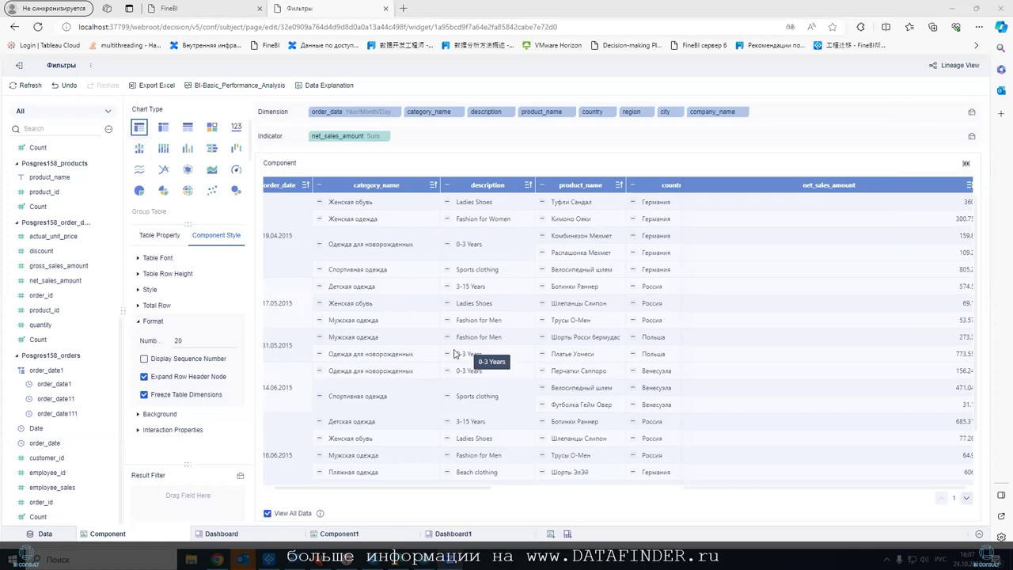
- Add the product_name field to the component's result filter
{"action": "left_click_drag", "start_coordinate": [328, 493], "coordinate": [289, 490]}
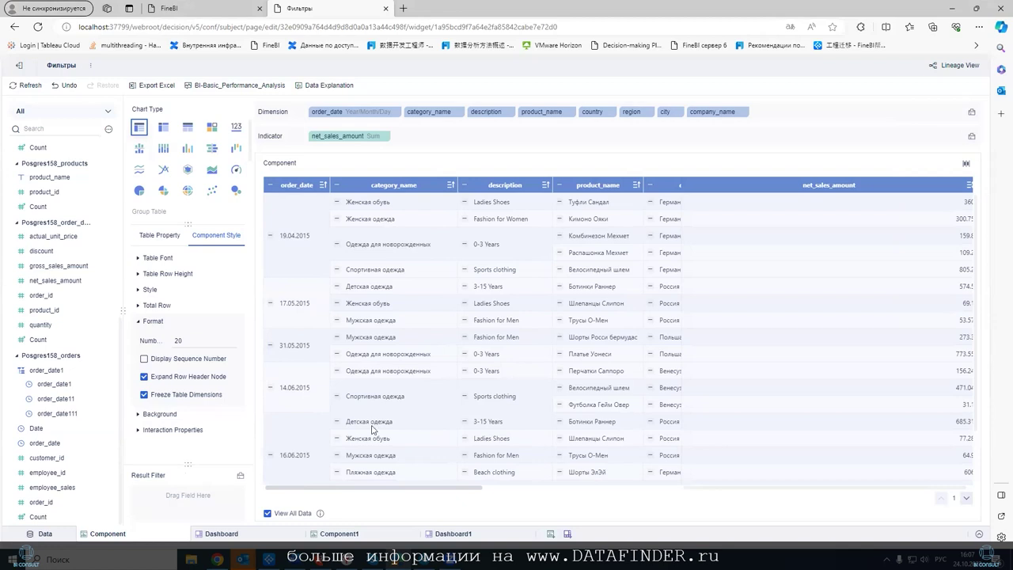
{"action": "scroll", "coordinate": [372, 430], "scroll_direction": "down", "scroll_amount": 3}
{"action": "scroll", "coordinate": [360, 421], "scroll_direction": "up", "scroll_amount": 3}
{"action": "left_click_drag", "start_coordinate": [49, 177], "coordinate": [217, 512]}
- Examine the parameter value option for an In condition on the product_name result filter, and discard the condition
{"action": "left_click", "coordinate": [236, 495]}
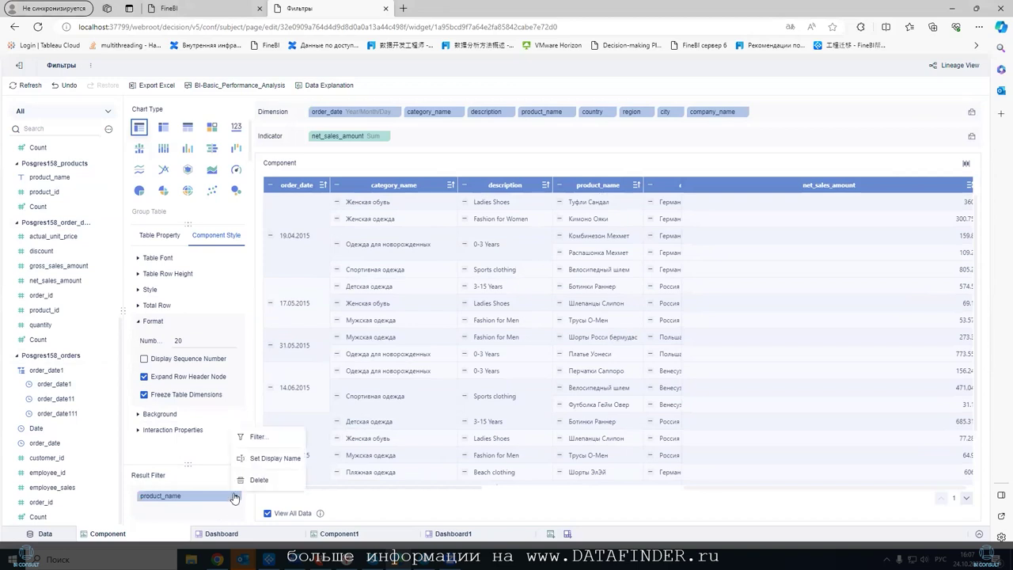
{"action": "left_click", "coordinate": [249, 437]}
{"action": "left_click", "coordinate": [292, 203]}
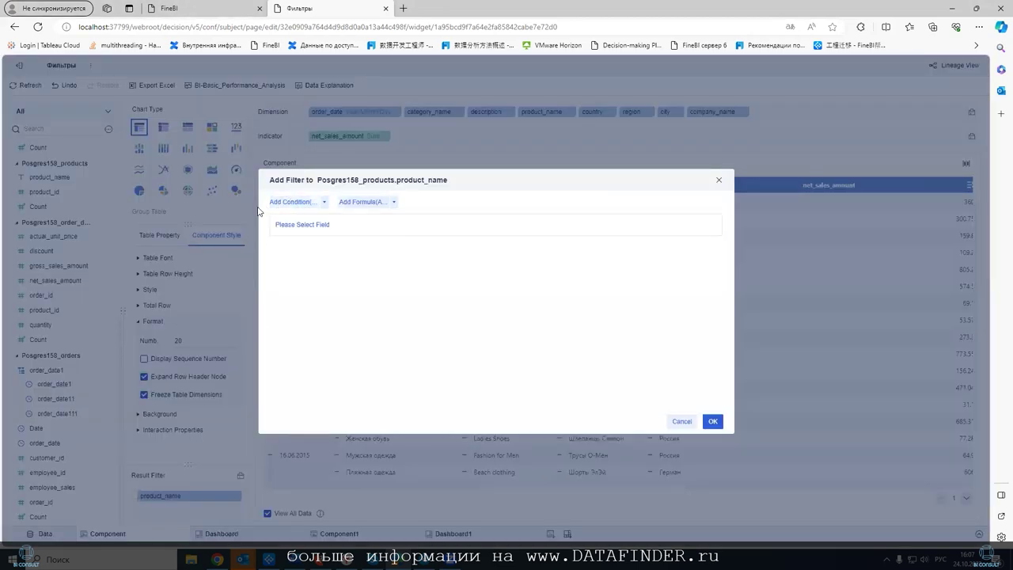
{"action": "left_click", "coordinate": [302, 226]}
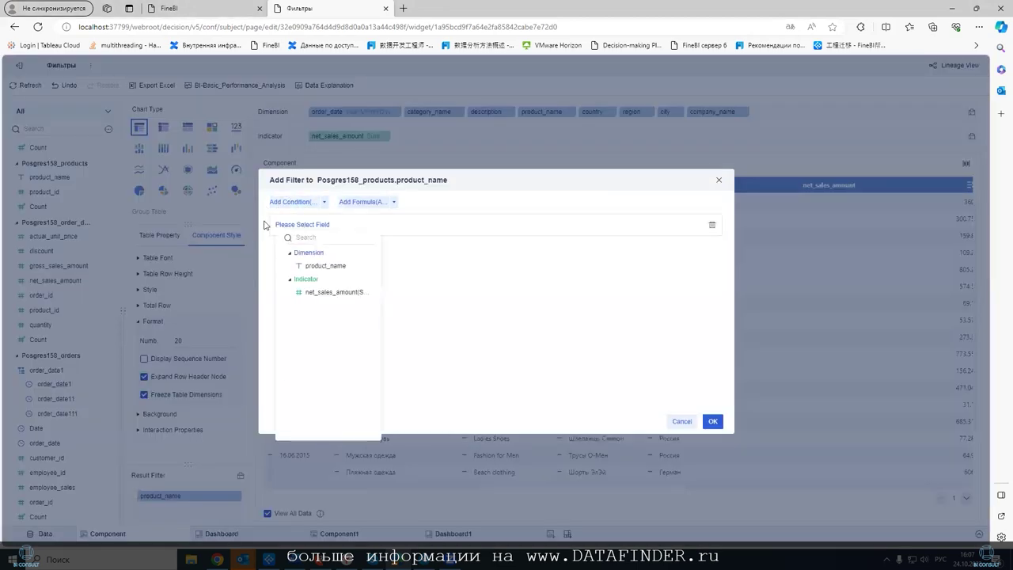
{"action": "left_click", "coordinate": [326, 266]}
{"action": "left_click", "coordinate": [439, 225]}
{"action": "left_click", "coordinate": [434, 259]}
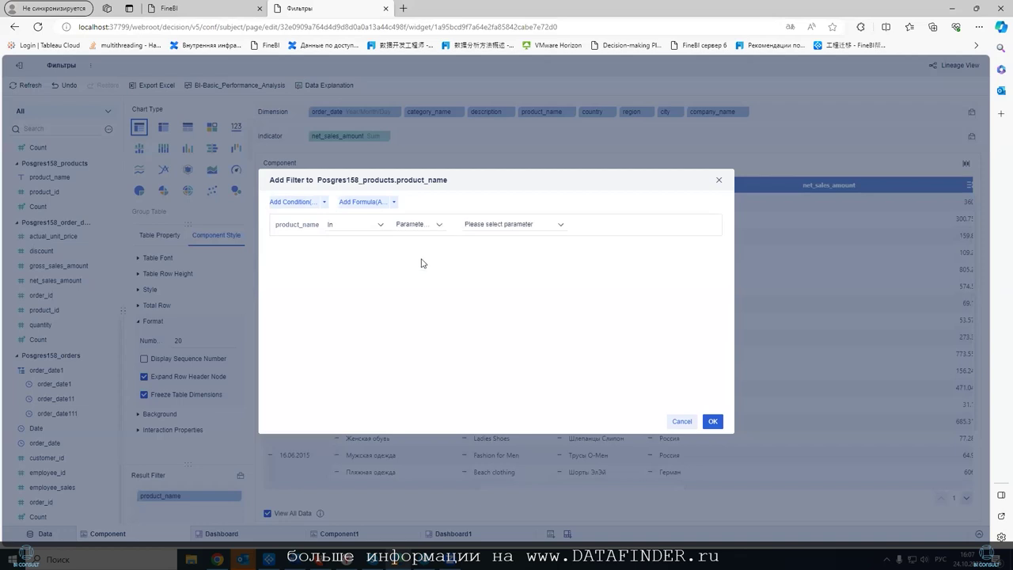
{"action": "left_click", "coordinate": [556, 225]}
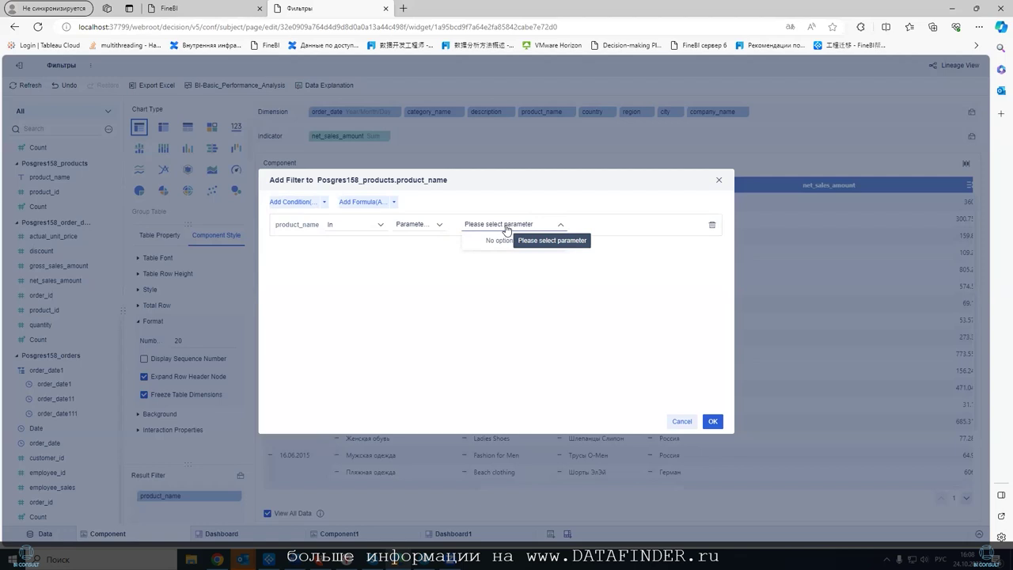
{"action": "left_click", "coordinate": [430, 226]}
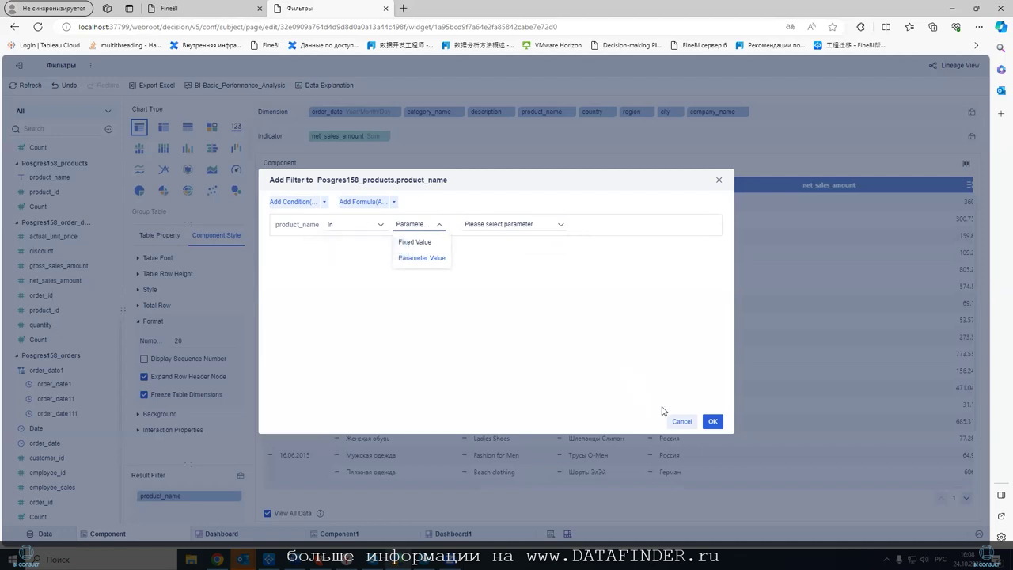
{"action": "left_click", "coordinate": [682, 421]}
- Check which fields can be used in a product_name result filter condition, without saving one
{"action": "left_click", "coordinate": [235, 496]}
{"action": "left_click", "coordinate": [242, 436]}
{"action": "left_click", "coordinate": [279, 203]}
{"action": "left_click", "coordinate": [304, 226]}
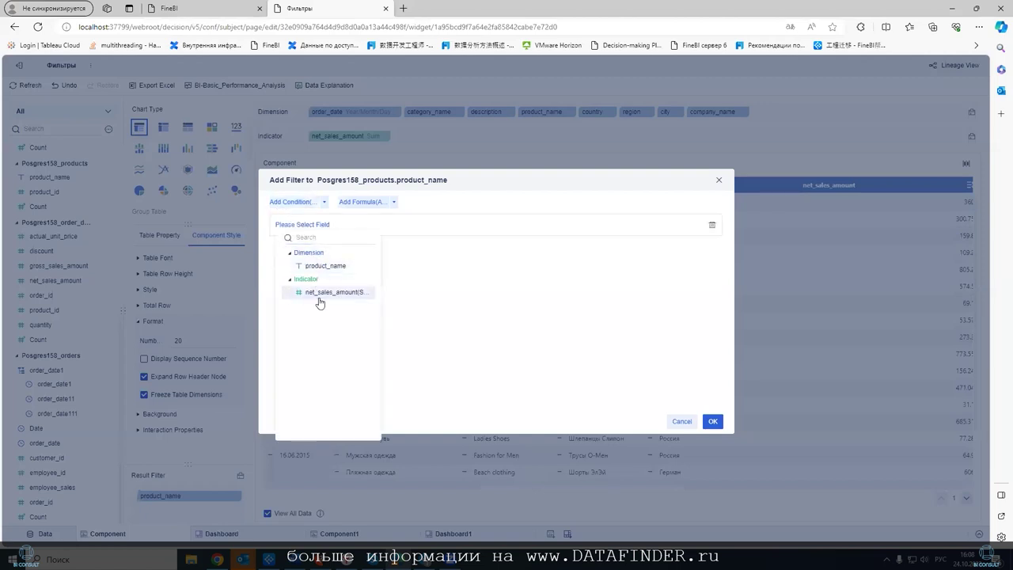
{"action": "left_click", "coordinate": [680, 421]}
- Add gross_sales_amount as an indicator and check the fields offered for the product_name filter's conditions and formulas
{"action": "left_click_drag", "start_coordinate": [54, 266], "coordinate": [412, 136]}
{"action": "left_click", "coordinate": [236, 495]}
{"action": "left_click", "coordinate": [254, 436]}
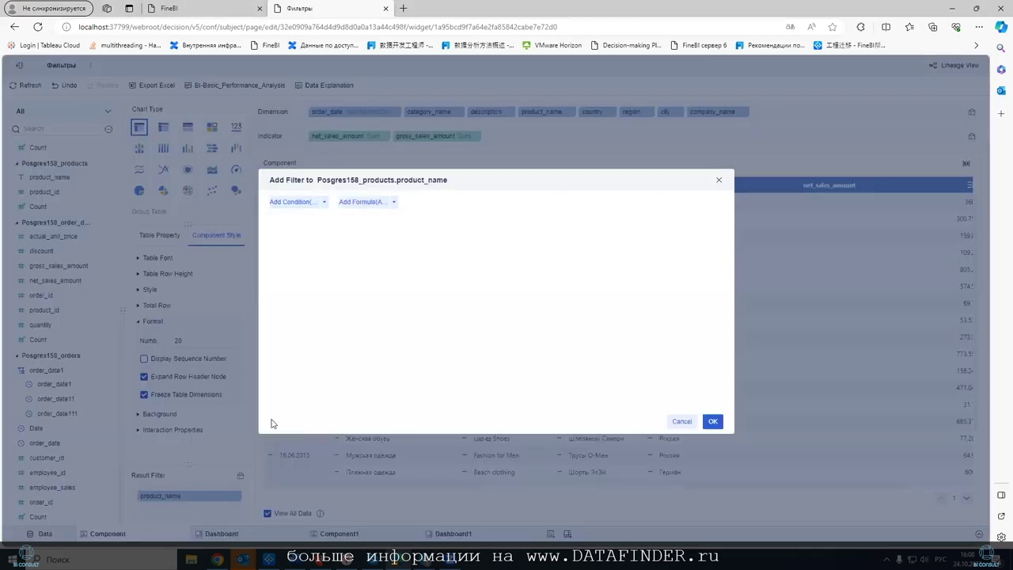
{"action": "left_click", "coordinate": [280, 225]}
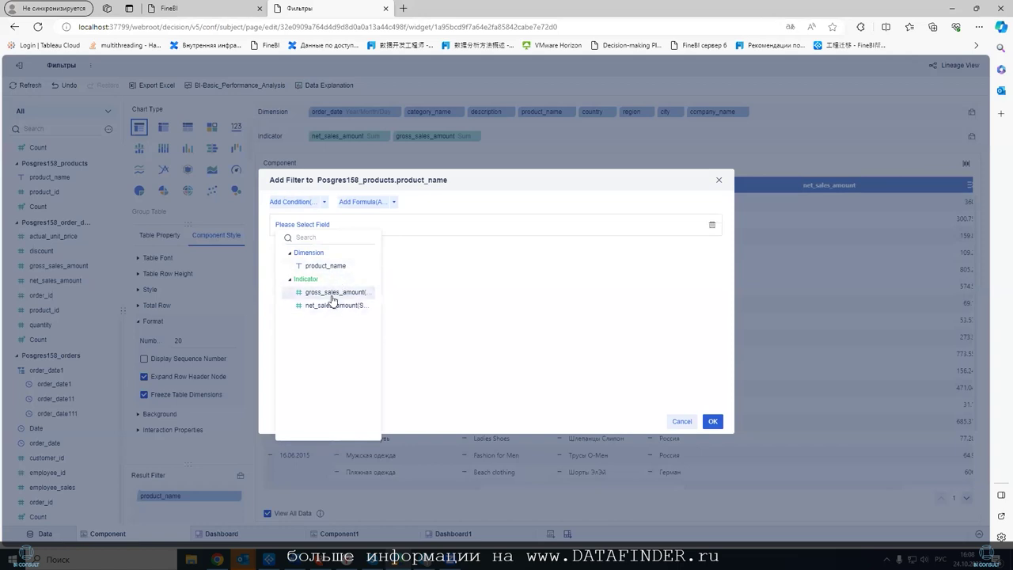
{"action": "left_click", "coordinate": [368, 208]}
{"action": "left_click", "coordinate": [308, 250]}
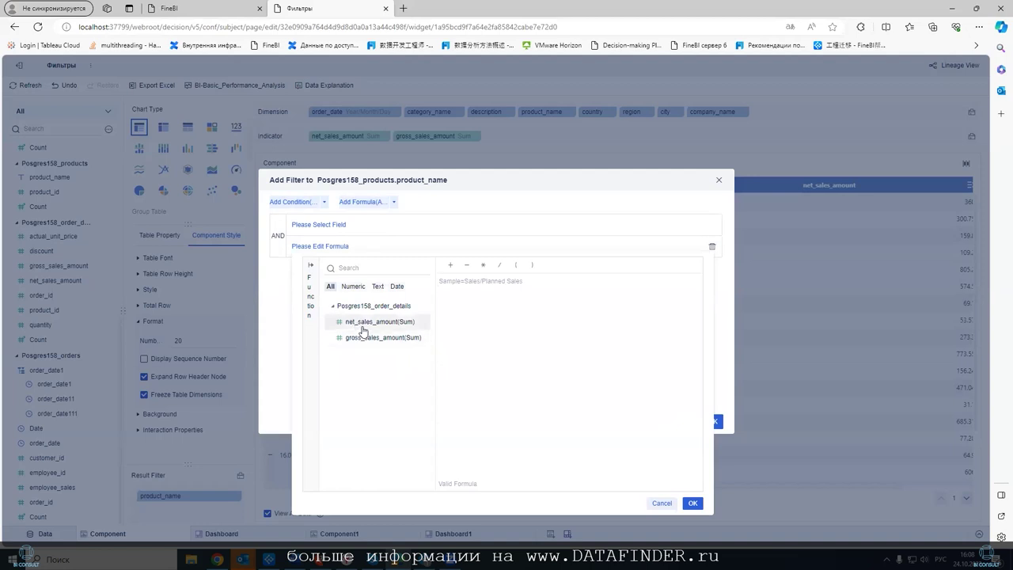
{"action": "left_click", "coordinate": [662, 504]}
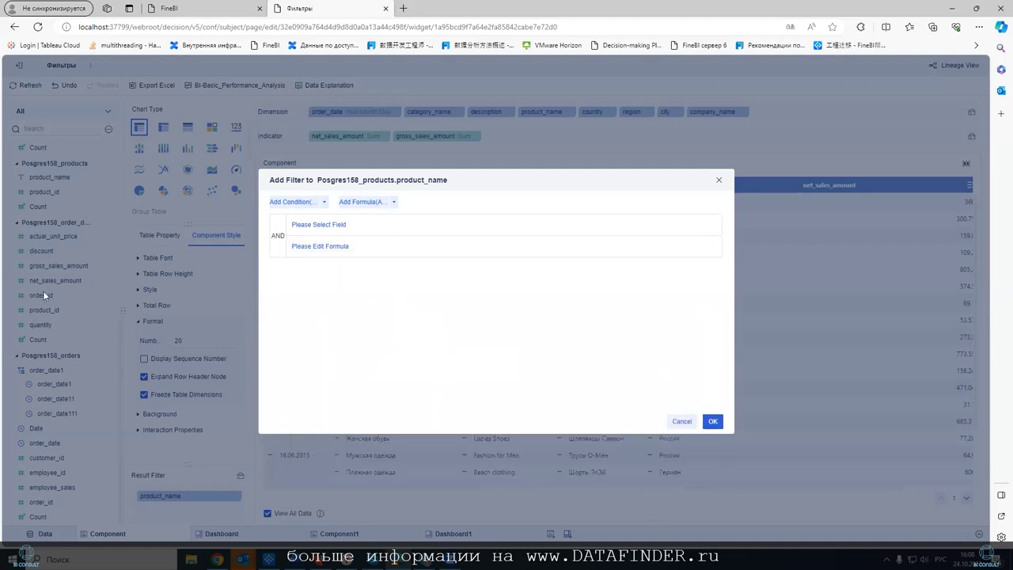
{"action": "left_click", "coordinate": [682, 421]}
{"action": "left_click", "coordinate": [109, 129]}
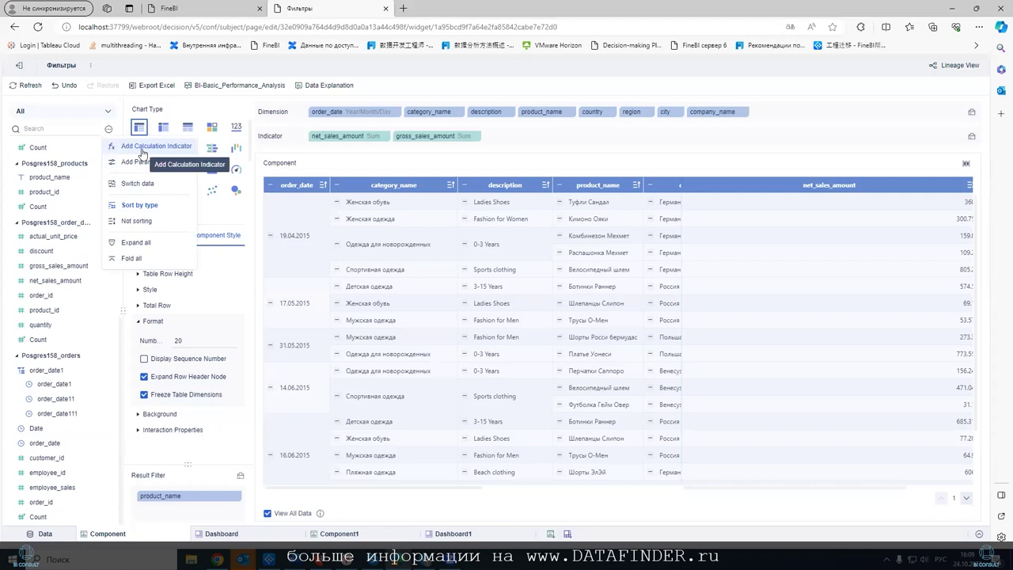
{"action": "left_click", "coordinate": [142, 149]}
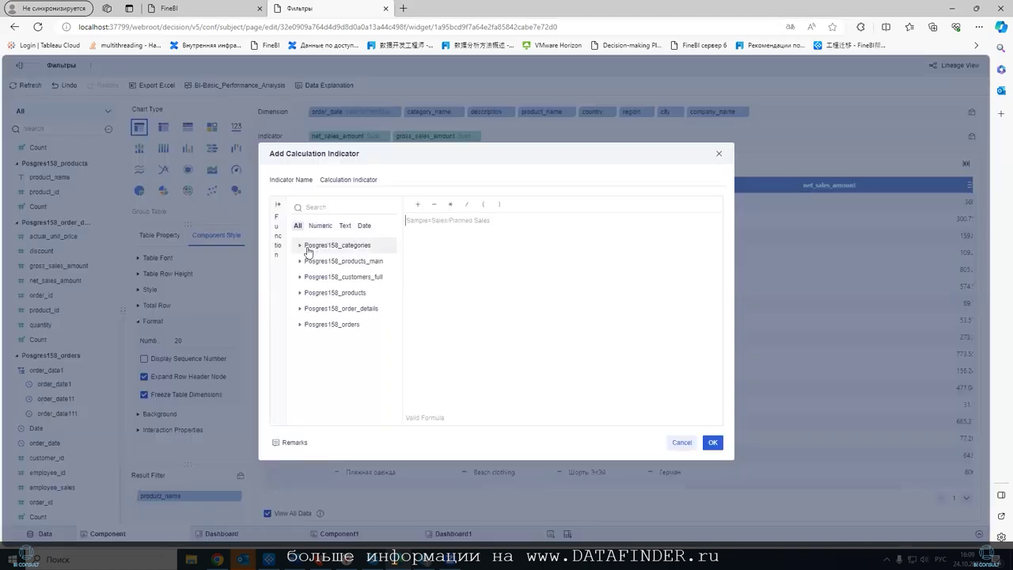
{"action": "type", "text": "1"}
{"action": "key", "text": "BackSpace"}
{"action": "type", "text": "ш"}
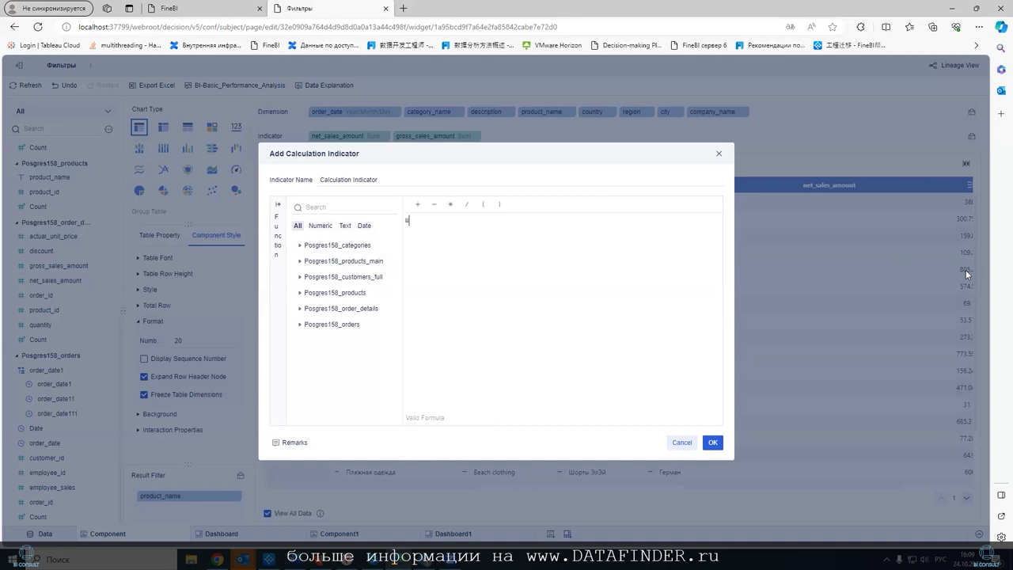
{"action": "key", "text": "BackSpace"}
{"action": "key", "text": "alt+shift"}
{"action": "type", "text": "in"}
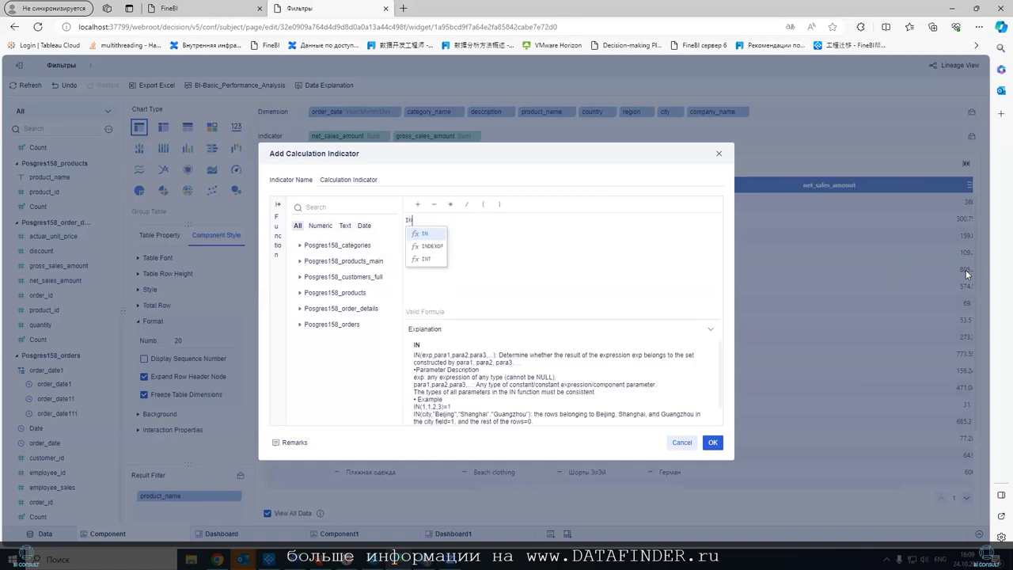
{"action": "key", "text": "Return"}
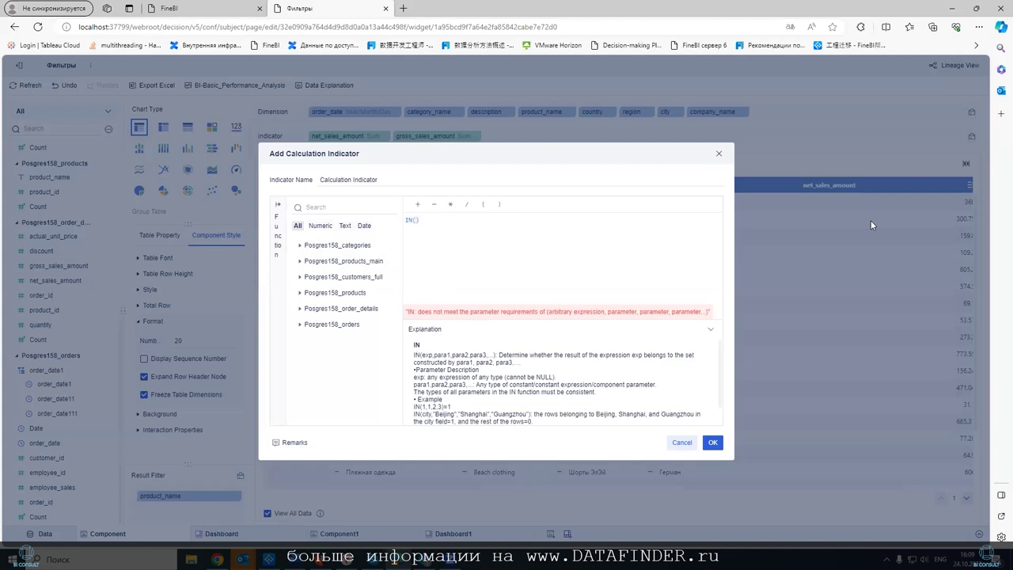
{"action": "left_click", "coordinate": [302, 293]}
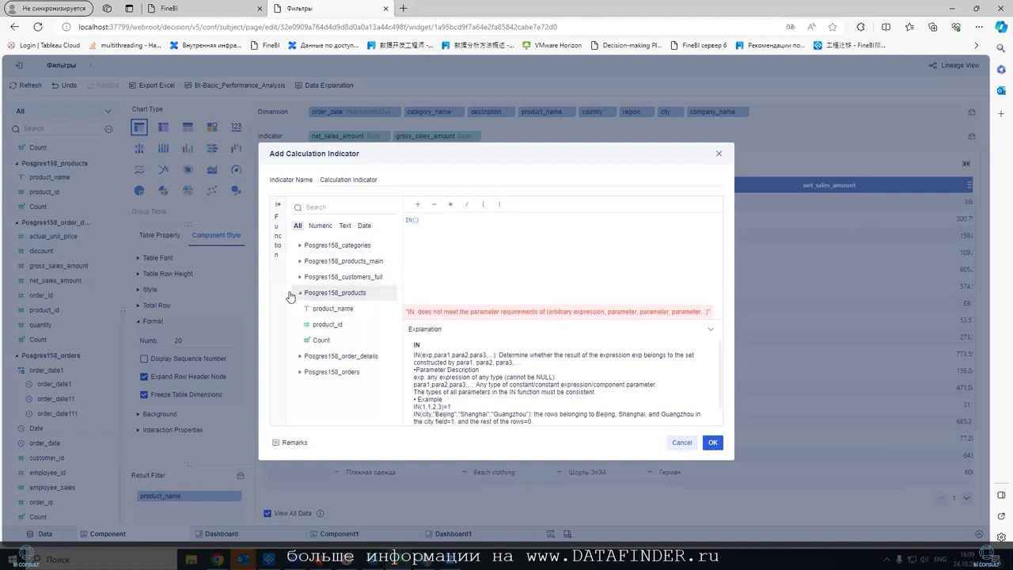
{"action": "left_click", "coordinate": [327, 323]}
{"action": "type", "text": ", "}
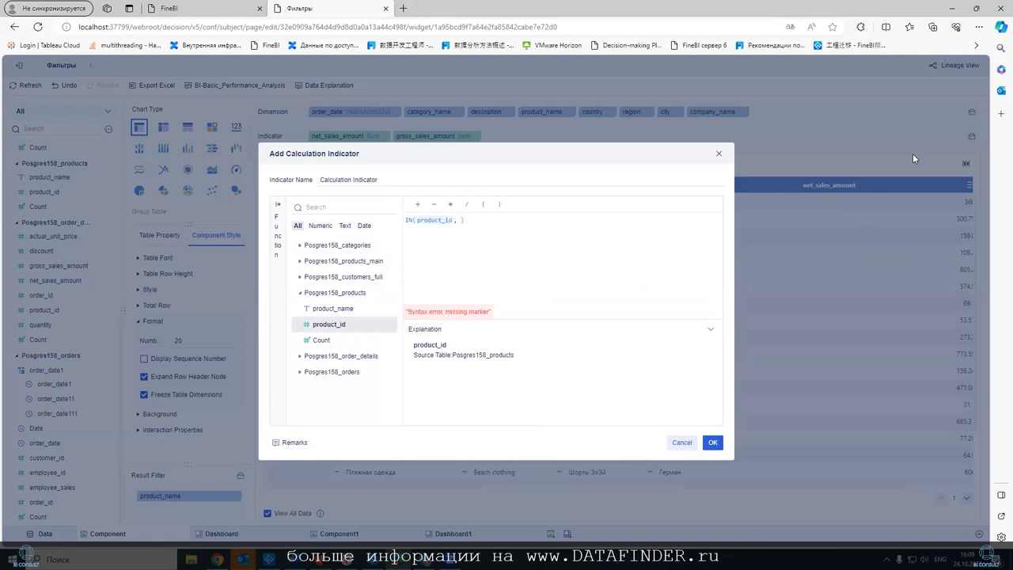
{"action": "type", "text": "\""}
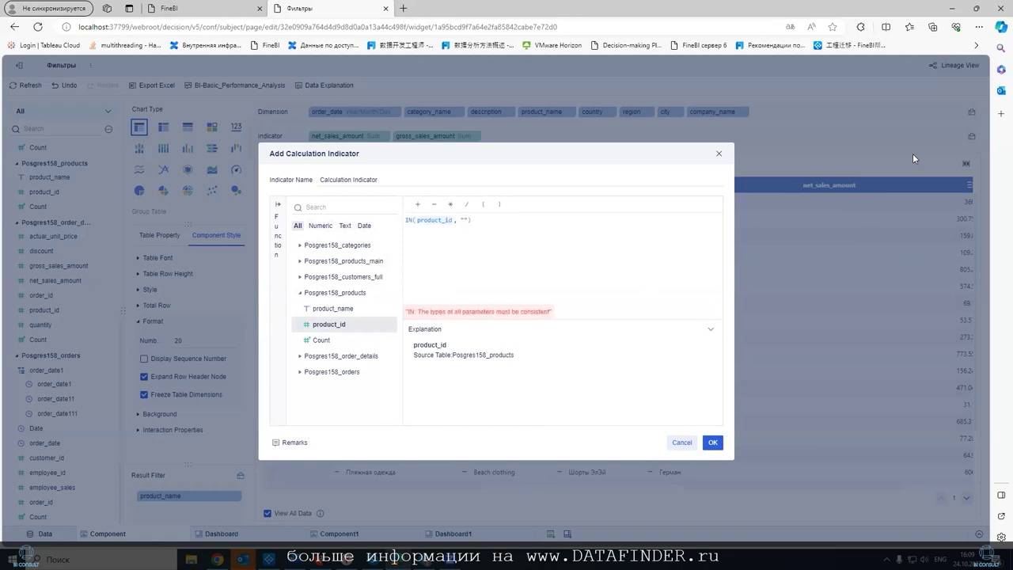
{"action": "left_click", "coordinate": [682, 443]}
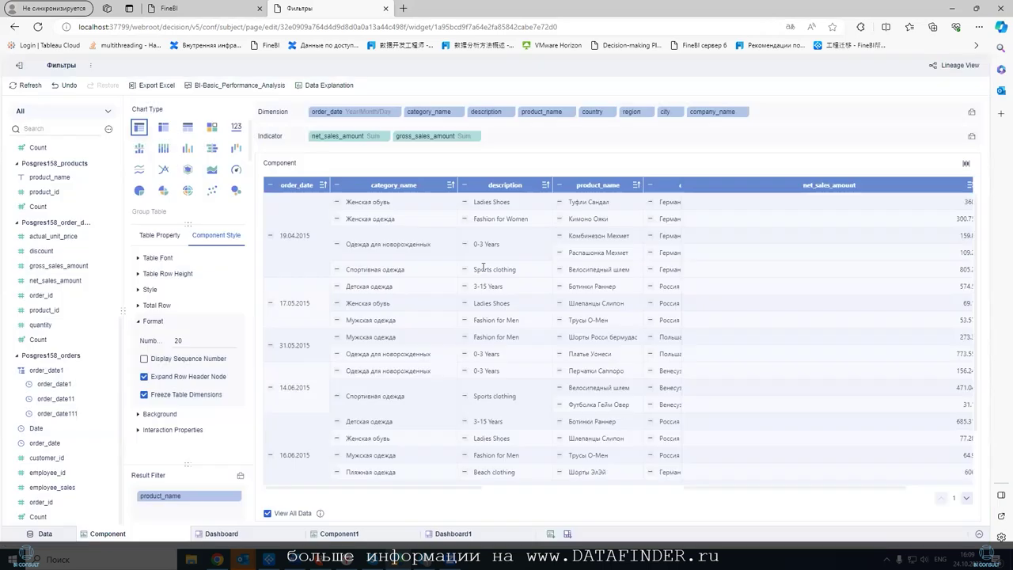
- Copy the product name Кимоно Ояки from the table
{"action": "left_click_drag", "start_coordinate": [613, 220], "coordinate": [567, 219]}
{"action": "right_click", "coordinate": [590, 219]}
{"action": "left_click", "coordinate": [625, 229]}
- Start a calculation indicator with the formula product_name="Кимоно Ояки", using product_name from Posgres158_products
{"action": "left_click", "coordinate": [109, 128]}
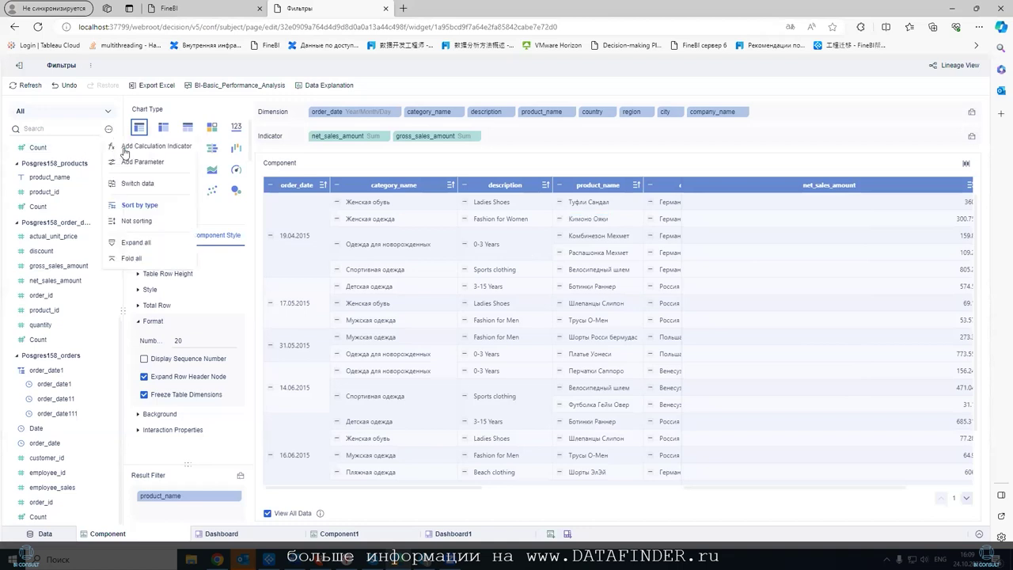
{"action": "left_click", "coordinate": [158, 146]}
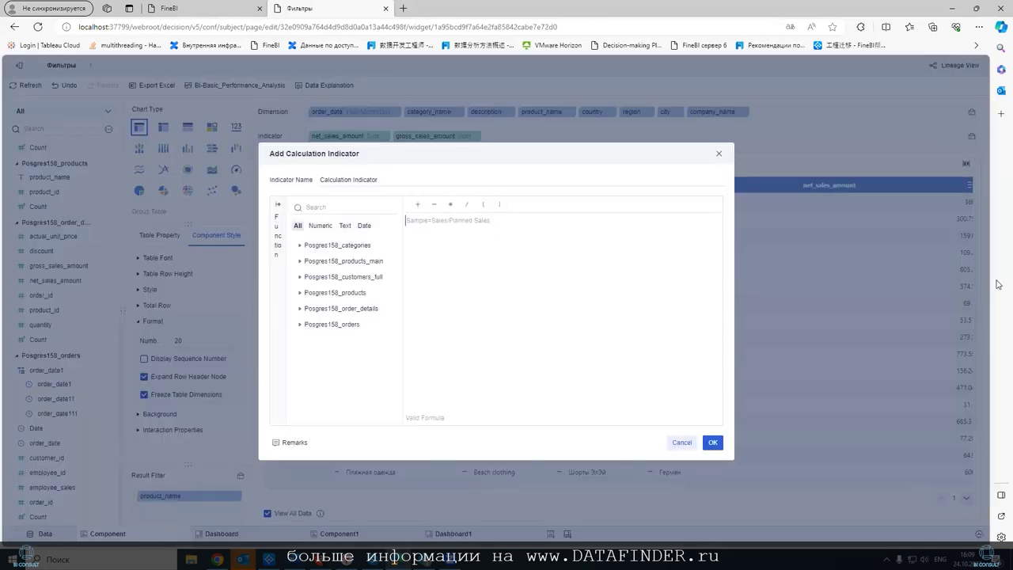
{"action": "left_click", "coordinate": [294, 262]}
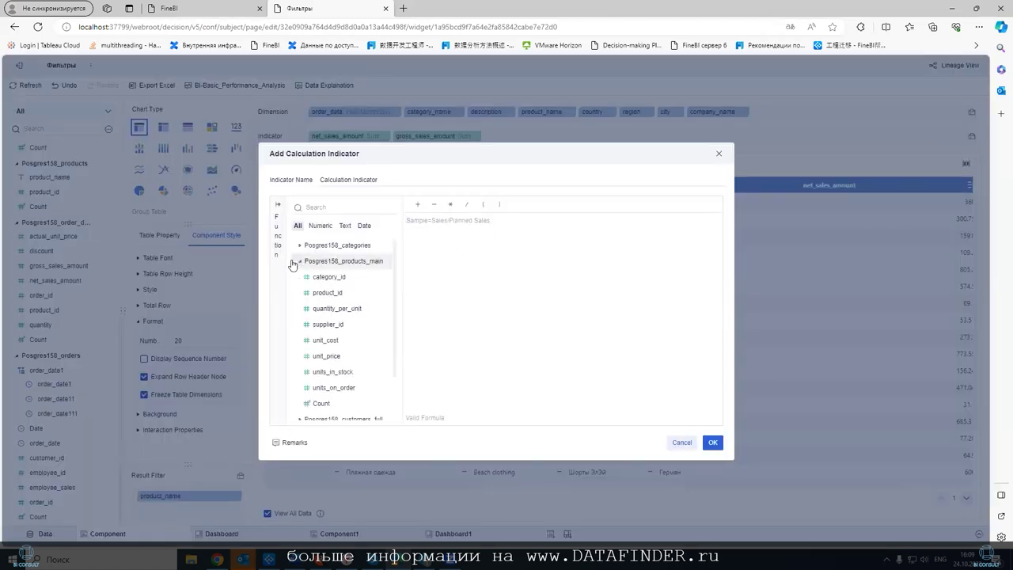
{"action": "scroll", "coordinate": [294, 293], "scroll_direction": "down", "scroll_amount": 1}
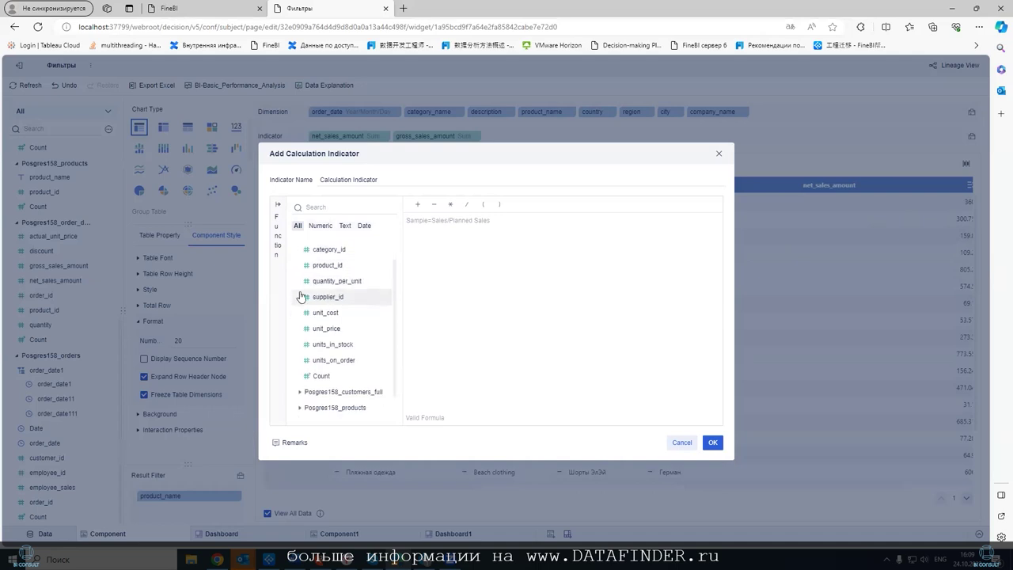
{"action": "left_click", "coordinate": [297, 409]}
{"action": "scroll", "coordinate": [316, 380], "scroll_direction": "down", "scroll_amount": 2}
{"action": "left_click", "coordinate": [333, 348]}
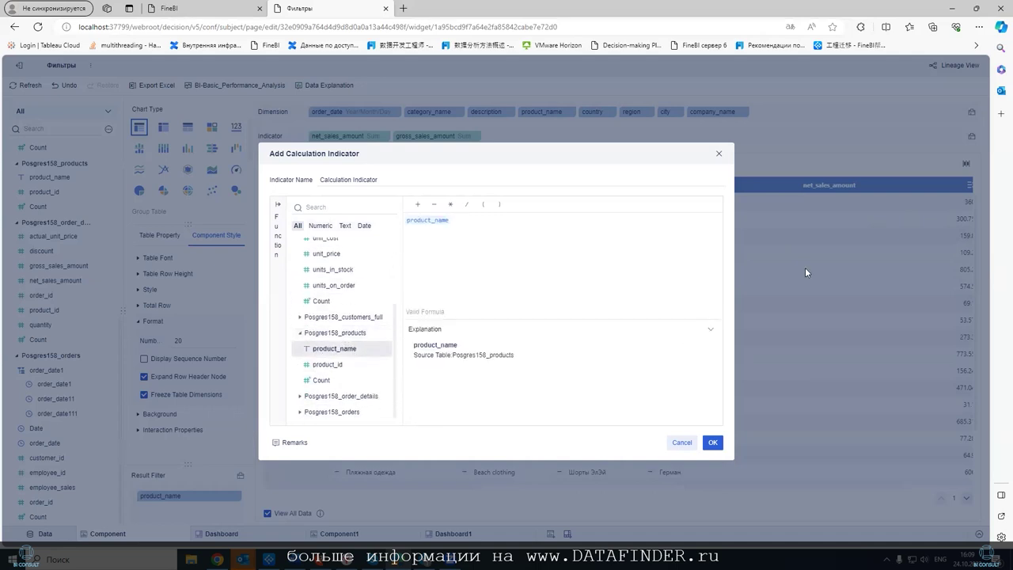
{"action": "type", "text": "=Кимоно Пляж"}
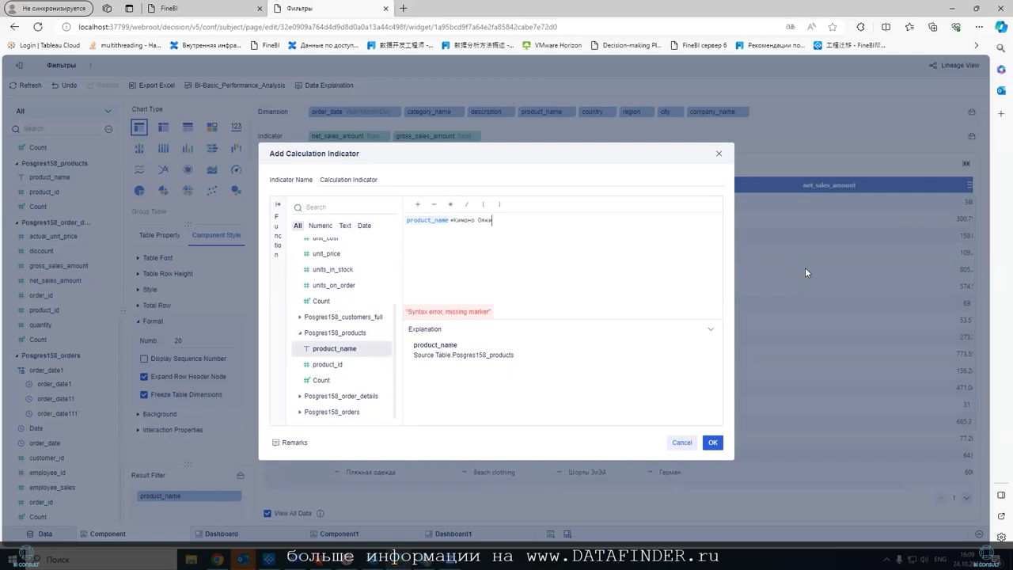
{"action": "type", "text": "\""}
{"action": "key", "text": "Left"}
{"action": "type", "text": "\""}
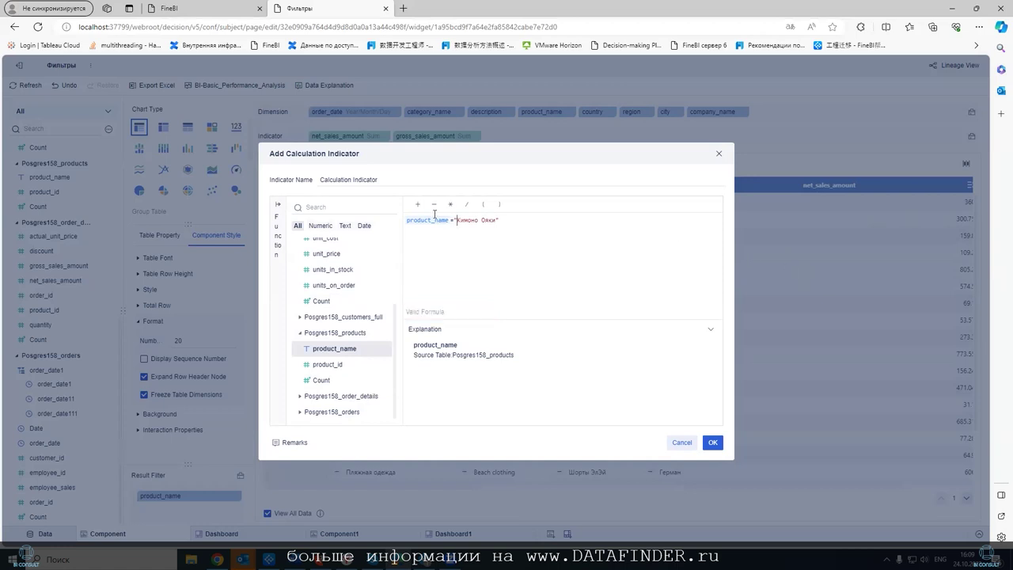
- Name the calculation indicator TF and save it
{"action": "left_click_drag", "start_coordinate": [393, 177], "coordinate": [320, 177]}
{"action": "key", "text": "BackSpace"}
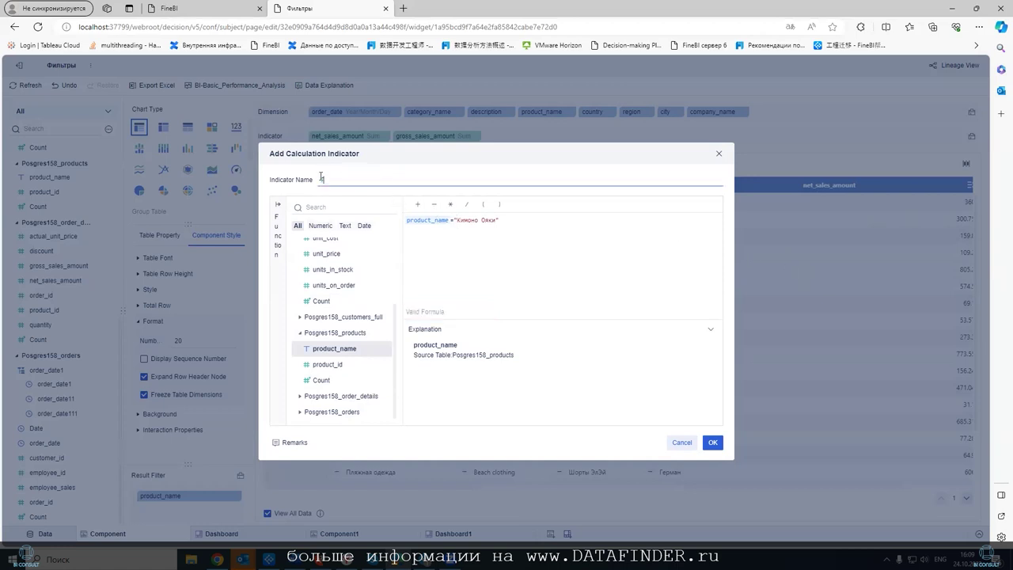
{"action": "left_click", "coordinate": [711, 441]}
- Add TF to the result filter and set its summary mode to Maximum
{"action": "left_click_drag", "start_coordinate": [49, 225], "coordinate": [226, 513]}
{"action": "left_click", "coordinate": [234, 509]}
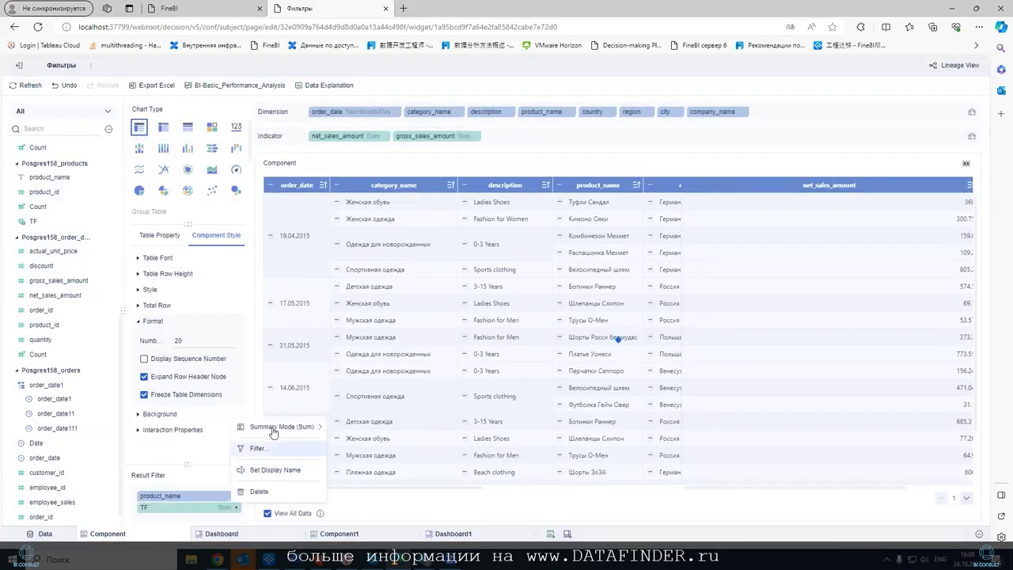
{"action": "mouse_move", "coordinate": [320, 428]}
{"action": "left_click", "coordinate": [359, 477]}
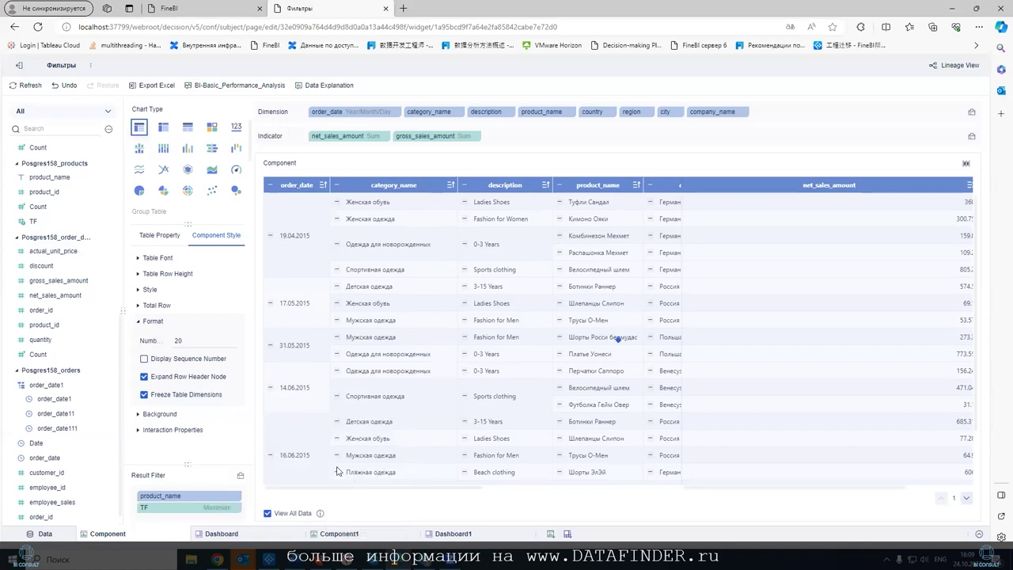
- Filter TF (Maximum) with a condition Equal to the fixed value 0
{"action": "left_click", "coordinate": [228, 511]}
{"action": "left_click", "coordinate": [252, 448]}
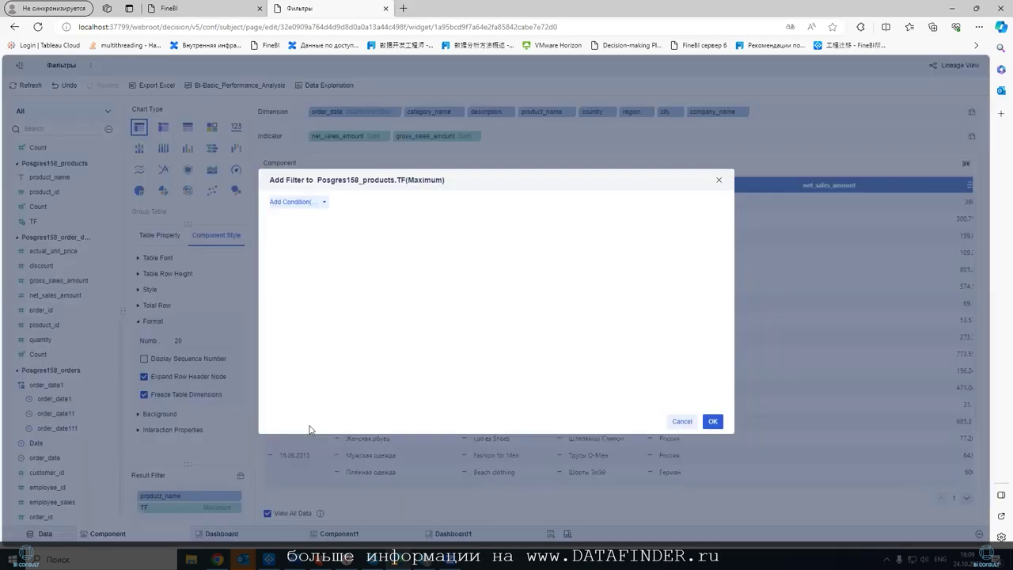
{"action": "left_click", "coordinate": [285, 203]}
{"action": "left_click", "coordinate": [380, 226]}
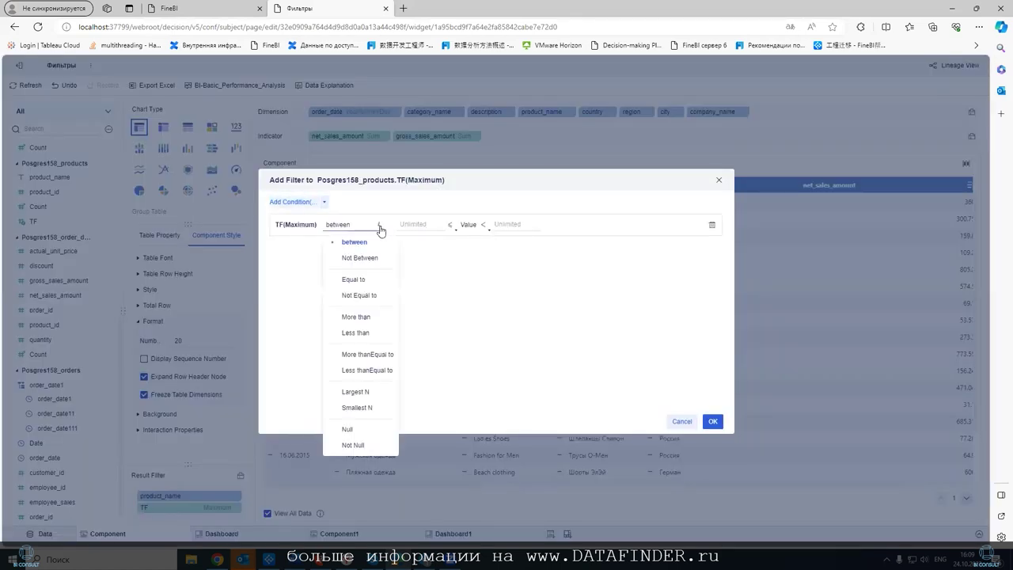
{"action": "left_click", "coordinate": [348, 277]}
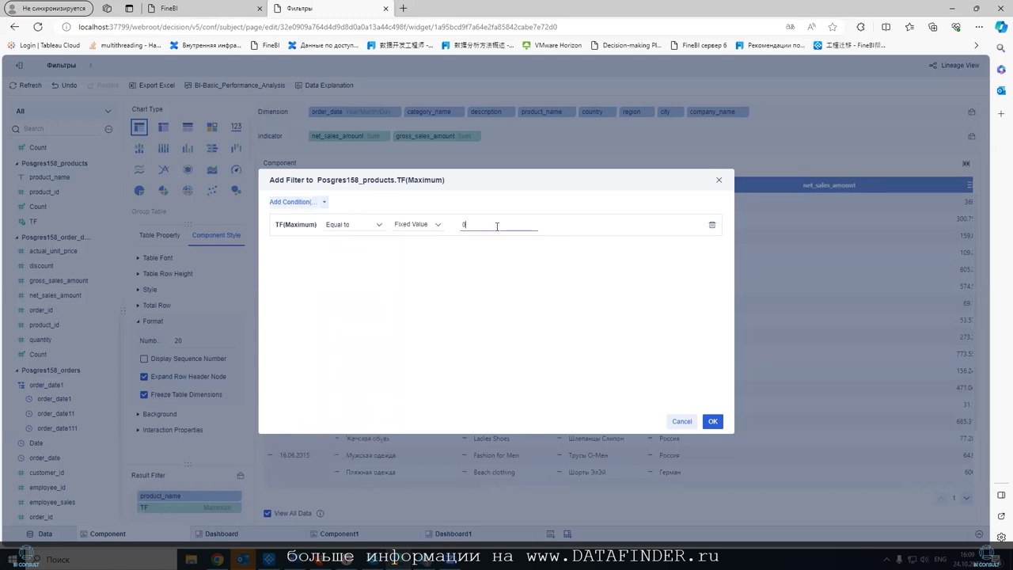
{"action": "left_click", "coordinate": [712, 424]}
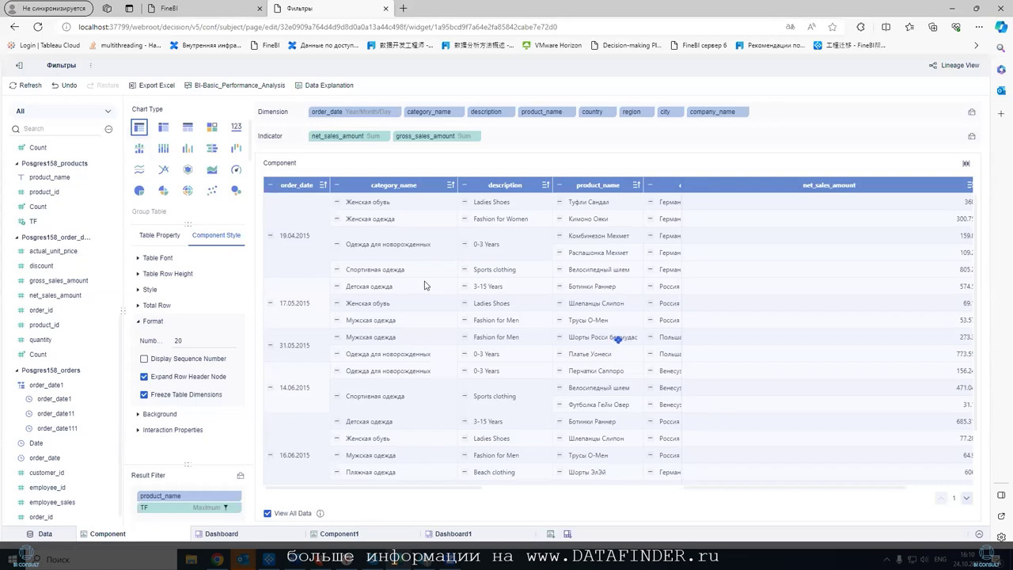
- Set the TF (Maximum) result filter condition's fixed value to 1 and enlarge the result filter area
{"action": "left_click", "coordinate": [225, 507]}
{"action": "left_click", "coordinate": [494, 231]}
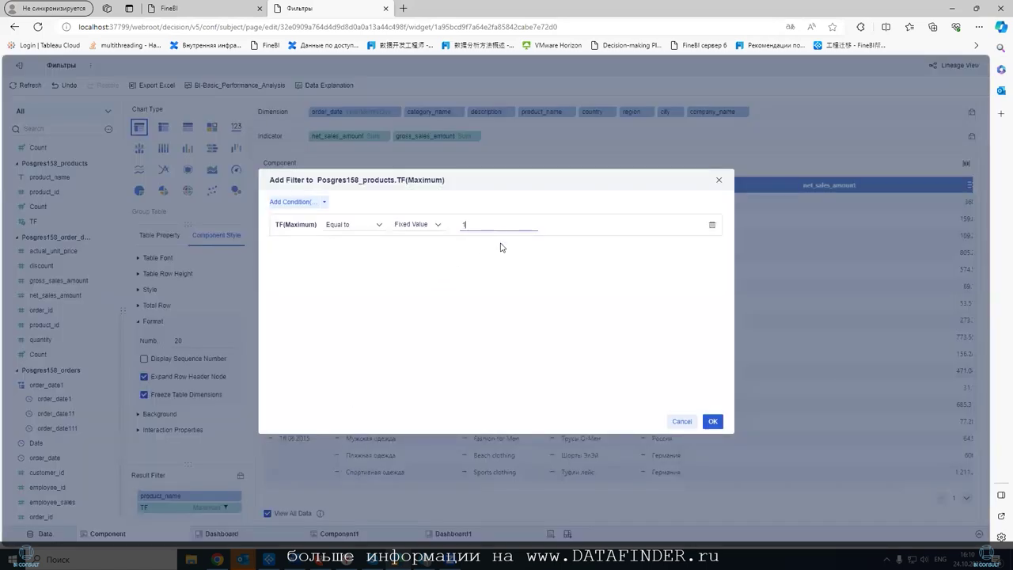
{"action": "left_click", "coordinate": [712, 421]}
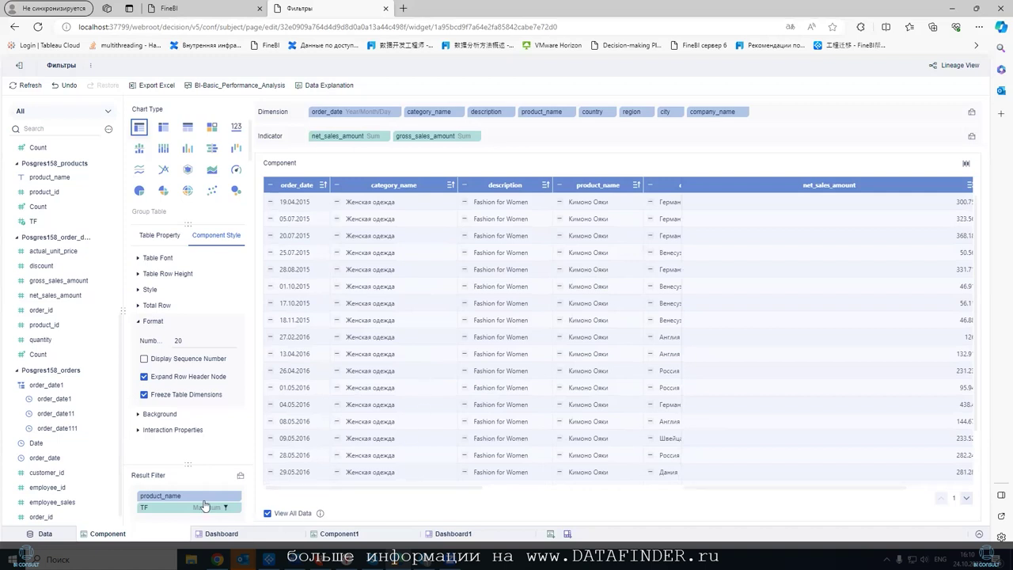
{"action": "left_click_drag", "start_coordinate": [188, 465], "coordinate": [187, 328]}
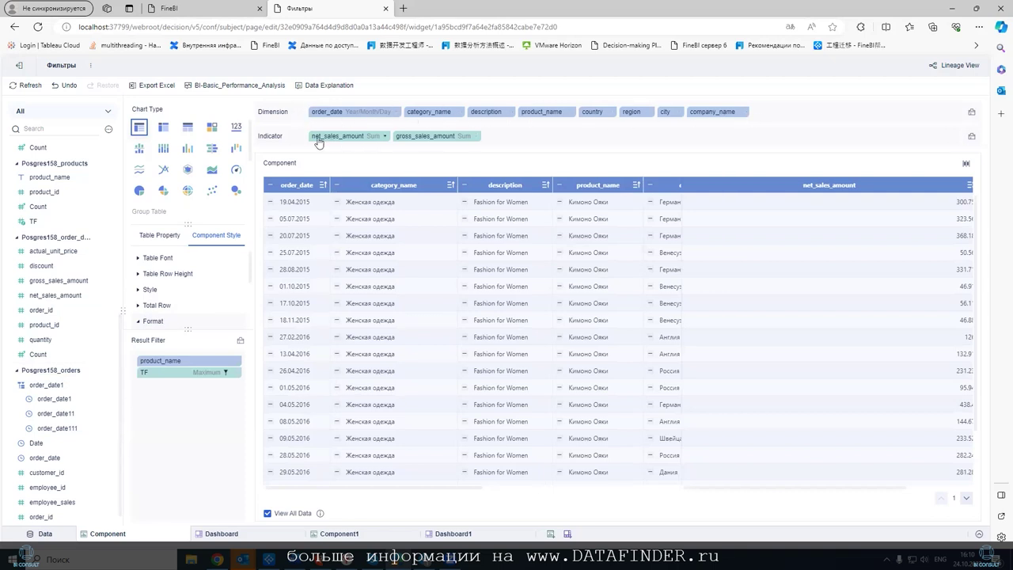
- Filter the order_date dimension with a condition TF(Maximum) Equal to the fixed value 1
{"action": "left_click", "coordinate": [394, 112]}
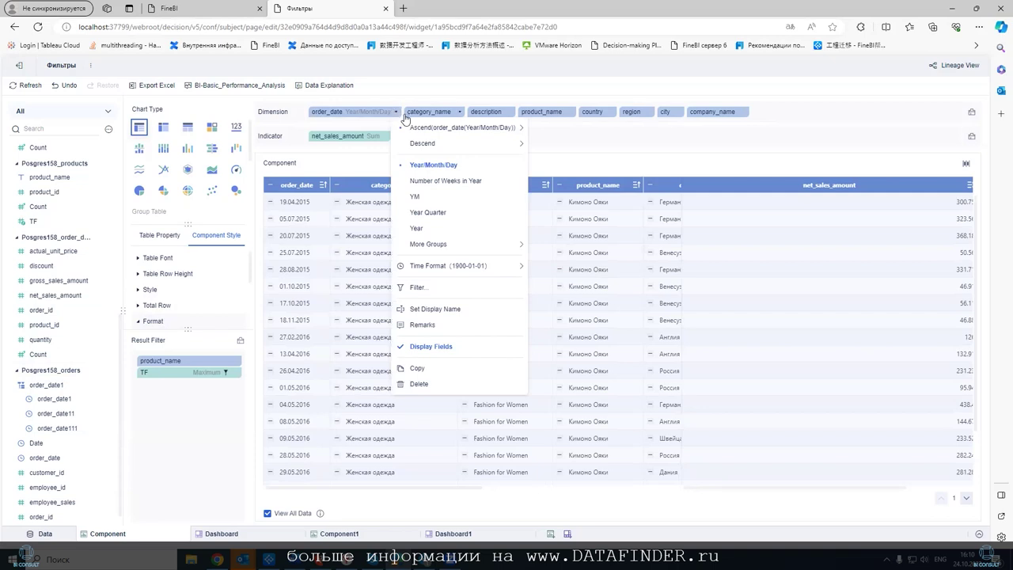
{"action": "left_click", "coordinate": [416, 287]}
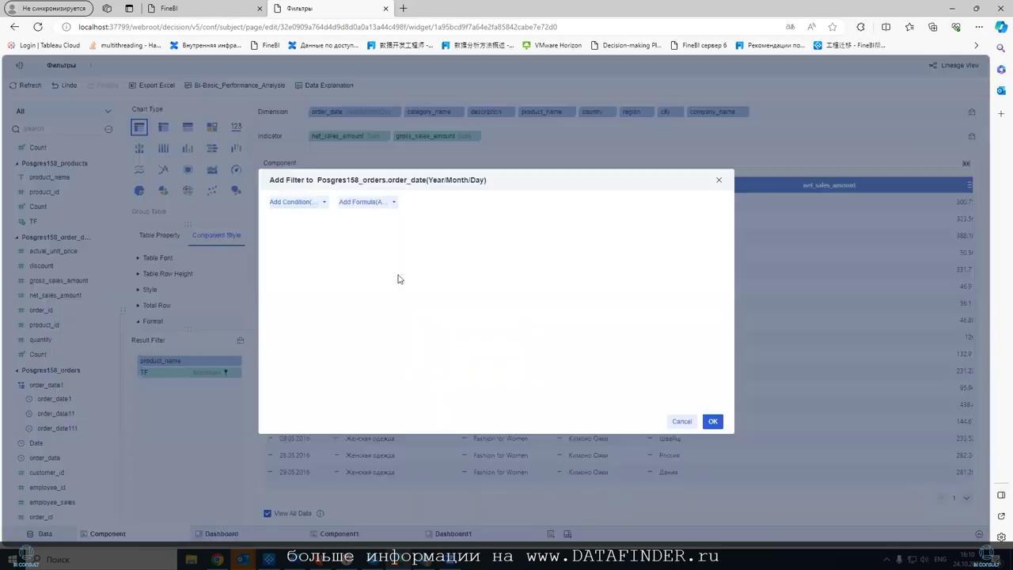
{"action": "left_click", "coordinate": [291, 204]}
{"action": "left_click", "coordinate": [289, 226]}
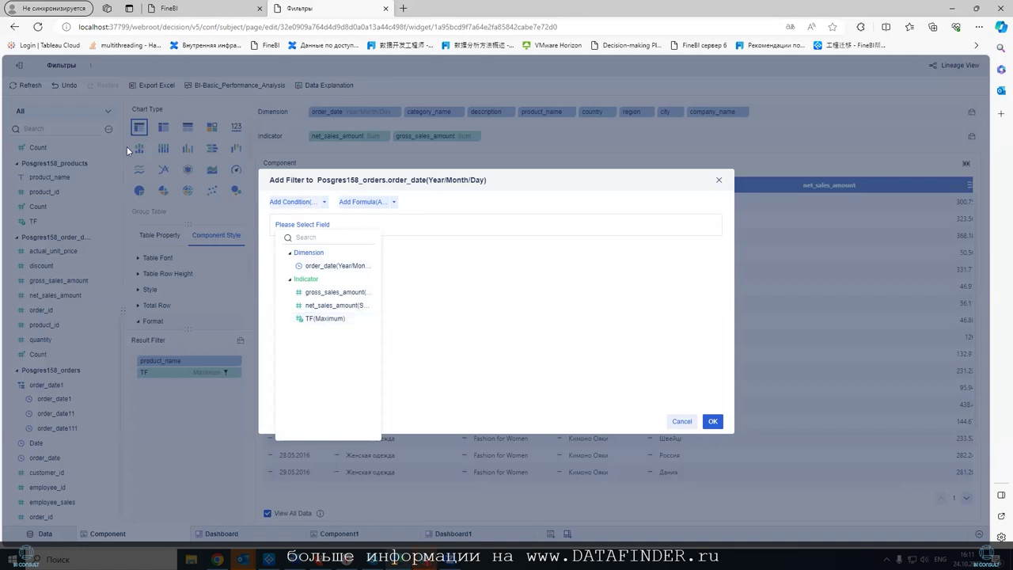
{"action": "left_click", "coordinate": [314, 321]}
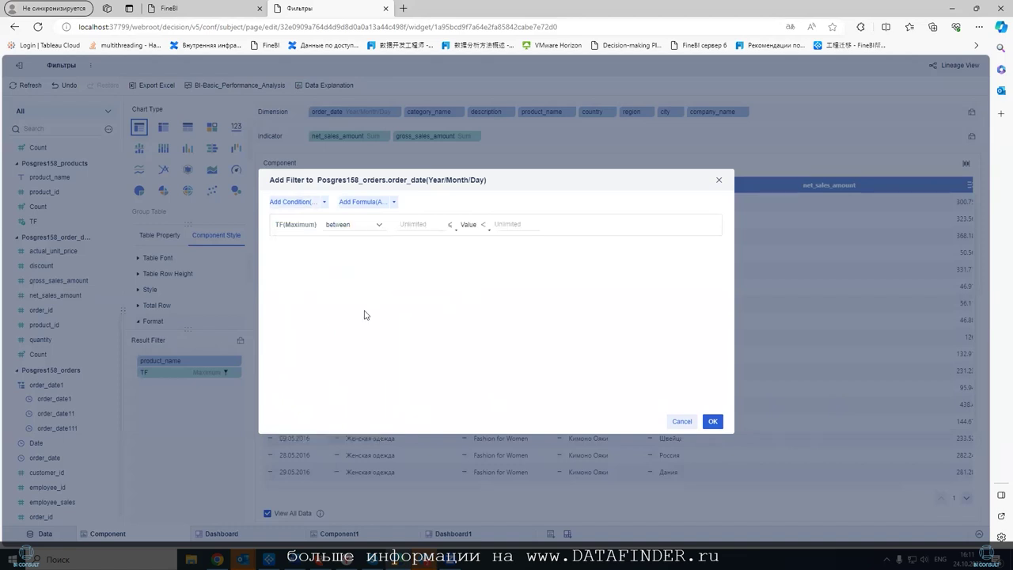
{"action": "left_click", "coordinate": [378, 224]}
{"action": "left_click", "coordinate": [353, 279]}
{"action": "left_click", "coordinate": [513, 228]}
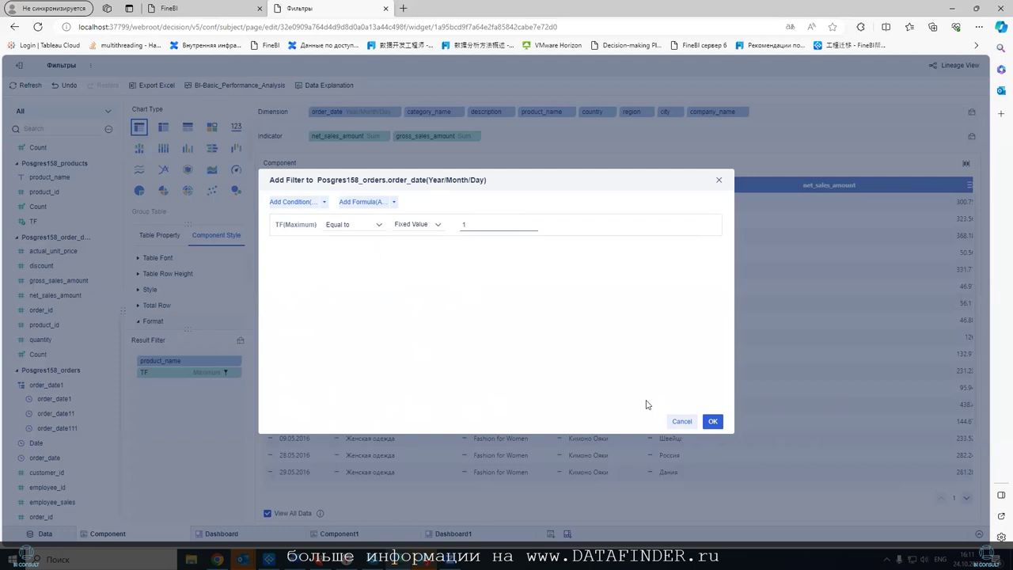
{"action": "left_click", "coordinate": [714, 422]}
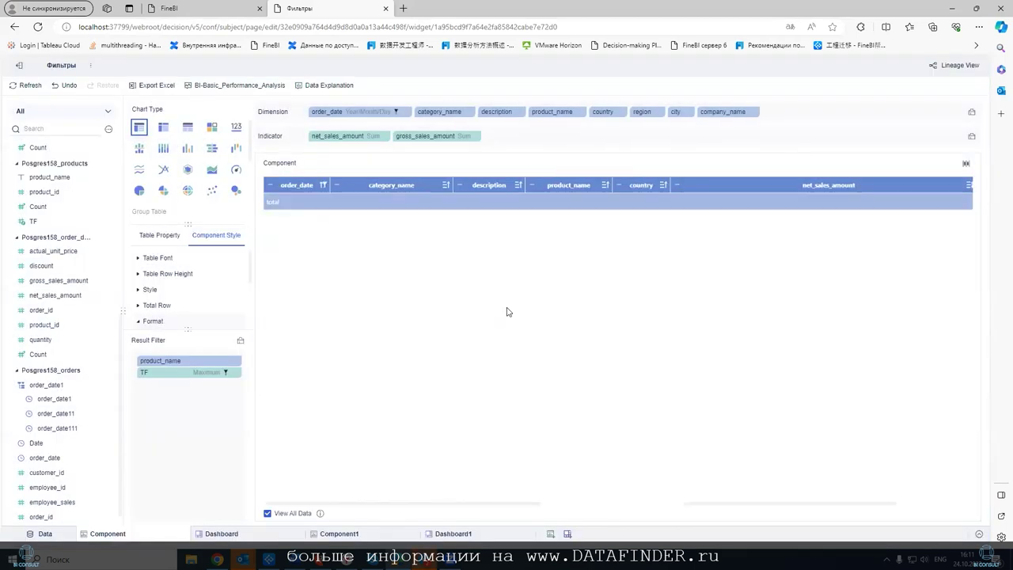
- Replace the TF condition in the order_date filter with an empty formula condition after checking the fields available for formulas
{"action": "left_click", "coordinate": [396, 111]}
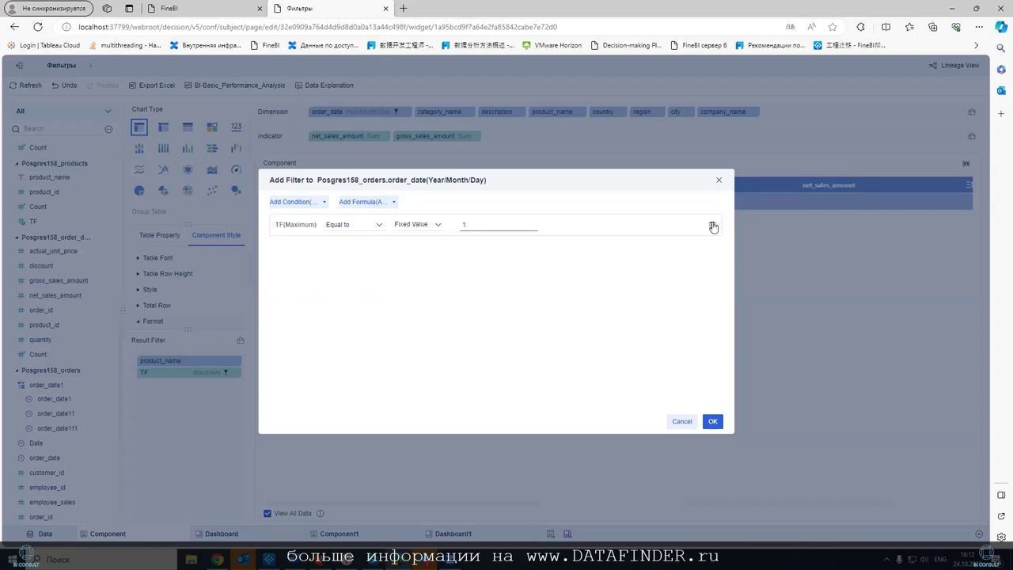
{"action": "left_click", "coordinate": [712, 227]}
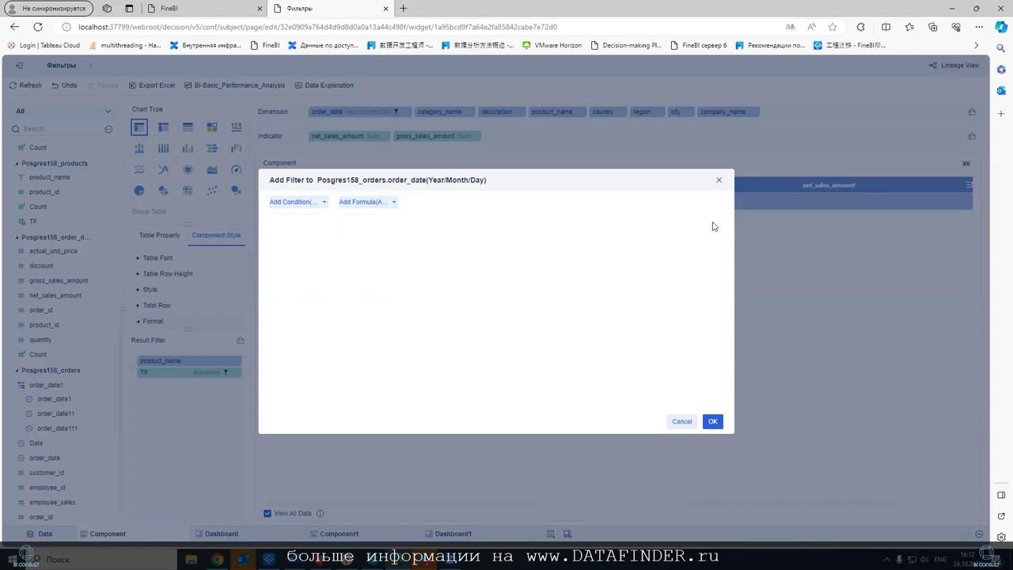
{"action": "left_click", "coordinate": [360, 203]}
{"action": "left_click", "coordinate": [320, 225]}
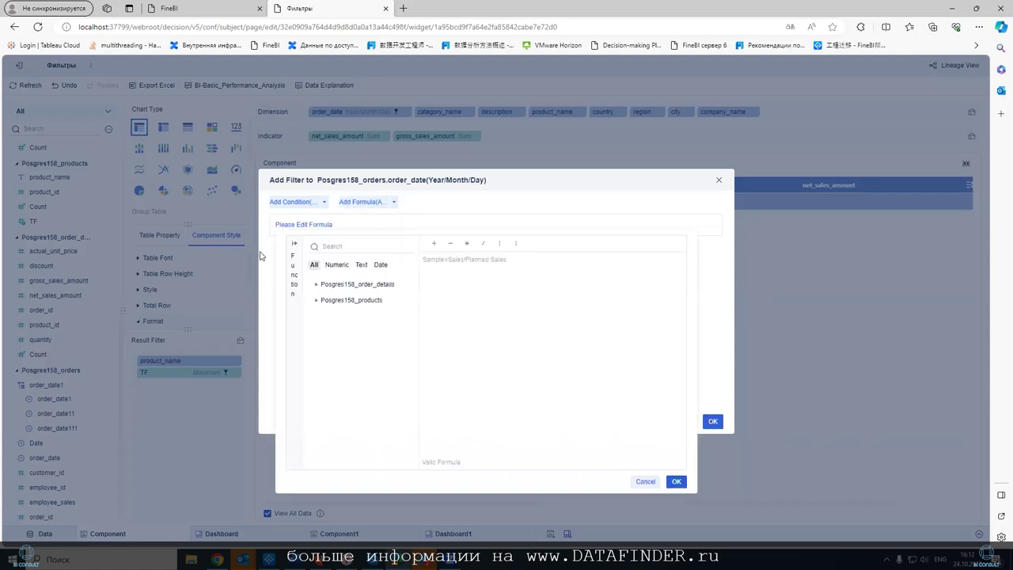
{"action": "left_click", "coordinate": [316, 287]}
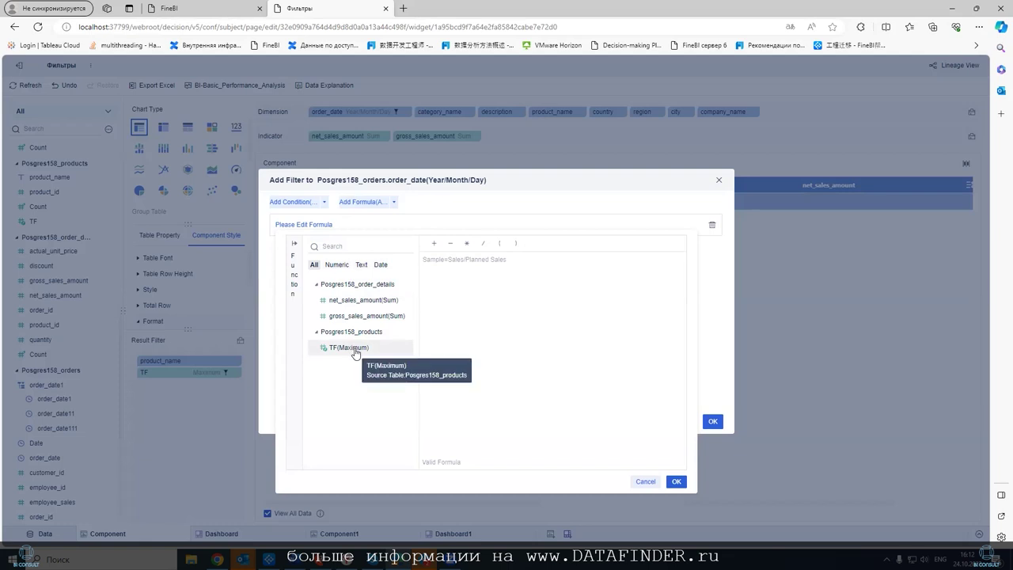
{"action": "left_click", "coordinate": [676, 481]}
{"action": "left_click", "coordinate": [711, 421]}
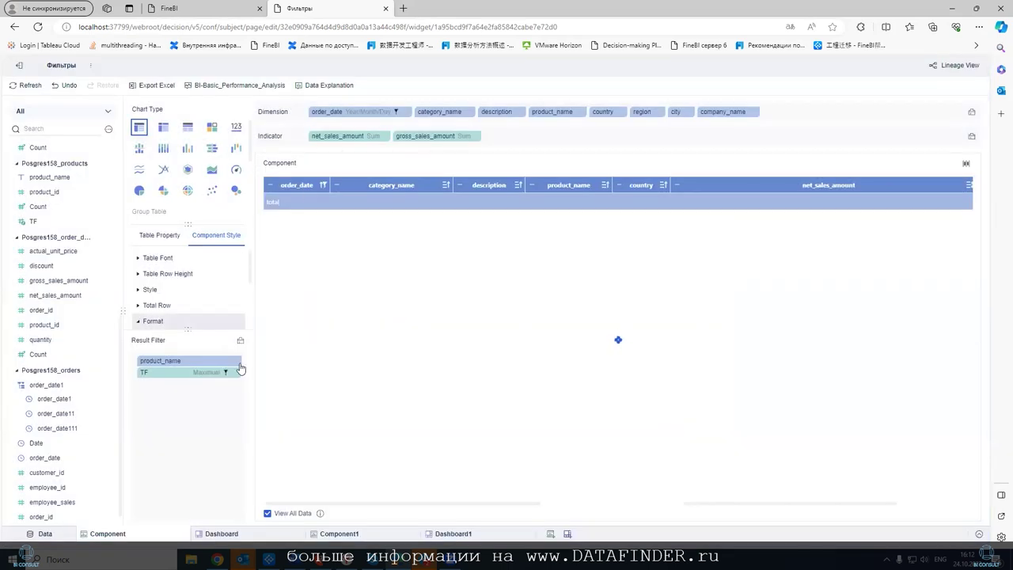
- Delete the empty formula condition from the order_date filter and apply the change
{"action": "left_click", "coordinate": [395, 112]}
{"action": "left_click", "coordinate": [708, 225]}
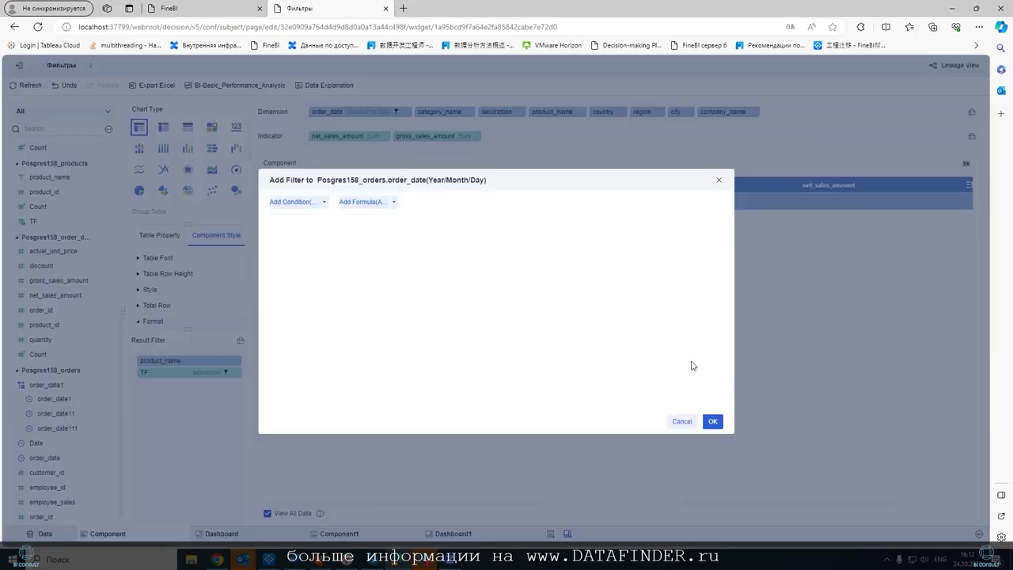
{"action": "left_click", "coordinate": [710, 421]}
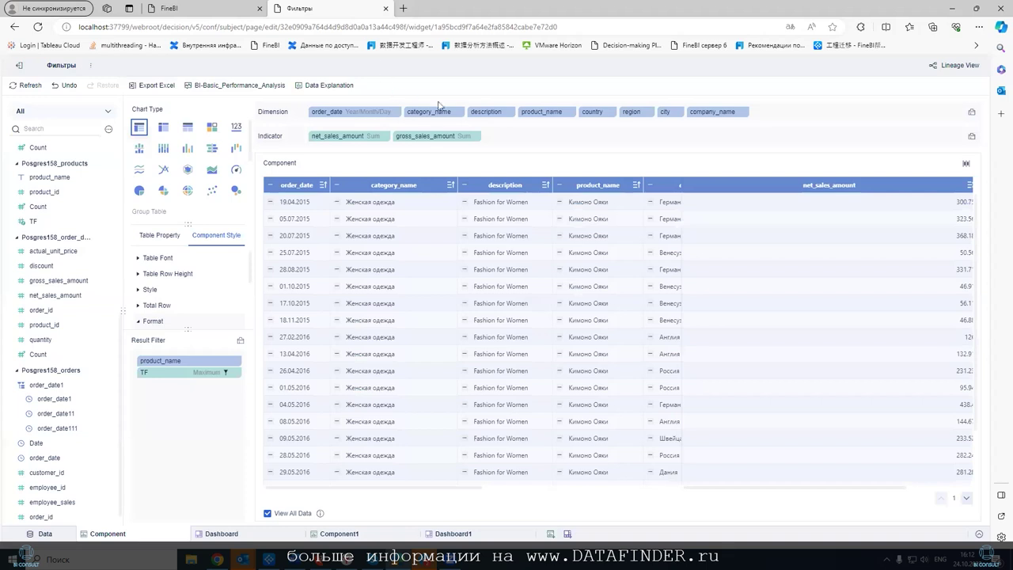
- Add a condition to the category_name dimension's filter, check its selectable fields, and apply it without choosing a field
{"action": "left_click", "coordinate": [459, 113]}
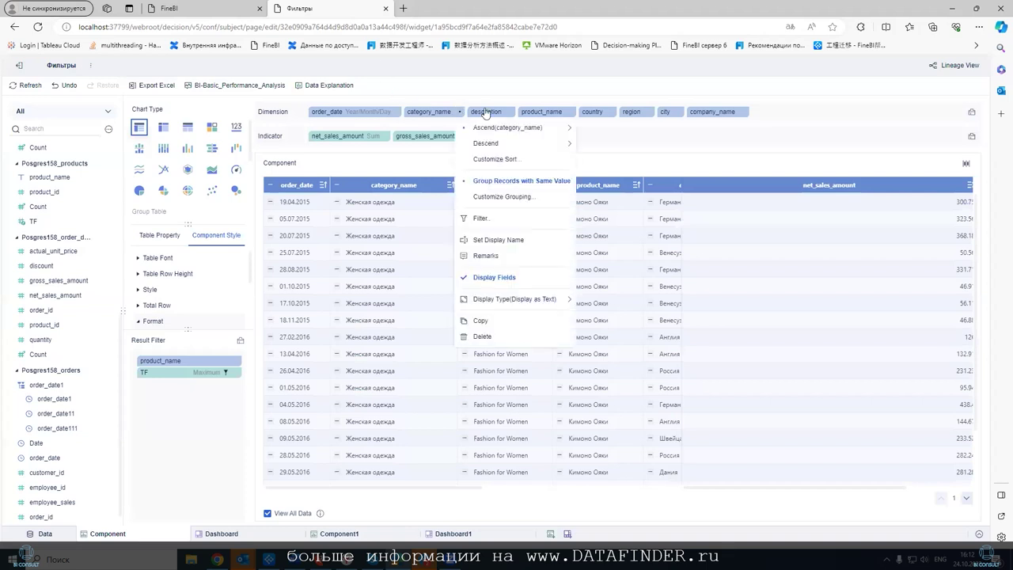
{"action": "left_click", "coordinate": [484, 222]}
{"action": "left_click", "coordinate": [304, 201]}
{"action": "left_click", "coordinate": [285, 227]}
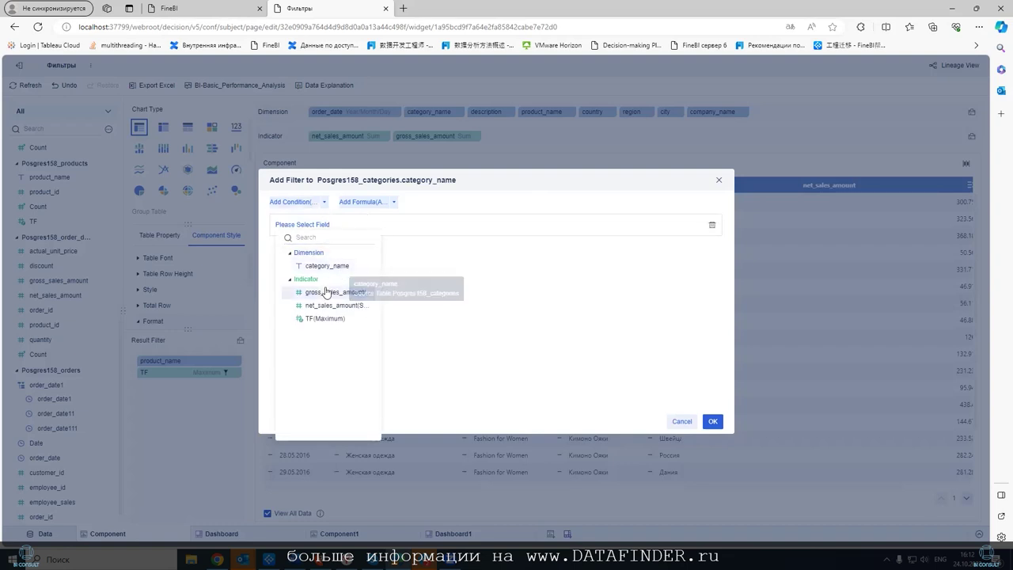
{"action": "left_click", "coordinate": [712, 421]}
{"action": "left_click", "coordinate": [712, 421]}
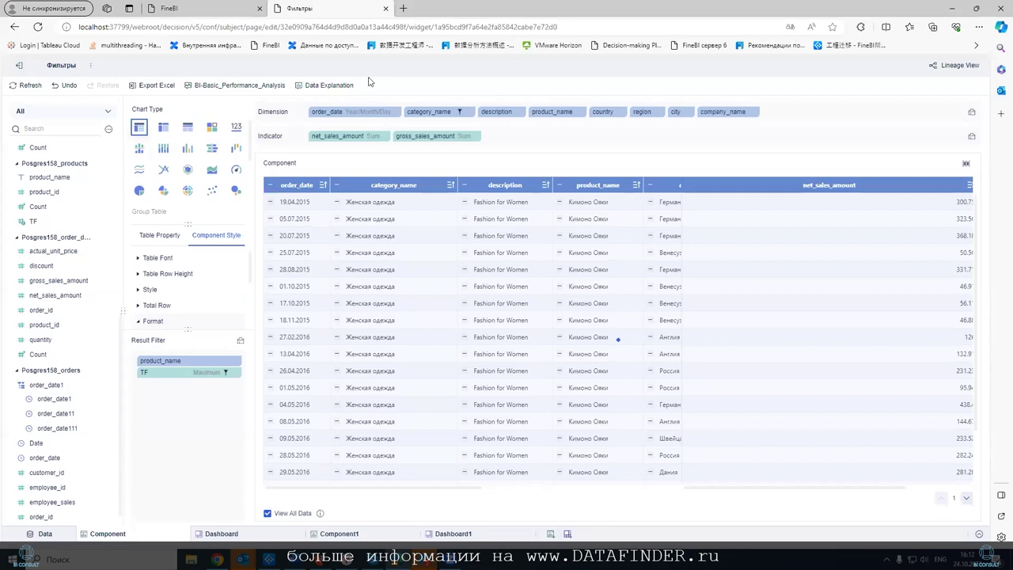
- Examine the comparison operators available for a filter condition on the net_sales_amount indicator, without applying a filter
{"action": "left_click", "coordinate": [388, 136]}
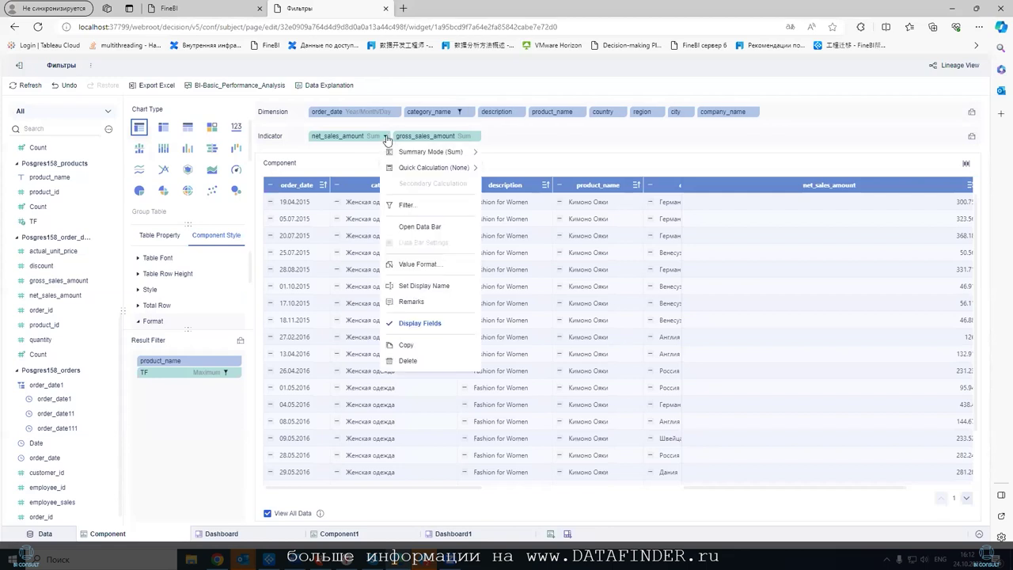
{"action": "left_click", "coordinate": [404, 212]}
{"action": "left_click", "coordinate": [282, 200]}
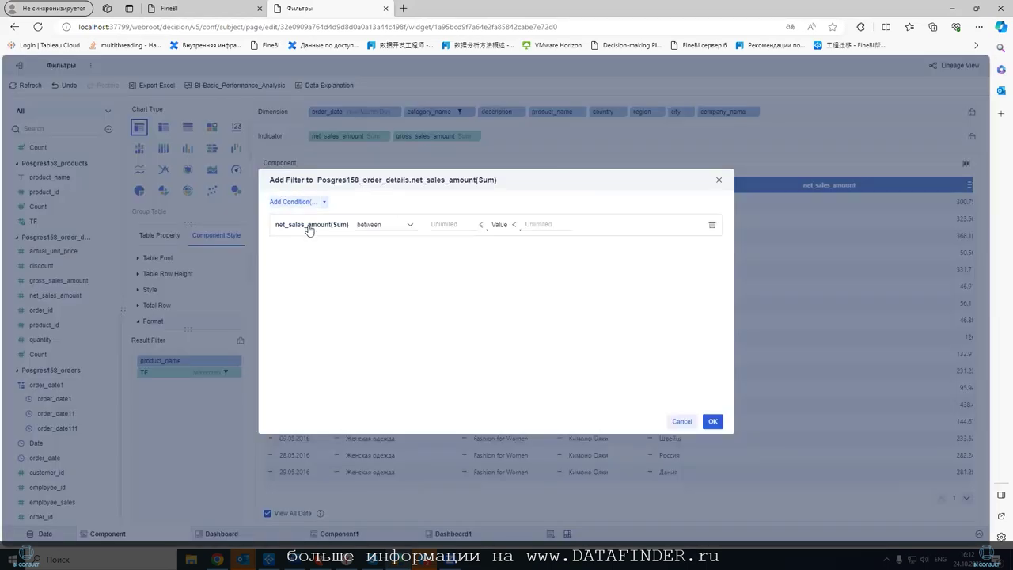
{"action": "left_click", "coordinate": [405, 225]}
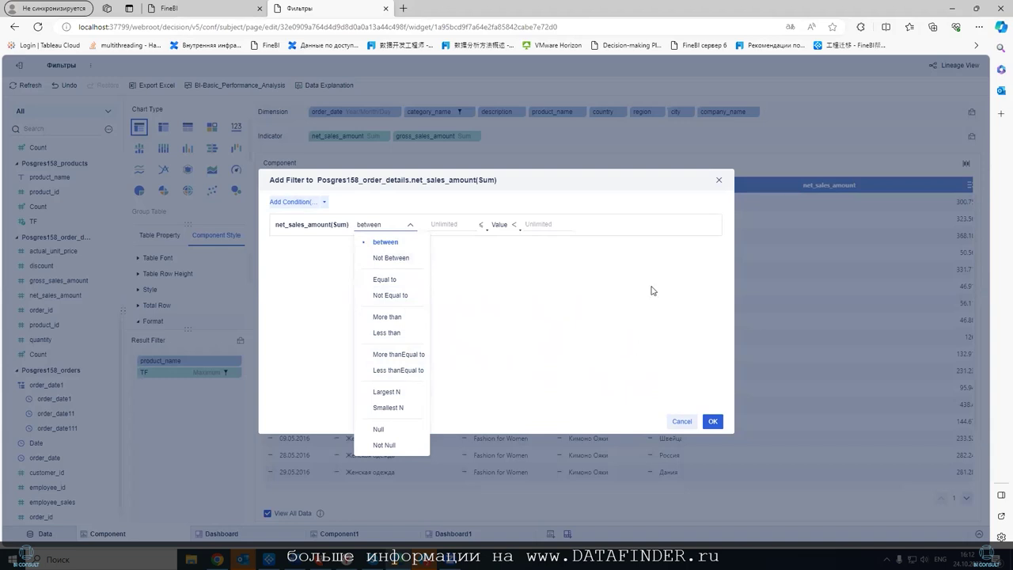
{"action": "left_click", "coordinate": [682, 421]}
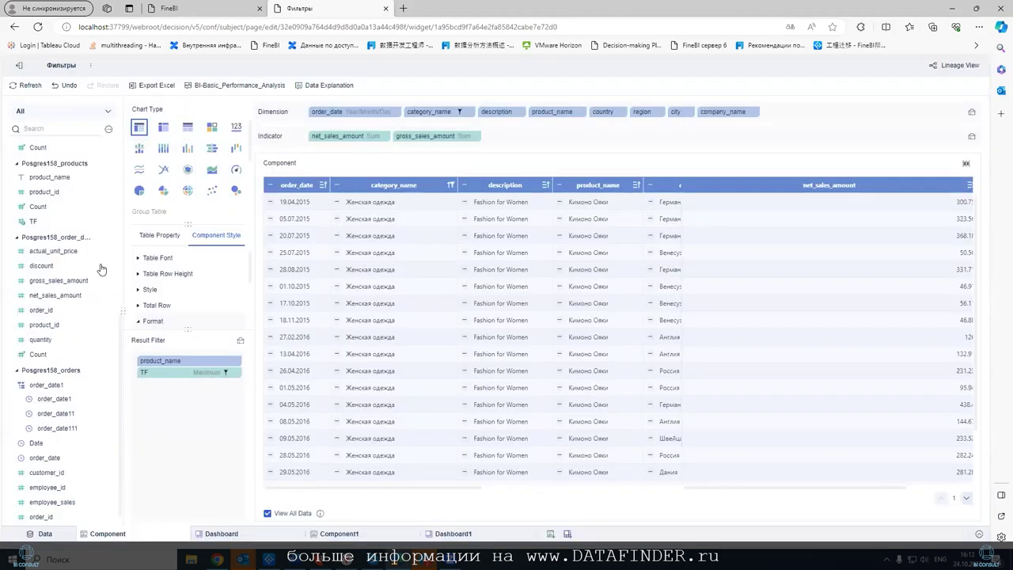
- Add net_sales_amount to the result filter, check its condition operators without applying any, and remove the field again
{"action": "left_click_drag", "start_coordinate": [55, 295], "coordinate": [190, 385]}
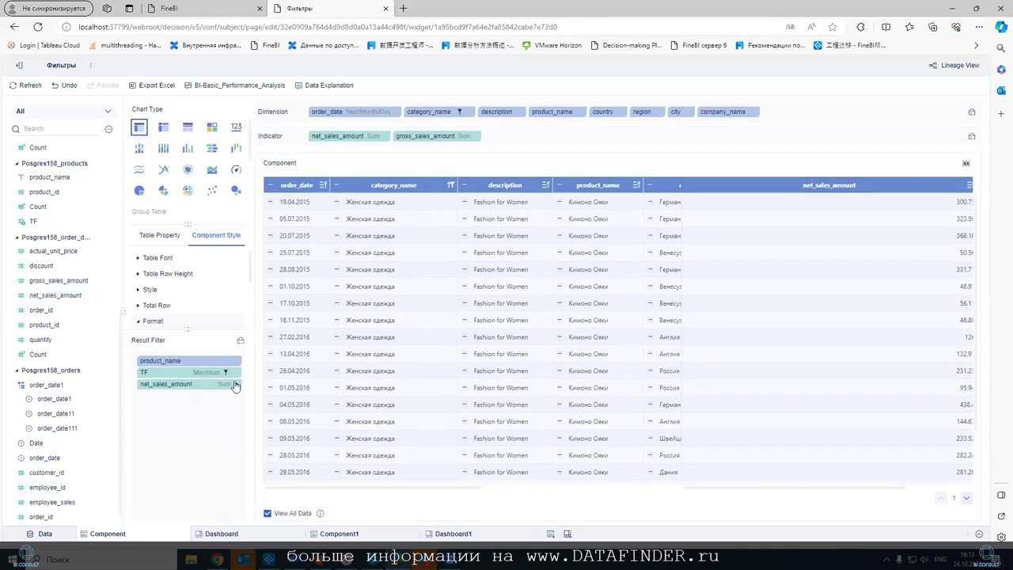
{"action": "left_click", "coordinate": [234, 385]}
{"action": "left_click", "coordinate": [256, 419]}
{"action": "left_click", "coordinate": [284, 202]}
{"action": "left_click", "coordinate": [409, 226]}
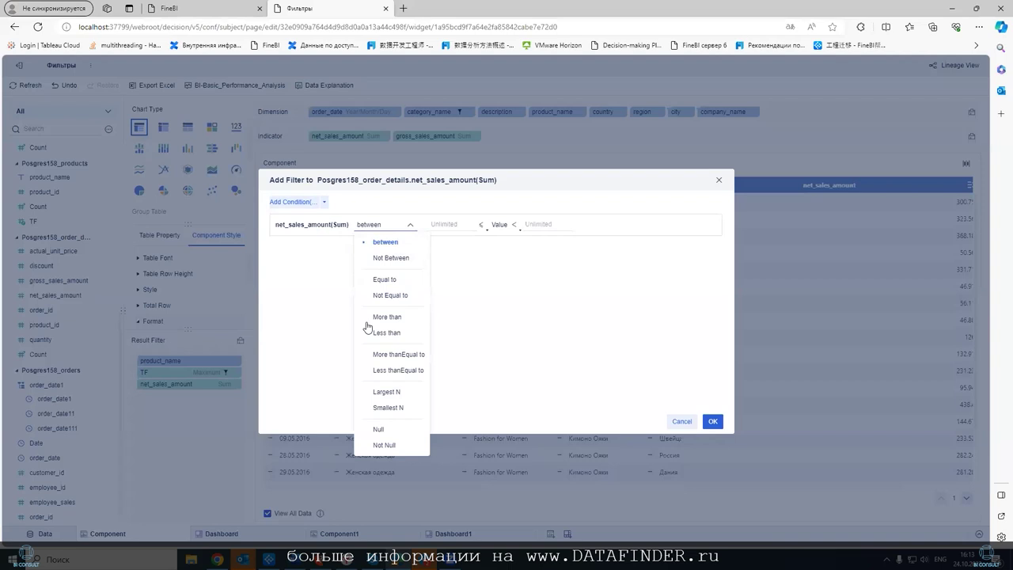
{"action": "left_click", "coordinate": [678, 422]}
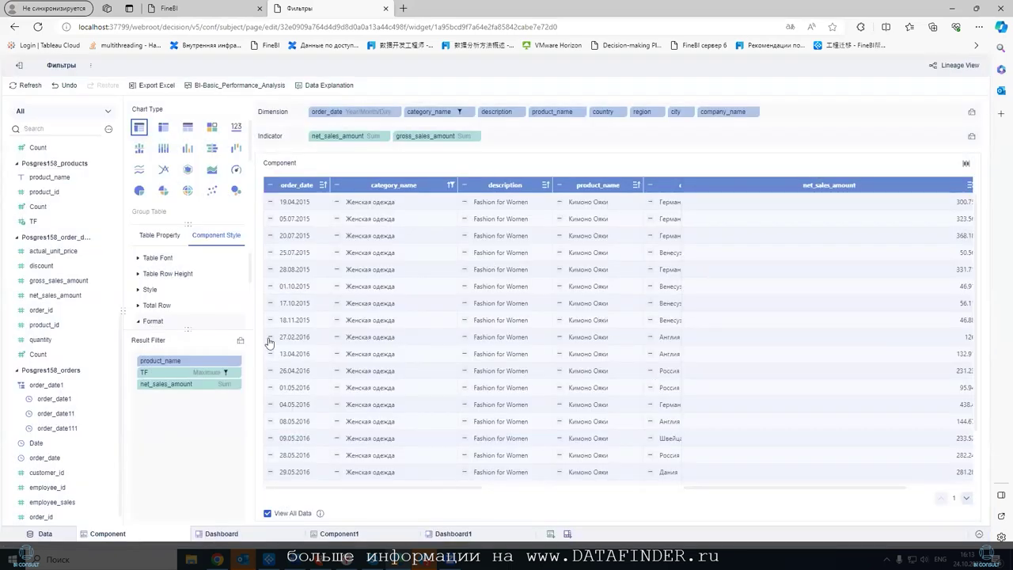
{"action": "left_click", "coordinate": [235, 385]}
{"action": "left_click", "coordinate": [238, 469]}
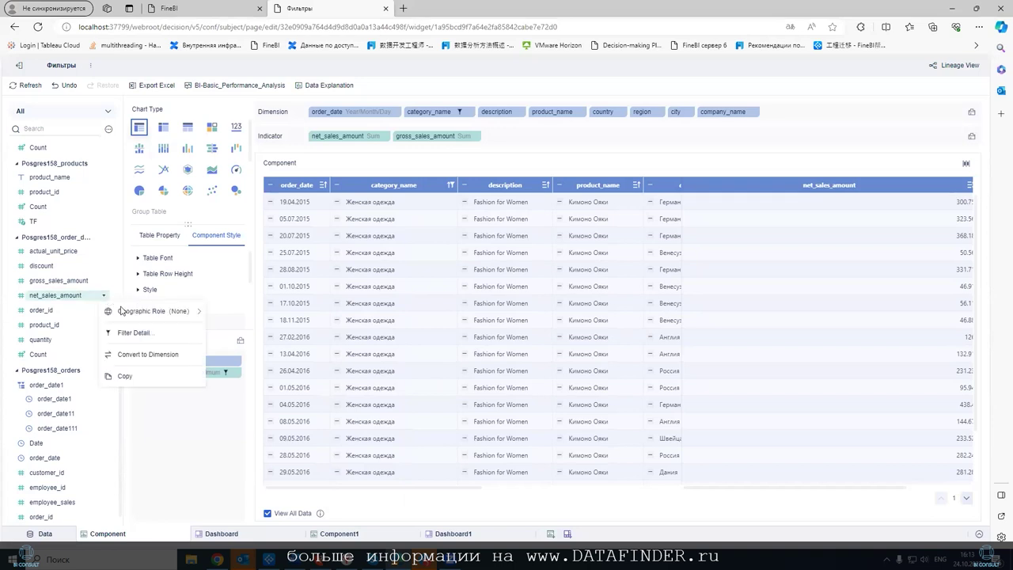
- Copy the net_sales_amount field in Posgres158_order_details, and make a further copy of the duplicate
{"action": "left_click", "coordinate": [118, 376]}
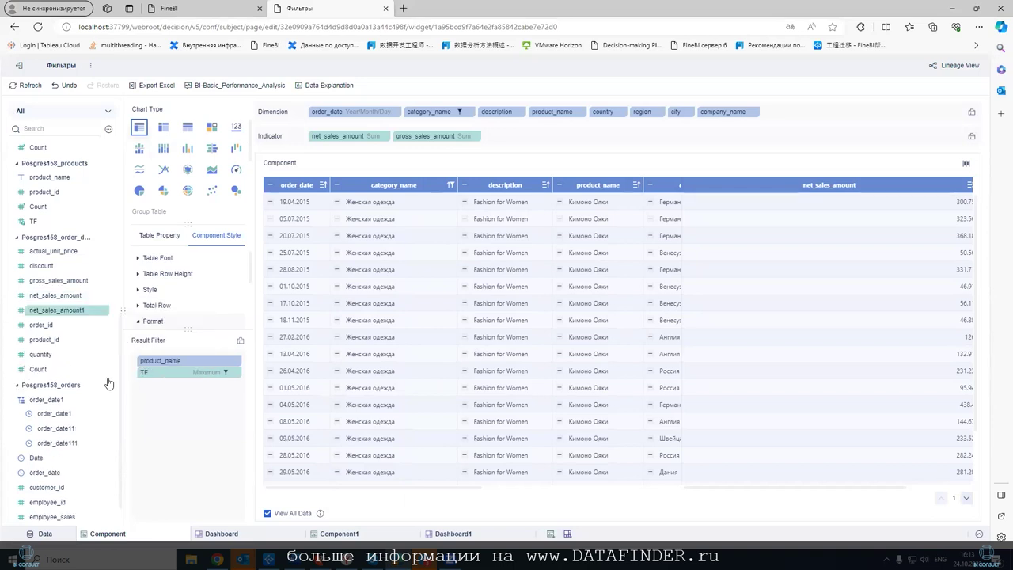
{"action": "left_click", "coordinate": [105, 310]}
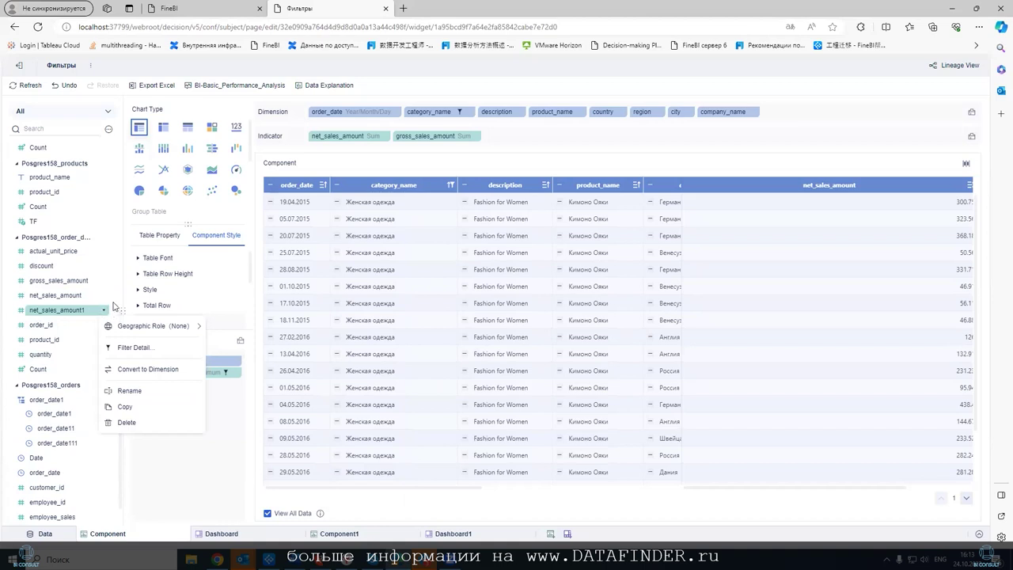
{"action": "left_click", "coordinate": [125, 406]}
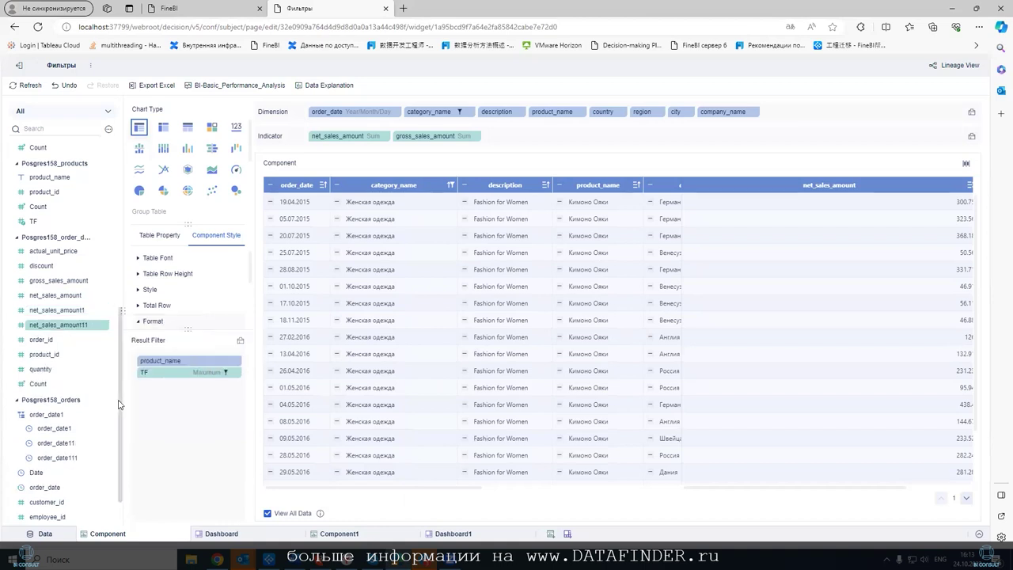
{"action": "left_click", "coordinate": [102, 325]}
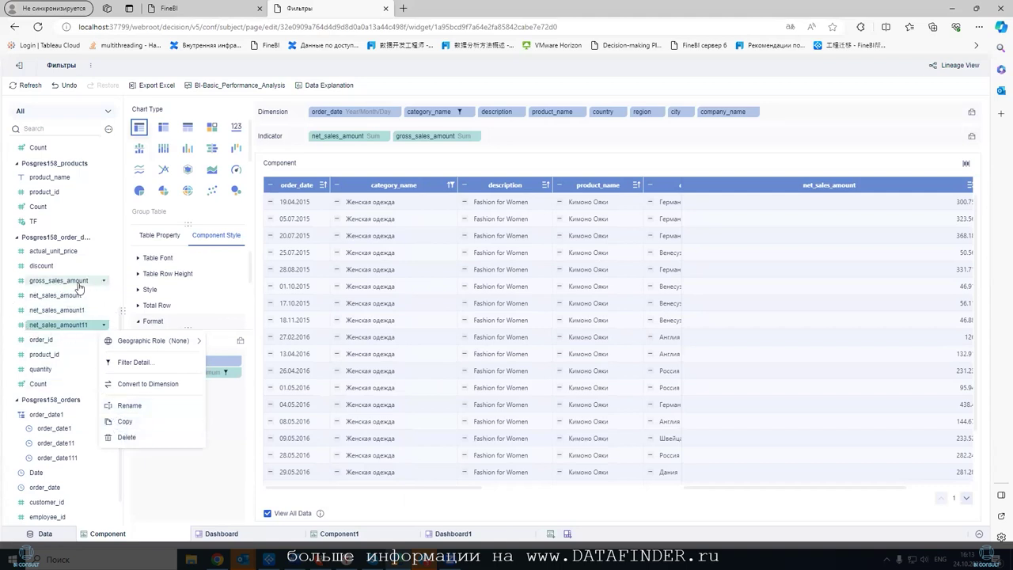
- Open a detail filter for net_sales_amount1 in Posgres158_order_details, add a condition, and bring up its field choices
{"action": "scroll", "coordinate": [55, 273], "scroll_direction": "down", "scroll_amount": 1}
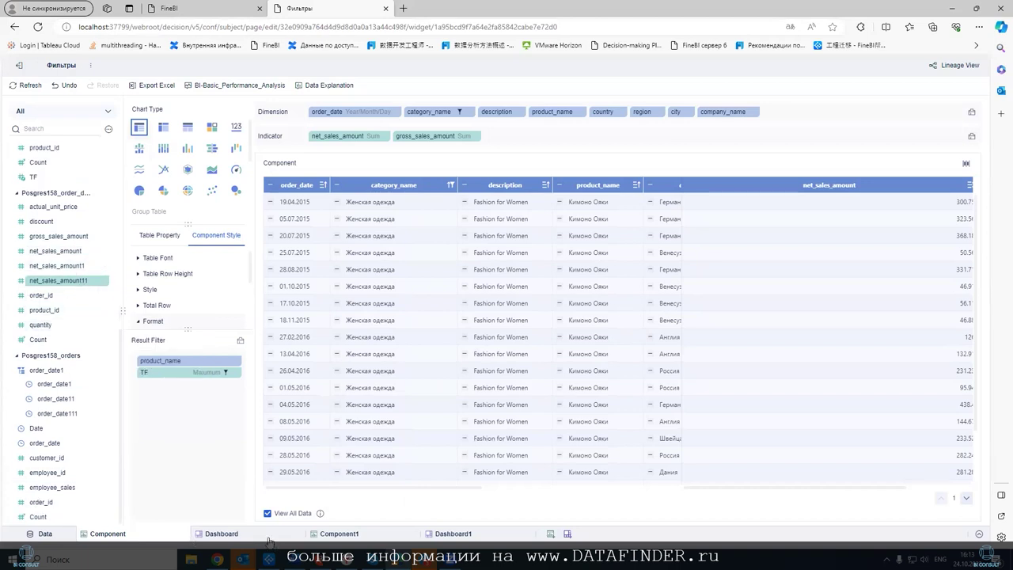
{"action": "left_click", "coordinate": [103, 266]}
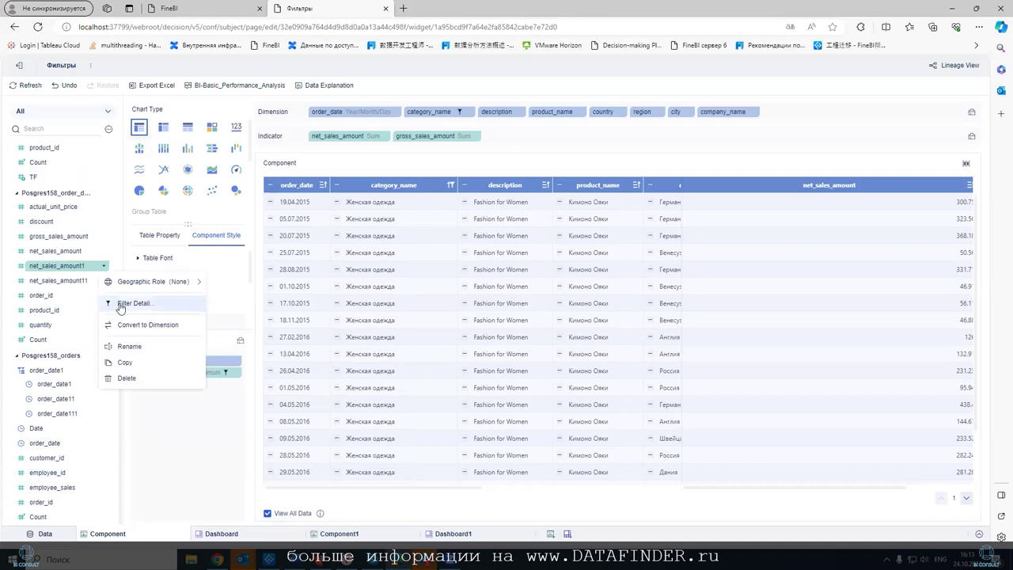
{"action": "left_click", "coordinate": [184, 302]}
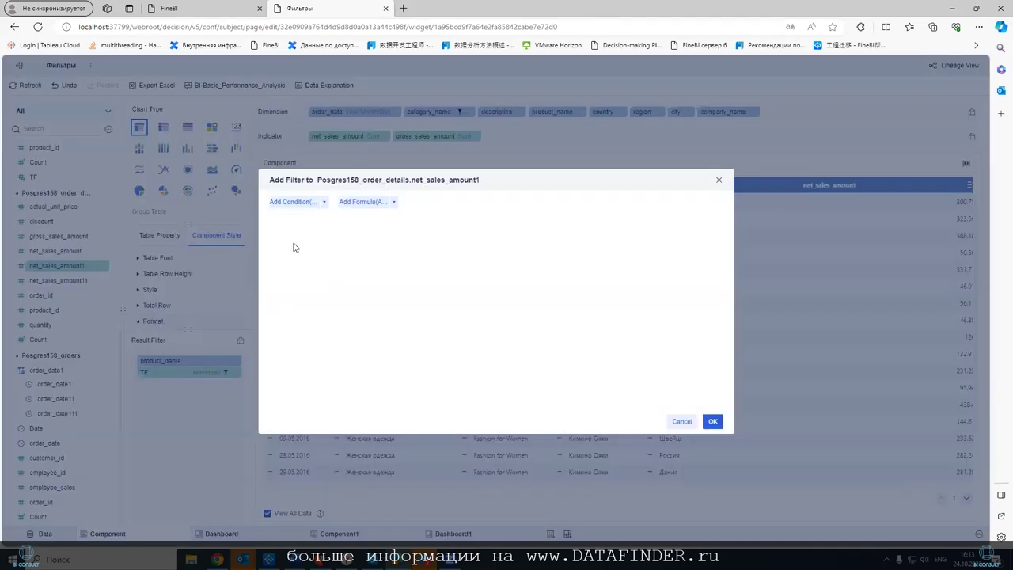
{"action": "left_click", "coordinate": [291, 203]}
{"action": "left_click", "coordinate": [320, 226]}
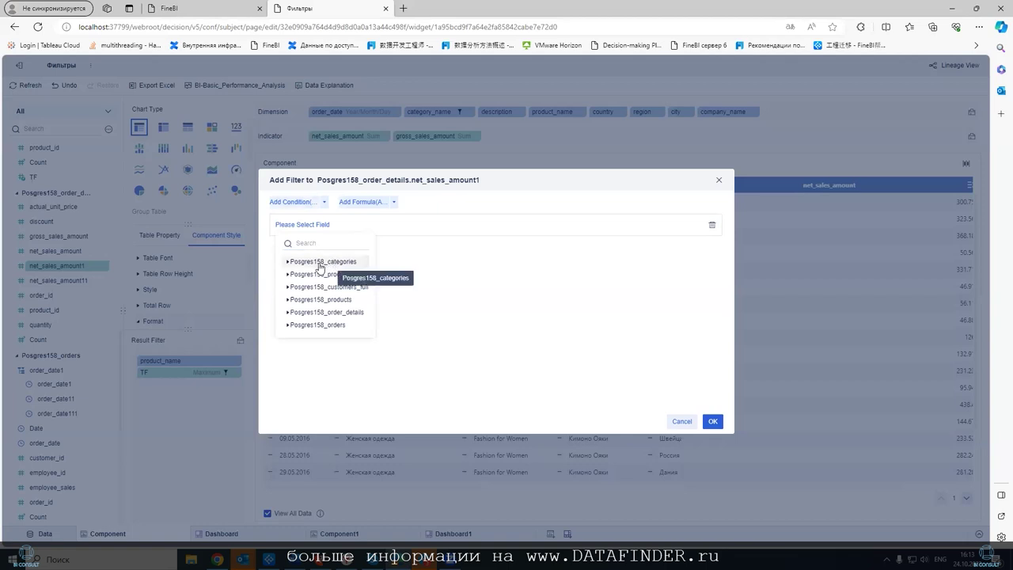
- Examine the fields each source table offers for the condition, from Posgres158_categories through Posgres158_order_details
{"action": "left_click", "coordinate": [286, 264]}
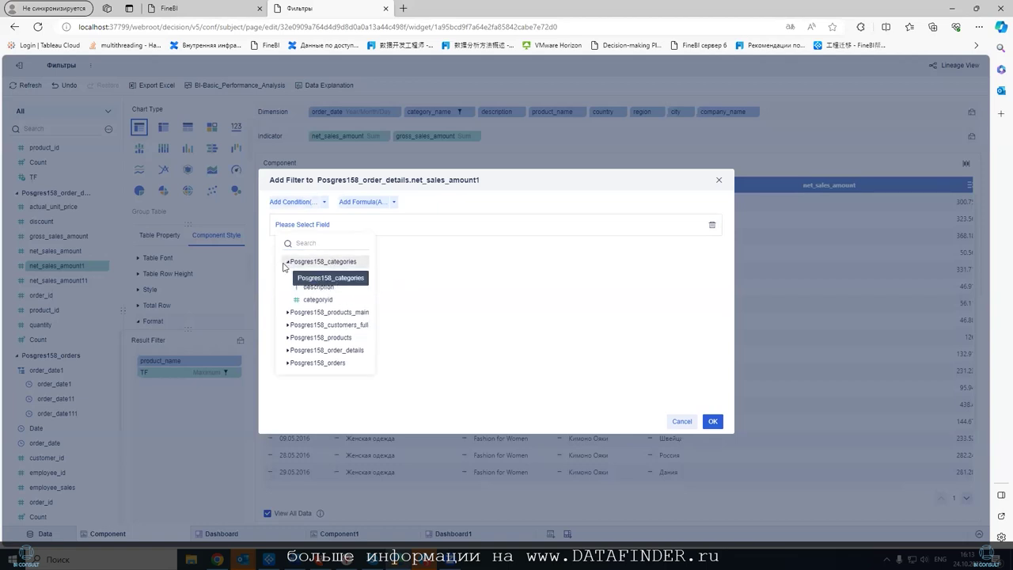
{"action": "left_click", "coordinate": [286, 313]}
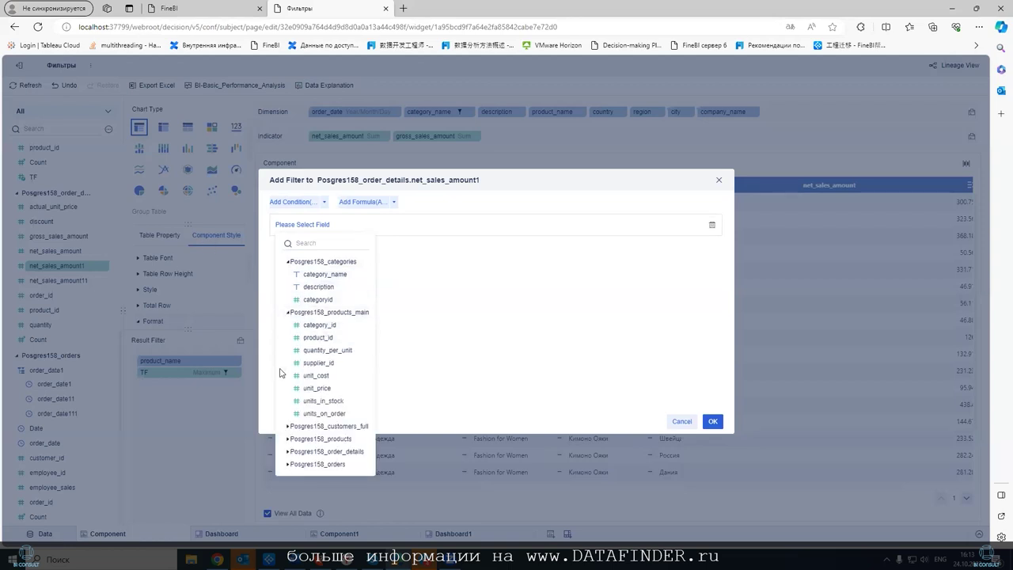
{"action": "left_click", "coordinate": [292, 426]}
{"action": "scroll", "coordinate": [342, 370], "scroll_direction": "down", "scroll_amount": 1}
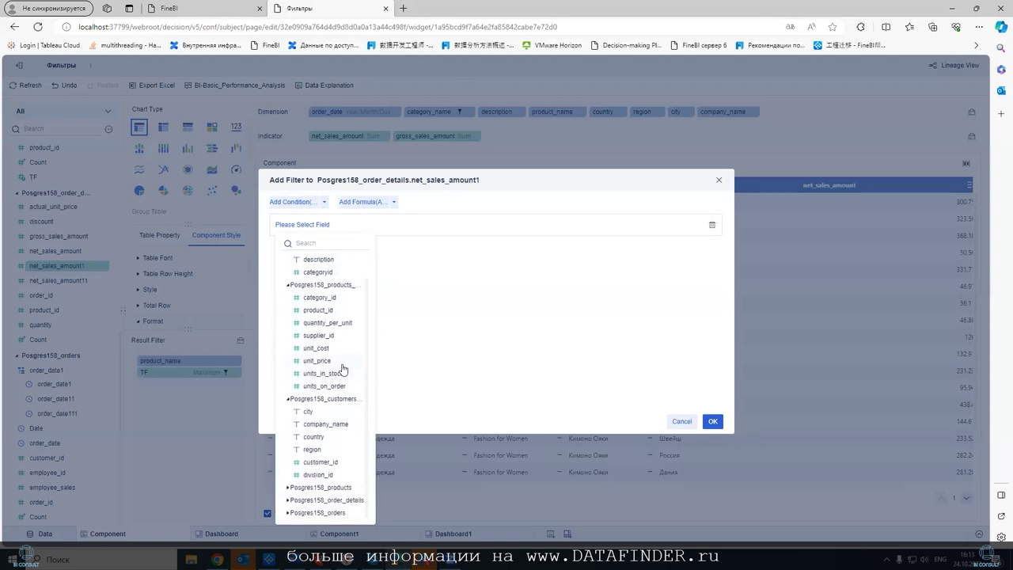
{"action": "left_click", "coordinate": [286, 486]}
{"action": "scroll", "coordinate": [288, 501], "scroll_direction": "down", "scroll_amount": 1}
{"action": "left_click", "coordinate": [287, 501]}
{"action": "scroll", "coordinate": [287, 500], "scroll_direction": "down", "scroll_amount": 3}
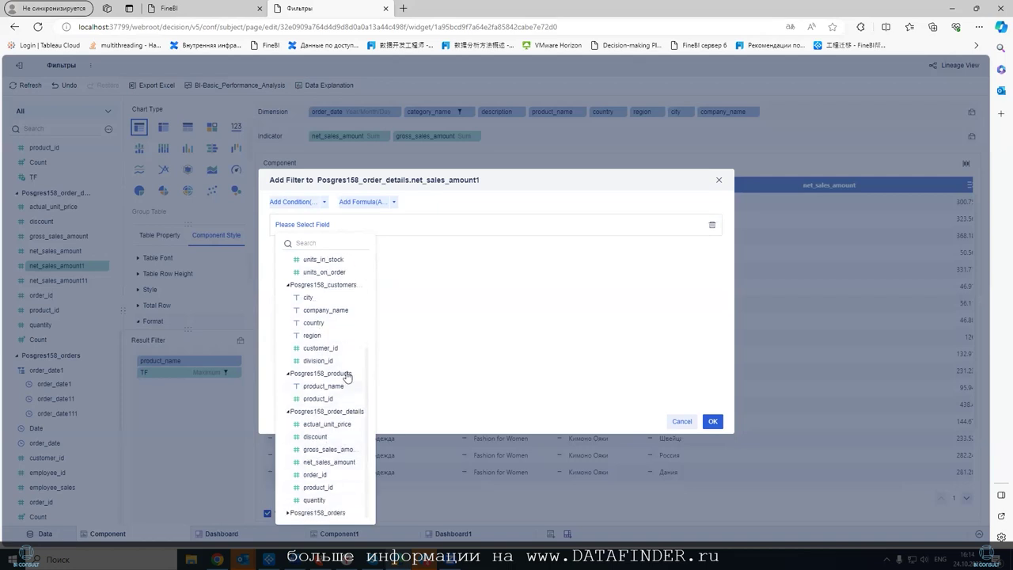
{"action": "scroll", "coordinate": [333, 318], "scroll_direction": "up", "scroll_amount": 5}
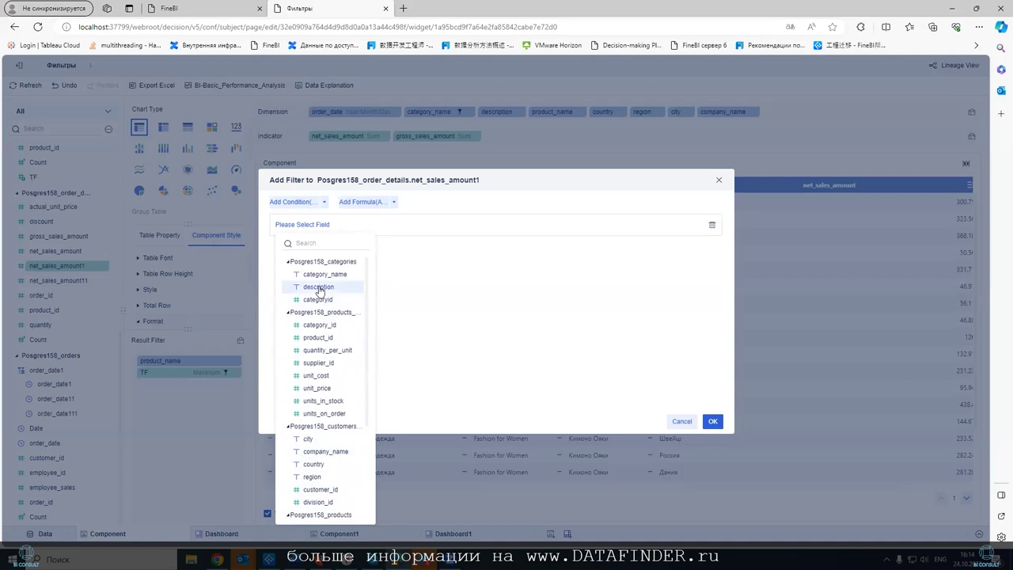
- Set the first condition to description in two fixed values, 3-15 Years and a Fashion entry
{"action": "left_click", "coordinate": [319, 288]}
{"action": "left_click", "coordinate": [464, 224]}
{"action": "left_click", "coordinate": [464, 273]}
{"action": "left_click", "coordinate": [465, 321]}
{"action": "left_click", "coordinate": [532, 434]}
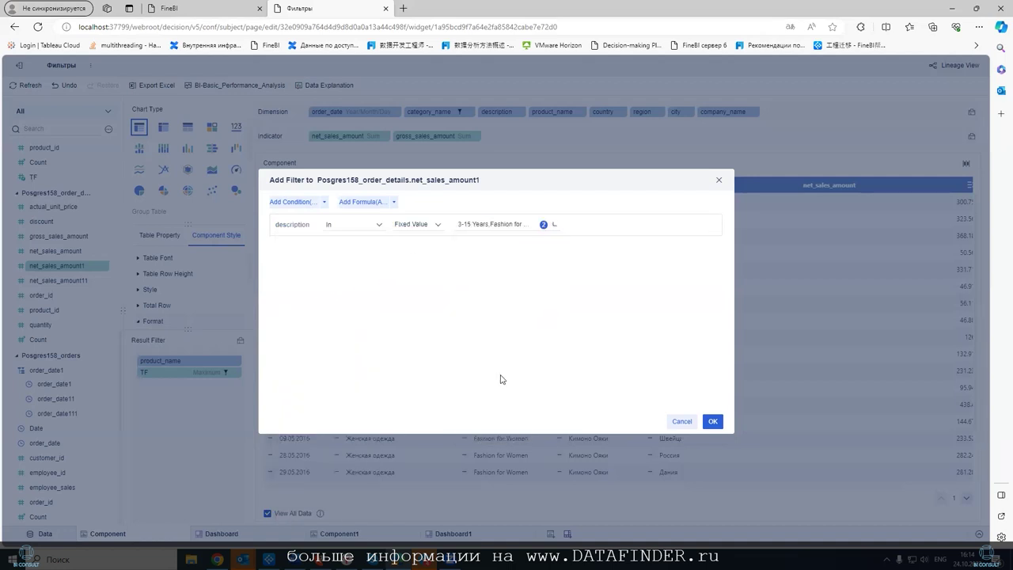
- Add an OR condition to the net_sales_amount1 filter, based on product_name from Posgres158_products
{"action": "left_click", "coordinate": [324, 203]}
{"action": "left_click", "coordinate": [334, 236]}
{"action": "left_click", "coordinate": [317, 246]}
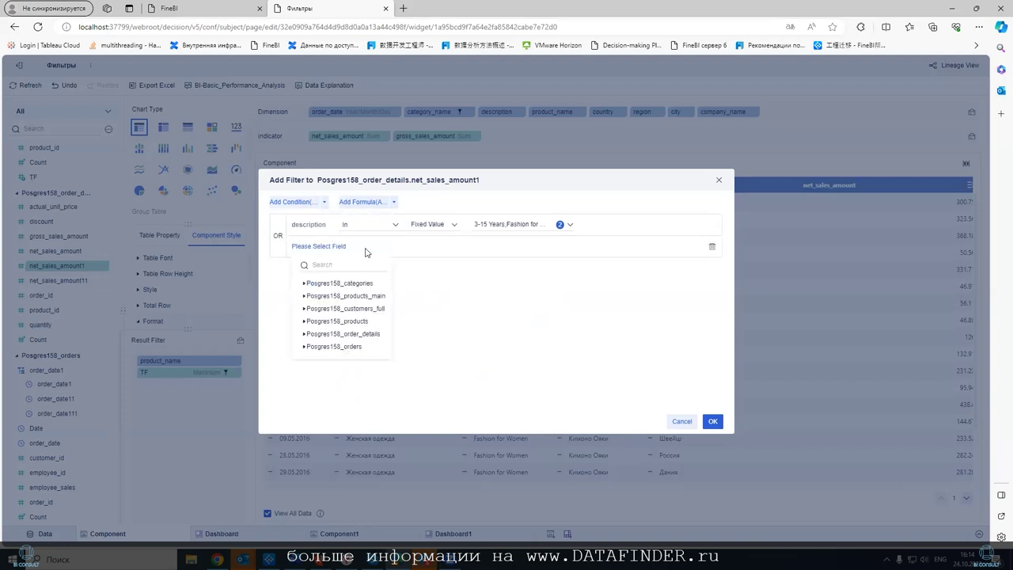
{"action": "left_click", "coordinate": [305, 321]}
{"action": "left_click", "coordinate": [342, 334]}
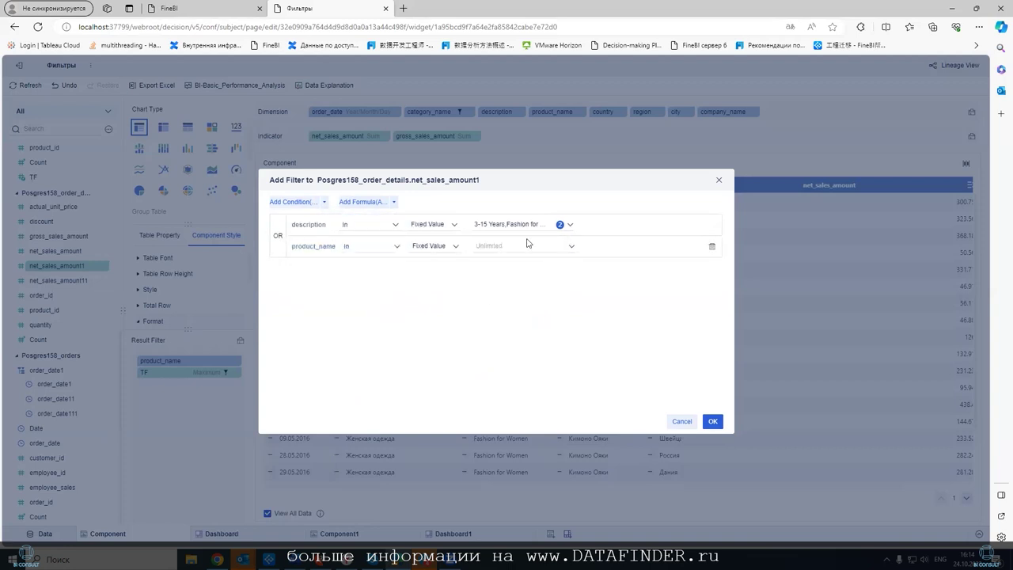
- Choose eight product_name values for the second condition, including Ботинки для бега AAA, Галстук Боу, Зимние ботинки, Кимоно Ояки and Костюм РДЛ
{"action": "left_click", "coordinate": [528, 246]}
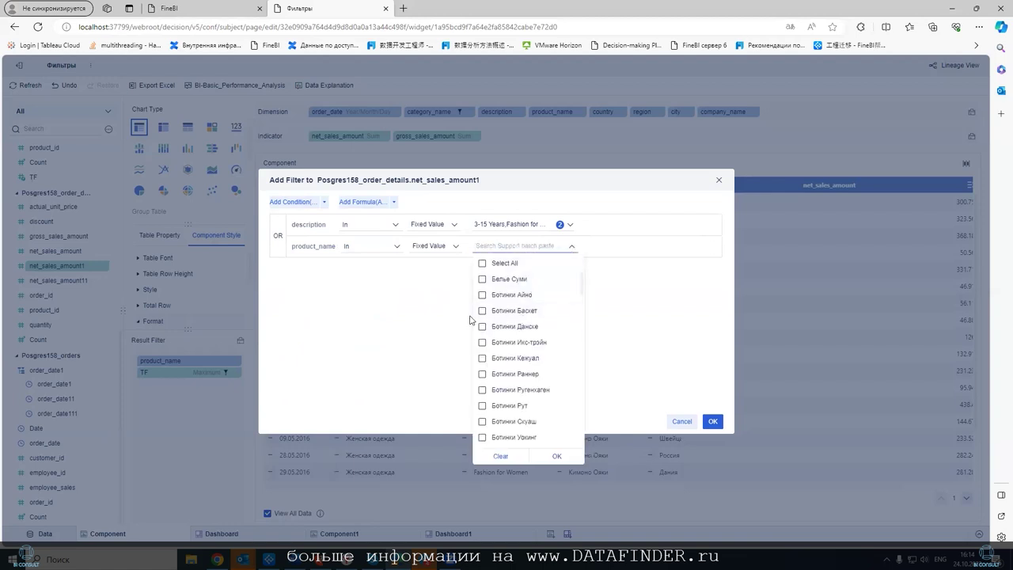
{"action": "scroll", "coordinate": [482, 299], "scroll_direction": "down", "scroll_amount": 3}
{"action": "left_click", "coordinate": [481, 338]}
{"action": "left_click", "coordinate": [482, 354]}
{"action": "left_click", "coordinate": [482, 401]}
{"action": "left_click", "coordinate": [482, 433]}
{"action": "scroll", "coordinate": [506, 356], "scroll_direction": "down", "scroll_amount": 2}
{"action": "left_click", "coordinate": [482, 371]}
{"action": "left_click", "coordinate": [482, 387]}
{"action": "left_click", "coordinate": [482, 419]}
{"action": "left_click", "coordinate": [482, 434]}
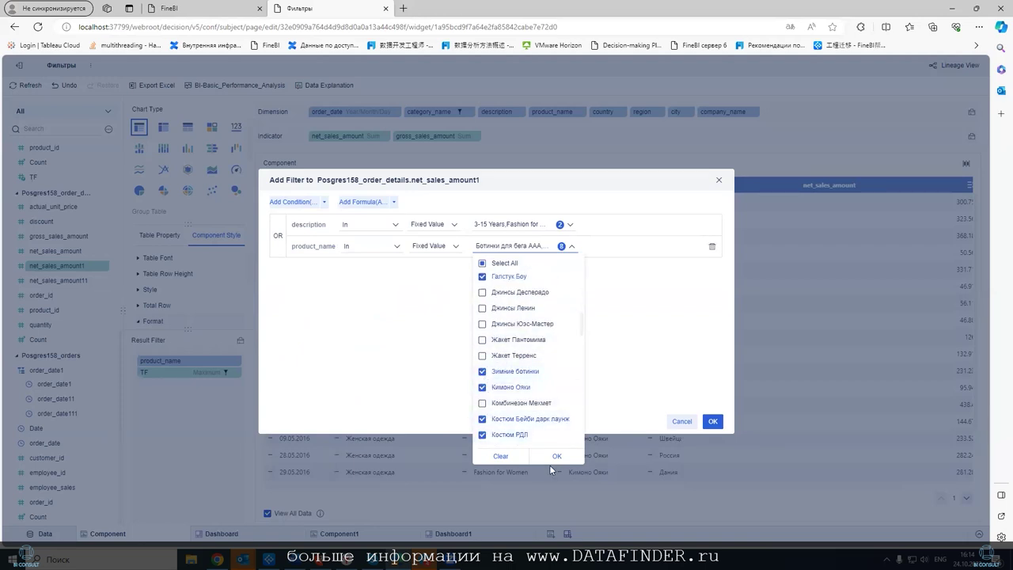
{"action": "left_click", "coordinate": [558, 456]}
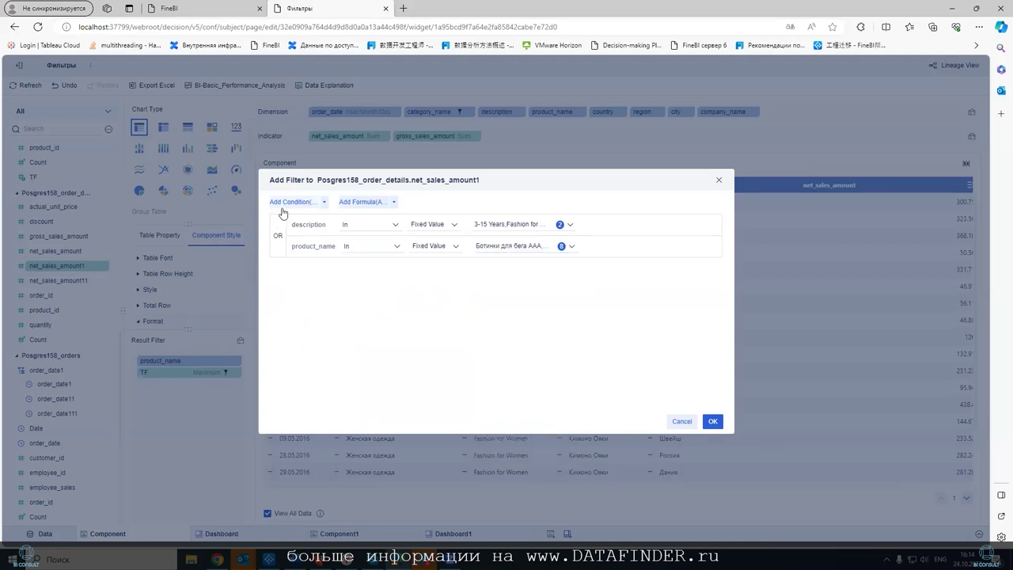
- Add an AND condition on product_id from Posgres158_products_main to the net_sales_amount1 filter, using the between operator without limits
{"action": "left_click", "coordinate": [323, 203]}
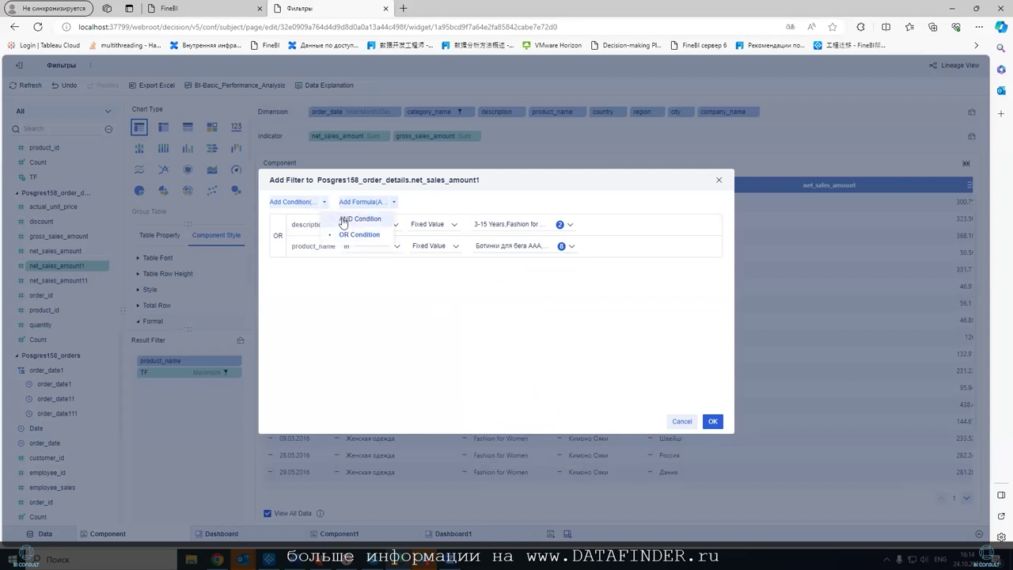
{"action": "left_click", "coordinate": [347, 224]}
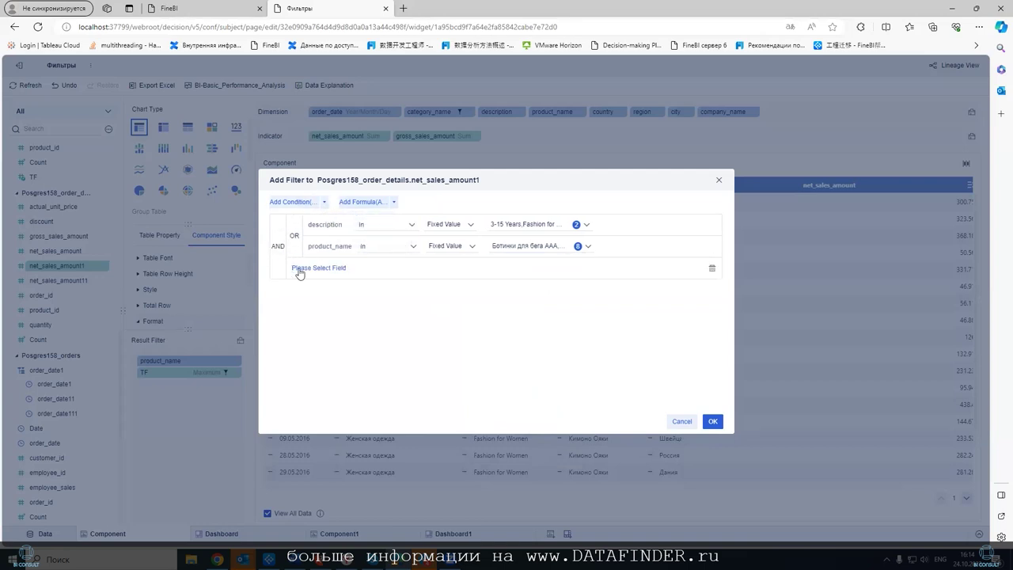
{"action": "left_click", "coordinate": [300, 270]}
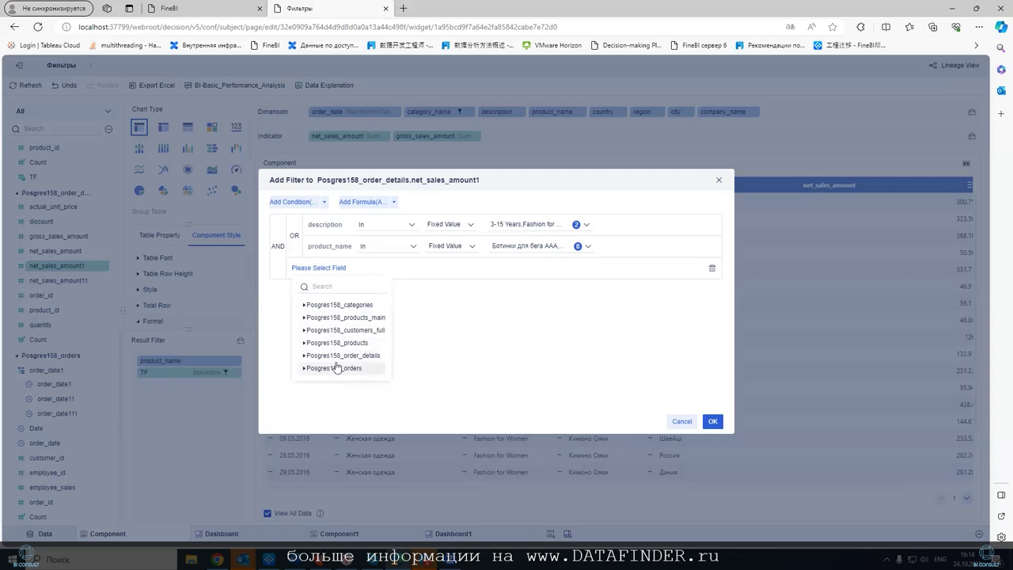
{"action": "left_click", "coordinate": [305, 317]}
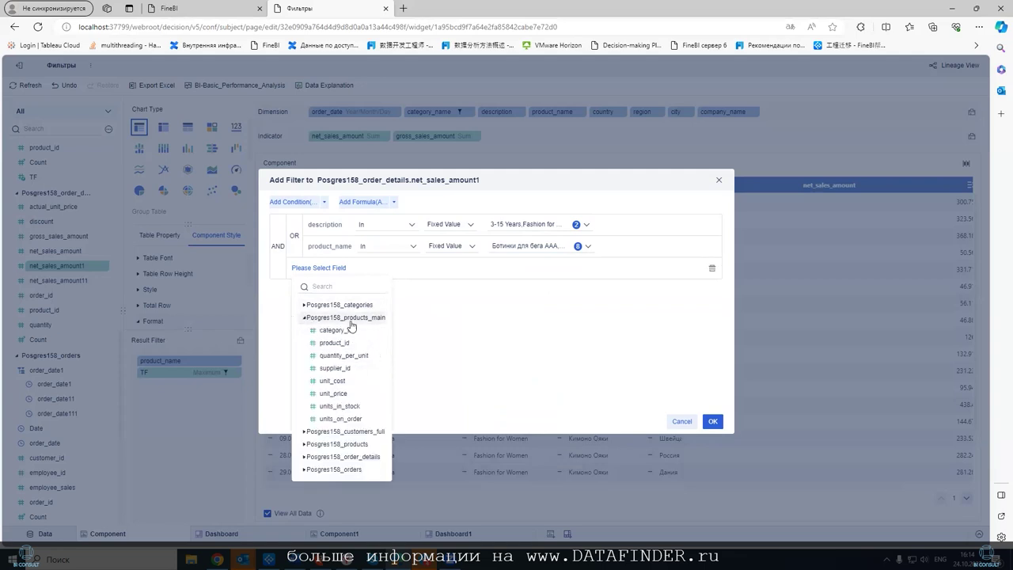
{"action": "left_click", "coordinate": [324, 344]}
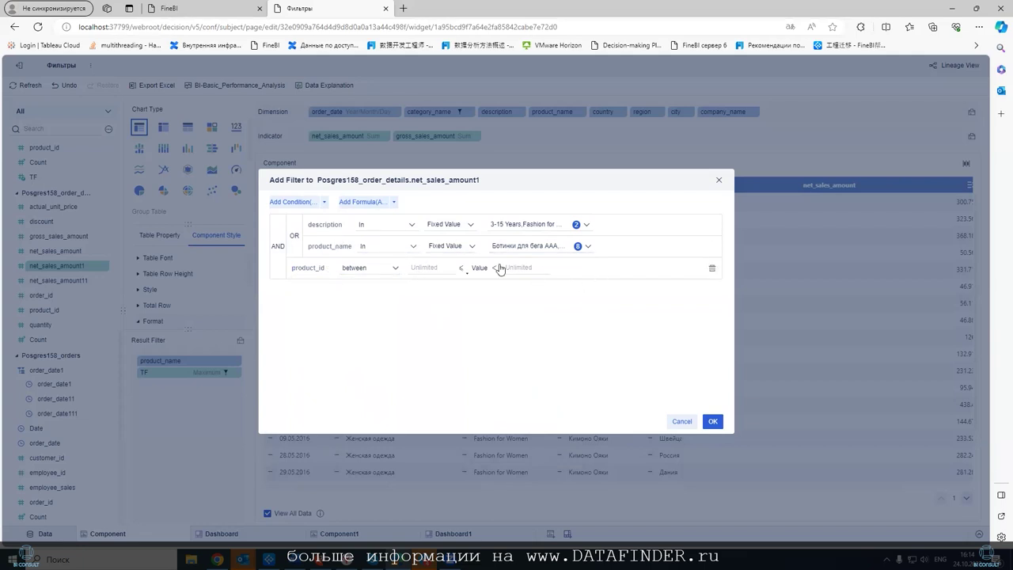
- Add a formula condition and examine the functions and table fields its editor offers, without building a formula
{"action": "left_click", "coordinate": [344, 203]}
{"action": "left_click", "coordinate": [308, 291]}
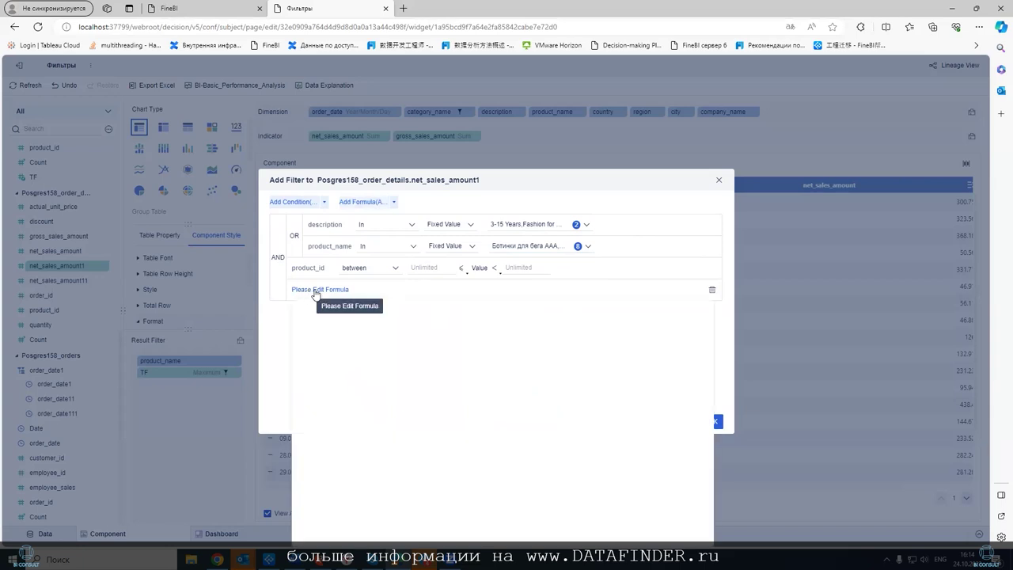
{"action": "left_click", "coordinate": [332, 368]}
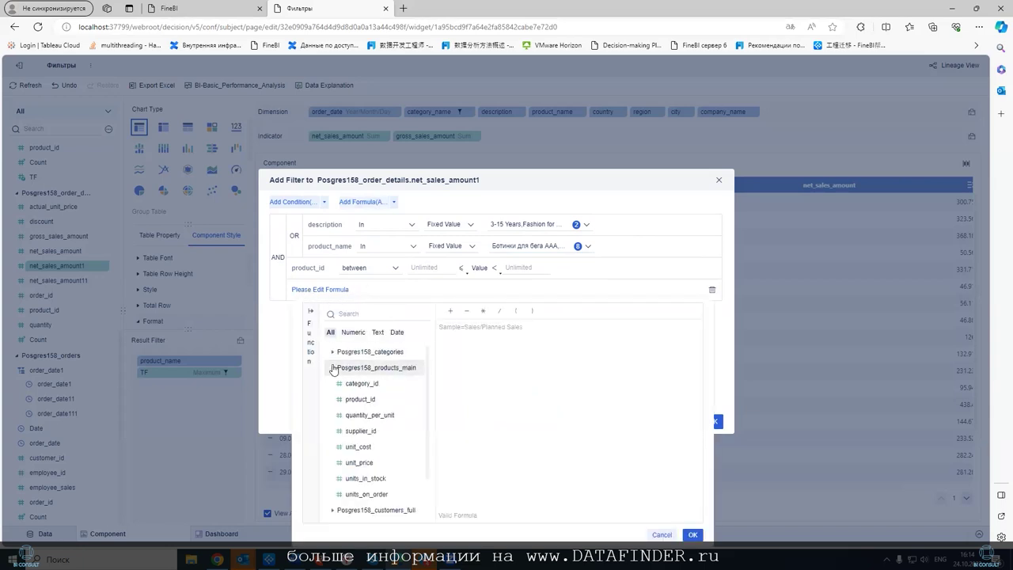
{"action": "left_click", "coordinate": [310, 342]}
{"action": "left_click", "coordinate": [346, 370]}
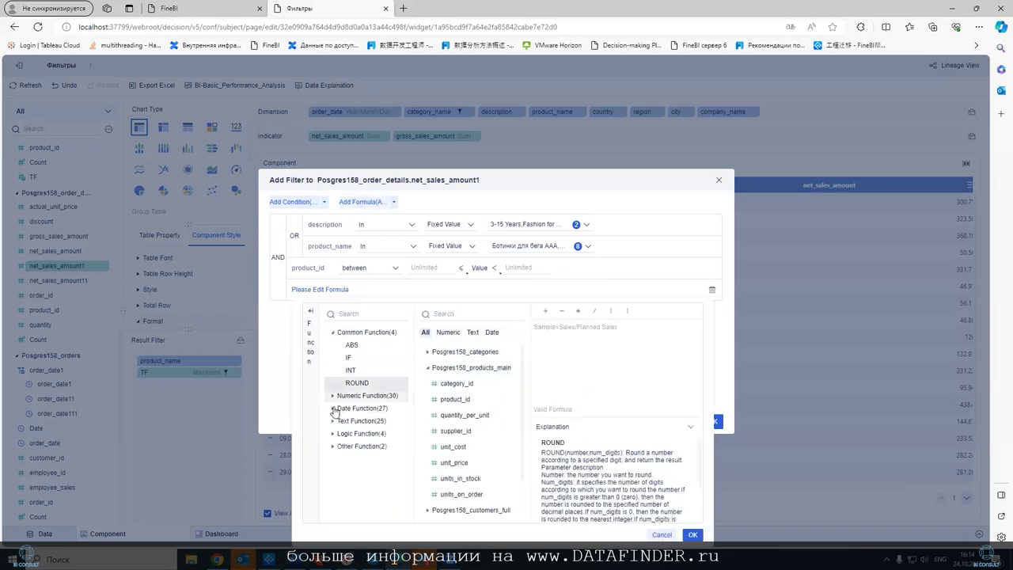
{"action": "left_click", "coordinate": [333, 395]}
{"action": "scroll", "coordinate": [343, 376], "scroll_direction": "down", "scroll_amount": 1}
{"action": "scroll", "coordinate": [343, 376], "scroll_direction": "down", "scroll_amount": 4}
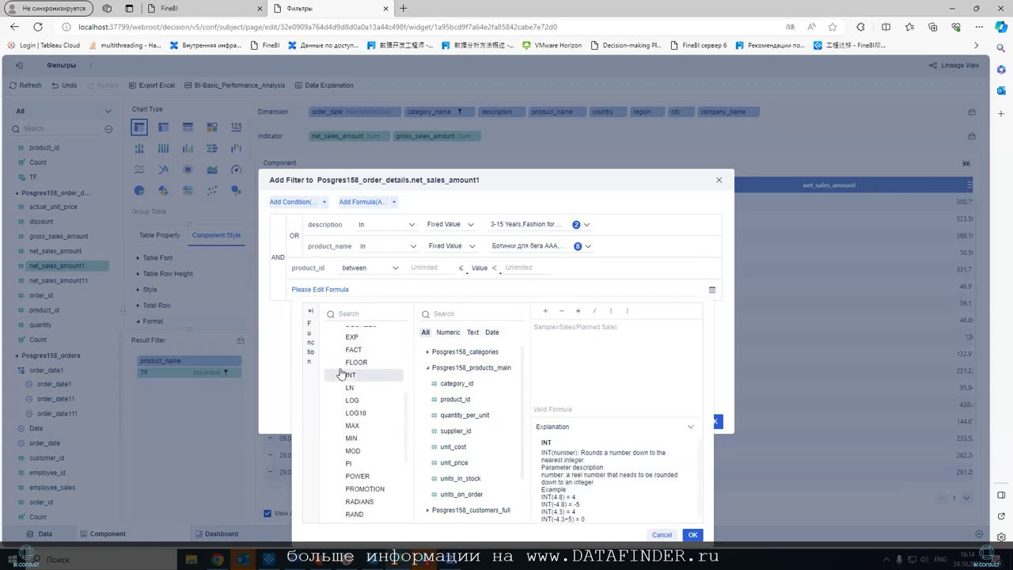
{"action": "left_click", "coordinate": [333, 472]}
{"action": "left_click", "coordinate": [428, 351]}
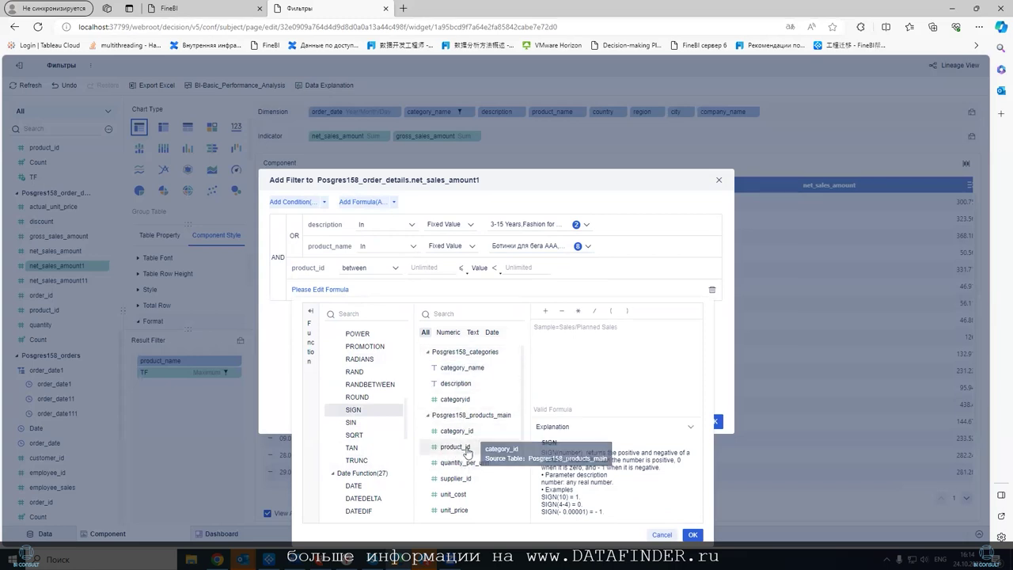
{"action": "left_click_drag", "start_coordinate": [522, 390], "coordinate": [520, 441]}
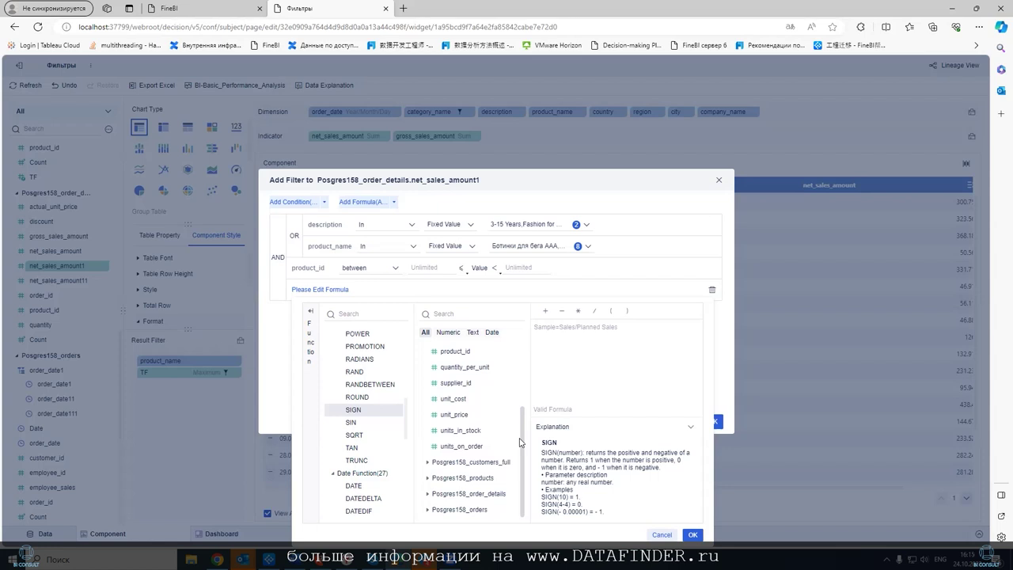
{"action": "left_click_drag", "start_coordinate": [520, 441], "coordinate": [521, 349]}
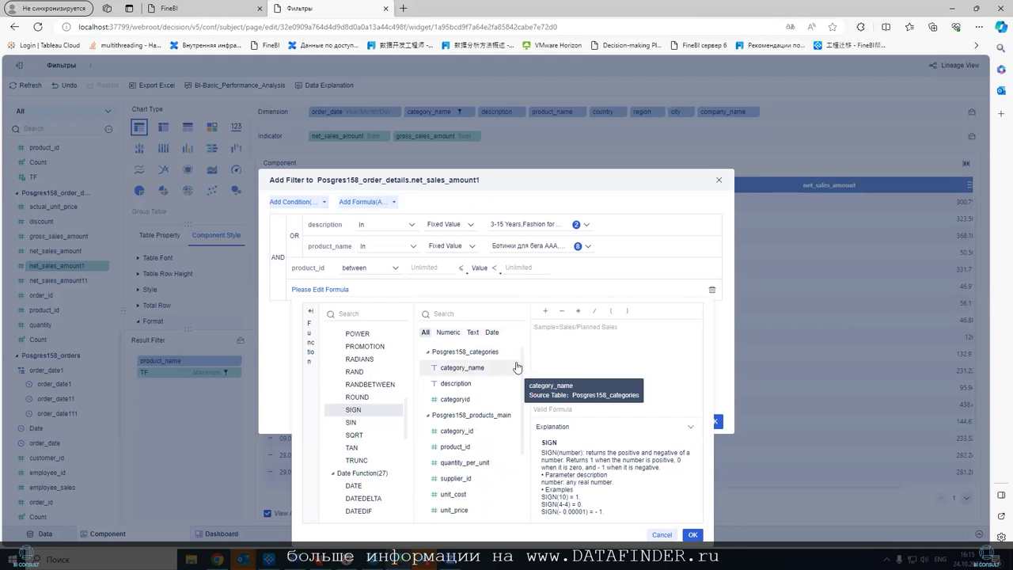
- Cancel the formula editing and remove the formula and product_id conditions from the filter
{"action": "left_click", "coordinate": [659, 535]}
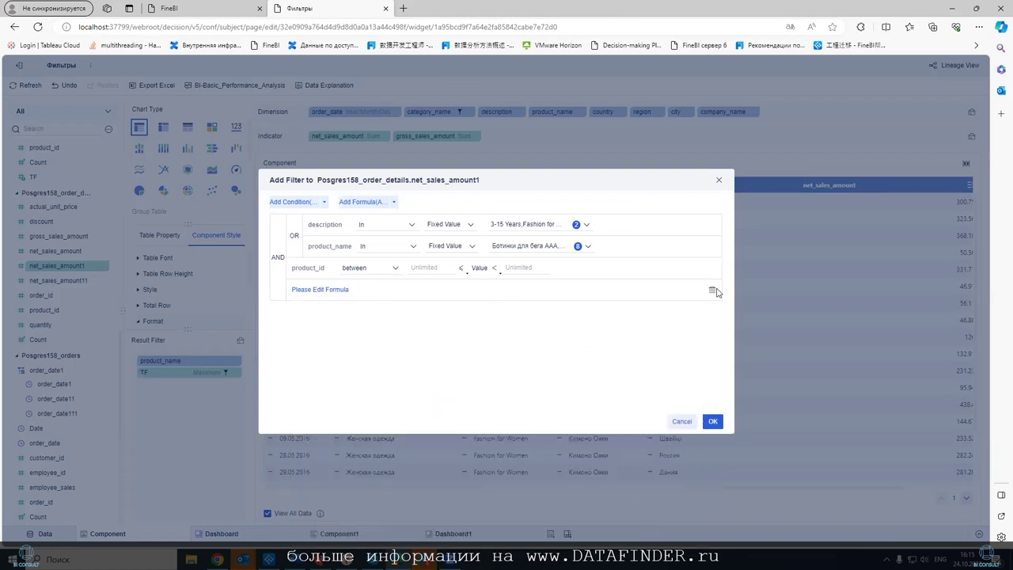
{"action": "left_click", "coordinate": [713, 293]}
{"action": "left_click", "coordinate": [711, 267]}
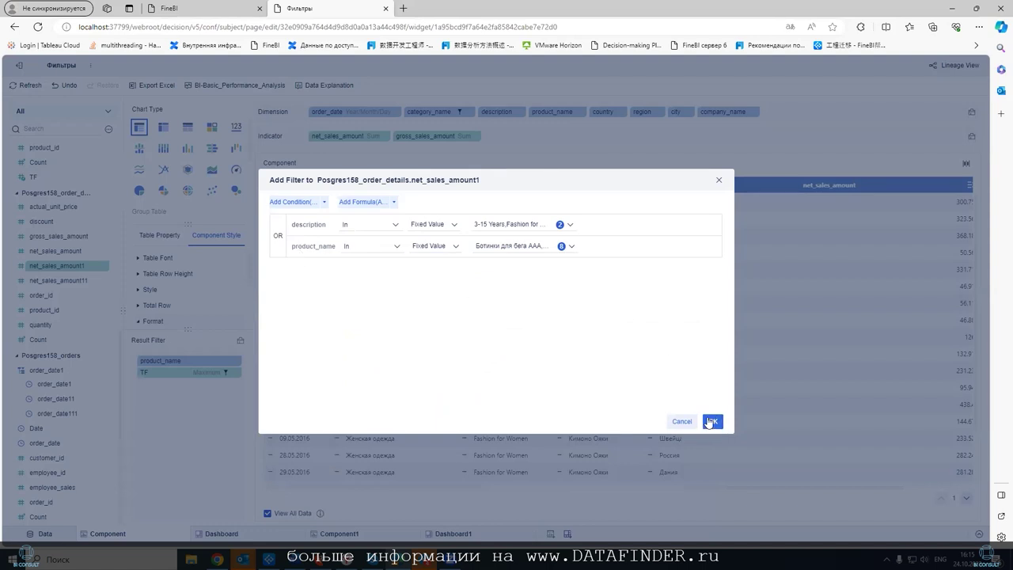
- Apply the detail filter on net_sales_amount1 and add that field to the table's indicators
{"action": "left_click", "coordinate": [710, 421]}
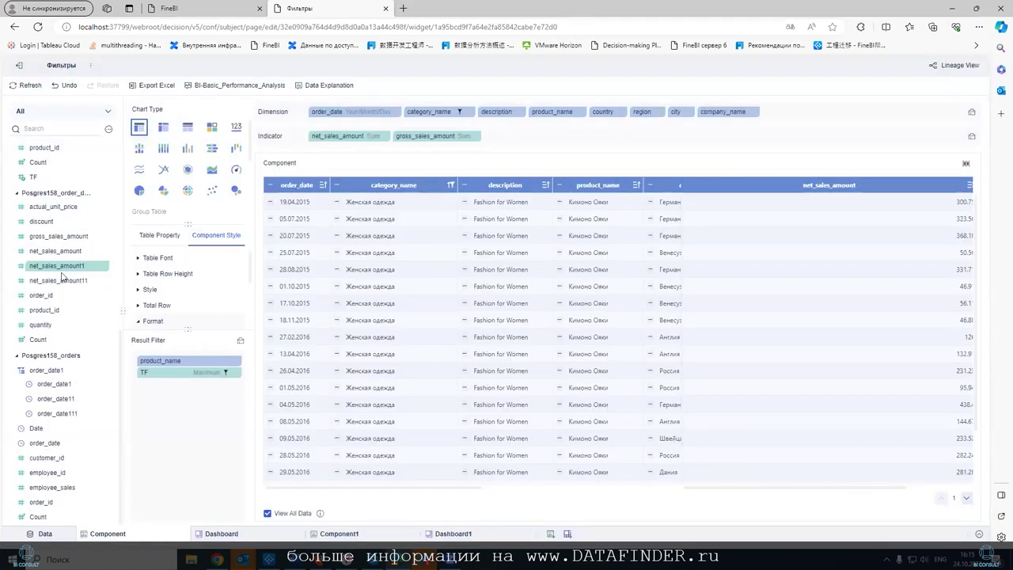
{"action": "left_click_drag", "start_coordinate": [63, 266], "coordinate": [522, 136]}
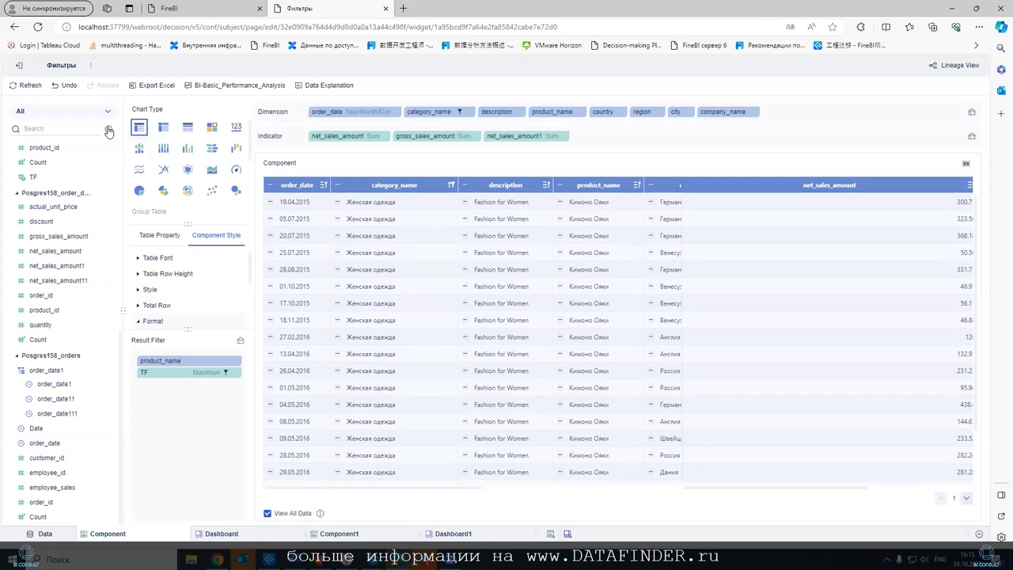
- Start a new calculation indicator and insert the numeric field net_sales_amount1 from Posgres158_order_details into its formula
{"action": "left_click", "coordinate": [108, 128]}
{"action": "left_click", "coordinate": [149, 147]}
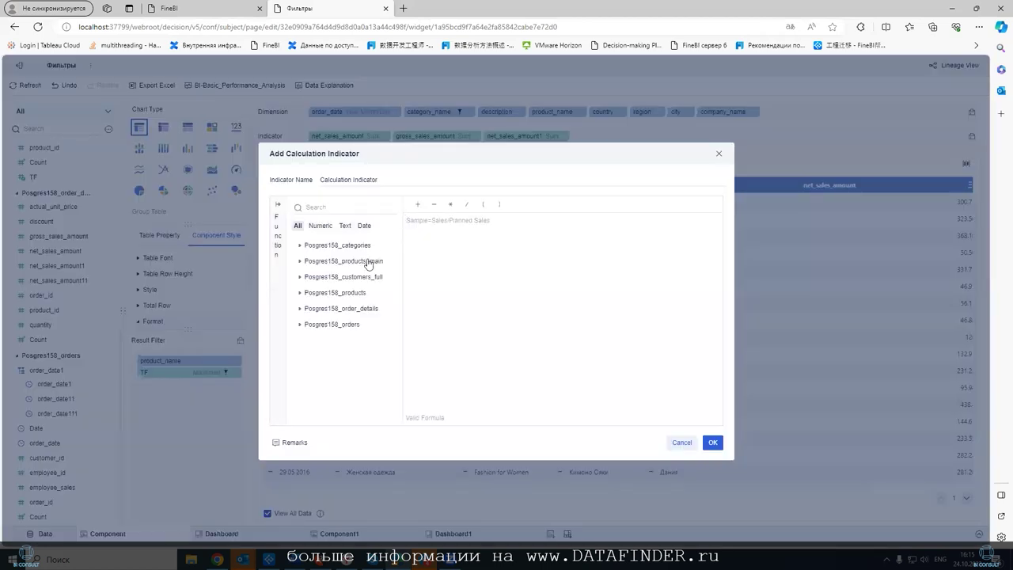
{"action": "left_click", "coordinate": [319, 226]}
{"action": "scroll", "coordinate": [288, 278], "scroll_direction": "down", "scroll_amount": 3}
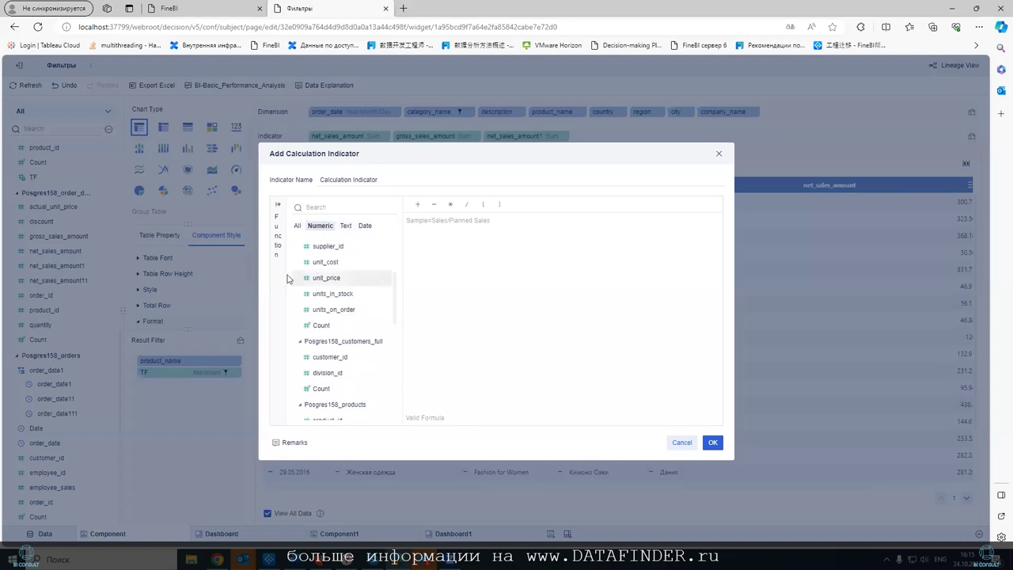
{"action": "scroll", "coordinate": [292, 296], "scroll_direction": "down", "scroll_amount": 5}
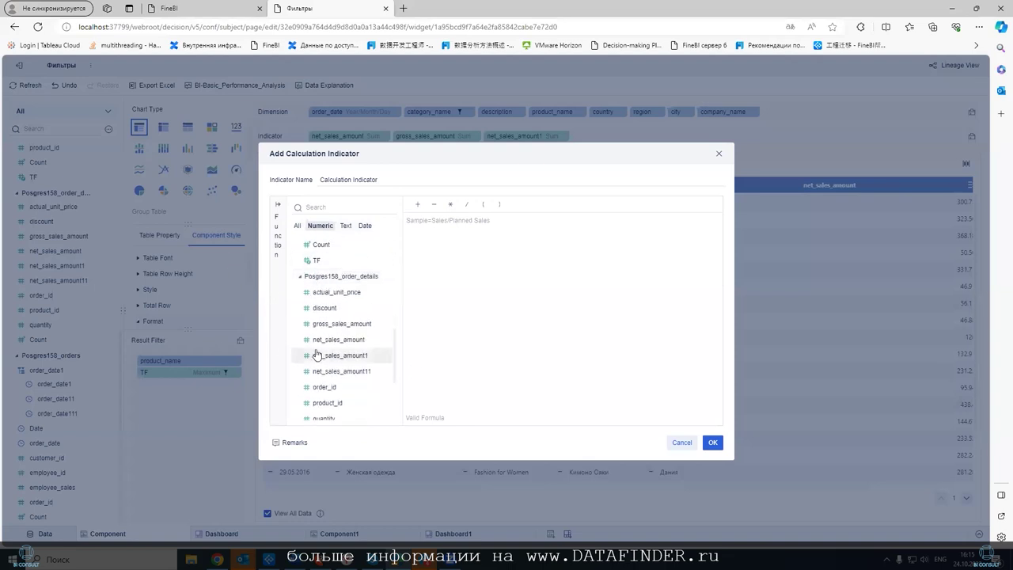
{"action": "left_click_drag", "start_coordinate": [319, 356], "coordinate": [443, 332]}
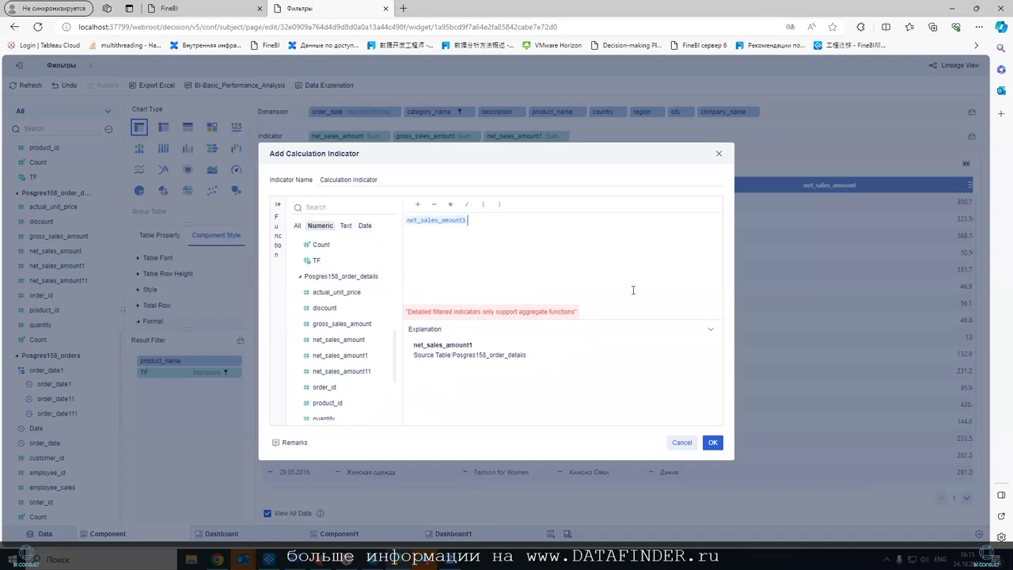
- Wrap net_sales_amount1 in the SUM_AGG function
{"action": "type", "text": "sum"}
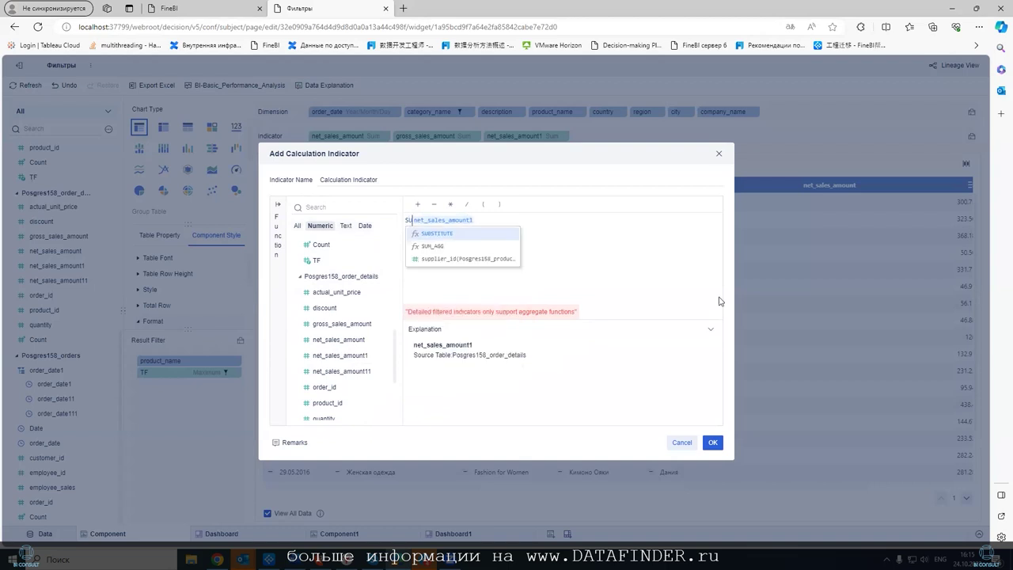
{"action": "key", "text": "Return"}
{"action": "key", "text": "End"}
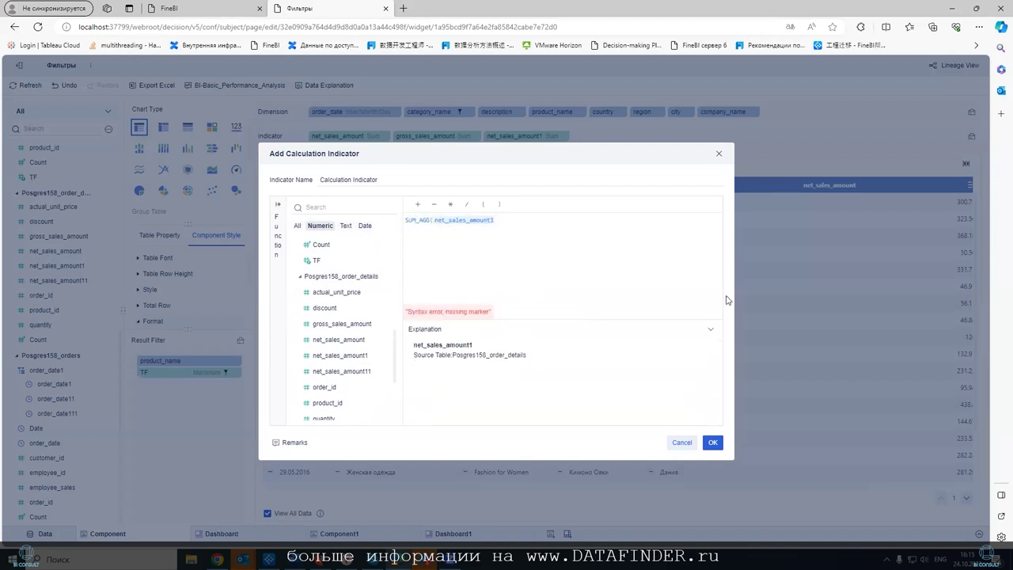
{"action": "type", "text": ")"}
- Replace the aggregate function around net_sales_amount1 with AVG_AGG
{"action": "key", "text": "Home"}
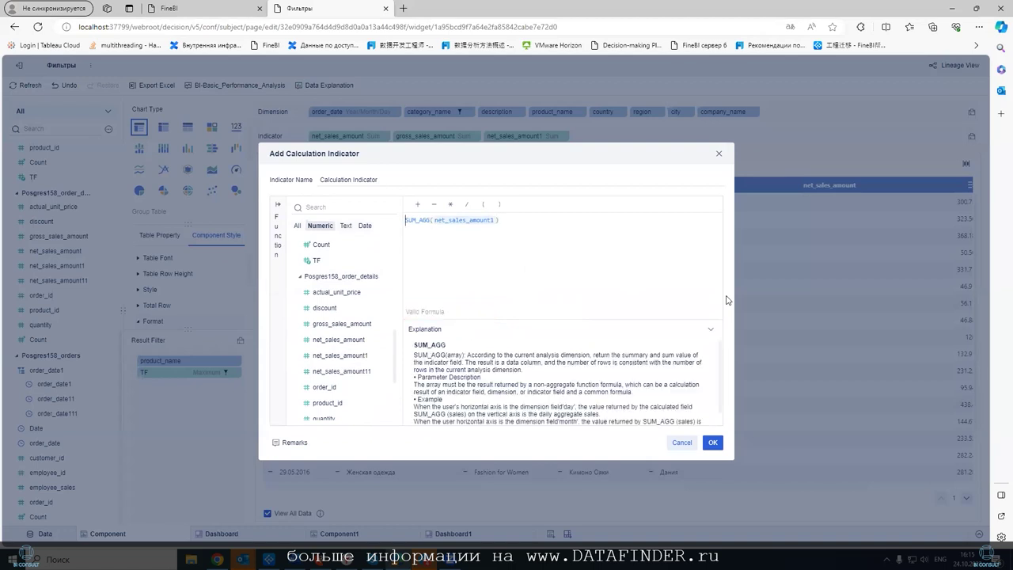
{"action": "key", "text": "Delete"}
{"action": "key", "text": "Delete"}
{"action": "key", "text": "Delete"}
{"action": "key", "text": "Delete"}
{"action": "key", "text": "Delete"}
{"action": "key", "text": "Delete"}
{"action": "key", "text": "Delete"}
{"action": "type", "text": "avg"}
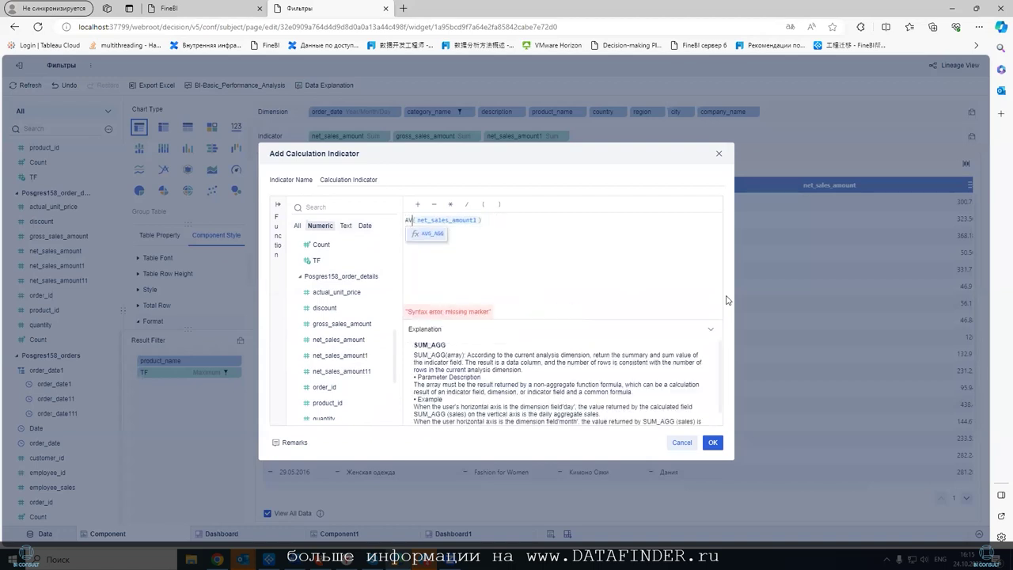
{"action": "key", "text": "Return"}
{"action": "key", "text": "Delete"}
{"action": "key", "text": "Delete"}
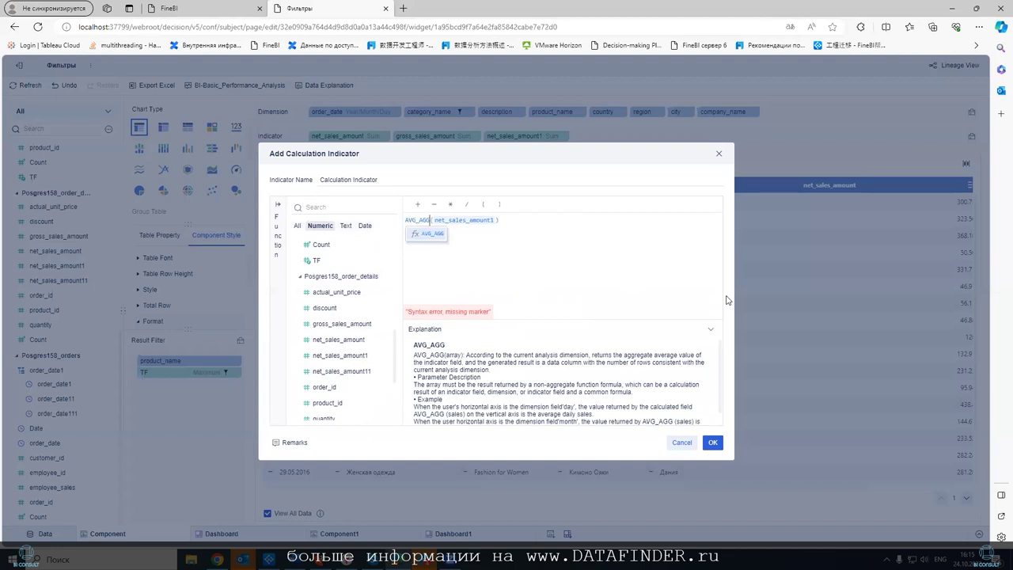
{"action": "left_click", "coordinate": [509, 217]}
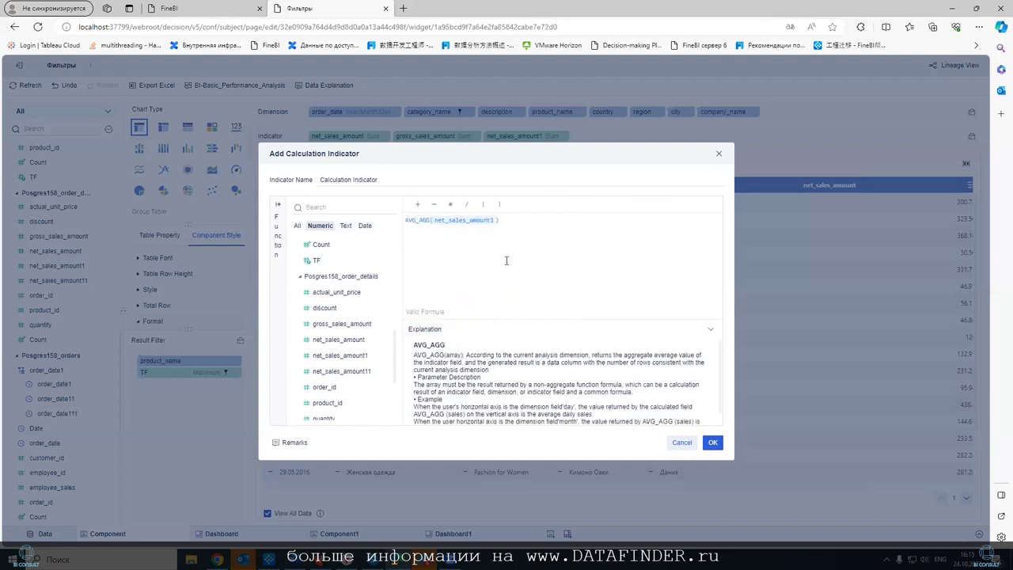
- Extend the formula to DEF(AVG_AGG(net_sales_amount1), category_name) and save the calculation indicator
{"action": "key", "text": "Home"}
{"action": "type", "text": "DEF("}
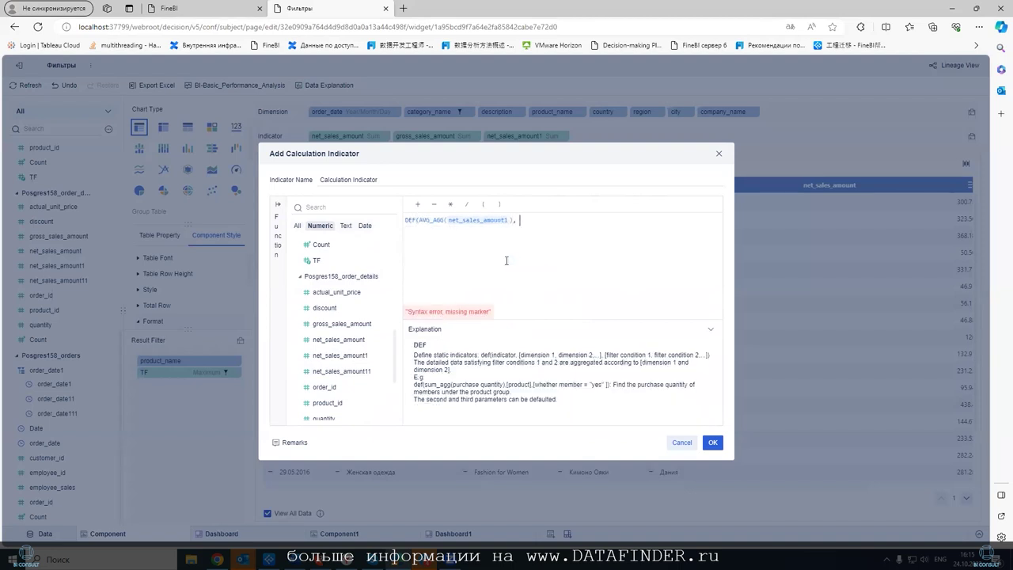
{"action": "scroll", "coordinate": [395, 264], "scroll_direction": "down", "scroll_amount": 3}
{"action": "scroll", "coordinate": [390, 285], "scroll_direction": "up", "scroll_amount": 4}
{"action": "scroll", "coordinate": [388, 289], "scroll_direction": "up", "scroll_amount": 5}
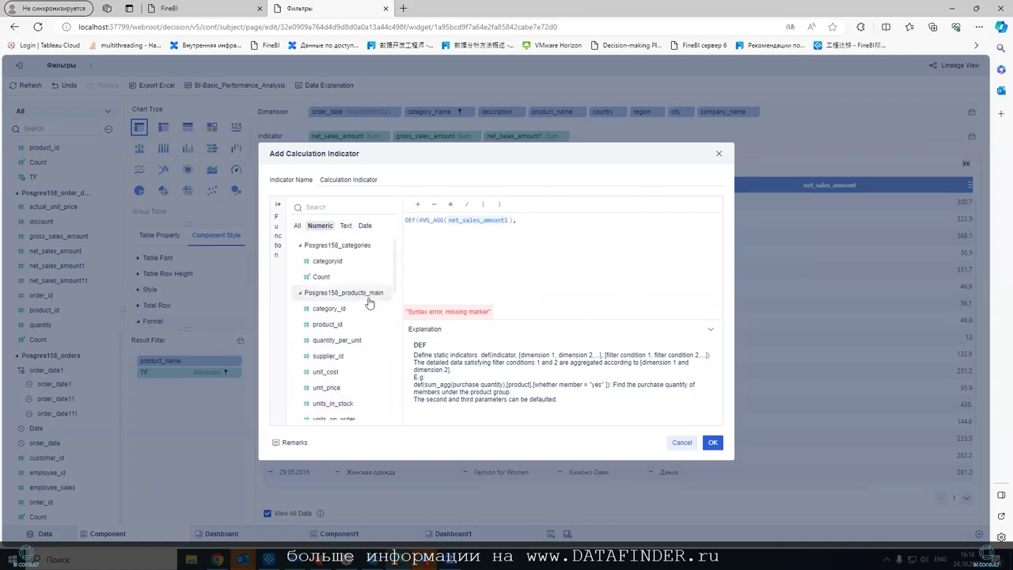
{"action": "scroll", "coordinate": [376, 297], "scroll_direction": "down", "scroll_amount": 5}
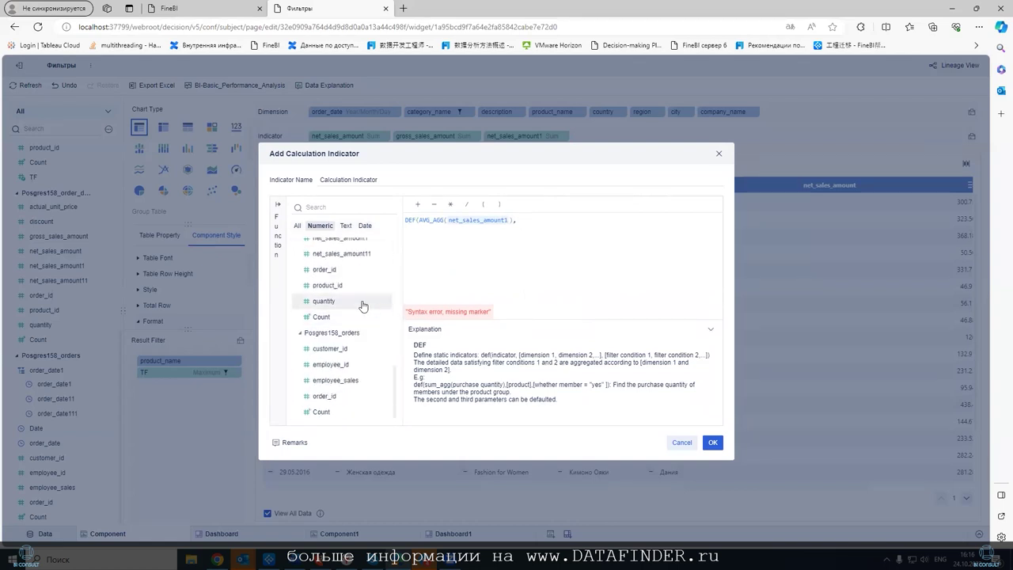
{"action": "scroll", "coordinate": [363, 300], "scroll_direction": "up", "scroll_amount": 8}
{"action": "left_click", "coordinate": [347, 226]}
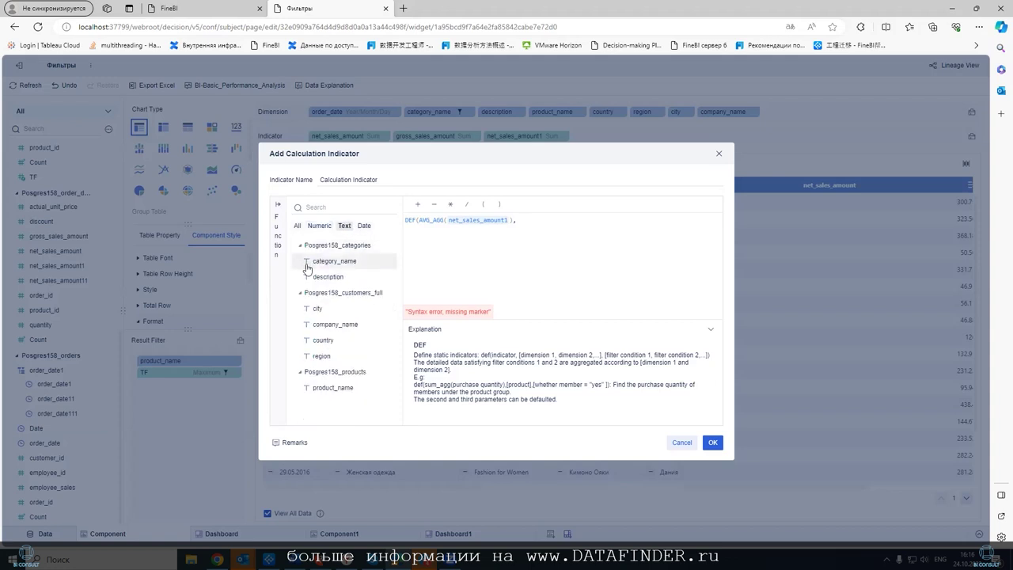
{"action": "left_click", "coordinate": [325, 262]}
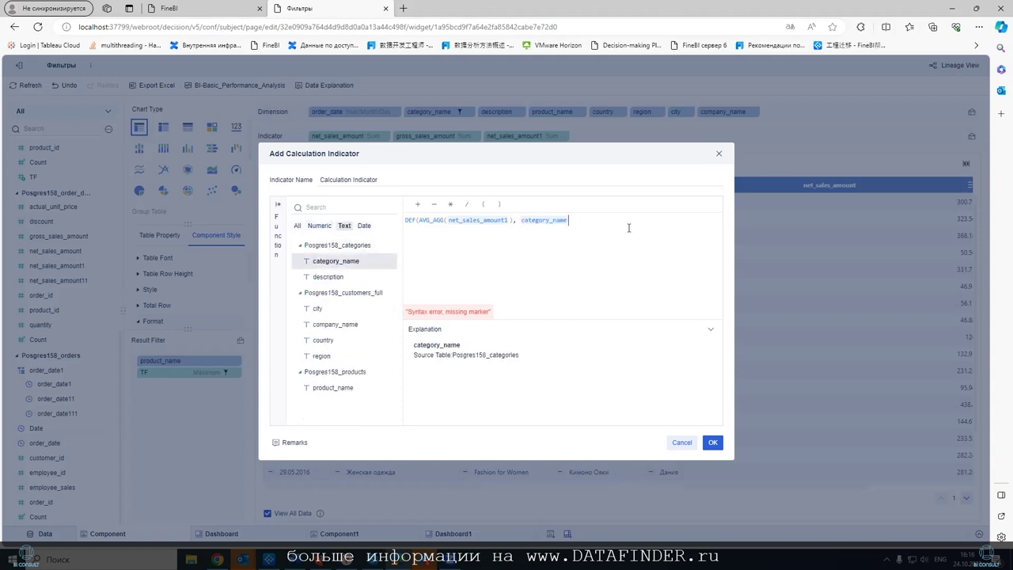
{"action": "type", "text": ")"}
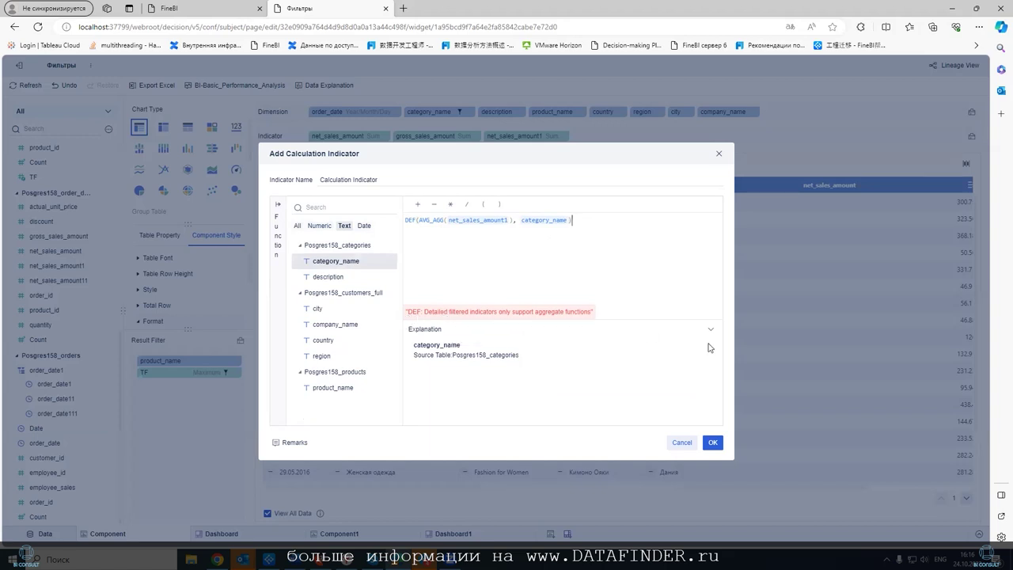
{"action": "left_click", "coordinate": [712, 443]}
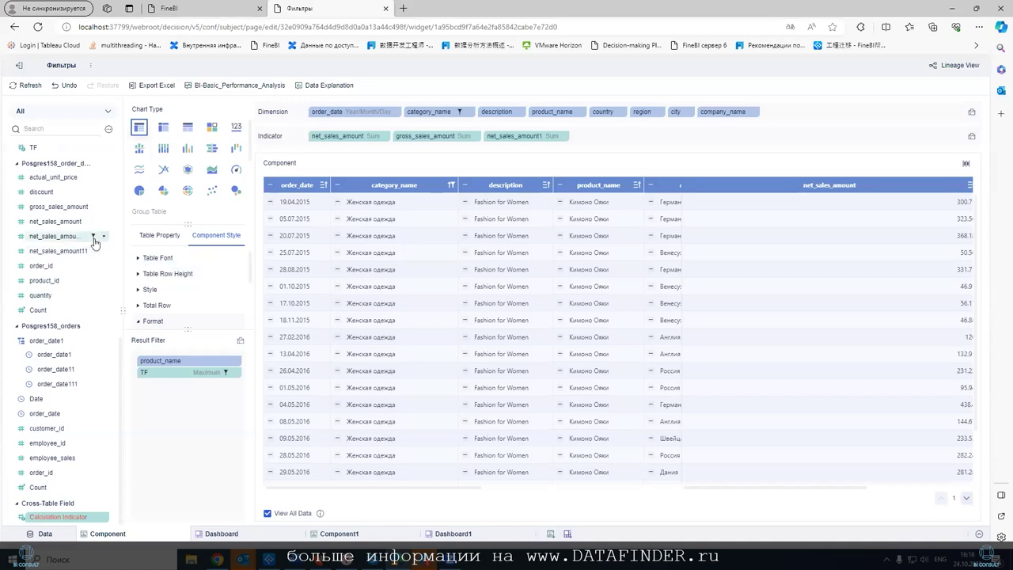
- Review the detail filter of net_sales_amount1 and compare the table's sales amount columns across its pages
{"action": "left_click", "coordinate": [92, 237]}
{"action": "left_click", "coordinate": [679, 421]}
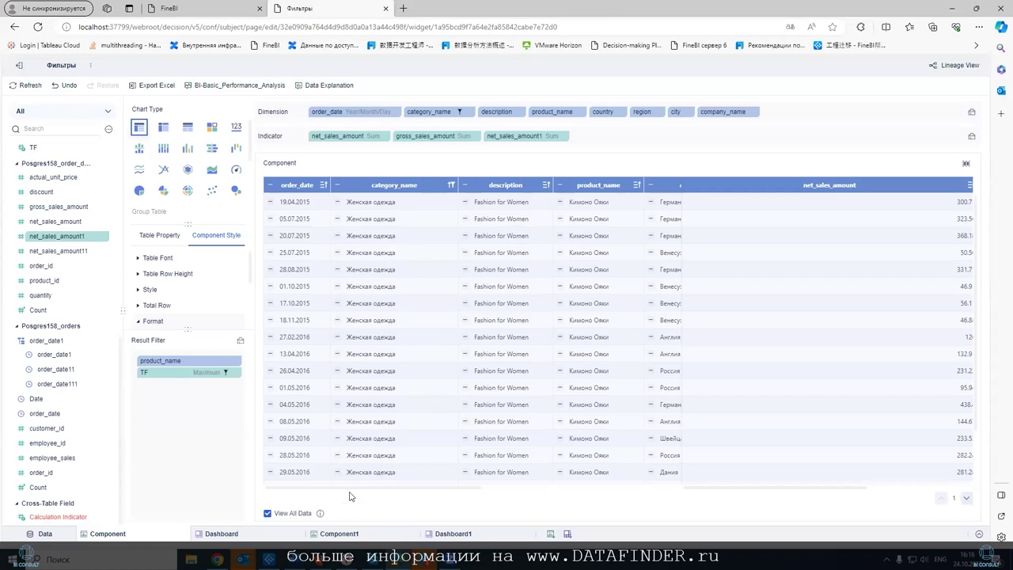
{"action": "left_click_drag", "start_coordinate": [468, 488], "coordinate": [886, 488]}
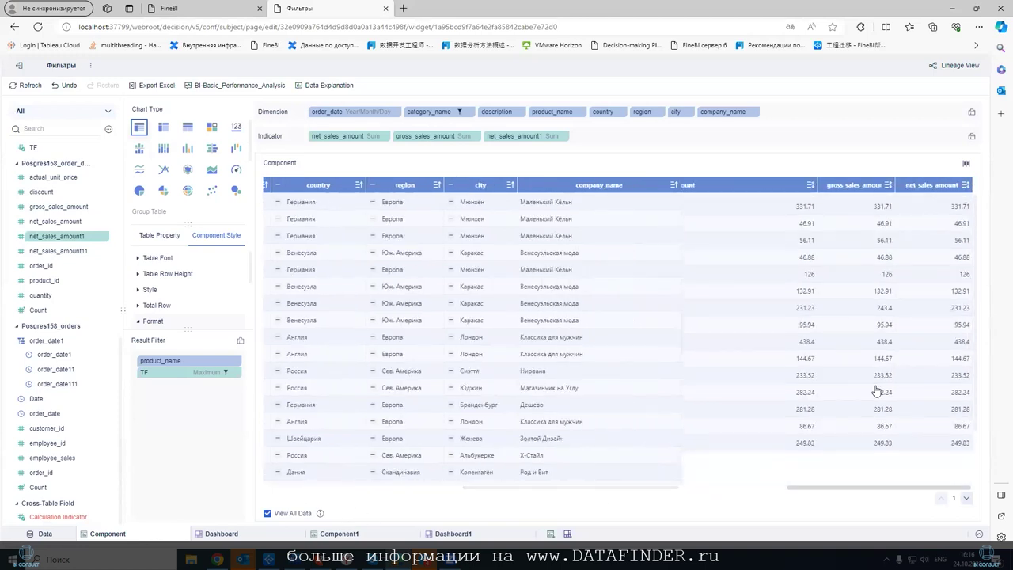
{"action": "left_click", "coordinate": [966, 501]}
{"action": "left_click", "coordinate": [966, 501]}
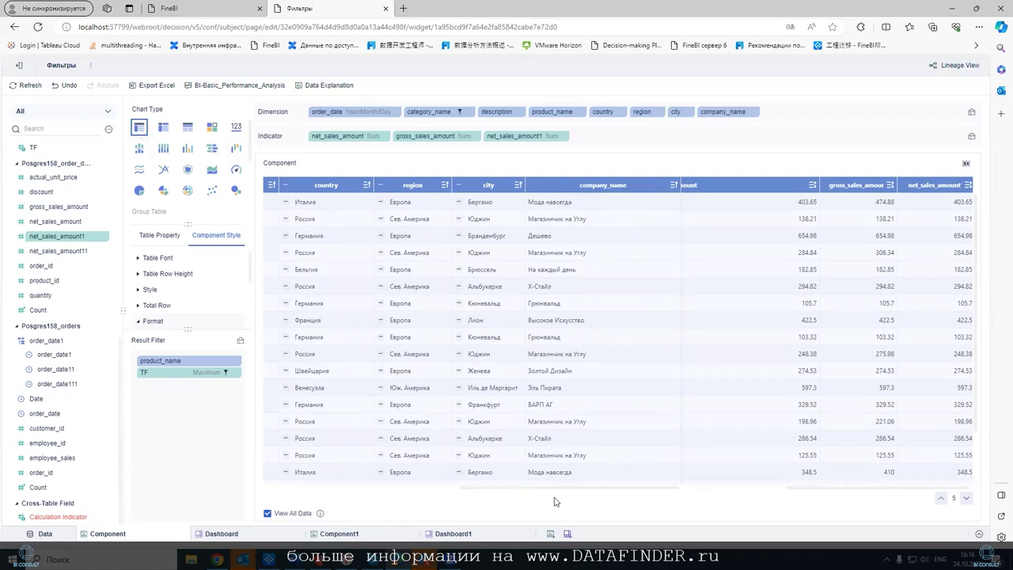
{"action": "left_click_drag", "start_coordinate": [545, 490], "coordinate": [317, 486]}
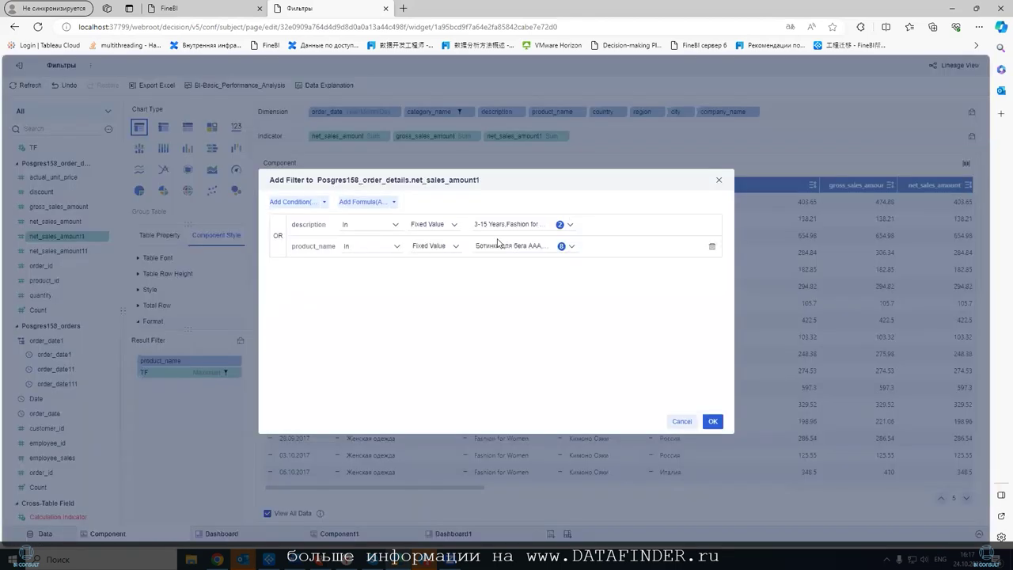
- Add an AND condition to the net_sales_amount1 filter with category_name in Женская одежда, apply it and check the table pages
{"action": "left_click", "coordinate": [293, 201]}
{"action": "left_click", "coordinate": [307, 268]}
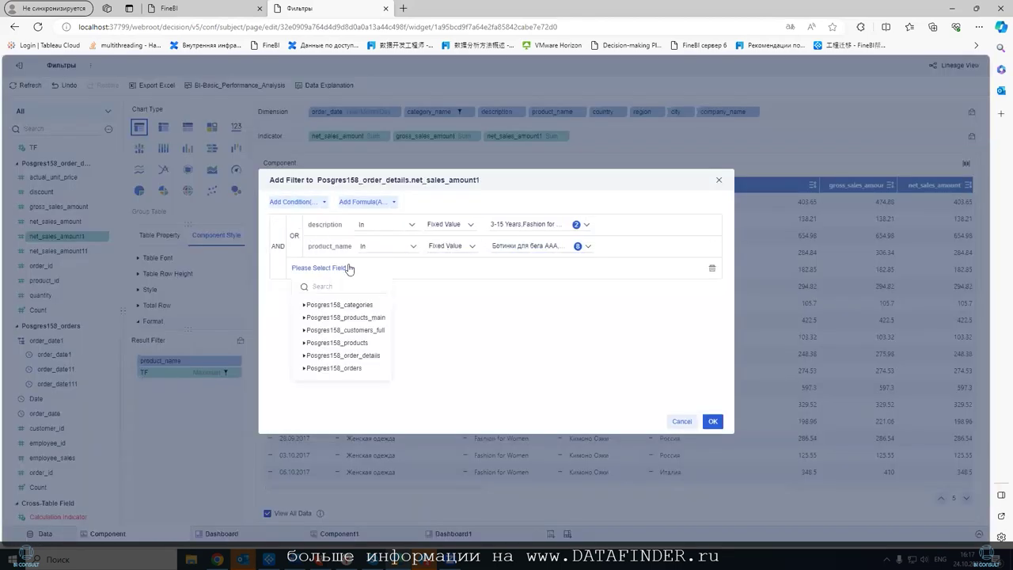
{"action": "left_click", "coordinate": [306, 308]}
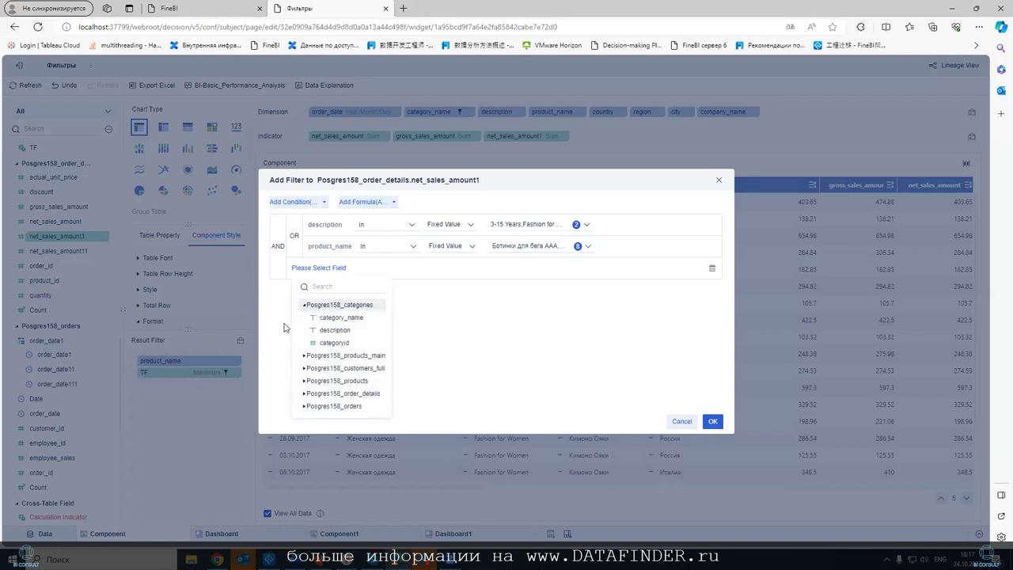
{"action": "left_click", "coordinate": [324, 318]}
{"action": "left_click", "coordinate": [532, 268]}
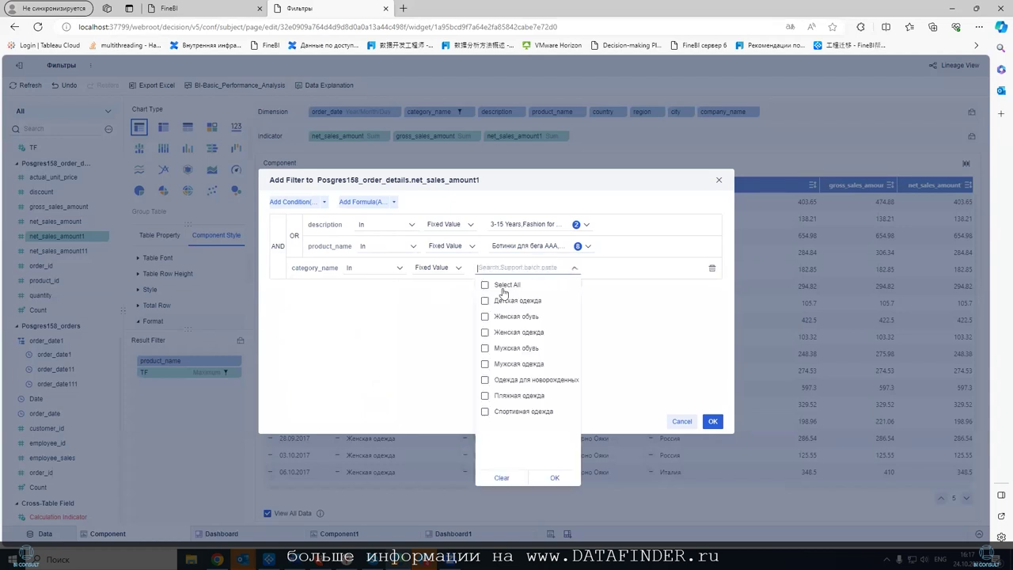
{"action": "left_click", "coordinate": [485, 333]}
{"action": "left_click", "coordinate": [555, 479]}
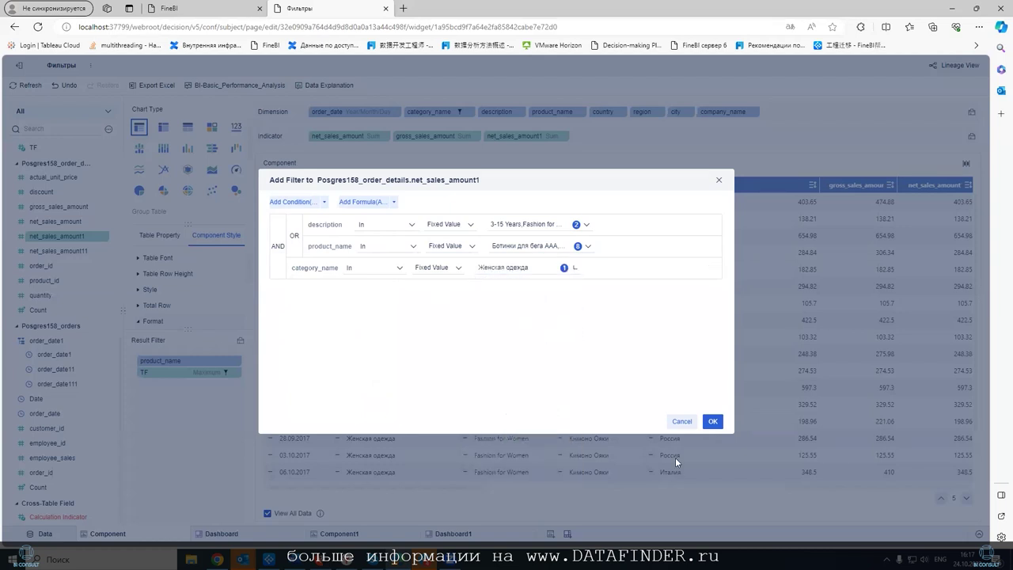
{"action": "left_click", "coordinate": [712, 422]}
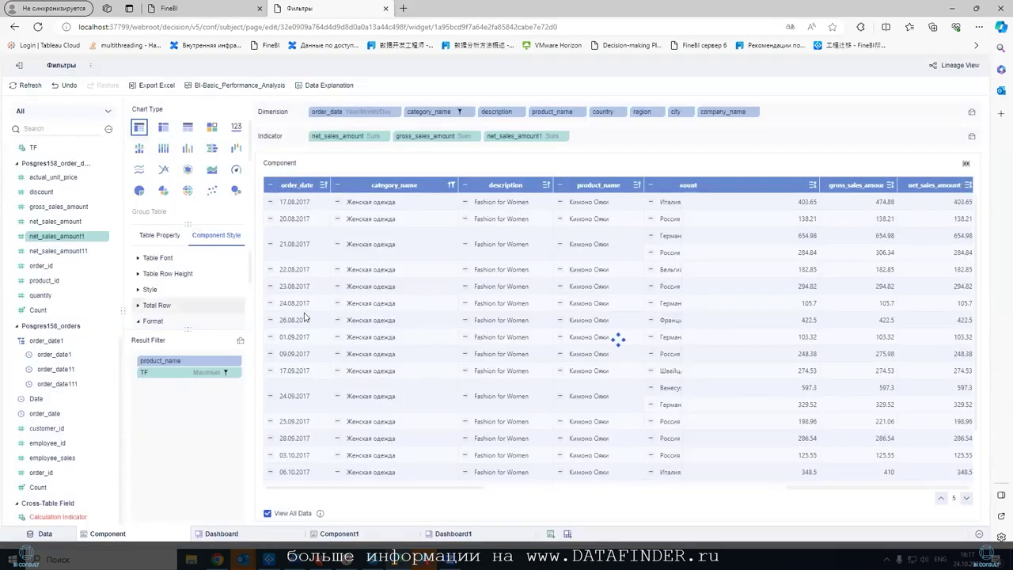
{"action": "left_click", "coordinate": [966, 498]}
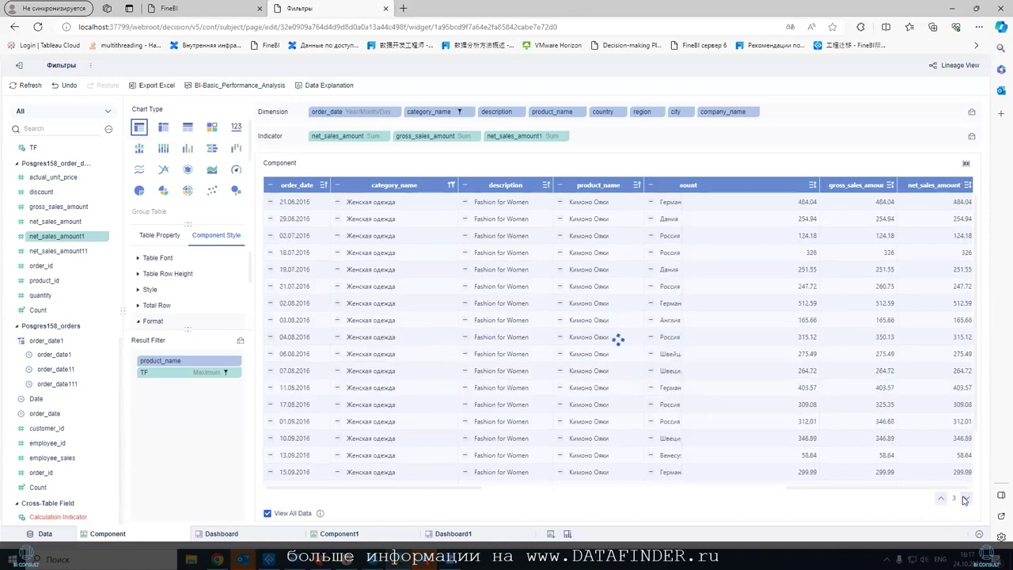
{"action": "left_click", "coordinate": [965, 499]}
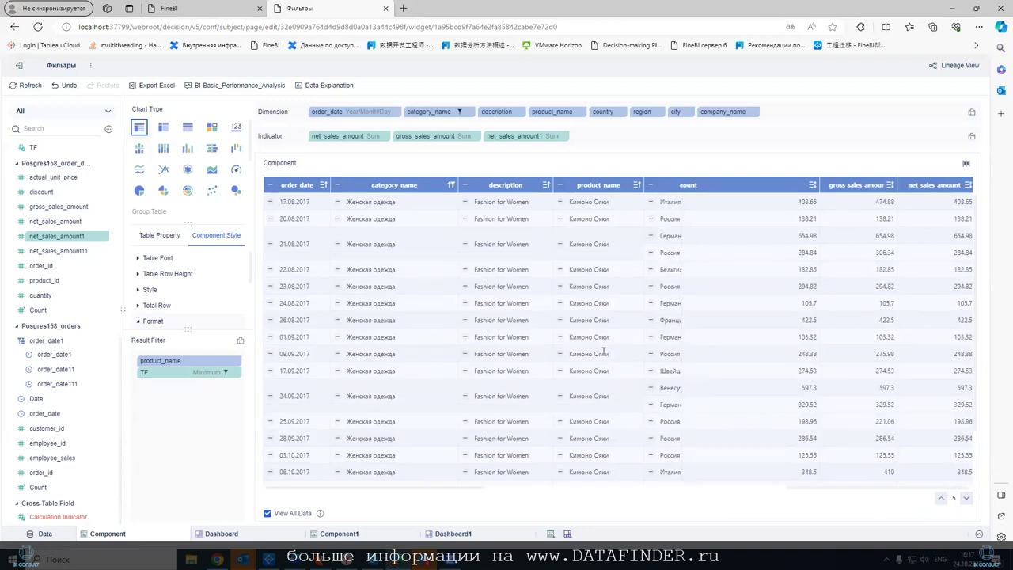
- Delete the TF field from the result filter and inspect the table's sales columns
{"action": "left_click", "coordinate": [236, 372]}
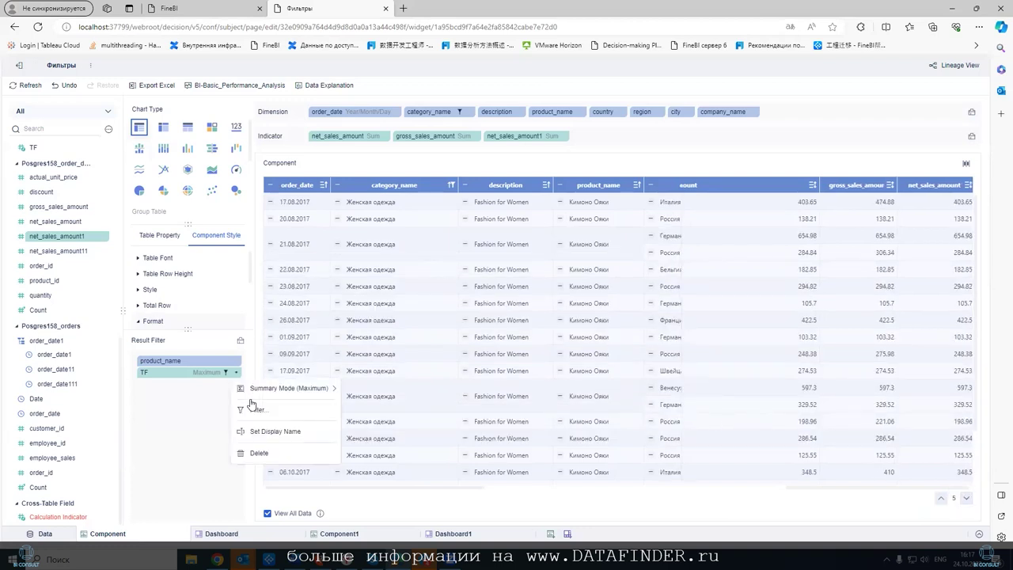
{"action": "left_click", "coordinate": [305, 461]}
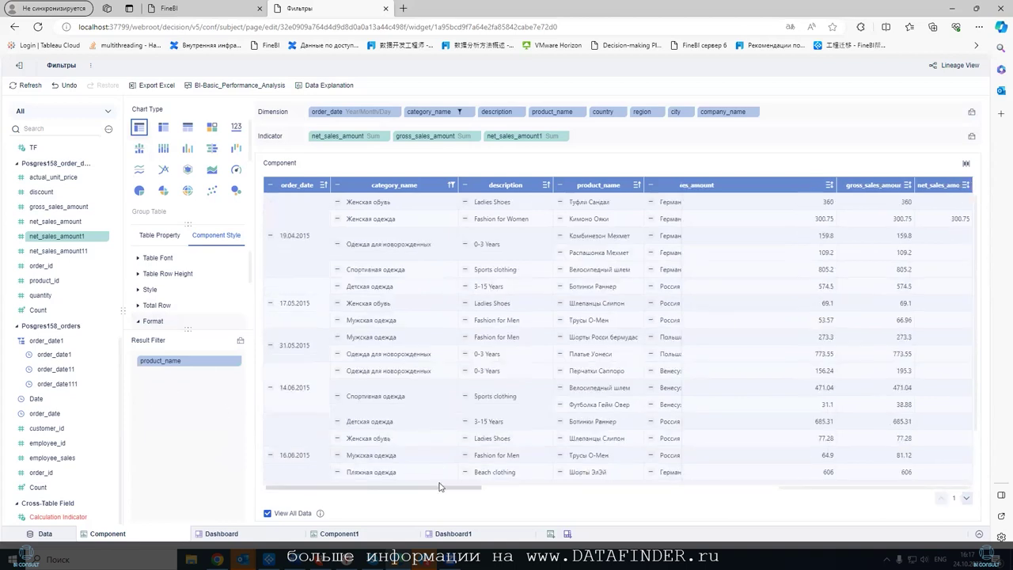
{"action": "left_click_drag", "start_coordinate": [441, 483], "coordinate": [765, 485]}
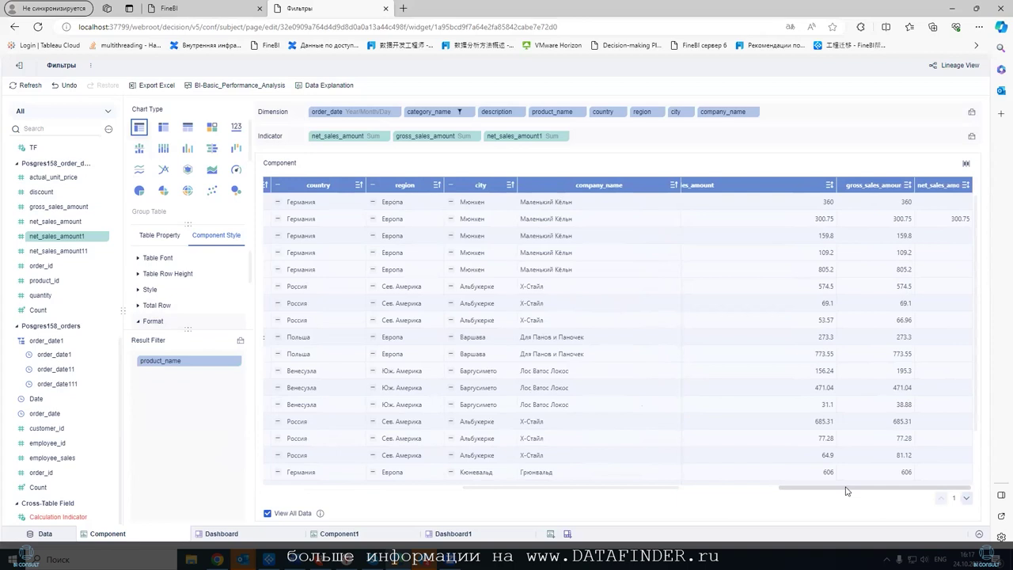
- Narrow the net_sales_amount and company_name columns so the sales column headers fit in the table
{"action": "left_click_drag", "start_coordinate": [837, 180], "coordinate": [809, 194]}
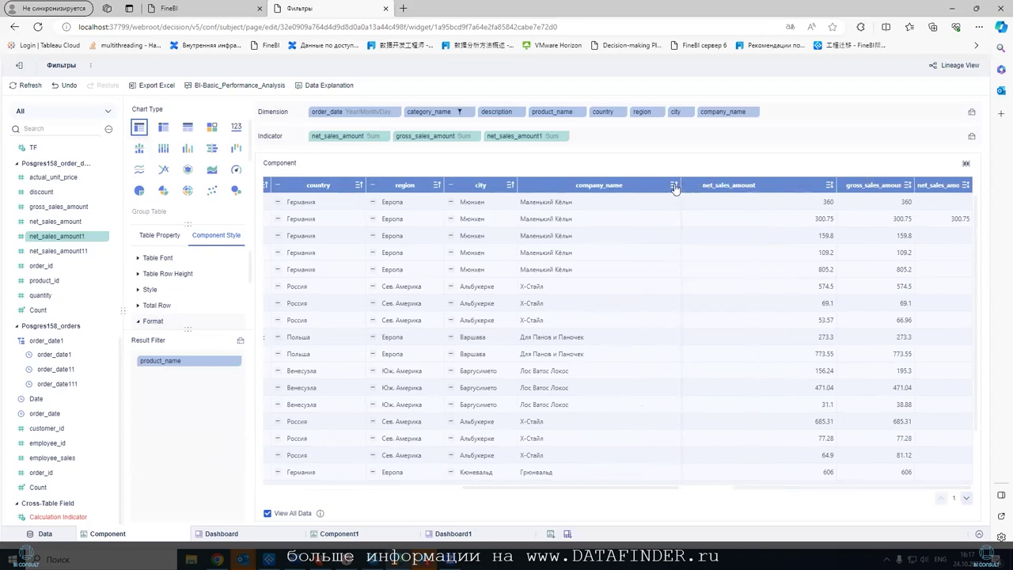
{"action": "left_click_drag", "start_coordinate": [680, 184], "coordinate": [629, 185]}
{"action": "left_click_drag", "start_coordinate": [831, 184], "coordinate": [803, 187]}
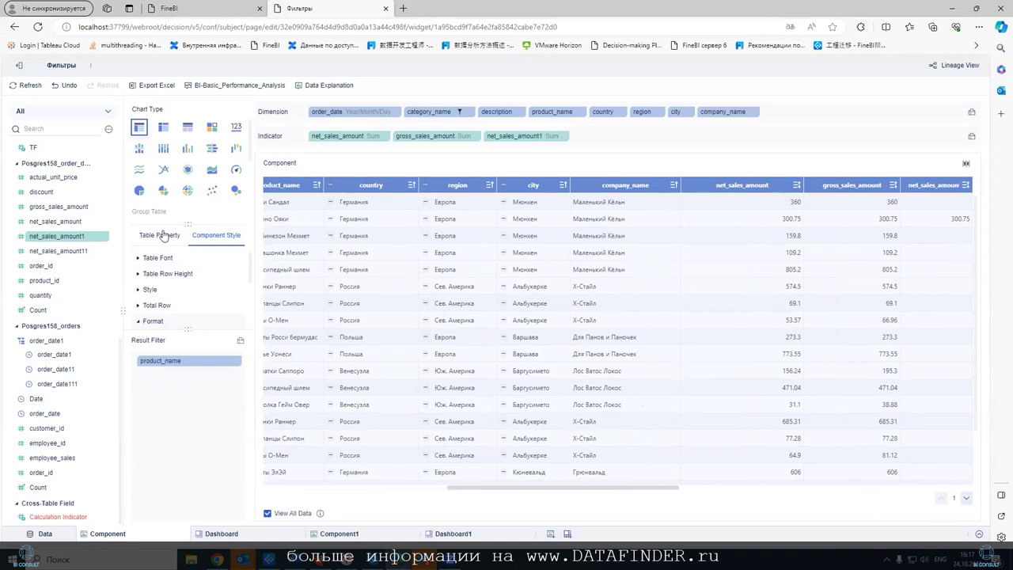
- Turn on the display of sequence numbers in the table's format settings
{"action": "left_click", "coordinate": [150, 321]}
{"action": "scroll", "coordinate": [142, 294], "scroll_direction": "down", "scroll_amount": 2}
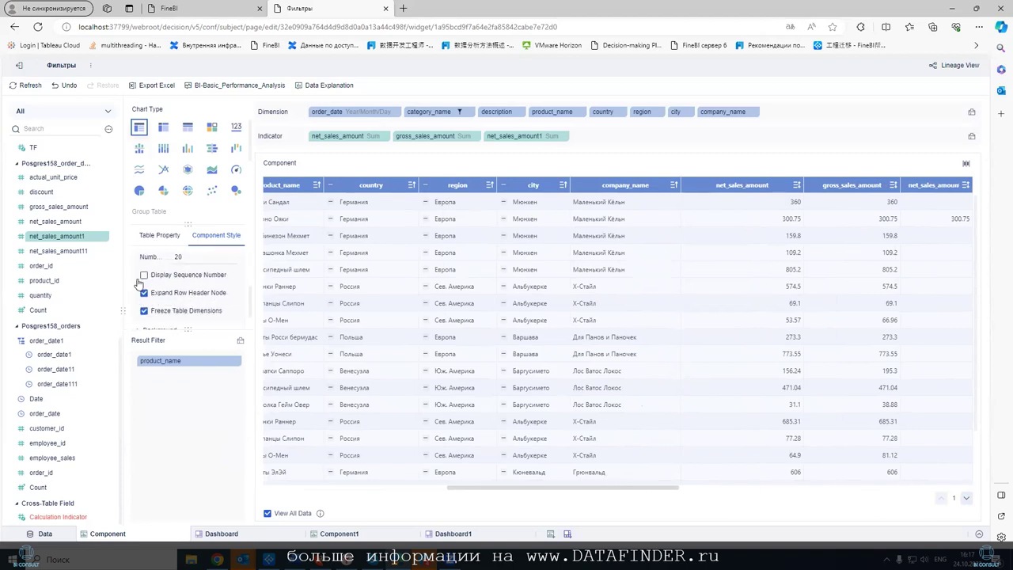
{"action": "left_click", "coordinate": [144, 275]}
{"action": "scroll", "coordinate": [142, 284], "scroll_direction": "down", "scroll_amount": 1}
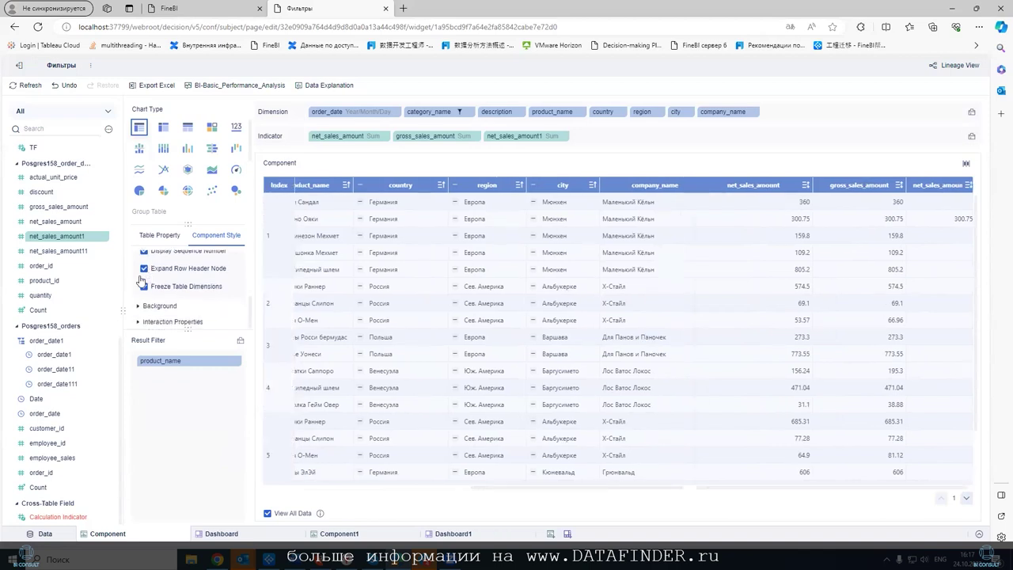
- Try the second table type in the component's style settings and restore the first type
{"action": "scroll", "coordinate": [161, 291], "scroll_direction": "up", "scroll_amount": 4}
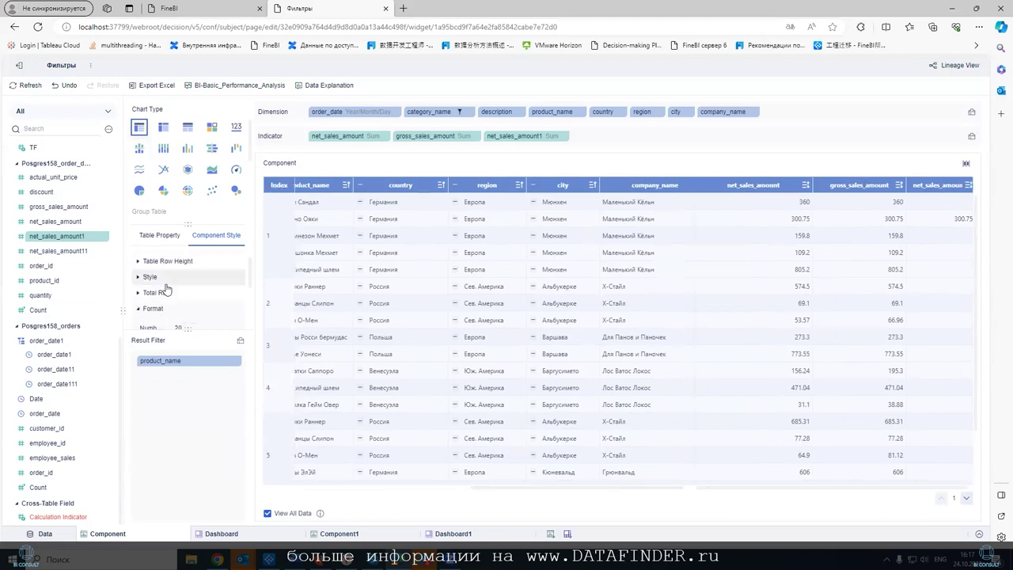
{"action": "left_click", "coordinate": [139, 278]}
{"action": "scroll", "coordinate": [147, 292], "scroll_direction": "down", "scroll_amount": 1}
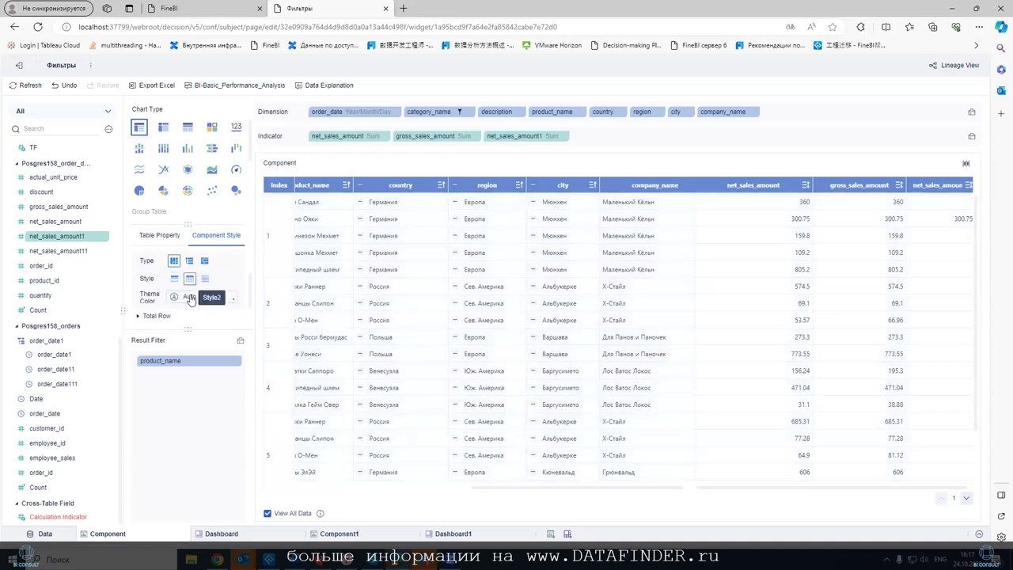
{"action": "left_click", "coordinate": [189, 260]}
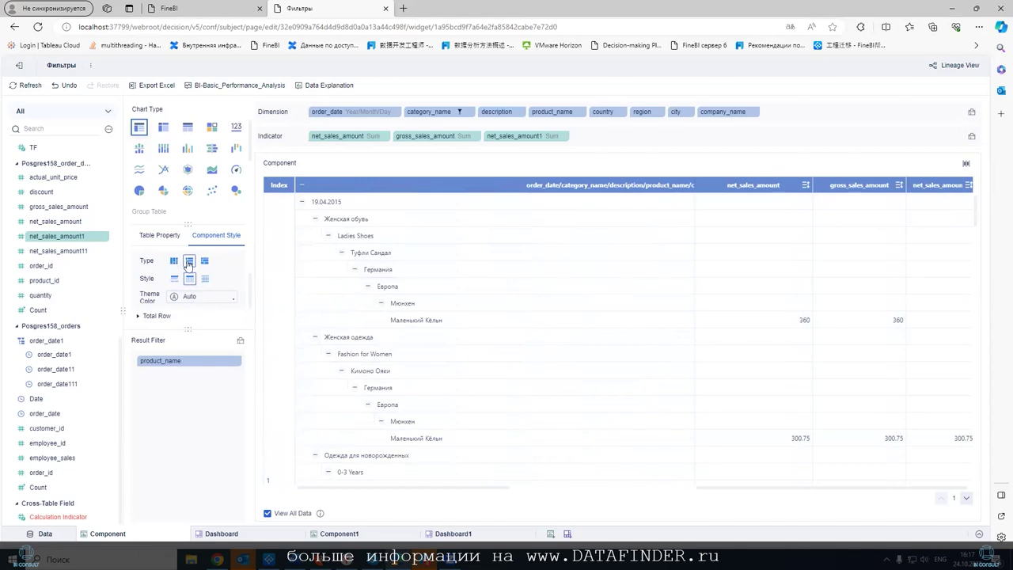
{"action": "left_click", "coordinate": [174, 260]}
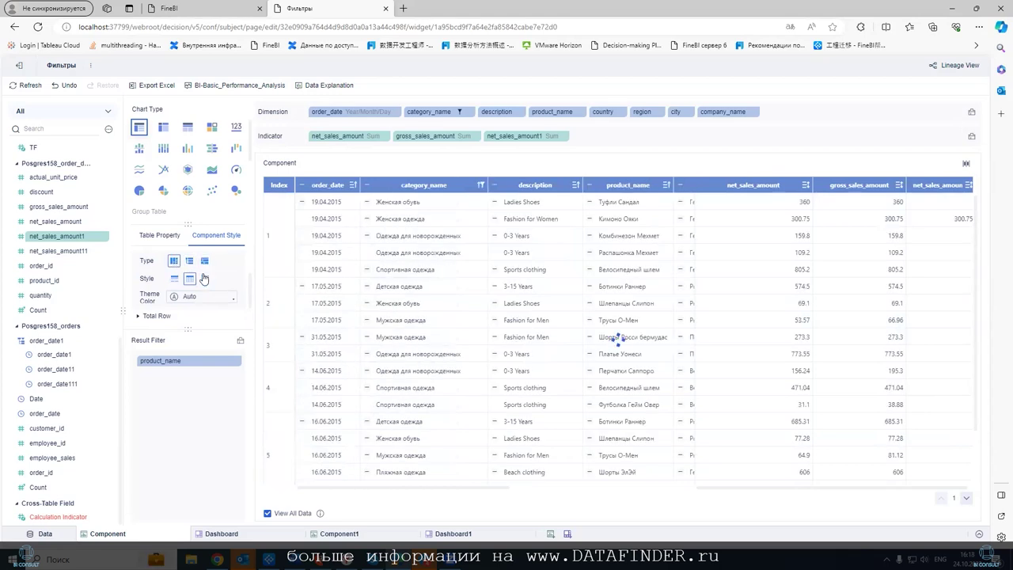
- Look through the format, background and table row height settings of the component style
{"action": "scroll", "coordinate": [222, 302], "scroll_direction": "down", "scroll_amount": 1}
{"action": "left_click", "coordinate": [148, 290]}
{"action": "scroll", "coordinate": [140, 305], "scroll_direction": "down", "scroll_amount": 1}
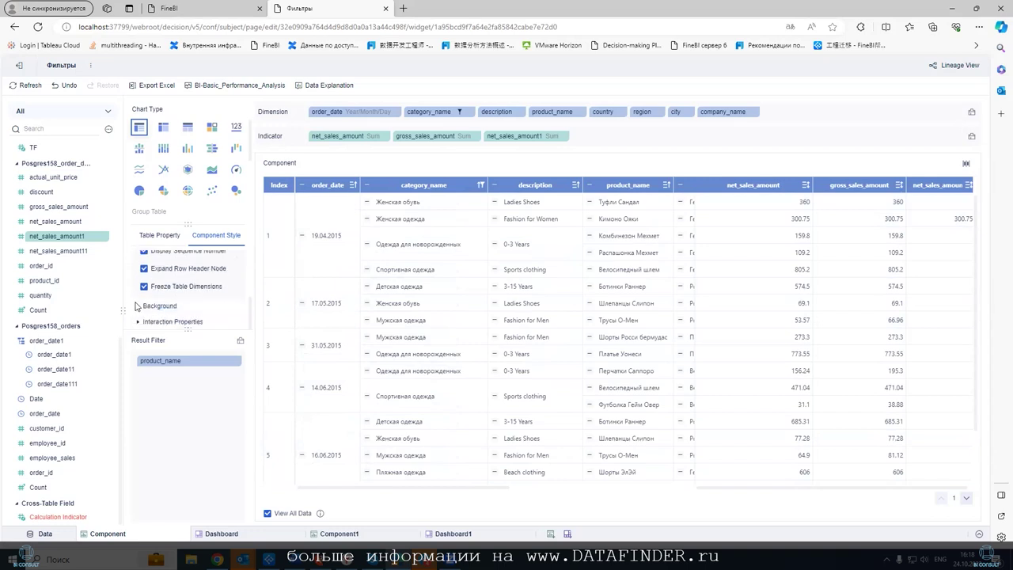
{"action": "left_click", "coordinate": [140, 305]}
{"action": "scroll", "coordinate": [140, 296], "scroll_direction": "up", "scroll_amount": 1}
{"action": "scroll", "coordinate": [140, 297], "scroll_direction": "down", "scroll_amount": 1}
{"action": "scroll", "coordinate": [139, 296], "scroll_direction": "up", "scroll_amount": 1}
{"action": "left_click", "coordinate": [140, 254]}
{"action": "scroll", "coordinate": [143, 287], "scroll_direction": "up", "scroll_amount": 2}
{"action": "left_click", "coordinate": [139, 274]}
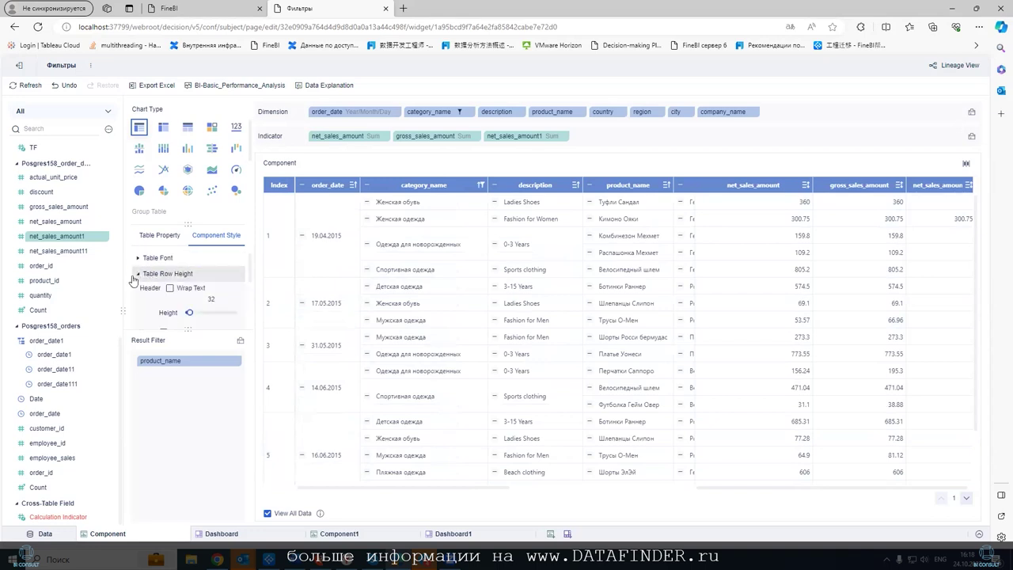
{"action": "scroll", "coordinate": [134, 293], "scroll_direction": "down", "scroll_amount": 3}
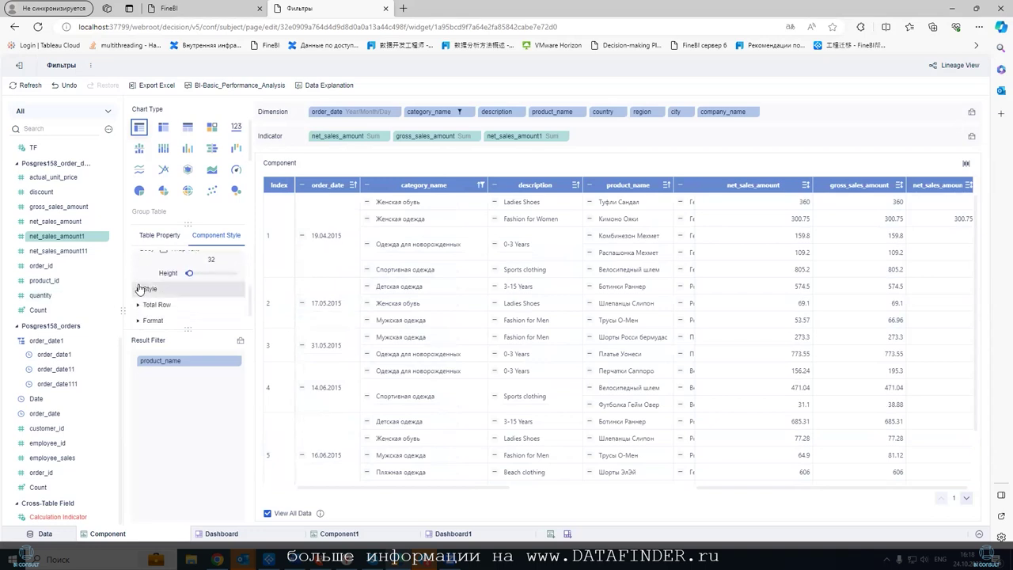
- Expand the total row settings, enlarge the settings area to show them in full, and check the table's sales columns
{"action": "left_click", "coordinate": [141, 281]}
{"action": "scroll", "coordinate": [140, 291], "scroll_direction": "down", "scroll_amount": 1}
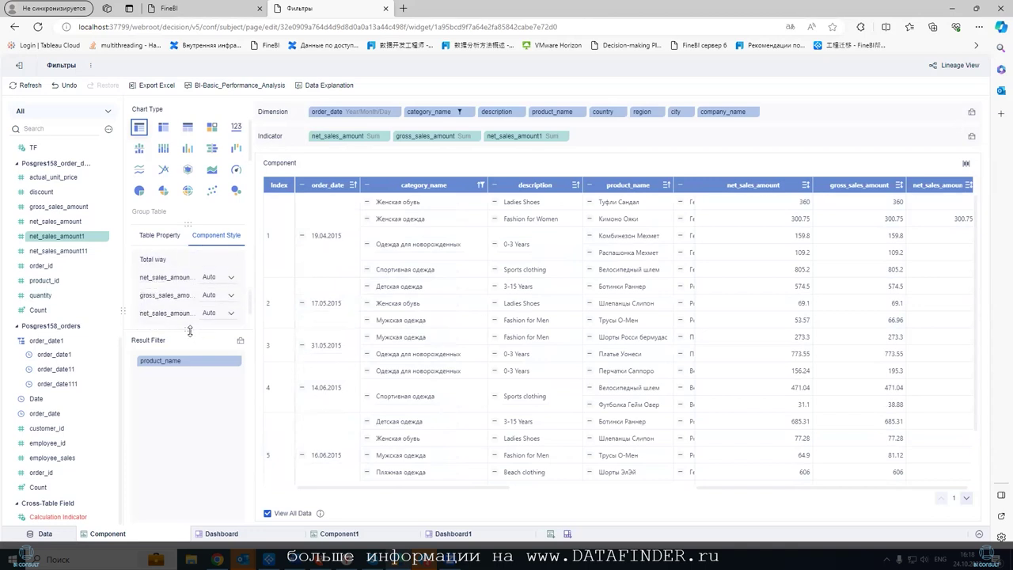
{"action": "left_click_drag", "start_coordinate": [194, 330], "coordinate": [212, 461]}
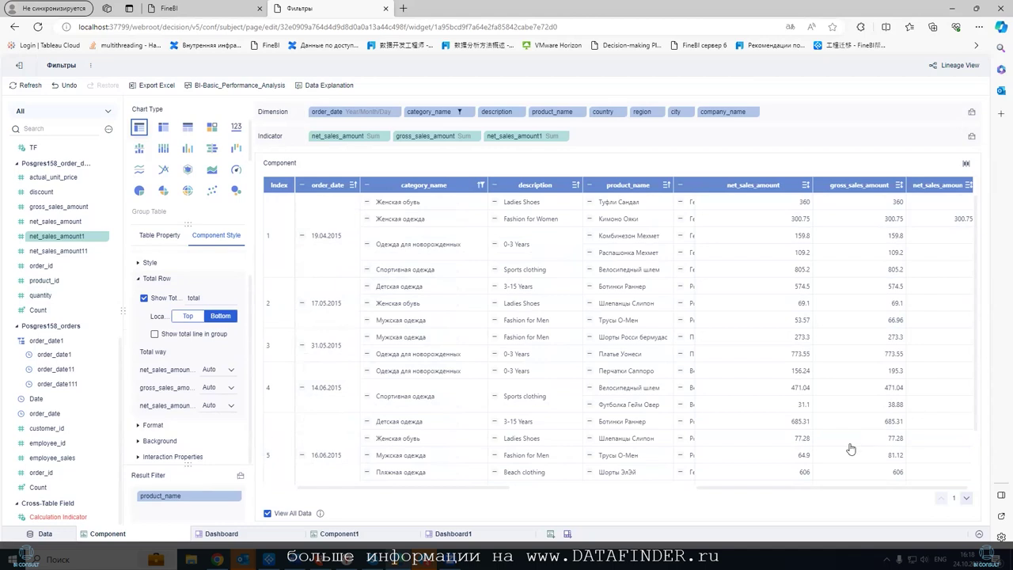
{"action": "left_click_drag", "start_coordinate": [743, 488], "coordinate": [866, 485]}
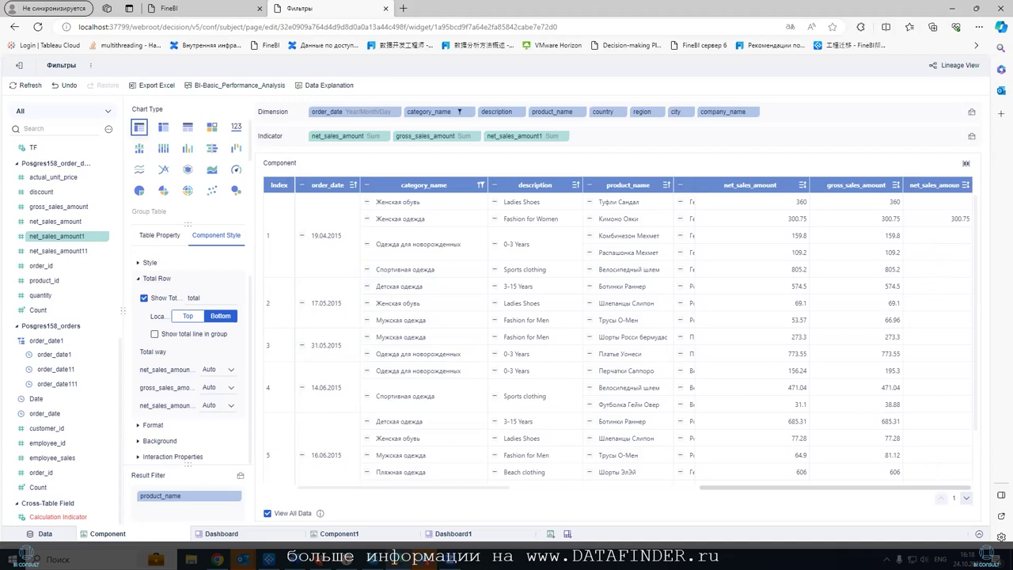
- Start a new calculation indicator with the formula SUM_AGG(net_sales_amount)
{"action": "left_click", "coordinate": [109, 129]}
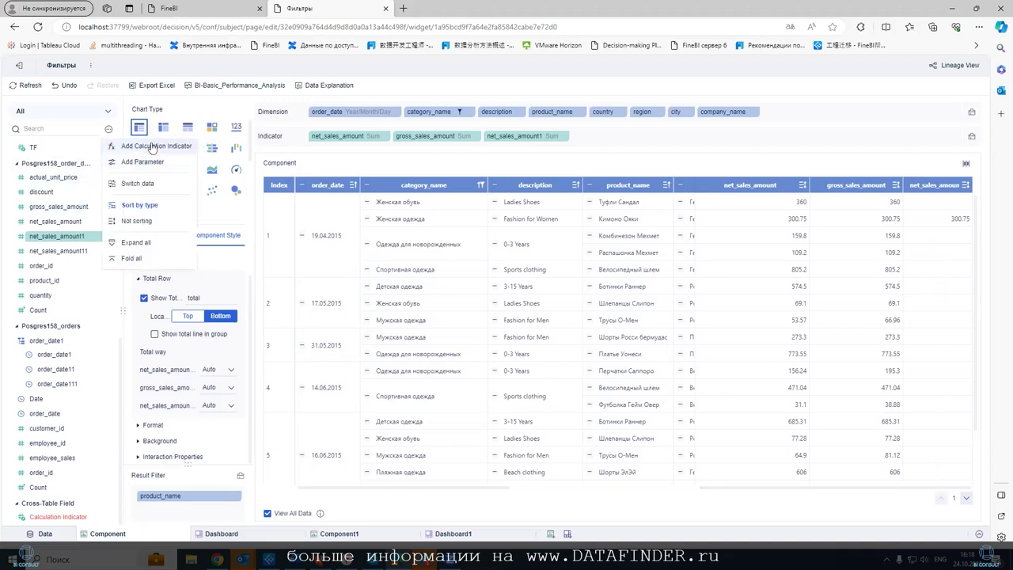
{"action": "left_click", "coordinate": [153, 148]}
{"action": "type", "text": "SUM"}
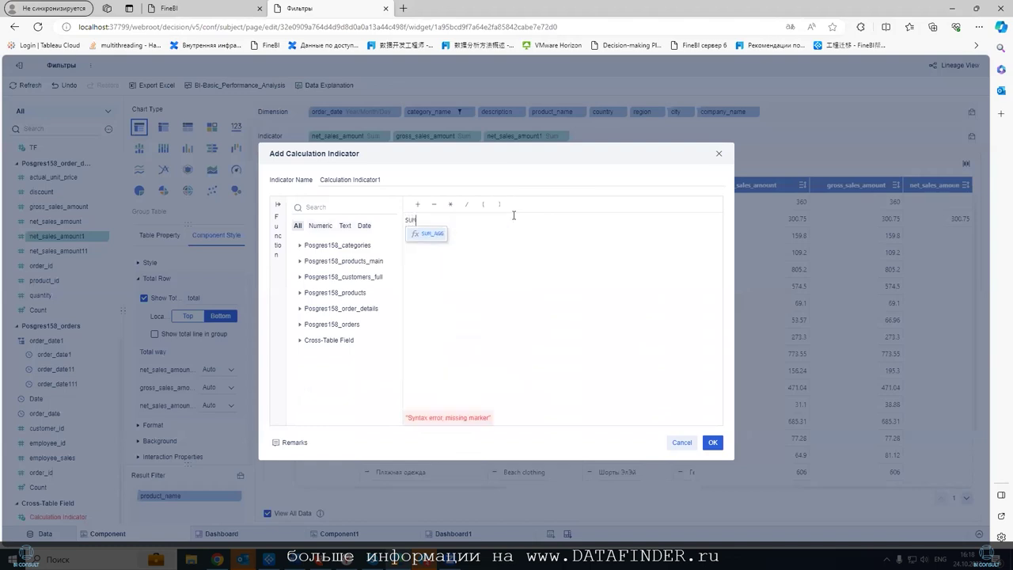
{"action": "key", "text": "Return"}
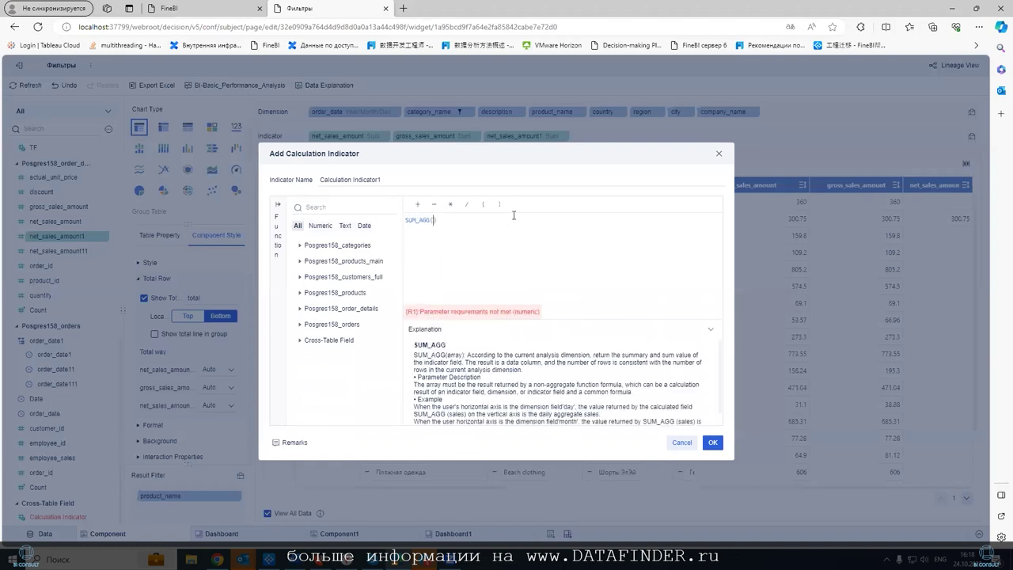
{"action": "type", "text": "n"}
{"action": "key", "text": "Down"}
{"action": "key", "text": "Down"}
{"action": "key", "text": "Down"}
{"action": "key", "text": "Down"}
{"action": "key", "text": "Down"}
{"action": "key", "text": "Up"}
{"action": "key", "text": "Return"}
- Extend the indicator's formula with +SUM_AGG(net_sales_amount1)
{"action": "type", "text": "+SUM"}
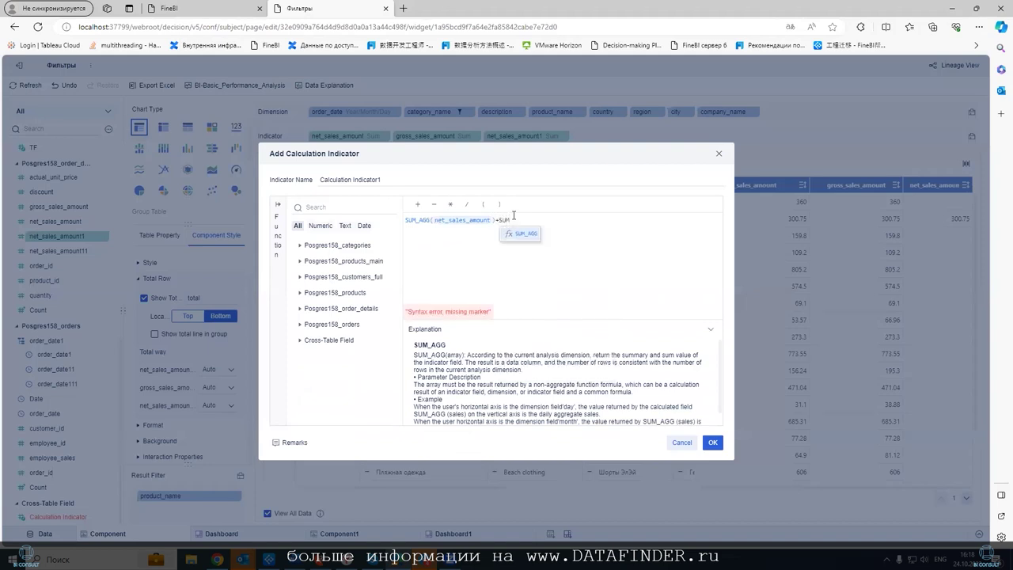
{"action": "key", "text": "Return"}
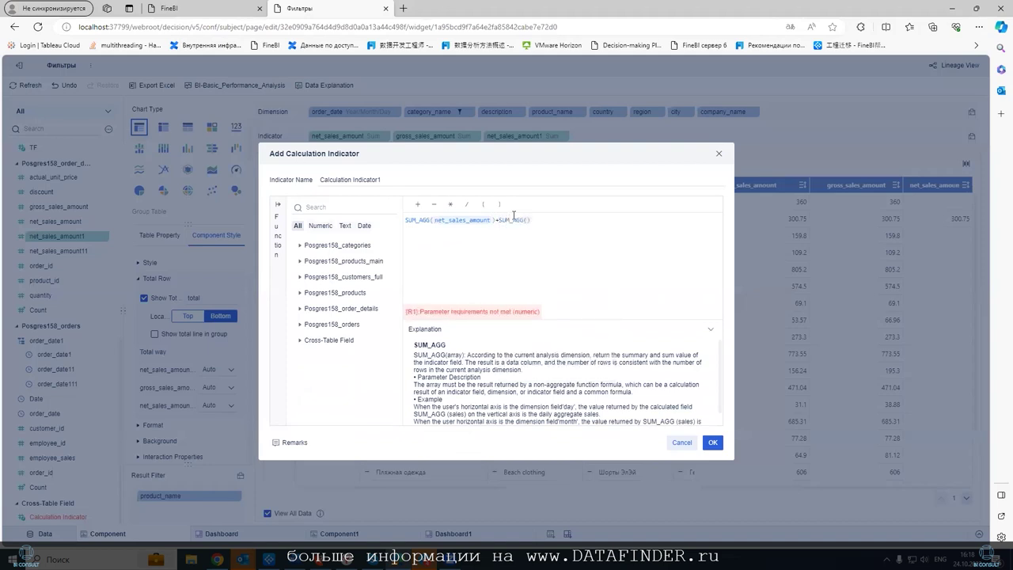
{"action": "type", "text": "net"}
{"action": "key", "text": "Down"}
{"action": "key", "text": "Down"}
{"action": "key", "text": "Up"}
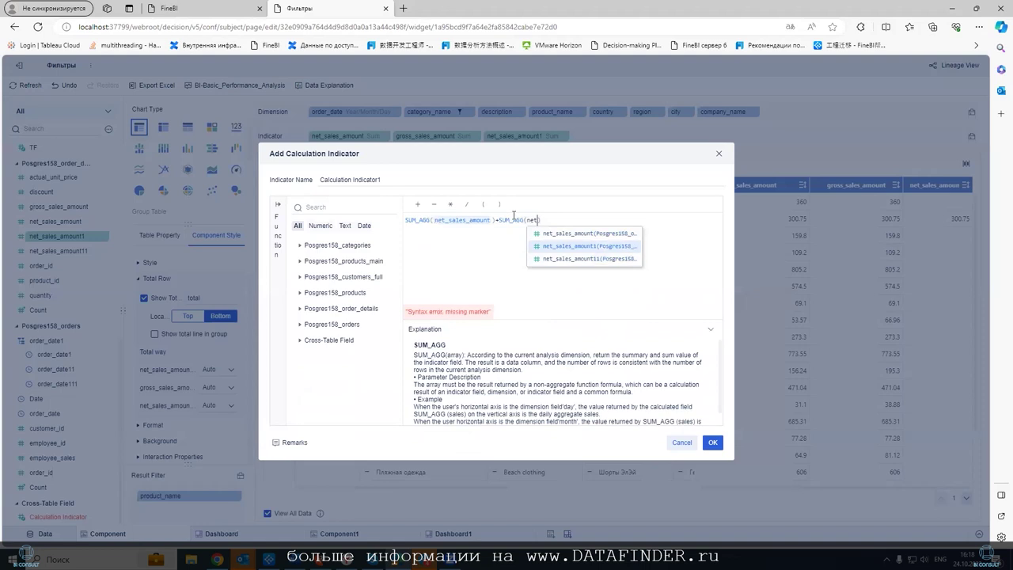
{"action": "key", "text": "Return"}
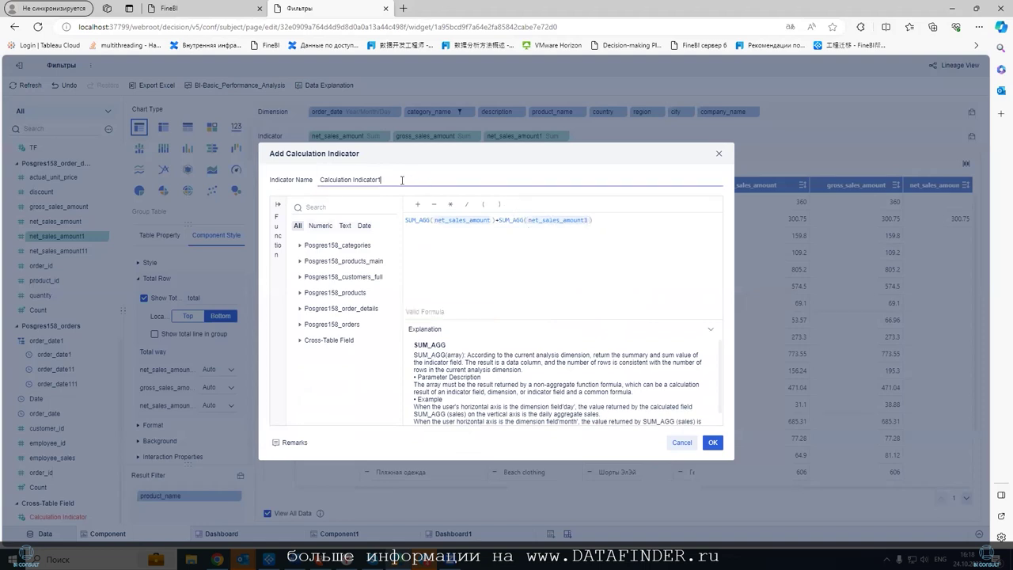
- Name the calculation indicator 12, save it and add it to the table's indicators after net_sales_amount1
{"action": "left_click", "coordinate": [401, 180]}
{"action": "type", "text": "1"}
{"action": "left_click", "coordinate": [712, 443]}
{"action": "left_click_drag", "start_coordinate": [45, 330], "coordinate": [570, 140]}
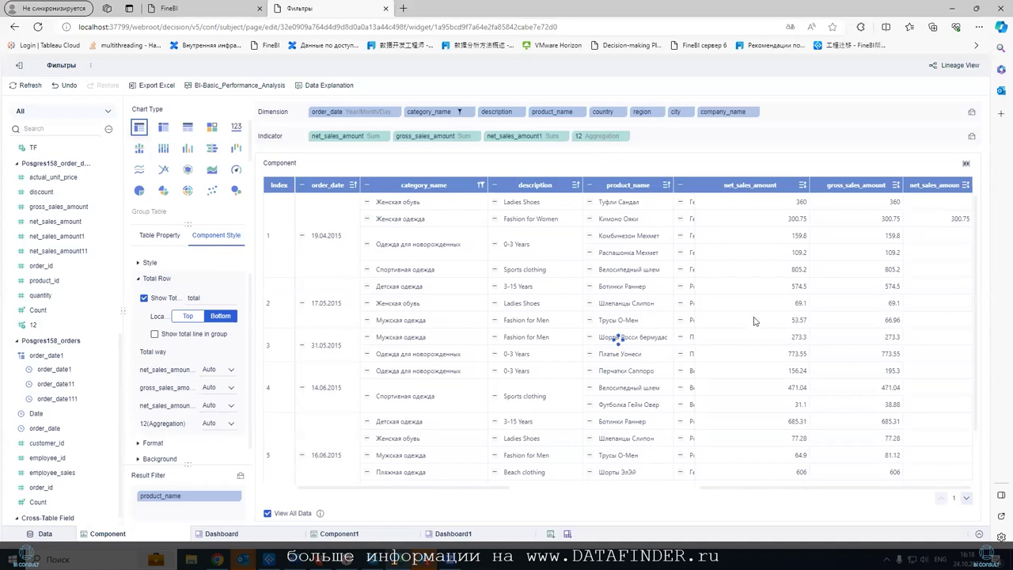
- Examine the values of indicator 12 beside the sales columns and look across the table's dimension columns
{"action": "mouse_move", "coordinate": [761, 492]}
{"action": "left_click_drag", "start_coordinate": [761, 492], "coordinate": [887, 486]}
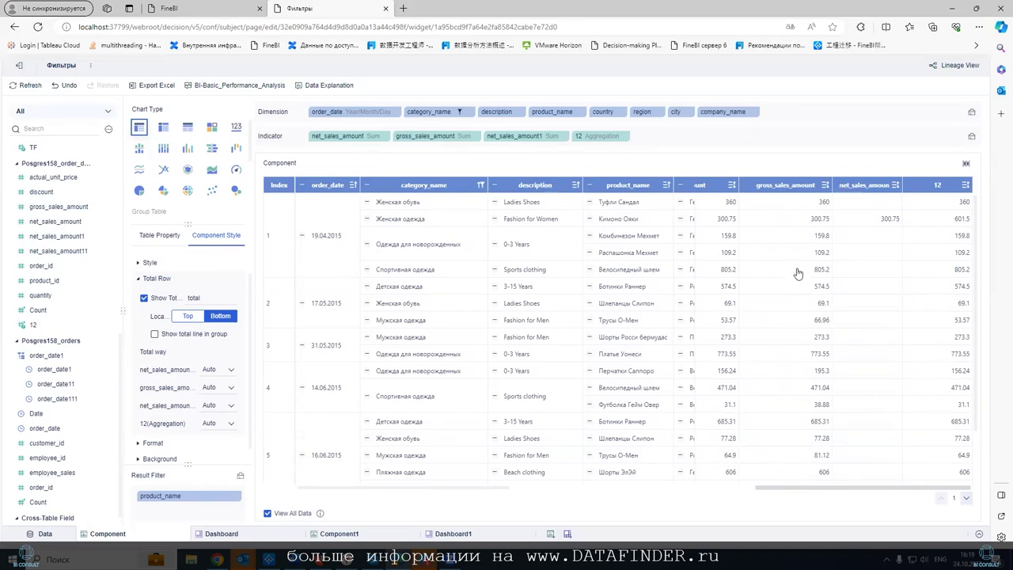
{"action": "left_click_drag", "start_coordinate": [446, 493], "coordinate": [659, 491]}
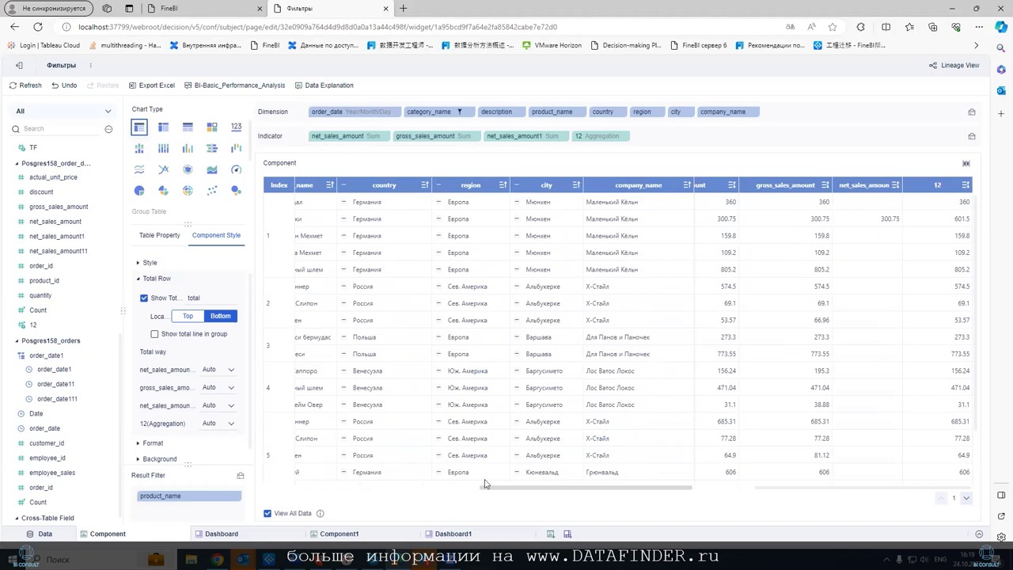
{"action": "left_click_drag", "start_coordinate": [496, 491], "coordinate": [289, 481]}
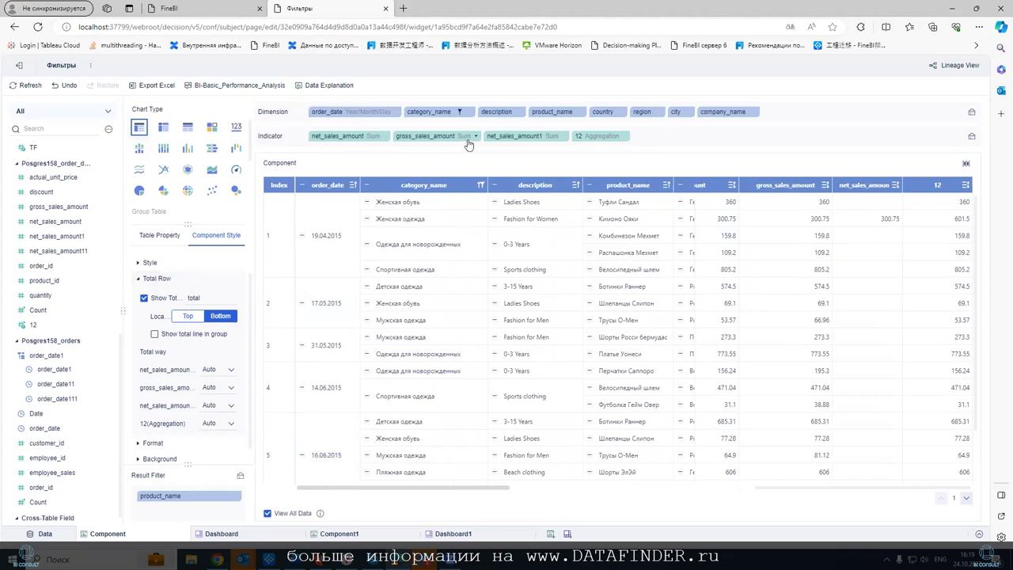
- Try the stacked column chart for the component and return it to the group table
{"action": "left_click", "coordinate": [163, 148]}
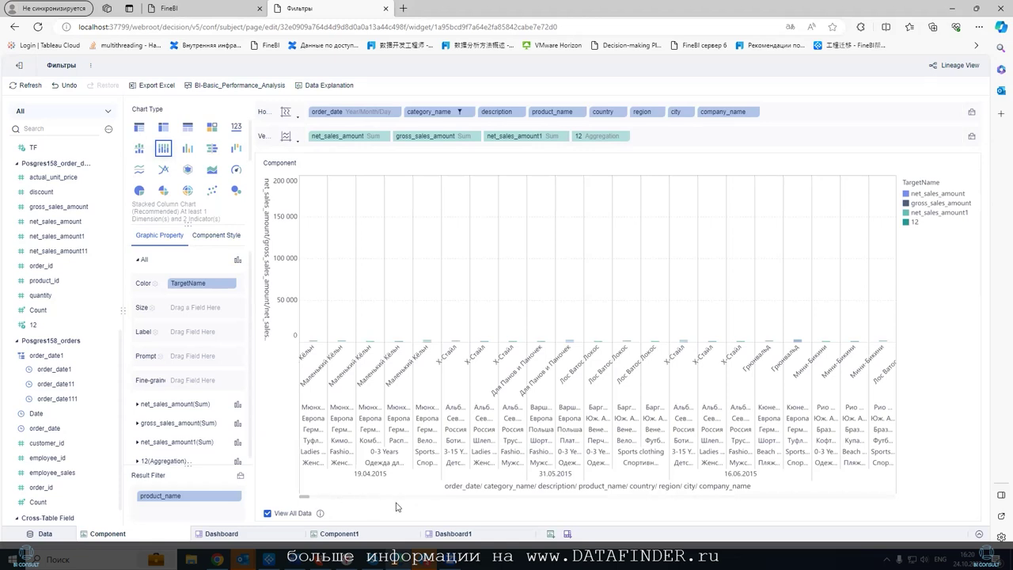
{"action": "left_click", "coordinate": [137, 129]}
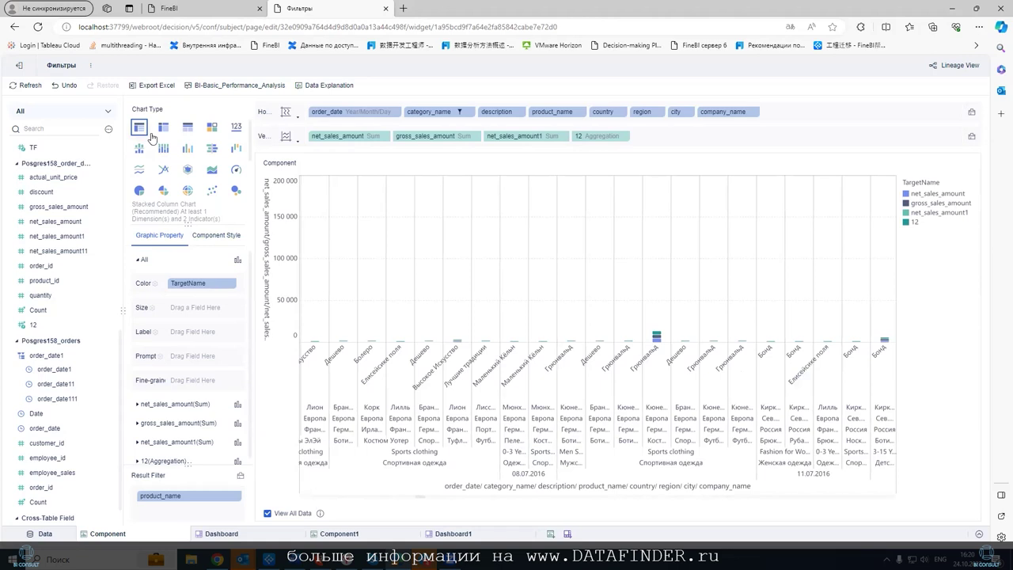
{"action": "left_click", "coordinate": [140, 129]}
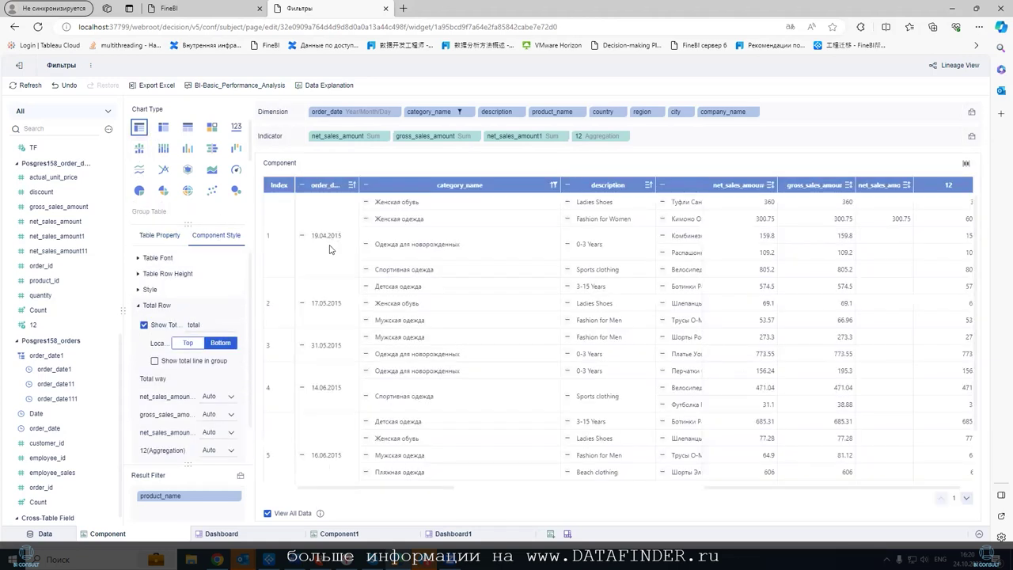
- Turn off the table's total row and sequence numbers, and check its last columns and rows
{"action": "left_click", "coordinate": [143, 324]}
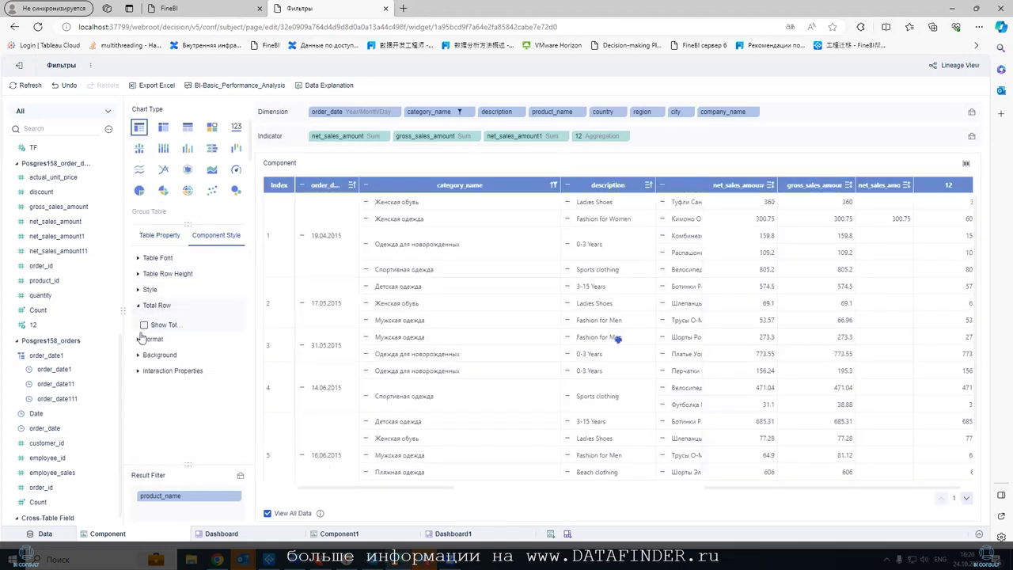
{"action": "left_click", "coordinate": [141, 340]}
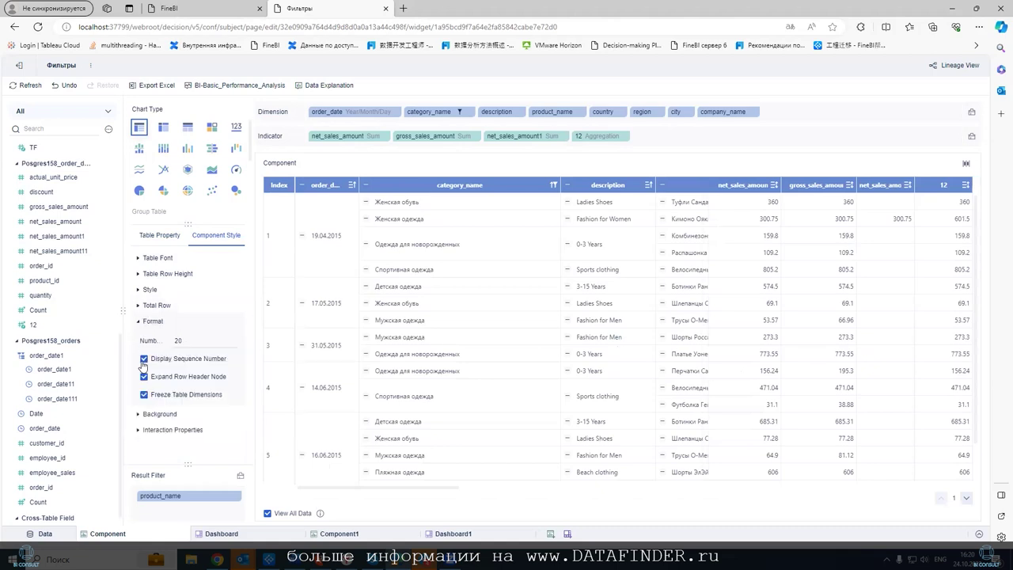
{"action": "left_click", "coordinate": [144, 359]}
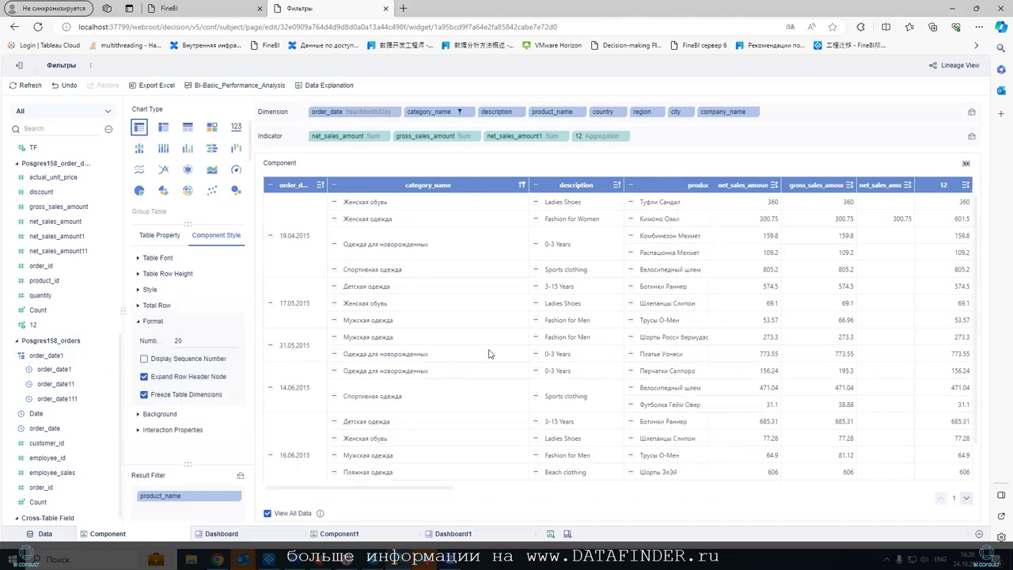
{"action": "left_click_drag", "start_coordinate": [361, 492], "coordinate": [674, 491]}
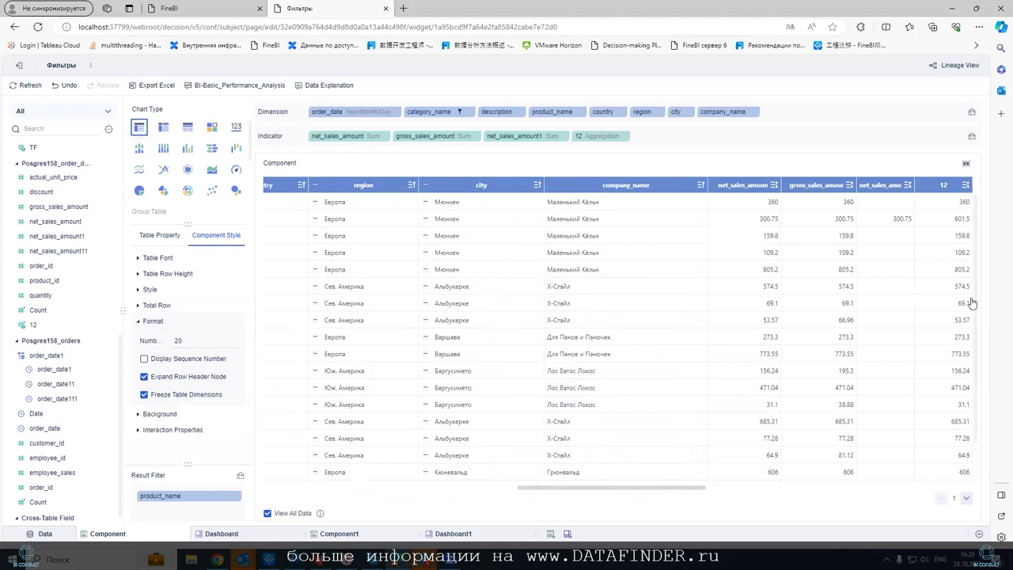
{"action": "scroll", "coordinate": [981, 387], "scroll_direction": "down", "scroll_amount": 1}
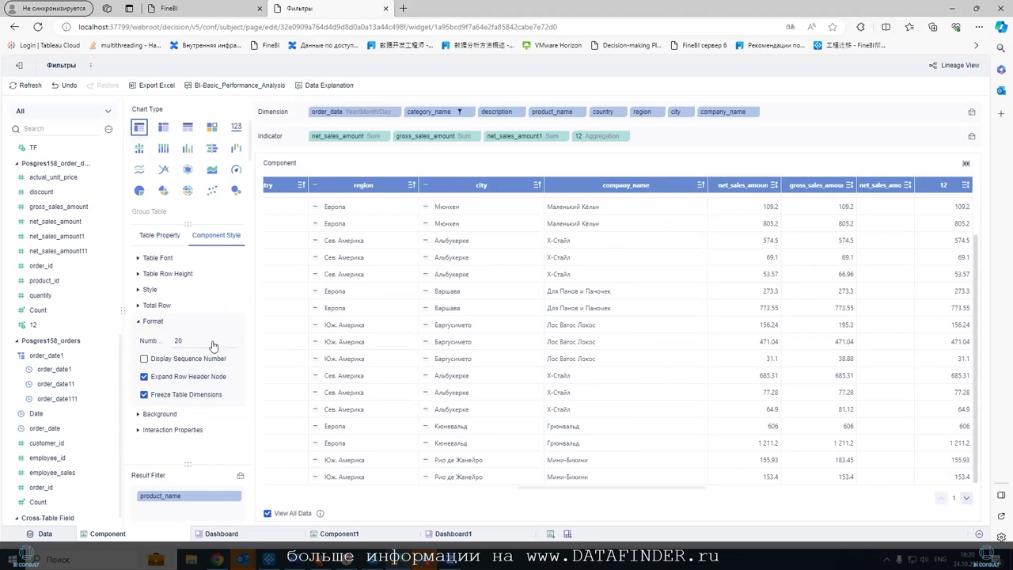
{"action": "left_click_drag", "start_coordinate": [120, 354], "coordinate": [131, 202]}
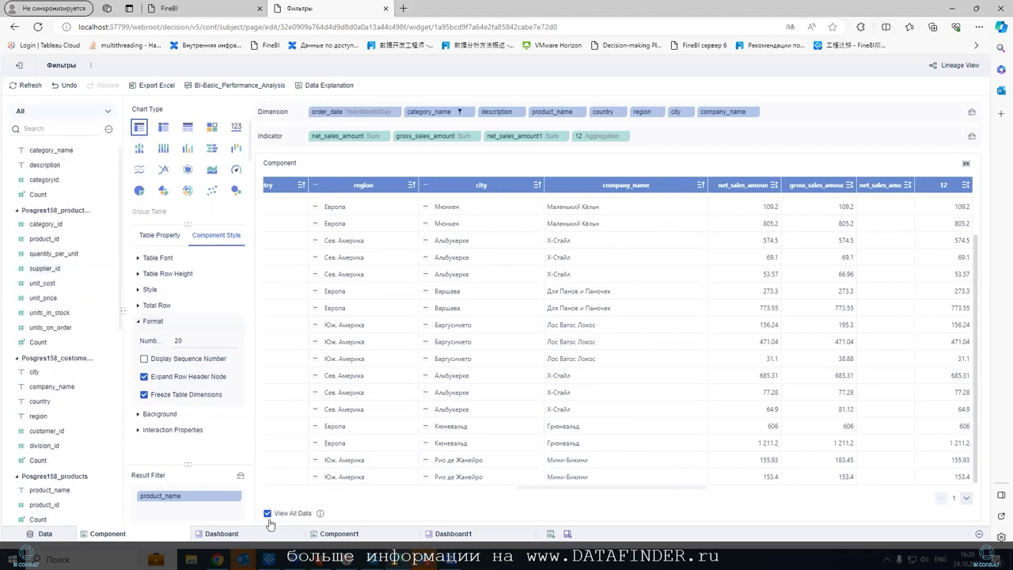
- Open Dashboard1 and place Component1 on it with Component below
{"action": "left_click", "coordinate": [224, 533]}
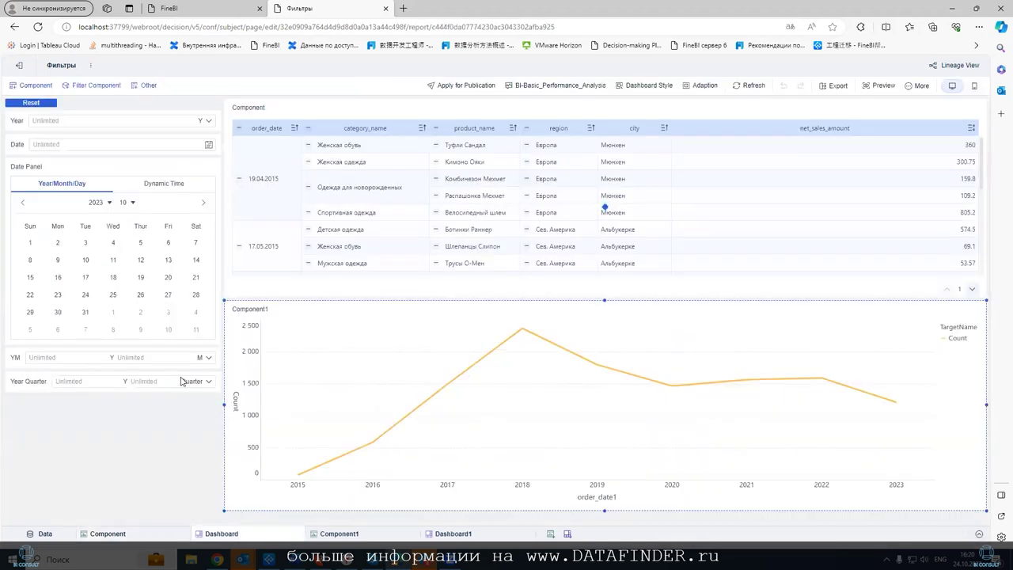
{"action": "left_click", "coordinate": [473, 535]}
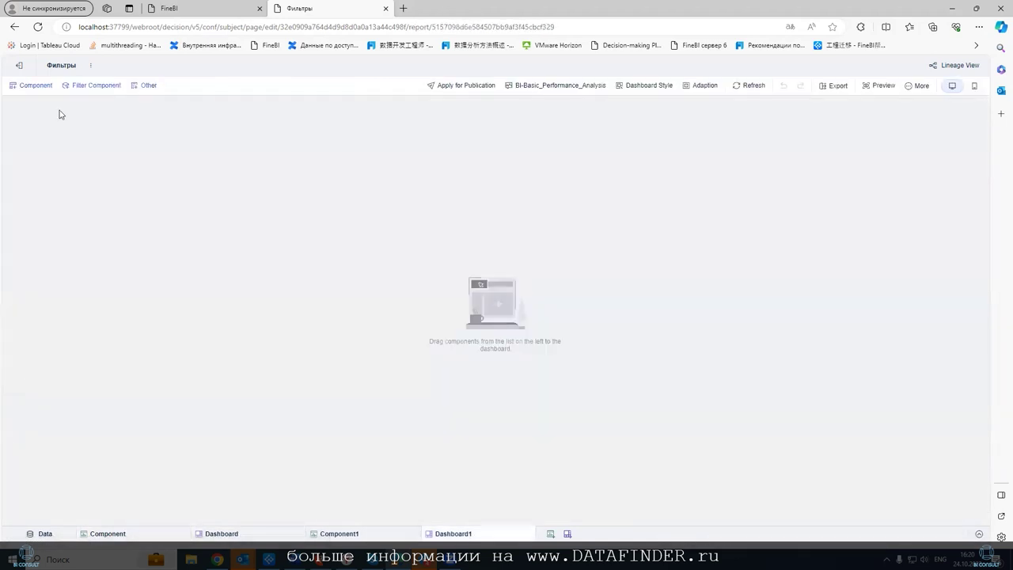
{"action": "left_click", "coordinate": [79, 86]}
{"action": "left_click", "coordinate": [29, 85]}
{"action": "left_click_drag", "start_coordinate": [27, 155], "coordinate": [395, 198]}
{"action": "left_click_drag", "start_coordinate": [22, 168], "coordinate": [352, 235]}
- Widen the Component1 chart on both sides, reduce its height, and widen the Component table's right side on Dashboard1
{"action": "left_click_drag", "start_coordinate": [645, 201], "coordinate": [893, 199]}
{"action": "left_click_drag", "start_coordinate": [323, 199], "coordinate": [238, 183]}
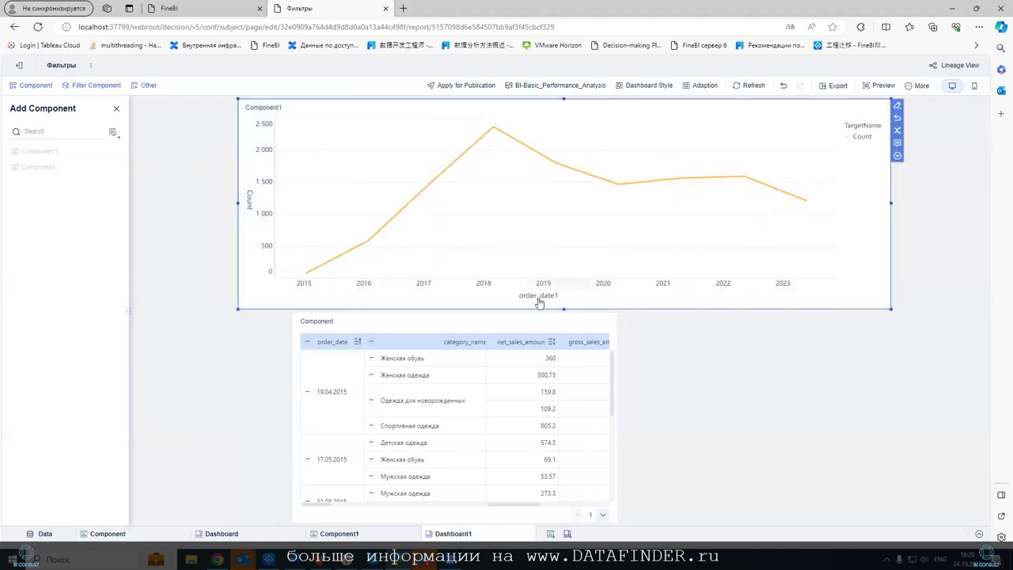
{"action": "left_click_drag", "start_coordinate": [564, 311], "coordinate": [563, 203]}
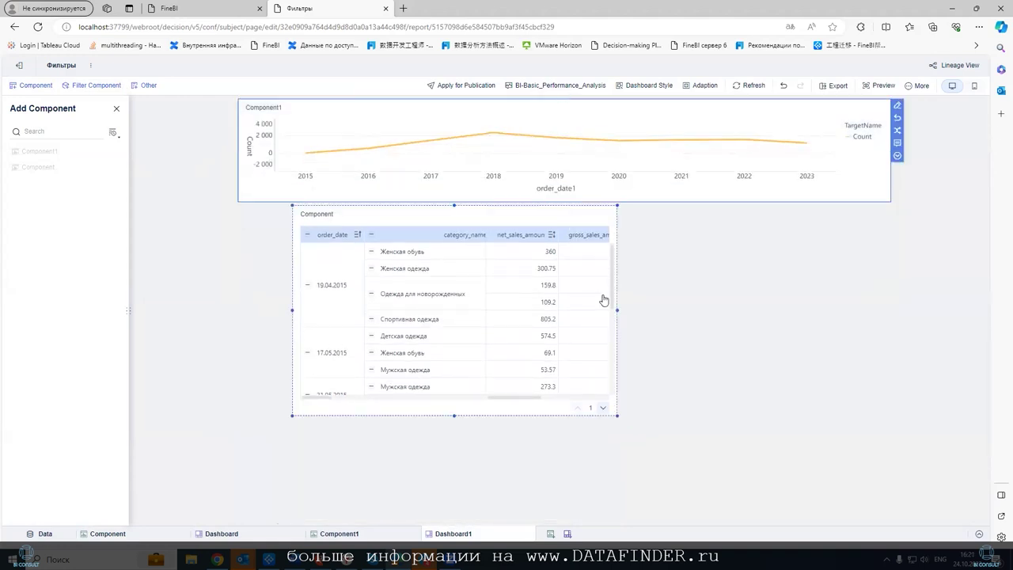
{"action": "left_click_drag", "start_coordinate": [611, 308], "coordinate": [904, 314]}
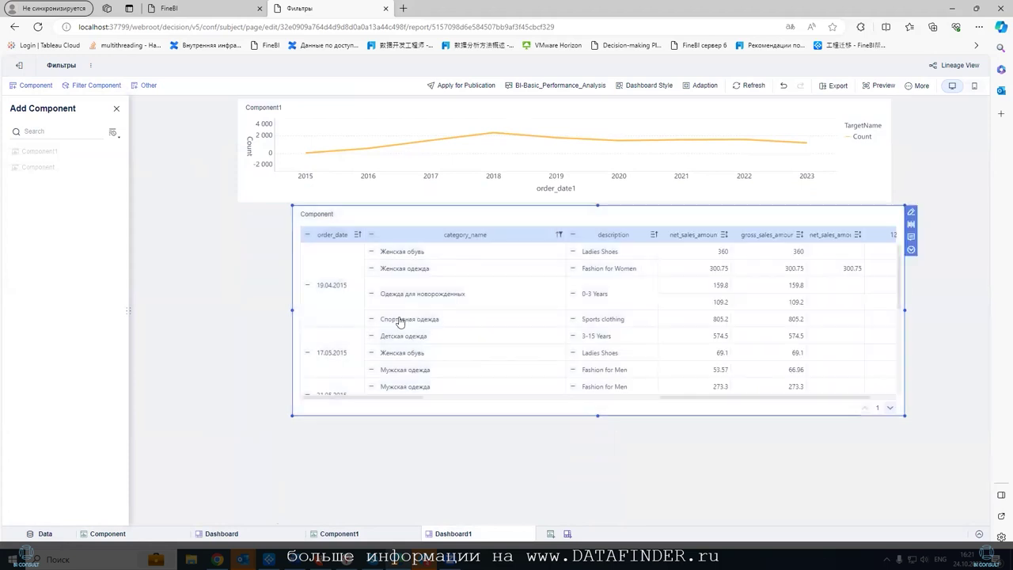
- Enlarge the Component table on Dashboard1 by extending its left, bottom and right edges
{"action": "left_click_drag", "start_coordinate": [289, 314], "coordinate": [237, 310]}
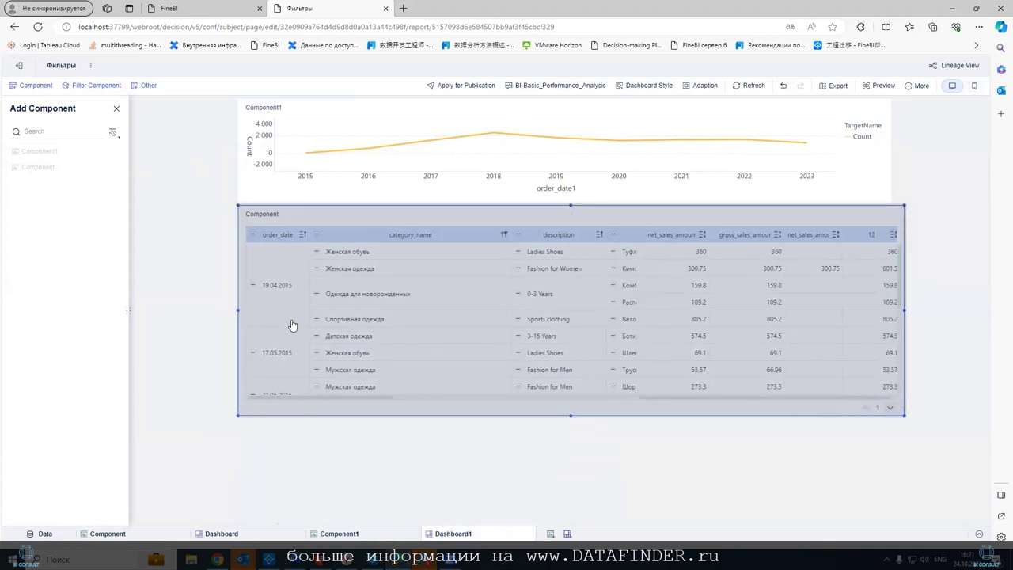
{"action": "left_click_drag", "start_coordinate": [571, 416], "coordinate": [578, 515]}
{"action": "left_click_drag", "start_coordinate": [904, 359], "coordinate": [960, 356]}
- Preview Dashboard1, view the Component table's filter criteria, and return to editing
{"action": "left_click", "coordinate": [965, 250]}
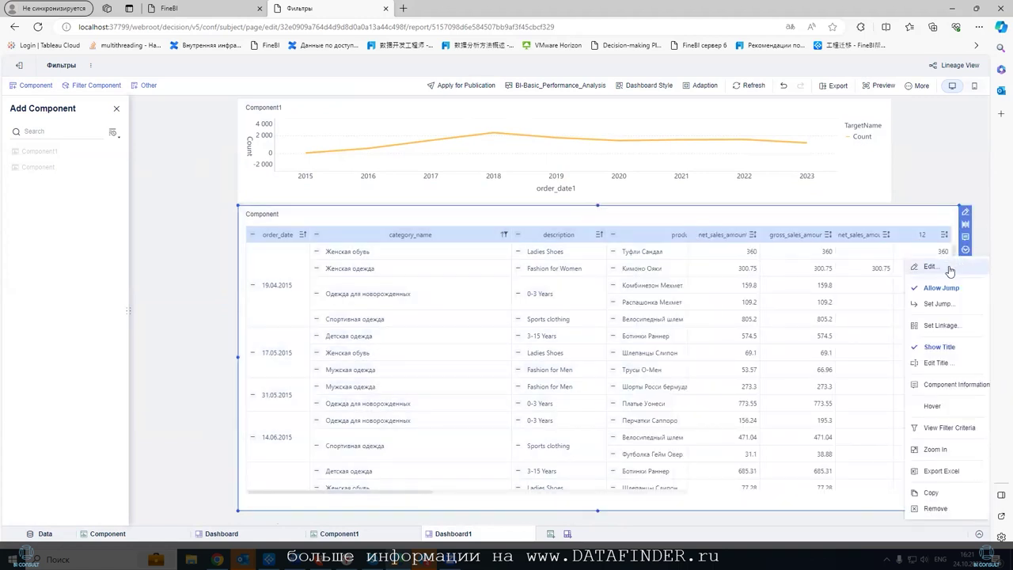
{"action": "left_click", "coordinate": [883, 85]}
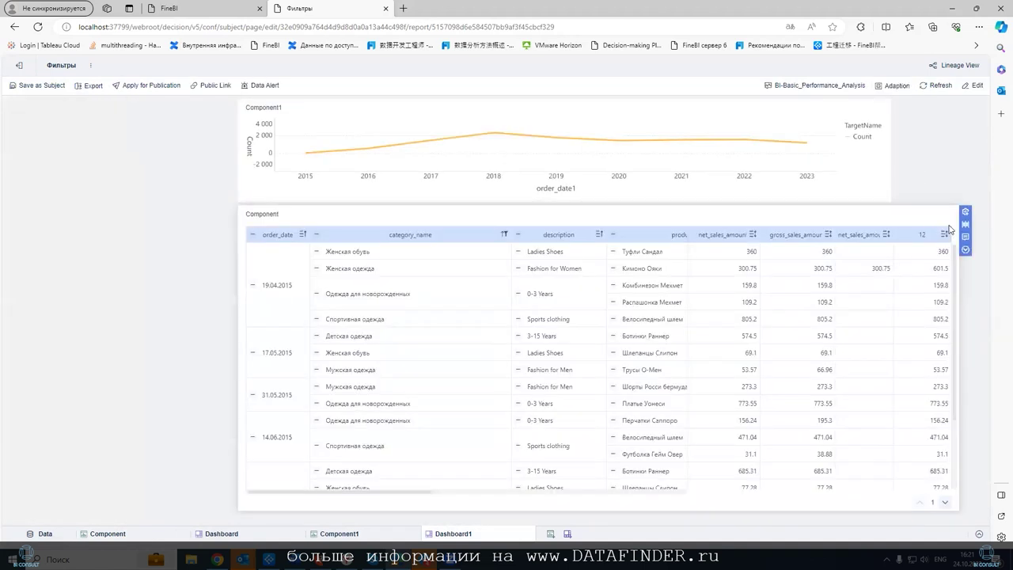
{"action": "left_click", "coordinate": [965, 250]}
{"action": "left_click", "coordinate": [957, 288]}
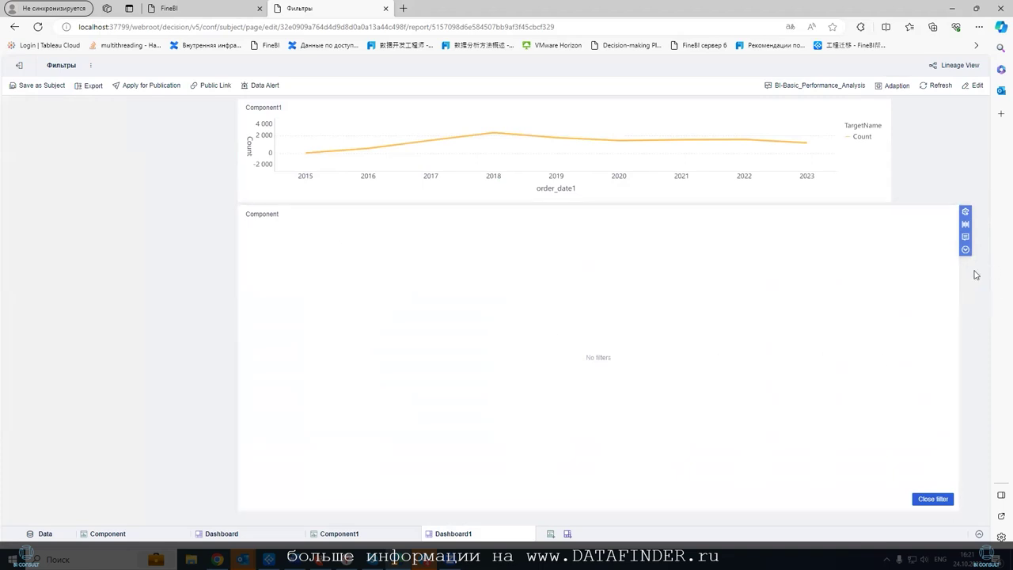
{"action": "left_click", "coordinate": [926, 499]}
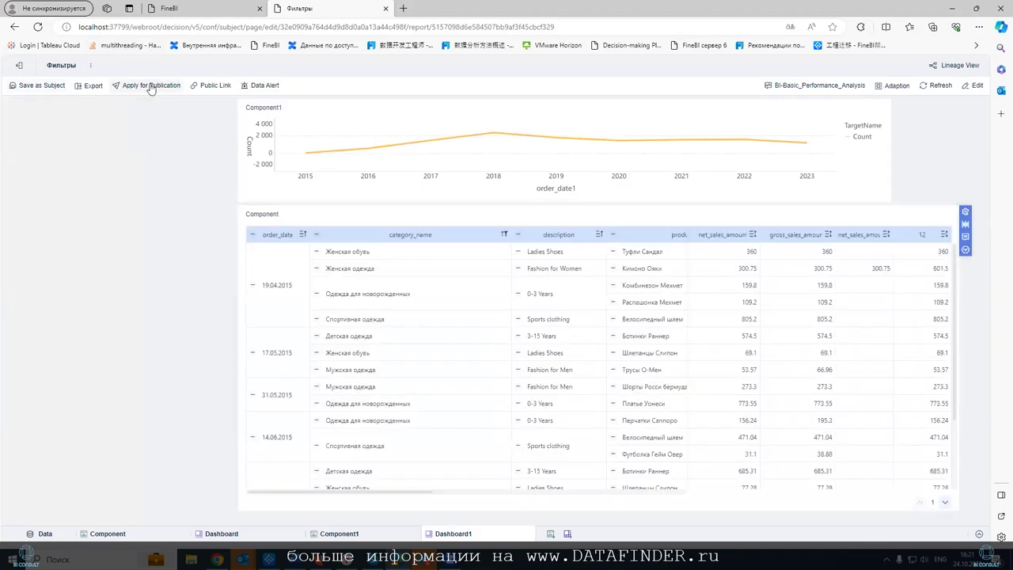
{"action": "left_click", "coordinate": [973, 85]}
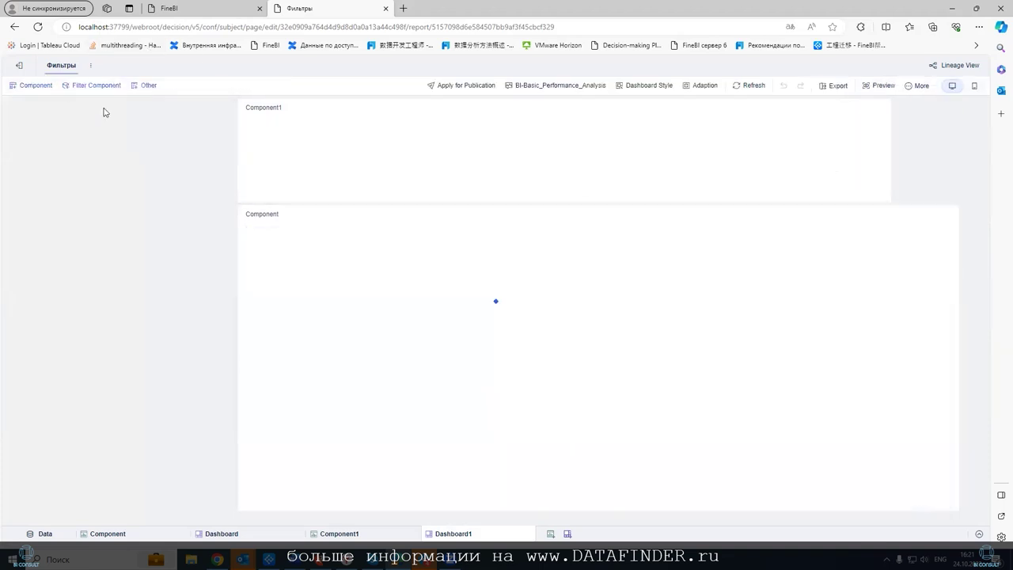
- Add a Year filter component to Dashboard1 and bind it to order_date from Posgres158_orders
{"action": "left_click", "coordinate": [76, 85]}
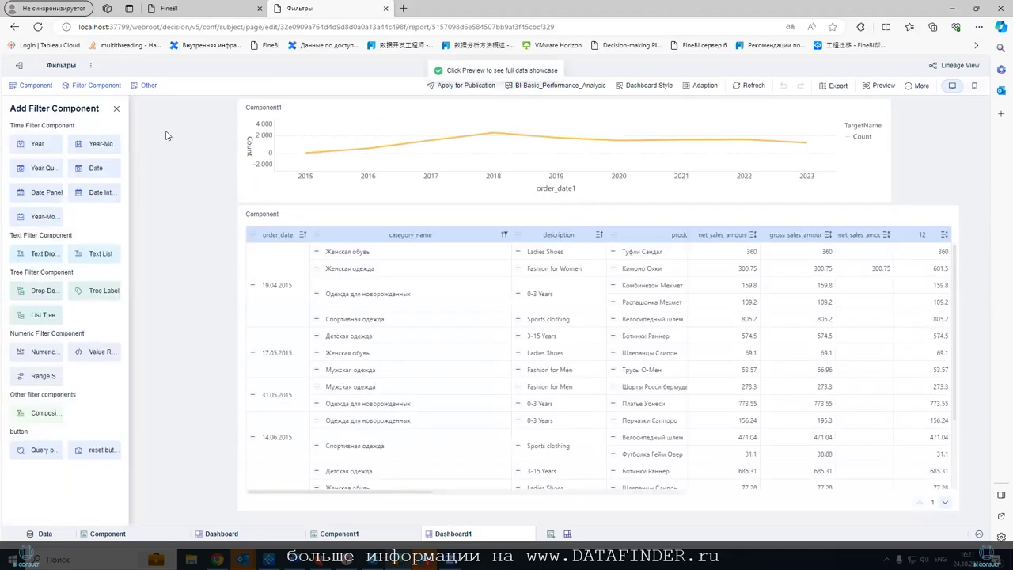
{"action": "left_click_drag", "start_coordinate": [31, 144], "coordinate": [181, 207]}
{"action": "left_click", "coordinate": [256, 226]}
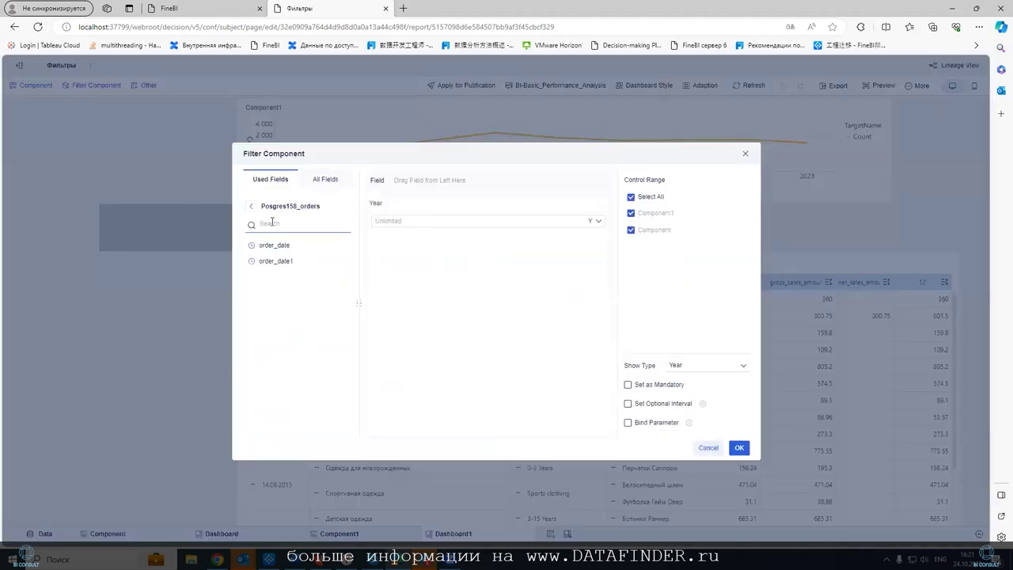
{"action": "left_click_drag", "start_coordinate": [368, 224], "coordinate": [424, 188]}
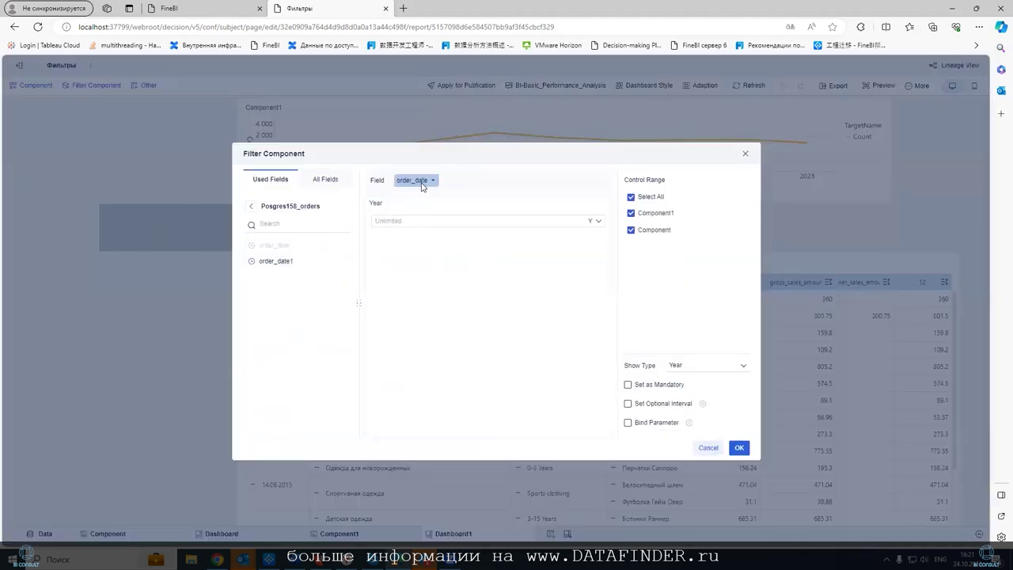
- Set the Year filter's default value to 2023
{"action": "left_click", "coordinate": [474, 220]}
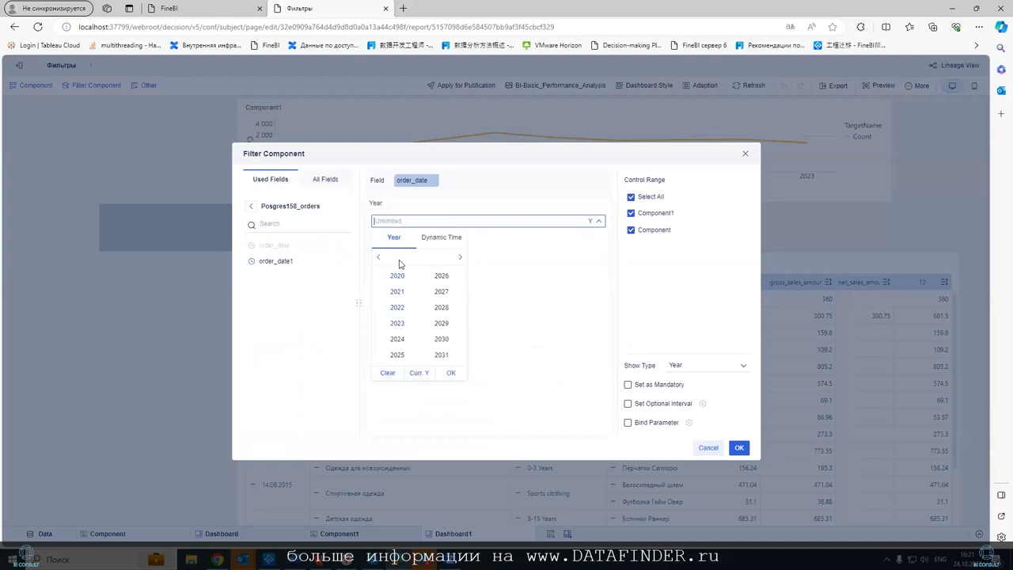
{"action": "left_click", "coordinate": [378, 257]}
{"action": "left_click", "coordinate": [415, 375]}
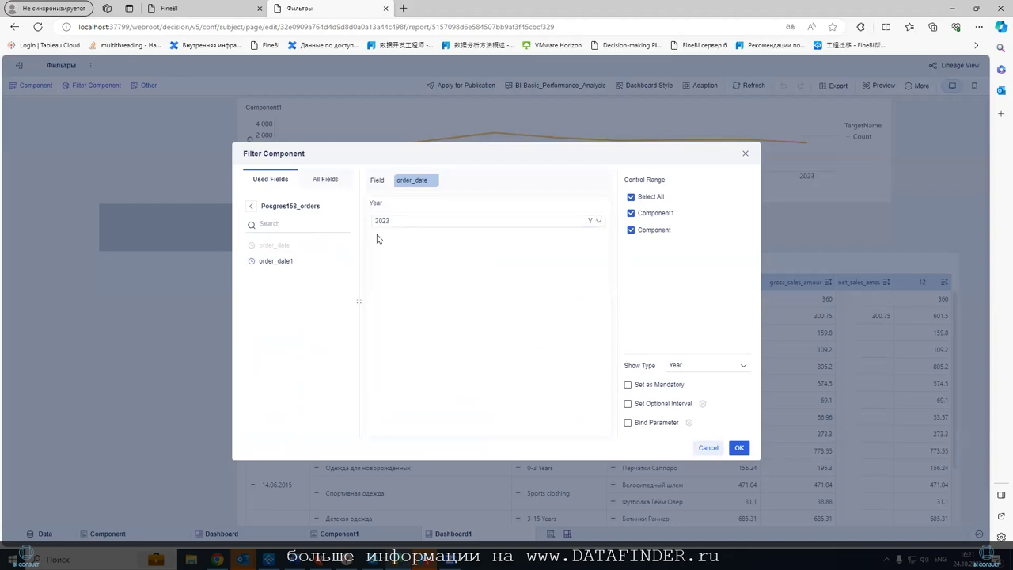
{"action": "left_click", "coordinate": [597, 222]}
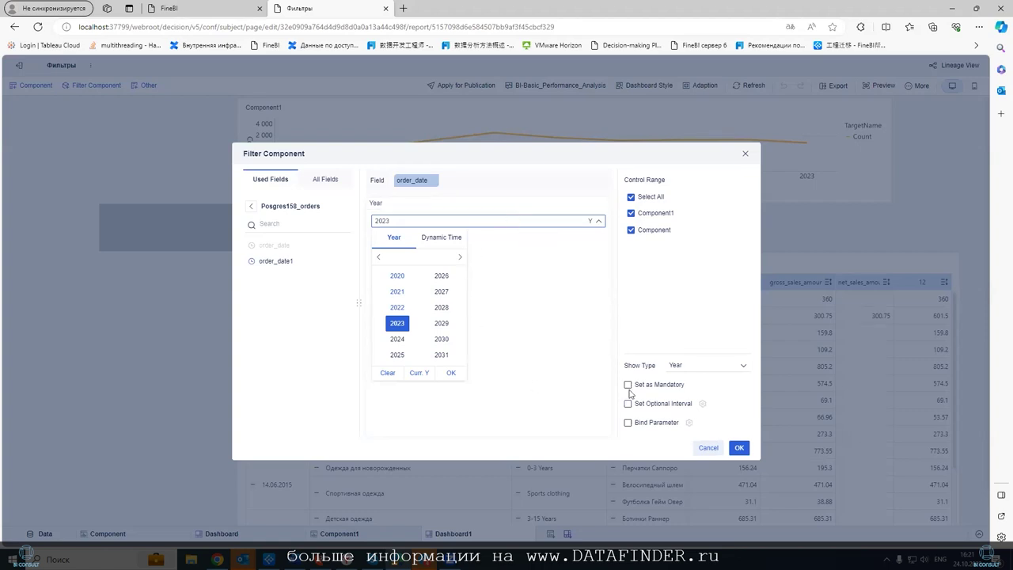
{"action": "left_click", "coordinate": [546, 296]}
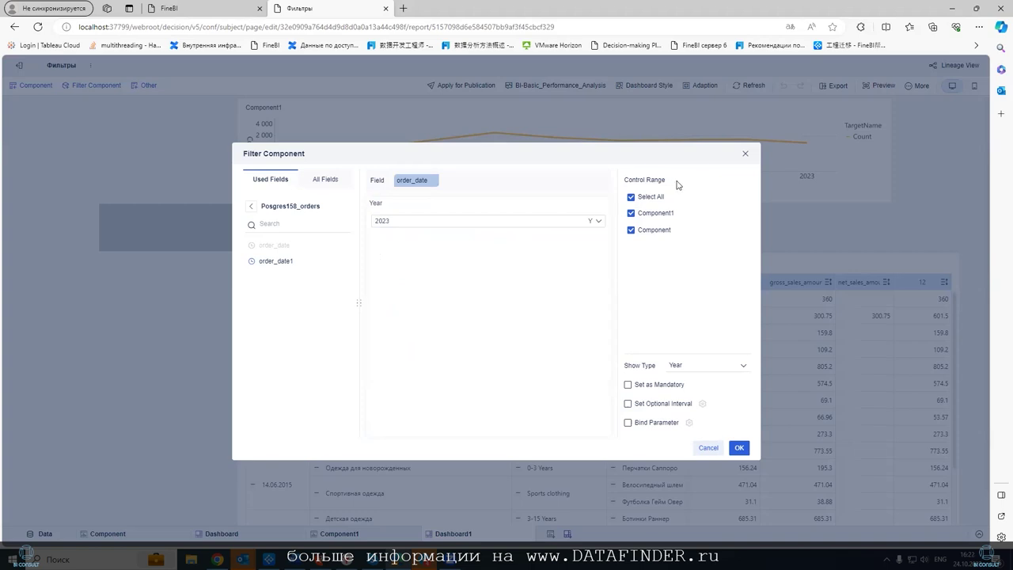
- Limit the Year filter's control range to Component, apply it, and place the filter above the Component1 chart
{"action": "left_click", "coordinate": [631, 196]}
{"action": "left_click", "coordinate": [631, 231]}
{"action": "left_click", "coordinate": [737, 448]}
{"action": "left_click_drag", "start_coordinate": [160, 177], "coordinate": [142, 95]}
- Check the Component1 chart and the order dates in the Component table against the Year filter
{"action": "left_click", "coordinate": [880, 209]}
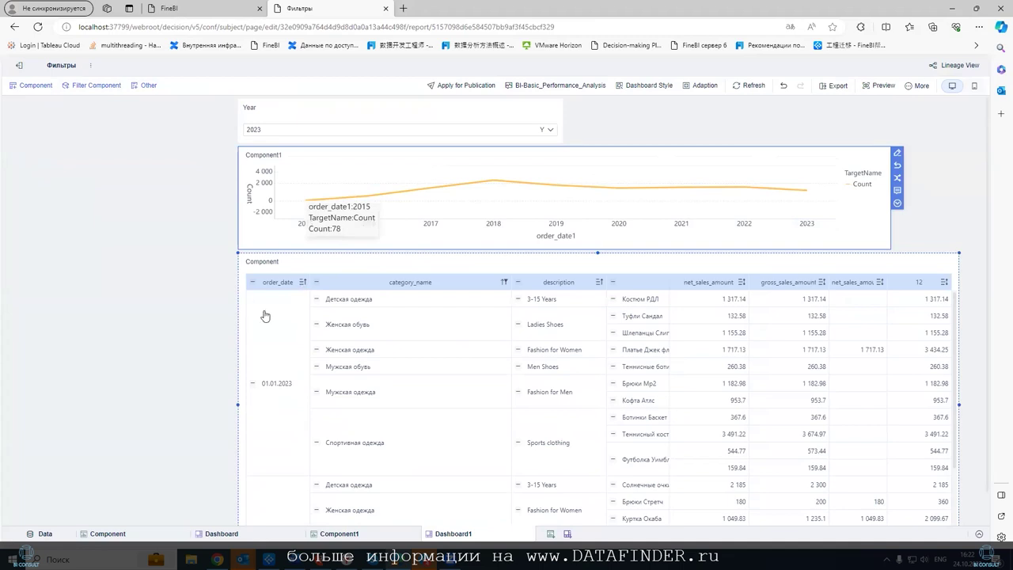
{"action": "scroll", "coordinate": [265, 316], "scroll_direction": "down", "scroll_amount": 3}
{"action": "scroll", "coordinate": [272, 311], "scroll_direction": "up", "scroll_amount": 3}
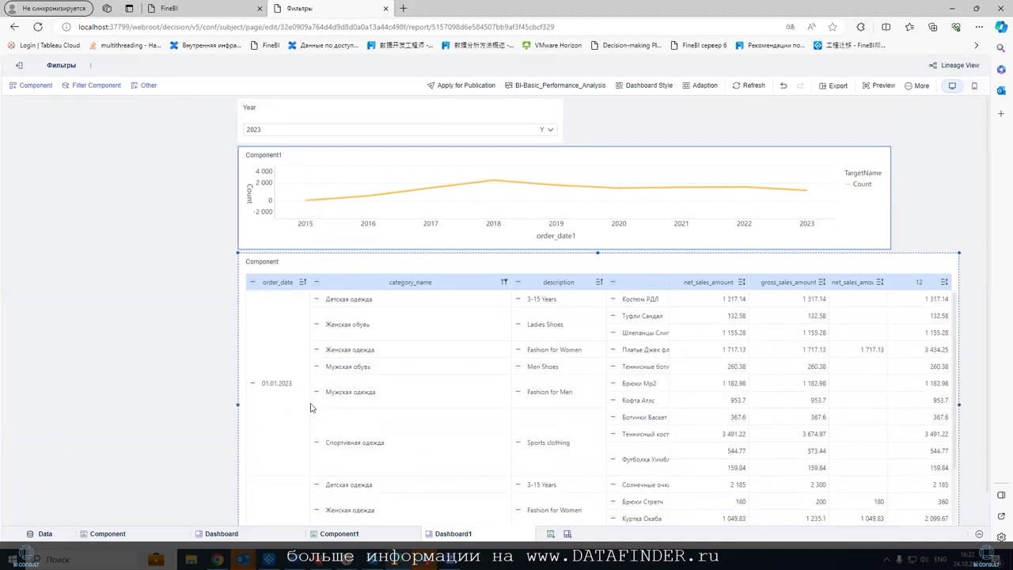
{"action": "scroll", "coordinate": [292, 391], "scroll_direction": "down", "scroll_amount": 2}
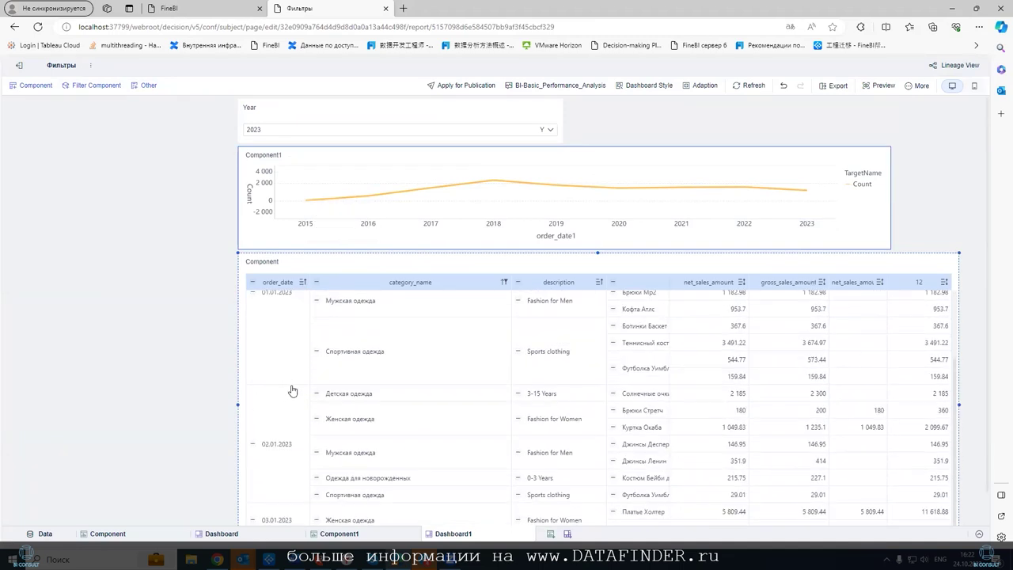
- Set the Year filter as mandatory and try clearing its year on the dashboard
{"action": "left_click", "coordinate": [402, 112]}
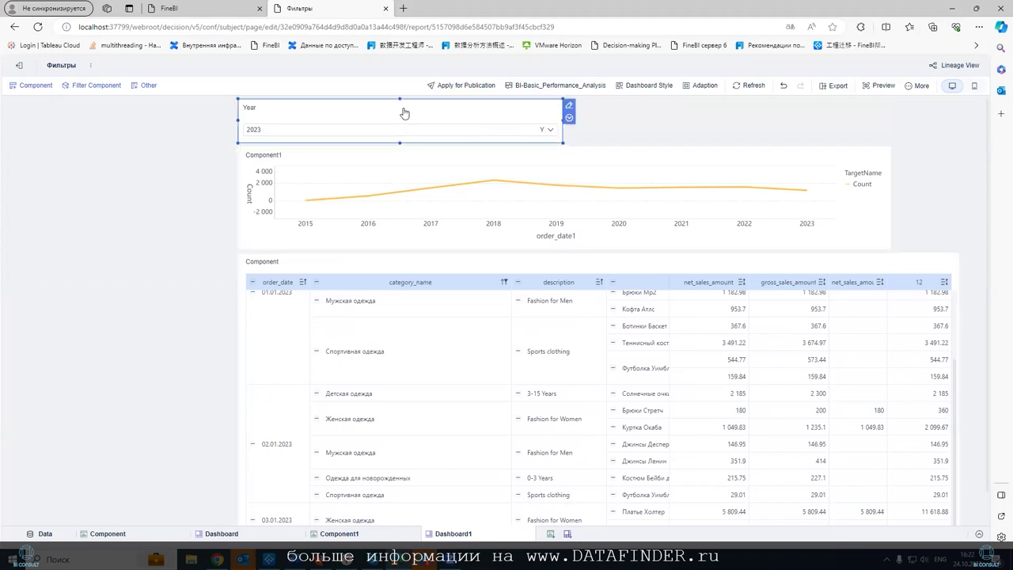
{"action": "left_click", "coordinate": [569, 106]}
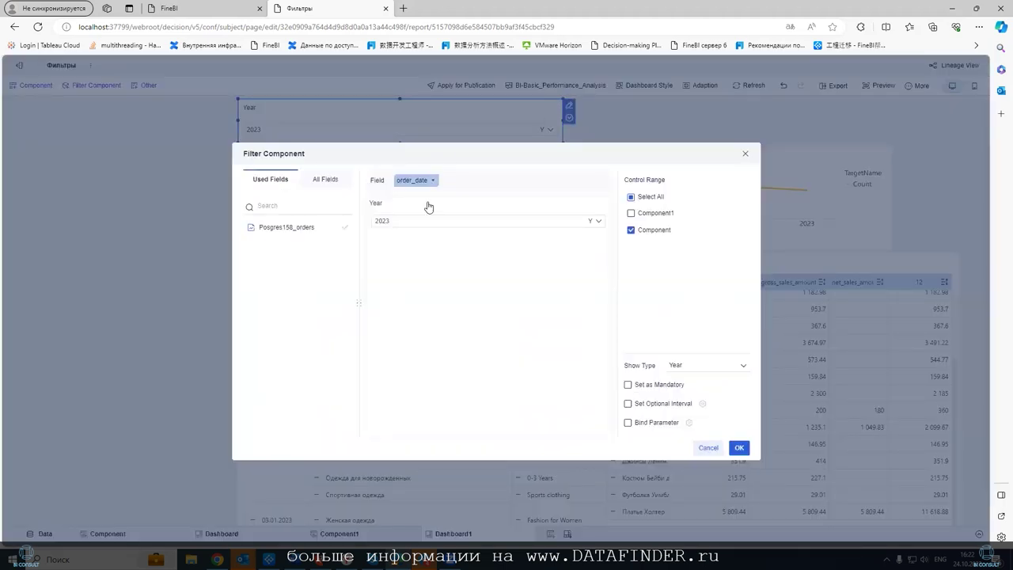
{"action": "left_click", "coordinate": [628, 386]}
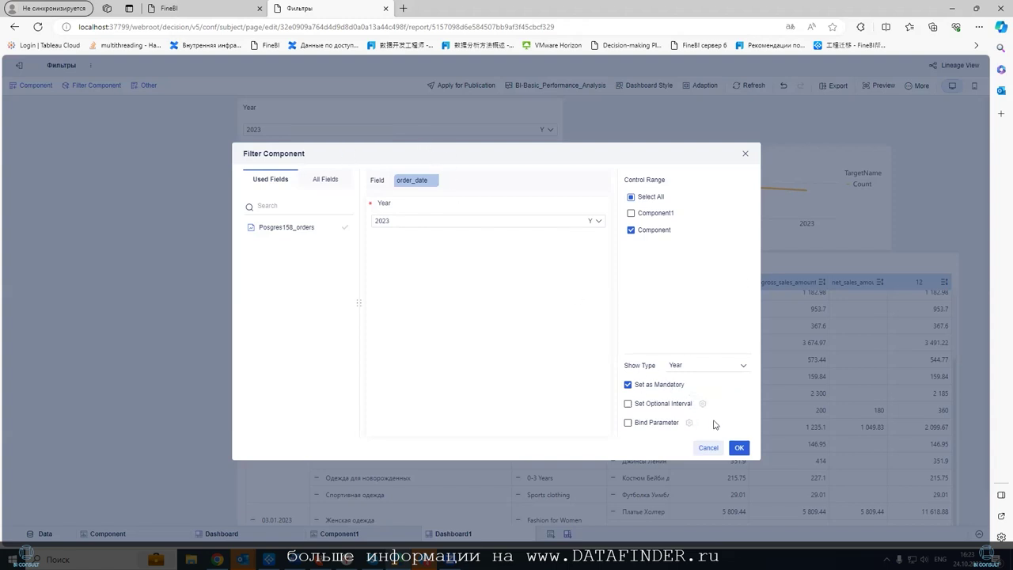
{"action": "left_click", "coordinate": [738, 447]}
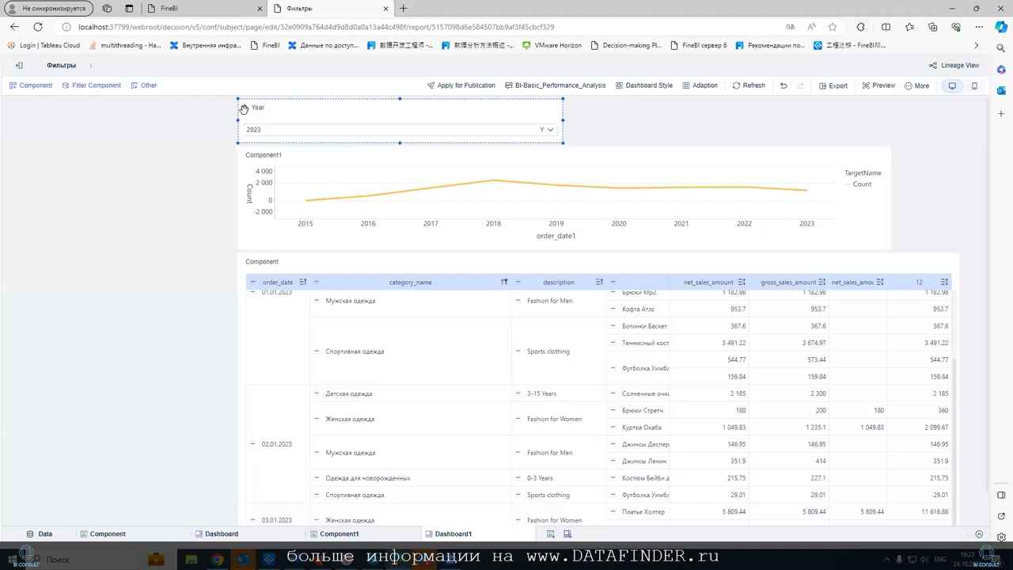
{"action": "left_click", "coordinate": [427, 129]}
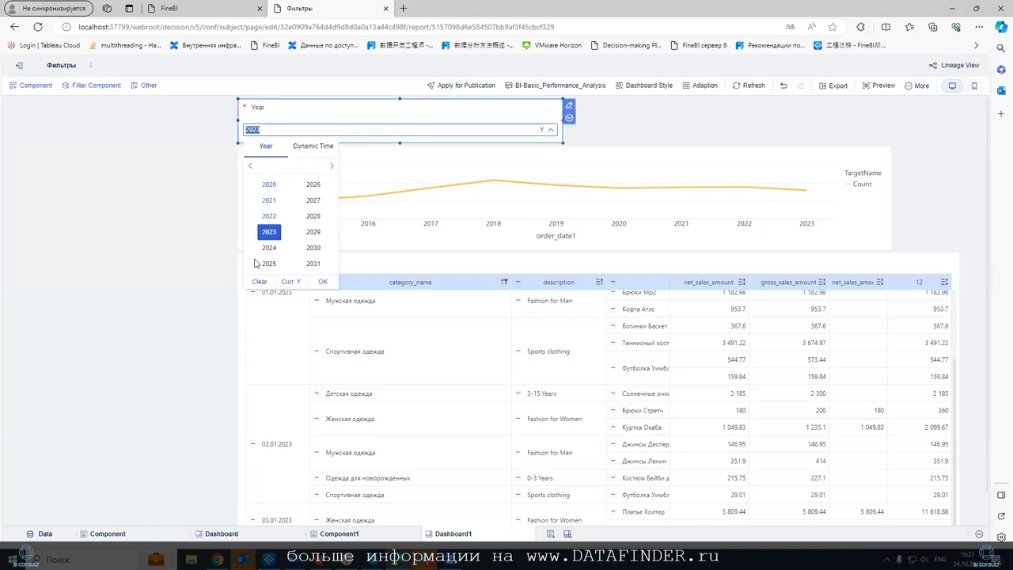
{"action": "left_click", "coordinate": [258, 282]}
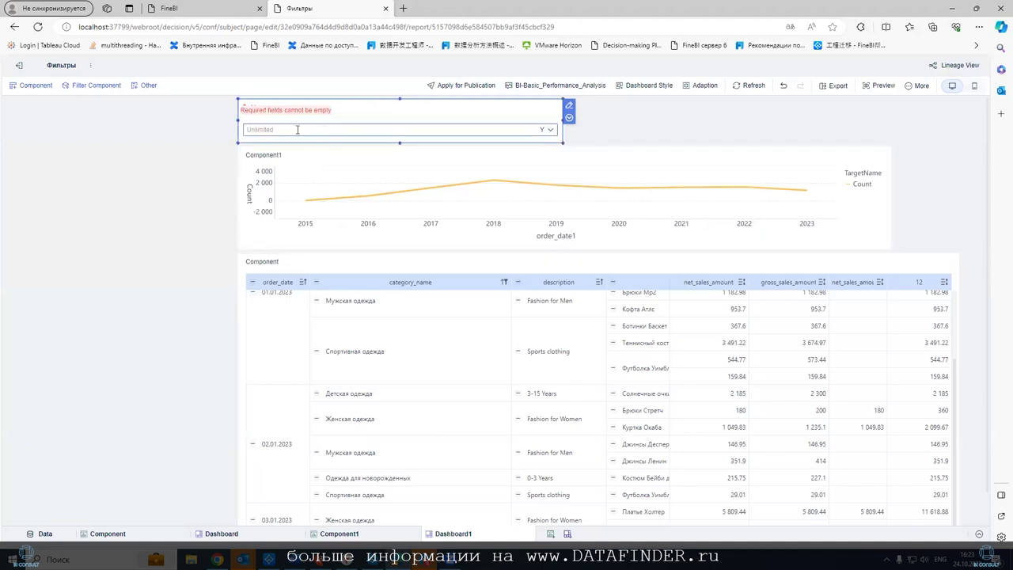
- Add a Reset button beside the Year filter and reduce the button's height to a thin strip
{"action": "left_click", "coordinate": [94, 85]}
{"action": "left_click_drag", "start_coordinate": [99, 466], "coordinate": [150, 278]}
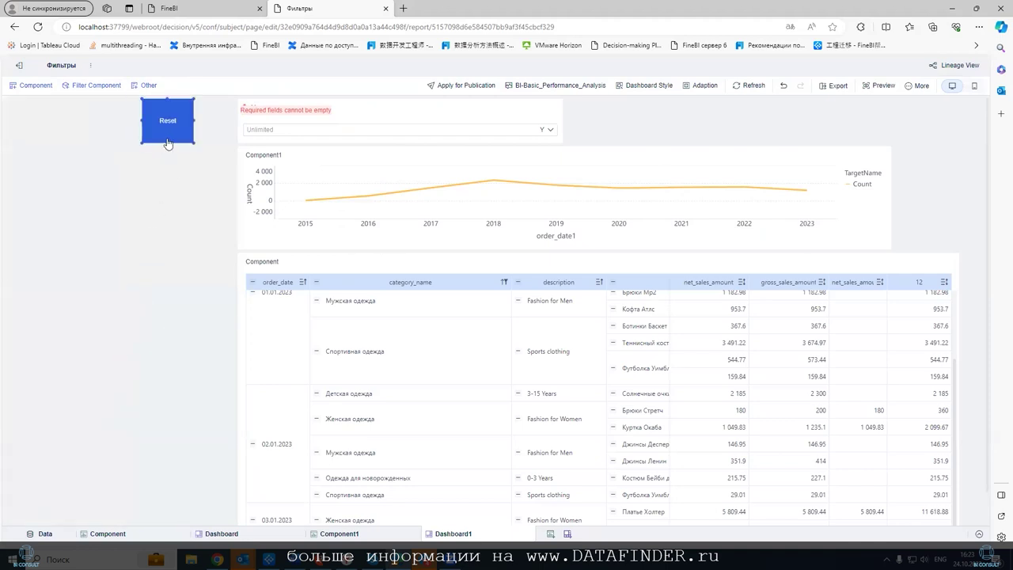
{"action": "left_click_drag", "start_coordinate": [166, 142], "coordinate": [167, 107]}
- Enable the optional interval for the Year filter, leaving both ends Unlimited, and apply the settings
{"action": "left_click", "coordinate": [290, 133]}
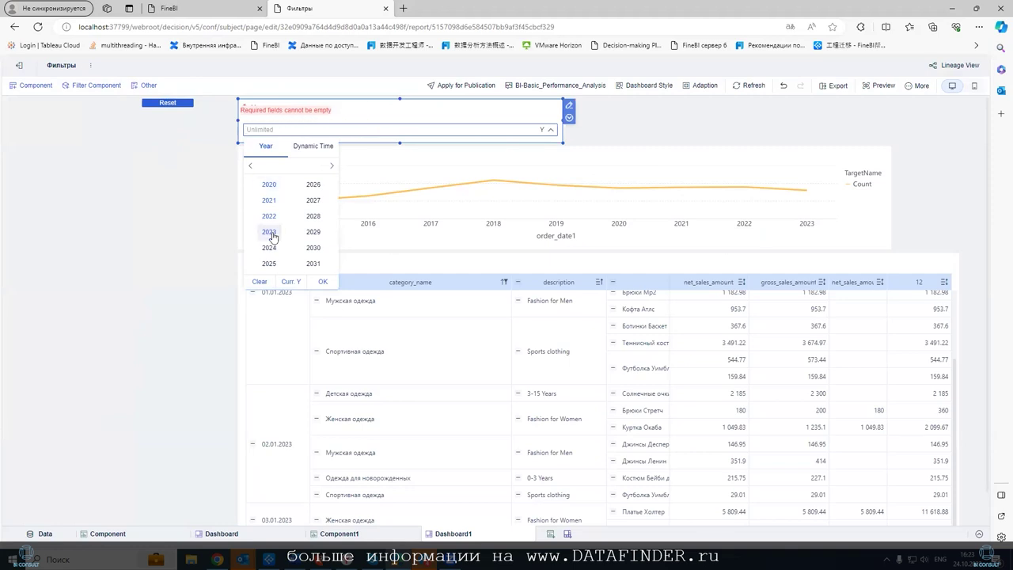
{"action": "left_click", "coordinate": [568, 105]}
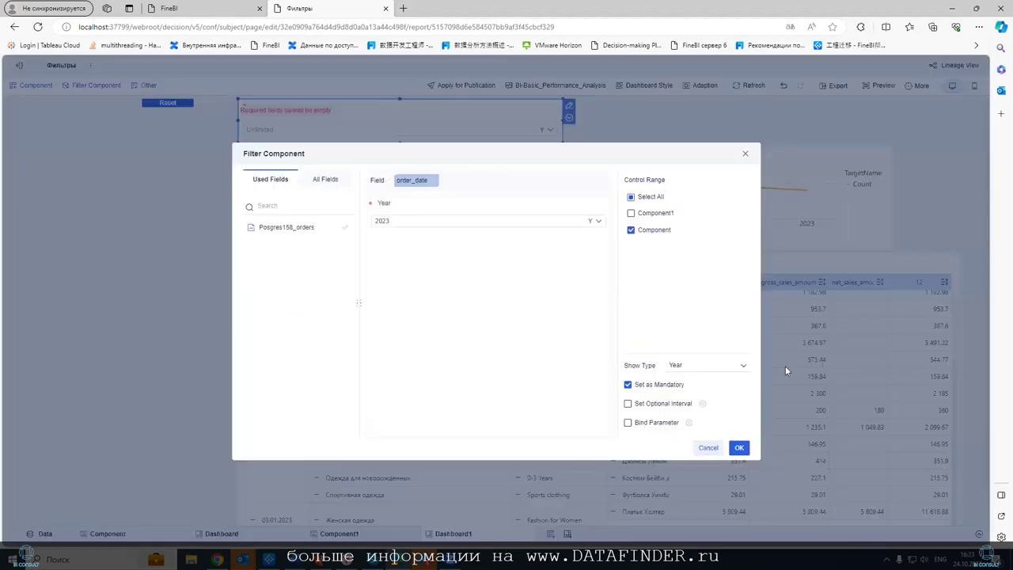
{"action": "left_click", "coordinate": [629, 404]}
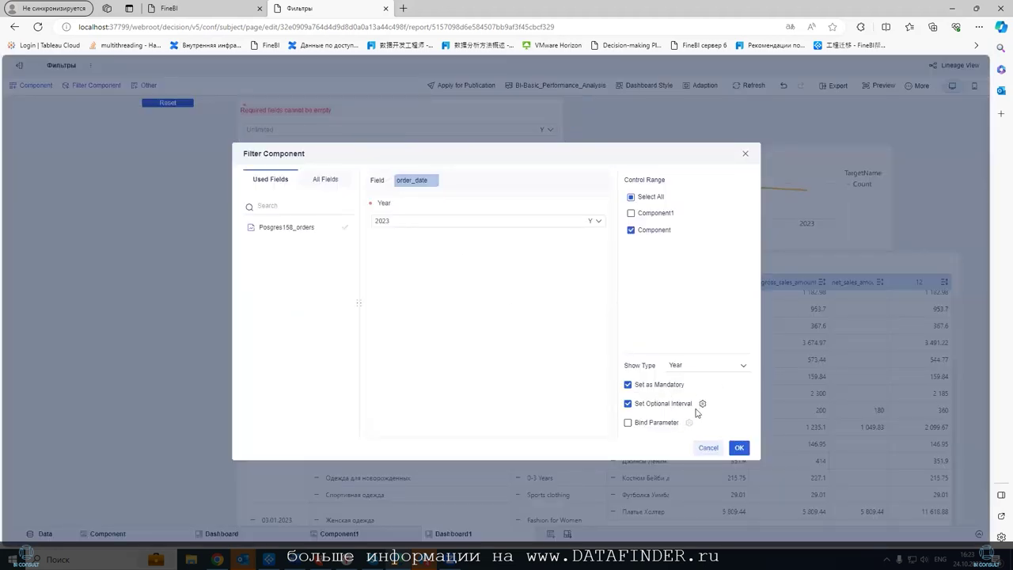
{"action": "left_click", "coordinate": [703, 405]}
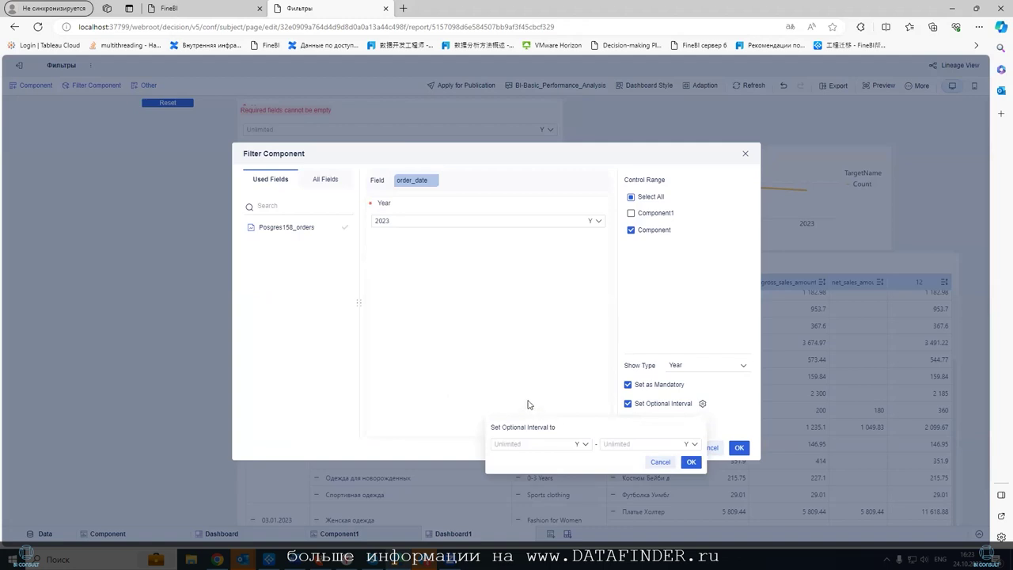
{"action": "left_click", "coordinate": [586, 444]}
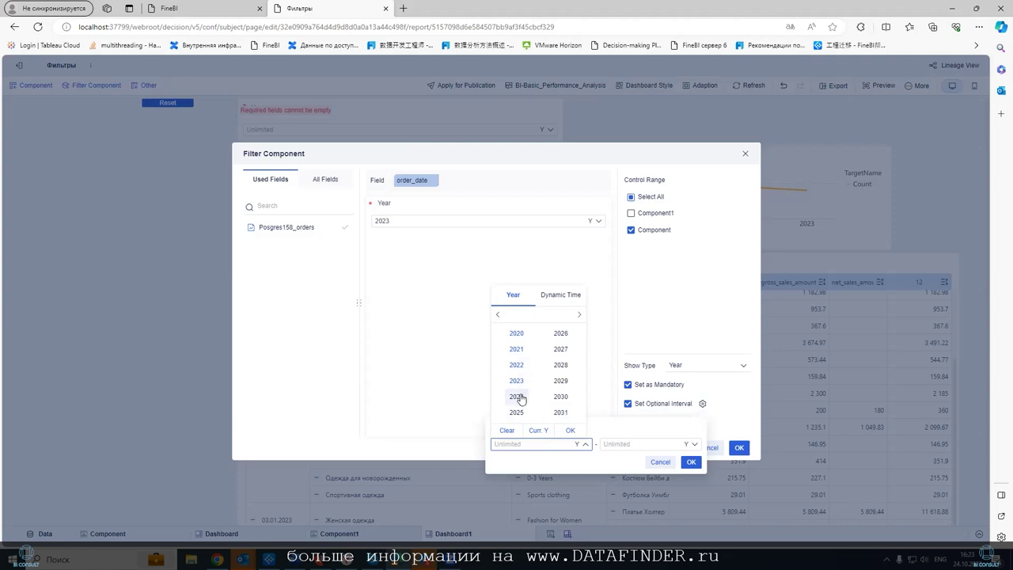
{"action": "left_click", "coordinate": [690, 461]}
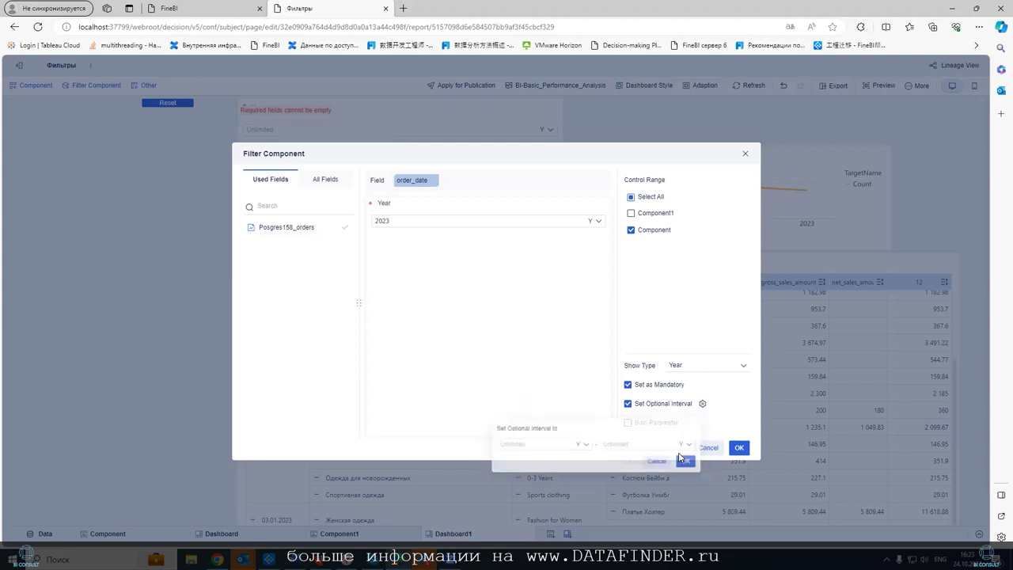
{"action": "left_click", "coordinate": [739, 447]}
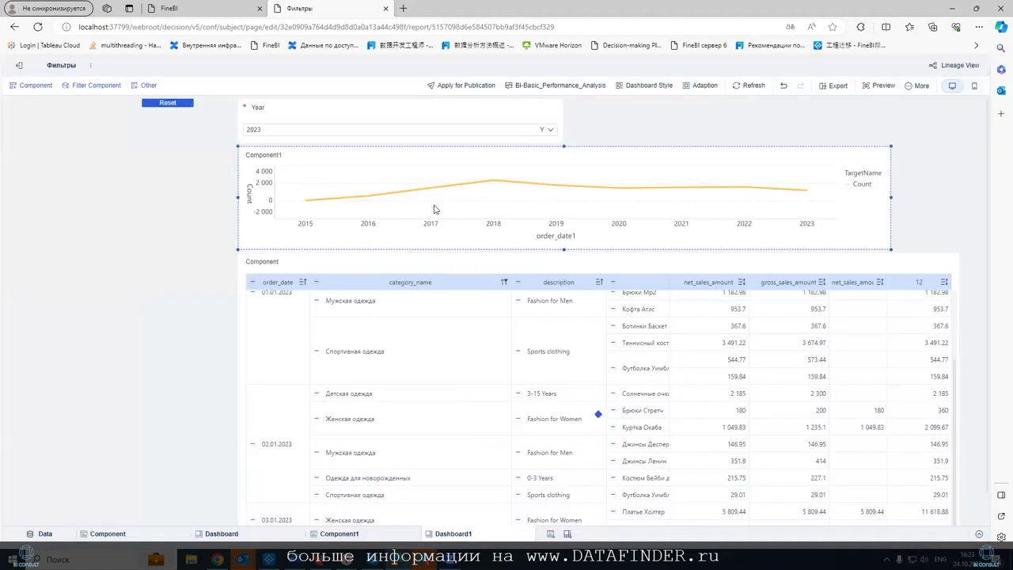
- Try 2024 as the selected year in the dashboard's Year filter
{"action": "left_click", "coordinate": [321, 130]}
{"action": "left_click", "coordinate": [269, 248]}
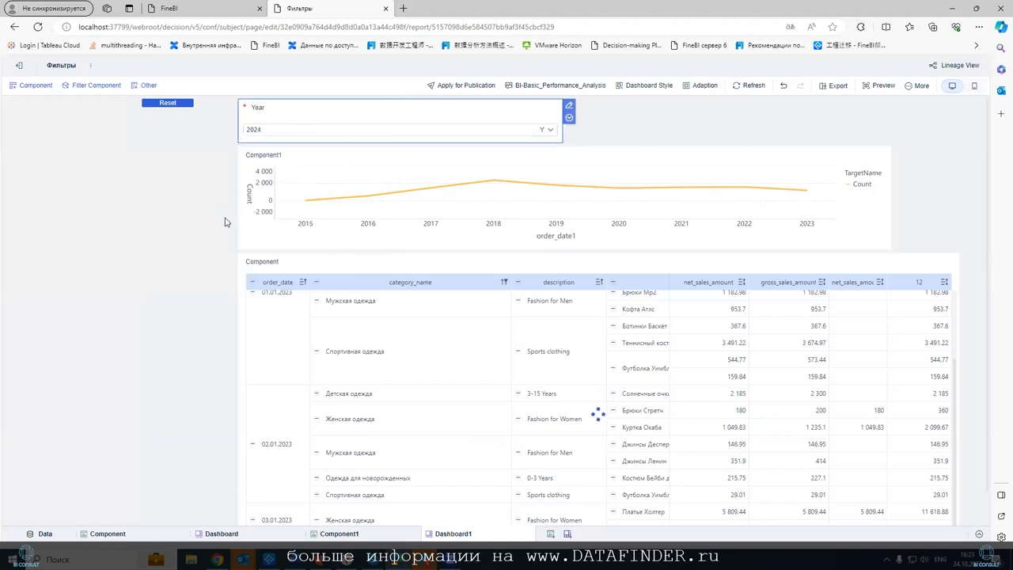
{"action": "left_click", "coordinate": [263, 173]}
- Change the Year filter's default value to 2010 in its settings and apply it
{"action": "left_click", "coordinate": [314, 111]}
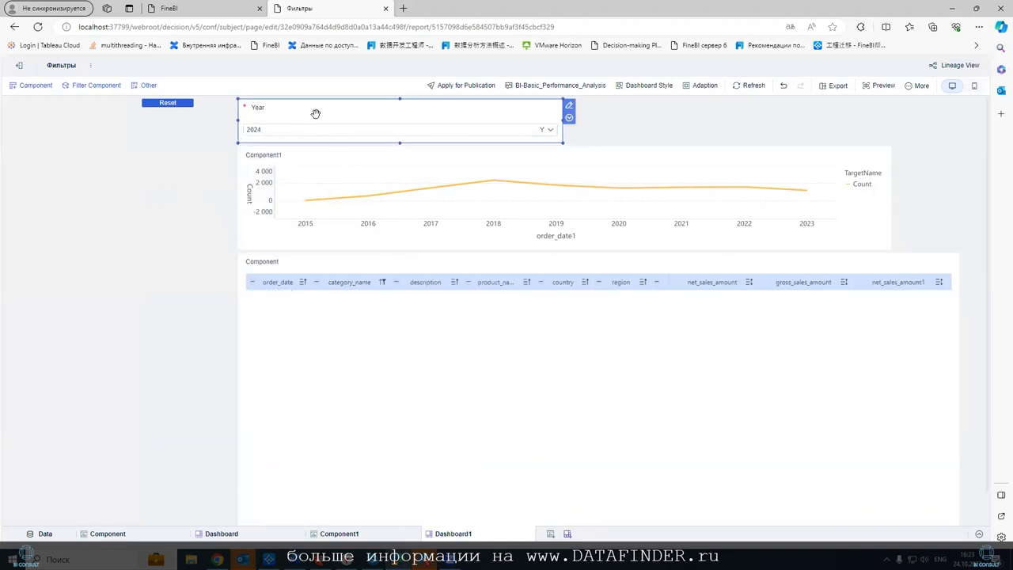
{"action": "double_click", "coordinate": [440, 124]}
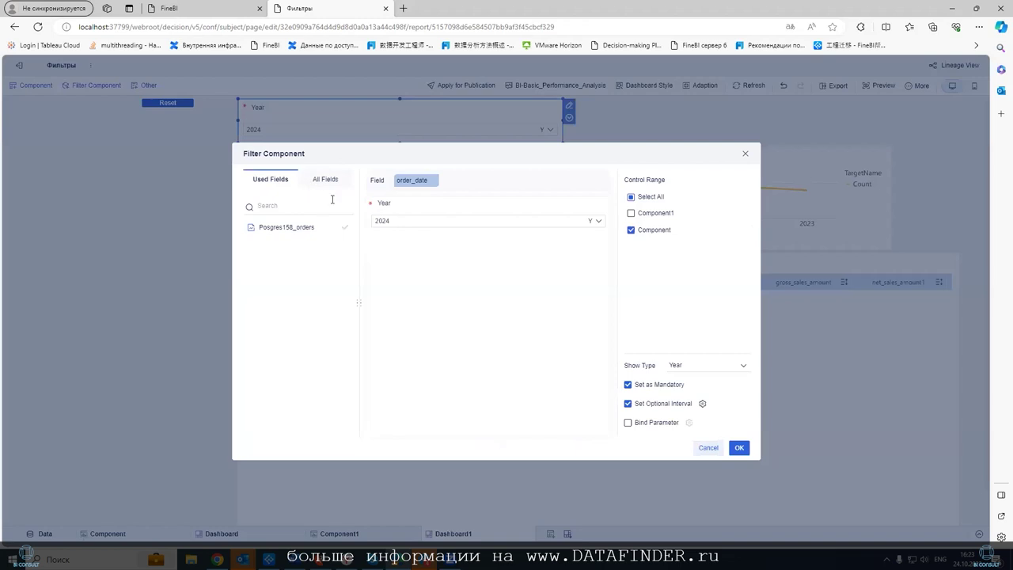
{"action": "left_click", "coordinate": [414, 220]}
{"action": "left_click", "coordinate": [378, 257]}
{"action": "left_click", "coordinate": [397, 307]}
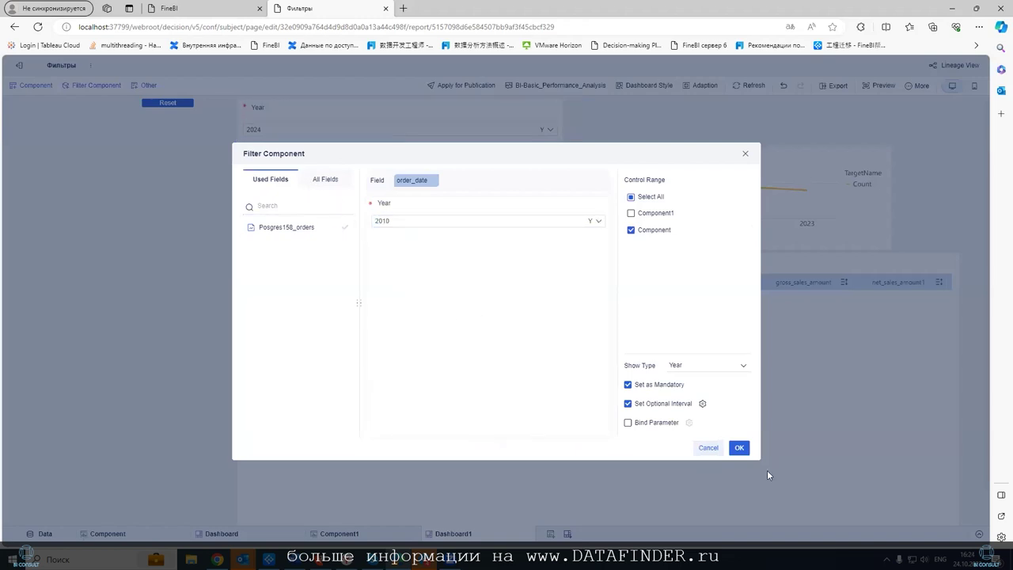
{"action": "left_click", "coordinate": [739, 447]}
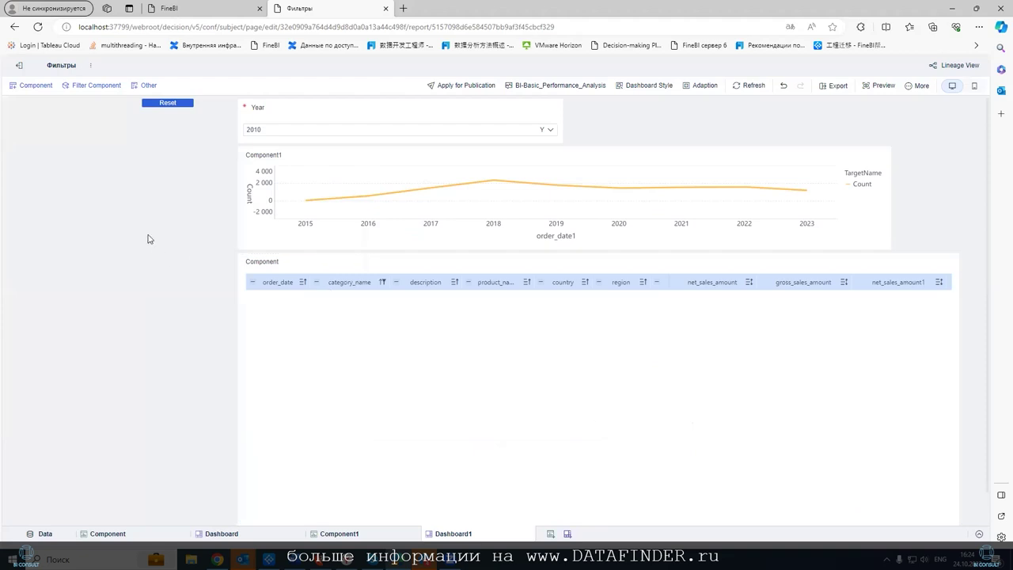
- Restrict the Year filter's optional interval to start at 2015 and end at the current year
{"action": "left_click", "coordinate": [409, 111]}
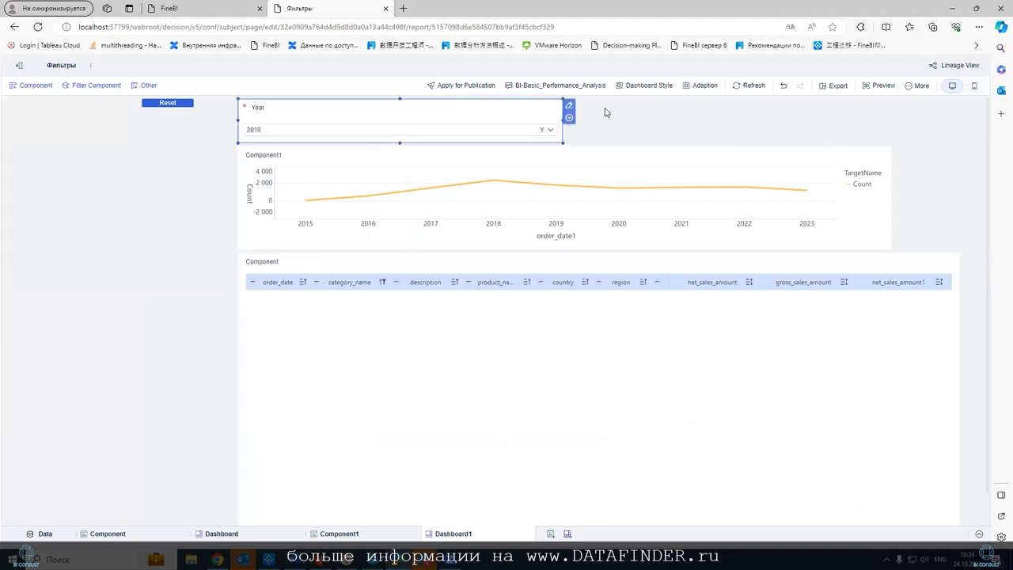
{"action": "left_click", "coordinate": [568, 105]}
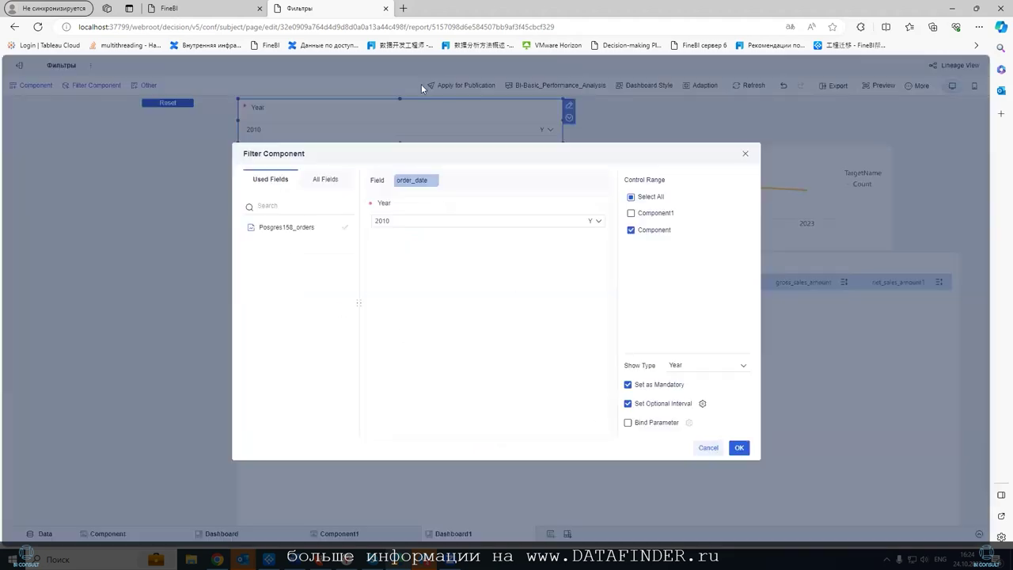
{"action": "left_click", "coordinate": [700, 403]}
{"action": "left_click", "coordinate": [586, 444]}
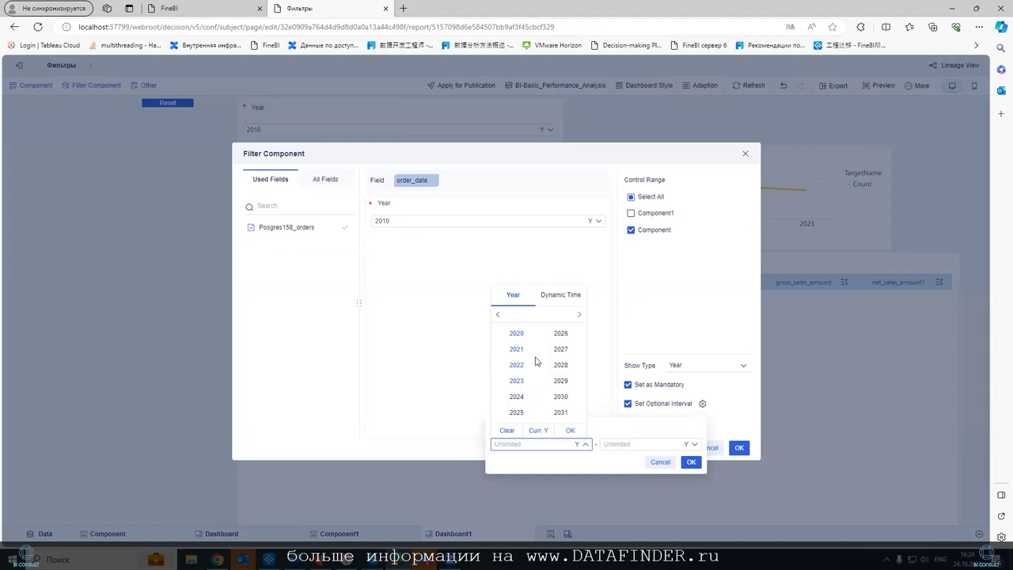
{"action": "left_click", "coordinate": [497, 314]}
{"action": "left_click", "coordinate": [560, 349]}
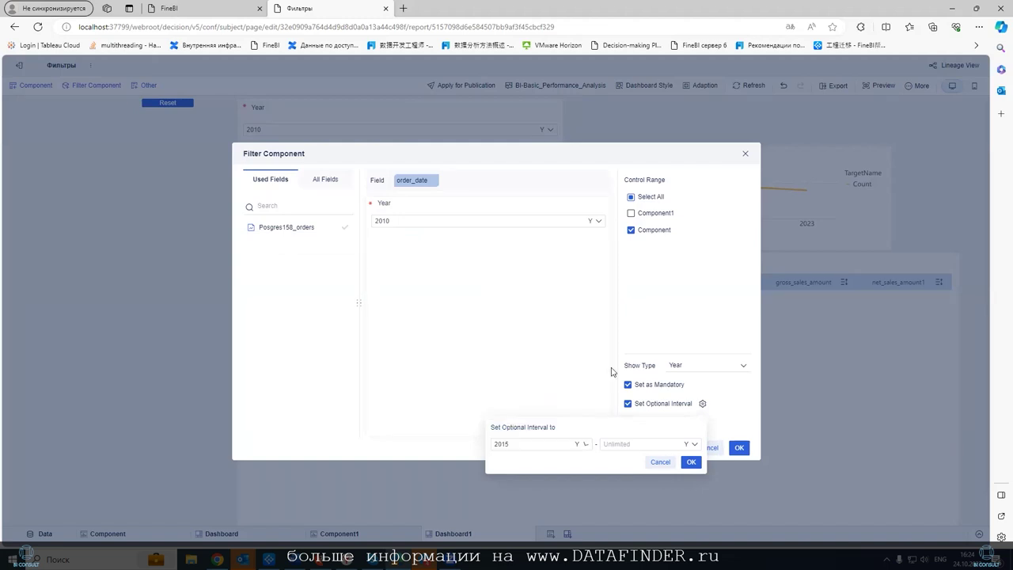
{"action": "left_click", "coordinate": [694, 443]}
{"action": "left_click", "coordinate": [647, 433]}
{"action": "left_click", "coordinate": [690, 461]}
- Set the Year filter's default value to 2023 and apply the filter settings
{"action": "left_click", "coordinate": [376, 220]}
{"action": "left_click", "coordinate": [397, 322]}
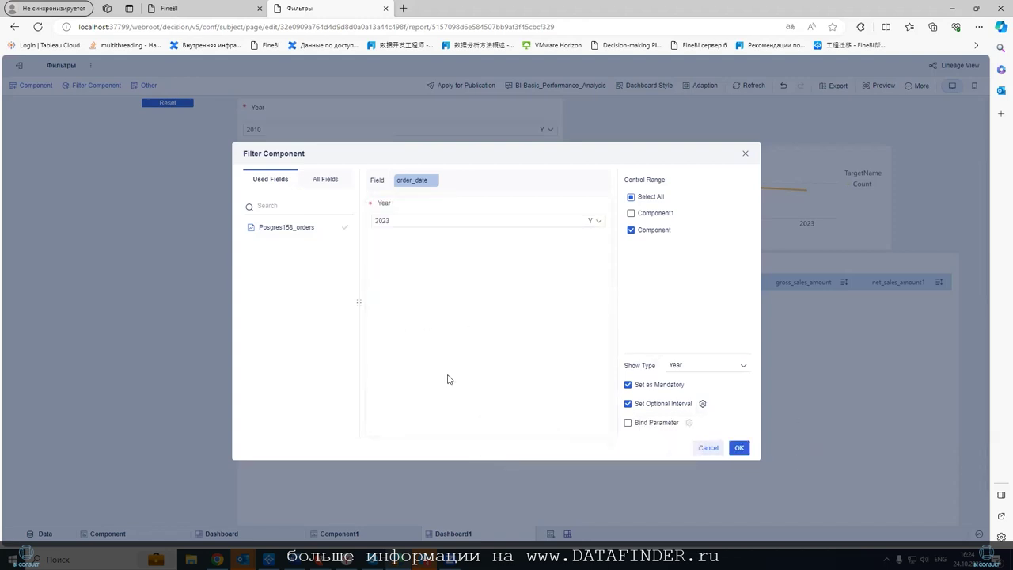
{"action": "left_click", "coordinate": [736, 447]}
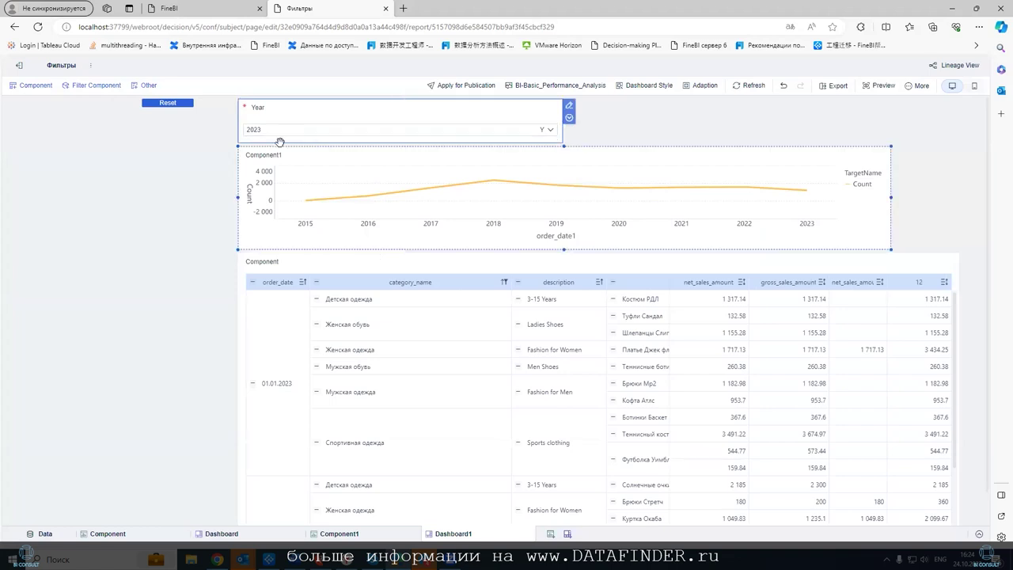
- Select 2016 in the dashboard's Year filter and check which years can be chosen within the interval
{"action": "left_click", "coordinate": [443, 131]}
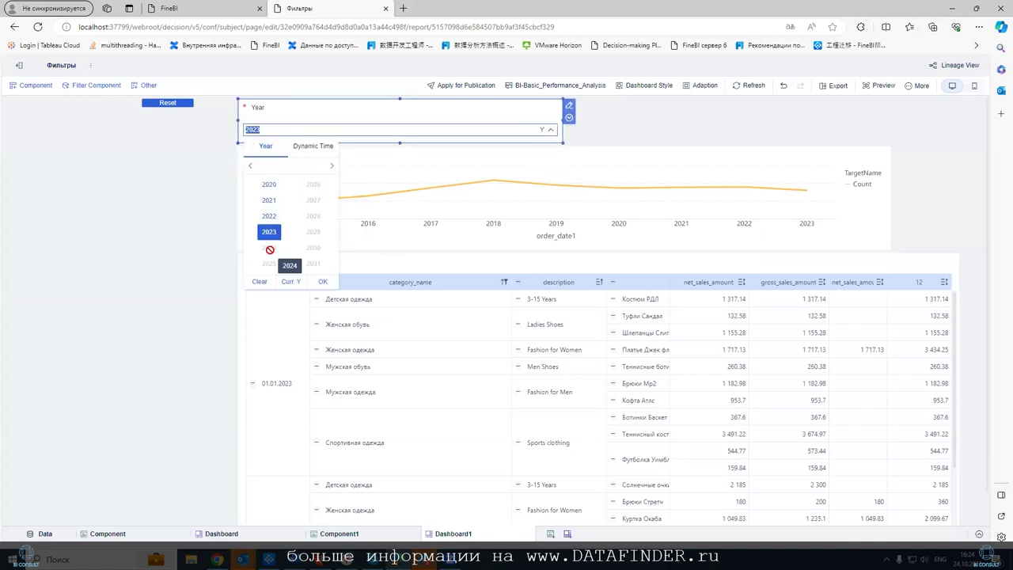
{"action": "left_click", "coordinate": [247, 169]}
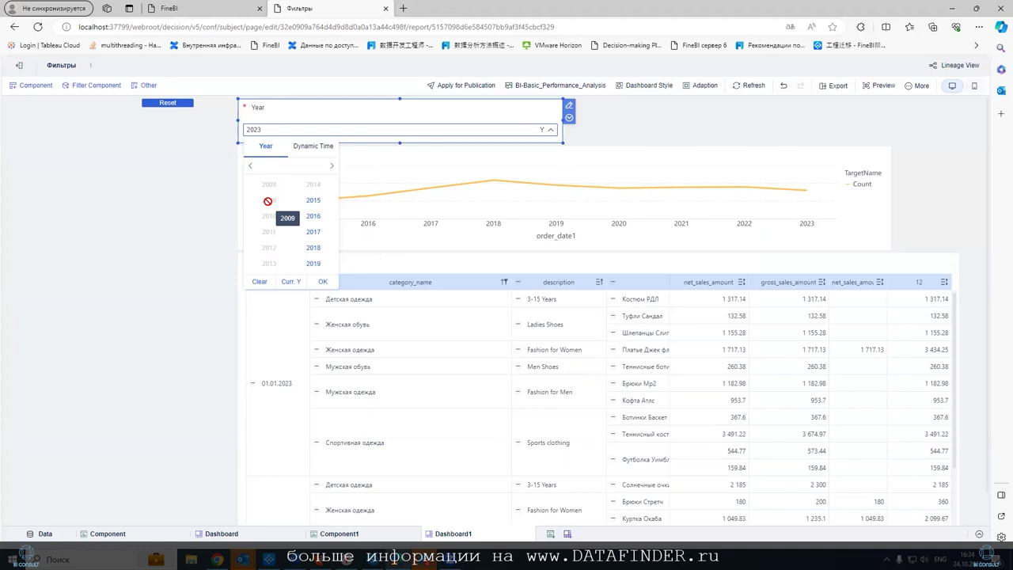
{"action": "left_click", "coordinate": [313, 216]}
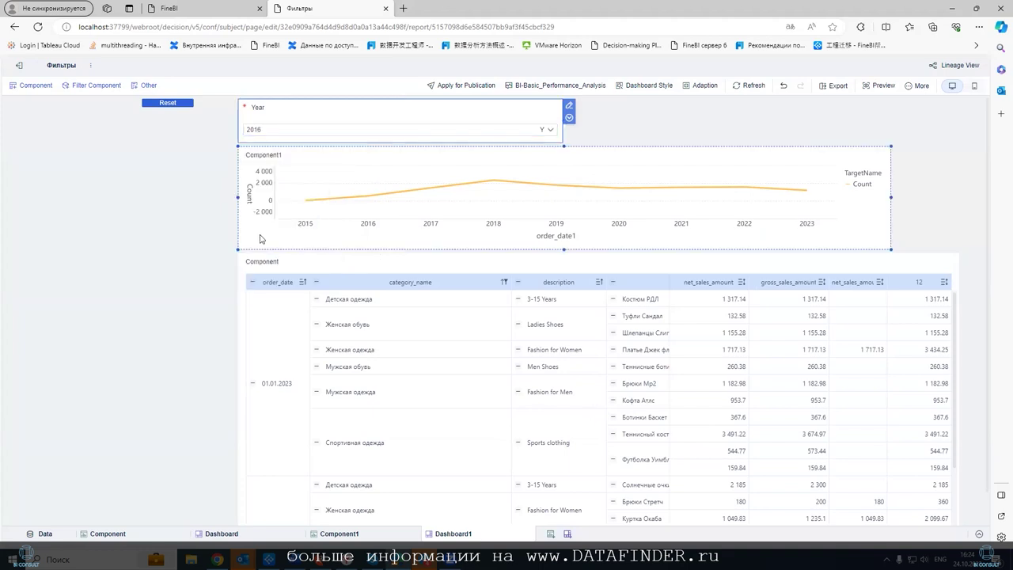
{"action": "left_click", "coordinate": [352, 129]}
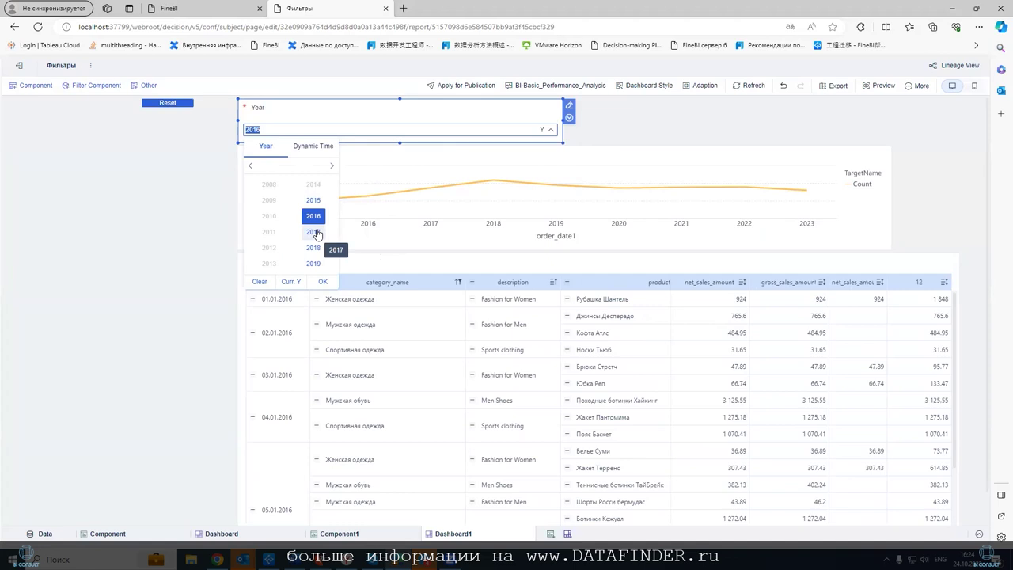
{"action": "left_click", "coordinate": [431, 110]}
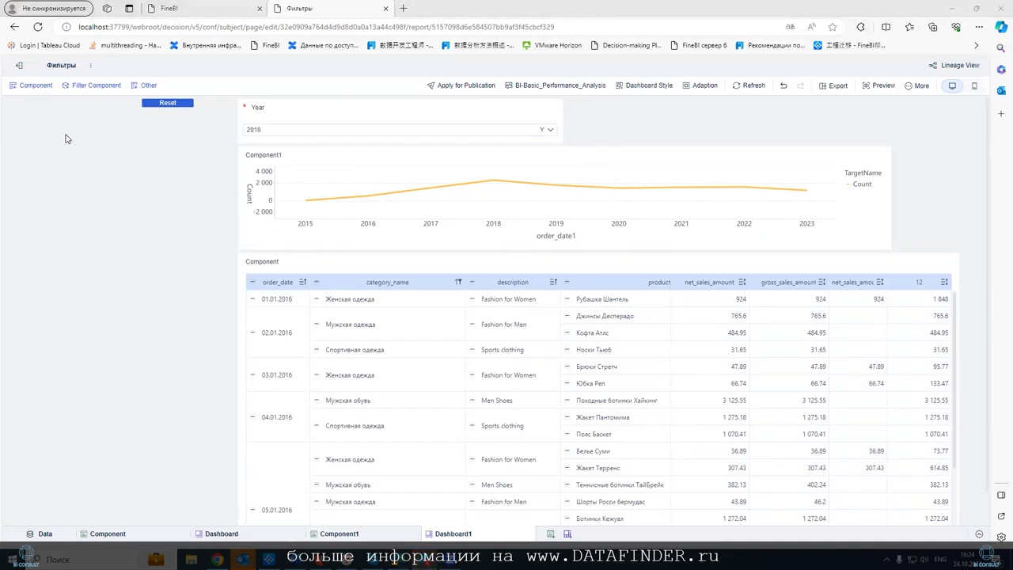
- Try to bind a parameter to the Year filter, checking the widget parameter list and applying the settings
{"action": "left_click", "coordinate": [279, 100]}
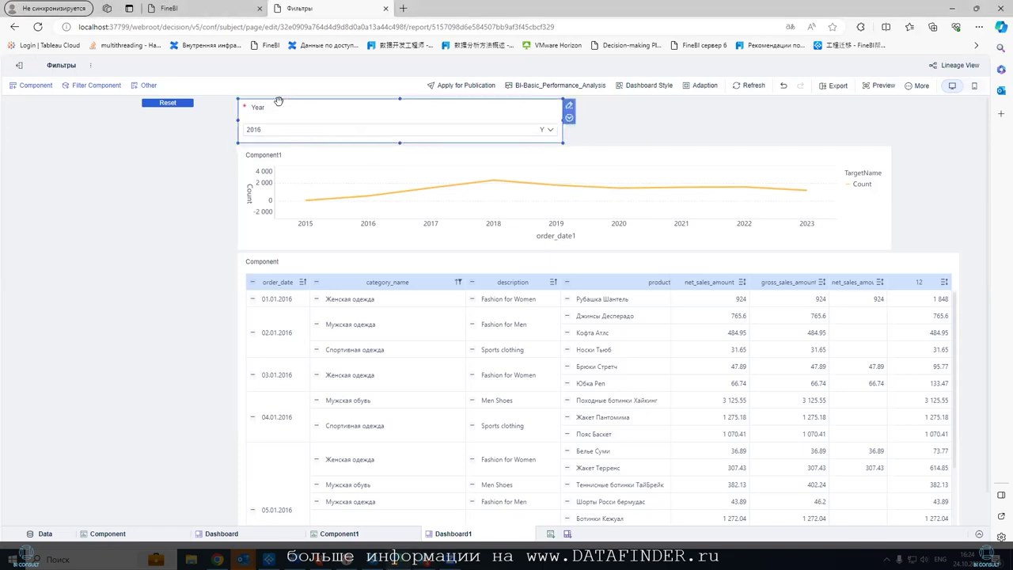
{"action": "left_click", "coordinate": [568, 108]}
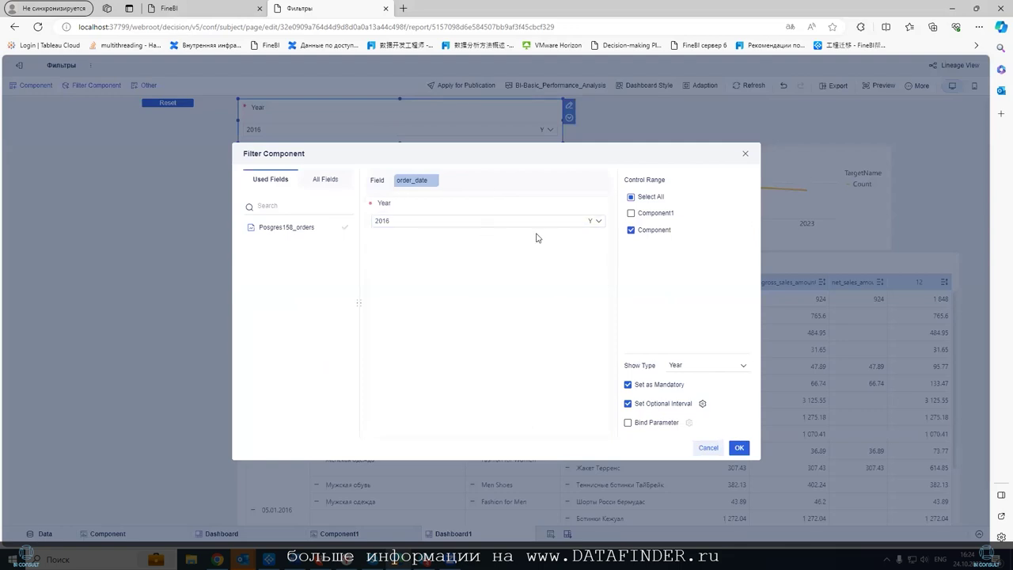
{"action": "left_click", "coordinate": [627, 422]}
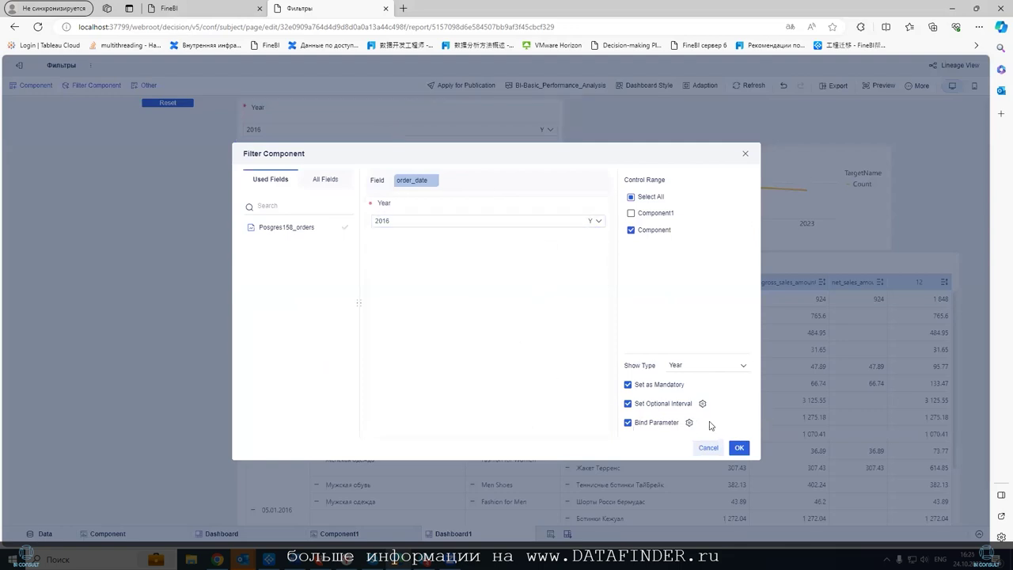
{"action": "left_click", "coordinate": [689, 424]}
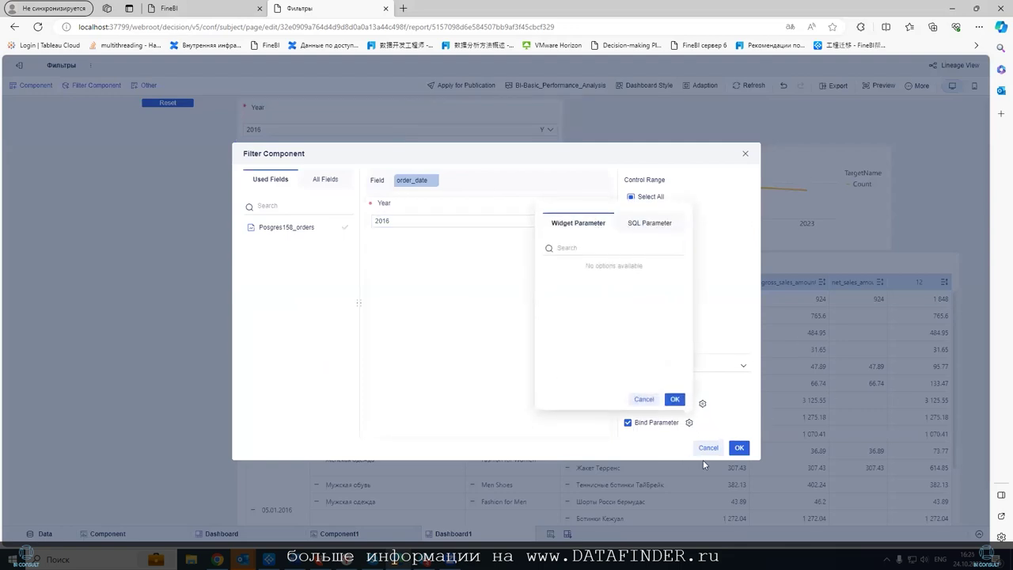
{"action": "left_click", "coordinate": [739, 448]}
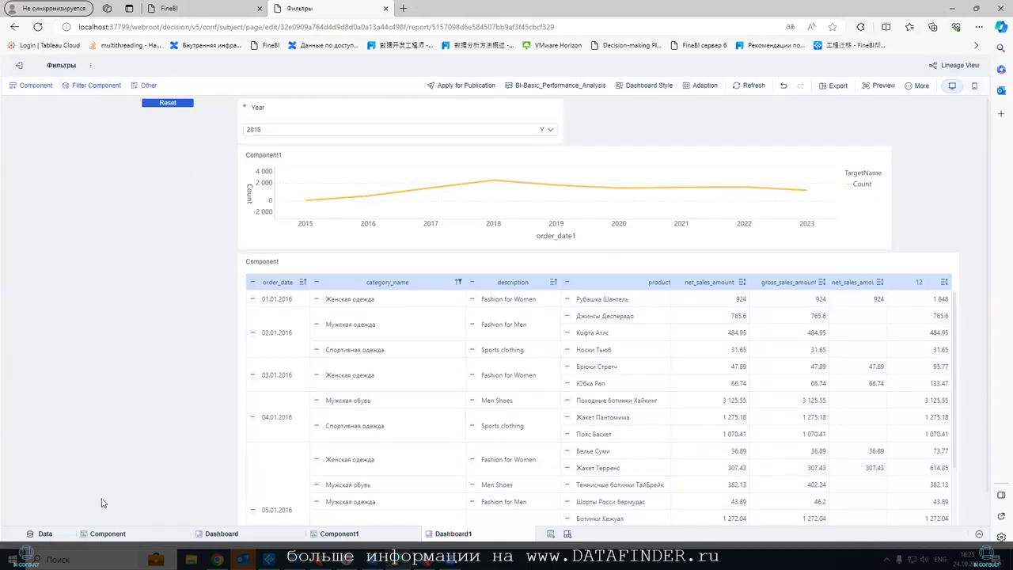
- Add a Value-type parameter named Yearnum with a default value in the Component table
{"action": "left_click", "coordinate": [119, 534]}
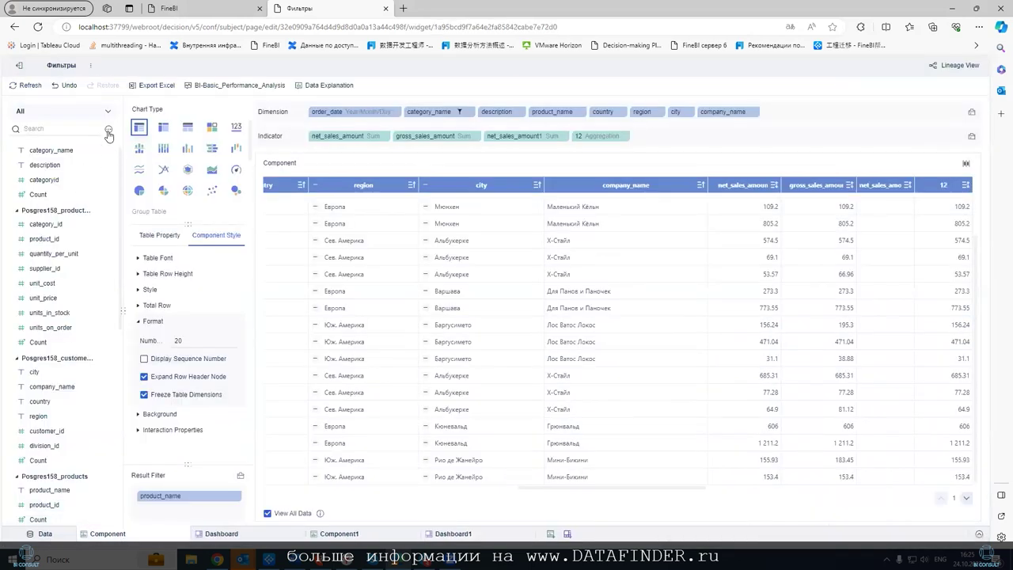
{"action": "left_click", "coordinate": [109, 131]}
{"action": "left_click", "coordinate": [132, 163]}
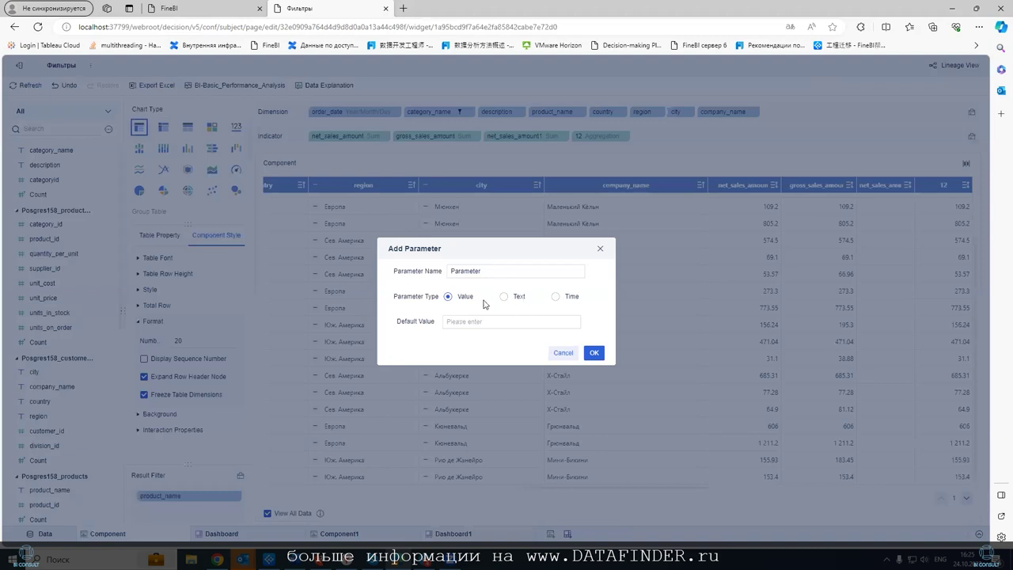
{"action": "type", "text": "202"}
{"action": "double_click", "coordinate": [459, 272]}
{"action": "type", "text": "Yearnum"}
{"action": "left_click", "coordinate": [593, 353]}
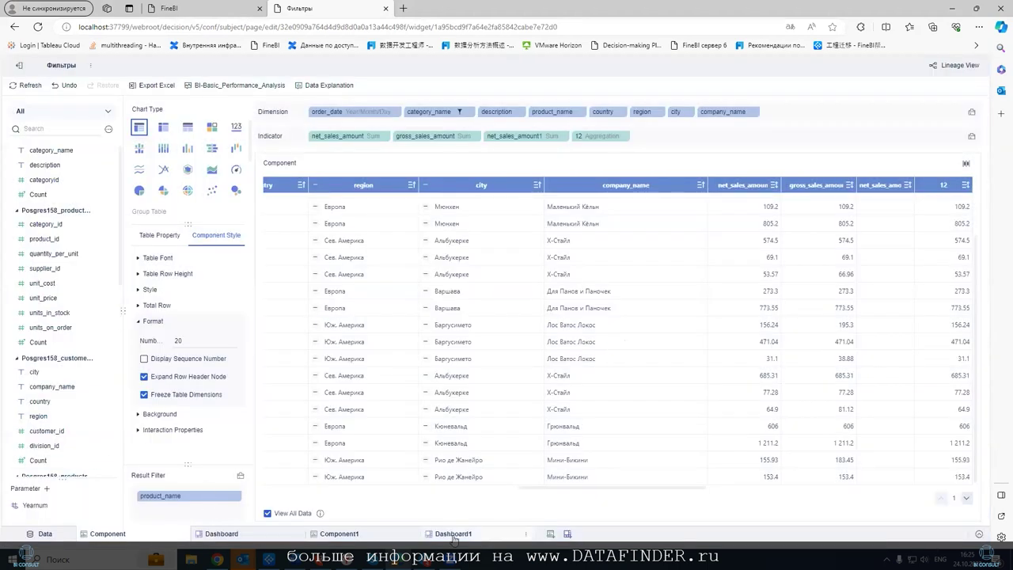
- Try to bind the new Yearnum parameter to Dashboard1's Year filter as a widget parameter
{"action": "left_click", "coordinate": [451, 533]}
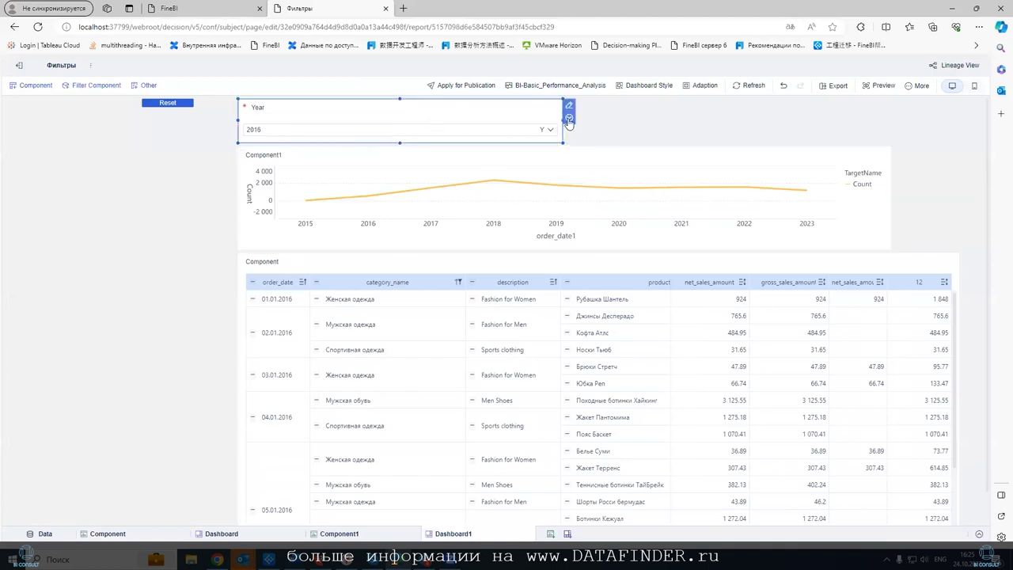
{"action": "left_click", "coordinate": [568, 105]}
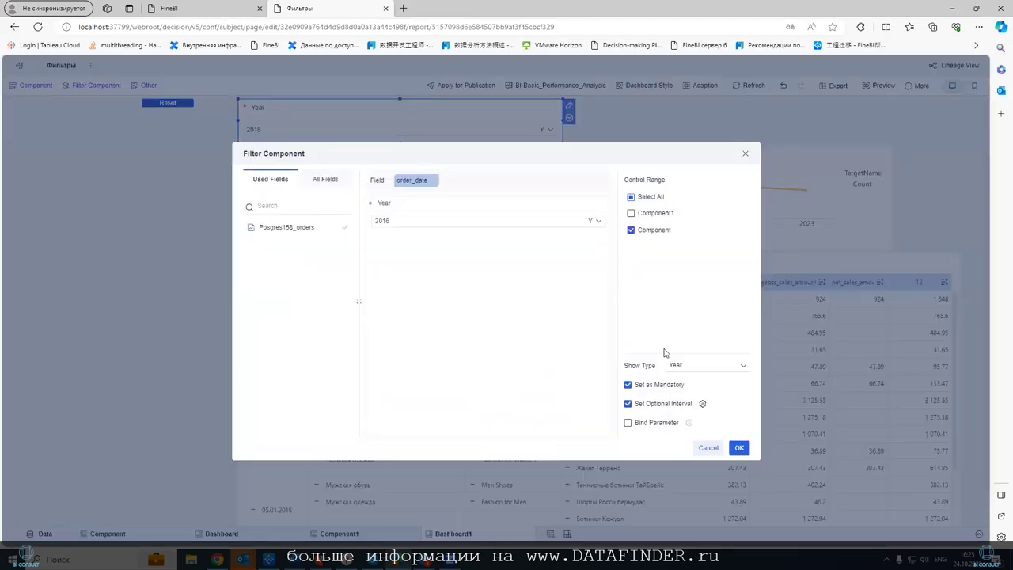
{"action": "left_click", "coordinate": [642, 422]}
{"action": "left_click", "coordinate": [688, 422]}
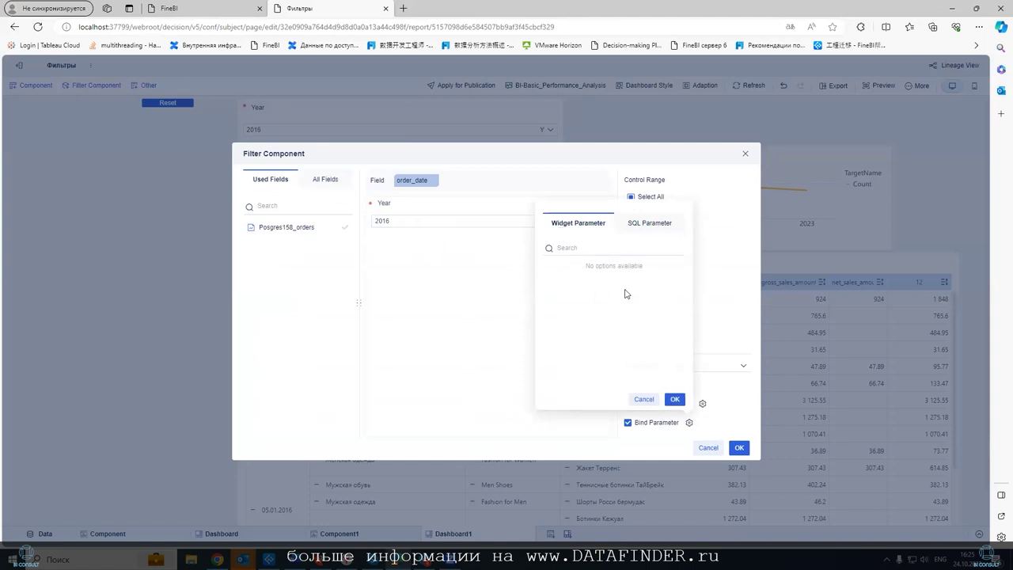
{"action": "left_click", "coordinate": [673, 398]}
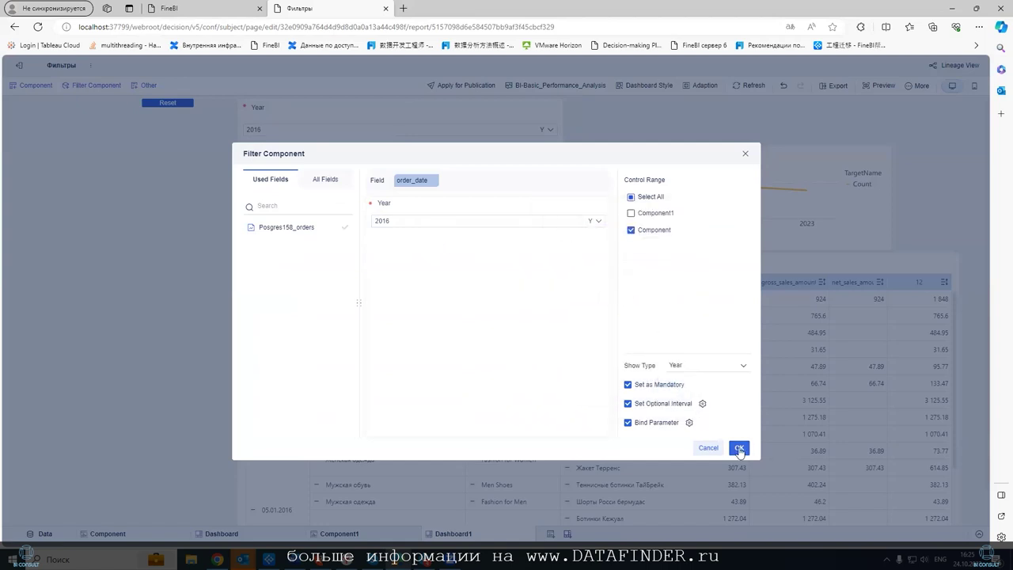
{"action": "left_click", "coordinate": [739, 449]}
- Begin a second parameter in the Component table, of type Time and named Year
{"action": "left_click", "coordinate": [24, 535]}
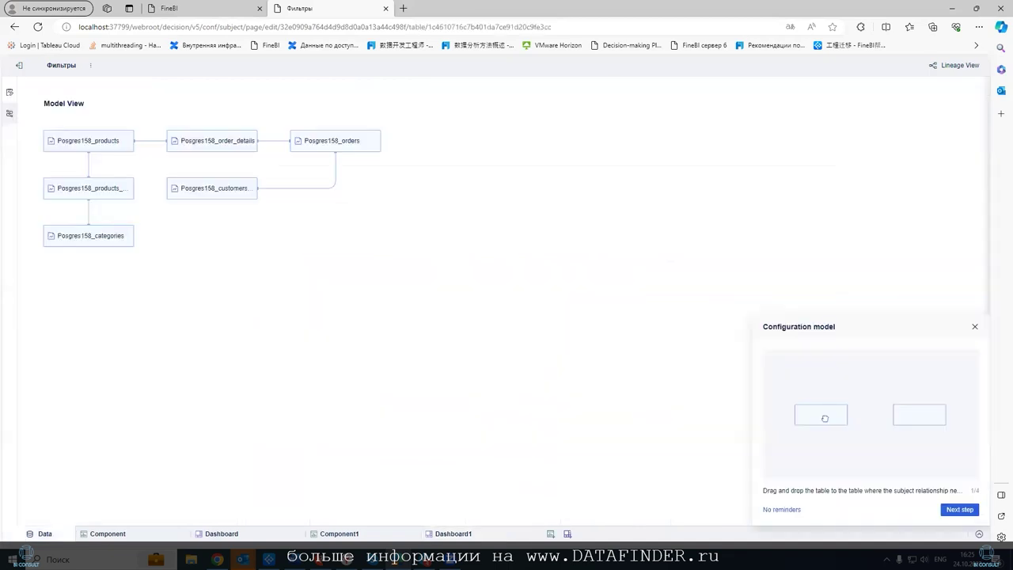
{"action": "left_click", "coordinate": [123, 536]}
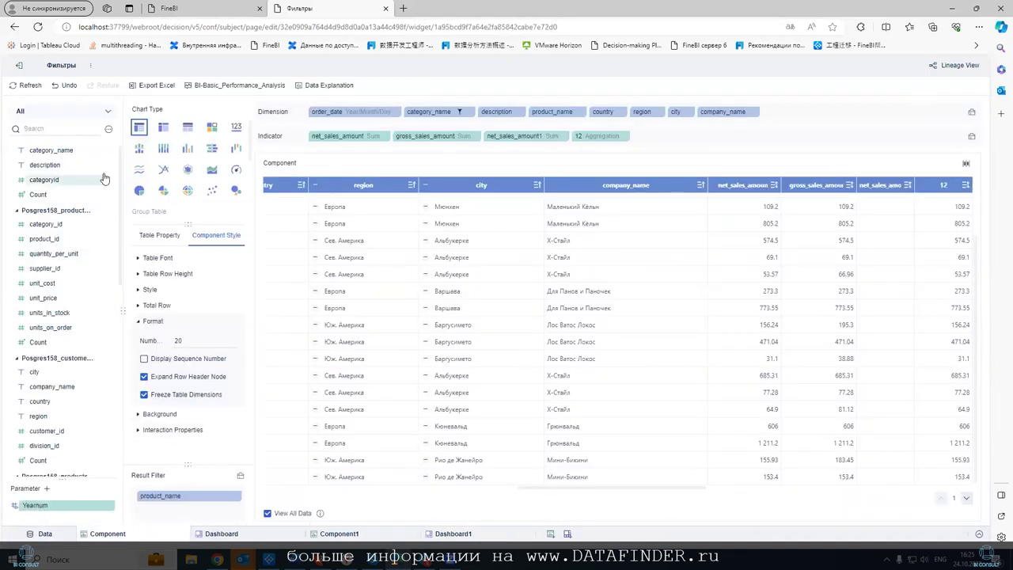
{"action": "left_click", "coordinate": [108, 129]}
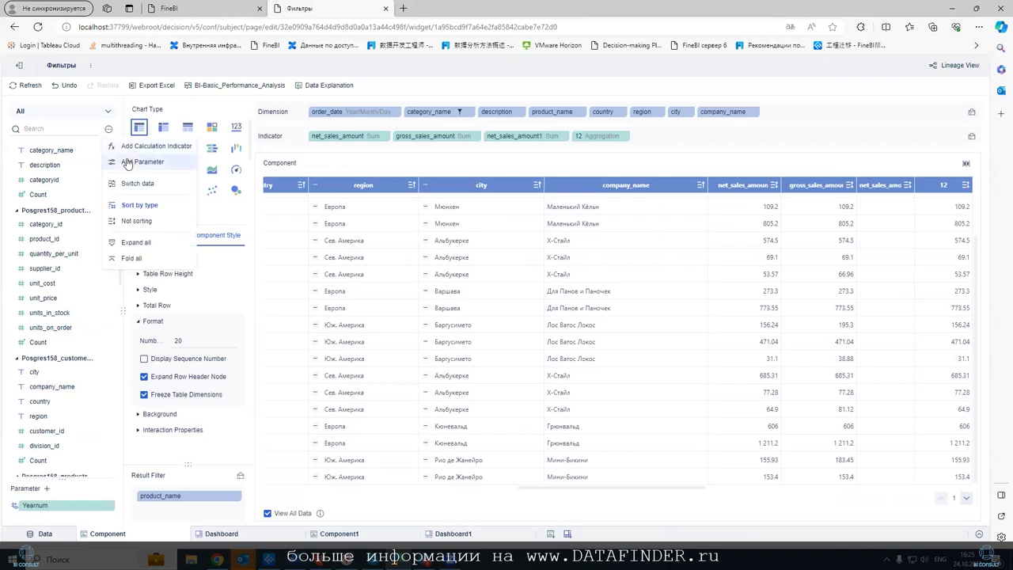
{"action": "left_click", "coordinate": [133, 161]}
{"action": "left_click", "coordinate": [557, 298]}
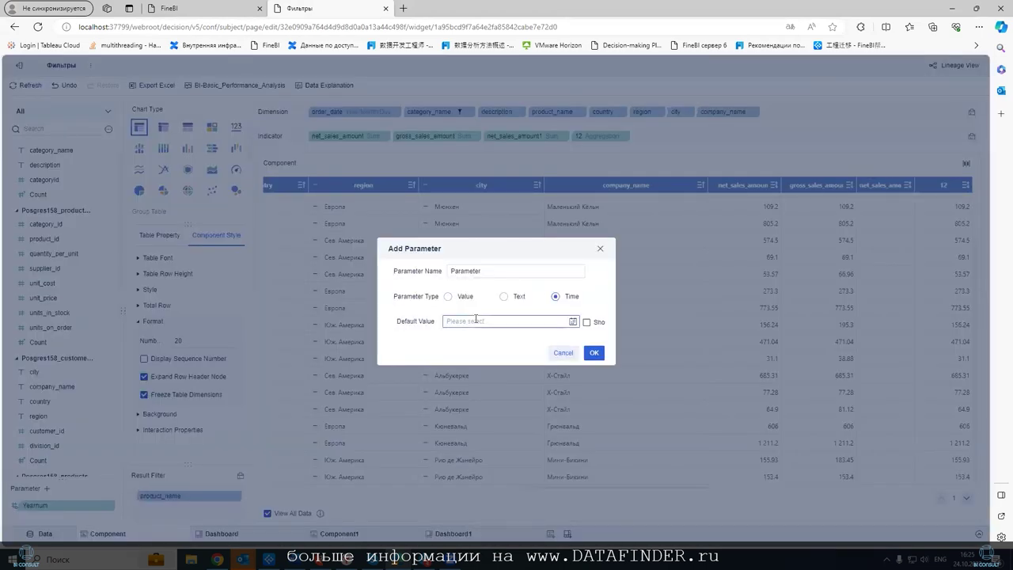
{"action": "double_click", "coordinate": [510, 273]}
{"action": "type", "text": "Ye"}
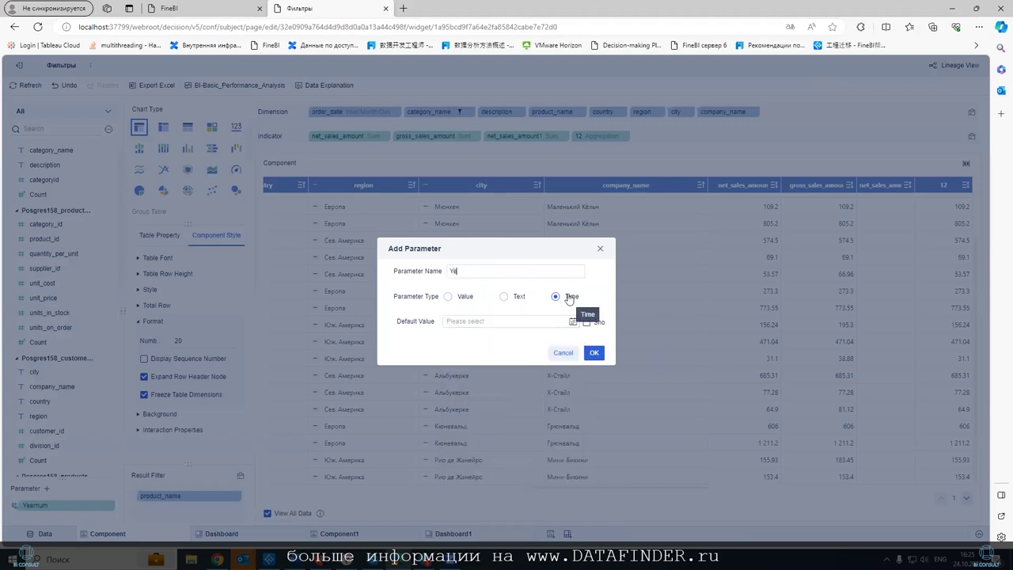
- Set the Year parameter's default value to 2023-10-31 without showing time, and create the parameter
{"action": "left_click", "coordinate": [506, 321]}
{"action": "type", "text": "2023-"}
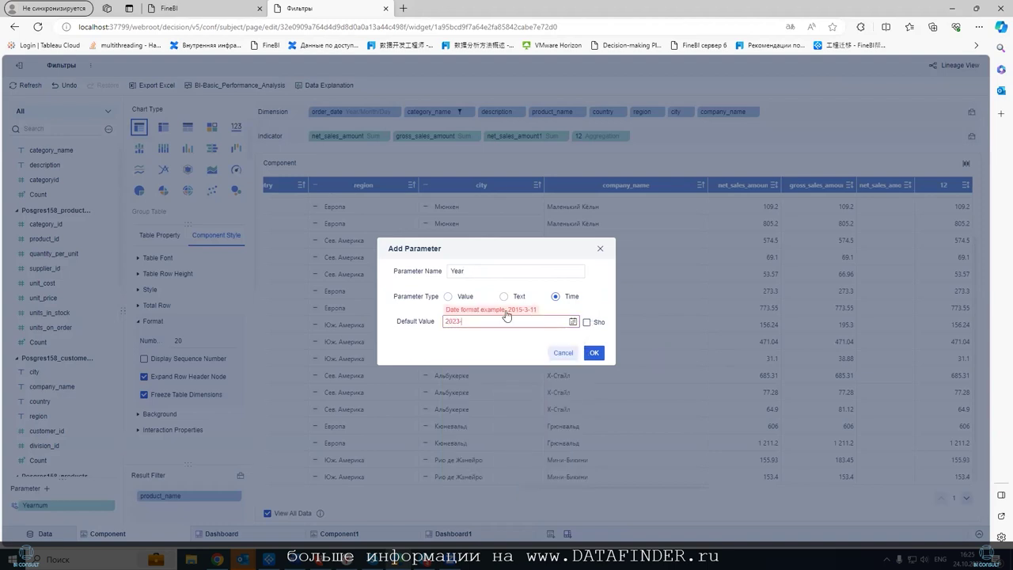
{"action": "left_click", "coordinate": [572, 322]}
{"action": "left_click", "coordinate": [591, 329]}
{"action": "left_click", "coordinate": [586, 322]}
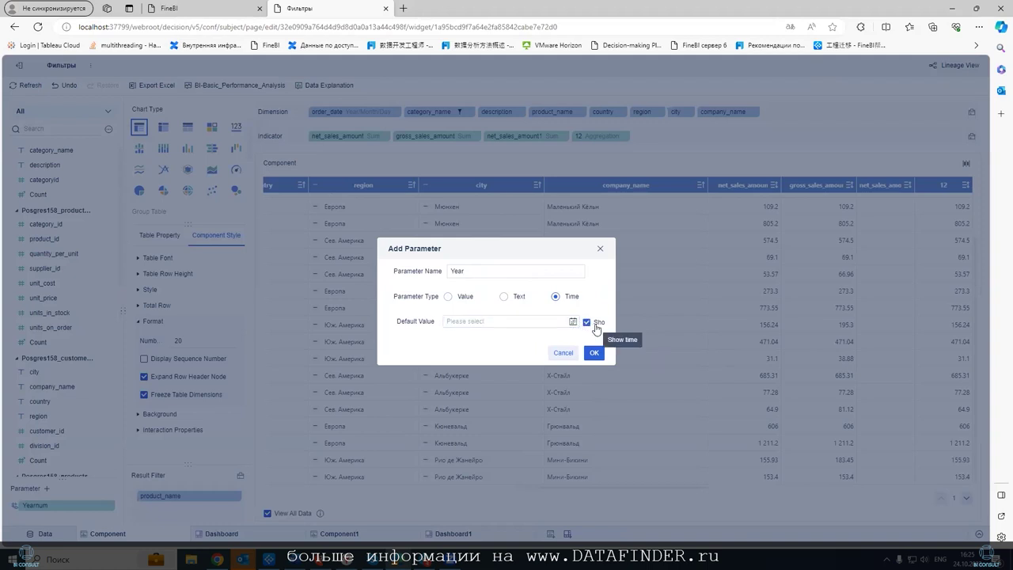
{"action": "left_click", "coordinate": [587, 322]}
{"action": "left_click", "coordinate": [572, 323]}
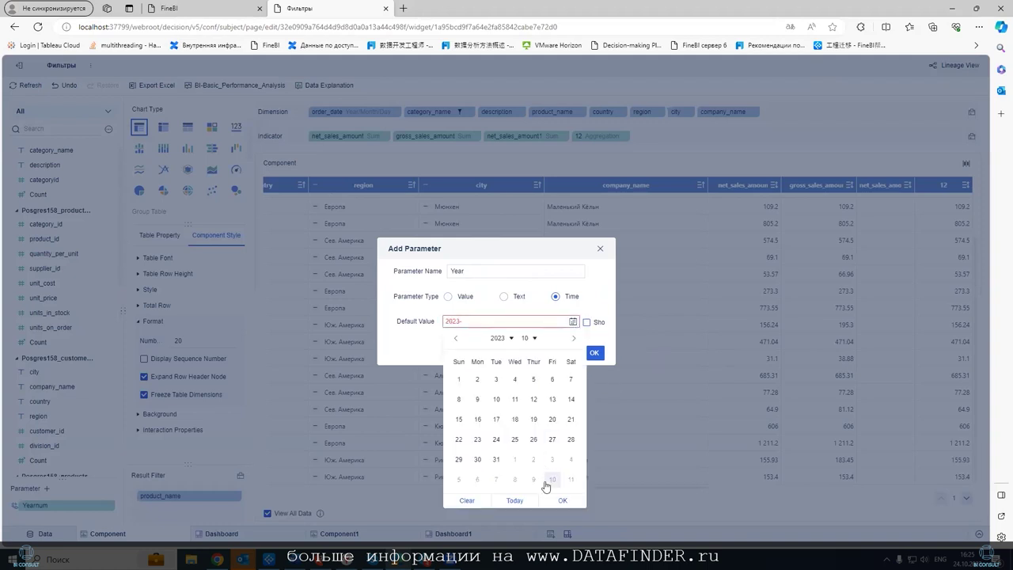
{"action": "left_click", "coordinate": [496, 460]}
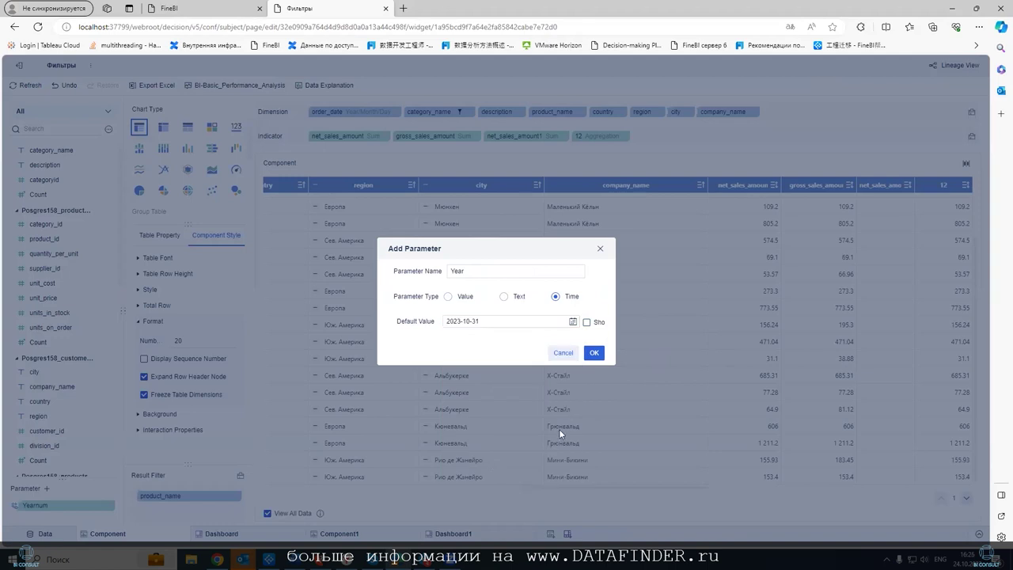
{"action": "left_click", "coordinate": [593, 353]}
- Bind the Year widget parameter to the Year filter component on Dashboard1
{"action": "left_click", "coordinate": [442, 535]}
{"action": "left_click", "coordinate": [411, 116]}
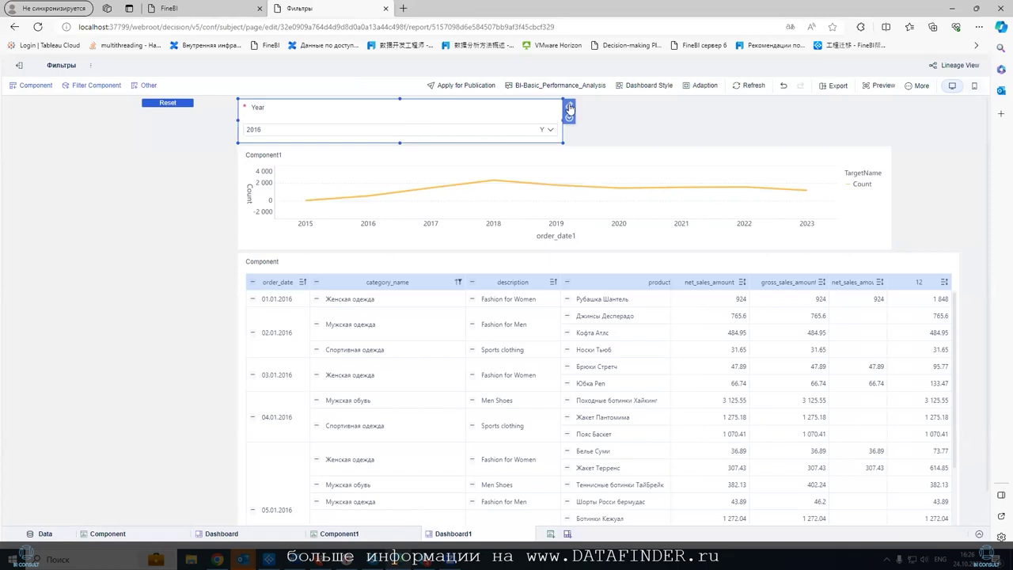
{"action": "left_click", "coordinate": [568, 105]}
{"action": "left_click", "coordinate": [653, 423]}
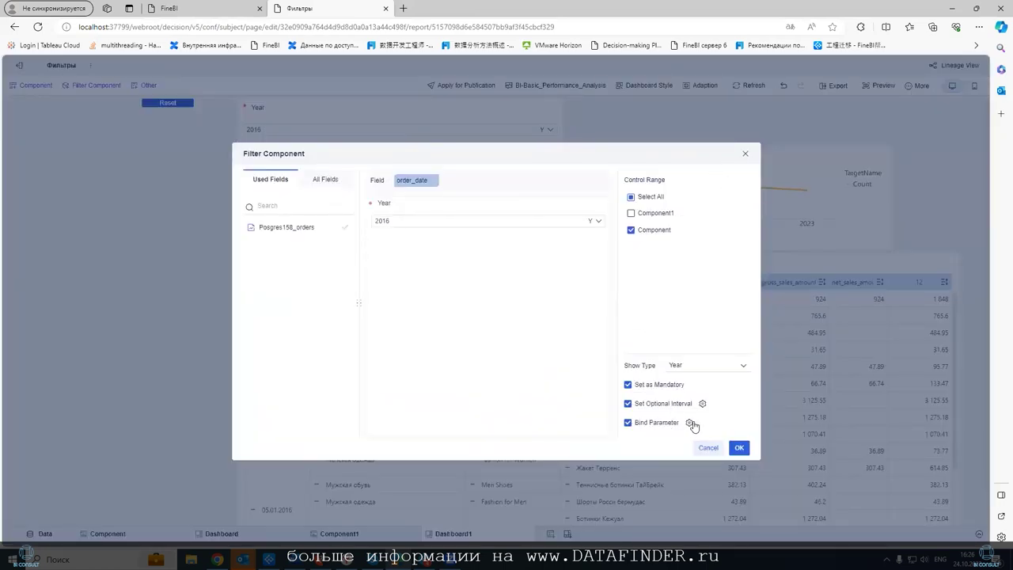
{"action": "left_click", "coordinate": [689, 424]}
{"action": "left_click", "coordinate": [549, 269]}
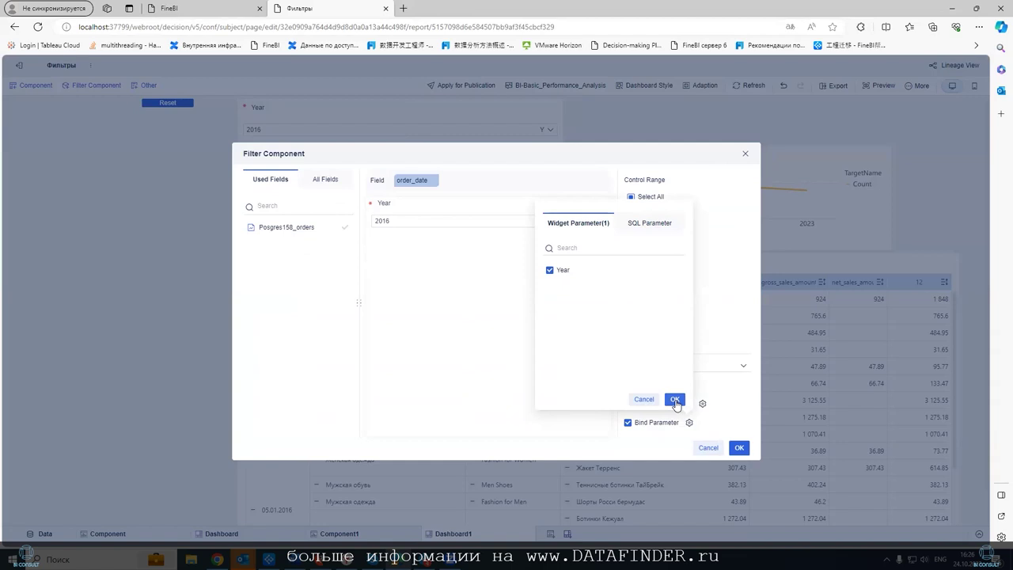
{"action": "left_click", "coordinate": [675, 400]}
- Set the Year filter component's value to 2023
{"action": "left_click", "coordinate": [445, 223]}
{"action": "left_click", "coordinate": [399, 322]}
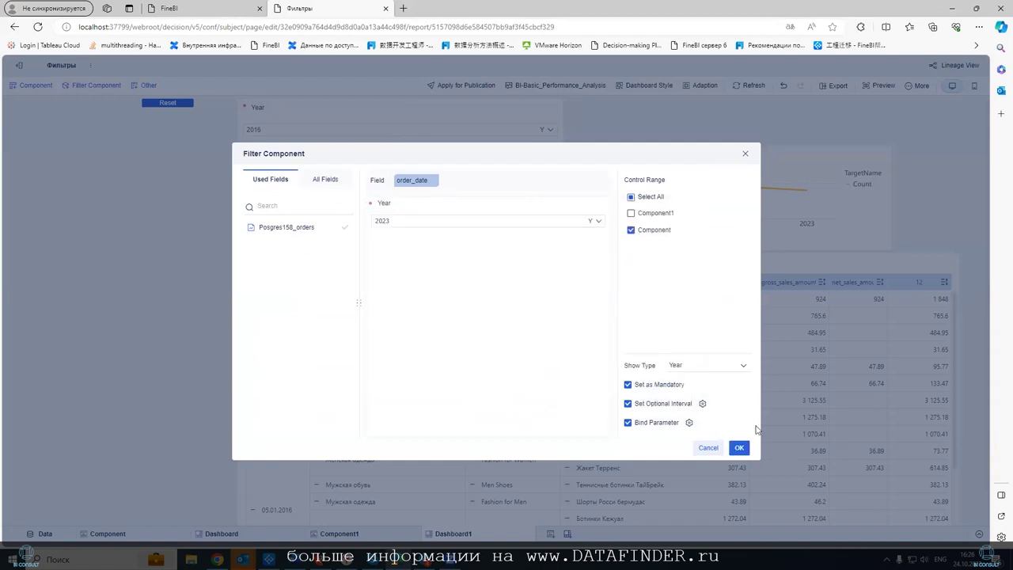
{"action": "left_click", "coordinate": [739, 449]}
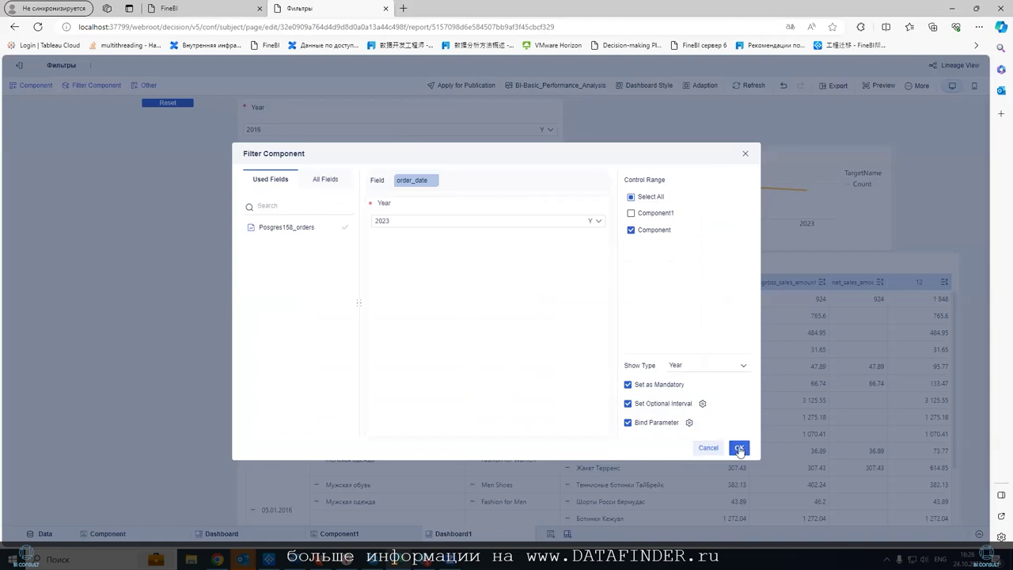
- Check the SQL and widget parameter lists in the Year filter's binding settings, keep Year bound, and apply the filter settings
{"action": "left_click", "coordinate": [688, 422]}
{"action": "left_click", "coordinate": [669, 225]}
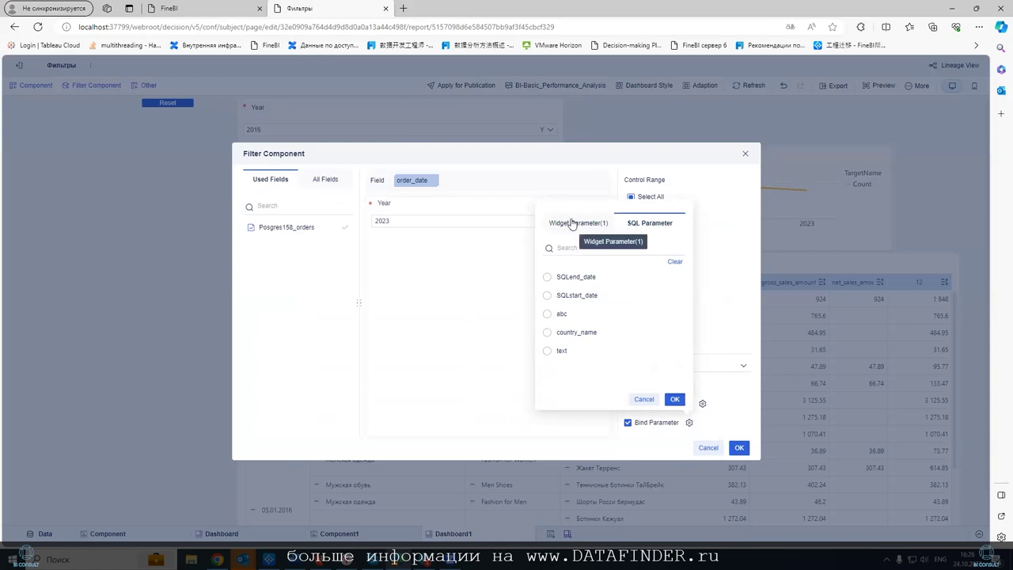
{"action": "left_click", "coordinate": [572, 224]}
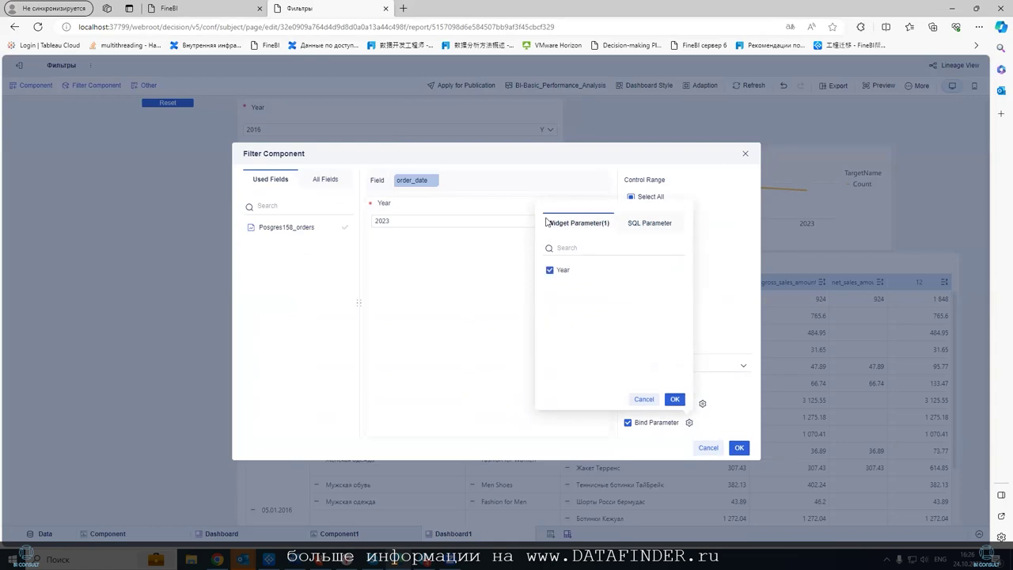
{"action": "left_click", "coordinate": [674, 399]}
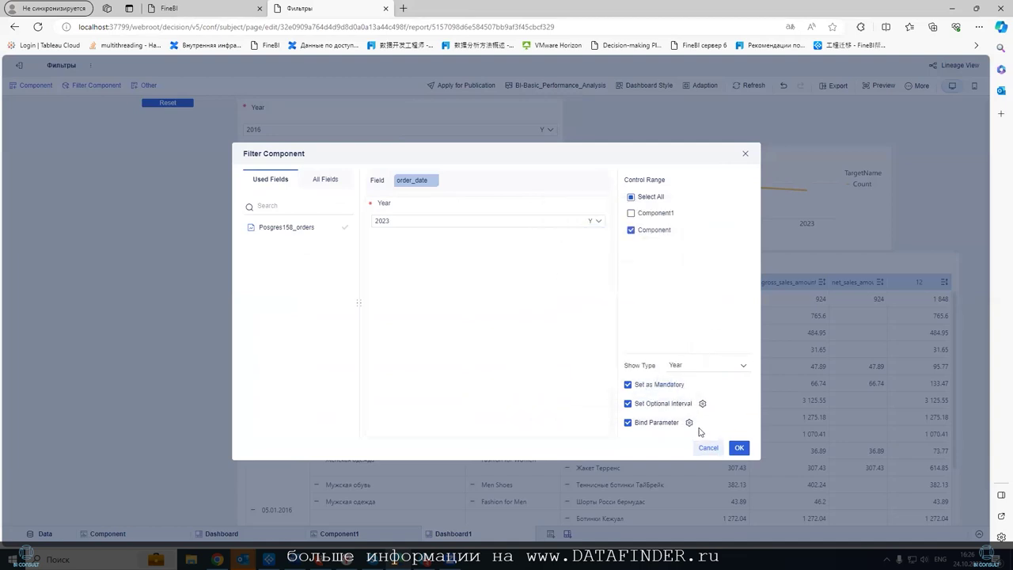
{"action": "left_click", "coordinate": [737, 449]}
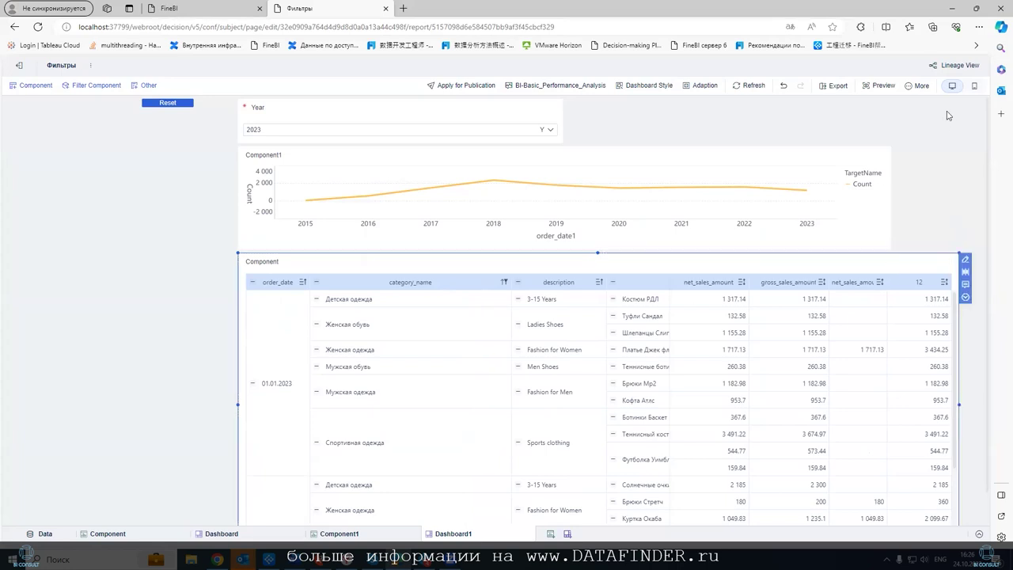
- Preview Dashboard1, examine the filter criteria applied to the Component table, and return to editing the dashboard
{"action": "left_click", "coordinate": [883, 85]}
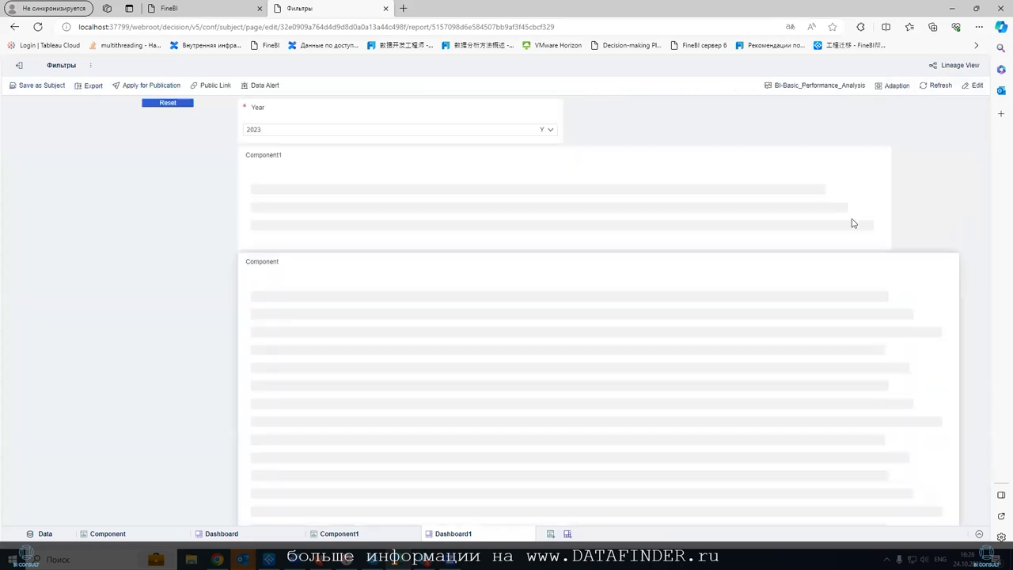
{"action": "left_click", "coordinate": [965, 296]}
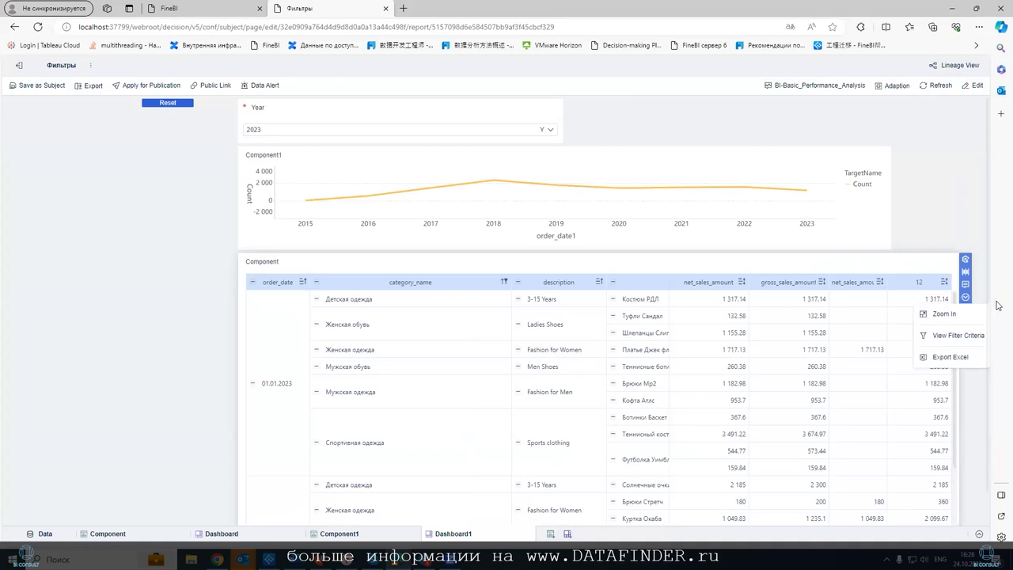
{"action": "left_click", "coordinate": [953, 337]}
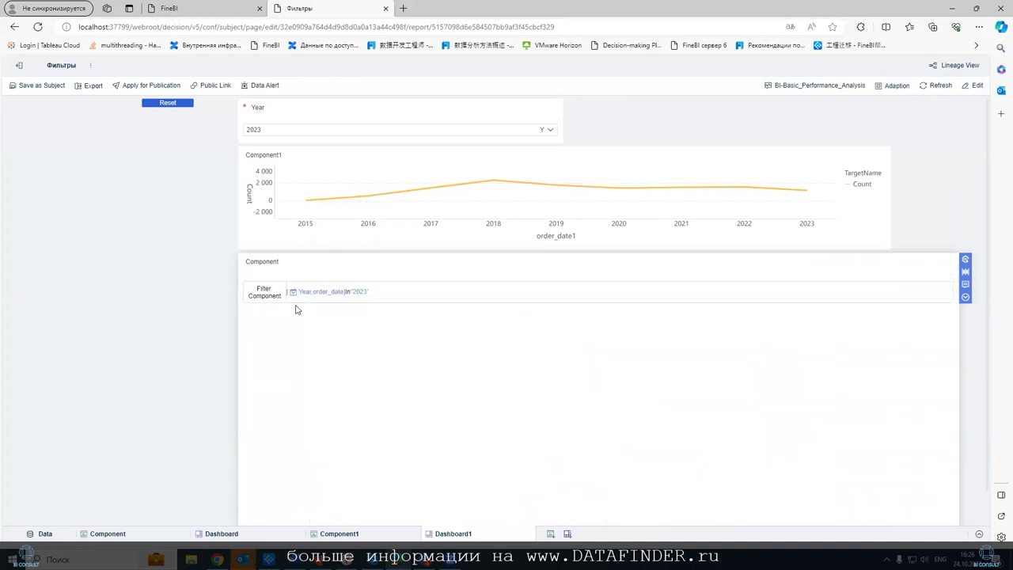
{"action": "left_click_drag", "start_coordinate": [369, 295], "coordinate": [340, 292]}
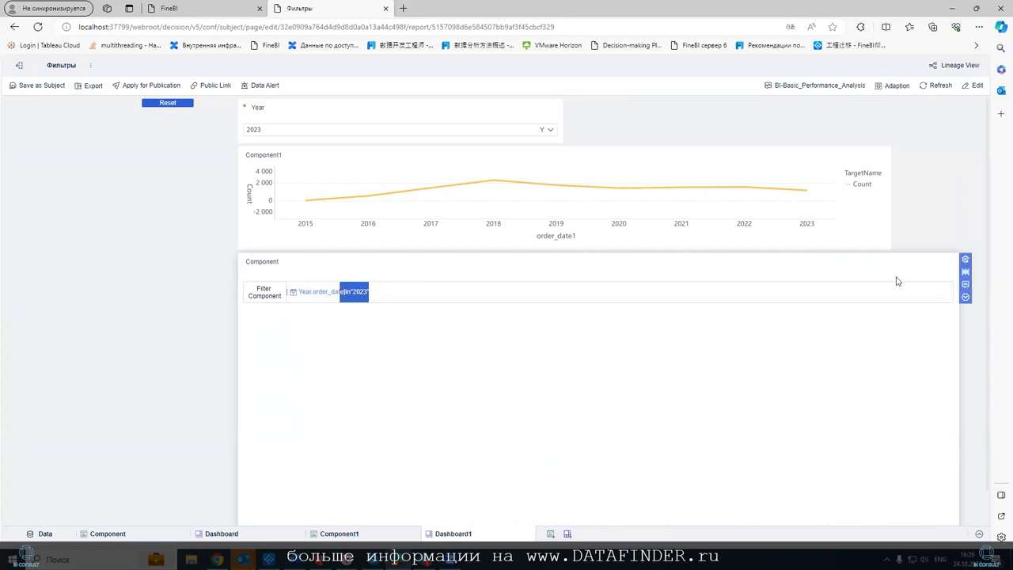
{"action": "left_click", "coordinate": [966, 300]}
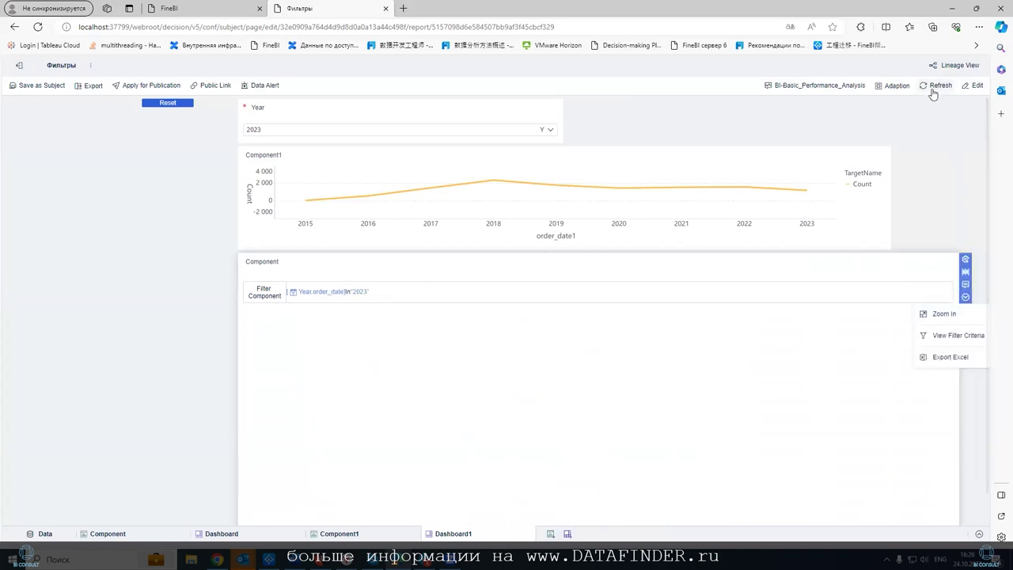
{"action": "left_click", "coordinate": [966, 87]}
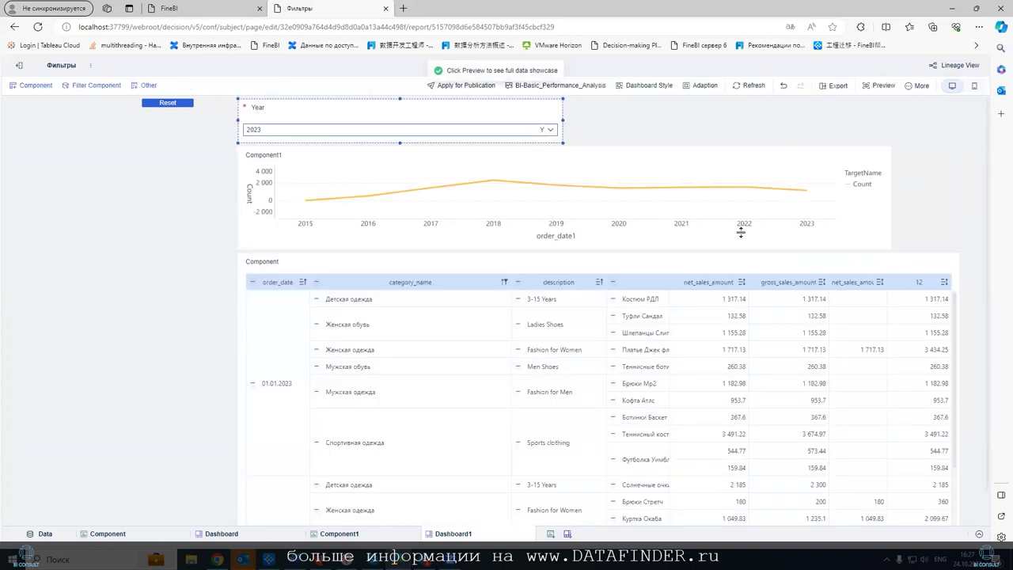
- Review the Year filter component's available show types and year choices, keeping the Year show type and 2023
{"action": "left_click", "coordinate": [568, 105]}
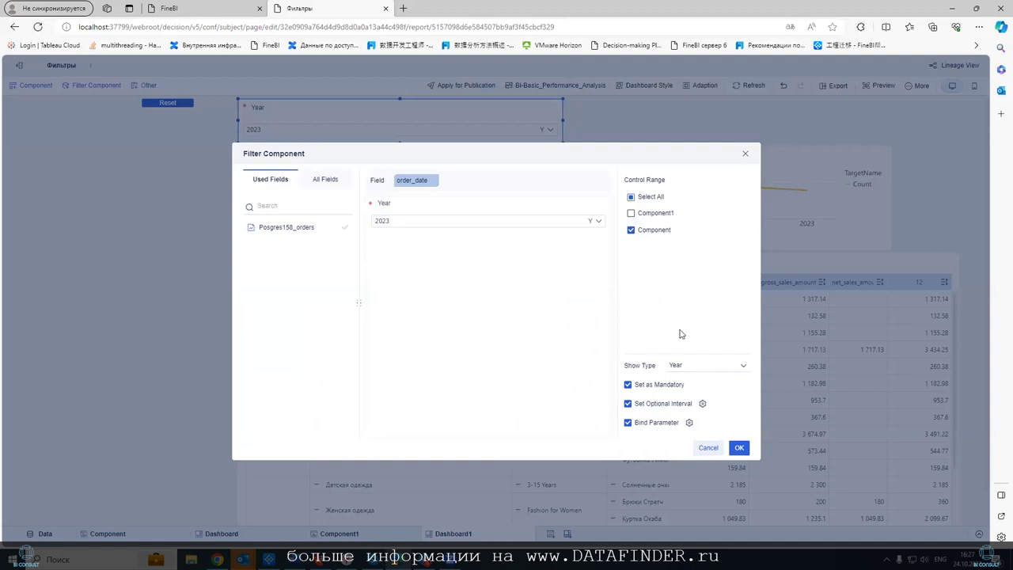
{"action": "left_click", "coordinate": [720, 368]}
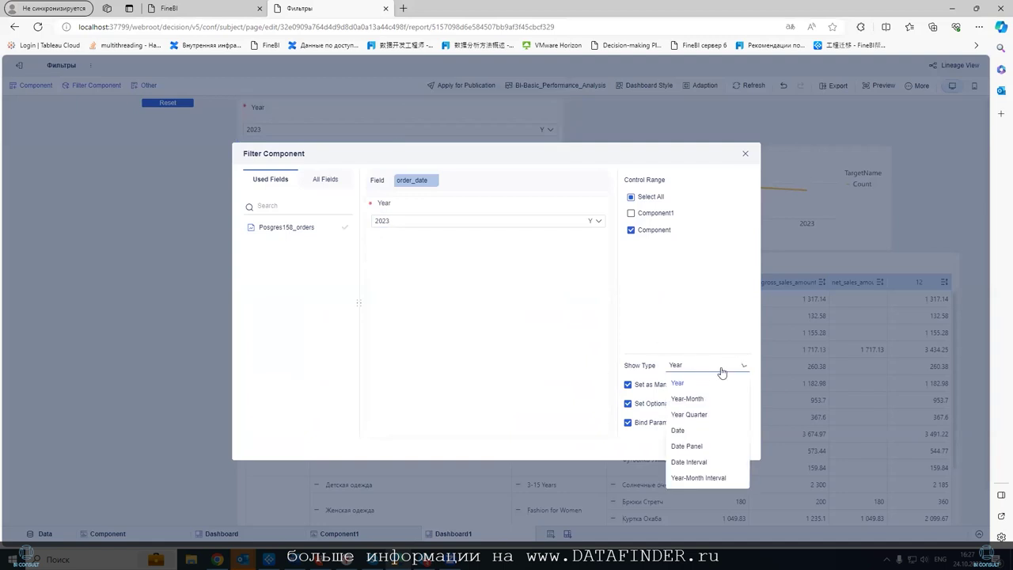
{"action": "left_click", "coordinate": [685, 383]}
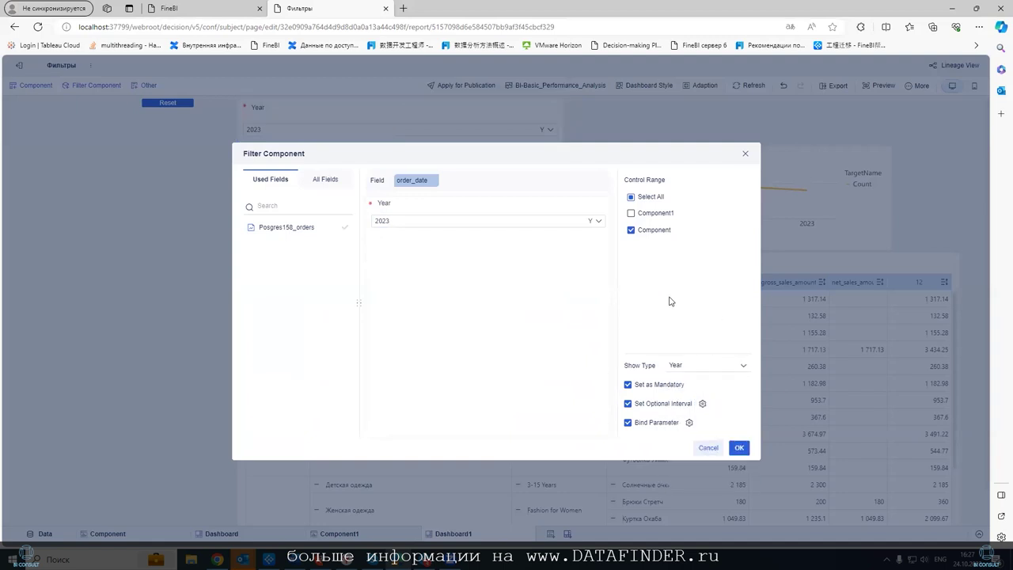
{"action": "left_click", "coordinate": [456, 223]}
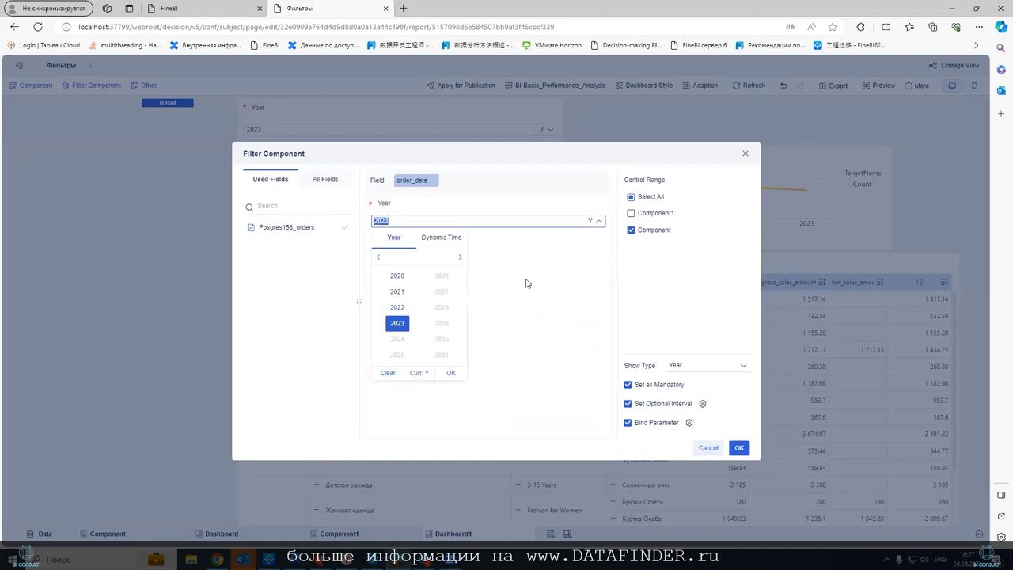
{"action": "left_click", "coordinate": [469, 252]}
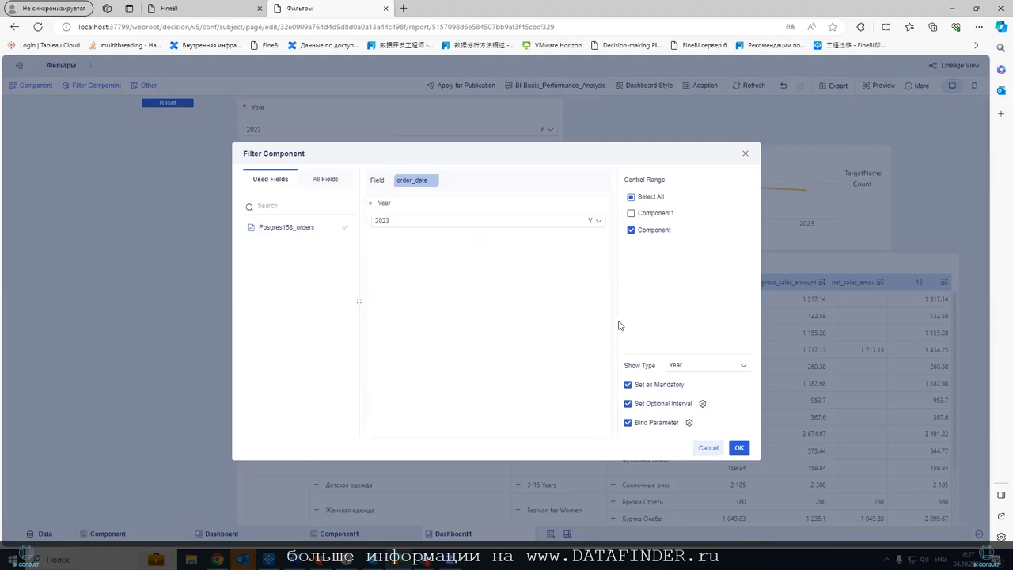
{"action": "left_click", "coordinate": [739, 447]}
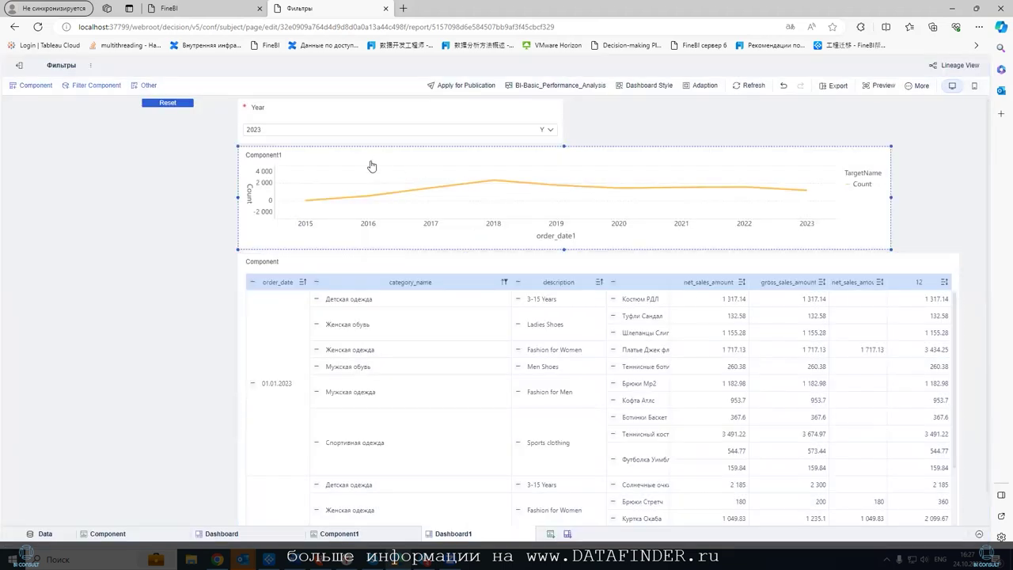
- Duplicate the Component1 line chart as a new component and find the Posgres158_orders fields in the copy
{"action": "left_click", "coordinate": [303, 112]}
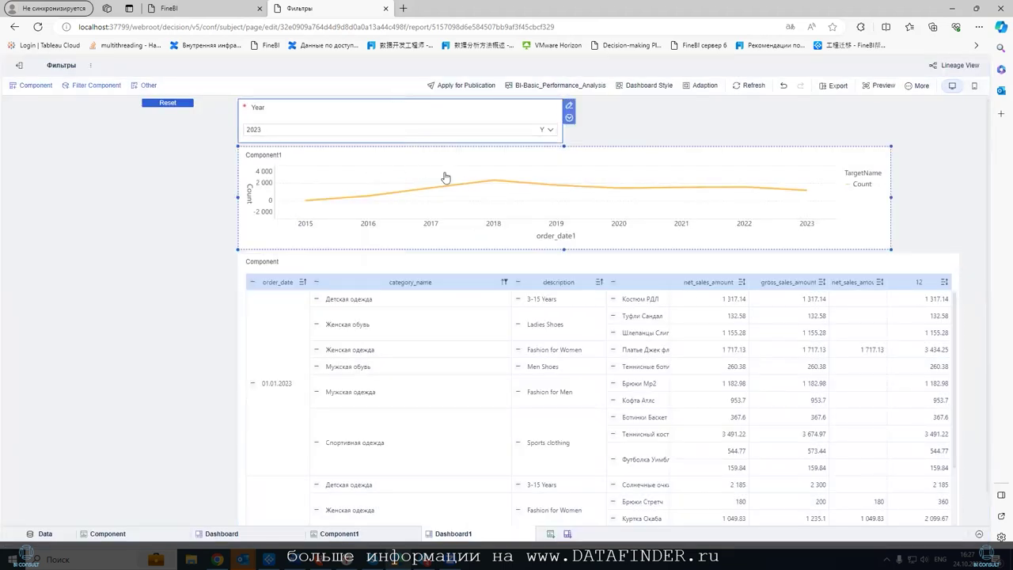
{"action": "left_click", "coordinate": [450, 254]}
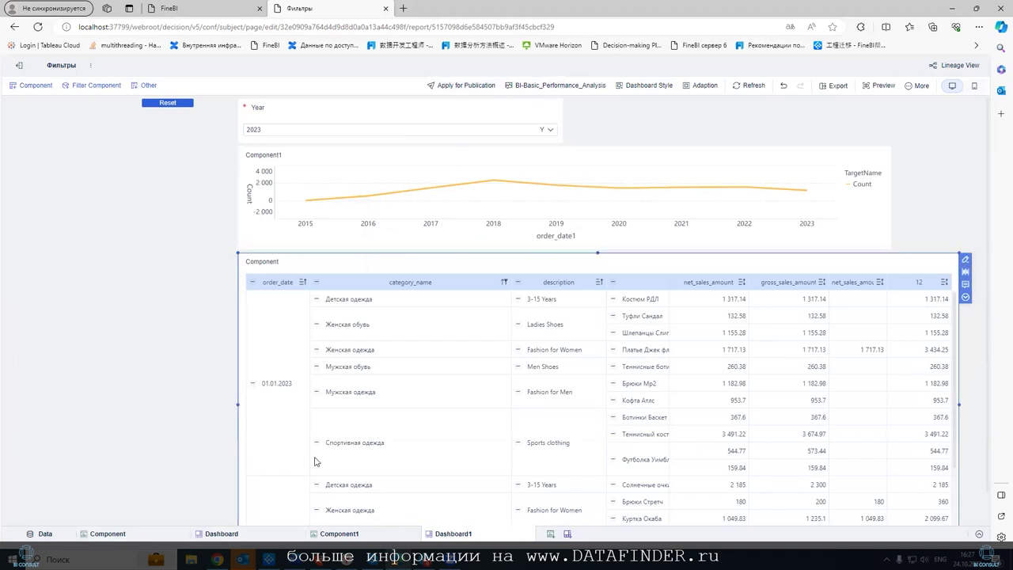
{"action": "left_click", "coordinate": [410, 534]}
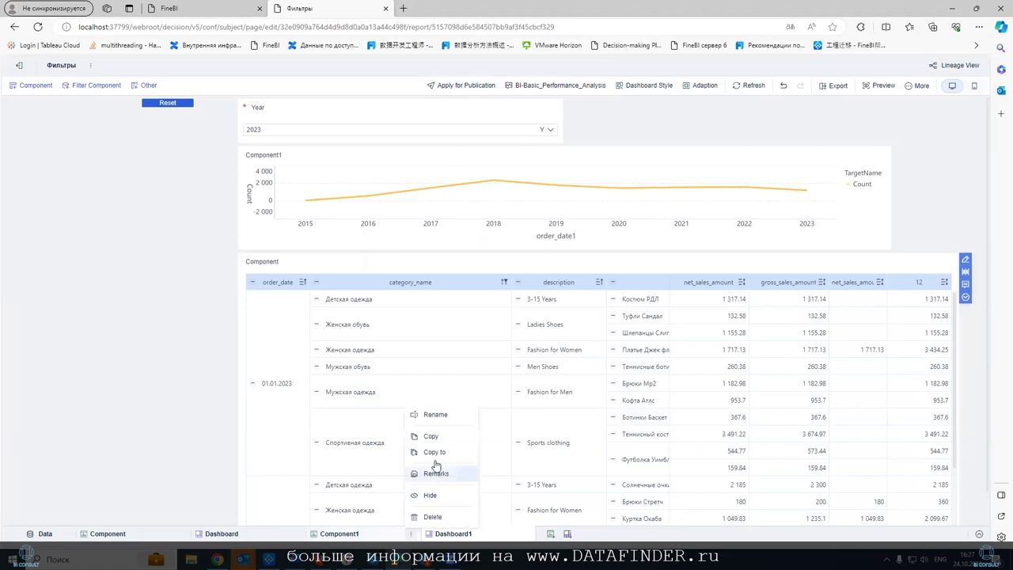
{"action": "left_click", "coordinate": [428, 441]}
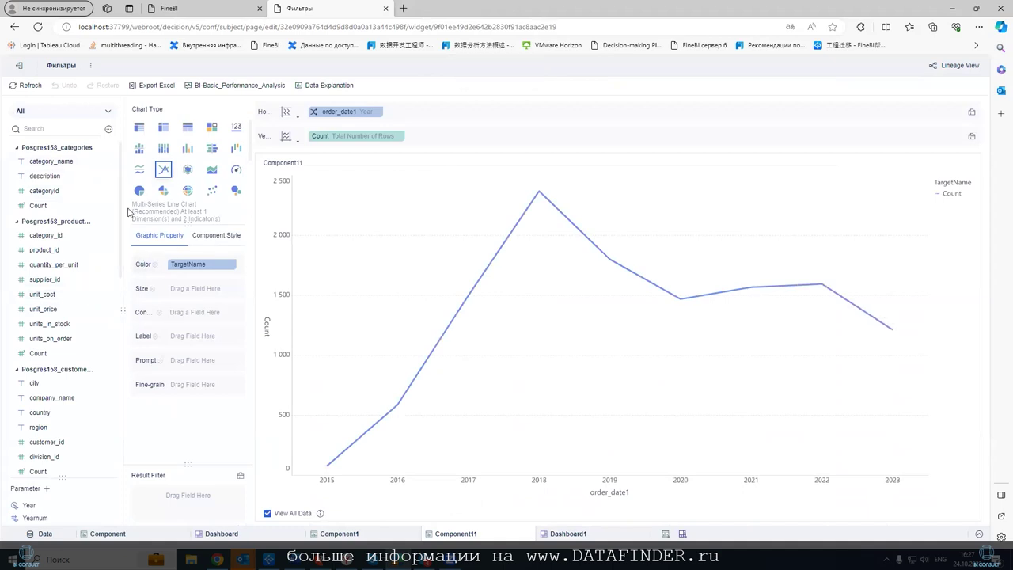
{"action": "scroll", "coordinate": [124, 199], "scroll_direction": "down", "scroll_amount": 10}
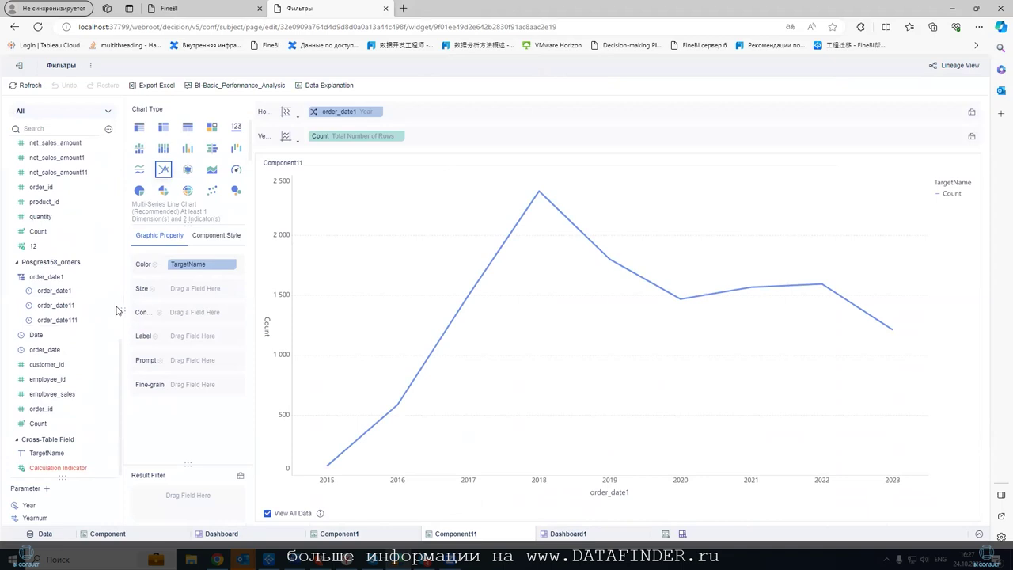
{"action": "left_click", "coordinate": [108, 129]}
{"action": "left_click", "coordinate": [142, 142]}
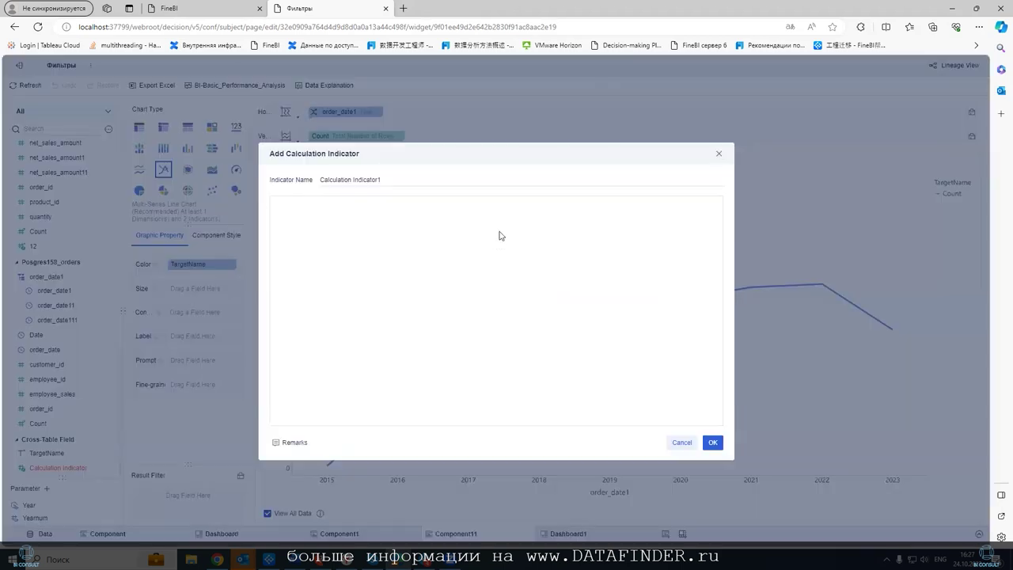
{"action": "type", "text": "YEAR("}
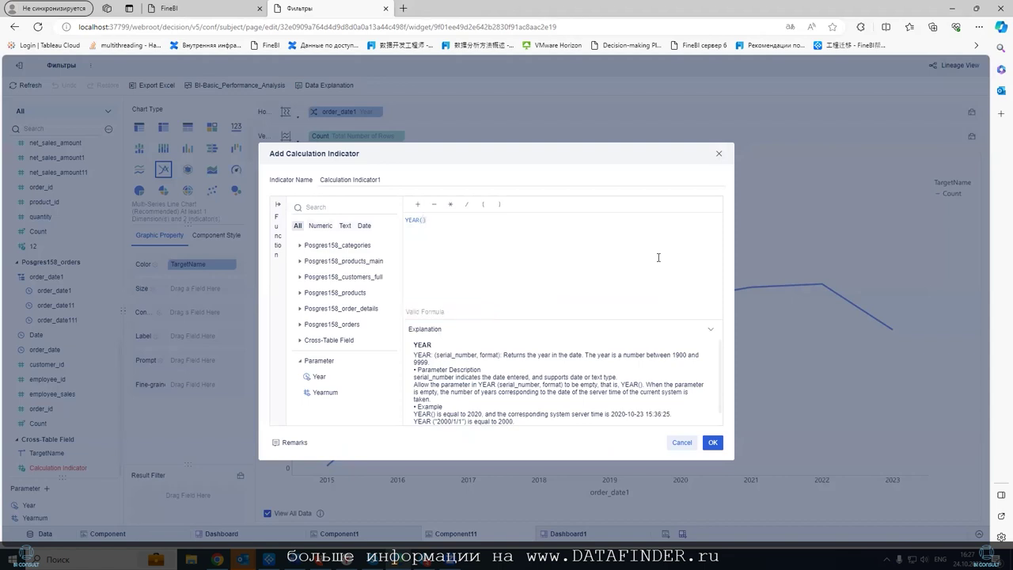
{"action": "left_click_drag", "start_coordinate": [444, 226], "coordinate": [409, 224]}
{"action": "key", "text": "BackSpace"}
{"action": "type", "text": "P"}
{"action": "key", "text": "BackSpace"}
{"action": "type", "text": "Or"}
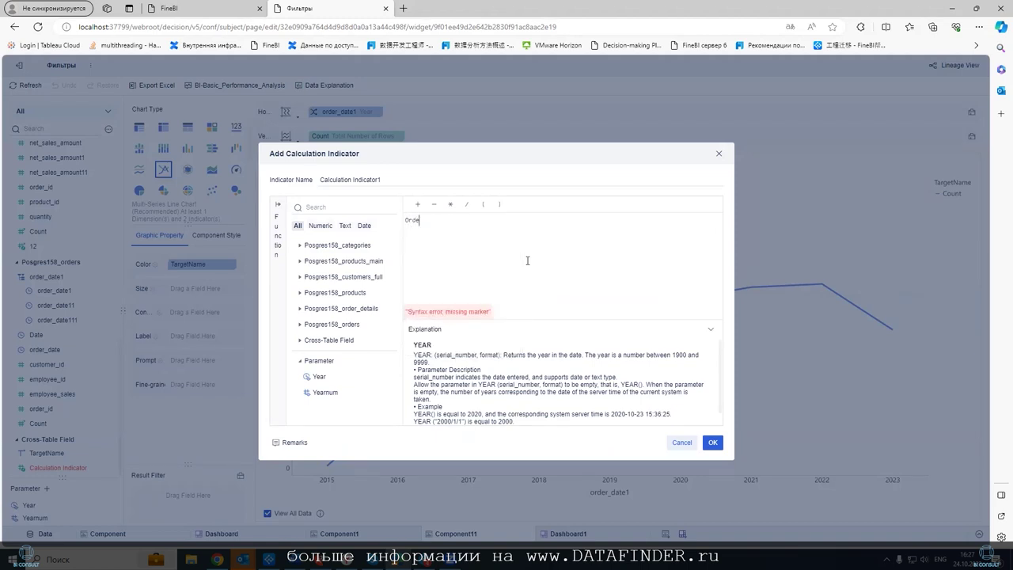
{"action": "type", "text": "de"}
{"action": "key", "text": "BackSpace"}
{"action": "key", "text": "BackSpace"}
{"action": "key", "text": "BackSpace"}
{"action": "key", "text": "BackSpace"}
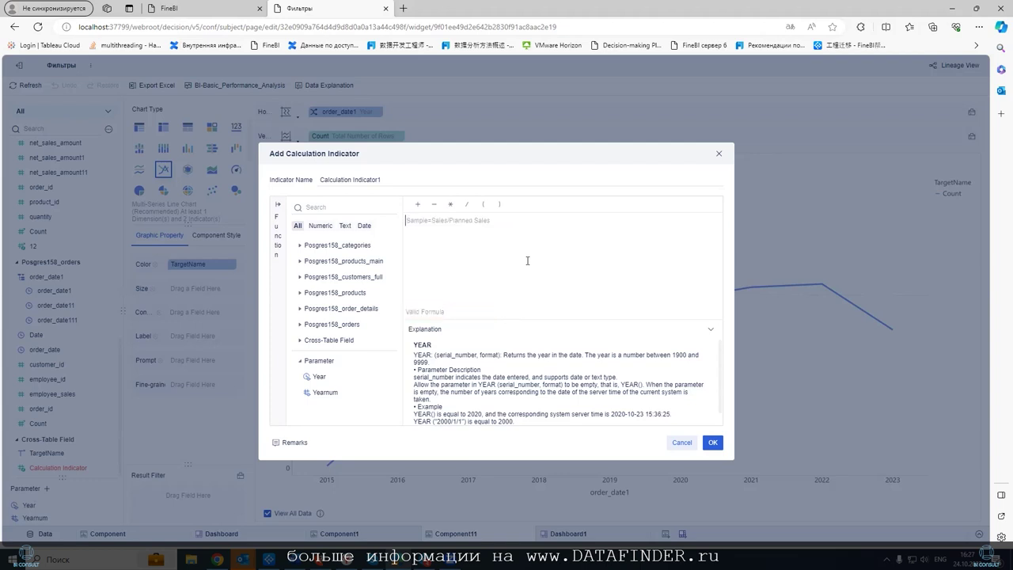
{"action": "left_click", "coordinate": [712, 443]}
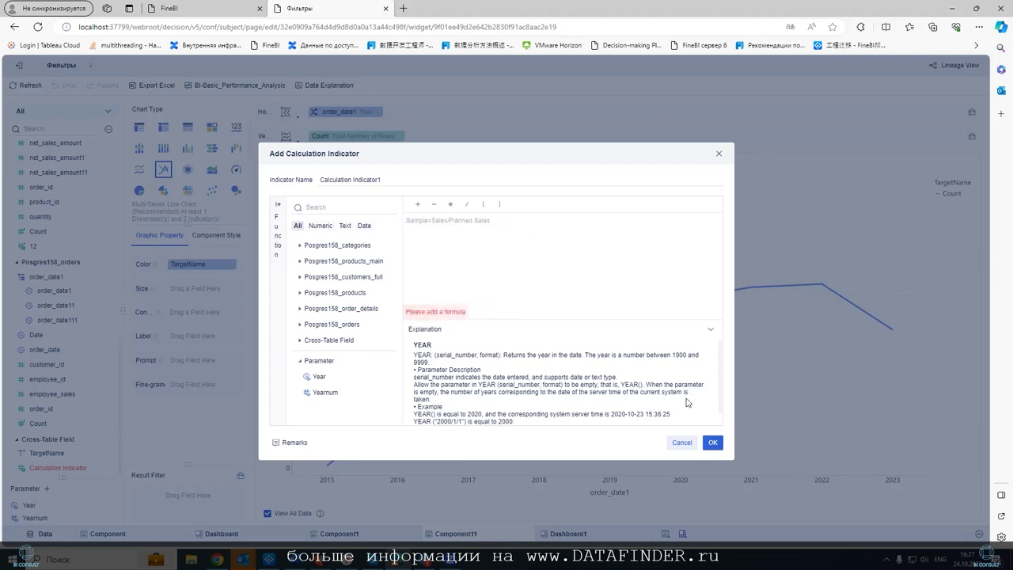
{"action": "left_click", "coordinate": [678, 442]}
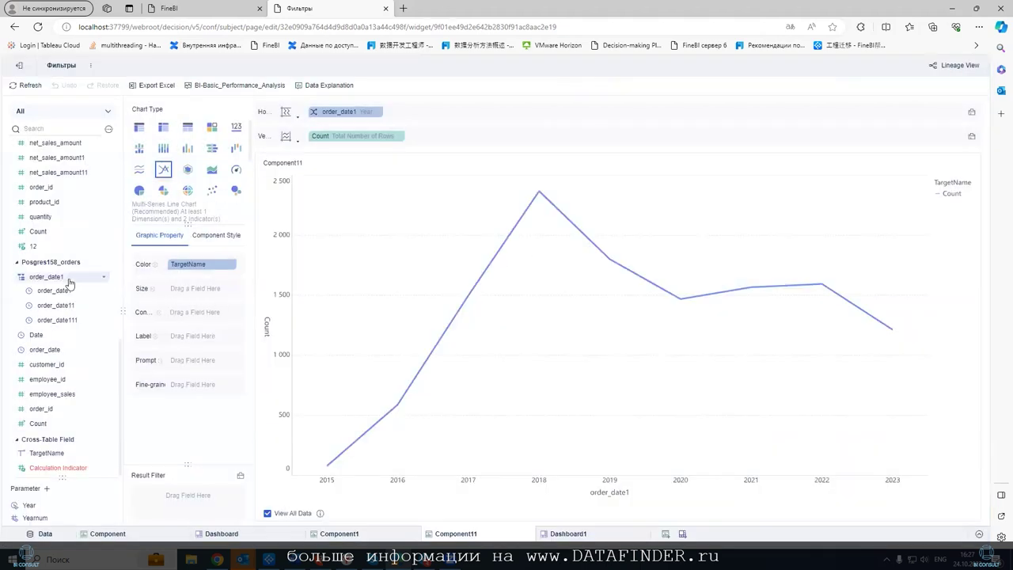
- Try to filter the copied chart's results with order_date (Year/Month/Day) set to In the Year parameter
{"action": "left_click_drag", "start_coordinate": [45, 348], "coordinate": [238, 497]}
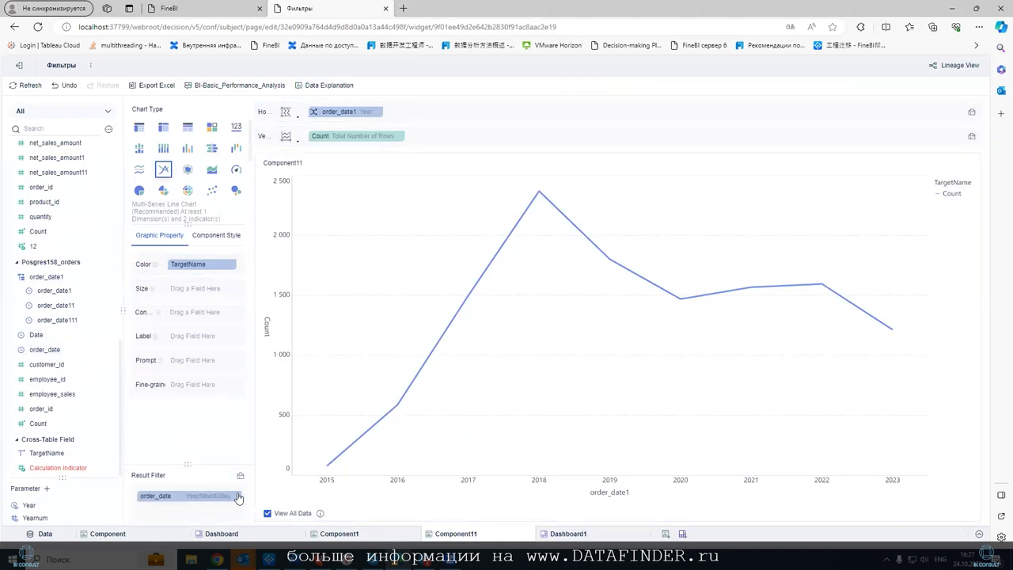
{"action": "left_click", "coordinate": [235, 496]}
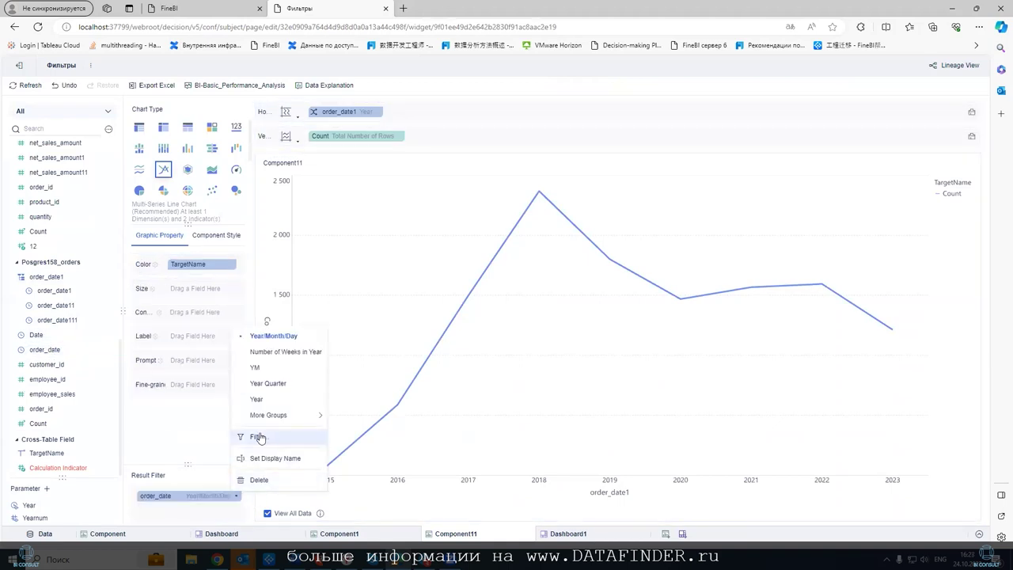
{"action": "left_click", "coordinate": [264, 437]}
{"action": "left_click", "coordinate": [275, 204]}
{"action": "left_click", "coordinate": [323, 229]}
{"action": "left_click", "coordinate": [348, 265]}
{"action": "left_click", "coordinate": [457, 228]}
{"action": "left_click", "coordinate": [465, 262]}
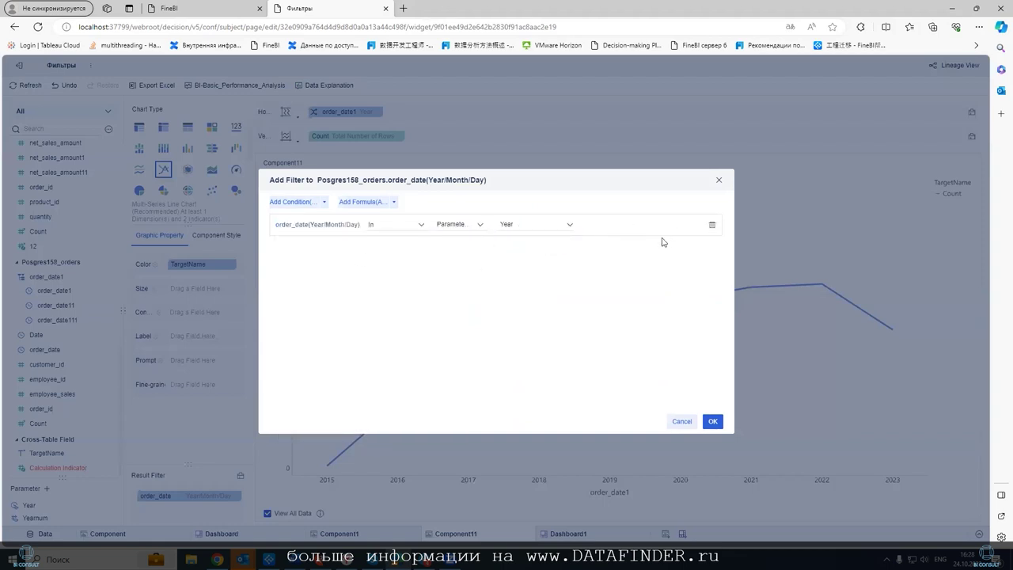
{"action": "left_click", "coordinate": [712, 421]}
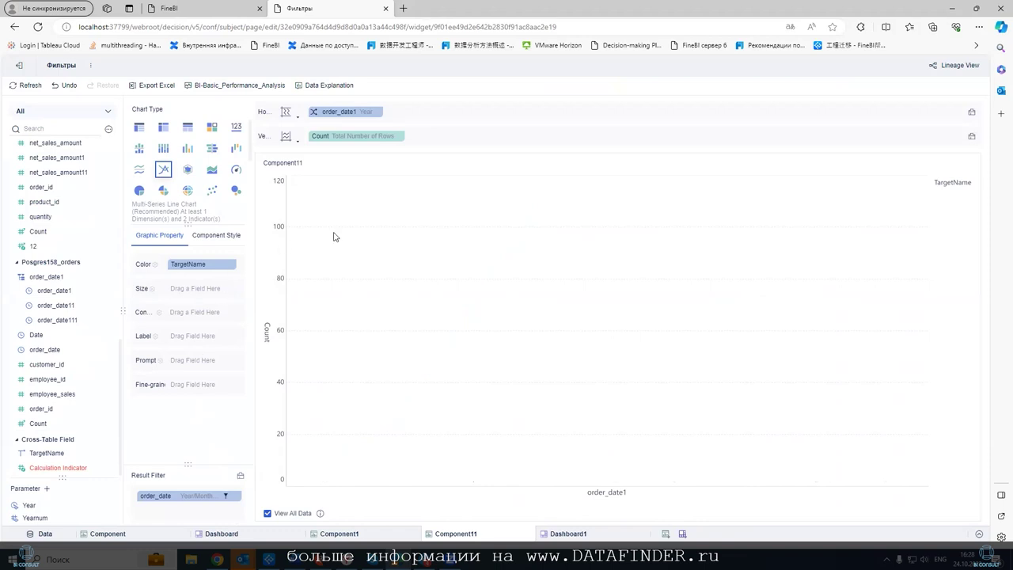
- Check the parameter choices in the order_date result filter and leave the condition unchanged
{"action": "left_click", "coordinate": [226, 496]}
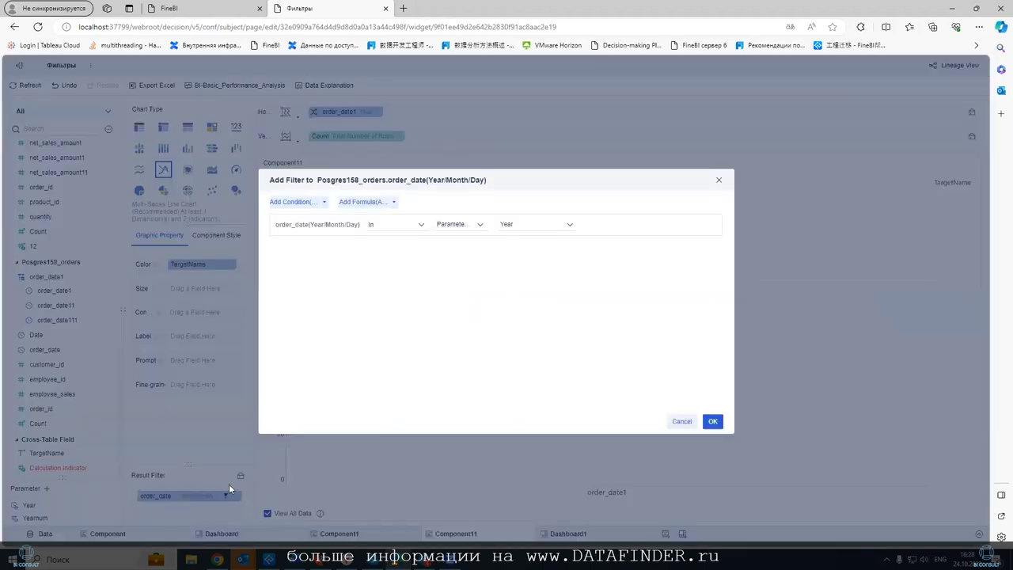
{"action": "left_click", "coordinate": [513, 230]}
{"action": "left_click", "coordinate": [513, 245]}
{"action": "left_click", "coordinate": [680, 422]}
- Start a new calculation indicator with the formula YEAR(order_date)=YEAR(Year), using the Posgres158_orders date field and the Year parameter
{"action": "left_click", "coordinate": [108, 129]}
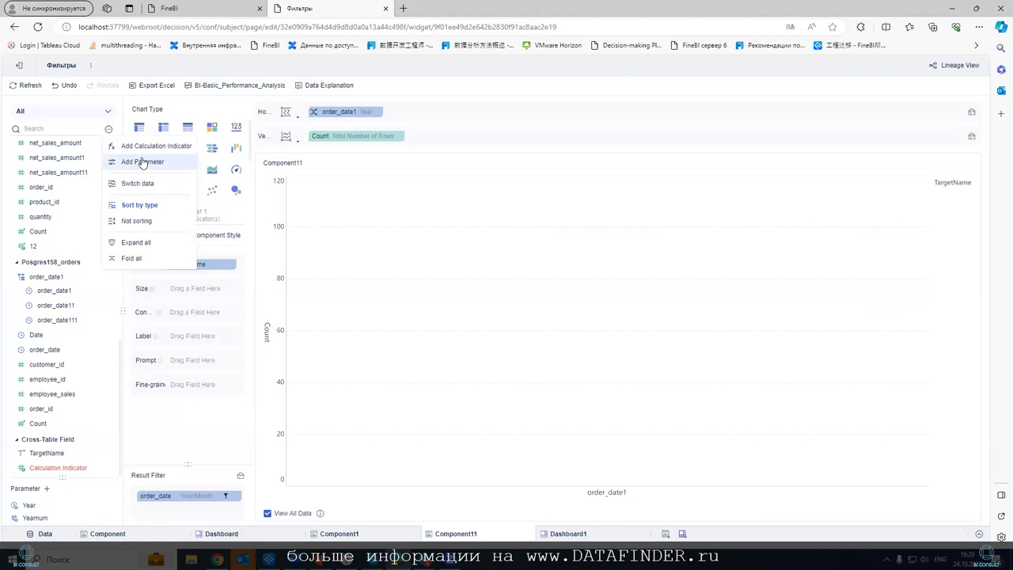
{"action": "left_click", "coordinate": [143, 149]}
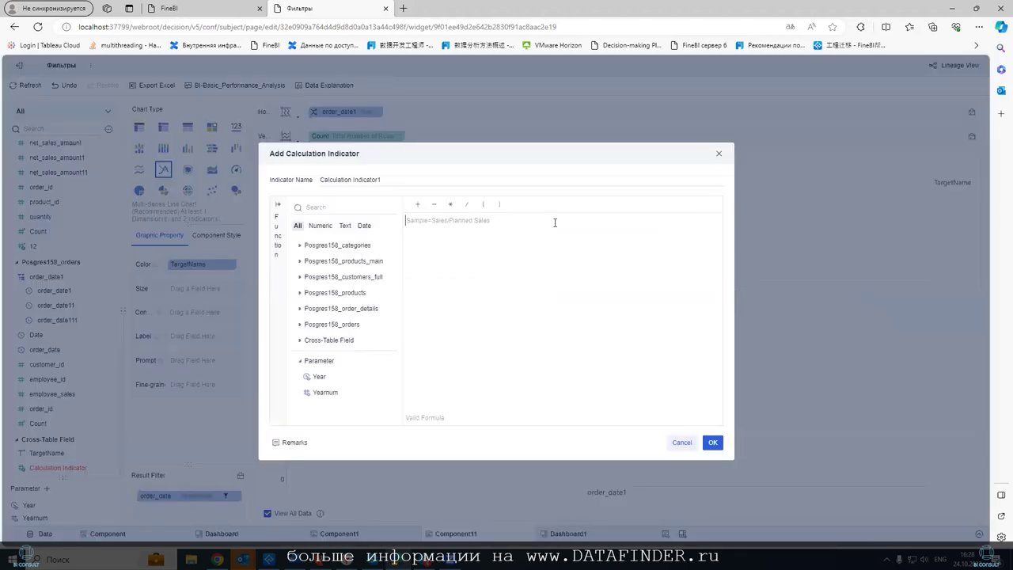
{"action": "type", "text": "YEA"}
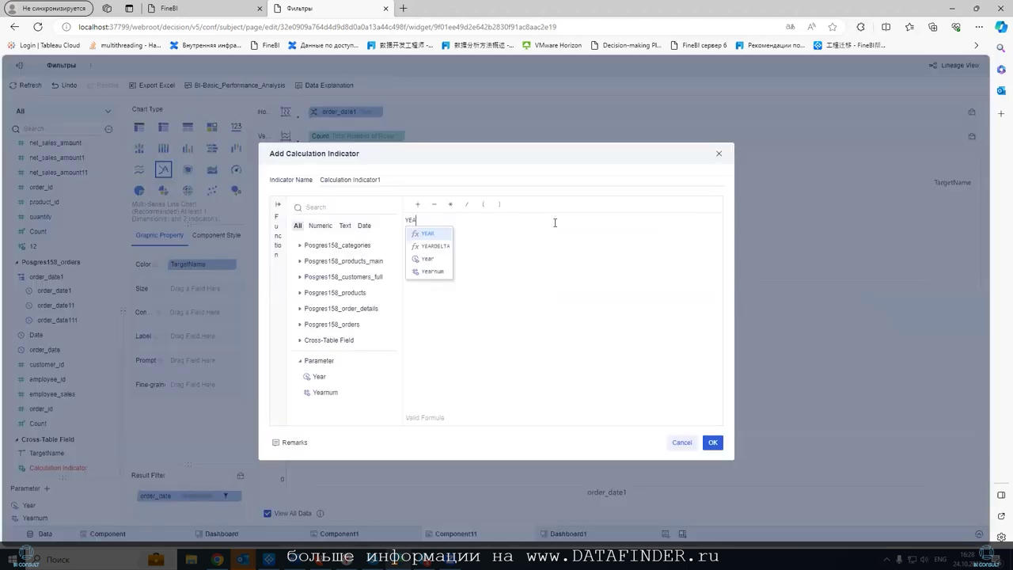
{"action": "key", "text": "Return"}
{"action": "type", "text": "O"}
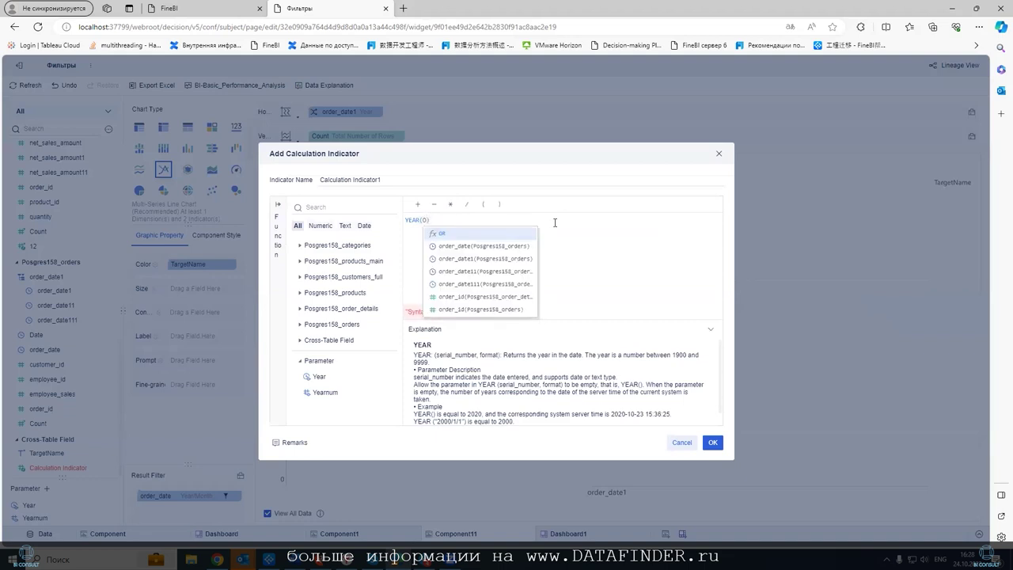
{"action": "key", "text": "Down"}
{"action": "key", "text": "Return"}
{"action": "type", "text": "=YEA"}
{"action": "key", "text": "Return"}
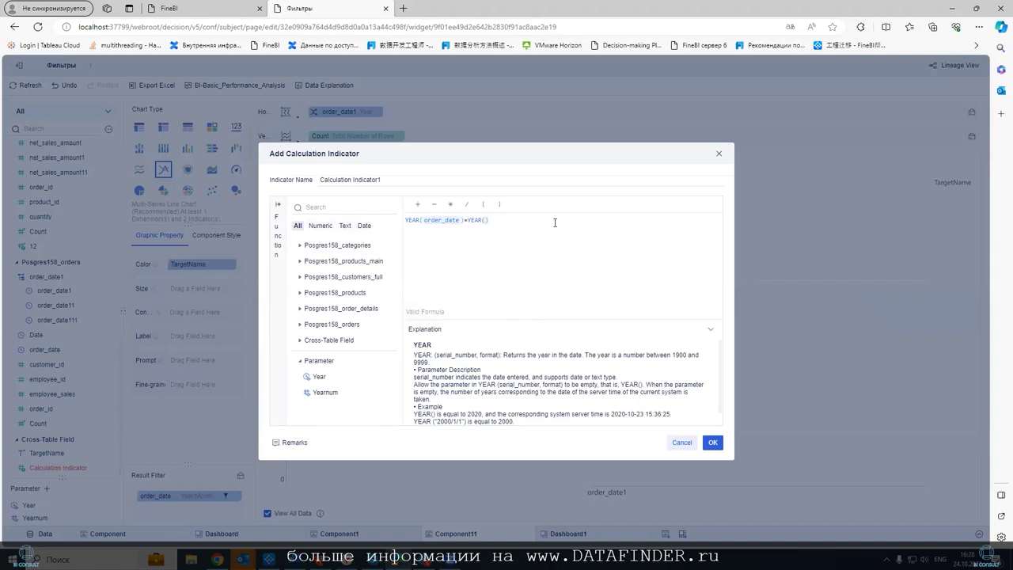
{"action": "left_click", "coordinate": [319, 377]}
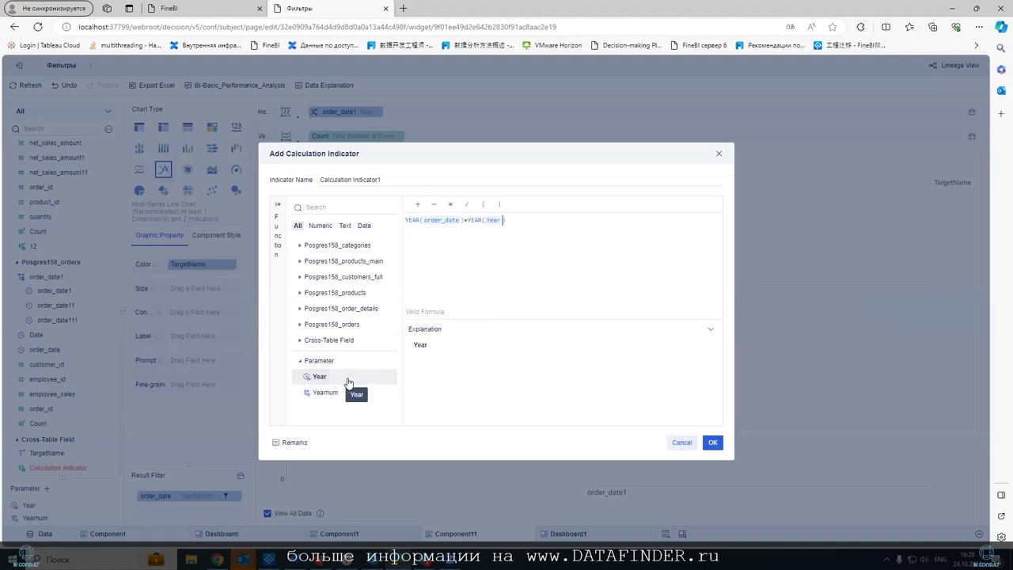
- Name the new calculation indicator TFData and save it
{"action": "left_click_drag", "start_coordinate": [383, 181], "coordinate": [310, 174]}
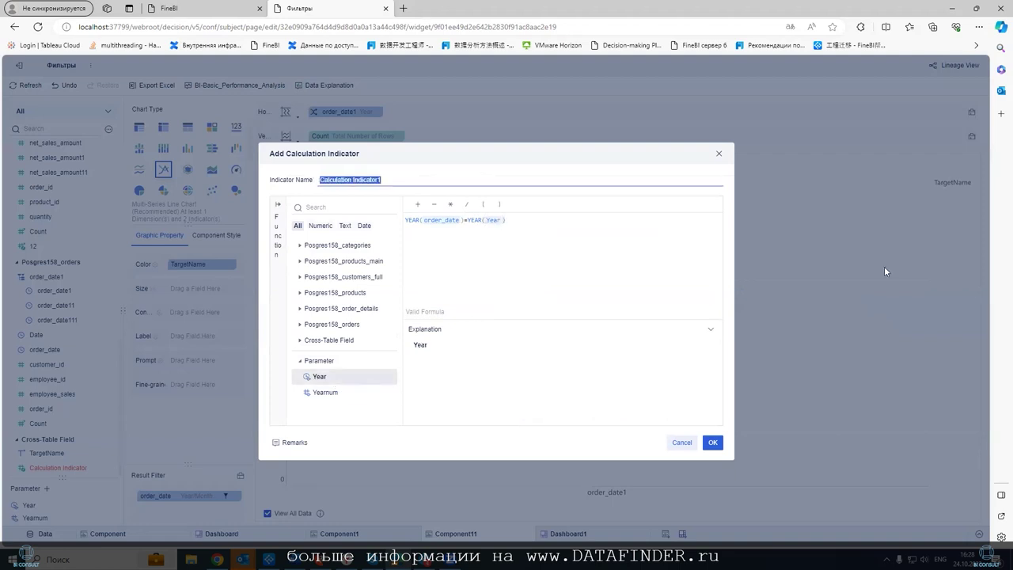
{"action": "type", "text": "TFData"}
{"action": "left_click", "coordinate": [711, 443]}
- Replace the order_date field with TFData in the copied chart's result filter
{"action": "left_click_drag", "start_coordinate": [48, 441], "coordinate": [158, 506]}
{"action": "left_click", "coordinate": [235, 495]}
{"action": "left_click", "coordinate": [258, 480]}
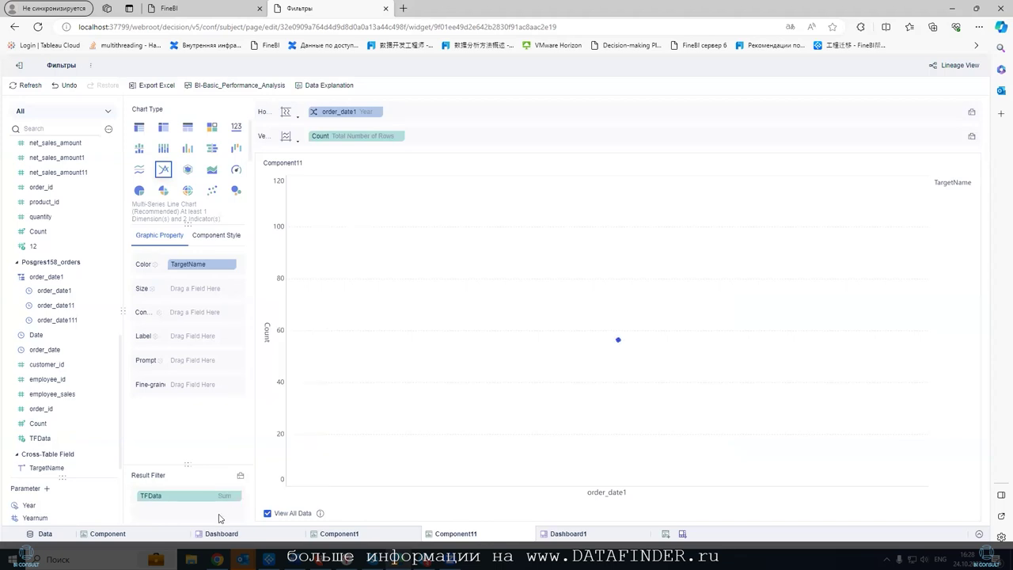
- Add a filter condition on TFData (Sum) to the chart's result filter
{"action": "left_click", "coordinate": [235, 495]}
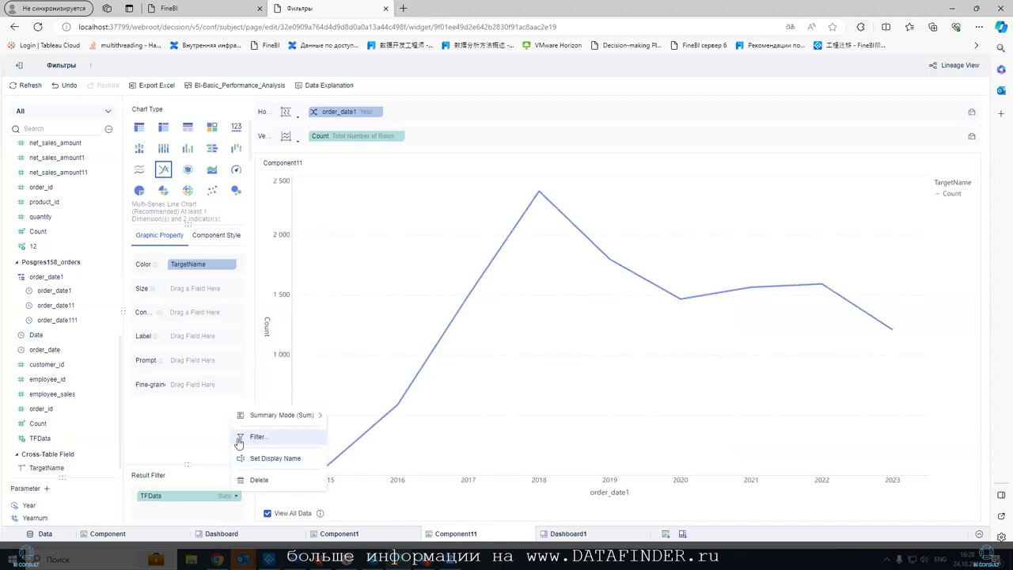
{"action": "left_click", "coordinate": [241, 438]}
{"action": "left_click", "coordinate": [294, 202]}
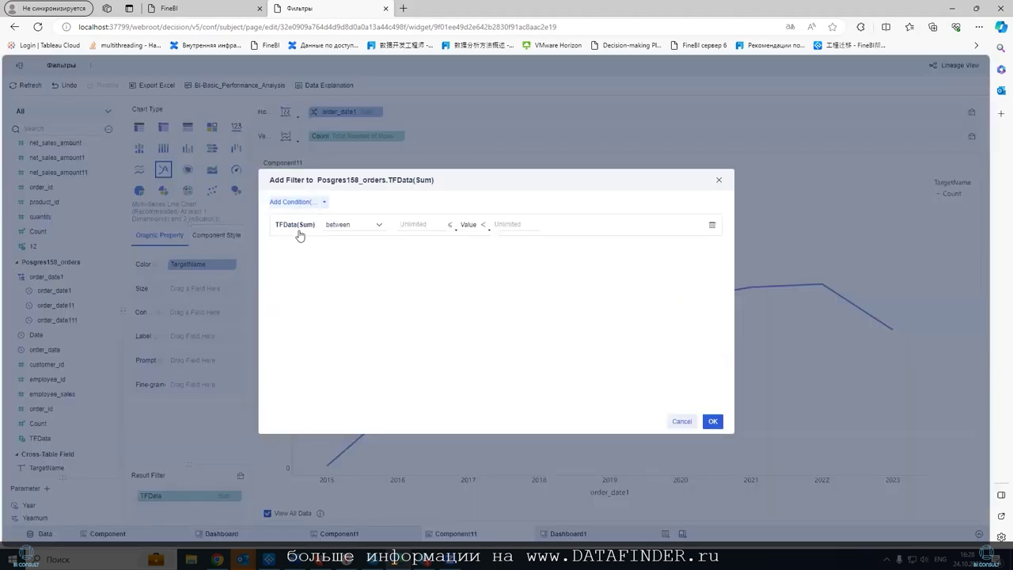
- Set the TFData(Sum) result filter to equal the fixed value 1
{"action": "left_click", "coordinate": [368, 230]}
{"action": "left_click", "coordinate": [353, 280]}
{"action": "left_click", "coordinate": [467, 228]}
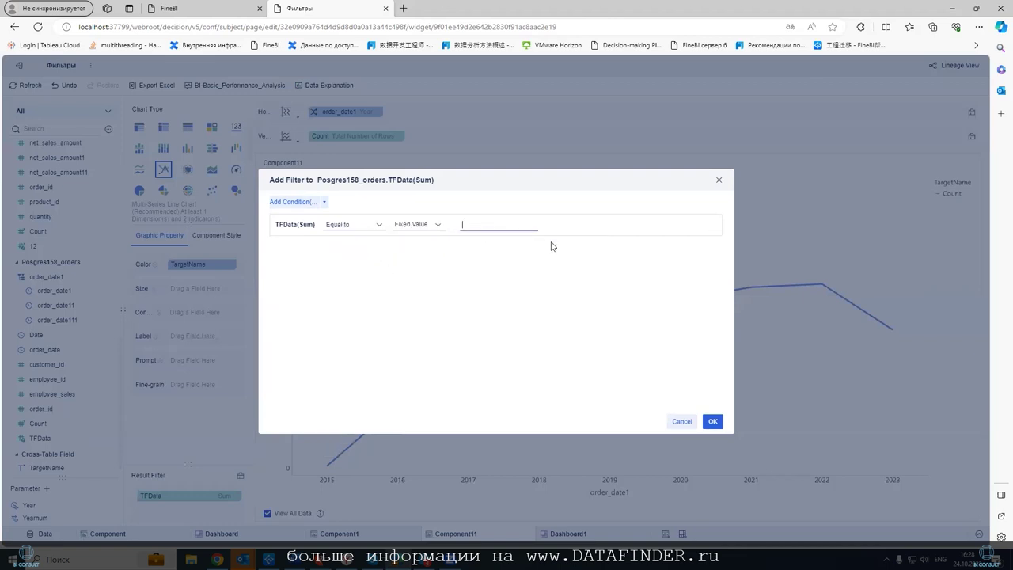
{"action": "left_click", "coordinate": [711, 420]}
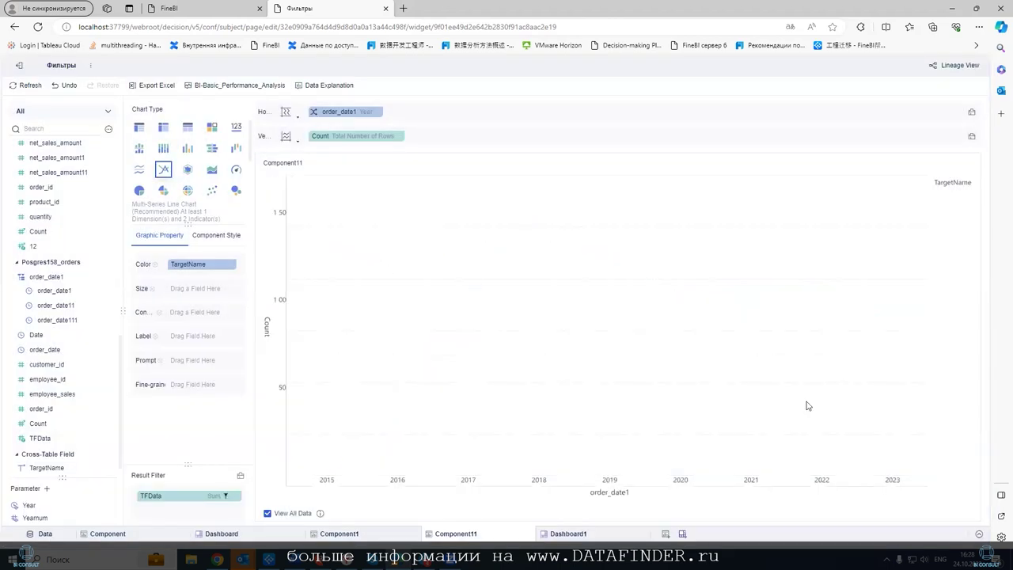
- Review the TFData(Sum) result filter and delete its equal-to-1 condition
{"action": "left_click", "coordinate": [224, 497]}
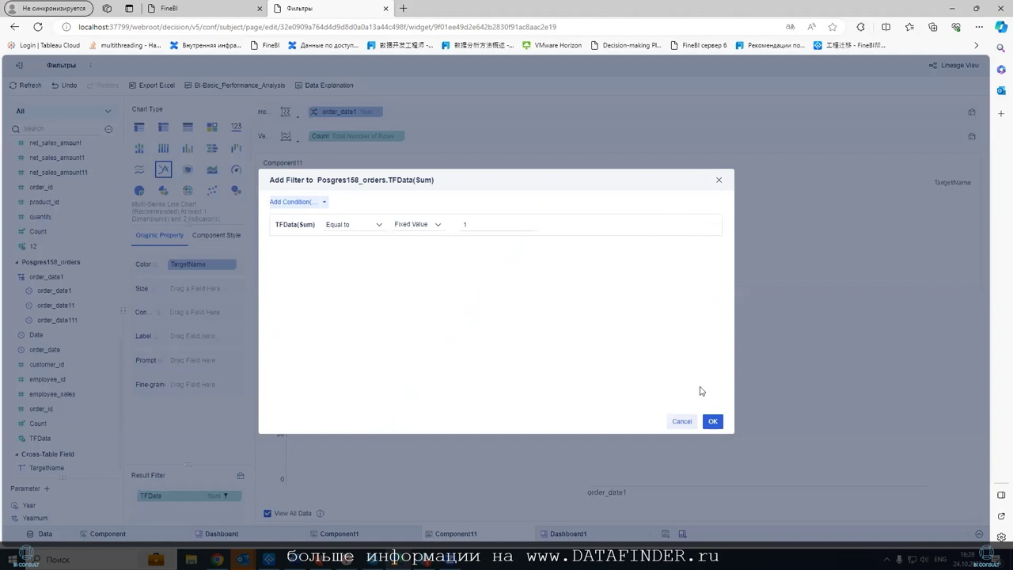
{"action": "left_click", "coordinate": [682, 421]}
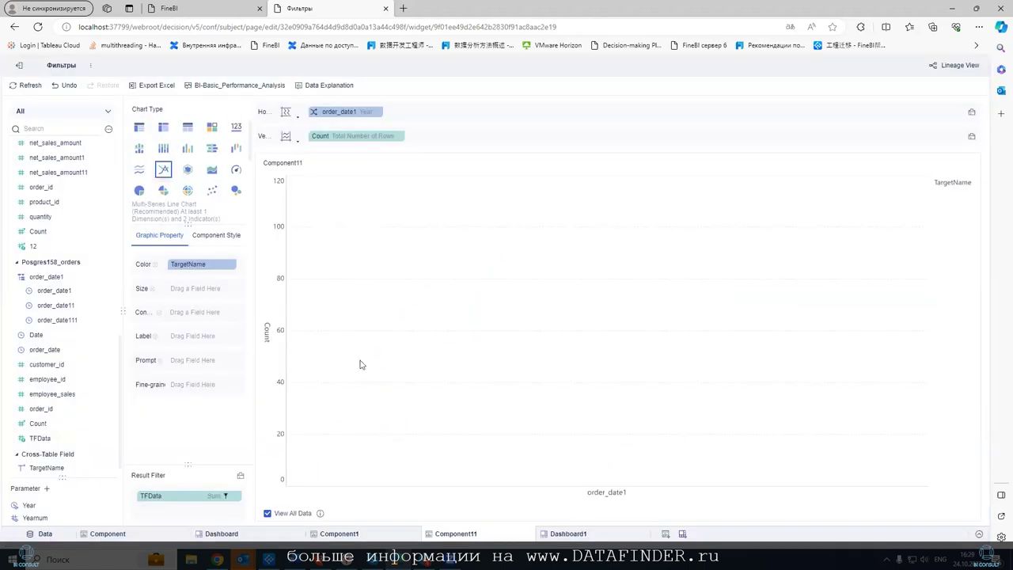
{"action": "left_click", "coordinate": [225, 496]}
{"action": "left_click", "coordinate": [712, 225]}
{"action": "left_click", "coordinate": [711, 421]}
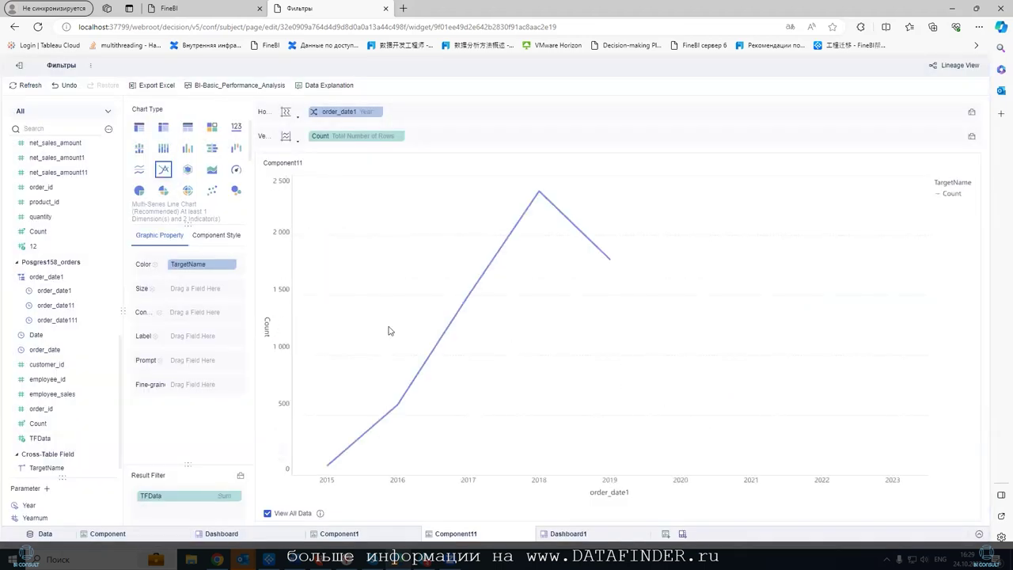
- Change the summary mode of TFData in the result filter to Maximum
{"action": "left_click", "coordinate": [235, 496]}
{"action": "mouse_move", "coordinate": [283, 418]}
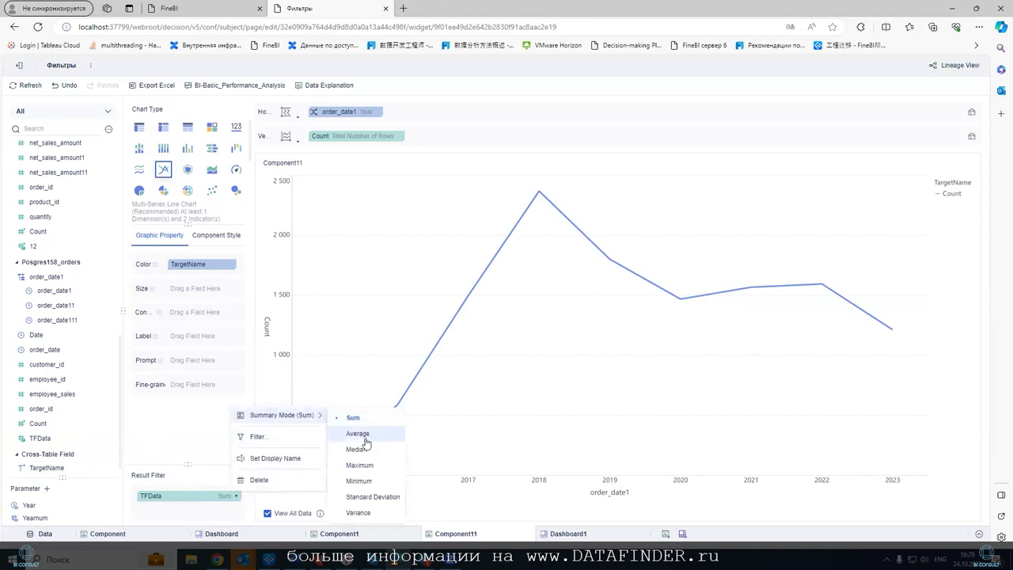
{"action": "left_click", "coordinate": [360, 464]}
{"action": "left_click", "coordinate": [238, 496]}
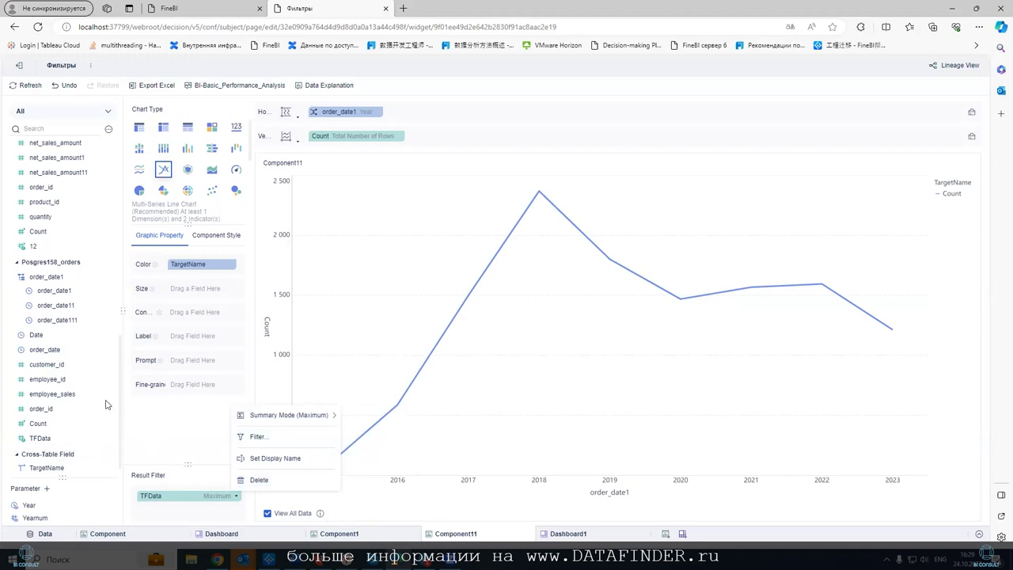
- Review the formula of the TFData calculation indicator without changing it
{"action": "left_click", "coordinate": [102, 439]}
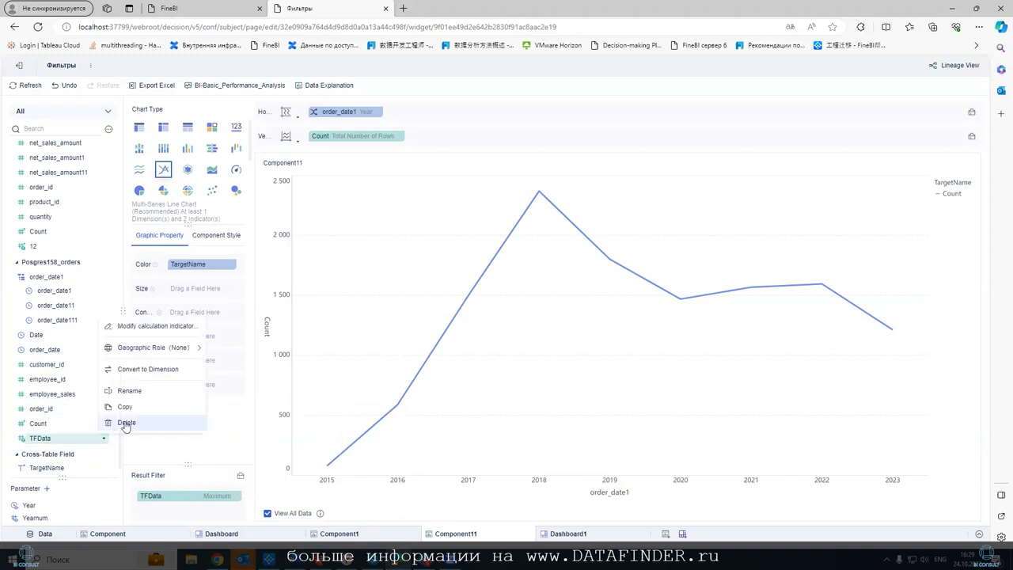
{"action": "left_click", "coordinate": [105, 325]}
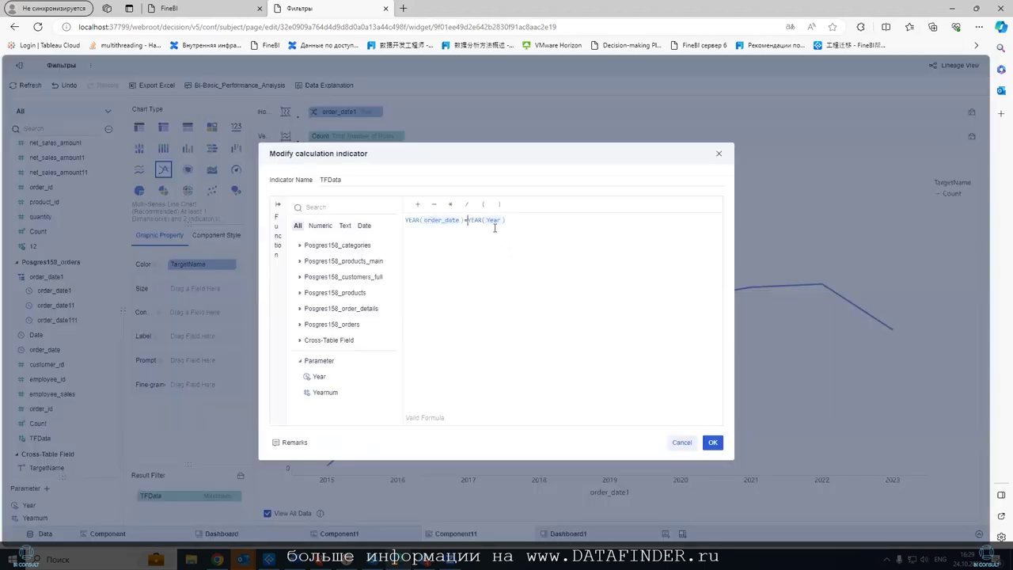
{"action": "left_click", "coordinate": [712, 442]}
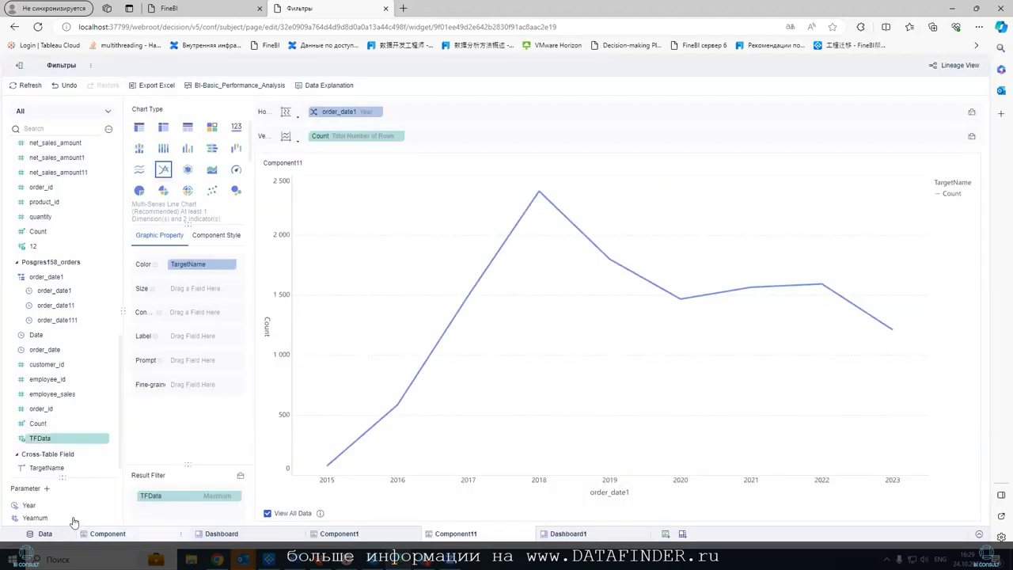
- Set the default value of the Year parameter to 2023-10-24
{"action": "left_click", "coordinate": [109, 505]}
{"action": "left_click", "coordinate": [128, 436]}
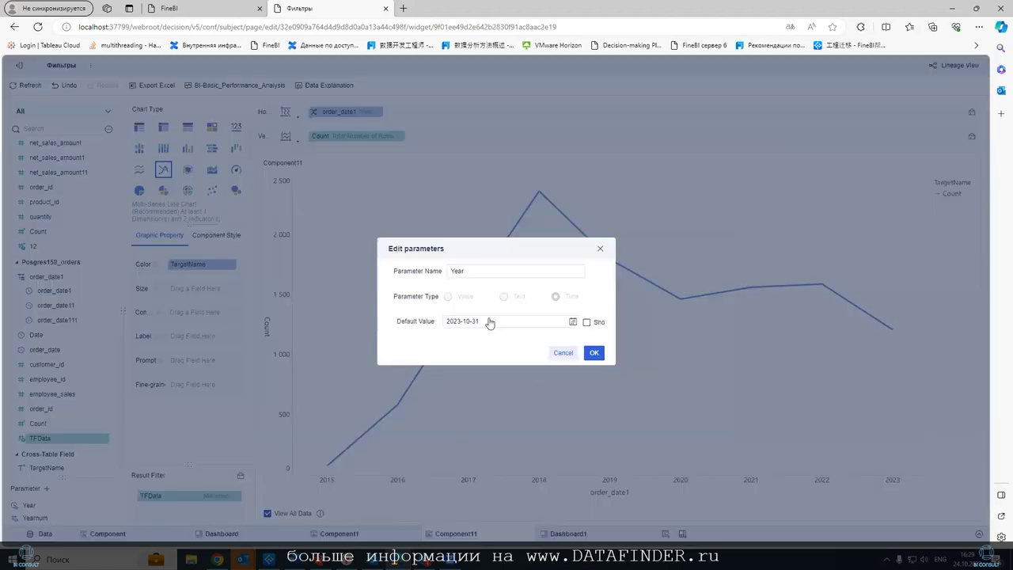
{"action": "left_click", "coordinate": [572, 321]}
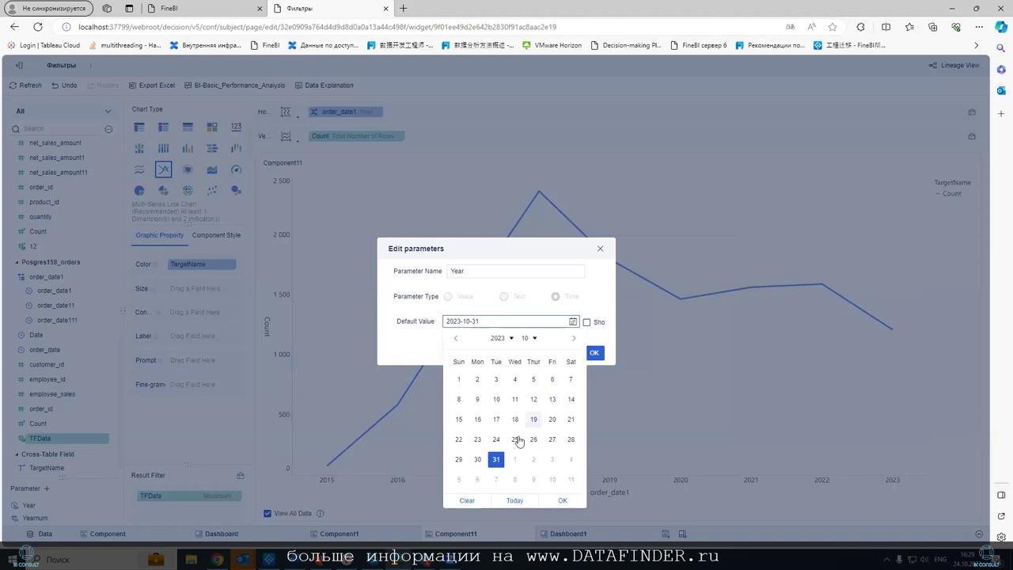
{"action": "left_click", "coordinate": [496, 439]}
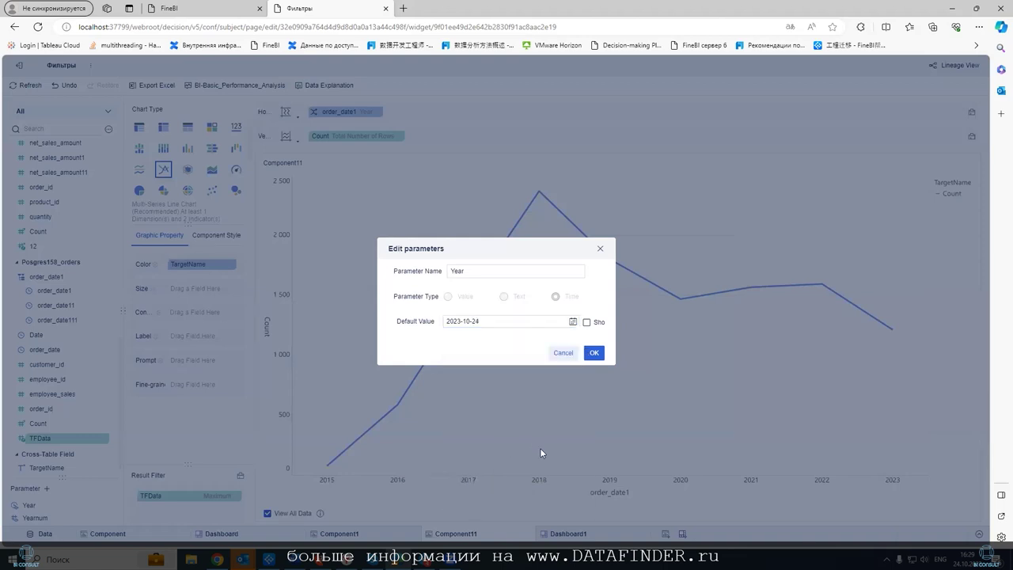
{"action": "key", "text": "Return"}
- Add a result filter condition making TFData(Maximum) equal to the fixed value 1
{"action": "left_click", "coordinate": [229, 496]}
{"action": "left_click", "coordinate": [245, 434]}
{"action": "left_click", "coordinate": [287, 203]}
{"action": "left_click", "coordinate": [388, 225]}
{"action": "left_click", "coordinate": [367, 278]}
{"action": "left_click", "coordinate": [508, 225]}
{"action": "type", "text": "1"}
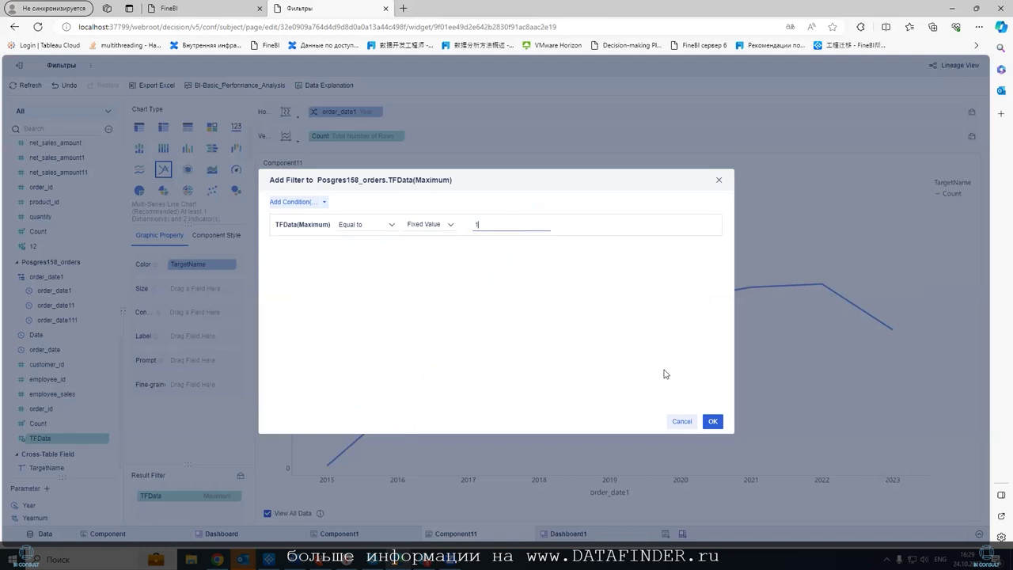
{"action": "left_click", "coordinate": [712, 421]}
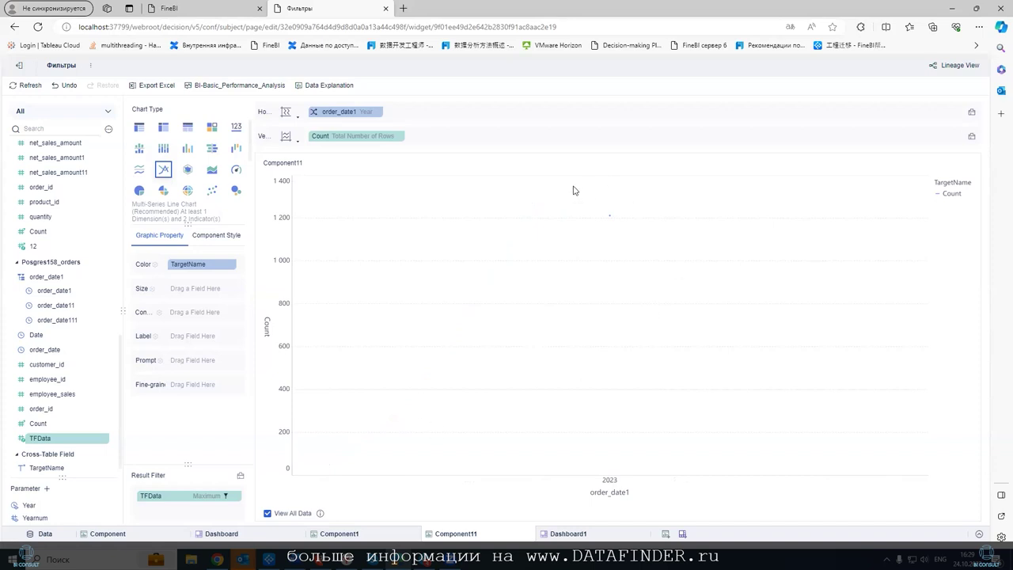
- Drill the chart's horizontal date axis down through order_date11 (YM) to order_date111 (Month Day)
{"action": "left_click", "coordinate": [314, 113]}
{"action": "left_click", "coordinate": [323, 139]}
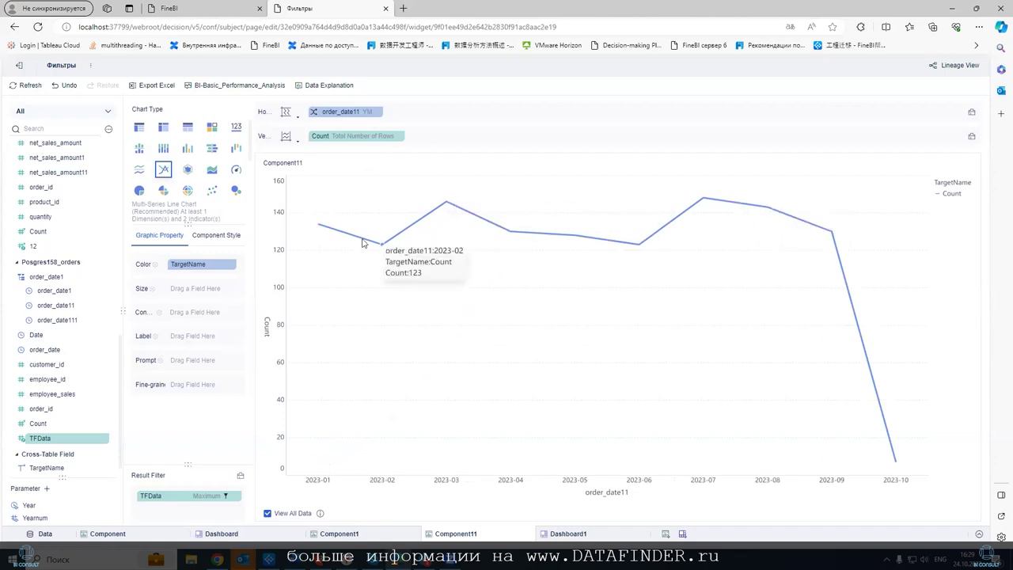
{"action": "left_click", "coordinate": [313, 112]}
{"action": "left_click", "coordinate": [328, 163]}
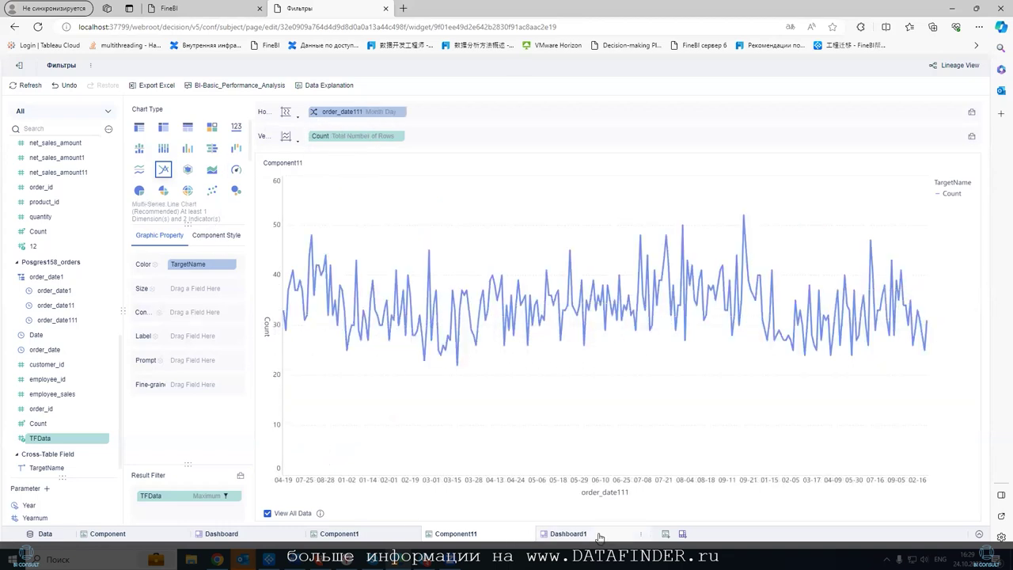
- Compare Dashboard1 with the chart and date fields of Component11, ending on the dashboard
{"action": "left_click", "coordinate": [566, 534]}
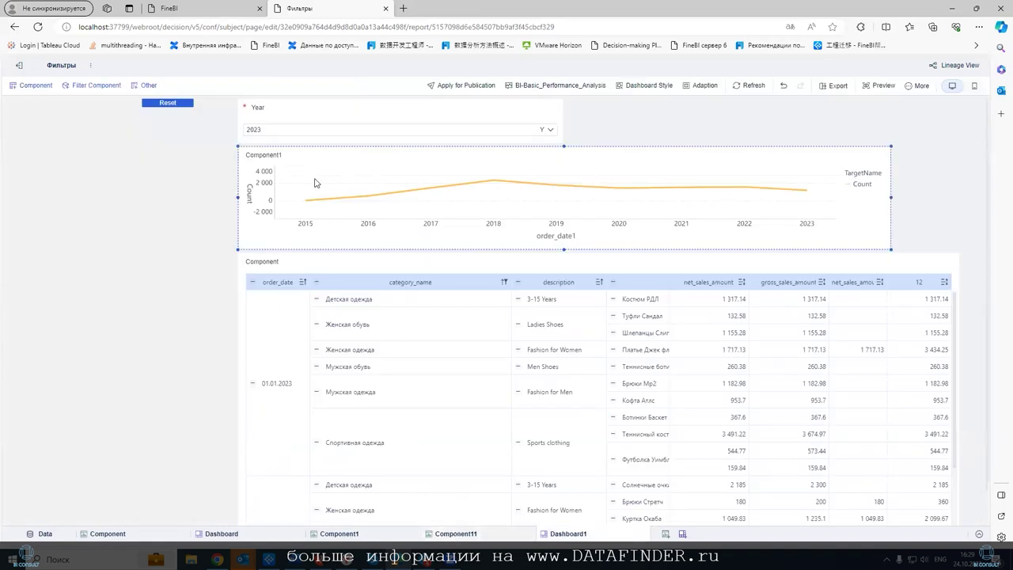
{"action": "left_click", "coordinate": [463, 535]}
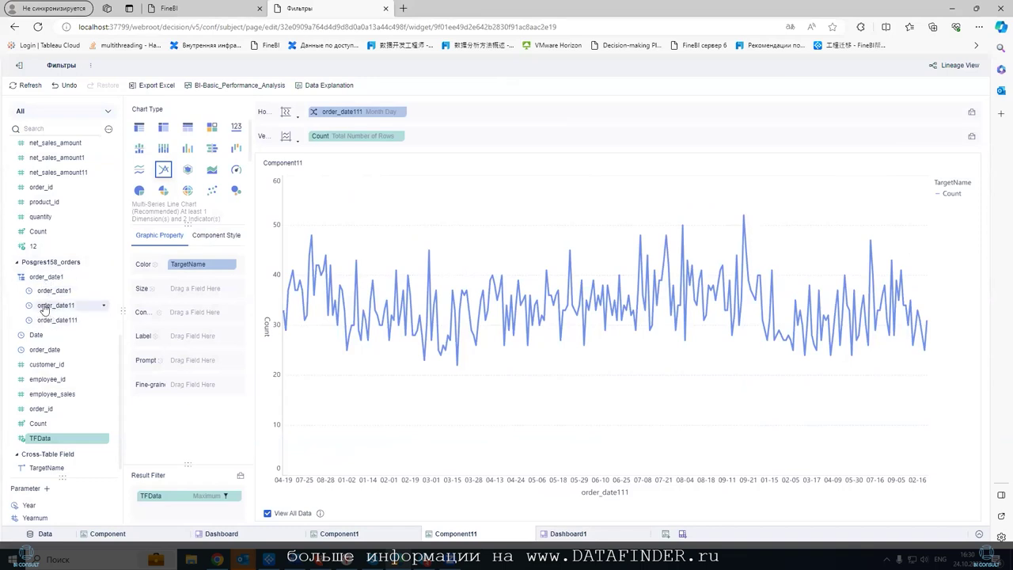
{"action": "left_click", "coordinate": [568, 534]}
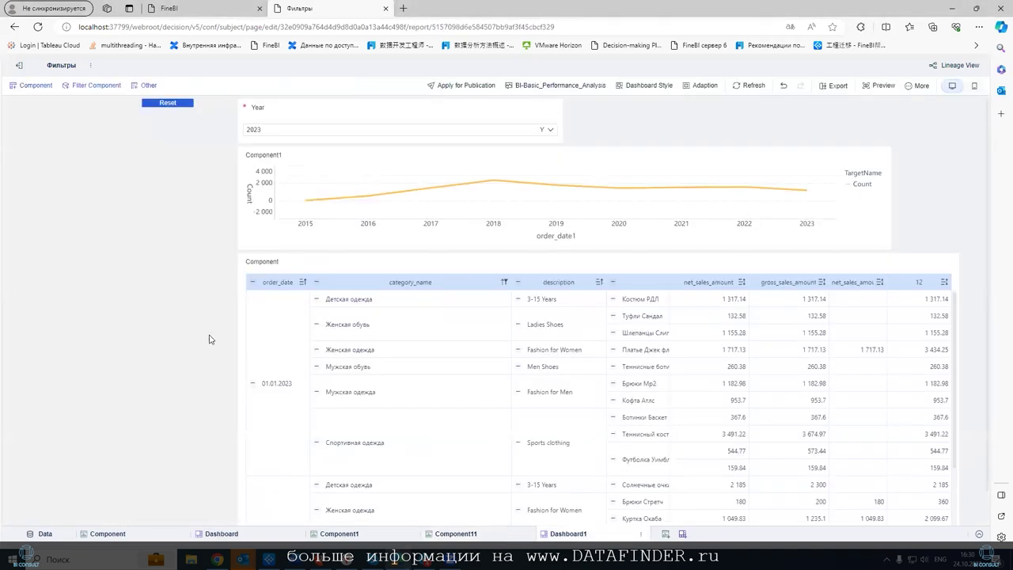
- Add a Year-Month filter component to Dashboard1 and set its value to the current month, 2023-10
{"action": "left_click", "coordinate": [35, 86]}
{"action": "left_click", "coordinate": [91, 85]}
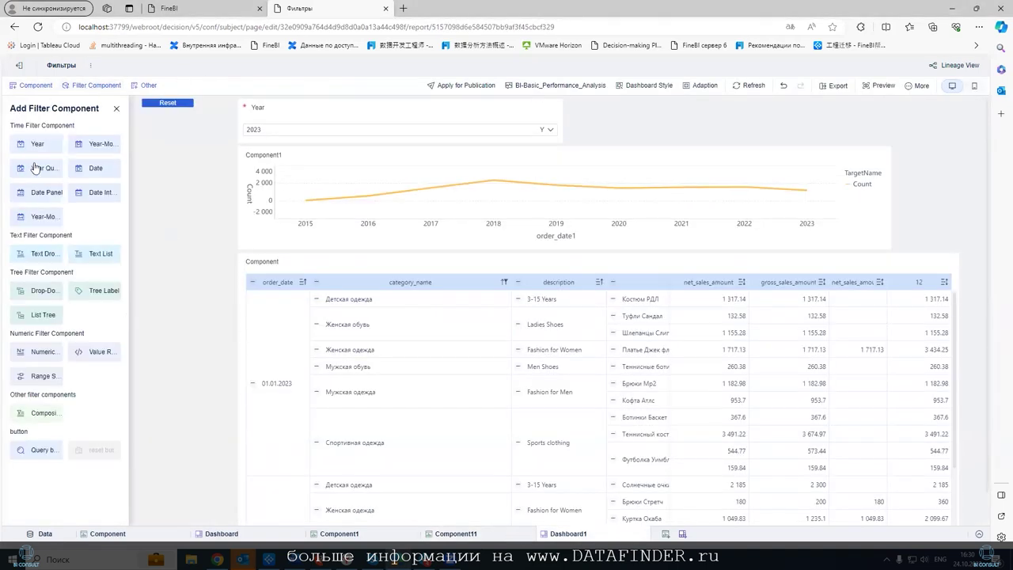
{"action": "left_click_drag", "start_coordinate": [92, 144], "coordinate": [168, 249]}
{"action": "left_click", "coordinate": [455, 221]}
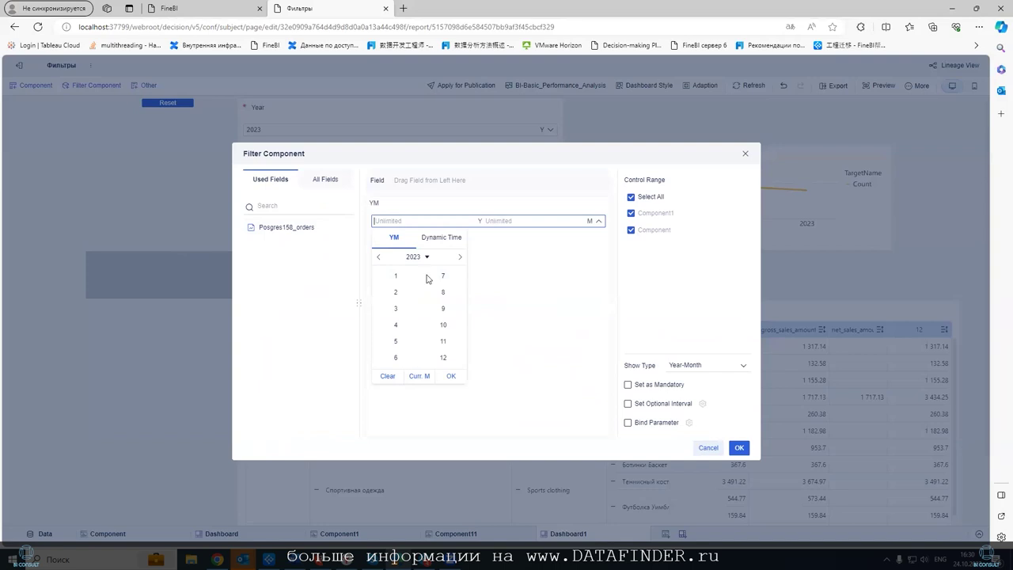
{"action": "left_click", "coordinate": [440, 238]}
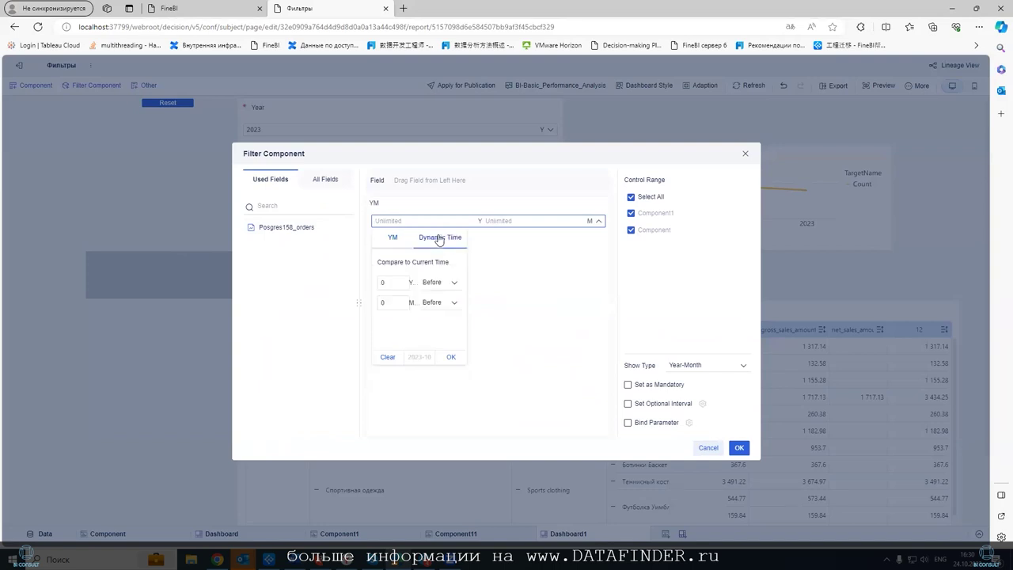
{"action": "left_click", "coordinate": [394, 239]}
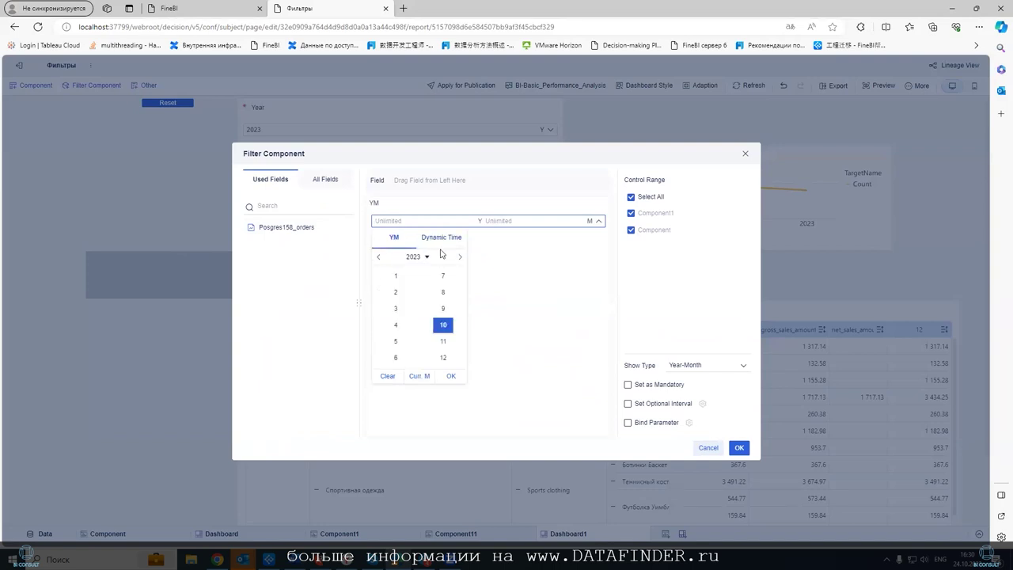
{"action": "left_click", "coordinate": [412, 381]}
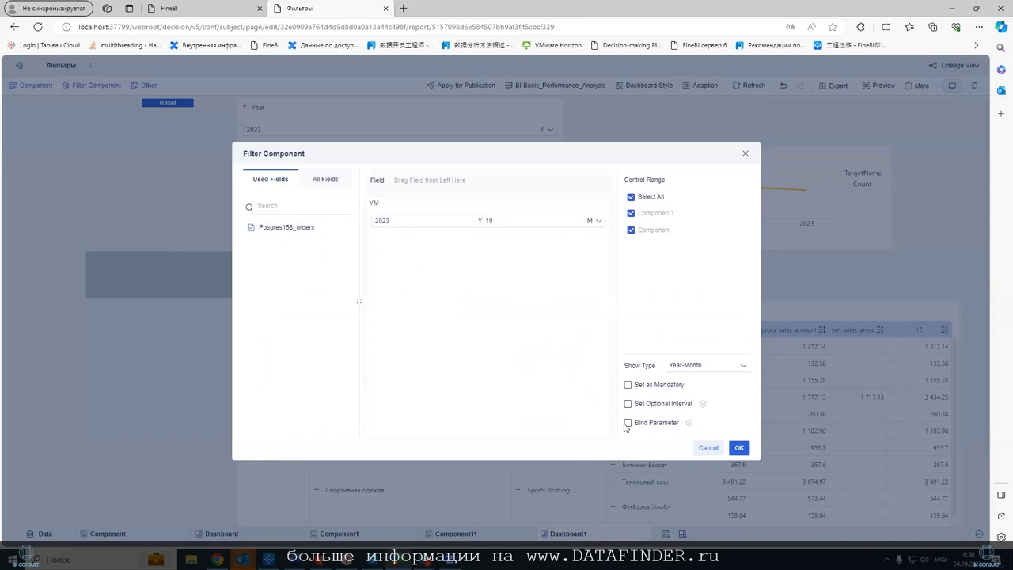
{"action": "left_click", "coordinate": [739, 447]}
- Bind the YM filter component to the order_date field of Posgres158_orders
{"action": "left_click", "coordinate": [261, 175]}
{"action": "left_click", "coordinate": [419, 180]}
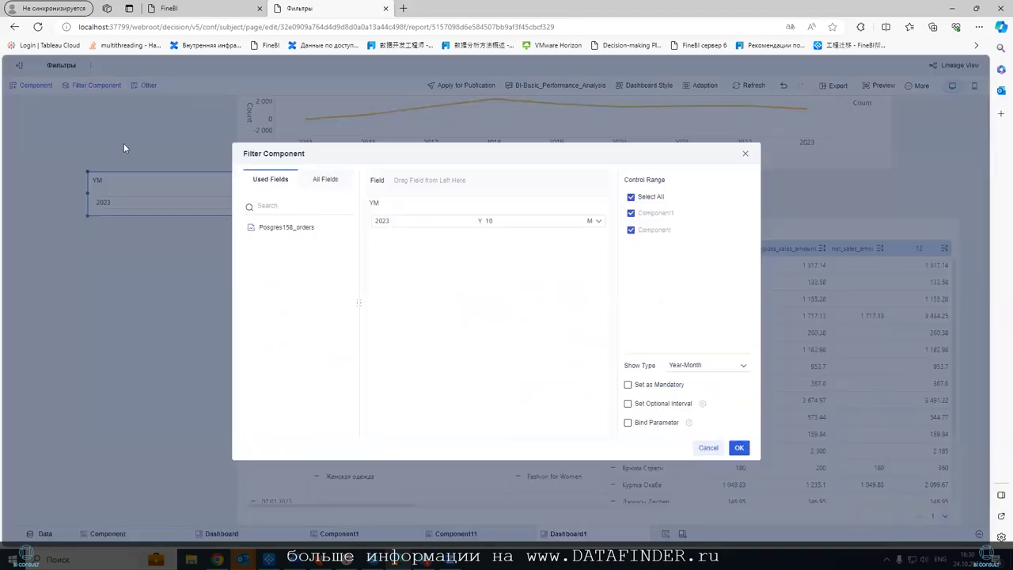
{"action": "left_click", "coordinate": [258, 229]}
{"action": "left_click_drag", "start_coordinate": [272, 261], "coordinate": [386, 182]}
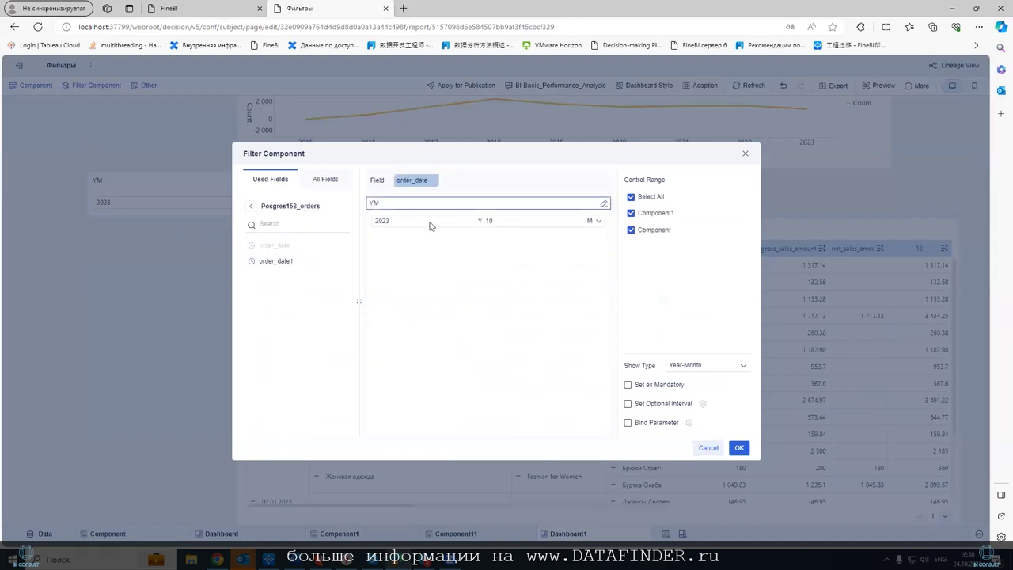
{"action": "left_click", "coordinate": [739, 448]}
- Set the YM filter on the dashboard to month 9 of 2023
{"action": "left_click", "coordinate": [100, 203]}
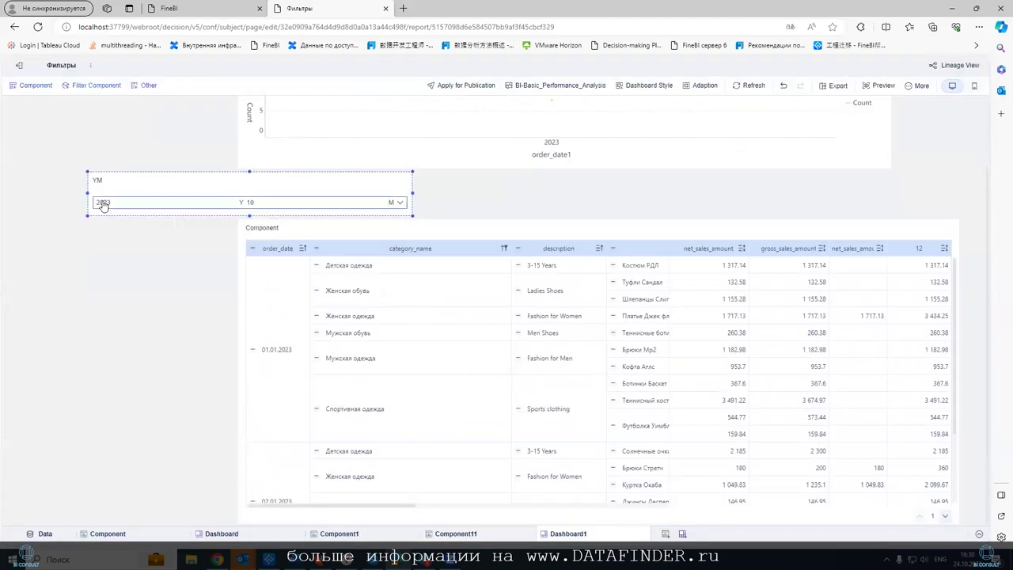
{"action": "left_click", "coordinate": [289, 209]}
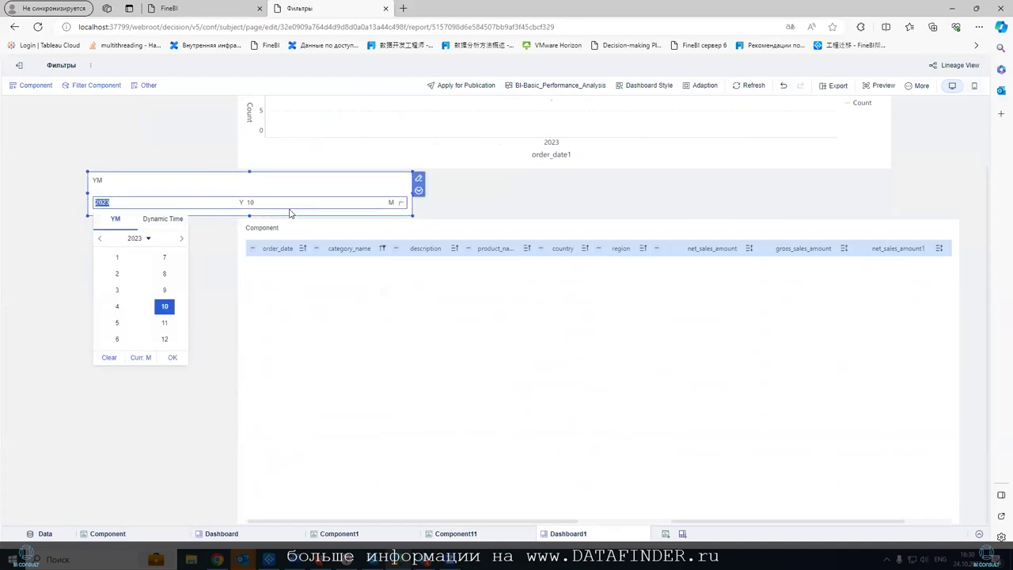
{"action": "left_click", "coordinate": [165, 290]}
{"action": "left_click", "coordinate": [267, 280]}
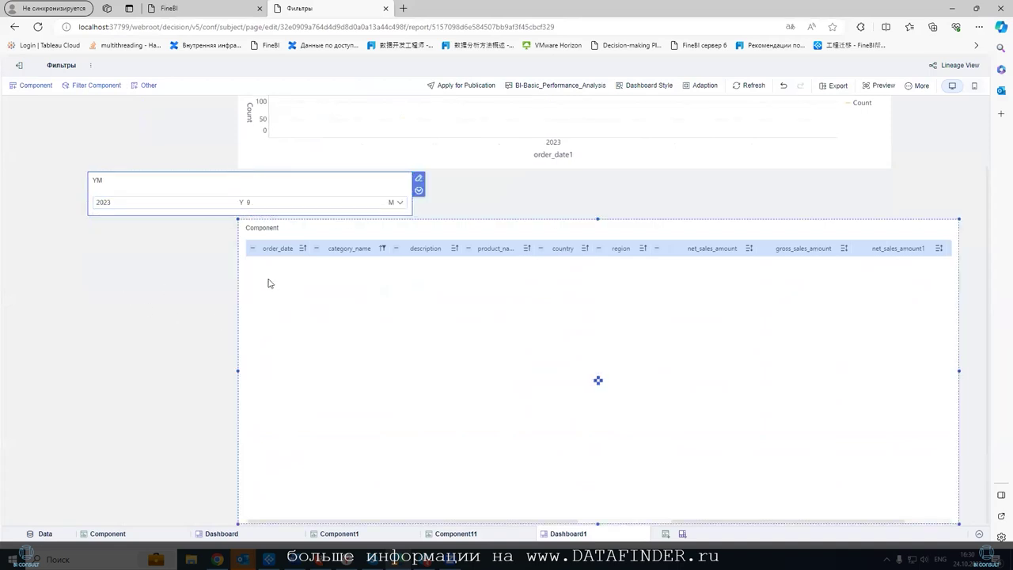
- Reduce the height and width of the YM filter and place it beside the Year filter, just below the Reset button
{"action": "left_click", "coordinate": [279, 194]}
{"action": "left_click_drag", "start_coordinate": [263, 171], "coordinate": [260, 135]}
{"action": "left_click_drag", "start_coordinate": [246, 251], "coordinate": [249, 214]}
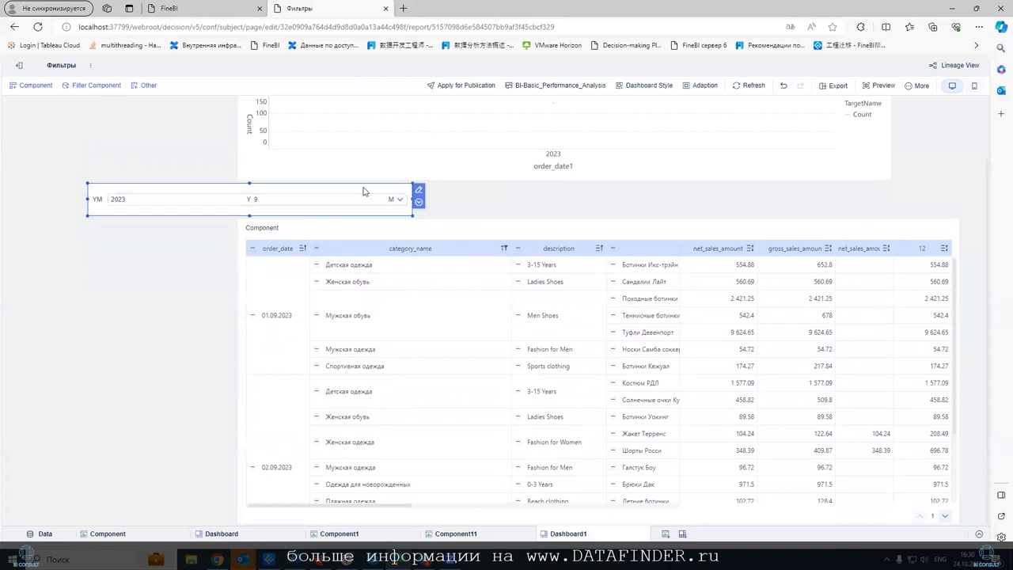
{"action": "left_click_drag", "start_coordinate": [364, 189], "coordinate": [249, 193]}
{"action": "left_click_drag", "start_coordinate": [331, 215], "coordinate": [218, 223]}
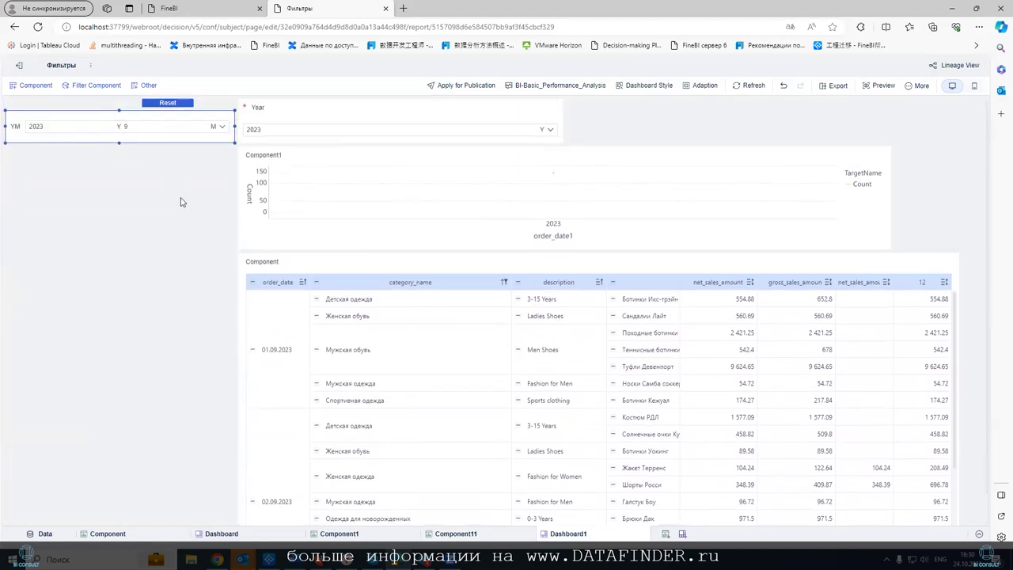
- Add a Year Quarter filter component bound to the order_date field and set it to the current quarter, 2023 quarter 4
{"action": "left_click", "coordinate": [78, 86]}
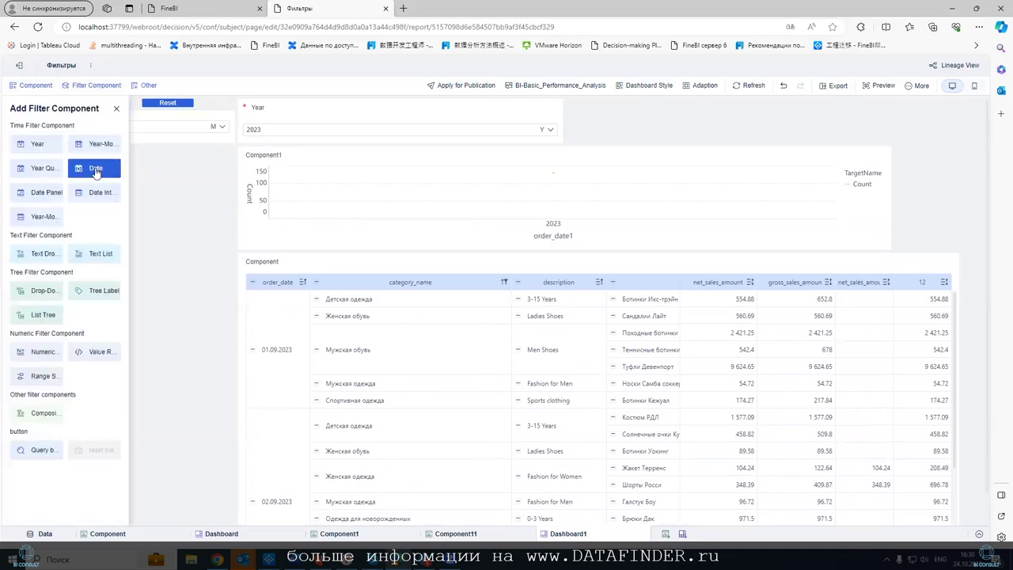
{"action": "left_click_drag", "start_coordinate": [45, 167], "coordinate": [151, 197]}
{"action": "left_click_drag", "start_coordinate": [282, 250], "coordinate": [416, 180]}
{"action": "left_click", "coordinate": [431, 222]}
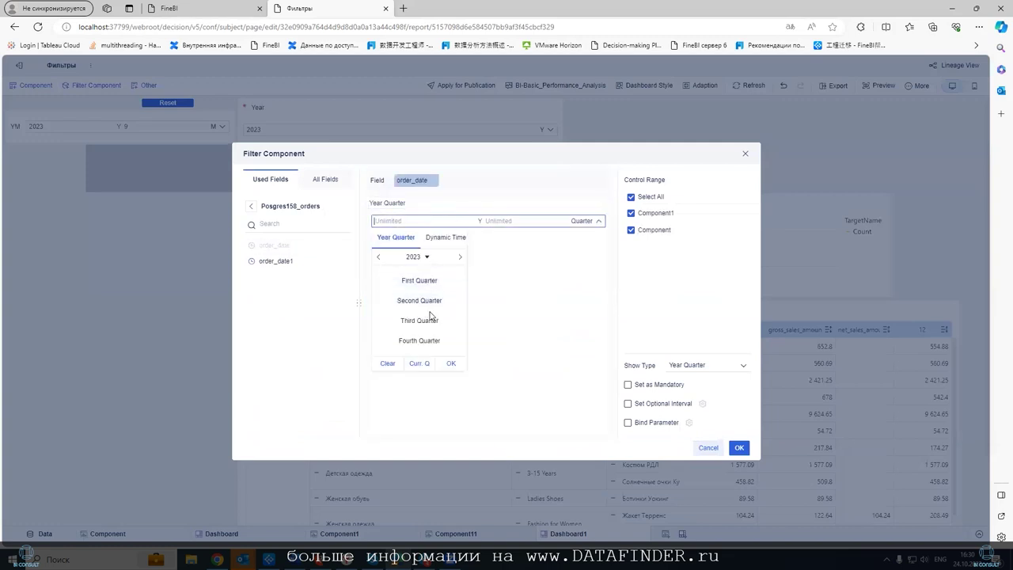
{"action": "left_click", "coordinate": [419, 363]}
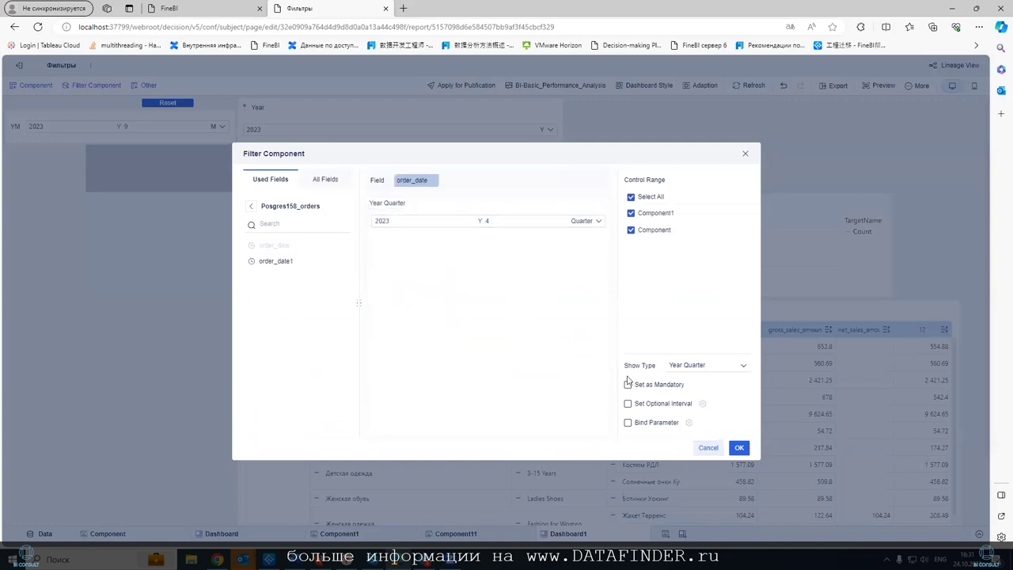
{"action": "left_click", "coordinate": [738, 449]}
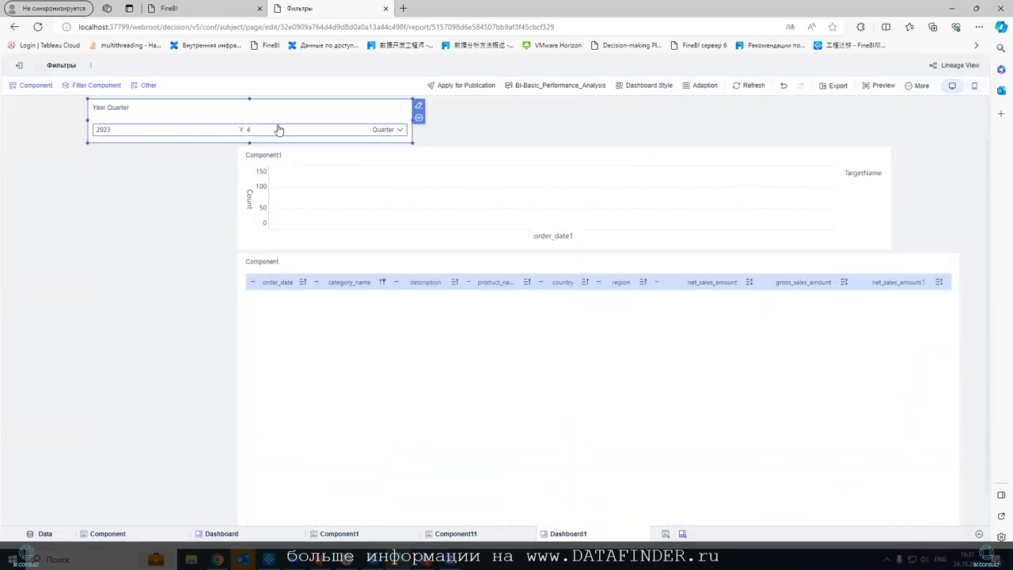
- Set the Year Quarter filter on the dashboard to the third quarter of 2023
{"action": "left_click", "coordinate": [278, 130]}
{"action": "left_click", "coordinate": [140, 228]}
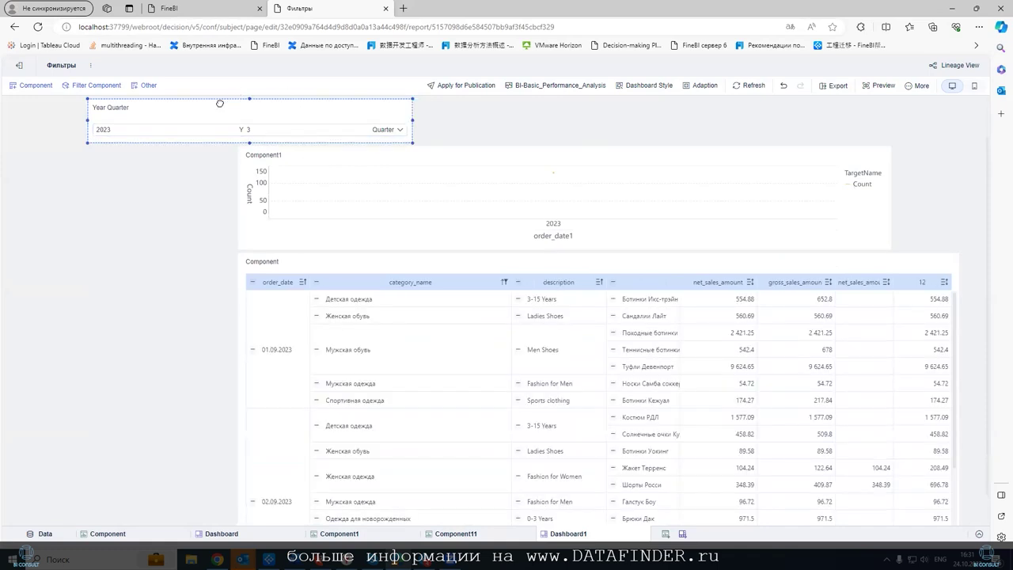
- Narrow the Year Quarter and Year filters to the YM filter's width, stacking Year above it and Year Quarter below it
{"action": "left_click_drag", "start_coordinate": [219, 104], "coordinate": [158, 119]}
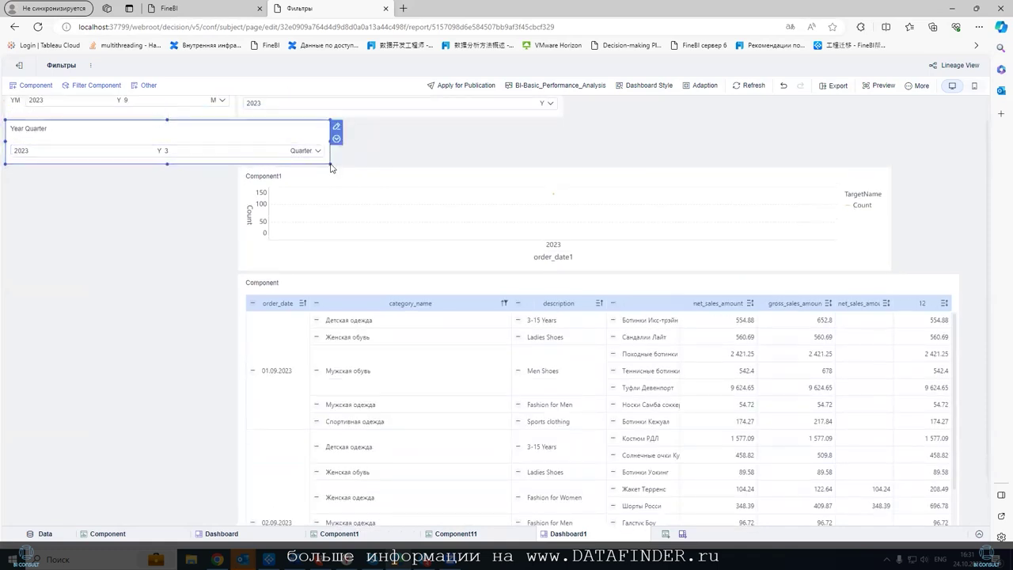
{"action": "left_click_drag", "start_coordinate": [326, 162], "coordinate": [234, 163]}
{"action": "left_click_drag", "start_coordinate": [361, 104], "coordinate": [148, 108]}
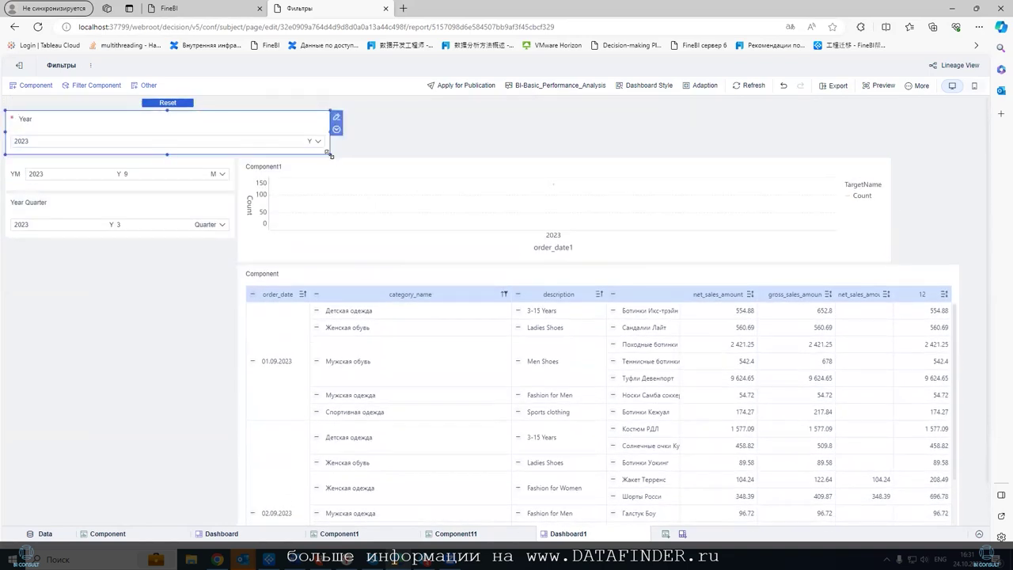
{"action": "left_click_drag", "start_coordinate": [331, 156], "coordinate": [230, 141]}
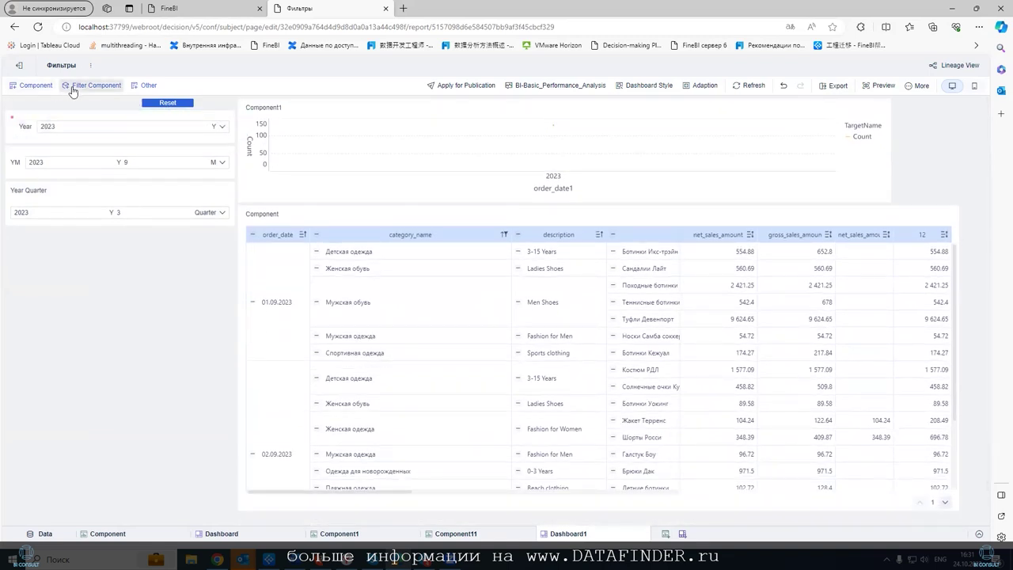
- Add a Date filter component bound to order_date with a dynamic time of 0 years before the current day
{"action": "left_click", "coordinate": [71, 87]}
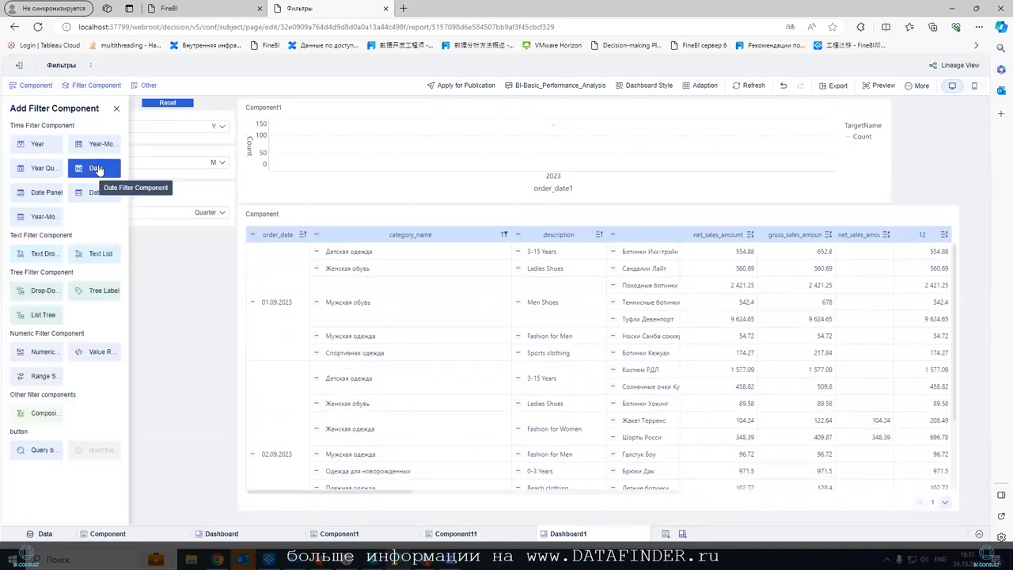
{"action": "left_click", "coordinate": [95, 166]}
{"action": "left_click", "coordinate": [286, 227]}
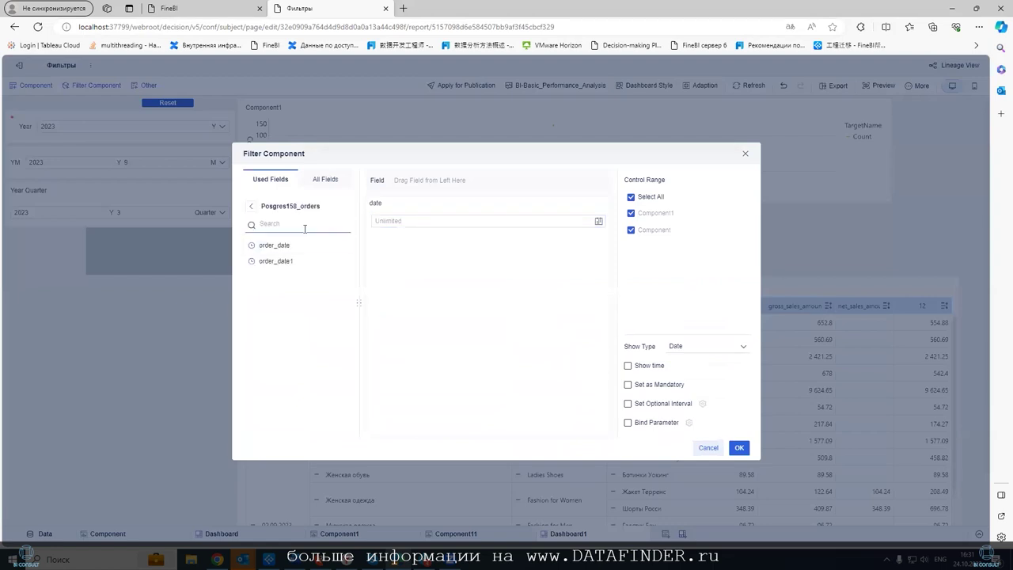
{"action": "left_click_drag", "start_coordinate": [273, 246], "coordinate": [407, 181]}
{"action": "left_click", "coordinate": [425, 221]}
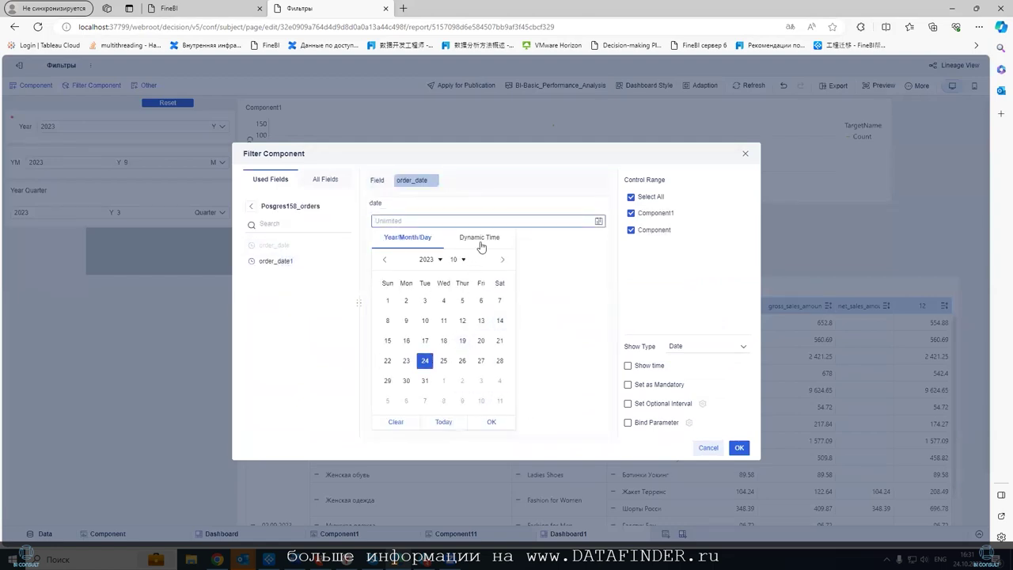
{"action": "left_click", "coordinate": [479, 240]}
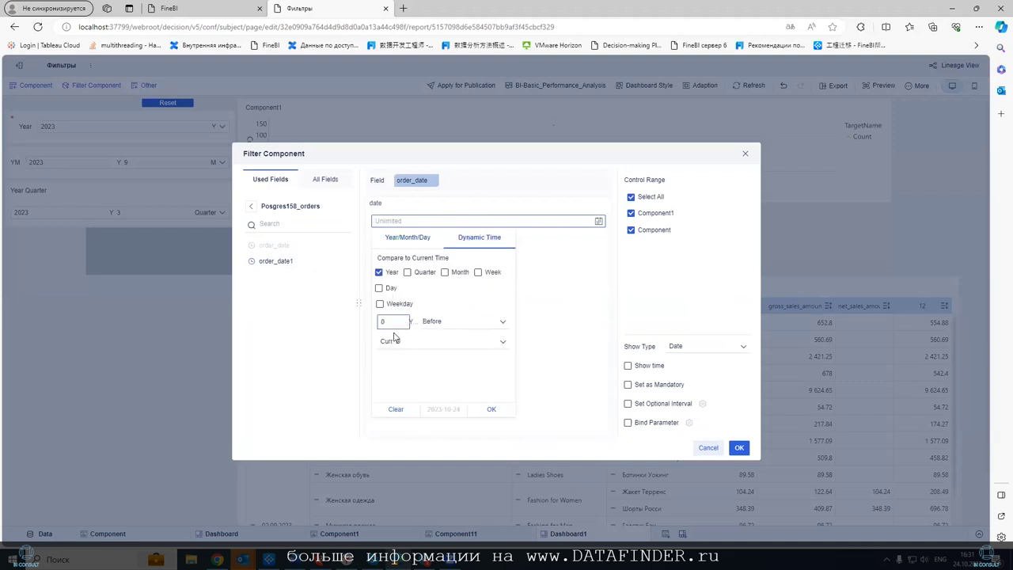
{"action": "left_click", "coordinate": [492, 410]}
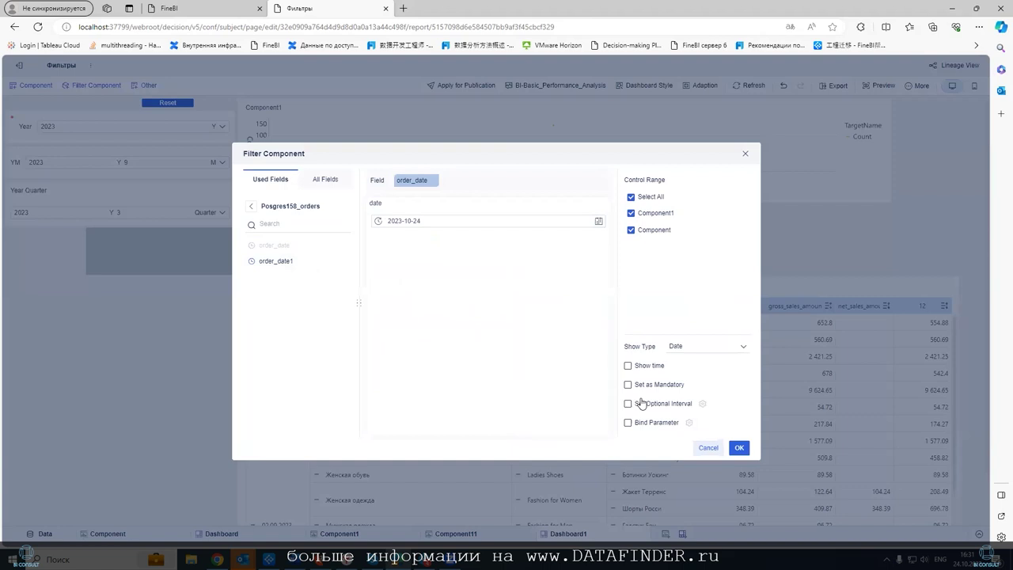
- Include the week offset in the date filter's dynamic time, set the offset to 2 years before, and confirm the component
{"action": "left_click", "coordinate": [431, 224]}
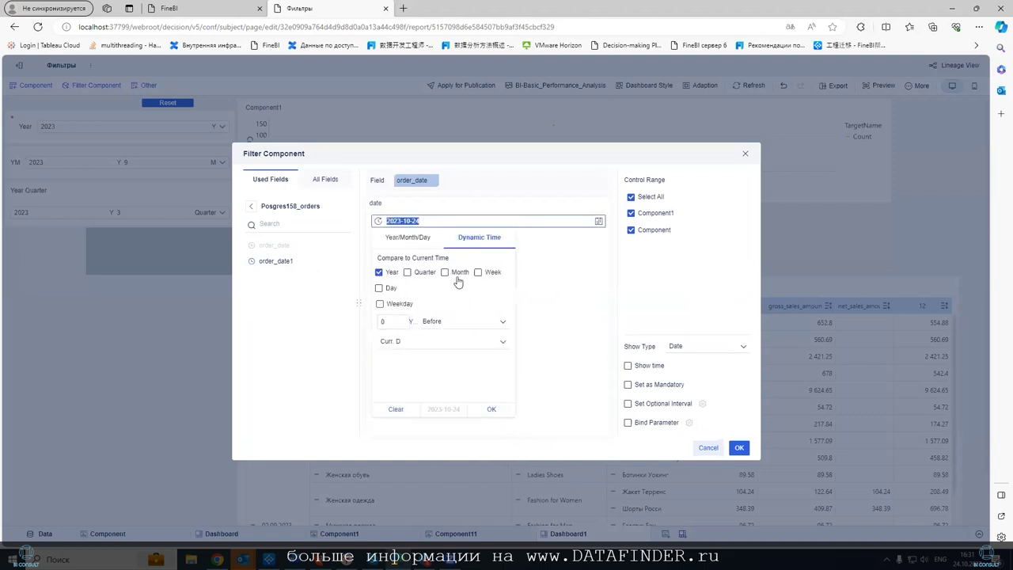
{"action": "left_click", "coordinate": [477, 272]}
{"action": "left_click", "coordinate": [381, 322]}
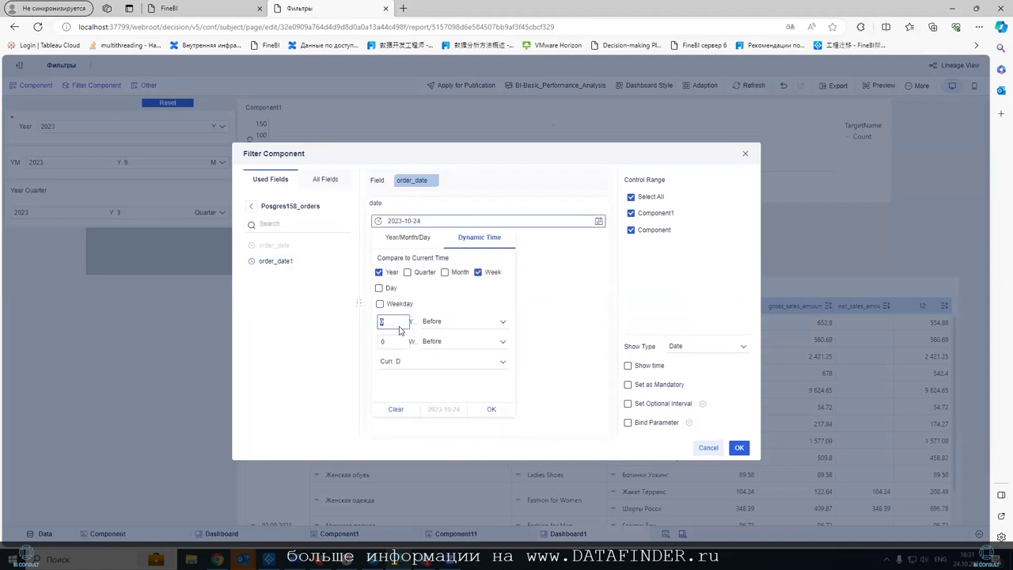
{"action": "left_click", "coordinate": [490, 410]}
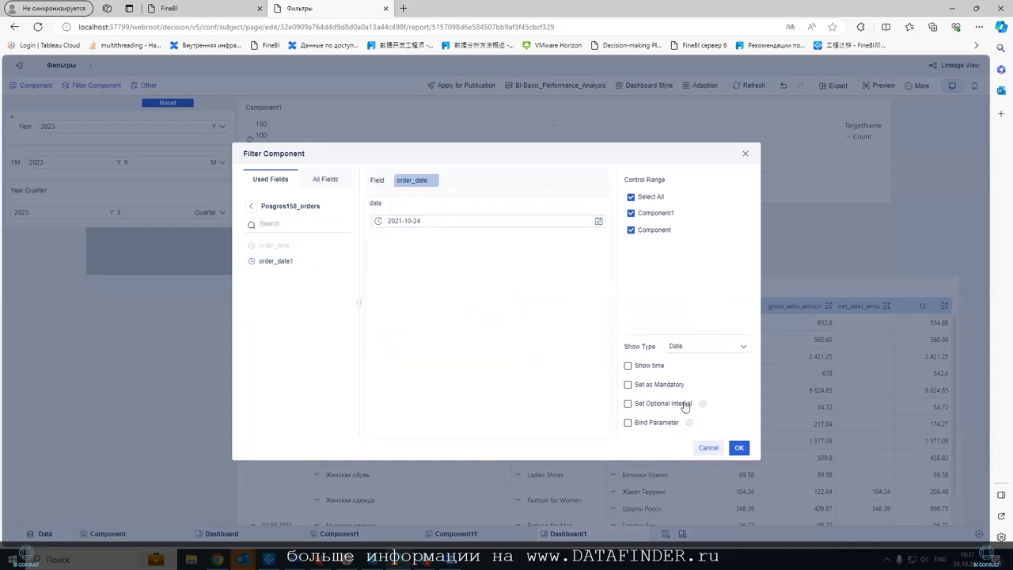
{"action": "left_click", "coordinate": [736, 448]}
- Place the date filter directly below the Year Quarter filter and reduce its width
{"action": "left_click_drag", "start_coordinate": [237, 172], "coordinate": [151, 171]}
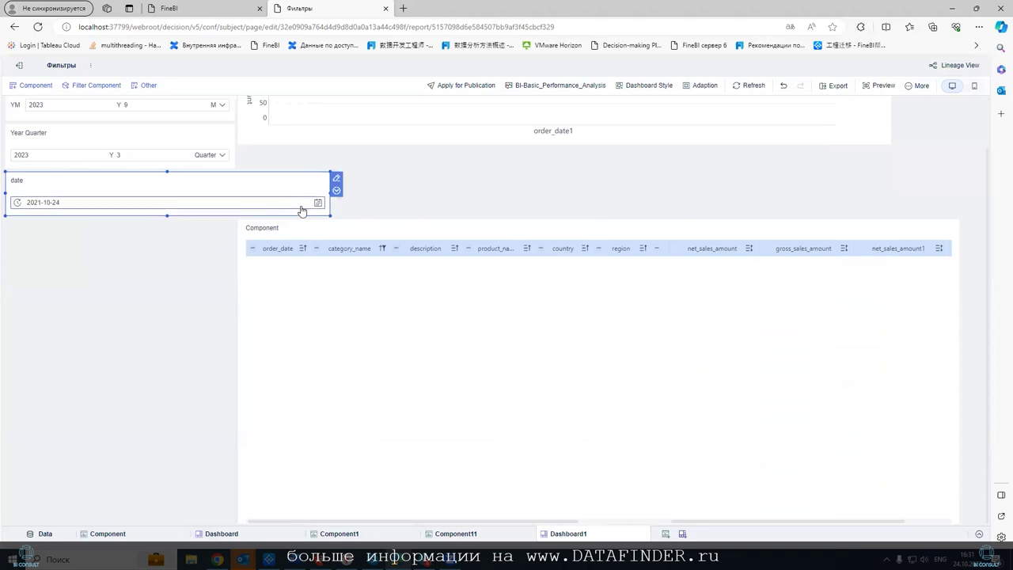
{"action": "left_click_drag", "start_coordinate": [330, 218], "coordinate": [227, 228]}
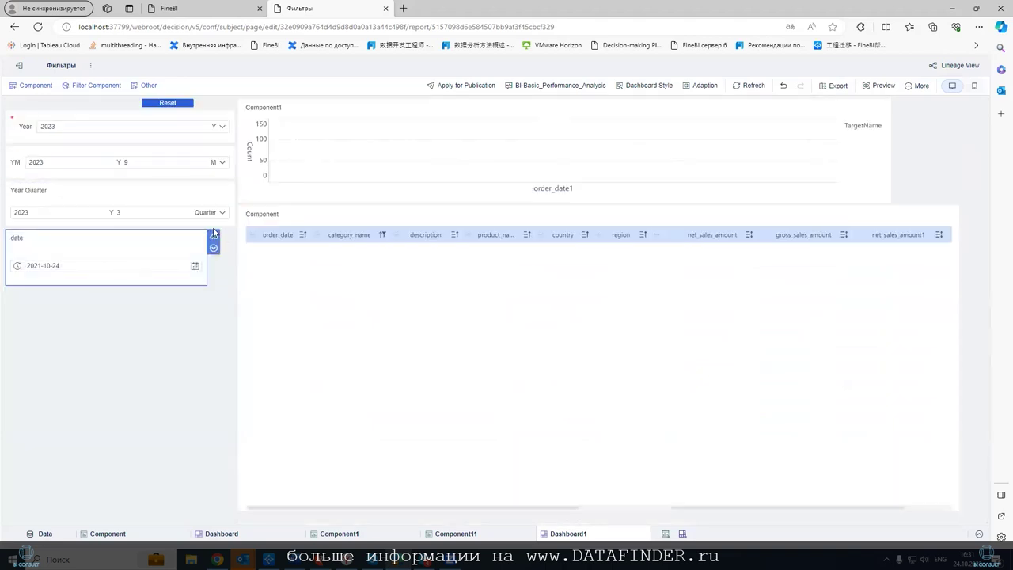
- Reopen the date filter's settings and set its dynamic year offset to 8 years before
{"action": "left_click", "coordinate": [213, 236]}
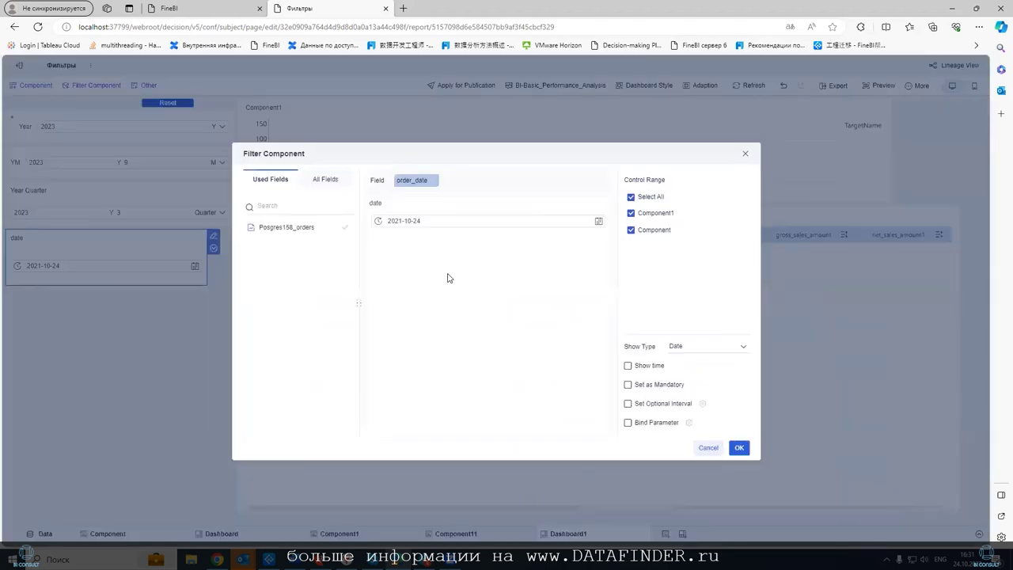
{"action": "left_click", "coordinate": [414, 222]}
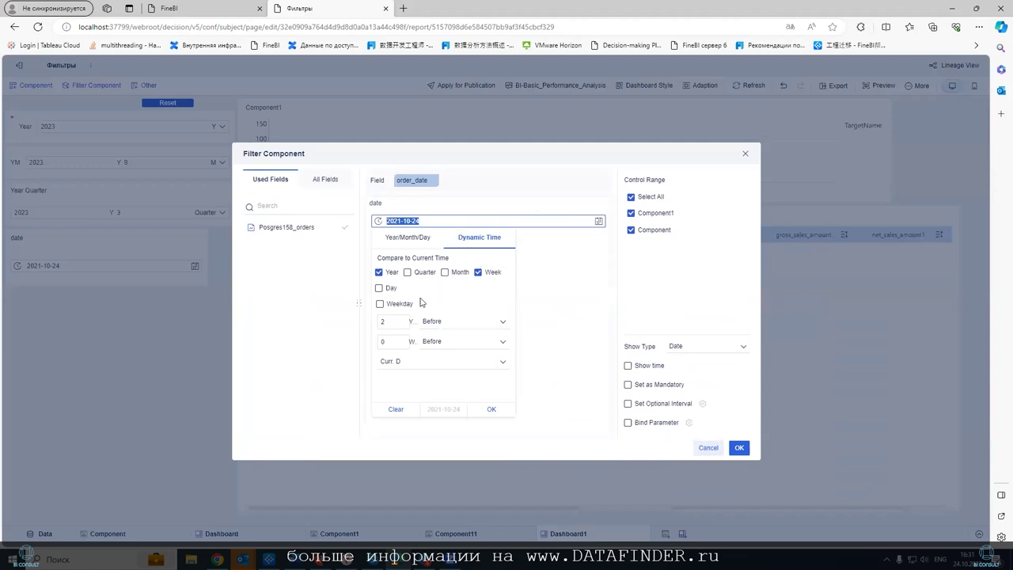
{"action": "left_click", "coordinate": [387, 321]}
{"action": "type", "text": "8"}
{"action": "left_click", "coordinate": [491, 410]}
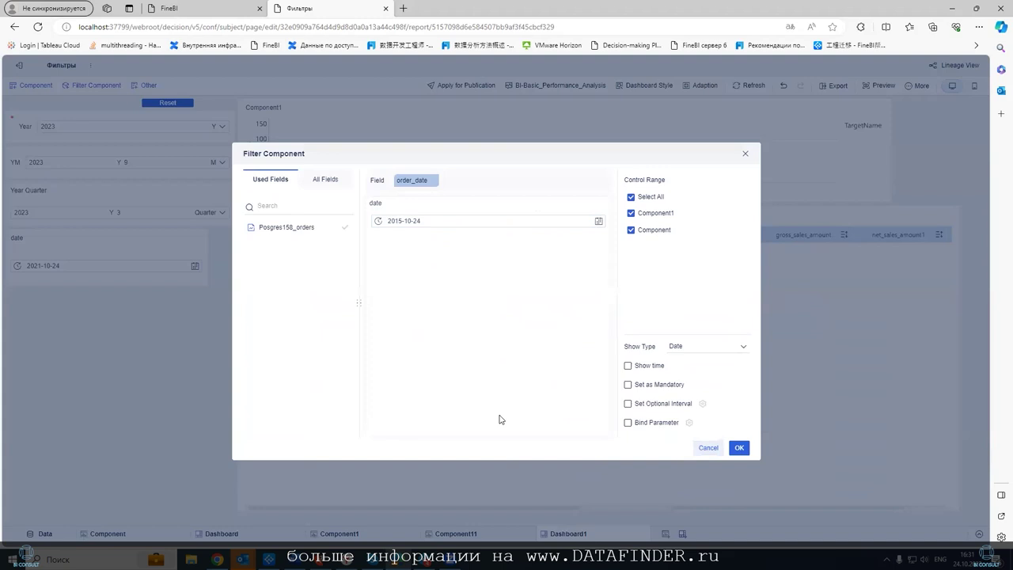
- Set the date filter's dynamic time to 0 years and 2 weeks before the current day and apply it to the dashboard
{"action": "left_click", "coordinate": [415, 223]}
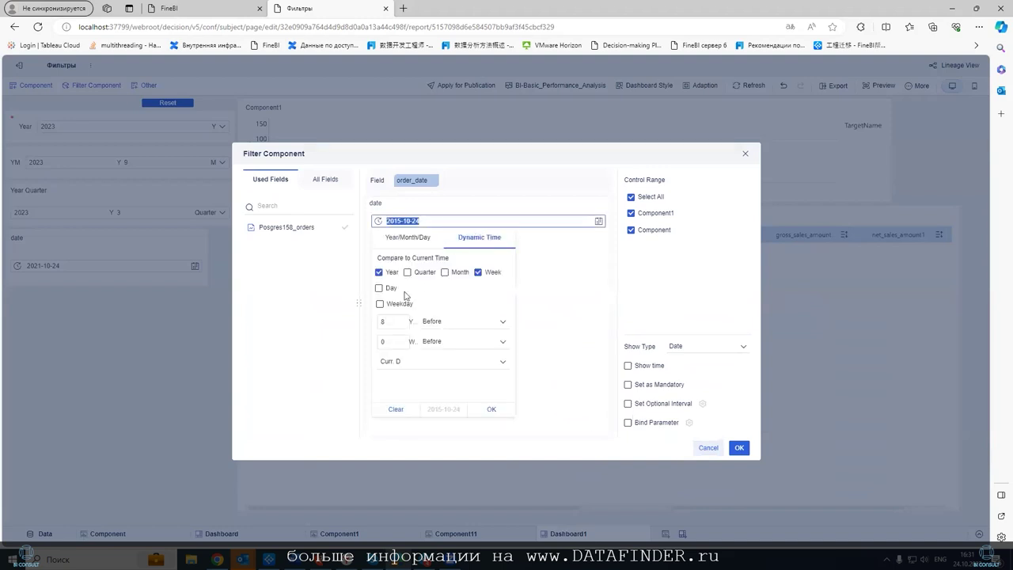
{"action": "left_click", "coordinate": [393, 345]}
{"action": "type", "text": "2"}
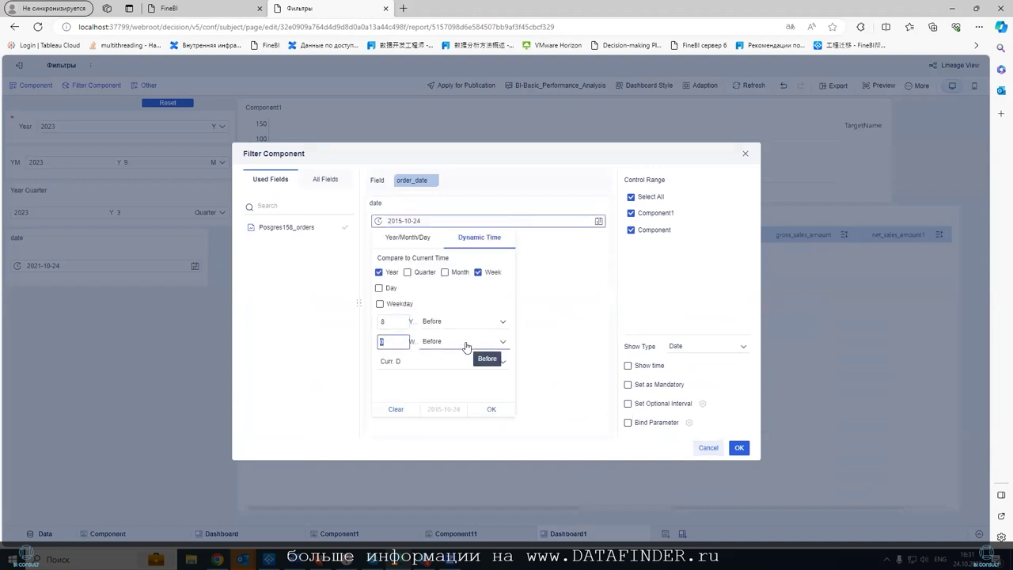
{"action": "double_click", "coordinate": [395, 326]}
{"action": "type", "text": "0"}
{"action": "left_click", "coordinate": [490, 409]}
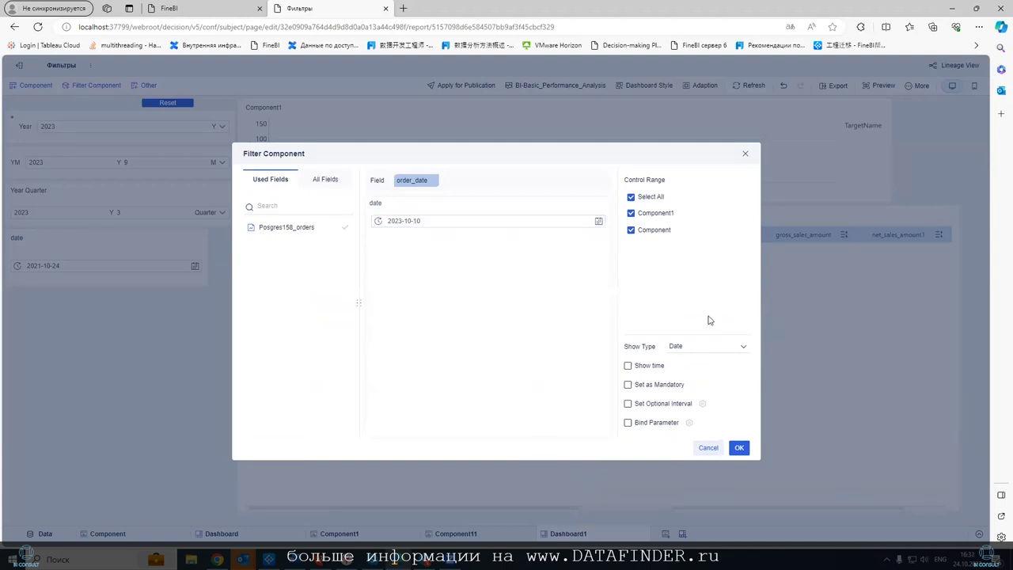
{"action": "left_click", "coordinate": [738, 447]}
{"action": "left_click", "coordinate": [195, 266]}
{"action": "left_click", "coordinate": [169, 332]}
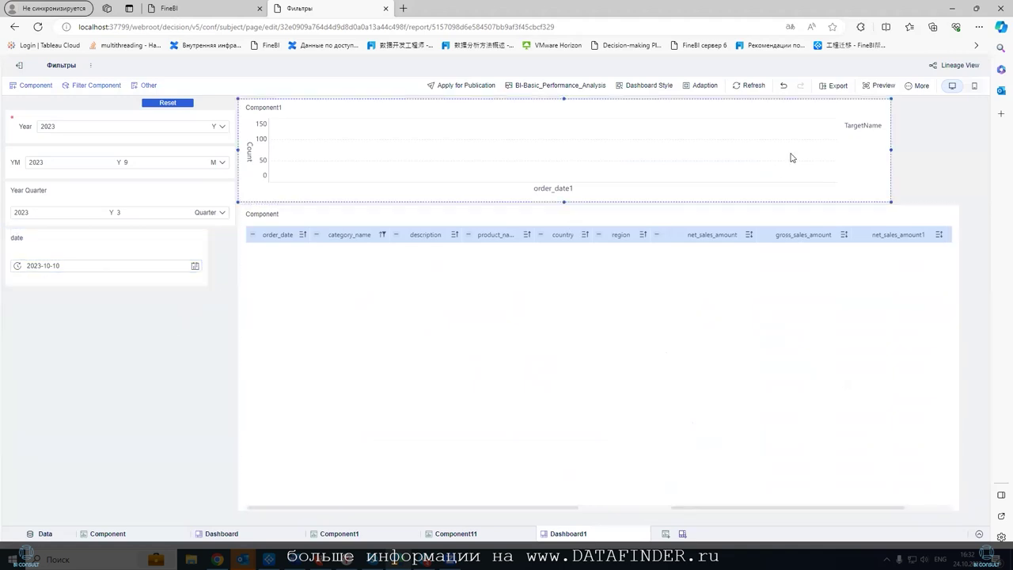
- Preview the dashboard, reset all filters, and set the Year filter to 2023
{"action": "left_click", "coordinate": [880, 86]}
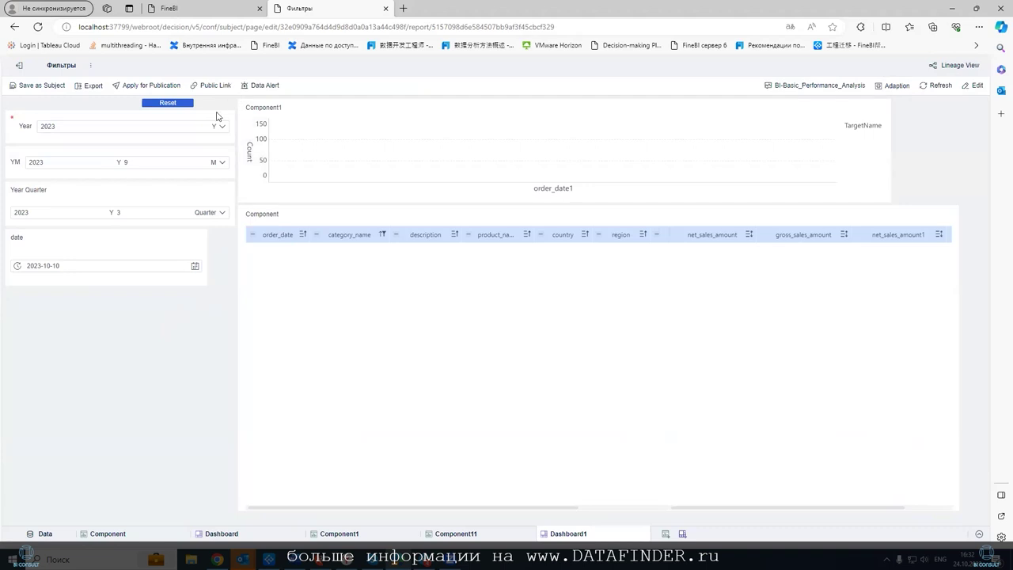
{"action": "left_click", "coordinate": [179, 103]}
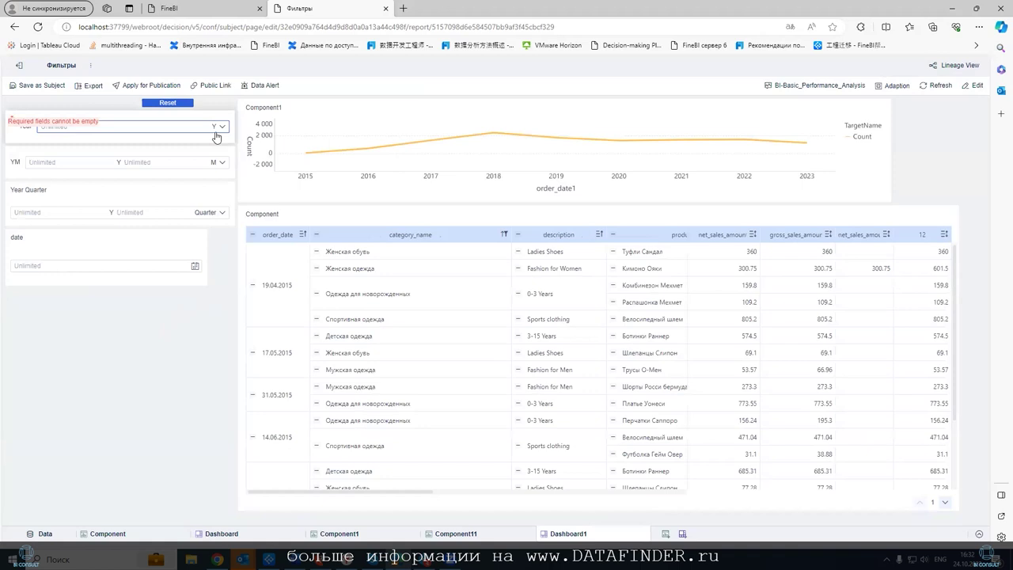
{"action": "left_click", "coordinate": [216, 137]}
{"action": "left_click", "coordinate": [204, 216]}
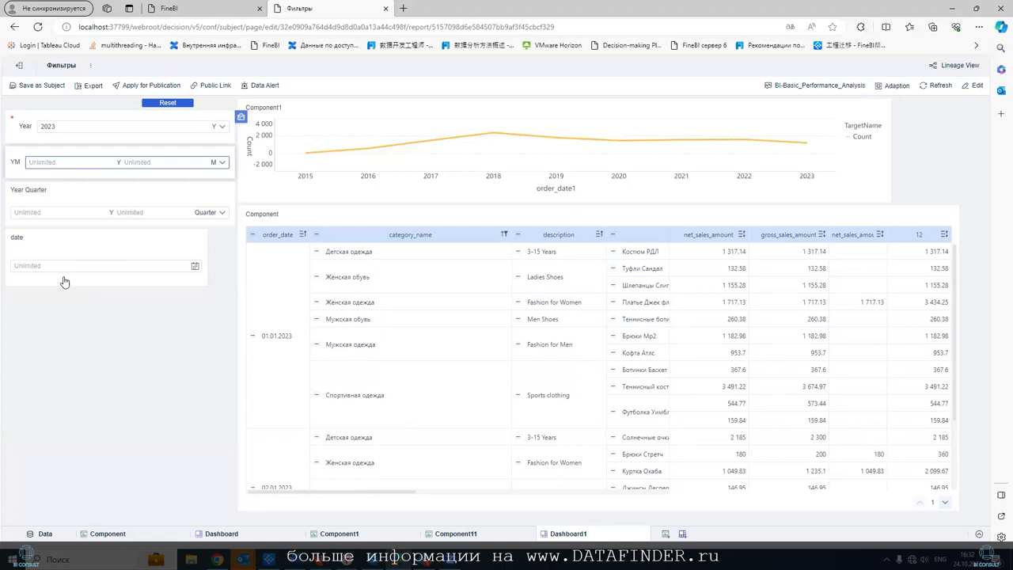
- Set the YM filter to a dynamic time of 0 years and 2 months before the current time
{"action": "left_click", "coordinate": [95, 178]}
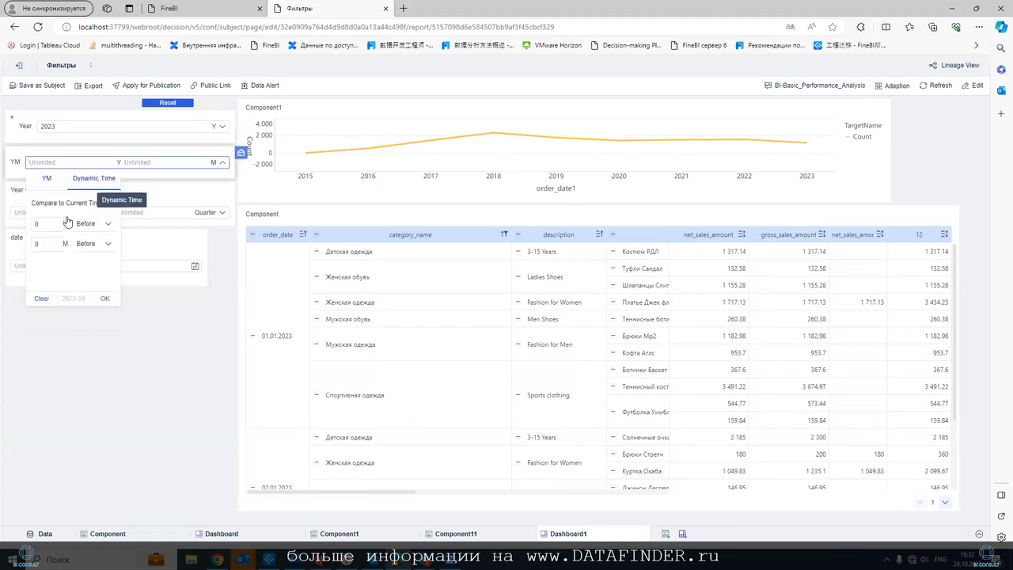
{"action": "key", "text": "Tab"}
{"action": "type", "text": "2"}
{"action": "key", "text": "shift+Tab"}
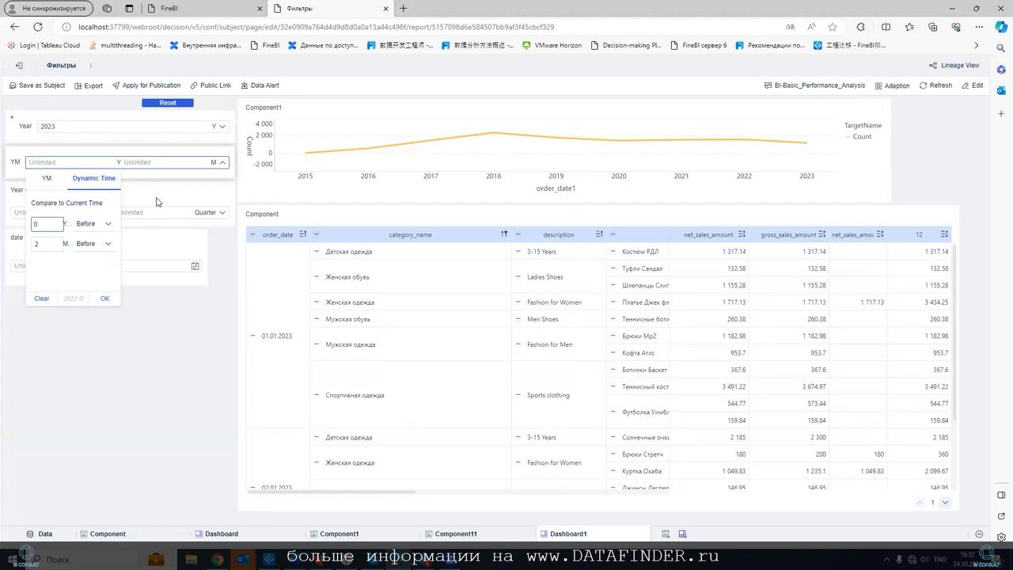
{"action": "left_click", "coordinate": [104, 297]}
- Set the Year Quarter filter in the preview to the third quarter of 2023
{"action": "left_click", "coordinate": [71, 212]}
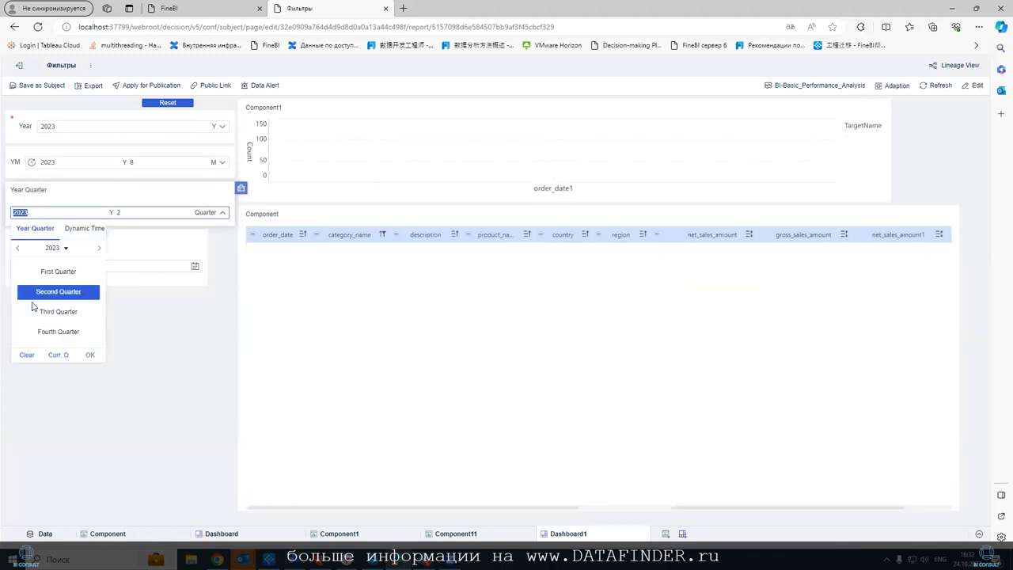
{"action": "left_click", "coordinate": [57, 312]}
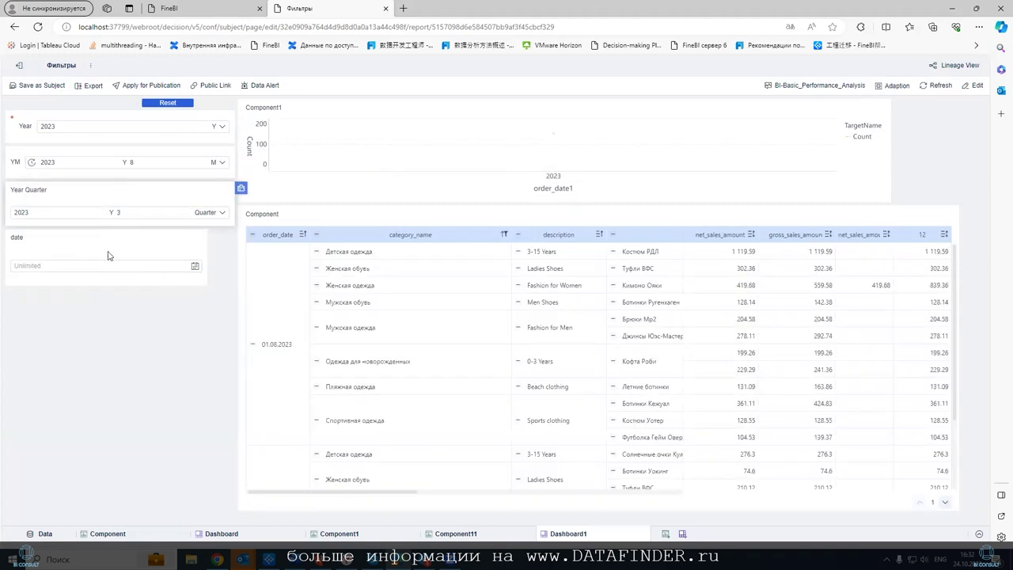
- Try to set the Year Quarter filter's dynamic time to 1 year and 2 quarters before the current time
{"action": "left_click", "coordinate": [159, 213]}
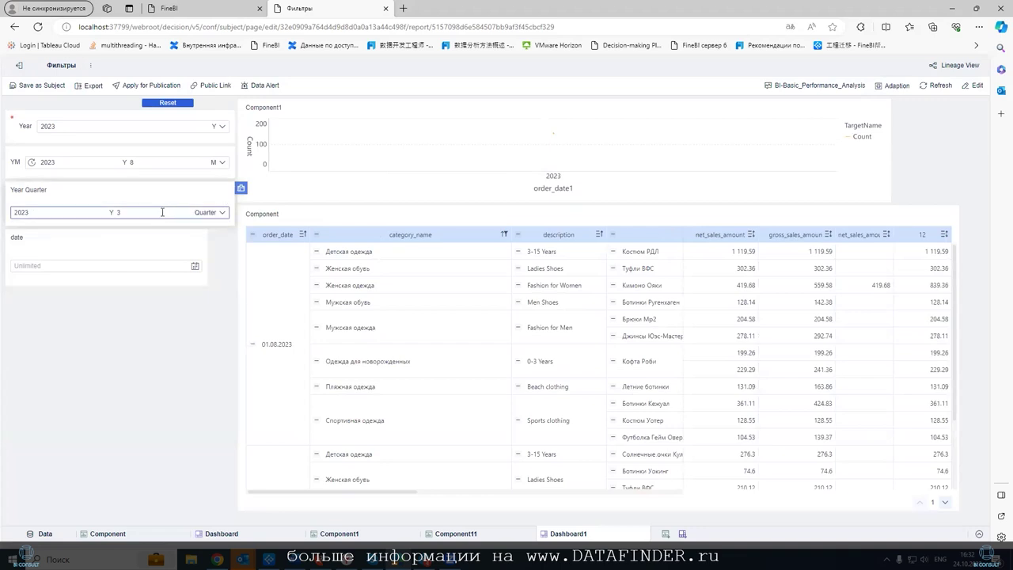
{"action": "left_click", "coordinate": [84, 227]}
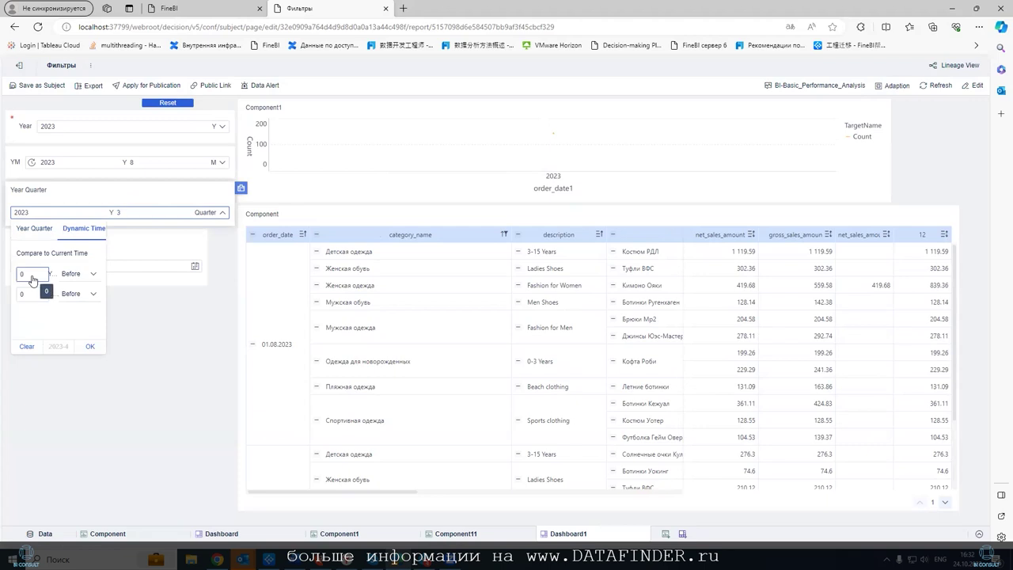
{"action": "left_click", "coordinate": [33, 275]}
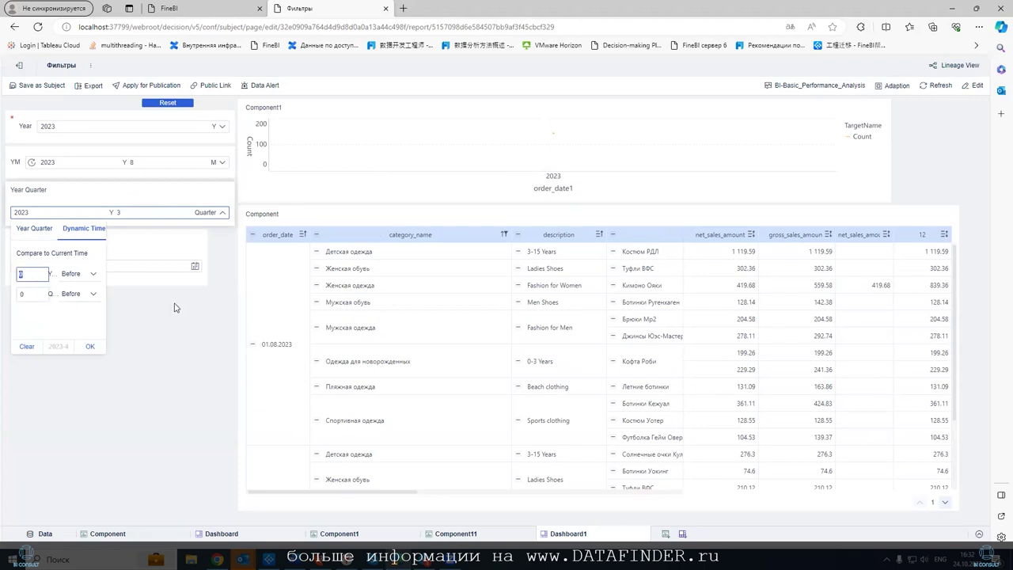
{"action": "type", "text": "1"}
{"action": "left_click", "coordinate": [28, 294]}
{"action": "type", "text": "2"}
{"action": "left_click", "coordinate": [39, 276]}
- Reset all filters in the preview and set the Year filter to 2023
{"action": "left_click", "coordinate": [166, 103]}
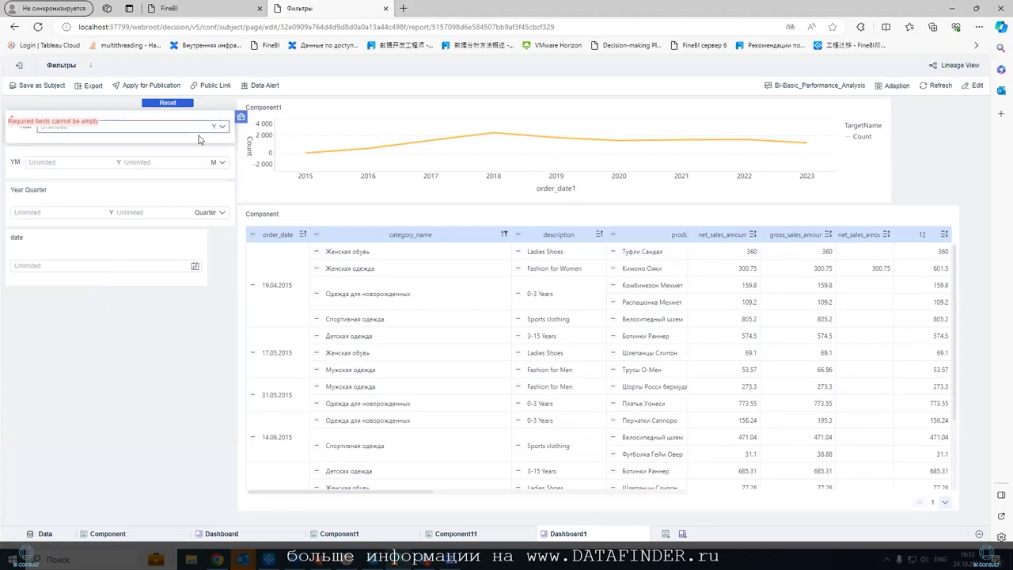
{"action": "left_click", "coordinate": [127, 126]}
{"action": "left_click", "coordinate": [63, 231]}
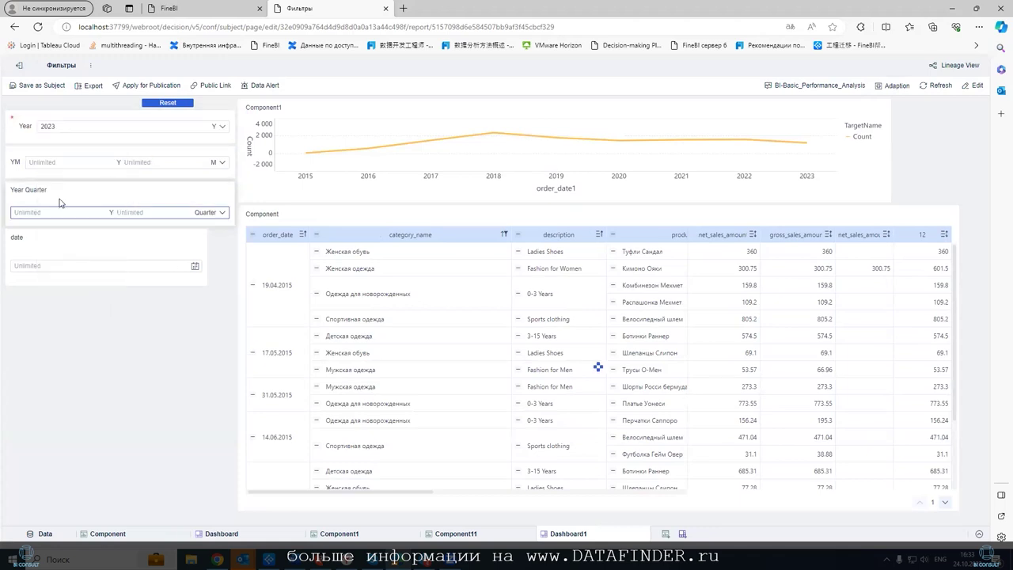
{"action": "left_click", "coordinate": [79, 127]}
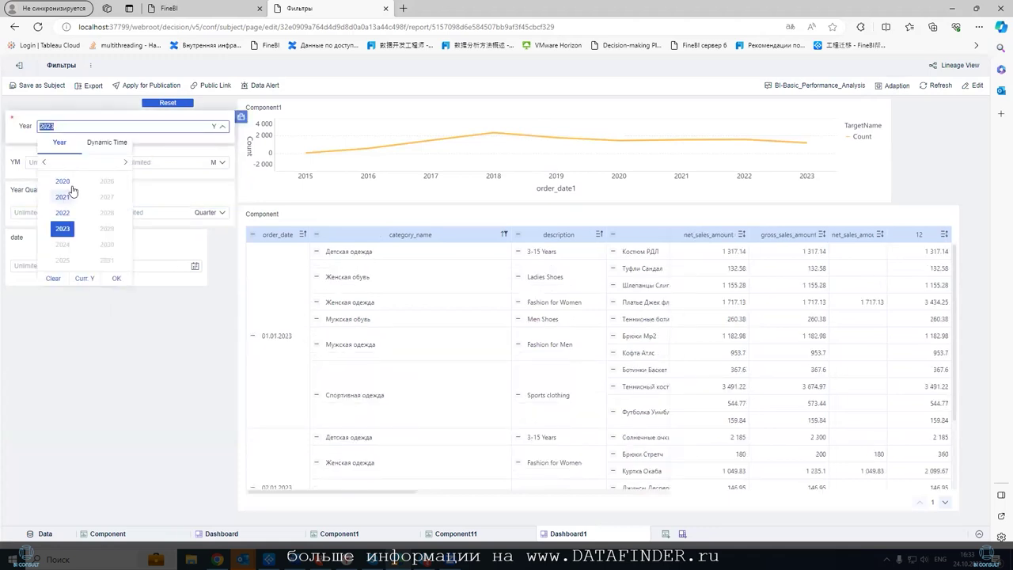
{"action": "left_click", "coordinate": [118, 277]}
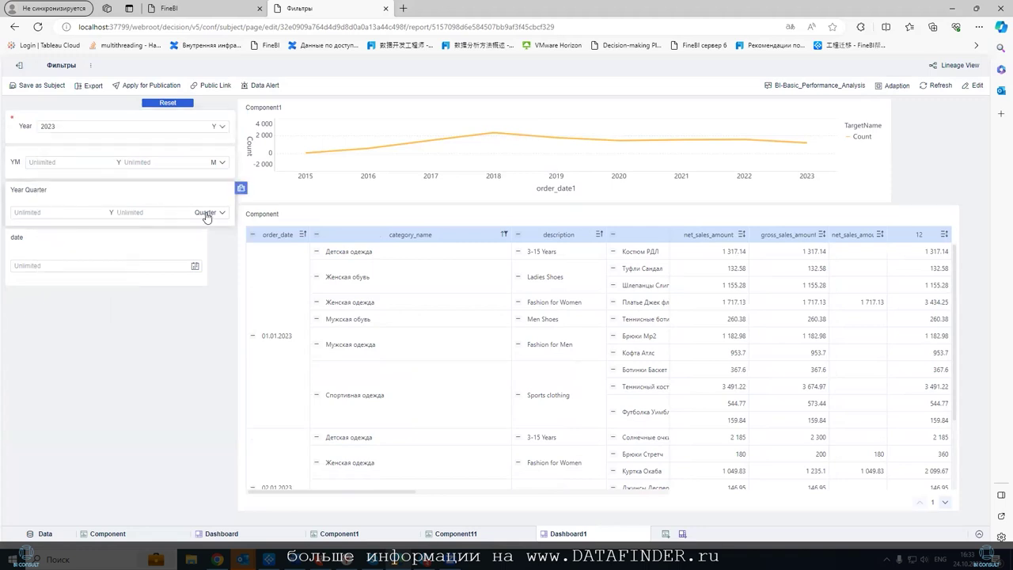
- Set the Year Quarter filter to 2 years and 0 quarters before the current time and review the table's applied filter conditions
{"action": "left_click", "coordinate": [205, 214]}
{"action": "left_click", "coordinate": [82, 228]}
{"action": "left_click", "coordinate": [34, 279]}
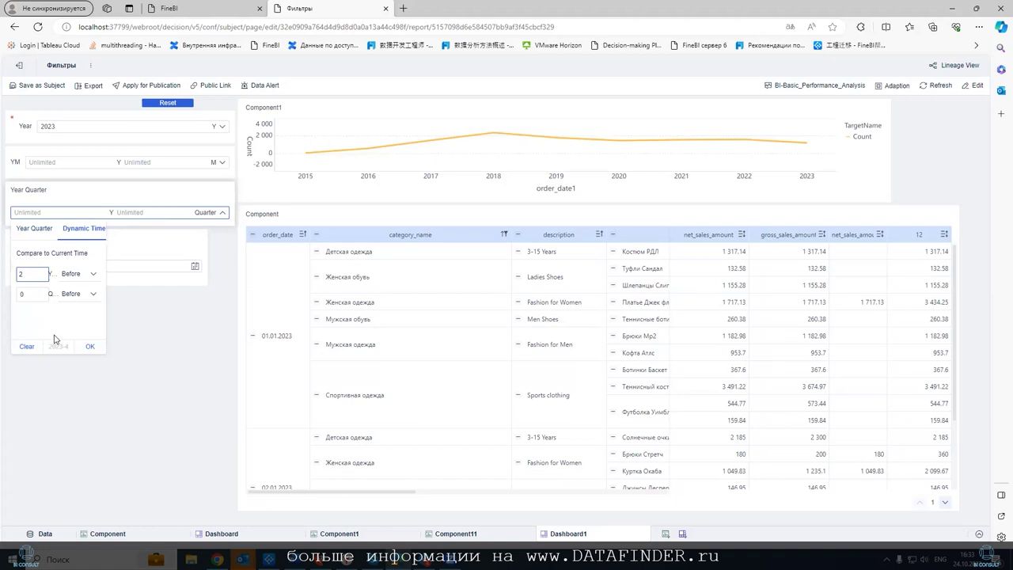
{"action": "type", "text": "2"}
{"action": "left_click", "coordinate": [87, 348]}
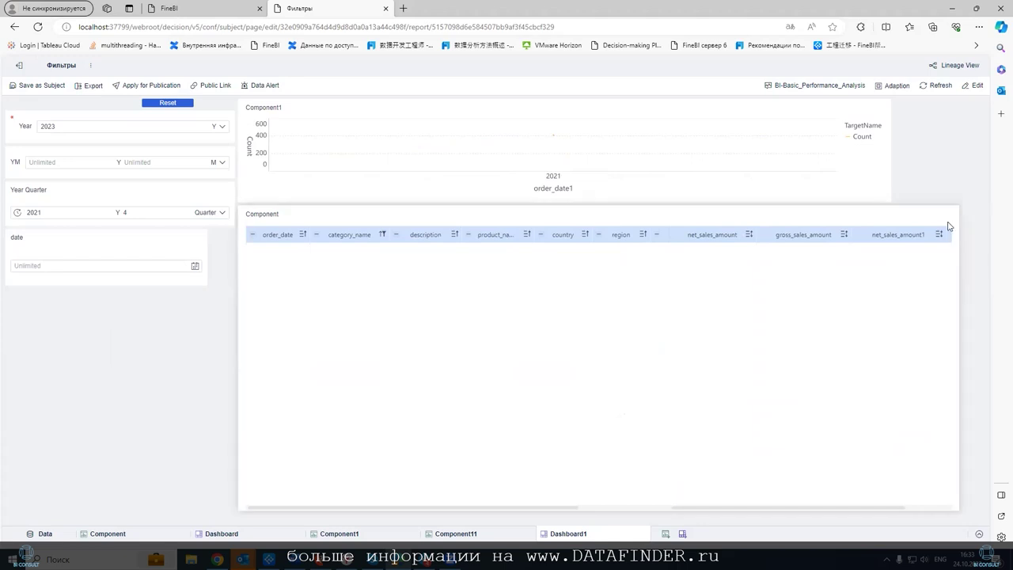
{"action": "left_click", "coordinate": [965, 249]}
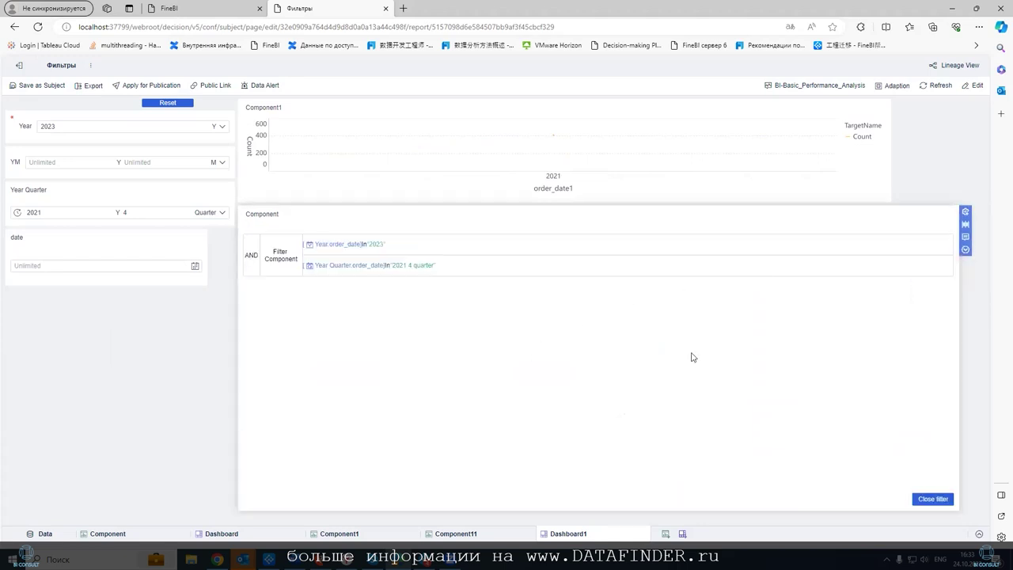
{"action": "left_click", "coordinate": [930, 500]}
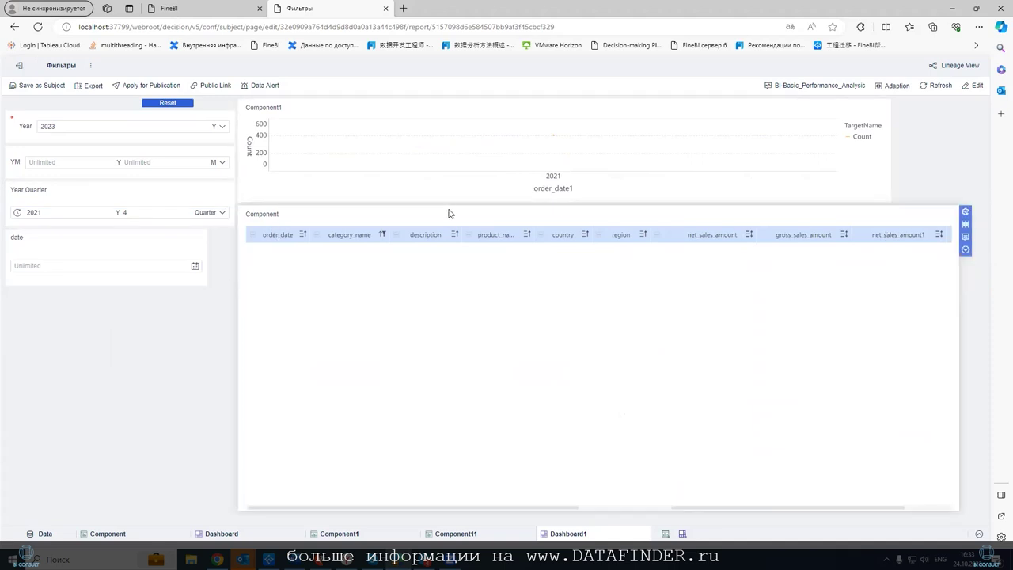
- Set the date filter to 2023-10-10 and change it to 2023-09-05
{"action": "left_click", "coordinate": [69, 265]}
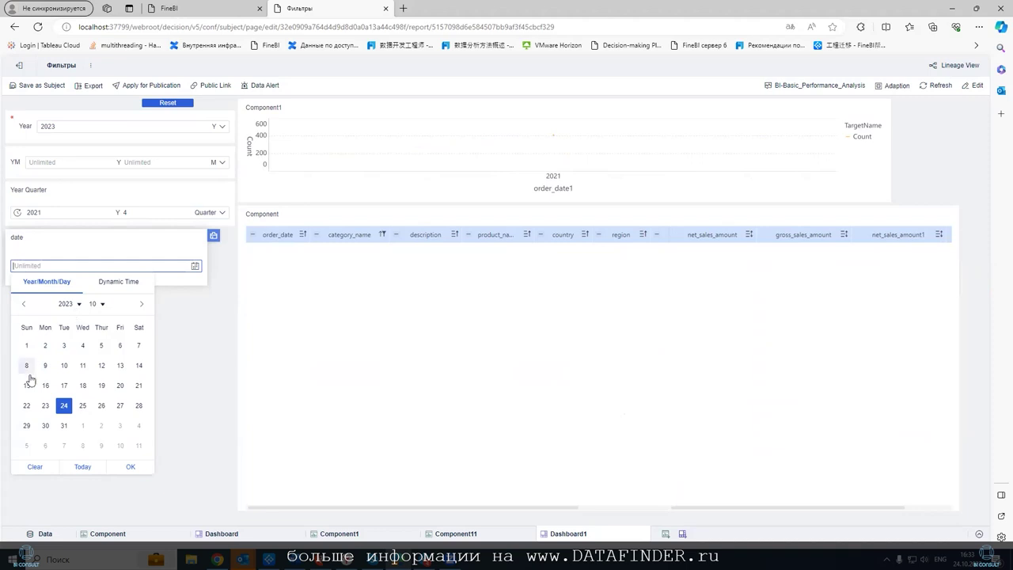
{"action": "left_click", "coordinate": [64, 365]}
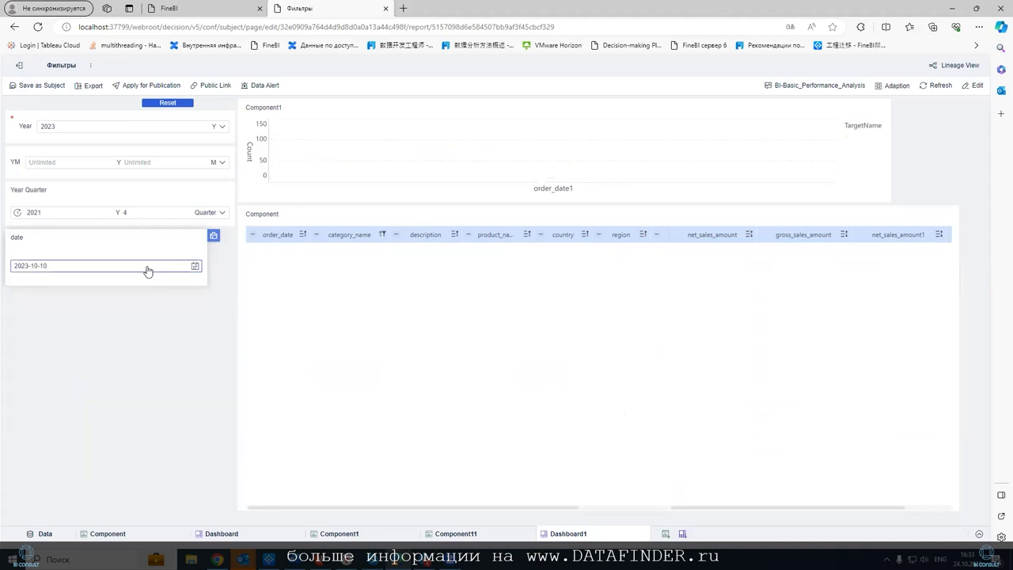
{"action": "left_click", "coordinate": [194, 266]}
{"action": "left_click", "coordinate": [25, 309]}
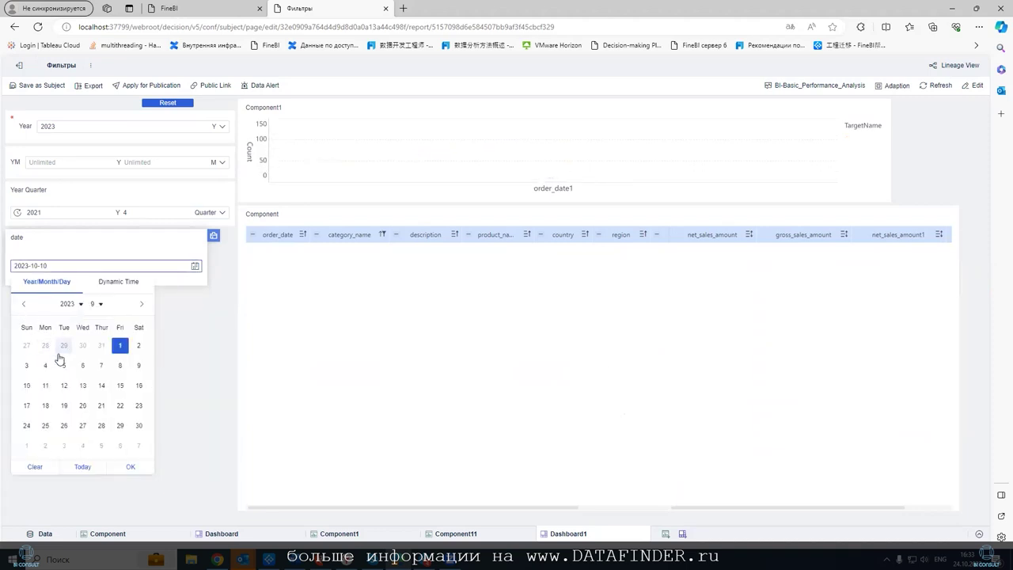
{"action": "left_click", "coordinate": [64, 364]}
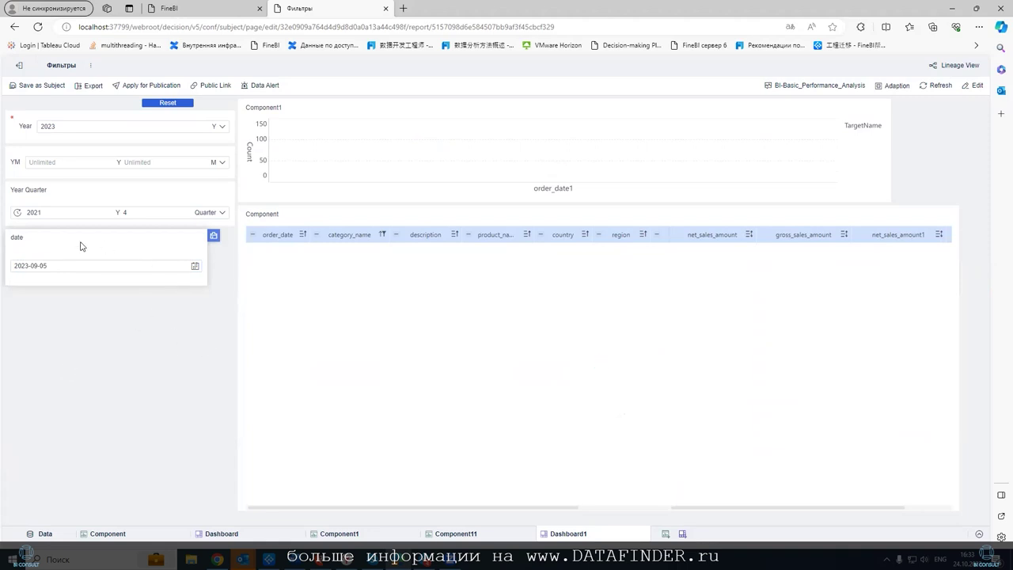
- Set the date filter to a dynamic time of 23 months before the current day, using only the Month unit
{"action": "left_click", "coordinate": [198, 264]}
{"action": "left_click", "coordinate": [119, 283]}
{"action": "left_click", "coordinate": [84, 317]}
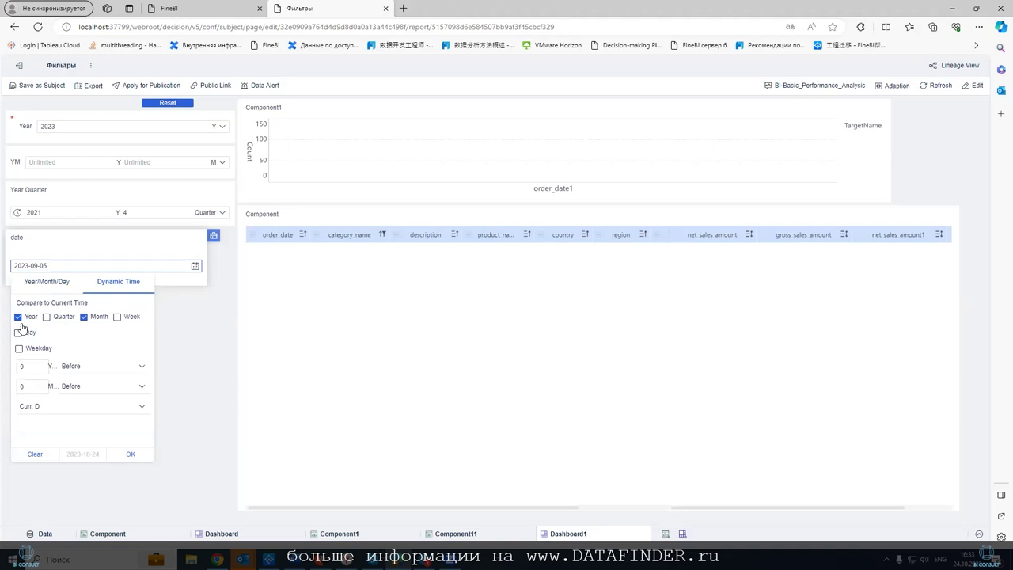
{"action": "left_click", "coordinate": [18, 316]}
{"action": "left_click", "coordinate": [22, 366]}
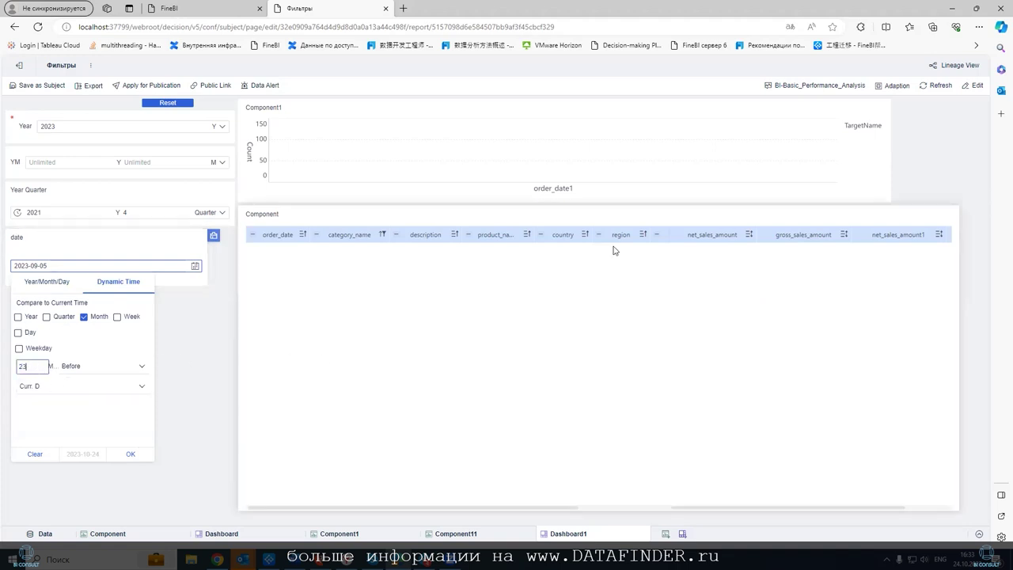
{"action": "left_click", "coordinate": [130, 453]}
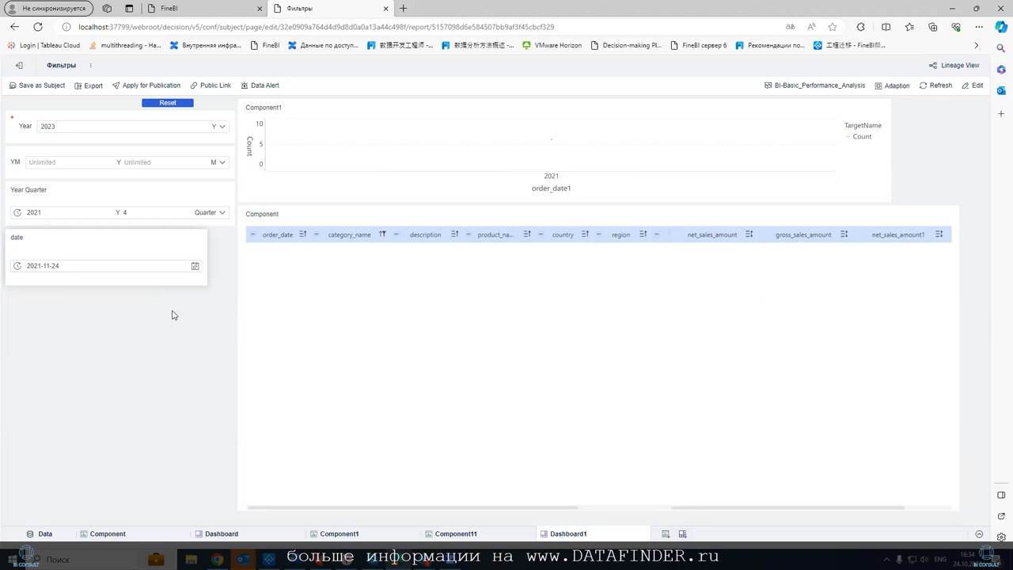
- Change the date filter's dynamic time to 1 quarter before the current day, using only the Quarter unit
{"action": "left_click", "coordinate": [195, 266]}
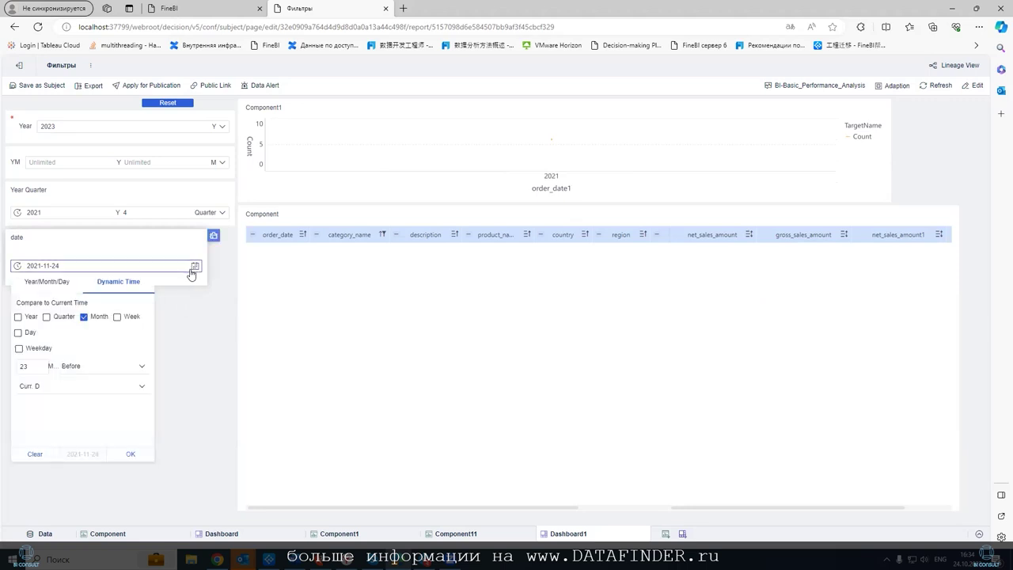
{"action": "left_click", "coordinate": [117, 317]}
{"action": "left_click", "coordinate": [83, 317]}
{"action": "left_click", "coordinate": [84, 318]}
{"action": "left_click", "coordinate": [116, 318]}
{"action": "left_click", "coordinate": [84, 317]}
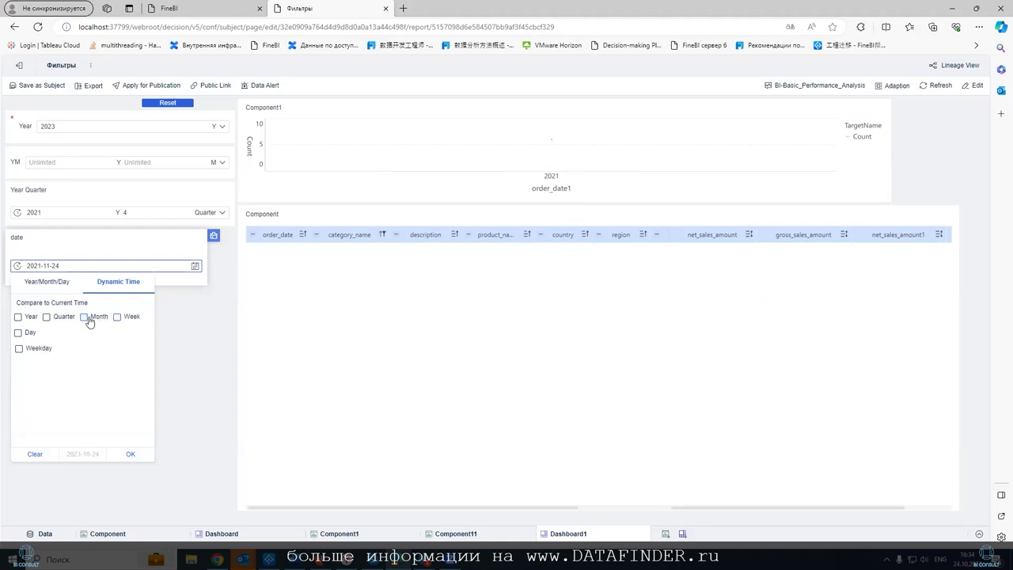
{"action": "left_click", "coordinate": [46, 316]}
{"action": "left_click", "coordinate": [36, 369]}
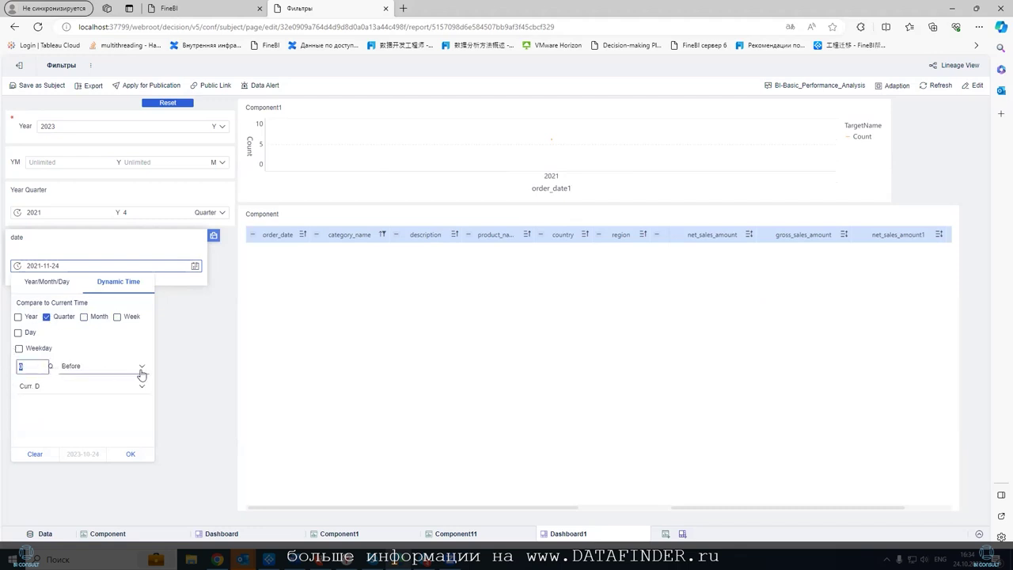
{"action": "type", "text": "1"}
{"action": "left_click", "coordinate": [131, 453]}
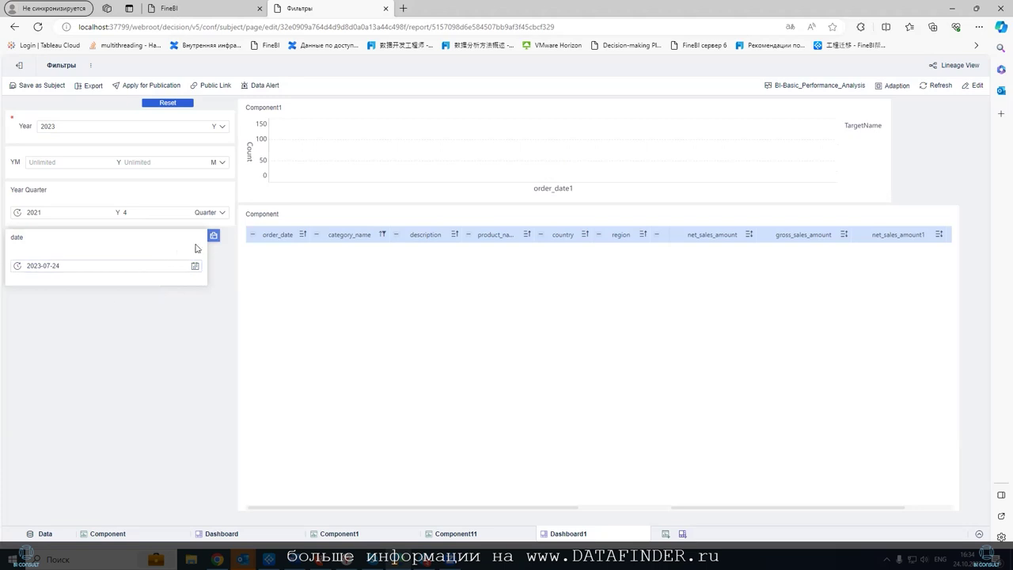
- Reset all filters, view the Year filter's dynamic time options, and examine the table's region, city and company_name columns
{"action": "left_click", "coordinate": [167, 102]}
{"action": "left_click", "coordinate": [142, 125]}
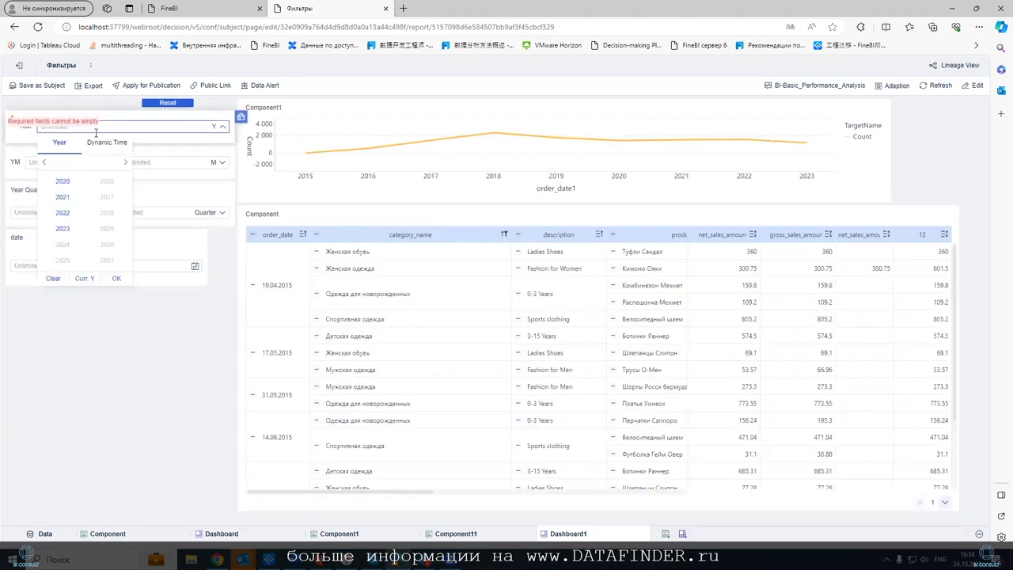
{"action": "left_click", "coordinate": [99, 144]}
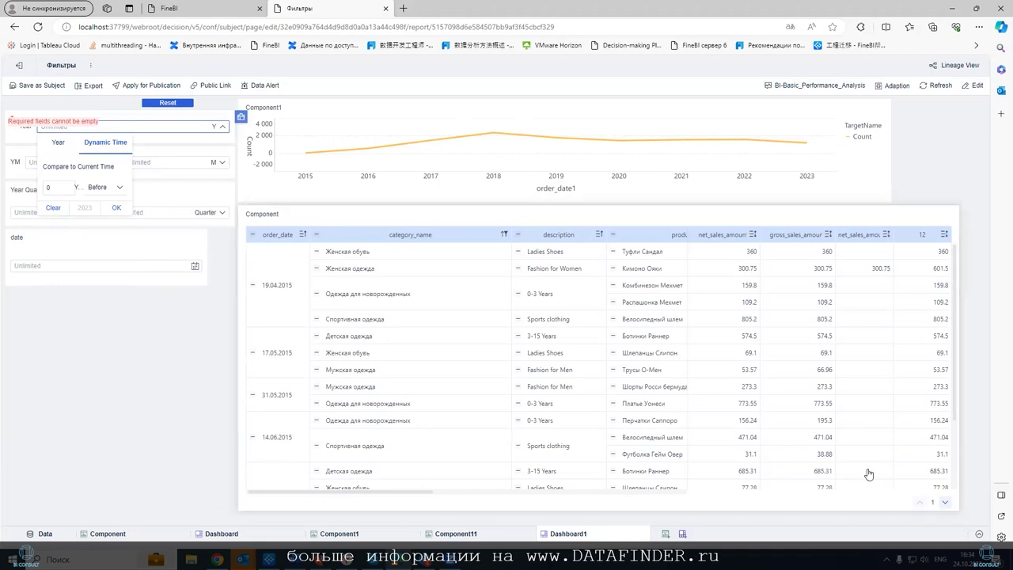
{"action": "left_click_drag", "start_coordinate": [455, 489], "coordinate": [578, 496]}
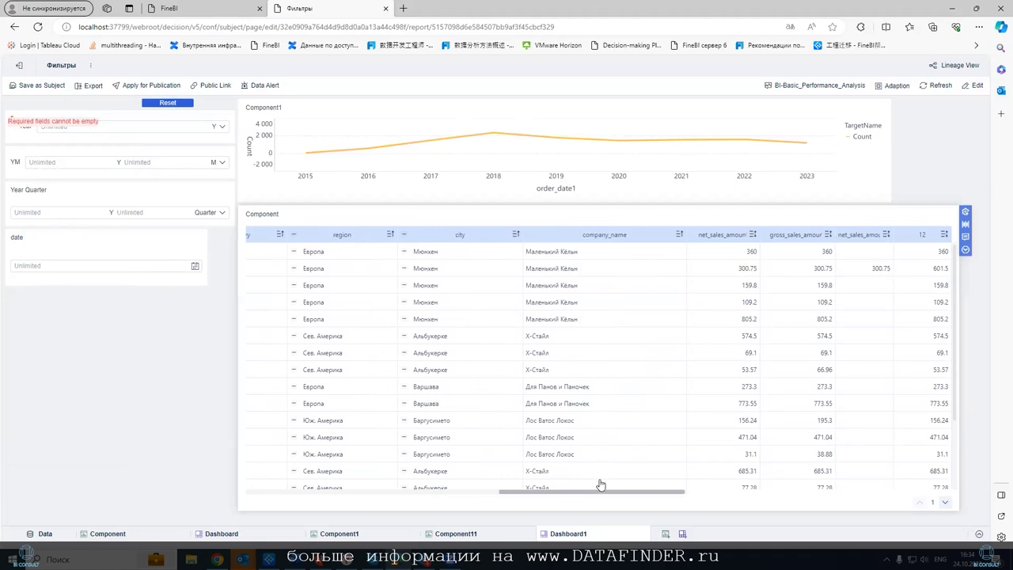
{"action": "left_click_drag", "start_coordinate": [598, 495], "coordinate": [277, 440]}
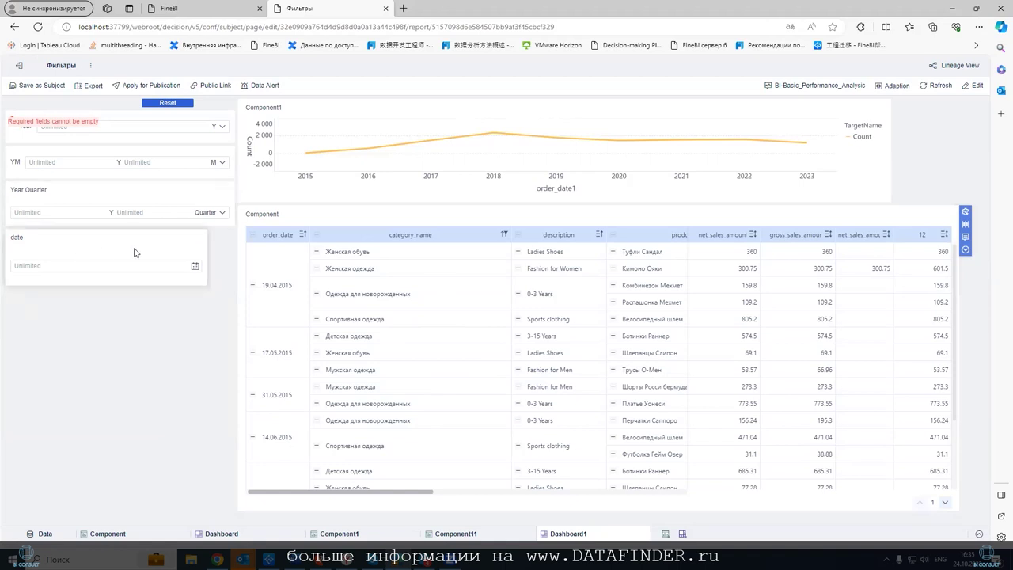
- Set the date filter to the current date and view its dynamic time options
{"action": "left_click", "coordinate": [192, 267]}
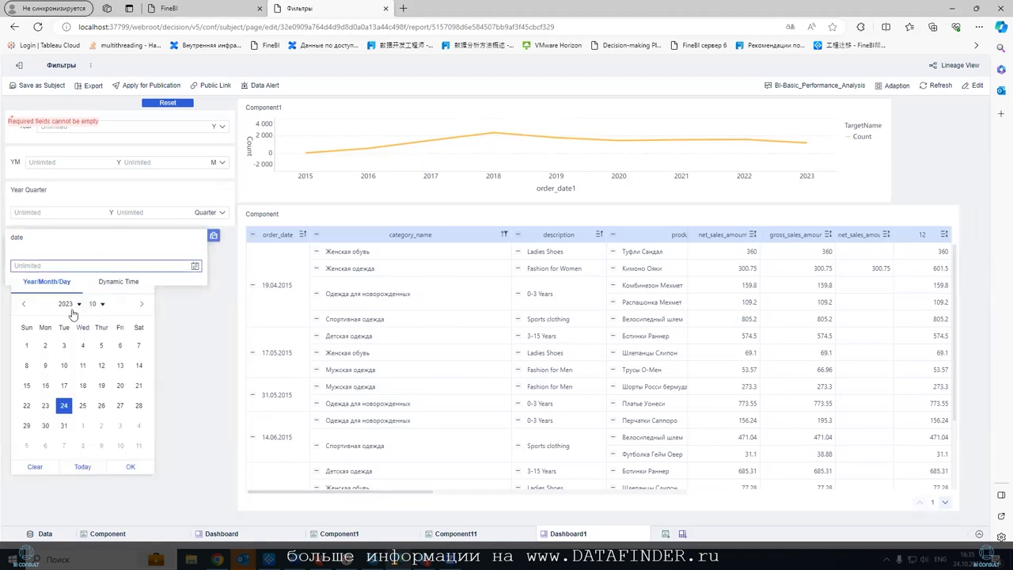
{"action": "left_click", "coordinate": [82, 466]}
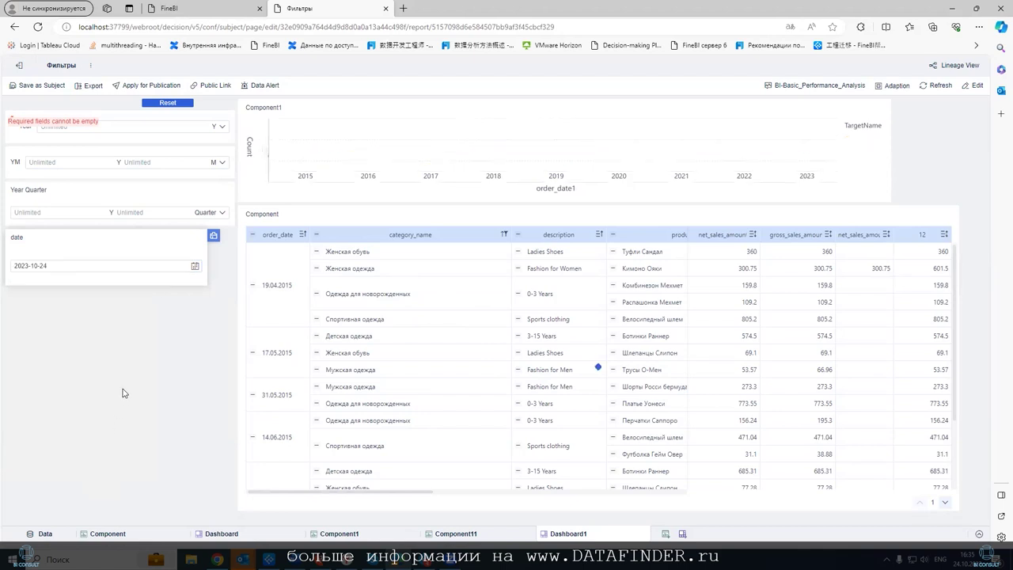
{"action": "left_click", "coordinate": [193, 266]}
{"action": "left_click", "coordinate": [115, 288]}
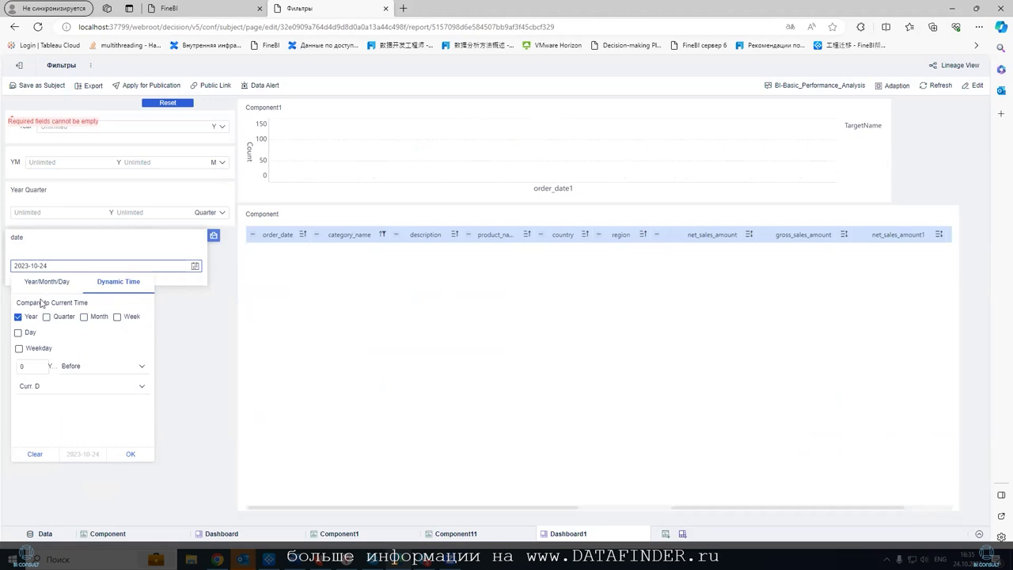
{"action": "left_click", "coordinate": [172, 364]}
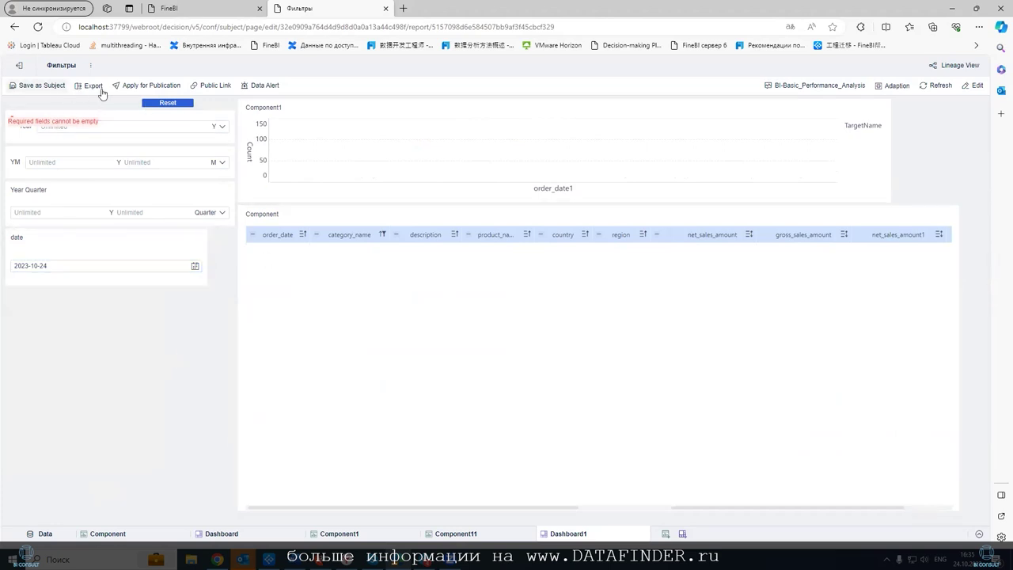
- Return to dashboard editing and add a Date Panel filter on the order_date field, placed below the date filter
{"action": "left_click", "coordinate": [973, 85]}
{"action": "left_click", "coordinate": [90, 86]}
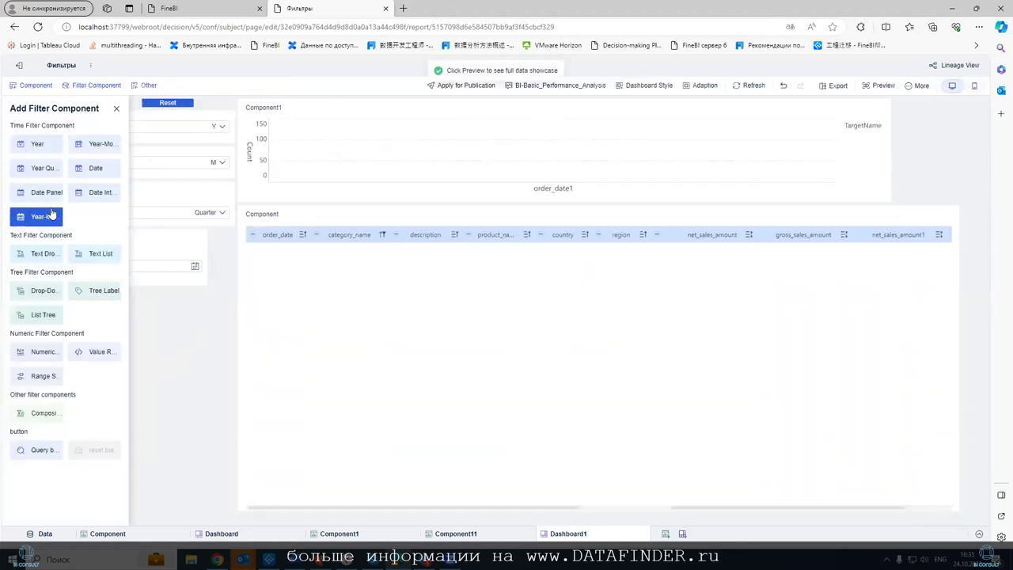
{"action": "left_click_drag", "start_coordinate": [61, 193], "coordinate": [145, 291]}
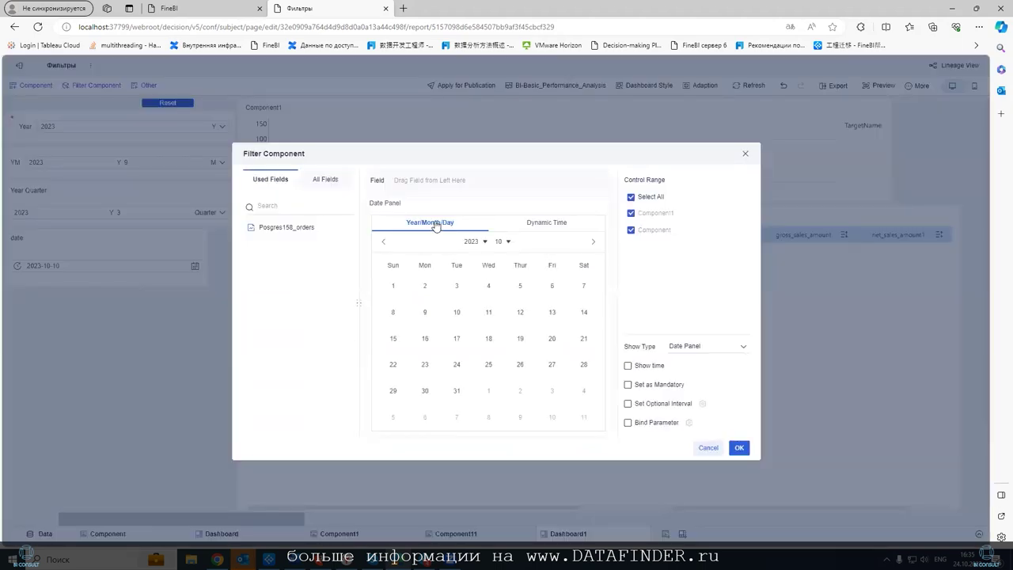
{"action": "left_click", "coordinate": [273, 227]}
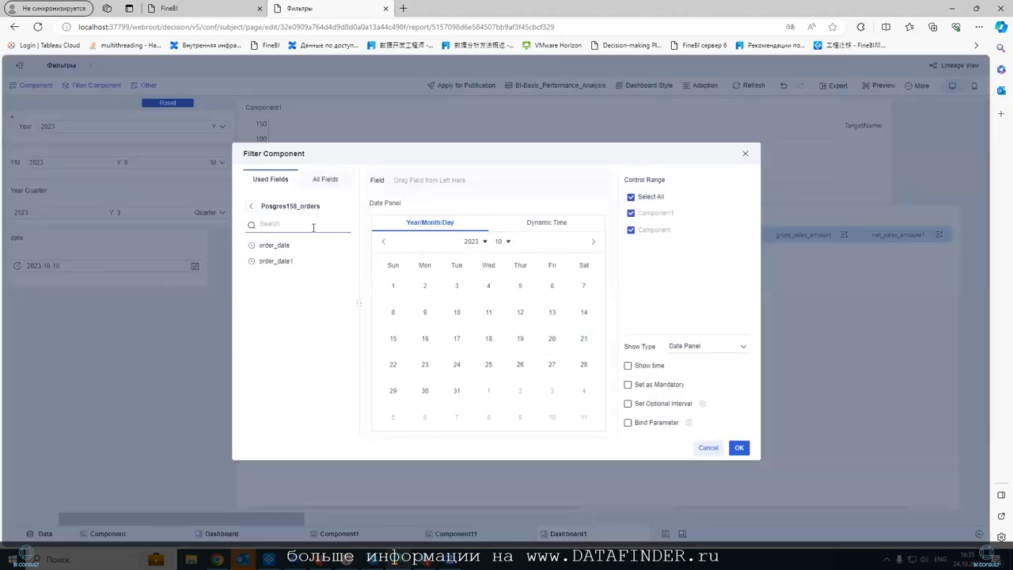
{"action": "left_click_drag", "start_coordinate": [275, 246], "coordinate": [464, 188]}
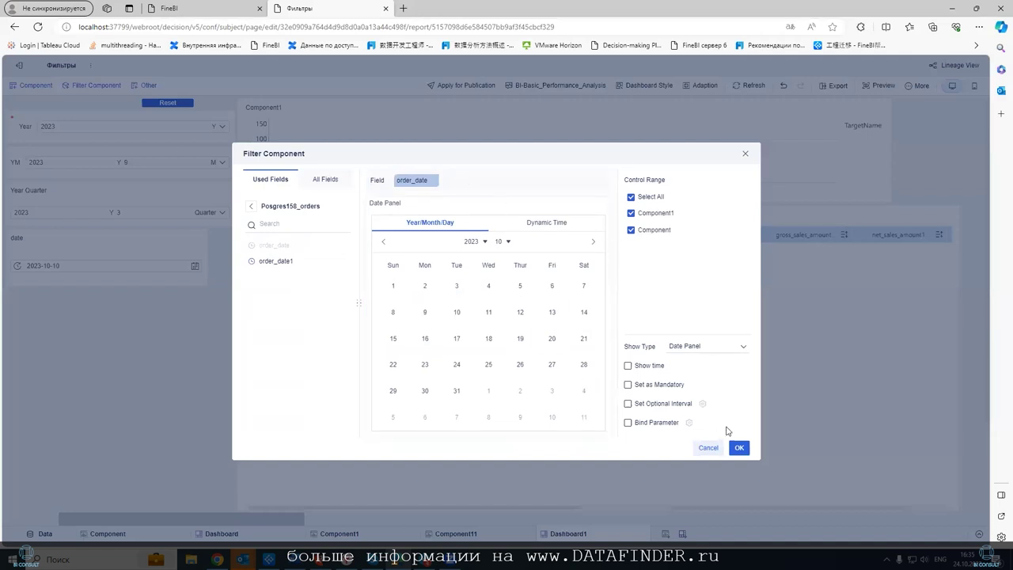
{"action": "left_click", "coordinate": [739, 448]}
{"action": "left_click_drag", "start_coordinate": [204, 384], "coordinate": [136, 174]}
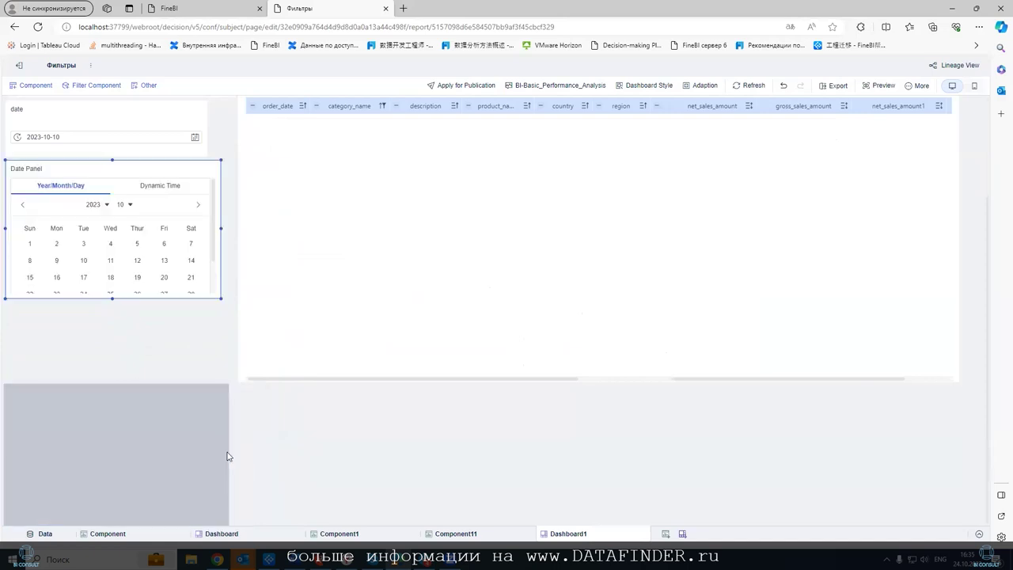
- Extend the Date Panel filter downward and show its dynamic time options
{"action": "scroll", "coordinate": [171, 390], "scroll_direction": "up", "scroll_amount": 2}
{"action": "left_click_drag", "start_coordinate": [111, 426], "coordinate": [112, 510]}
{"action": "left_click", "coordinate": [176, 319]}
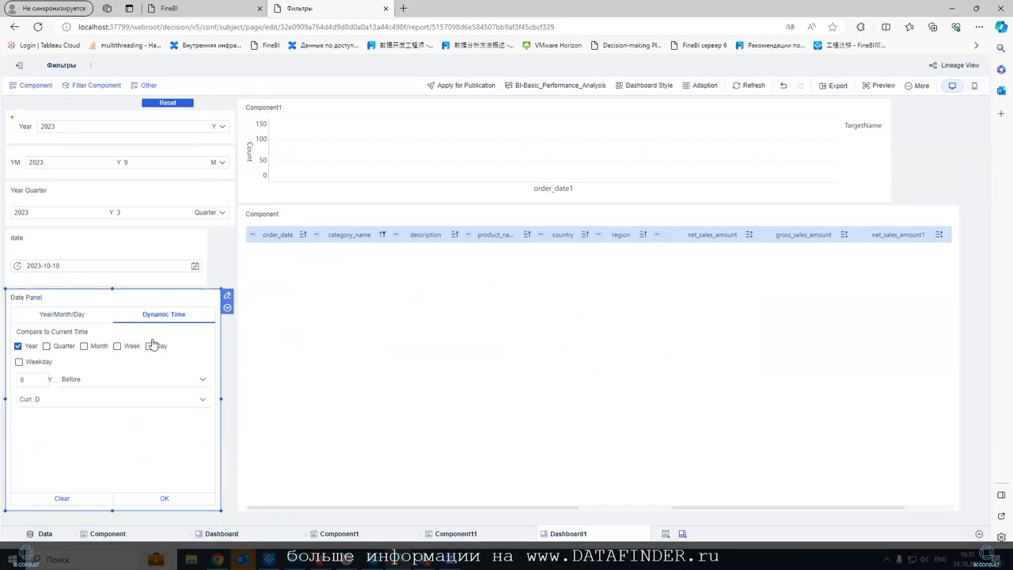
- Replace the Year unit with Month and Quarter in the Date Panel's dynamic time and view the reference day options
{"action": "left_click", "coordinate": [19, 346]}
{"action": "left_click", "coordinate": [84, 345]}
{"action": "left_click", "coordinate": [50, 400]}
{"action": "left_click", "coordinate": [60, 434]}
{"action": "left_click", "coordinate": [46, 346]}
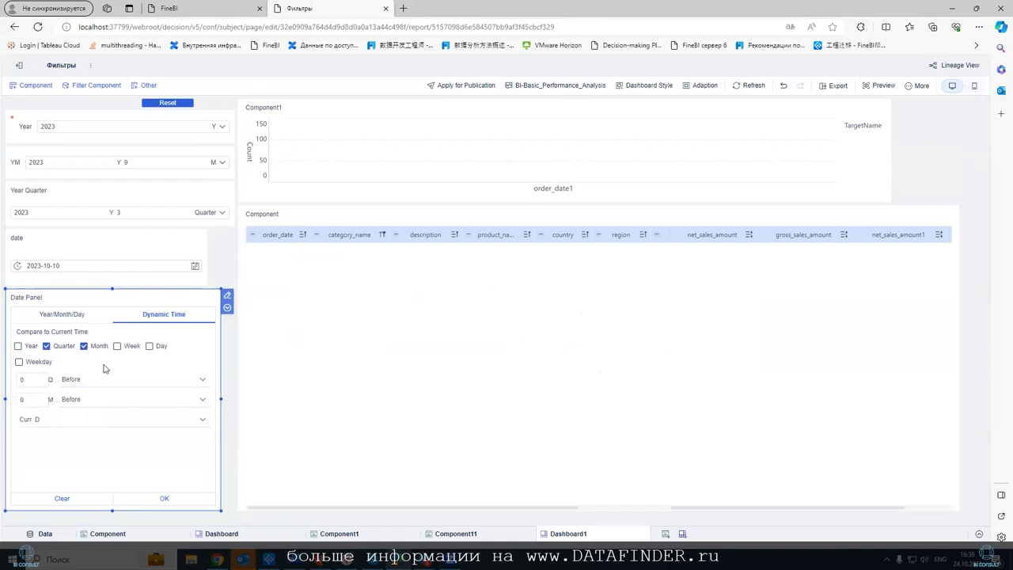
{"action": "left_click", "coordinate": [79, 421]}
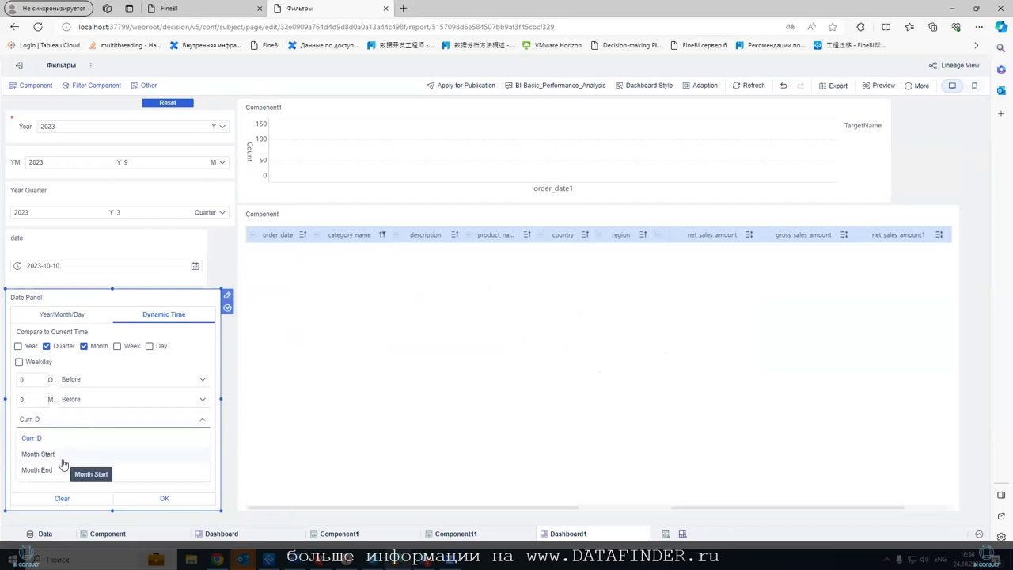
- Swap Month for Week, then keep only Quarter in the Date Panel's dynamic time, viewing the reference day options each time
{"action": "left_click", "coordinate": [118, 347]}
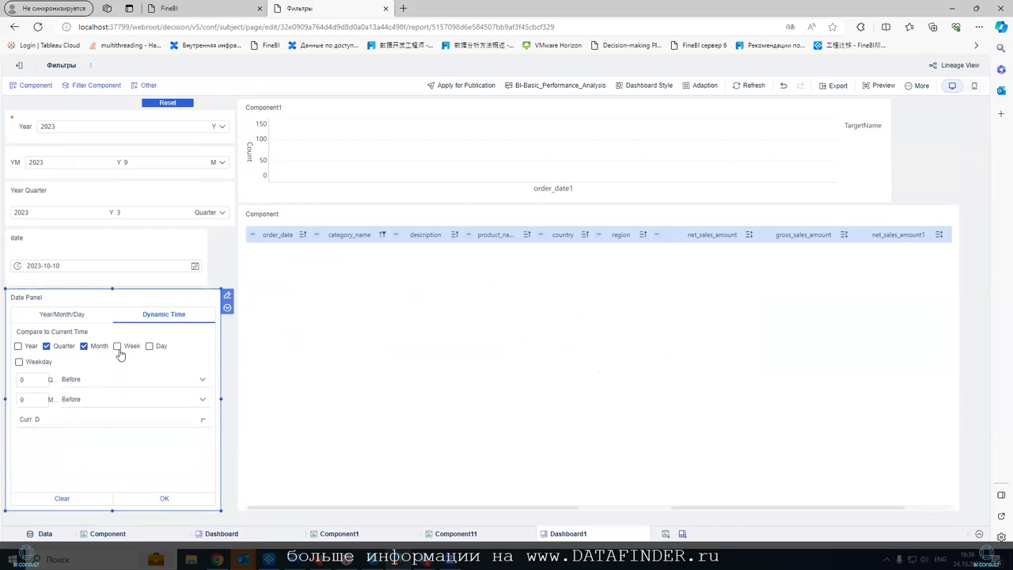
{"action": "left_click", "coordinate": [90, 349]}
{"action": "left_click", "coordinate": [72, 419]}
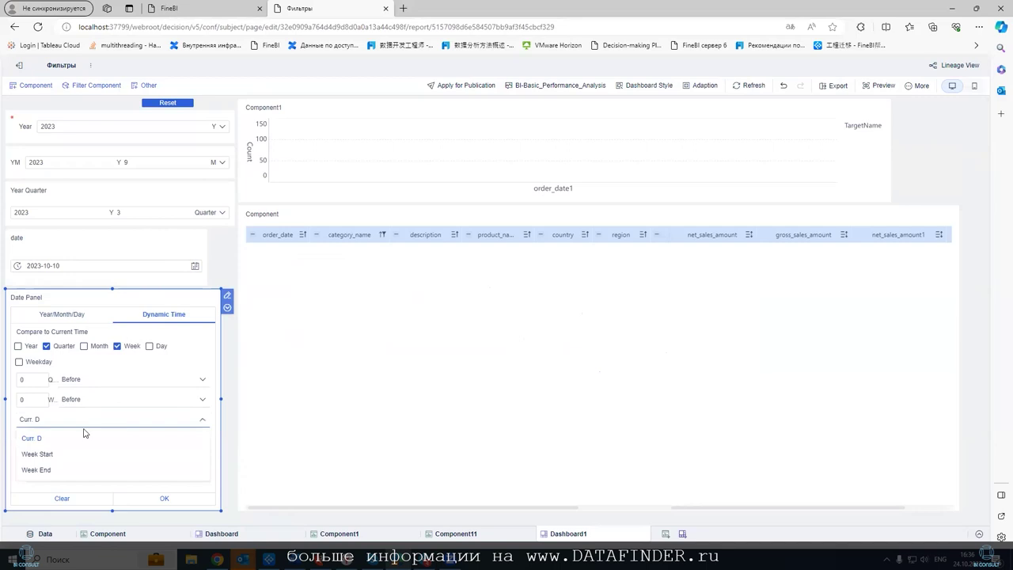
{"action": "left_click", "coordinate": [118, 347]}
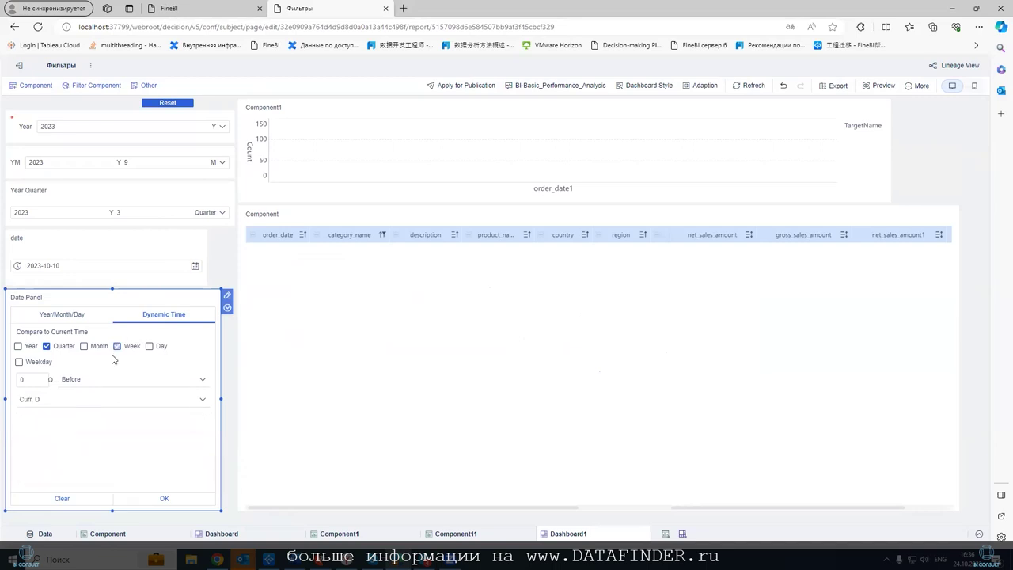
{"action": "left_click", "coordinate": [77, 407]}
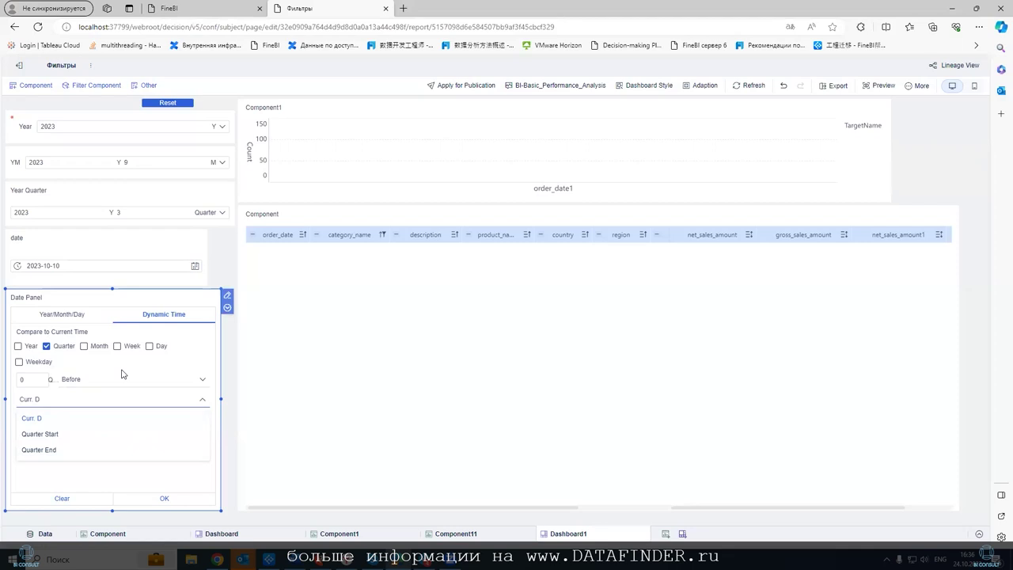
{"action": "left_click", "coordinate": [130, 306]}
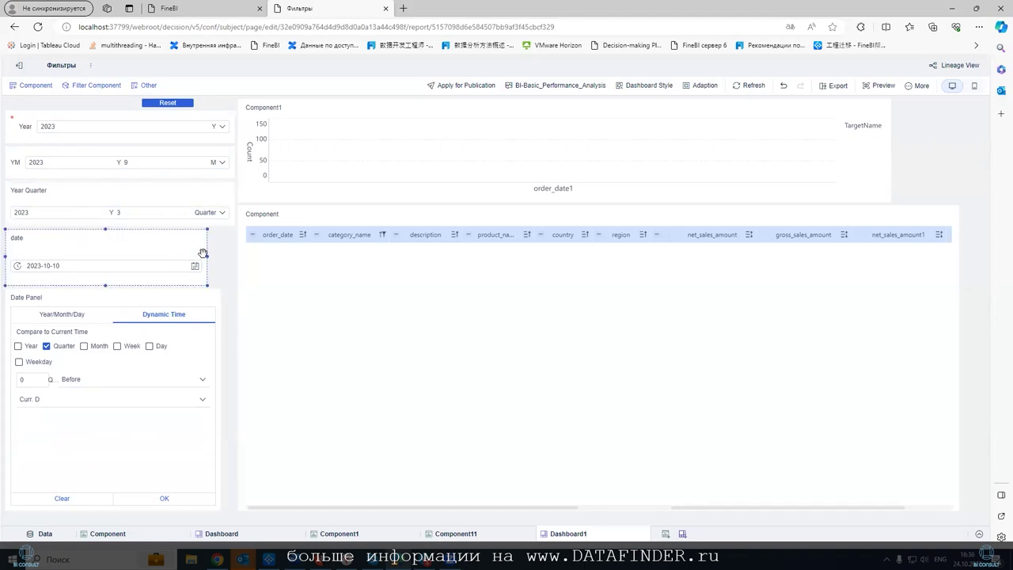
- Widen the date and Date Panel filters to match the filters above, and show the panel's Year/Month/Day calendar
{"action": "left_click_drag", "start_coordinate": [205, 254], "coordinate": [229, 261]}
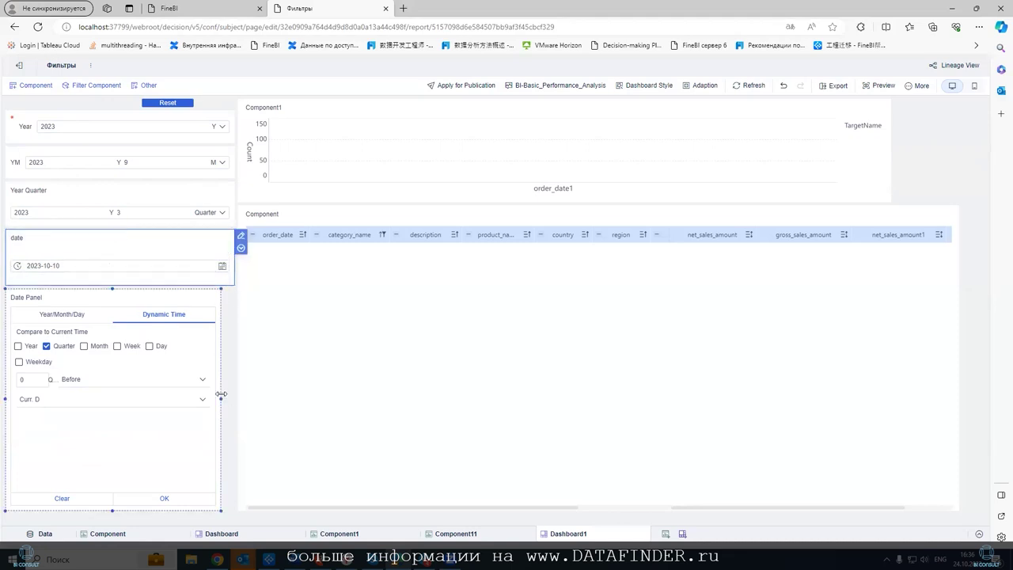
{"action": "left_click_drag", "start_coordinate": [221, 400], "coordinate": [232, 399]}
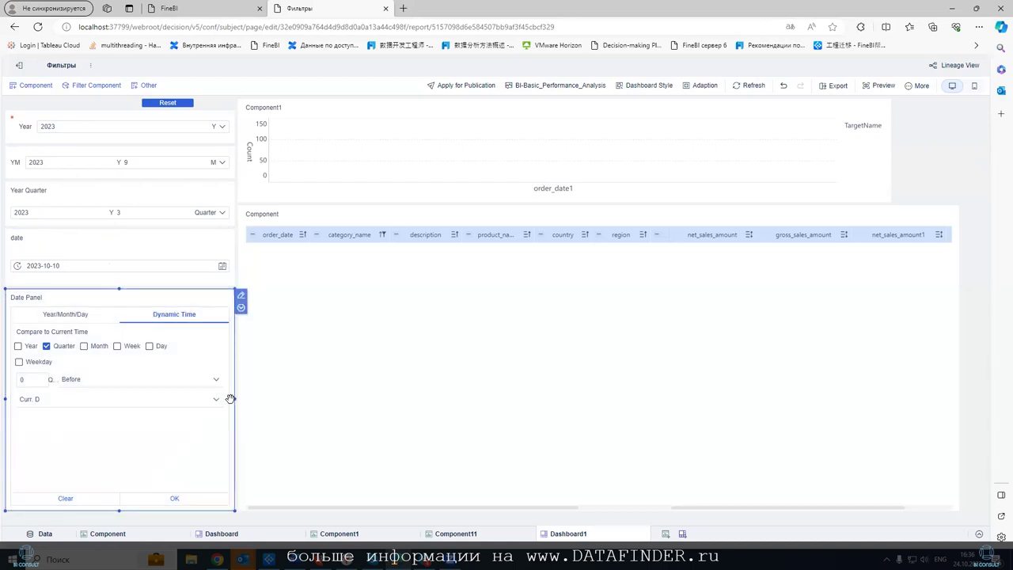
{"action": "left_click", "coordinate": [355, 331]}
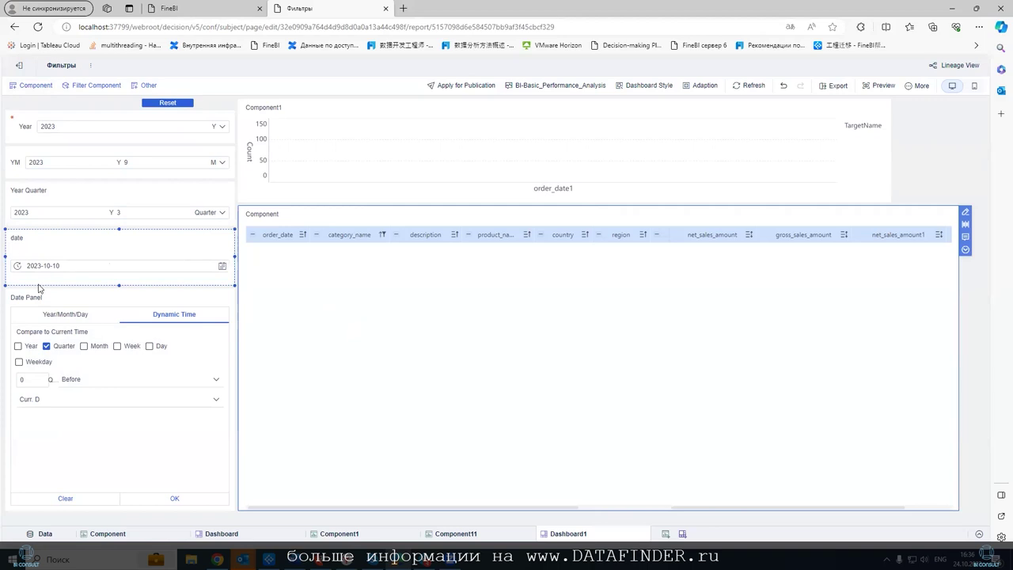
{"action": "left_click", "coordinate": [41, 314]}
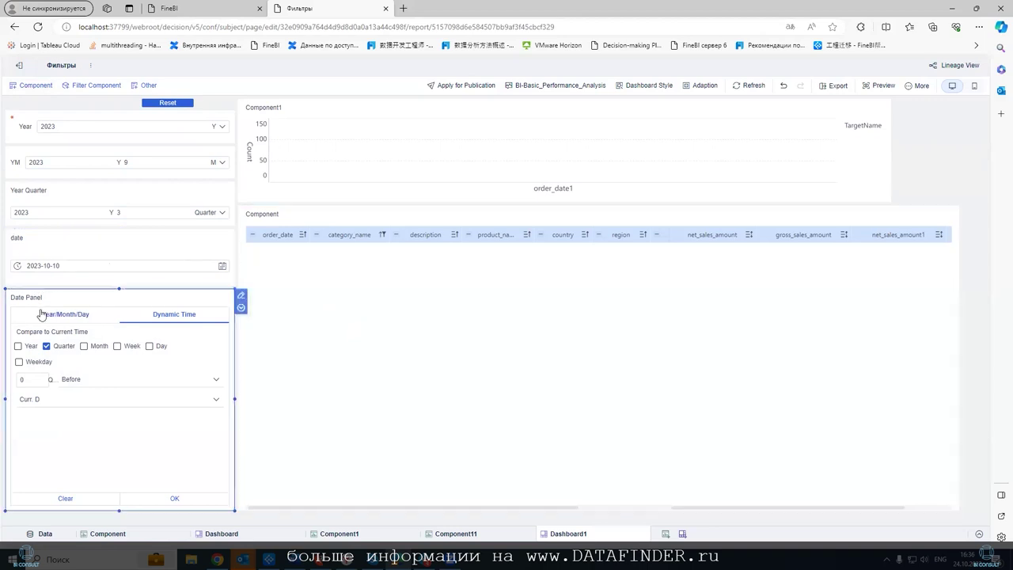
- Add a Date Interval filter on the order_date field between the Year Quarter and date filters
{"action": "left_click", "coordinate": [91, 85]}
{"action": "left_click_drag", "start_coordinate": [93, 203], "coordinate": [172, 234]}
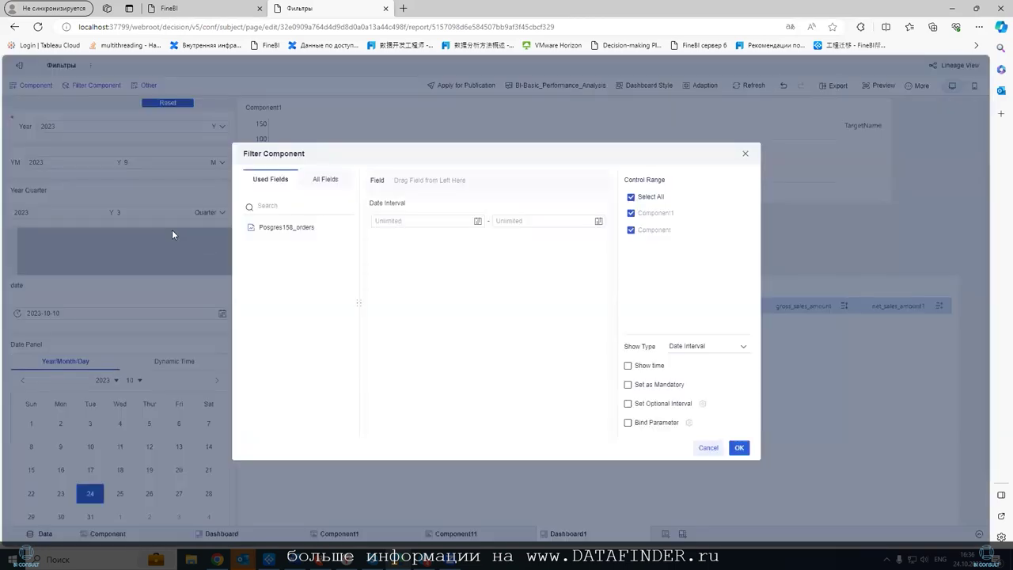
{"action": "left_click", "coordinate": [269, 227]}
{"action": "left_click_drag", "start_coordinate": [274, 245], "coordinate": [419, 183]}
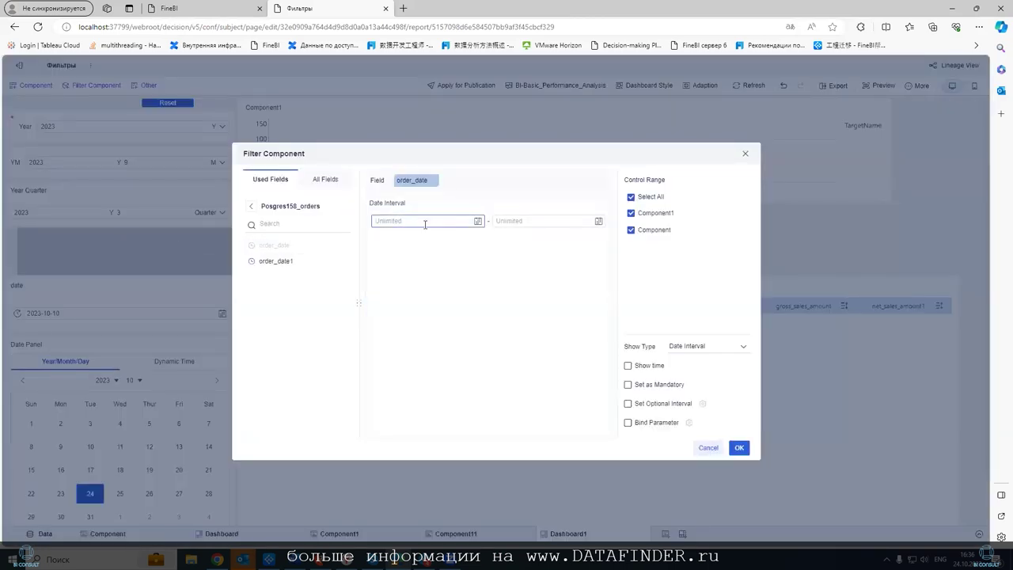
{"action": "left_click", "coordinate": [477, 222]}
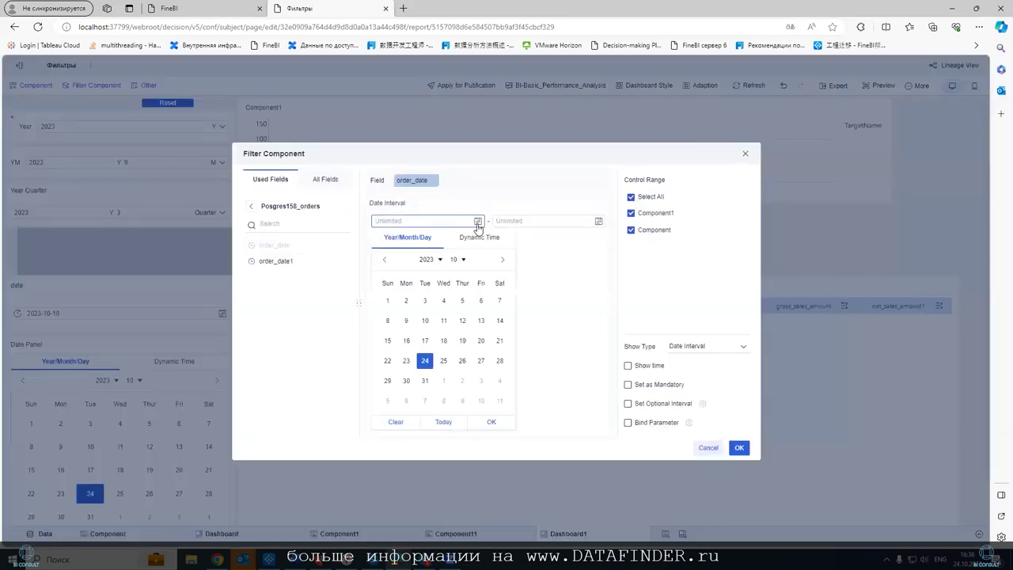
{"action": "left_click", "coordinate": [597, 222]}
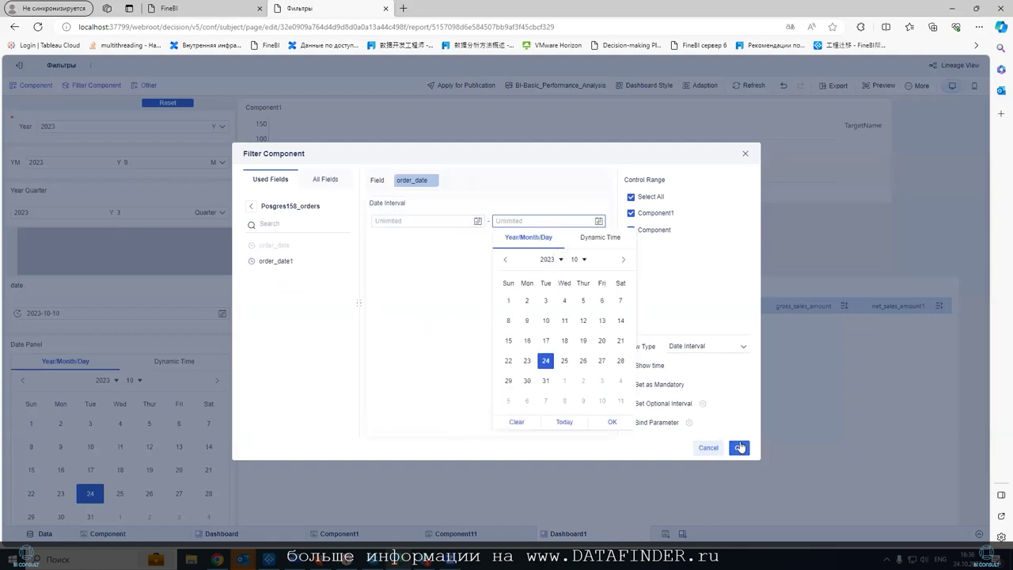
{"action": "left_click", "coordinate": [739, 449]}
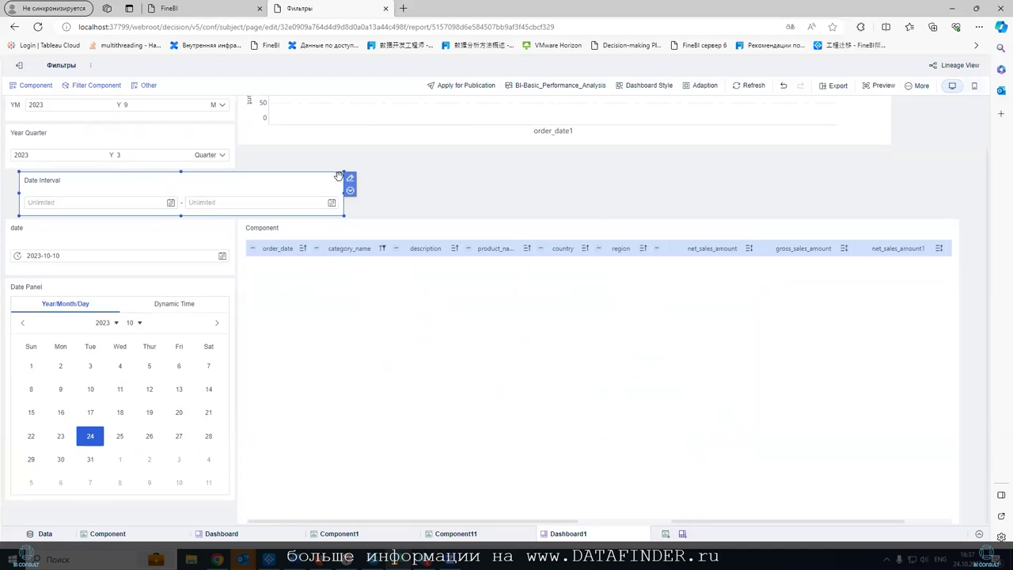
- Change the Date Interval filter's show type to Year-Month Interval
{"action": "left_click", "coordinate": [350, 178]}
{"action": "left_click", "coordinate": [736, 346]}
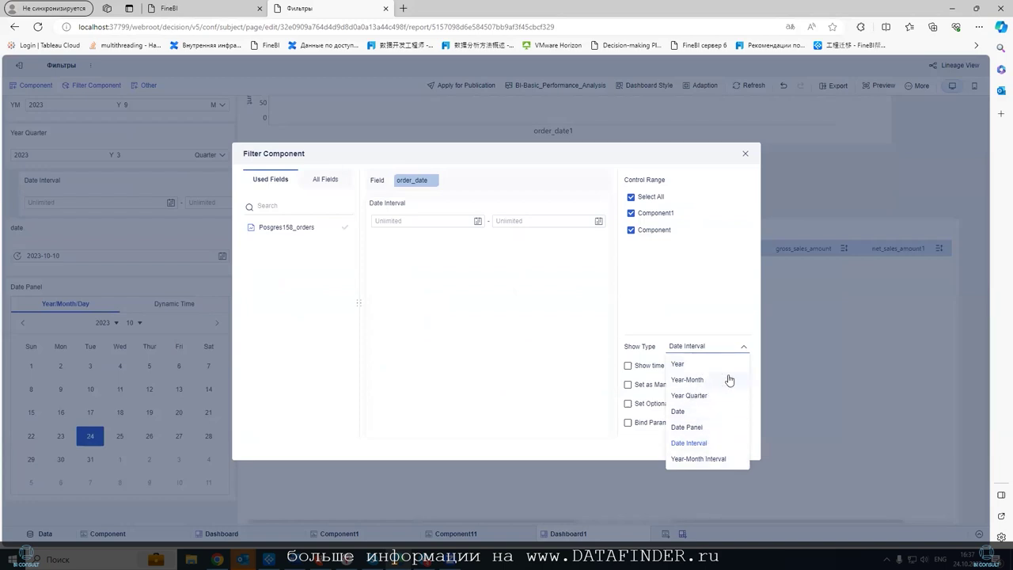
{"action": "left_click", "coordinate": [709, 459]}
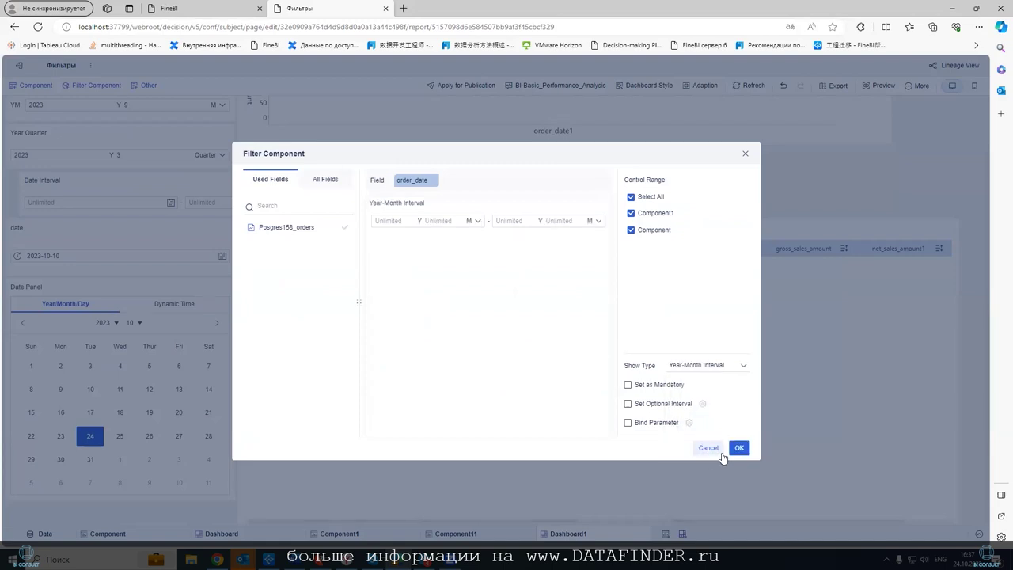
{"action": "left_click", "coordinate": [739, 449]}
{"action": "left_click", "coordinate": [182, 186]}
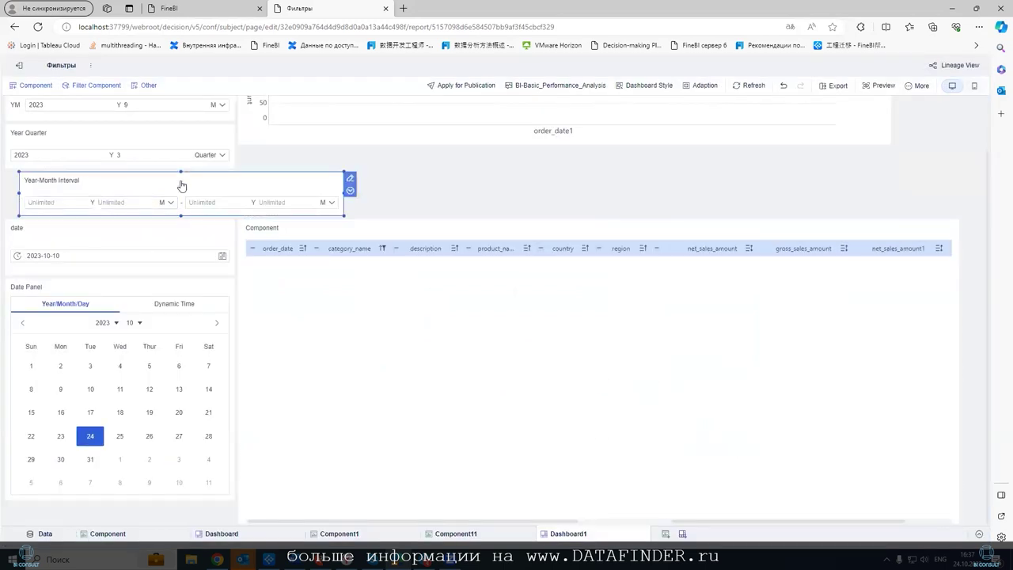
- Set both the start and end of the Year-Month Interval filter to the current month, viewing the start's dynamic time options
{"action": "left_click", "coordinate": [113, 203]}
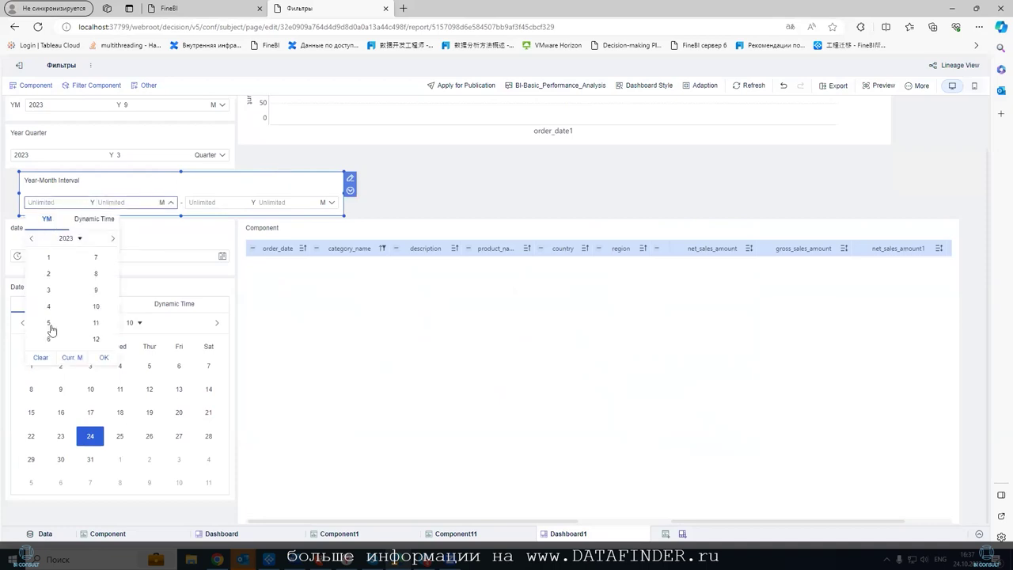
{"action": "left_click", "coordinate": [71, 357]}
{"action": "left_click", "coordinate": [100, 204]}
{"action": "left_click", "coordinate": [93, 220]}
{"action": "left_click", "coordinate": [31, 264]}
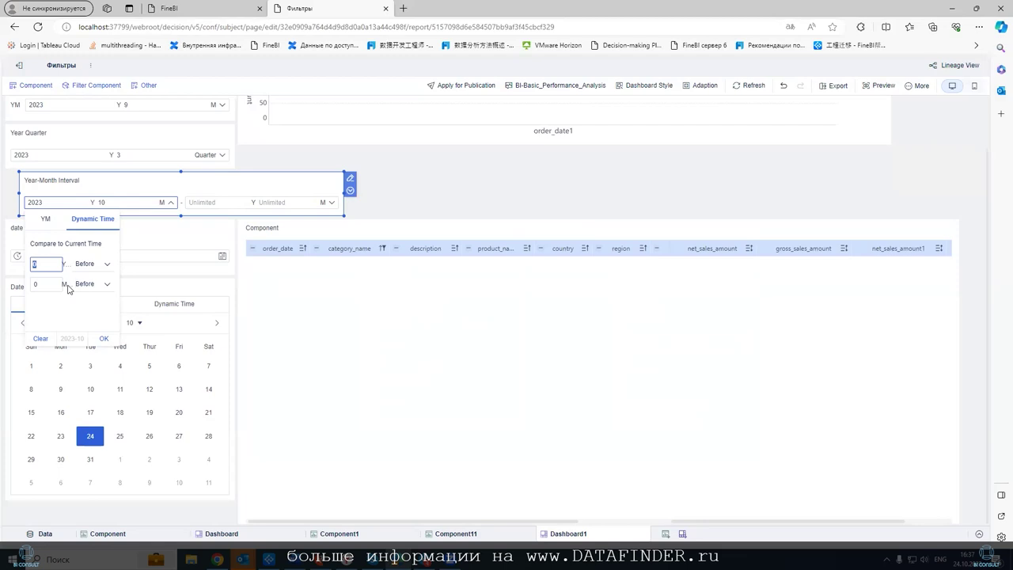
{"action": "left_click", "coordinate": [259, 202]}
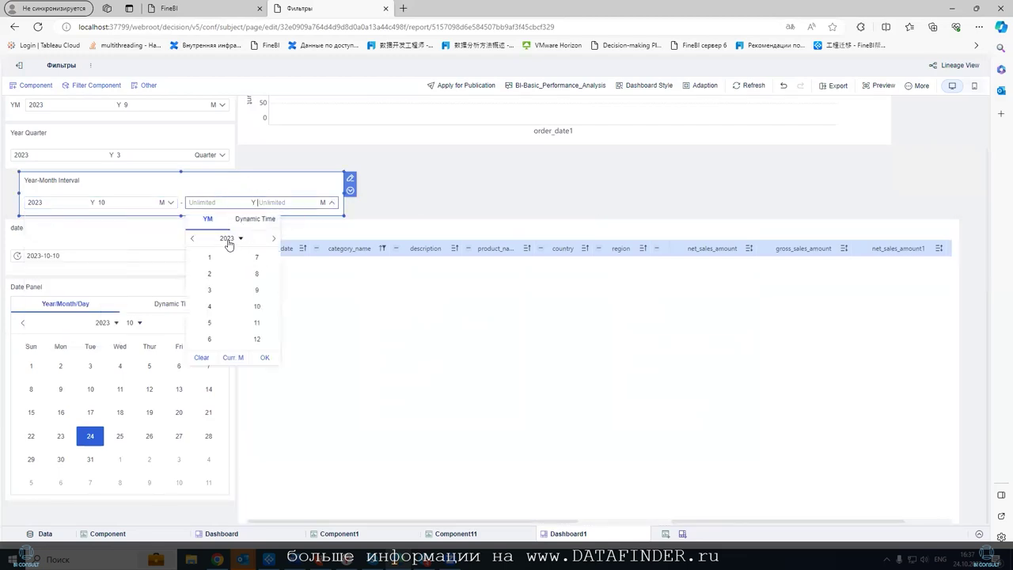
{"action": "left_click", "coordinate": [233, 357]}
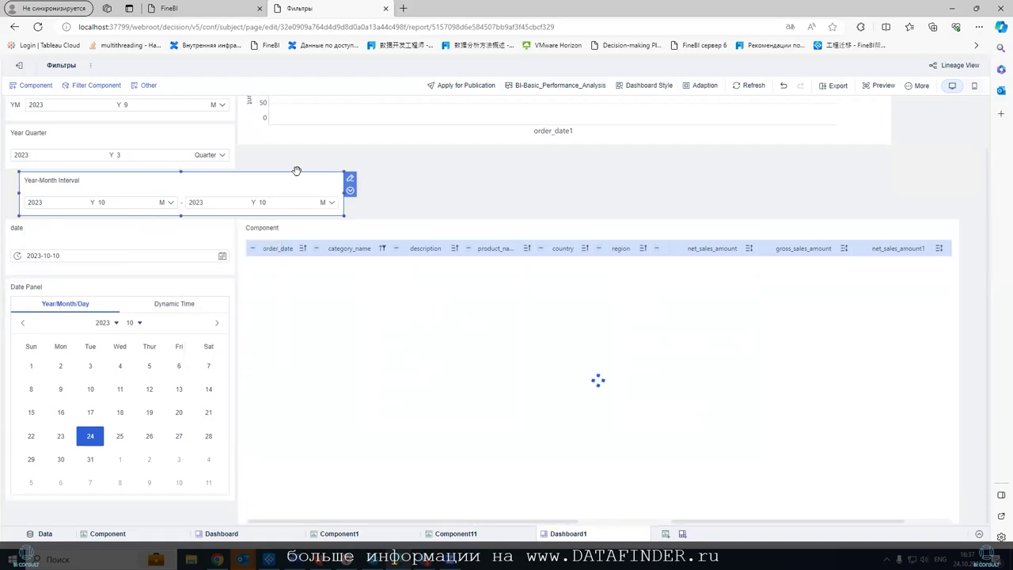
- Delete the Year-Month Interval, date and Date Panel filters from the dashboard
{"action": "scroll", "coordinate": [76, 103], "scroll_direction": "up", "scroll_amount": 1}
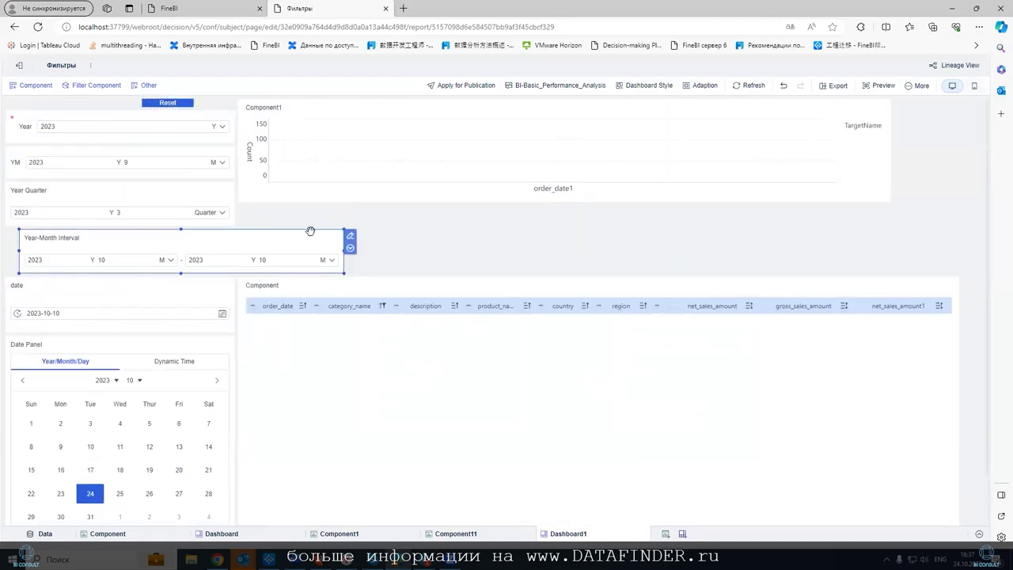
{"action": "left_click", "coordinate": [350, 248]}
{"action": "left_click", "coordinate": [369, 383]}
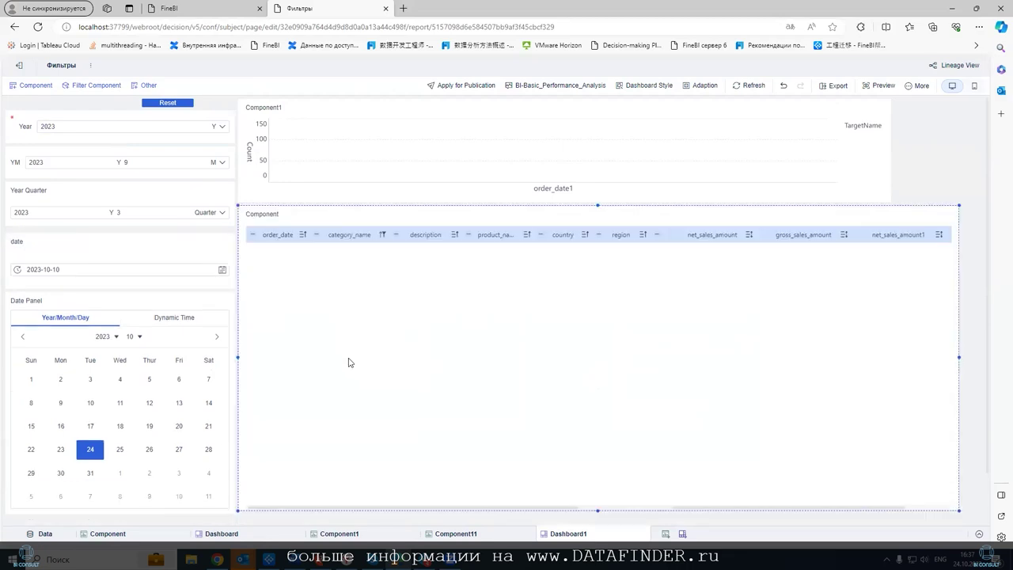
{"action": "left_click", "coordinate": [240, 247]}
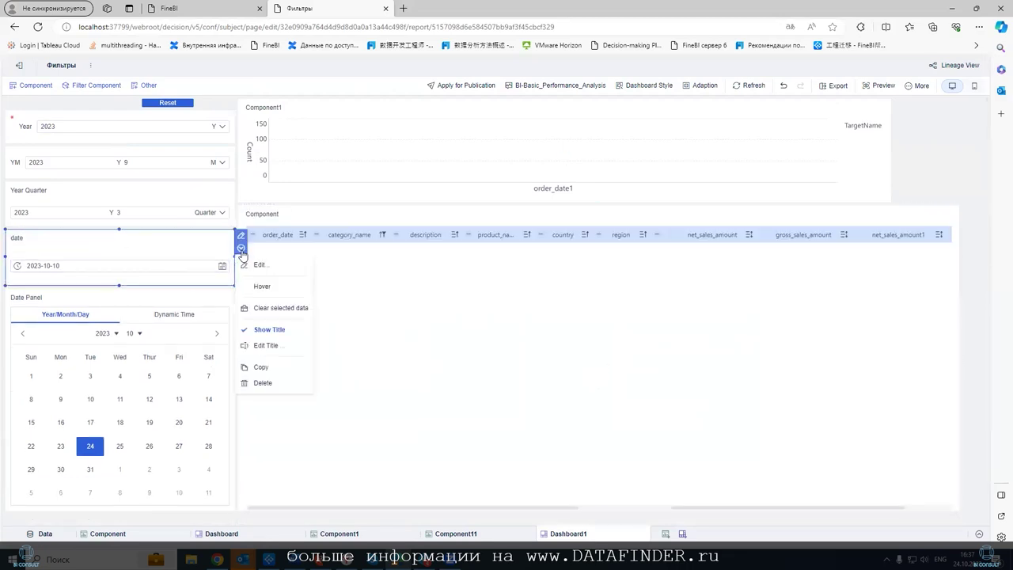
{"action": "left_click", "coordinate": [268, 382]}
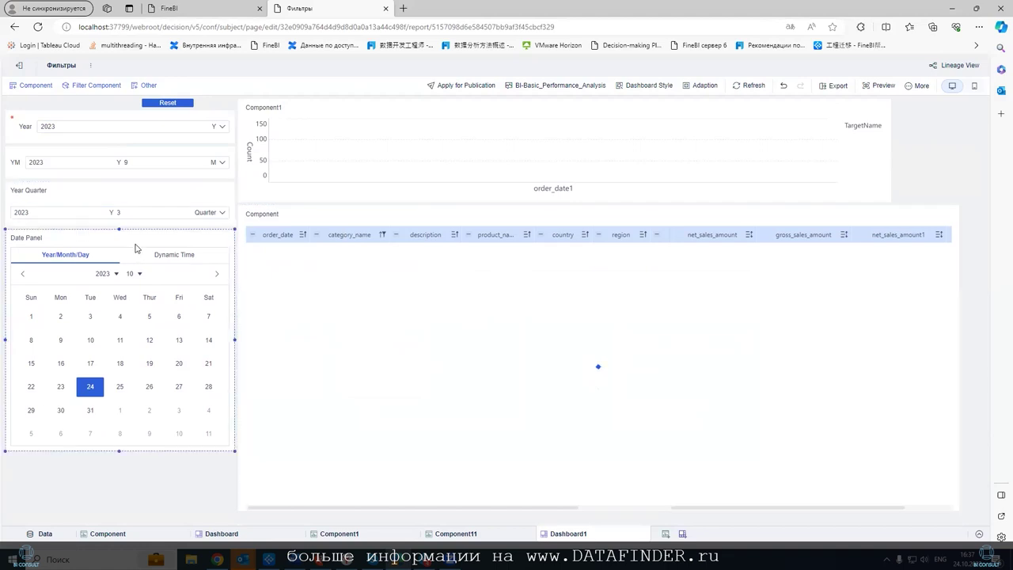
{"action": "left_click", "coordinate": [240, 248]}
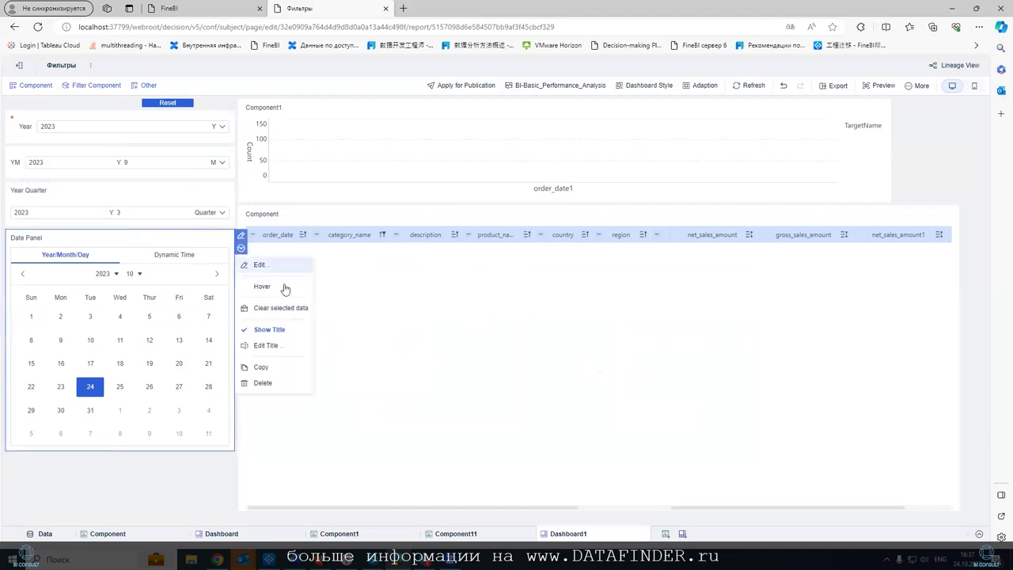
{"action": "left_click", "coordinate": [257, 382]}
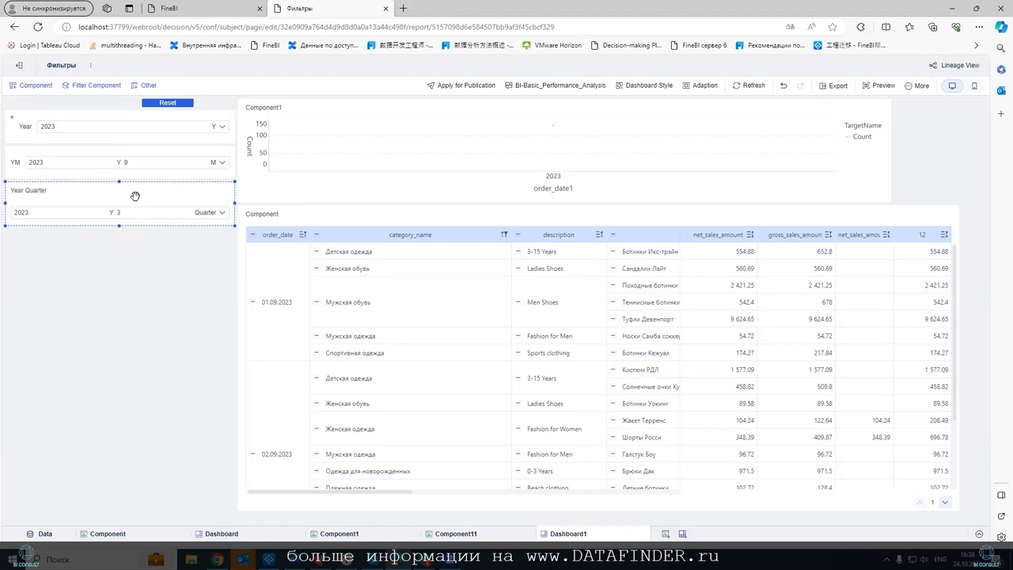
{"action": "left_click_drag", "start_coordinate": [135, 196], "coordinate": [130, 182]}
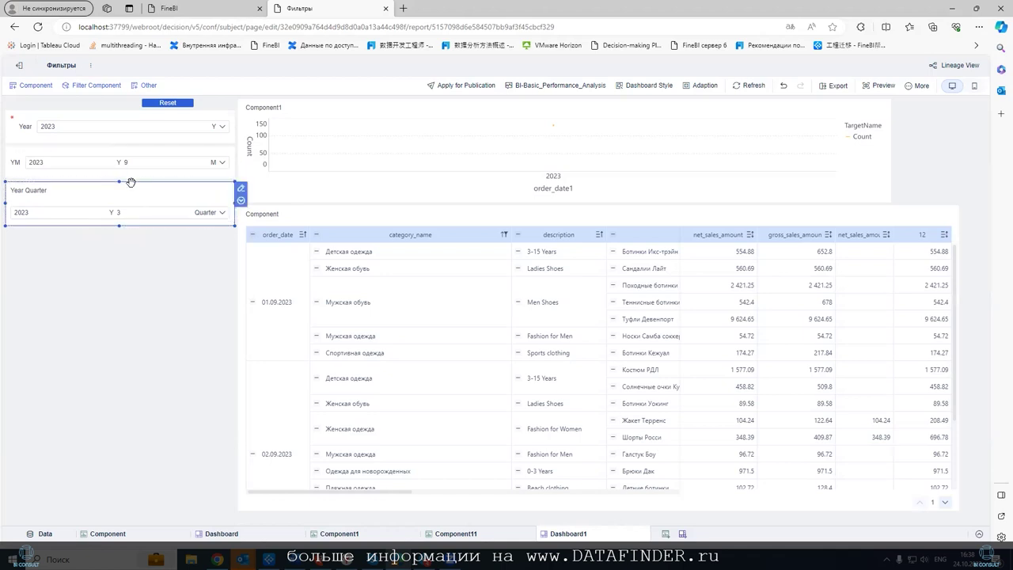
{"action": "left_click", "coordinate": [111, 283]}
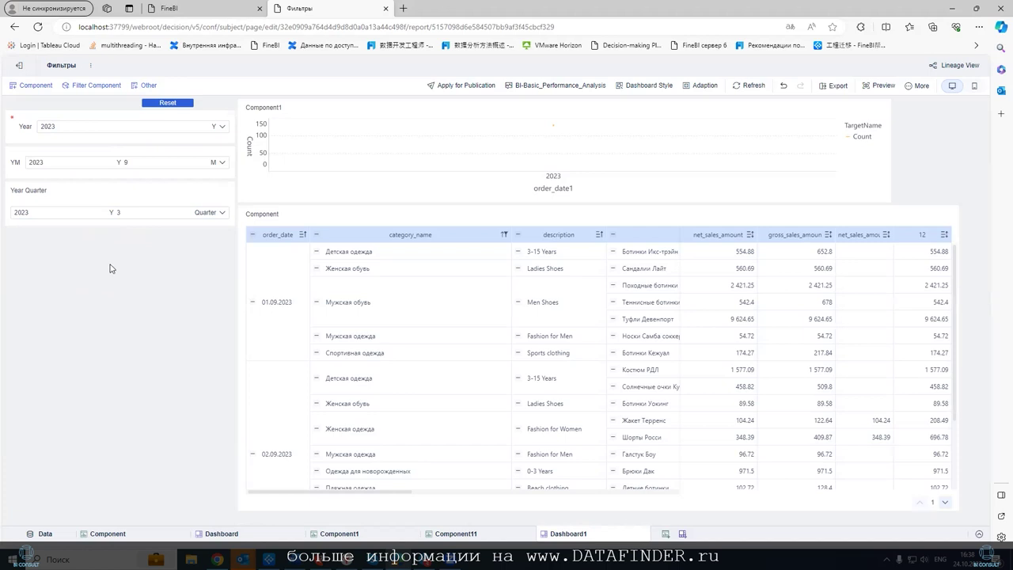
- In the Component table, add a calculation indicator named wday with the formula WEEKDAY(order_date)
{"action": "left_click", "coordinate": [107, 532]}
{"action": "left_click", "coordinate": [110, 129]}
{"action": "left_click", "coordinate": [131, 148]}
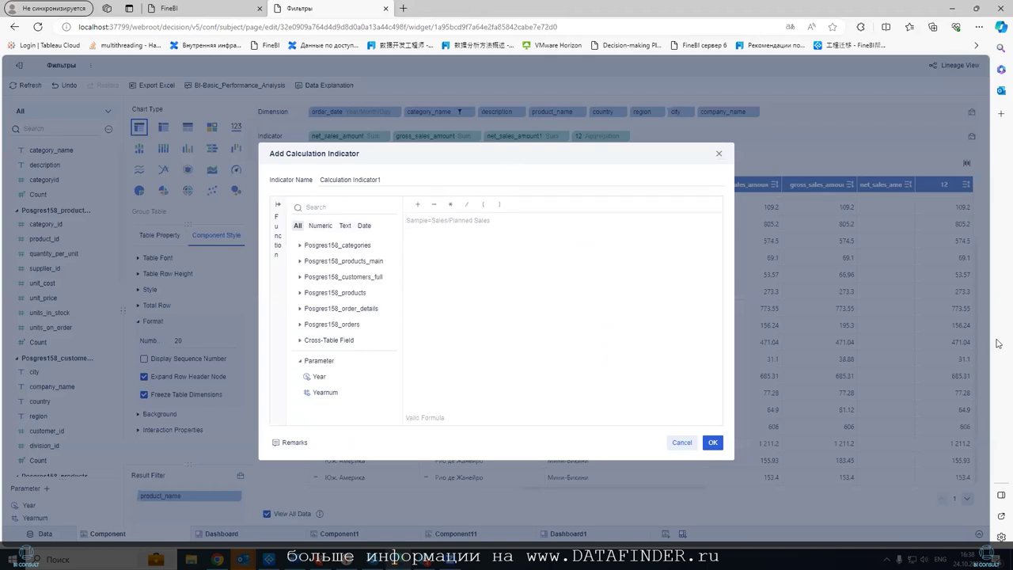
{"action": "type", "text": "WEEK"}
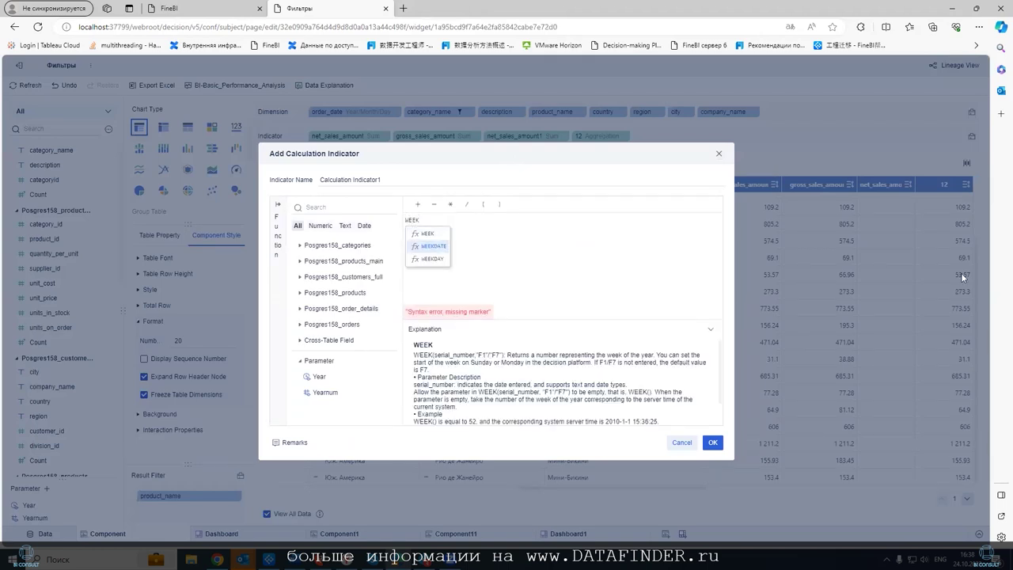
{"action": "left_click", "coordinate": [424, 260]}
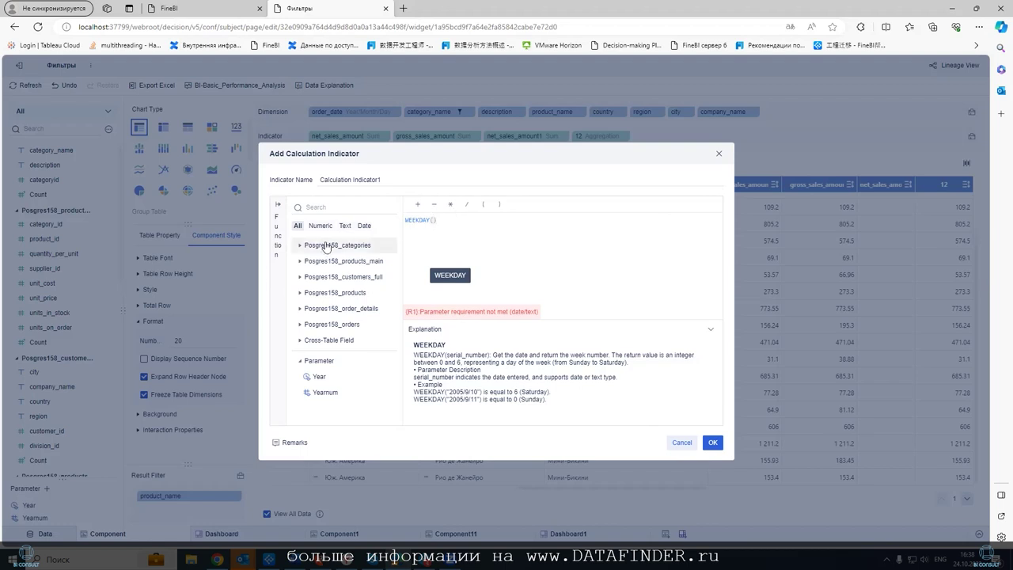
{"action": "left_click", "coordinate": [302, 324]}
{"action": "left_click", "coordinate": [329, 355]}
{"action": "left_click_drag", "start_coordinate": [381, 180], "coordinate": [298, 179]}
{"action": "type", "text": "wday"}
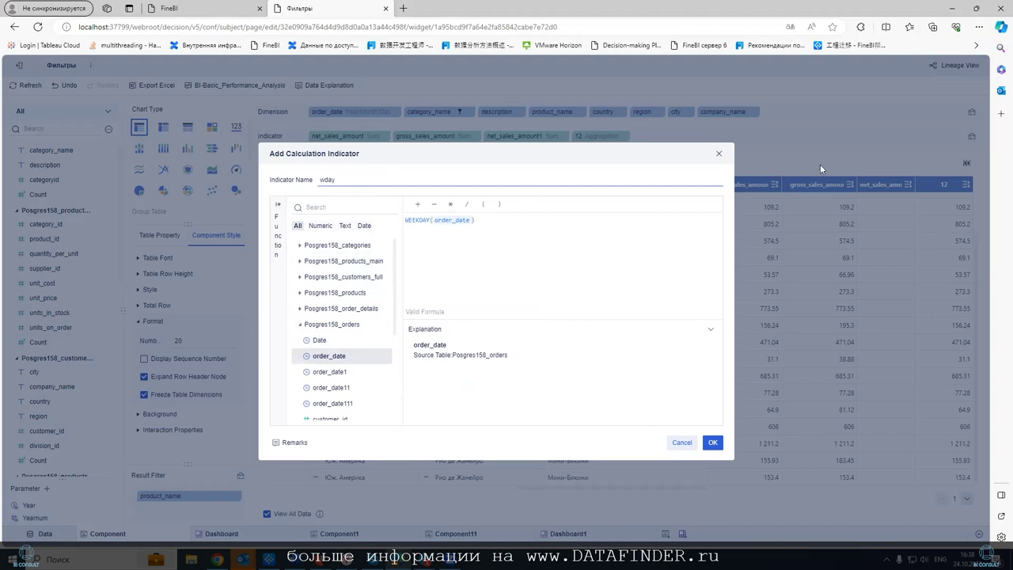
{"action": "left_click", "coordinate": [712, 442]}
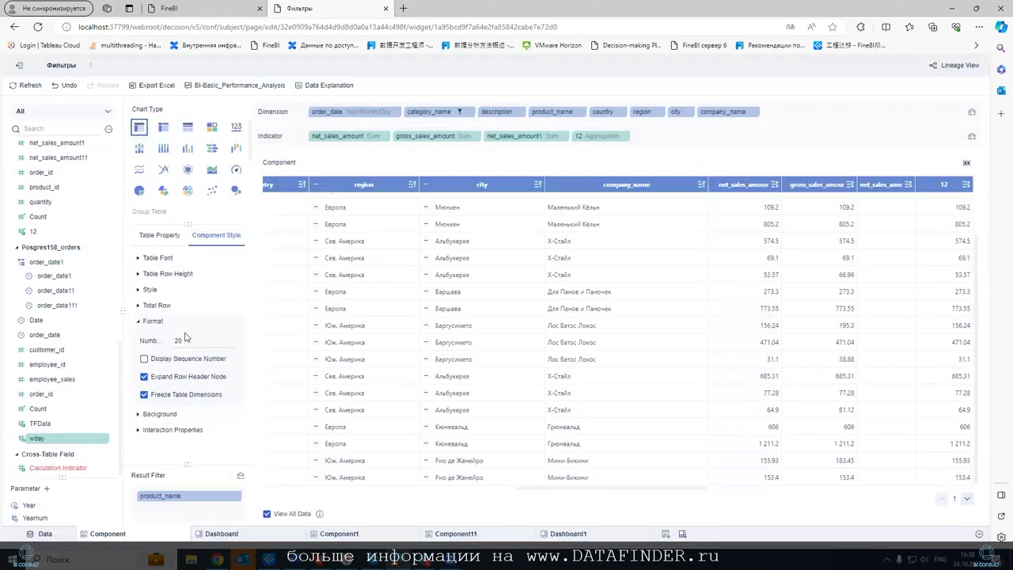
- Add wday to the component's result filter and set its summary mode to Maximum
{"action": "left_click_drag", "start_coordinate": [70, 447], "coordinate": [190, 507]}
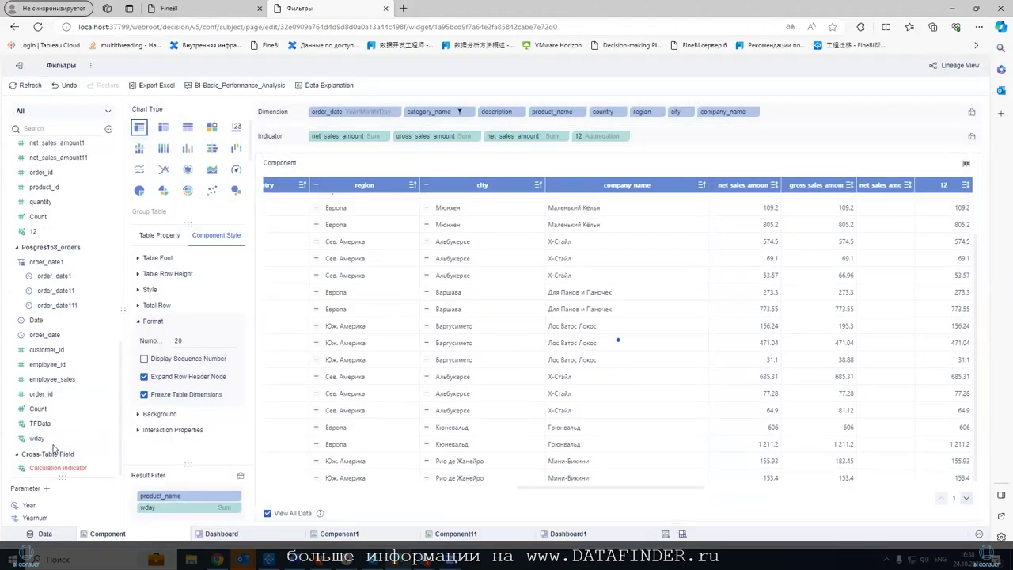
{"action": "left_click", "coordinate": [235, 507]}
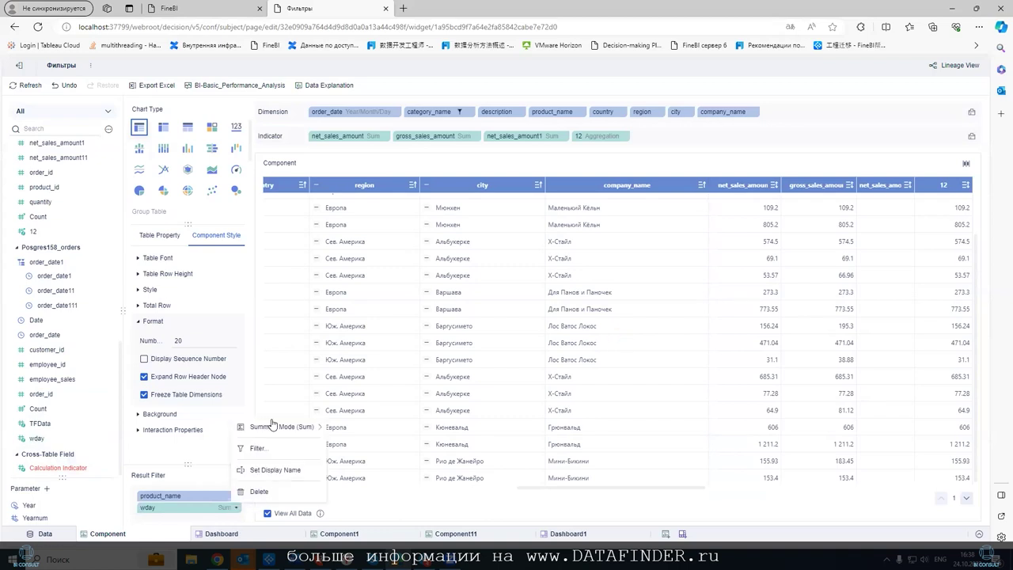
{"action": "mouse_move", "coordinate": [273, 426]}
{"action": "left_click", "coordinate": [360, 477]}
- Add a filter condition requiring wday (Maximum) to be more than or equal to the fixed value 0
{"action": "left_click", "coordinate": [235, 507]}
{"action": "left_click", "coordinate": [255, 449]}
{"action": "left_click", "coordinate": [274, 201]}
{"action": "left_click", "coordinate": [368, 227]}
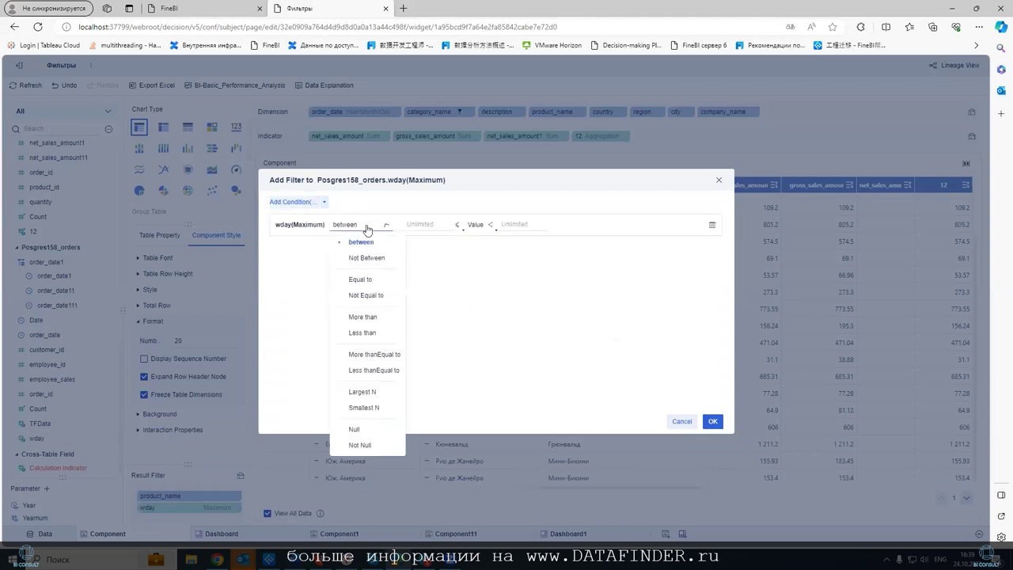
{"action": "left_click", "coordinate": [375, 354]}
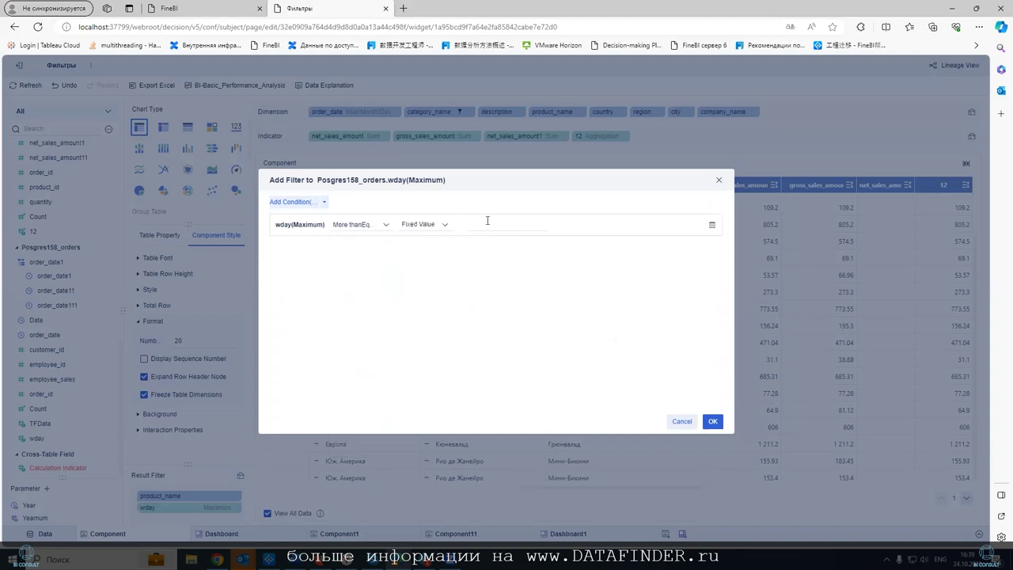
{"action": "left_click", "coordinate": [384, 226]}
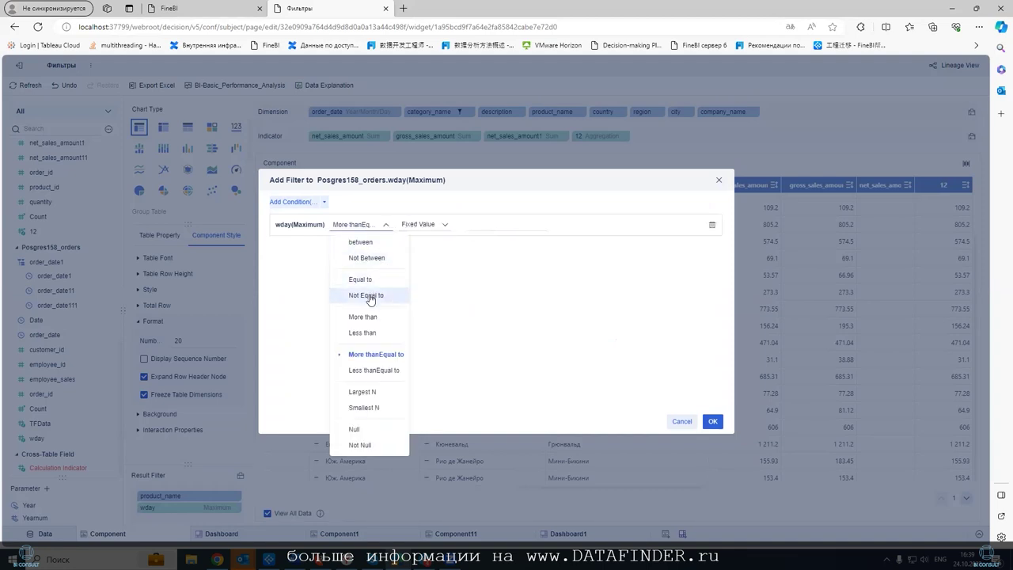
{"action": "left_click", "coordinate": [475, 221]}
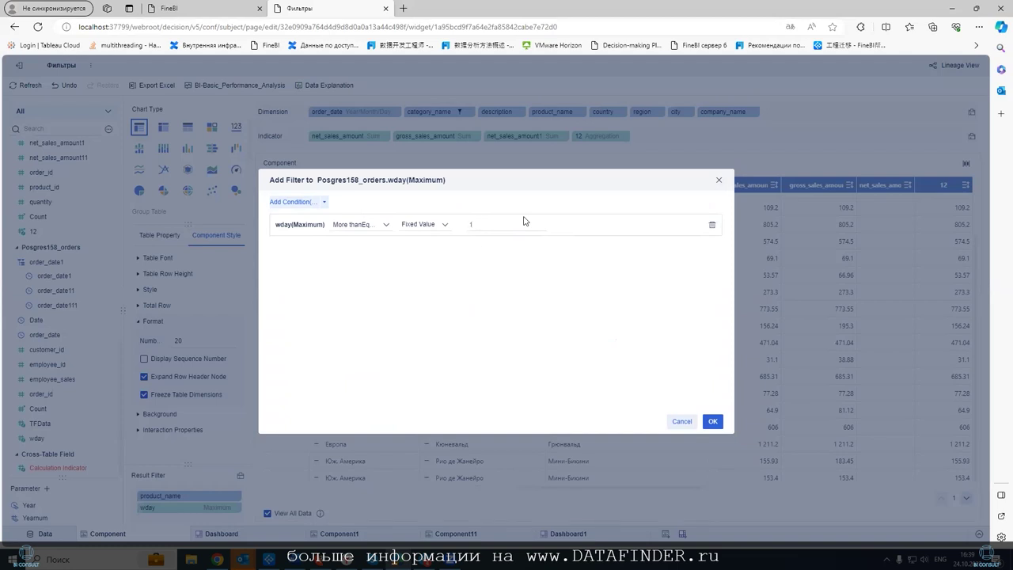
- Add a second AND condition requiring wday (Maximum) to be less than or equal to 5, and apply the filter
{"action": "left_click", "coordinate": [290, 203]}
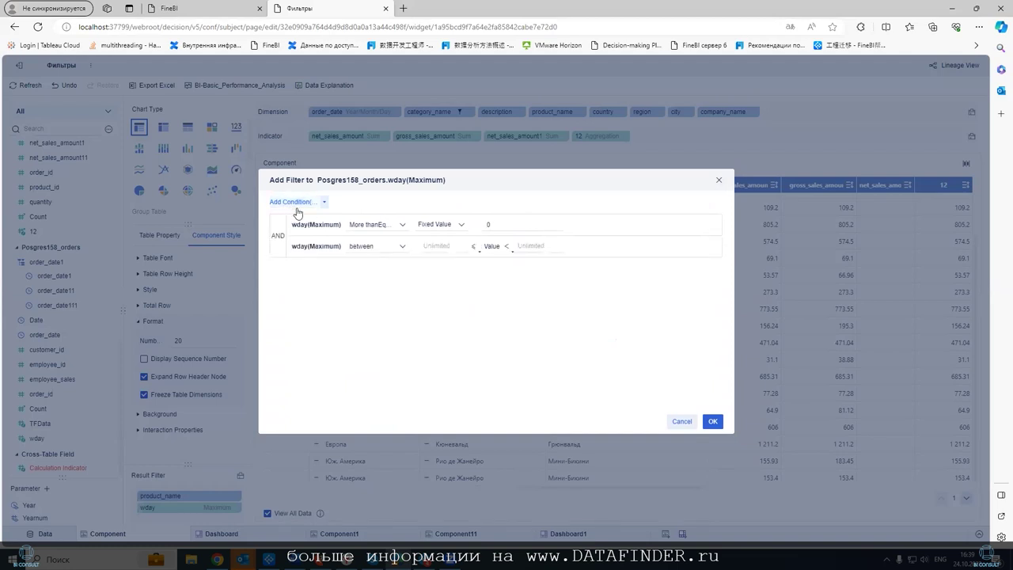
{"action": "left_click", "coordinate": [364, 247]}
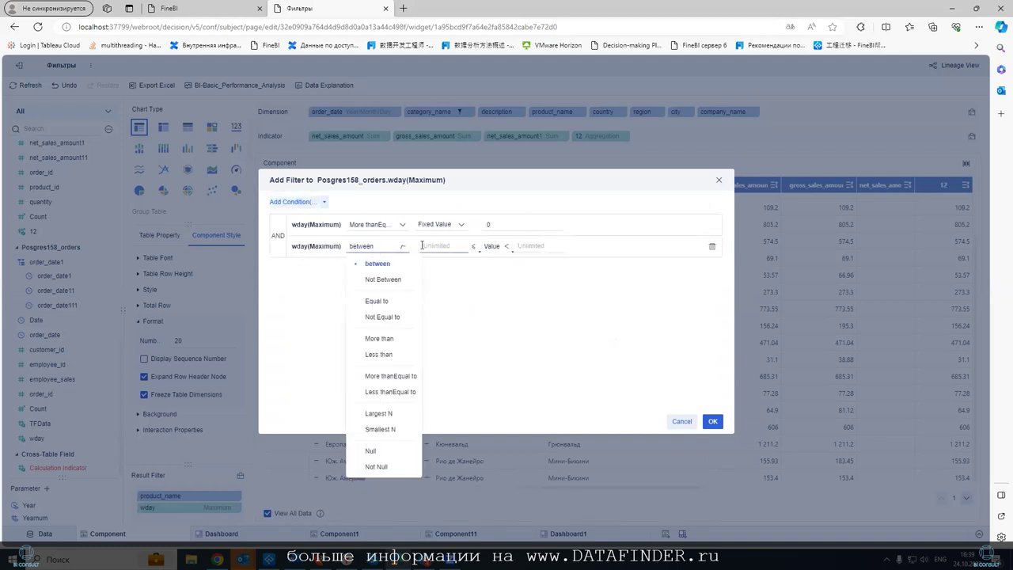
{"action": "left_click", "coordinate": [395, 390]}
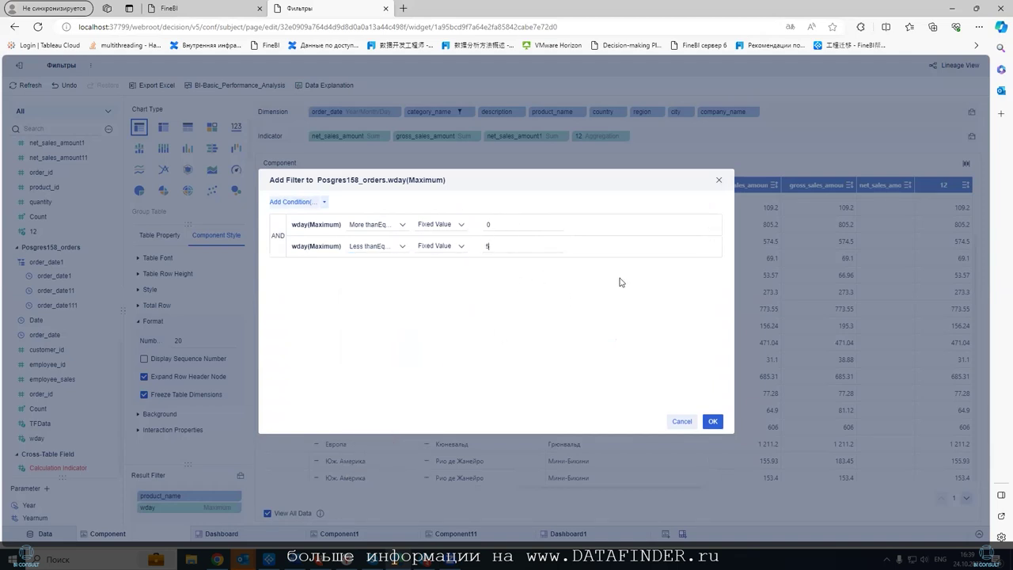
{"action": "left_click", "coordinate": [712, 421]}
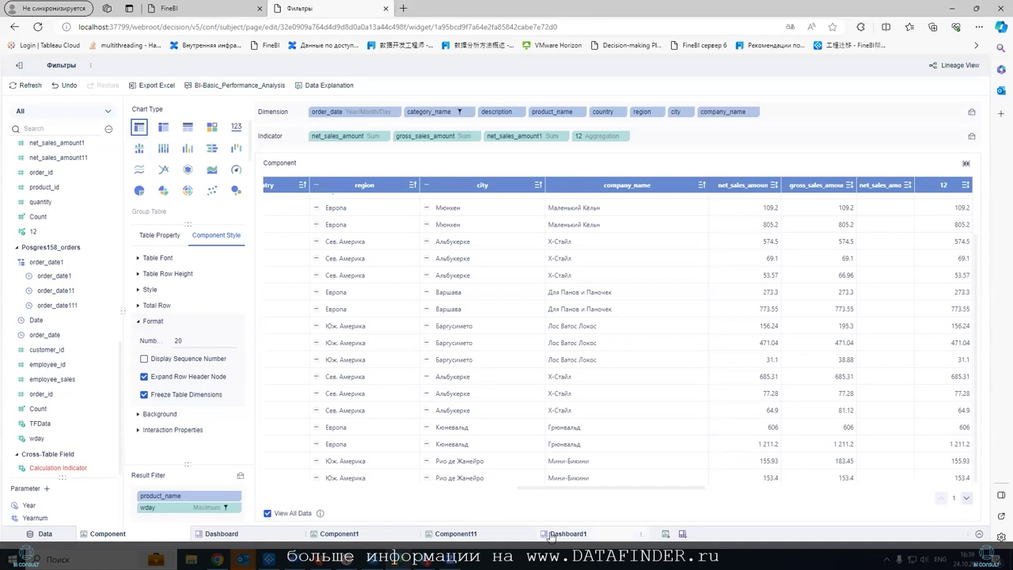
- Examine the order_date values in the filtered table and review the wday filter's conditions without changing them
{"action": "scroll", "coordinate": [623, 490], "scroll_direction": "left", "scroll_amount": 1}
{"action": "scroll", "coordinate": [556, 495], "scroll_direction": "left", "scroll_amount": 5}
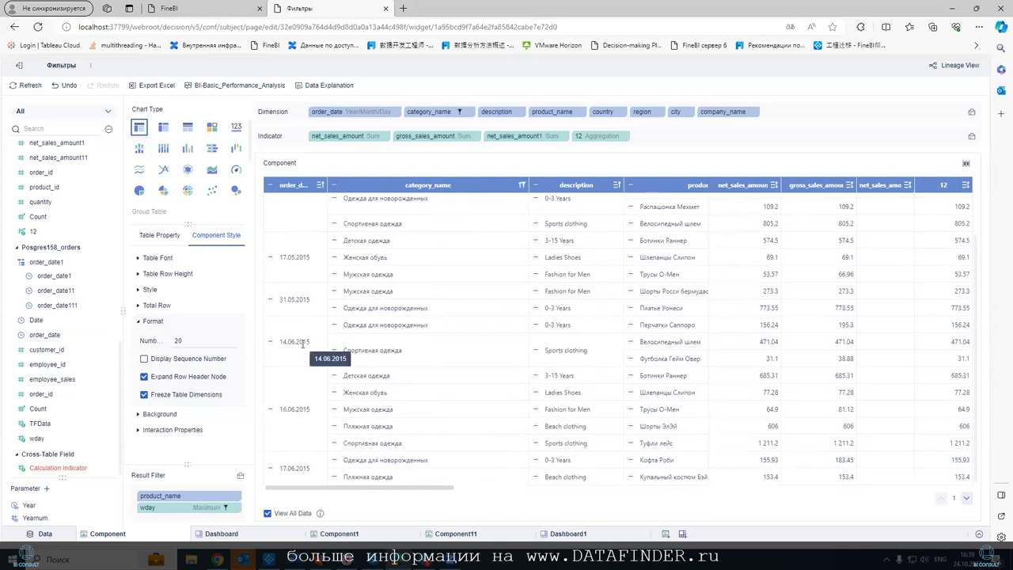
{"action": "scroll", "coordinate": [303, 342], "scroll_direction": "up", "scroll_amount": 1}
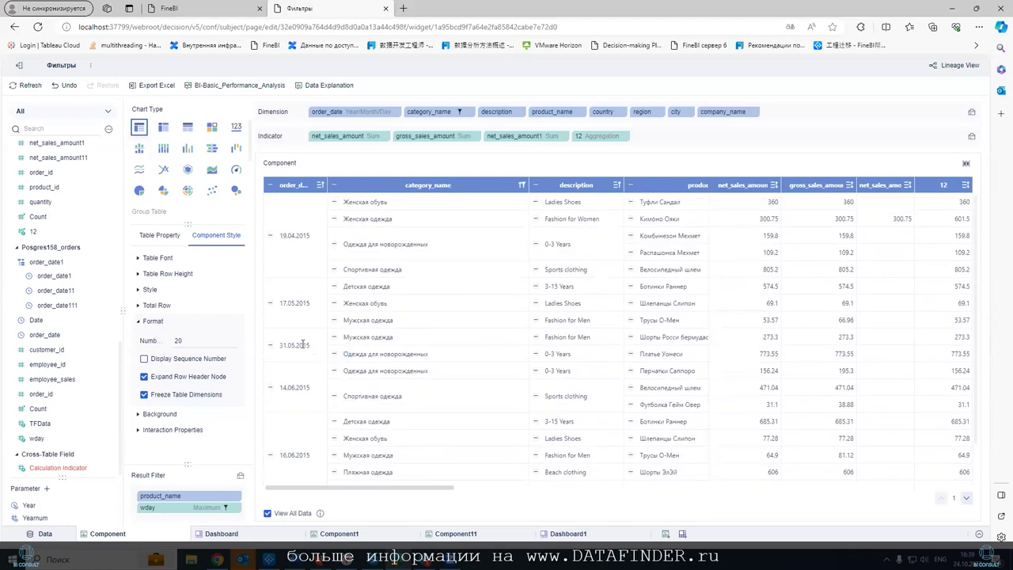
{"action": "left_click", "coordinate": [226, 508]}
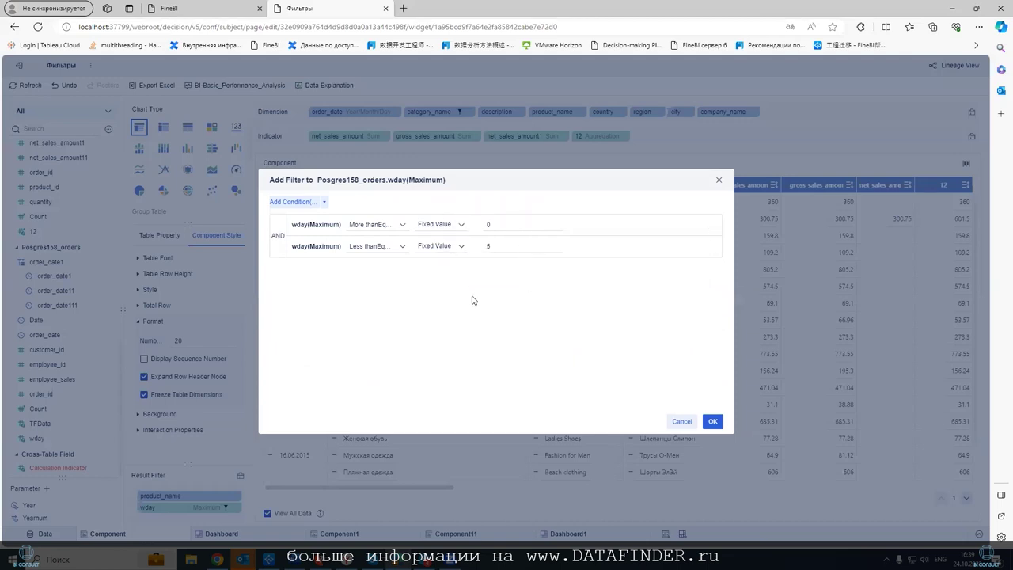
{"action": "left_click", "coordinate": [678, 420]}
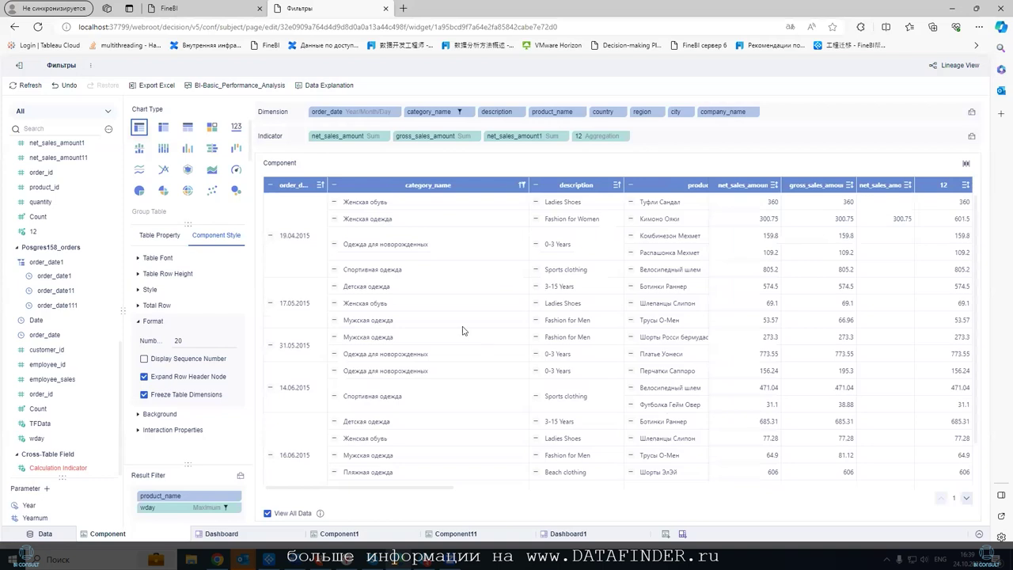
- Open the general system settings of the FineBI platform to check the Week Start from parameter
{"action": "left_click", "coordinate": [166, 10]}
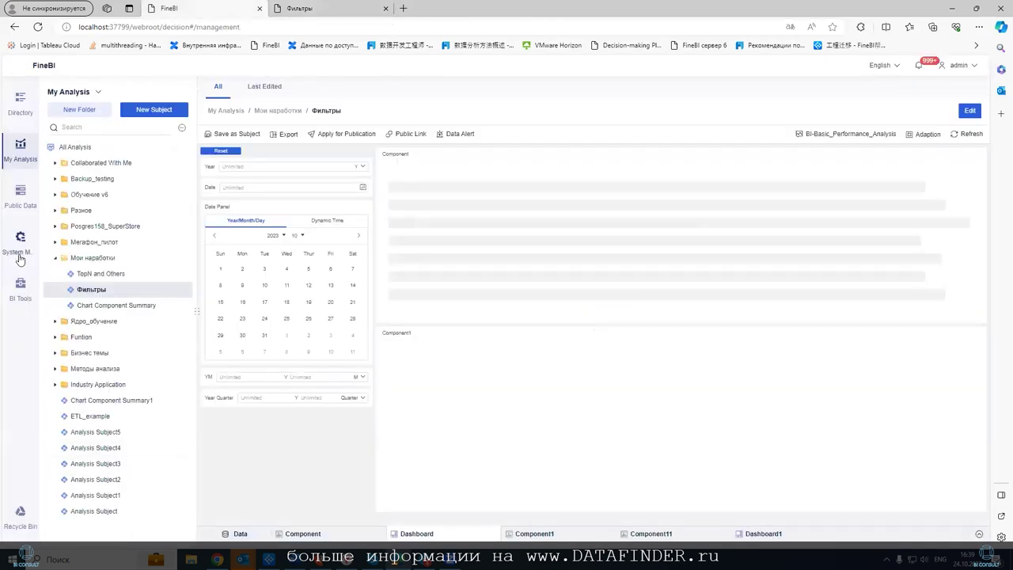
{"action": "left_click", "coordinate": [20, 258]}
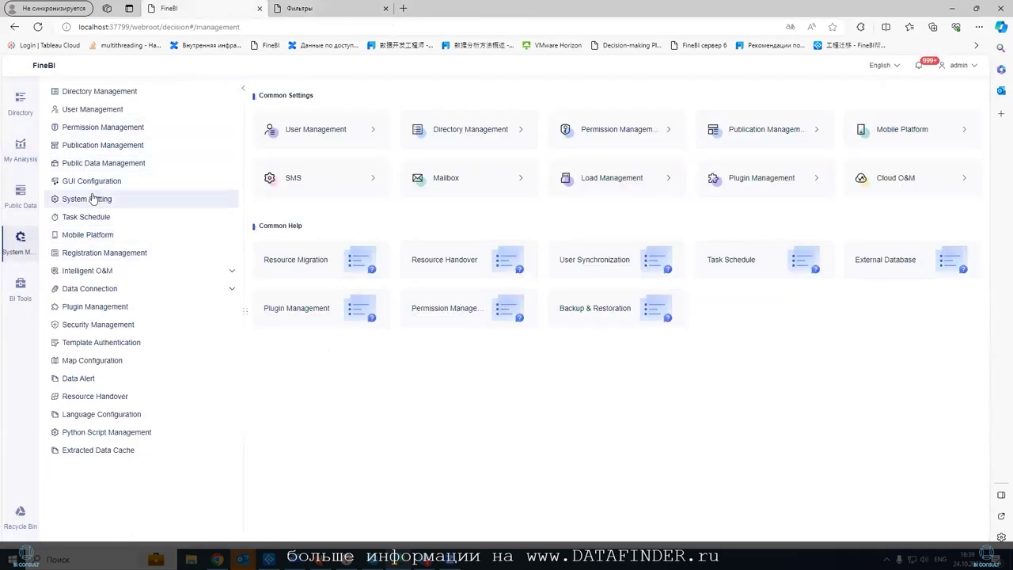
{"action": "left_click", "coordinate": [93, 198]}
{"action": "left_click", "coordinate": [307, 87]}
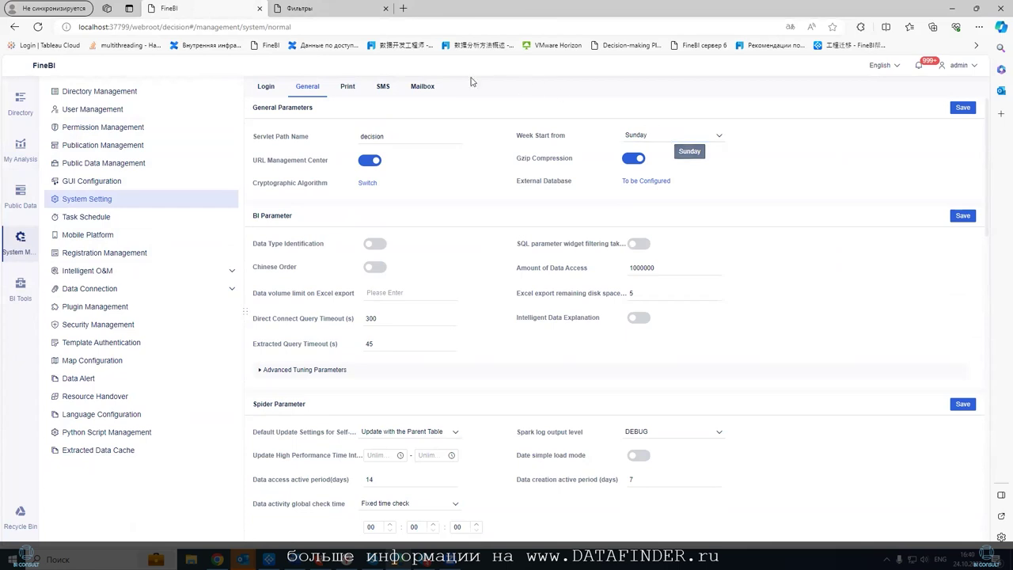
- Return to Dashboard1 of the Фильтры subject and delete the Year and YM filters
{"action": "left_click", "coordinate": [330, 17]}
{"action": "left_click", "coordinate": [565, 533]}
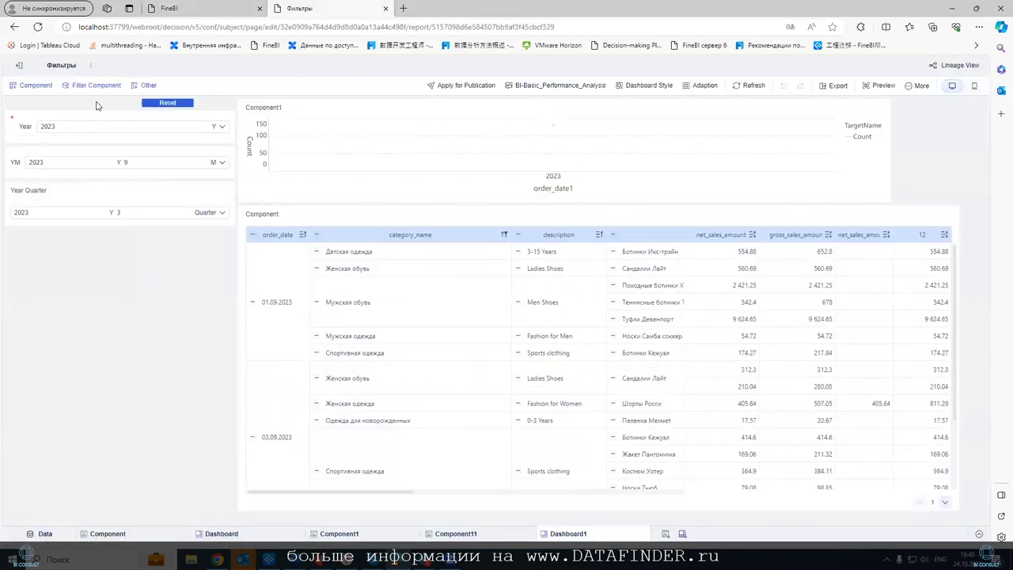
{"action": "left_click", "coordinate": [94, 84]}
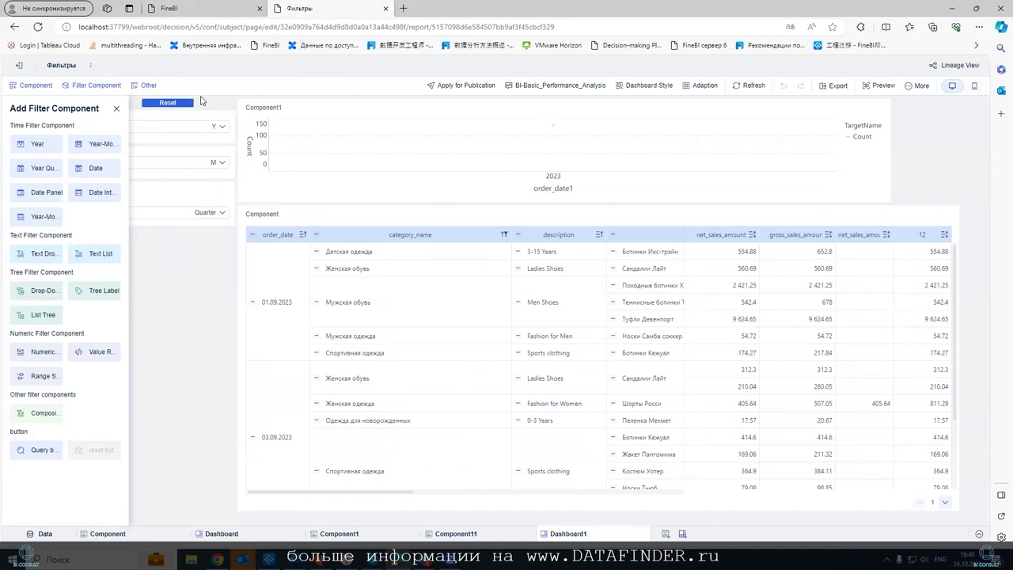
{"action": "left_click", "coordinate": [241, 129]}
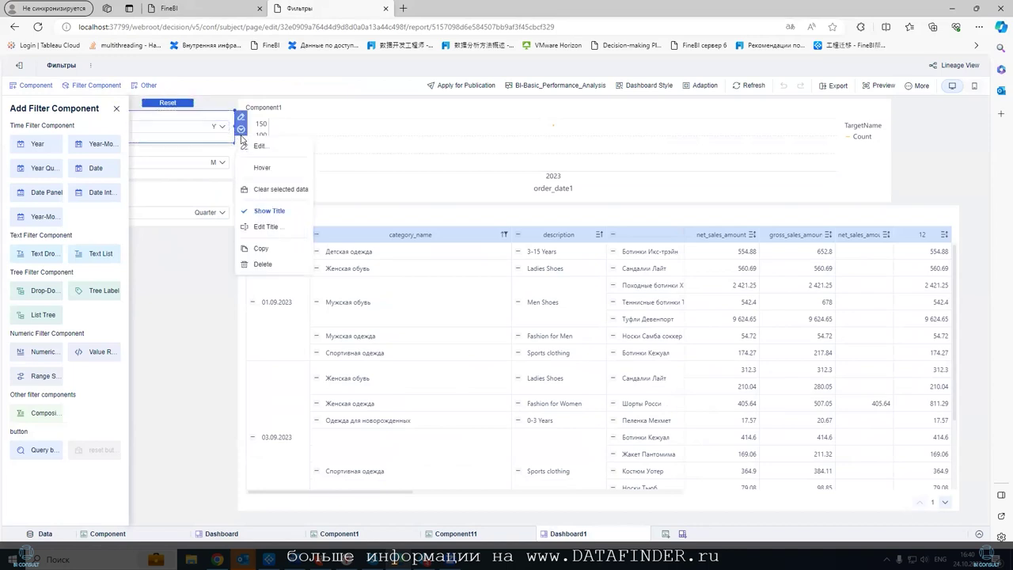
{"action": "left_click", "coordinate": [263, 264]}
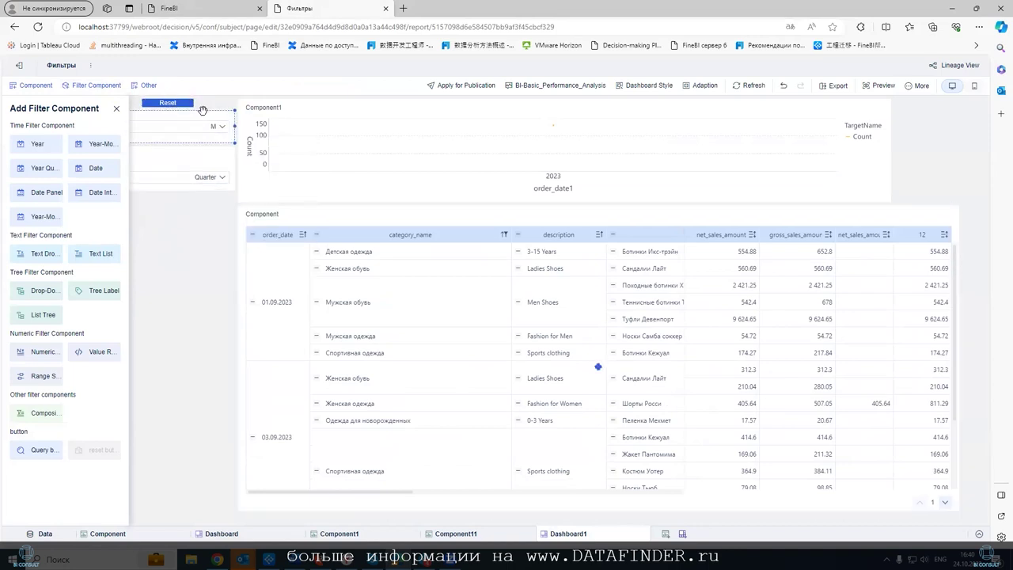
{"action": "left_click", "coordinate": [241, 129]}
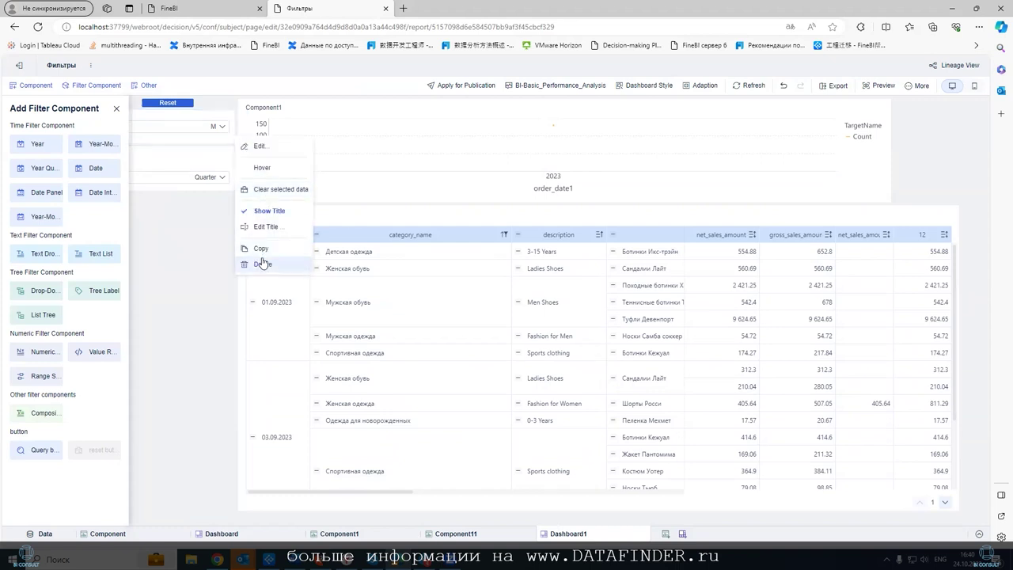
{"action": "left_click", "coordinate": [261, 263]}
{"action": "left_click", "coordinate": [192, 225]}
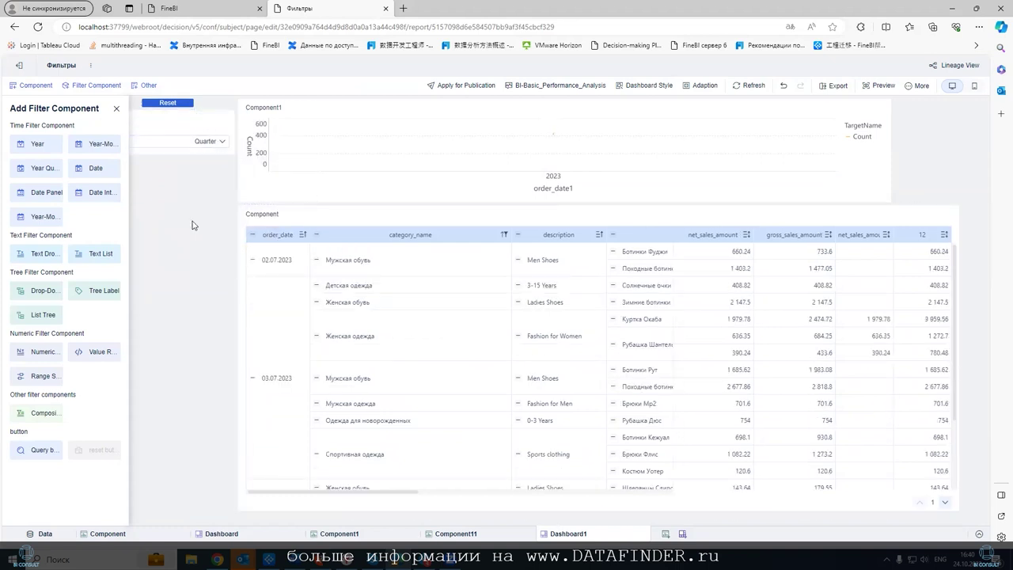
{"action": "left_click", "coordinate": [116, 109]}
- Change the Year Quarter filter's show type to Date Panel
{"action": "left_click", "coordinate": [175, 117]}
{"action": "left_click", "coordinate": [241, 120]}
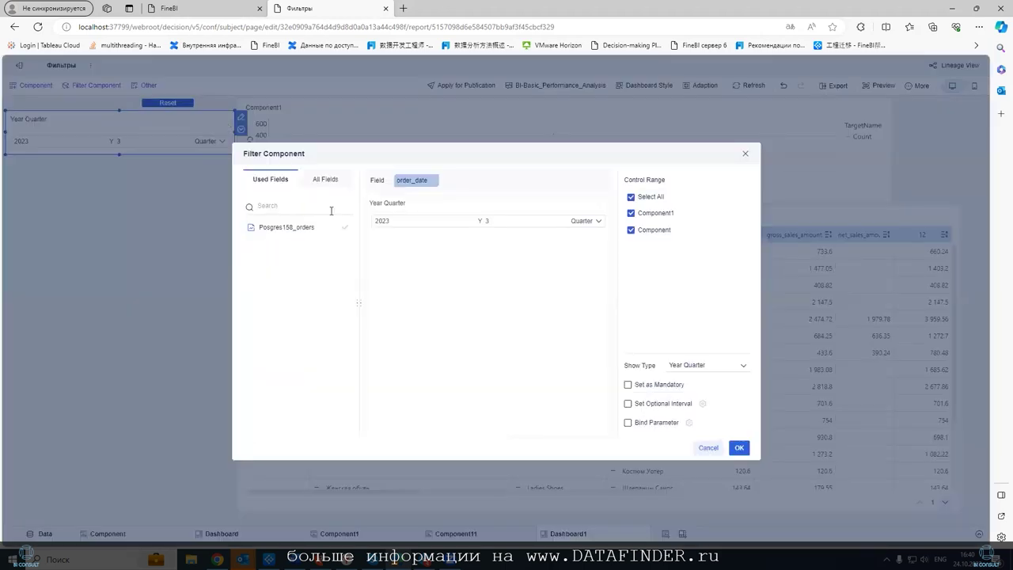
{"action": "left_click", "coordinate": [710, 366]}
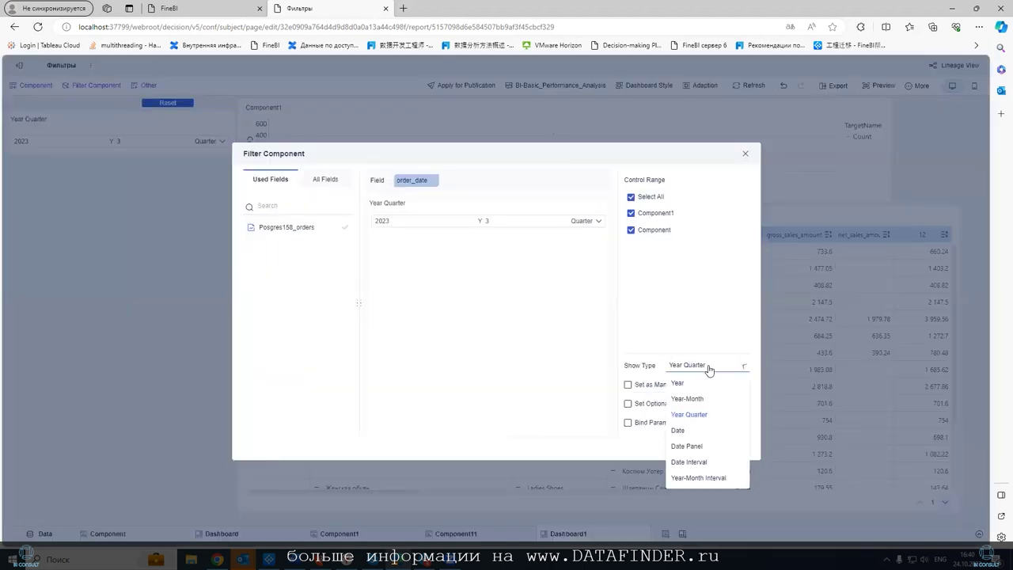
{"action": "left_click", "coordinate": [702, 447]}
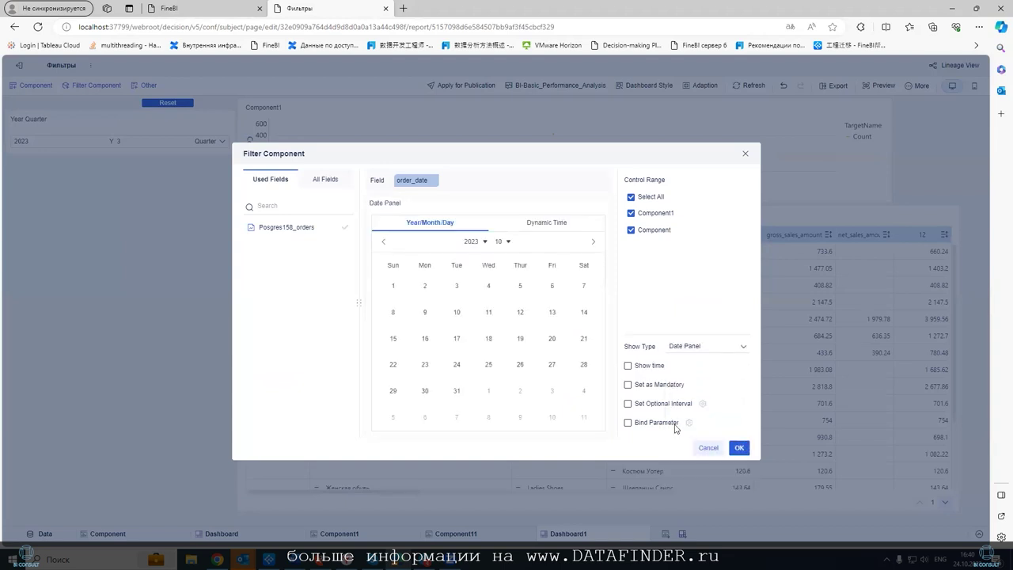
- Bind the Date Panel filter to the Year widget parameter and apply the filter settings
{"action": "left_click", "coordinate": [627, 422]}
{"action": "left_click", "coordinate": [689, 422]}
{"action": "left_click", "coordinate": [550, 271]}
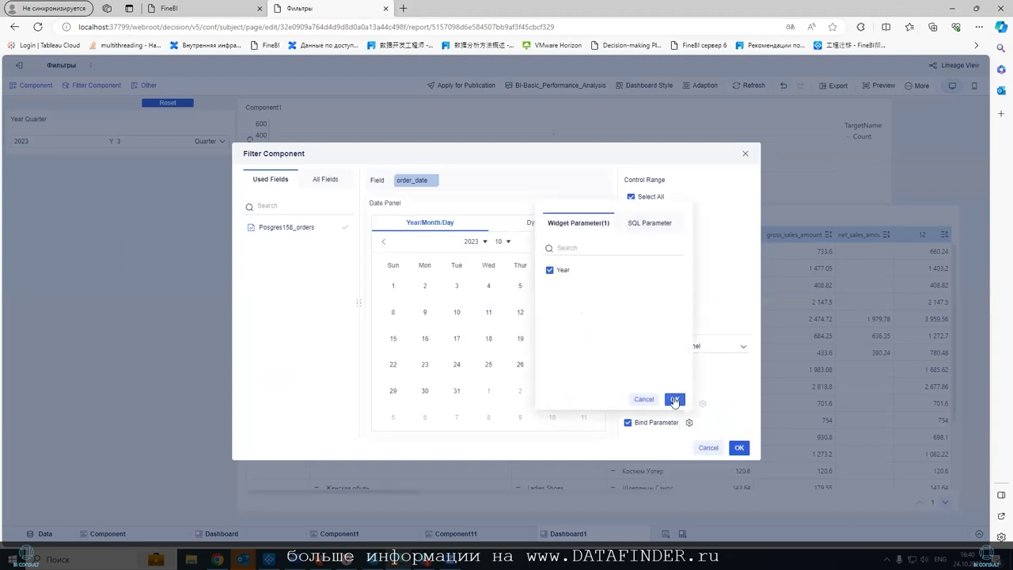
{"action": "left_click", "coordinate": [674, 399]}
{"action": "left_click", "coordinate": [738, 448]}
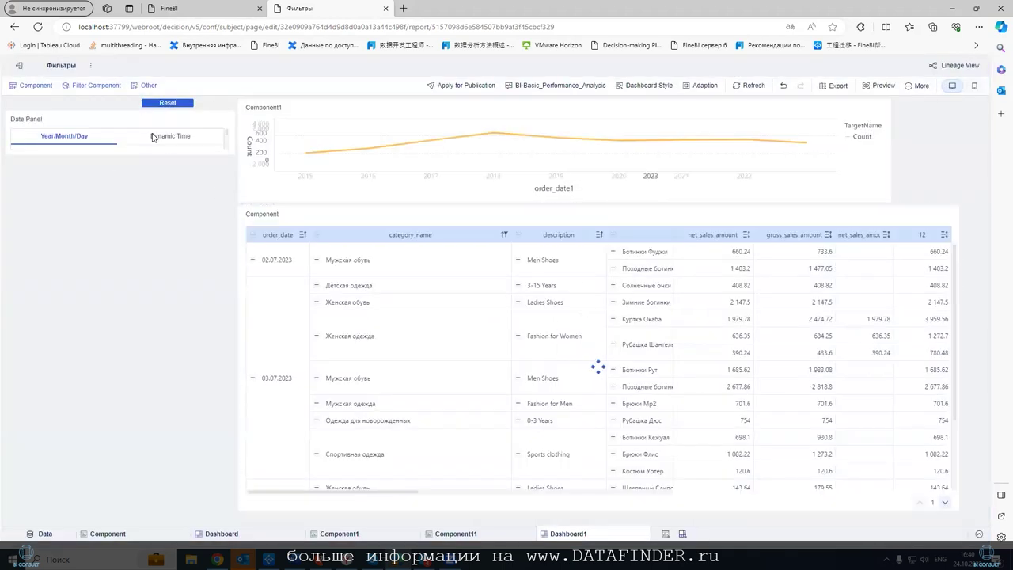
- Enlarge the Date Panel filter downward on the dashboard to fit all the calendar's weeks
{"action": "left_click", "coordinate": [121, 163]}
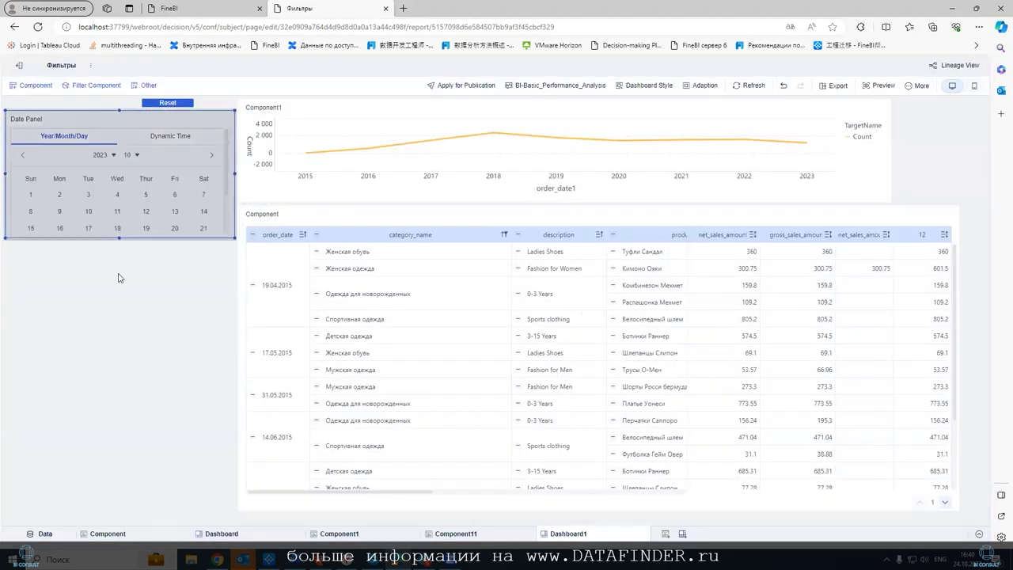
{"action": "scroll", "coordinate": [173, 211], "scroll_direction": "down", "scroll_amount": 1}
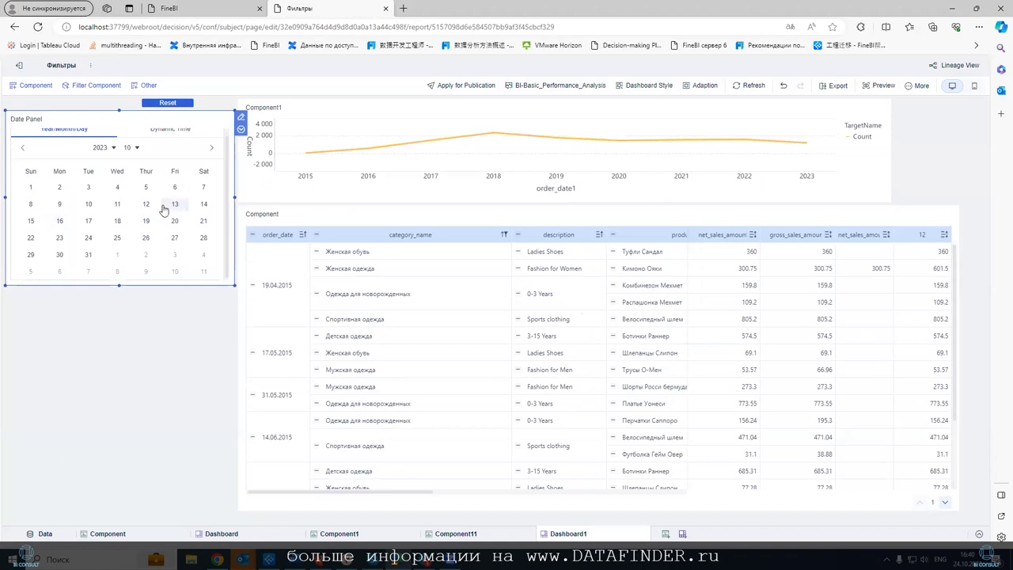
- Set the Date Panel filter to 10 September 2023
{"action": "left_click", "coordinate": [129, 147]}
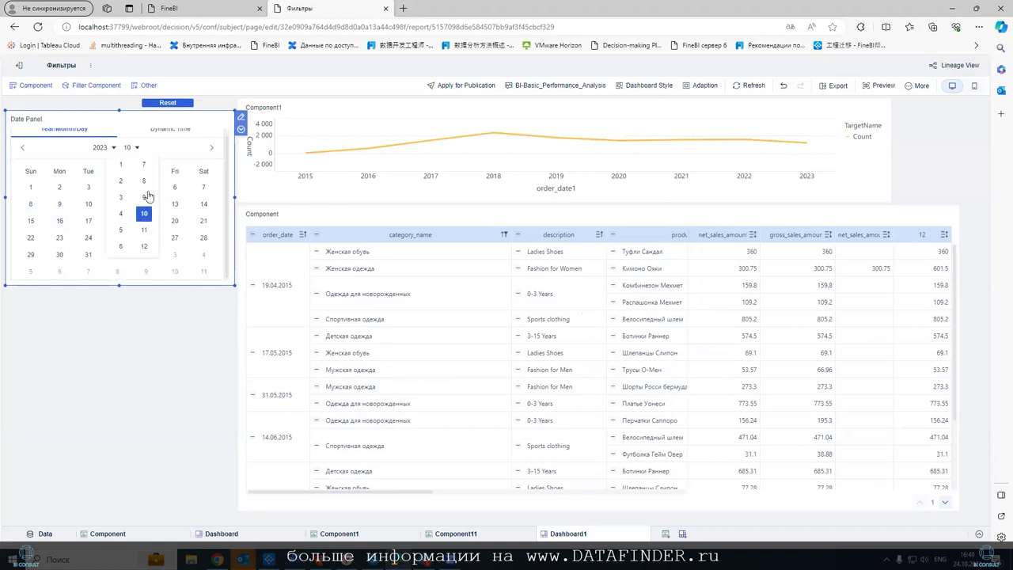
{"action": "left_click", "coordinate": [144, 198]}
{"action": "left_click", "coordinate": [30, 222]}
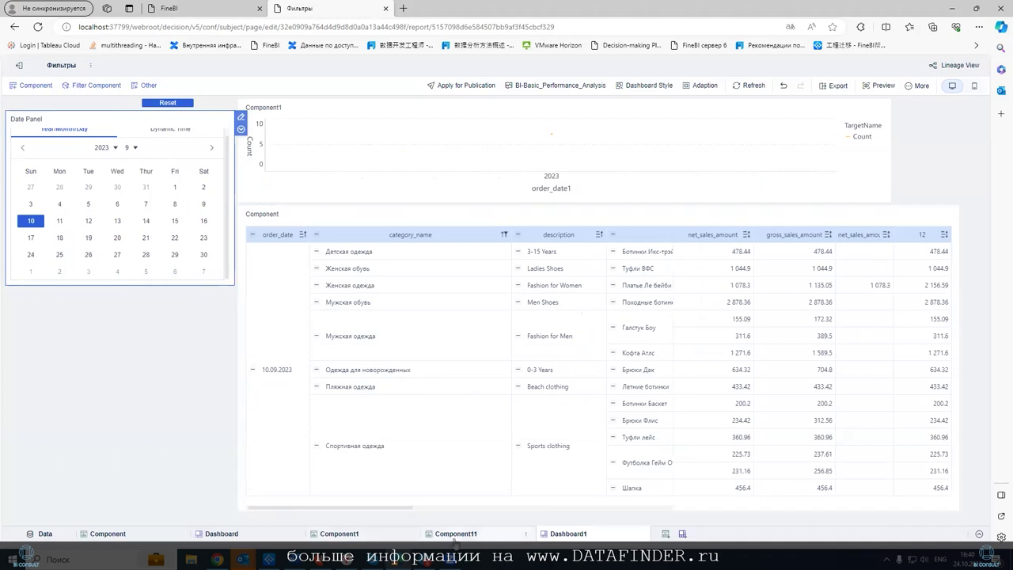
- In Component11, start a detail filter on net_sales_amount11 with the condition that order_date is in the Year widget parameter
{"action": "left_click", "coordinate": [455, 534]}
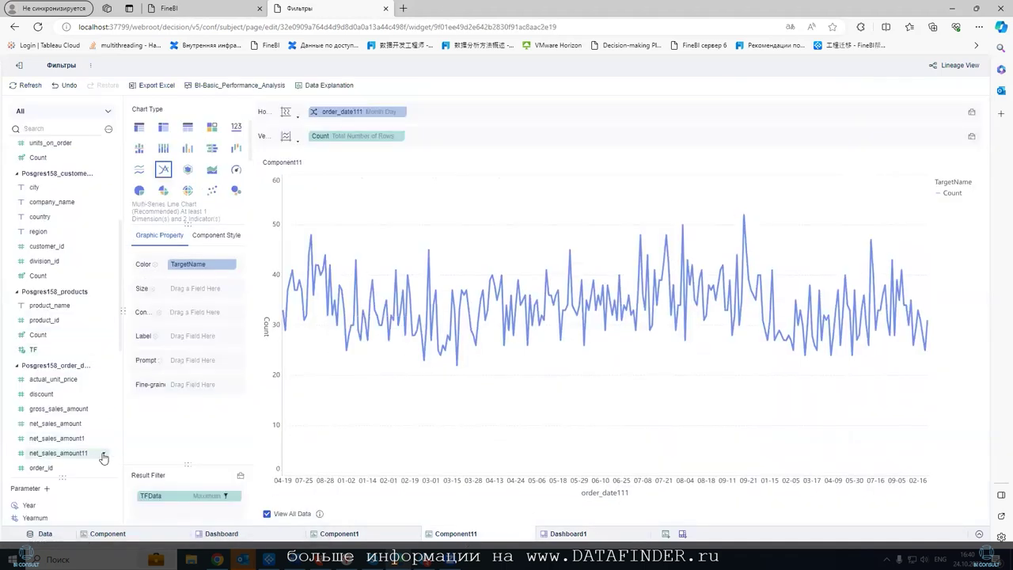
{"action": "left_click", "coordinate": [104, 457]}
{"action": "left_click", "coordinate": [119, 362]}
{"action": "left_click", "coordinate": [278, 202]}
{"action": "left_click", "coordinate": [307, 225]}
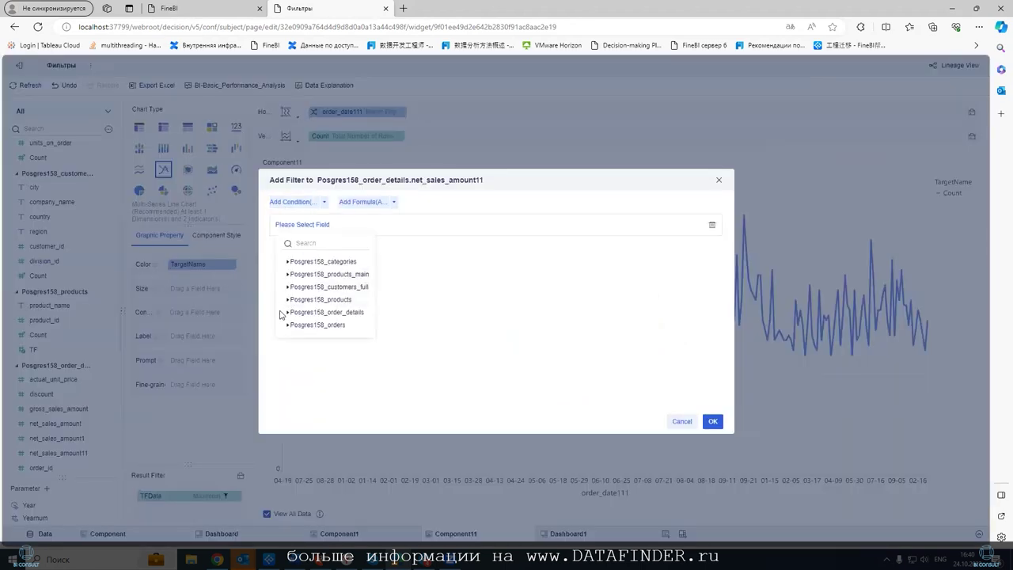
{"action": "left_click", "coordinate": [288, 325]}
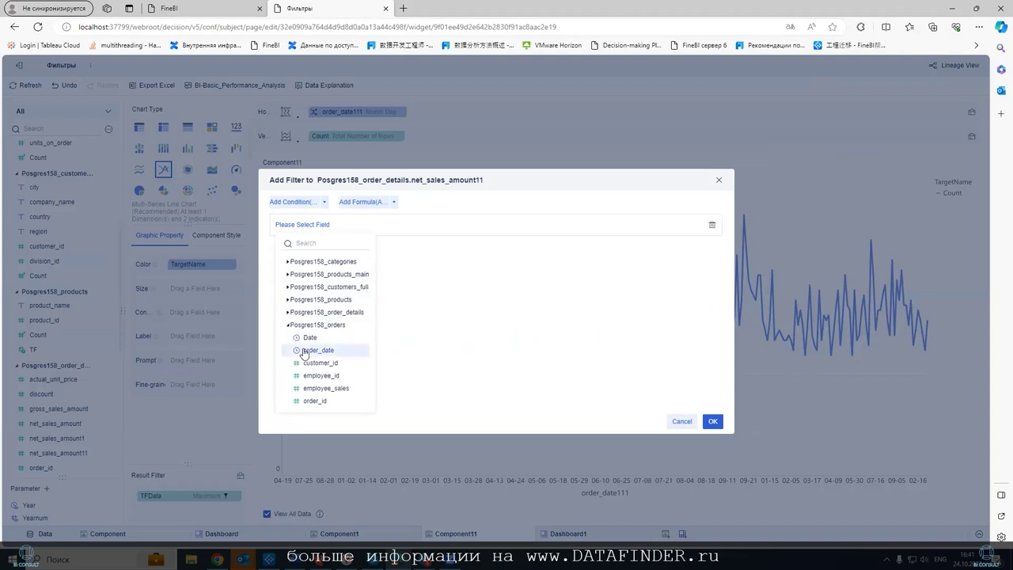
{"action": "left_click", "coordinate": [298, 351]}
{"action": "left_click", "coordinate": [439, 228]}
{"action": "left_click", "coordinate": [435, 257]}
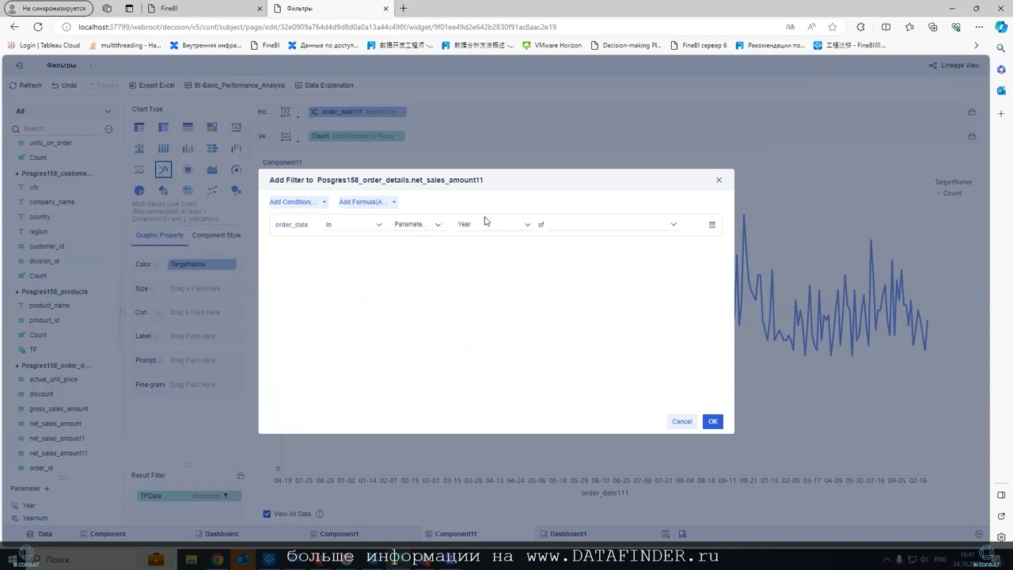
- Define the condition's range as a customized time with Year, Quarter, Month, Week and Day offsets, all 0
{"action": "left_click", "coordinate": [558, 228]}
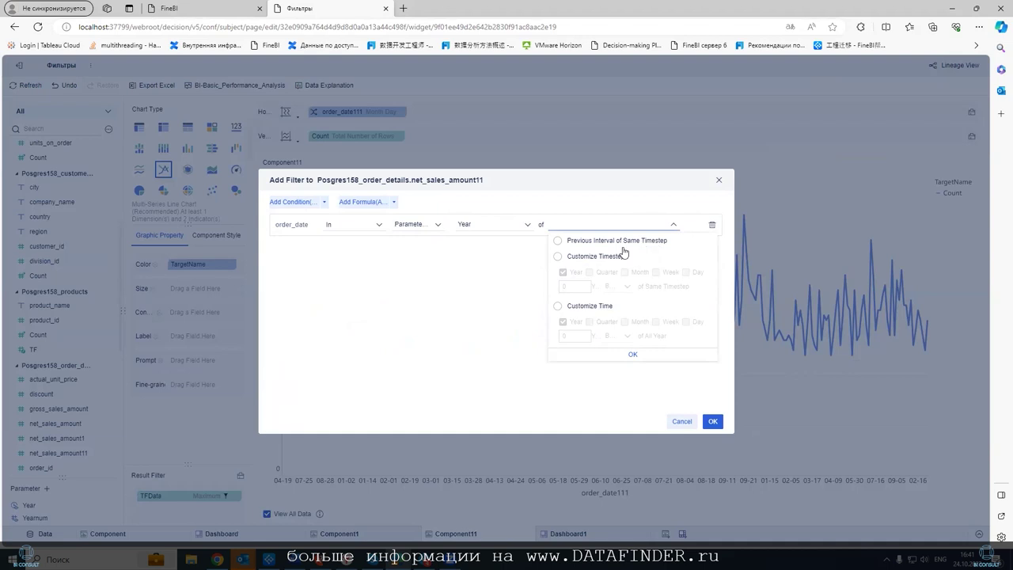
{"action": "left_click", "coordinate": [558, 257]}
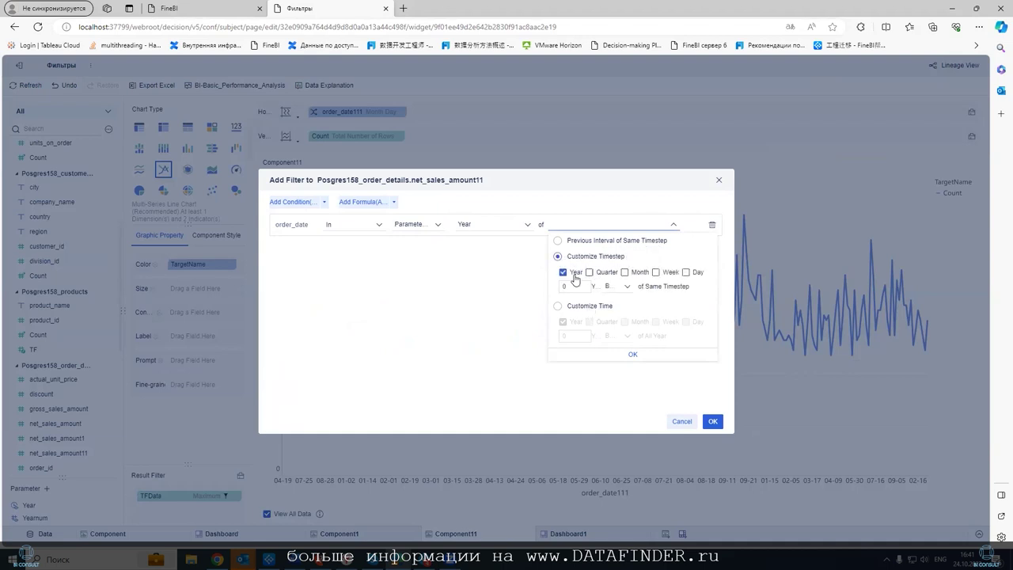
{"action": "left_click", "coordinate": [591, 309]}
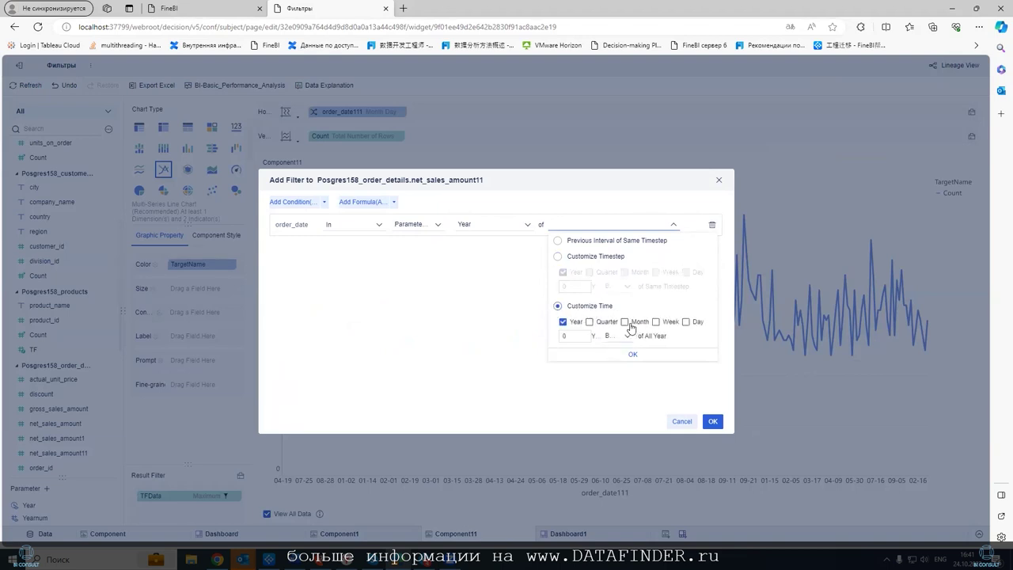
{"action": "left_click", "coordinate": [625, 322]}
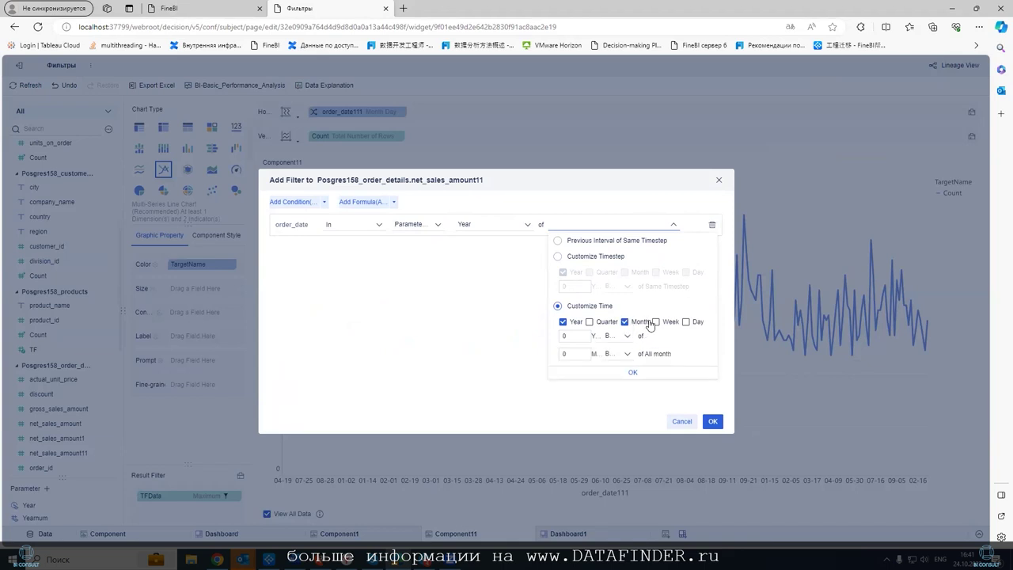
{"action": "left_click", "coordinate": [655, 322]}
{"action": "left_click", "coordinate": [686, 322]}
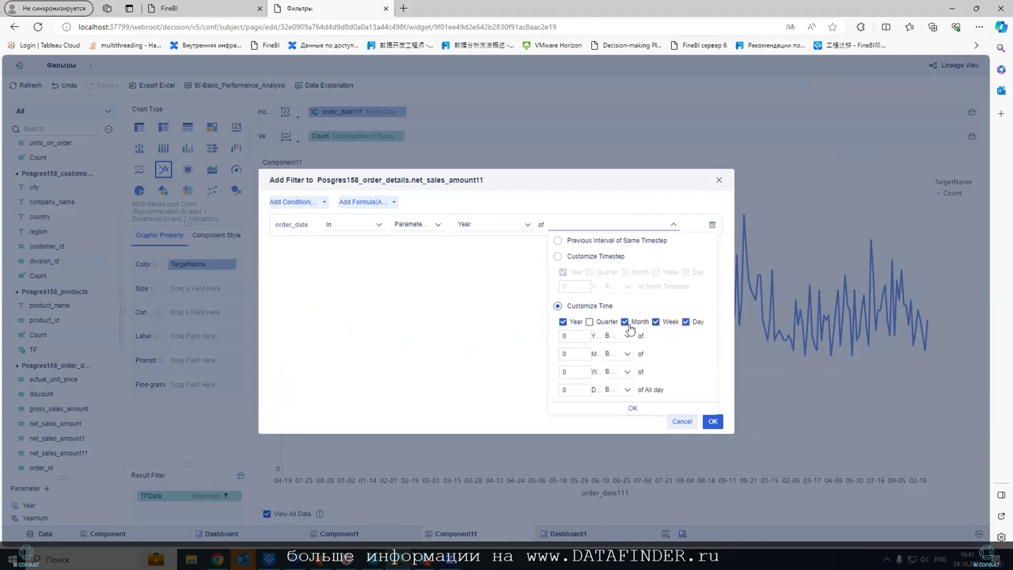
{"action": "left_click", "coordinate": [589, 322]}
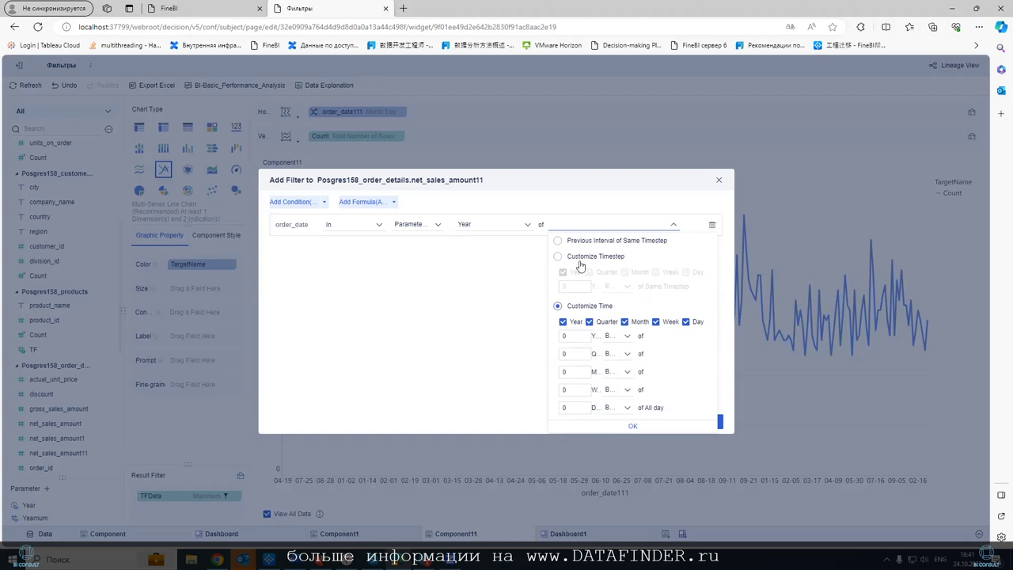
{"action": "left_click", "coordinate": [636, 427]}
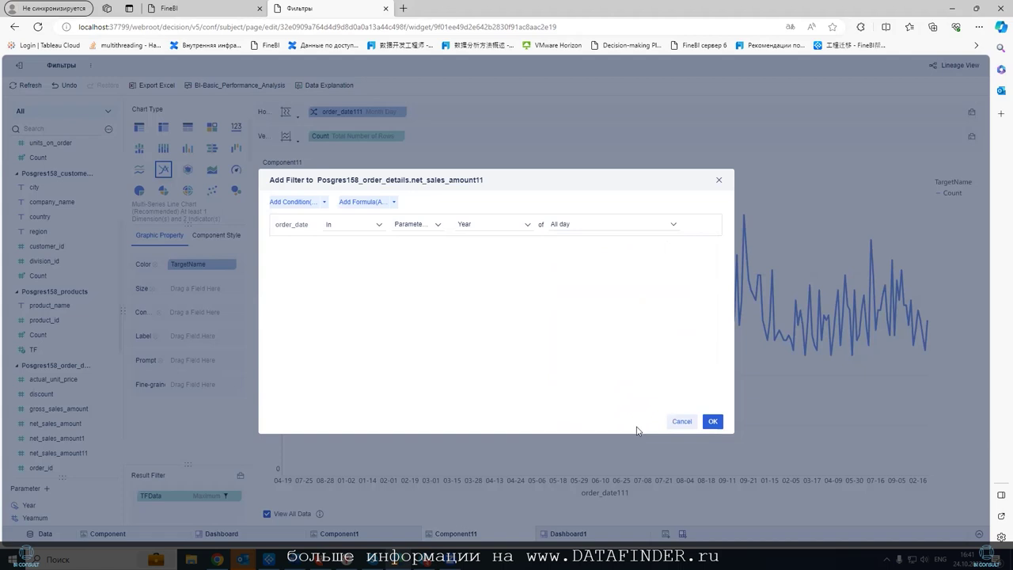
- Set the condition's range to a customized timestep of 0 years before and 0 months later, then confirm the net_sales_amount11 filter
{"action": "left_click", "coordinate": [599, 226]}
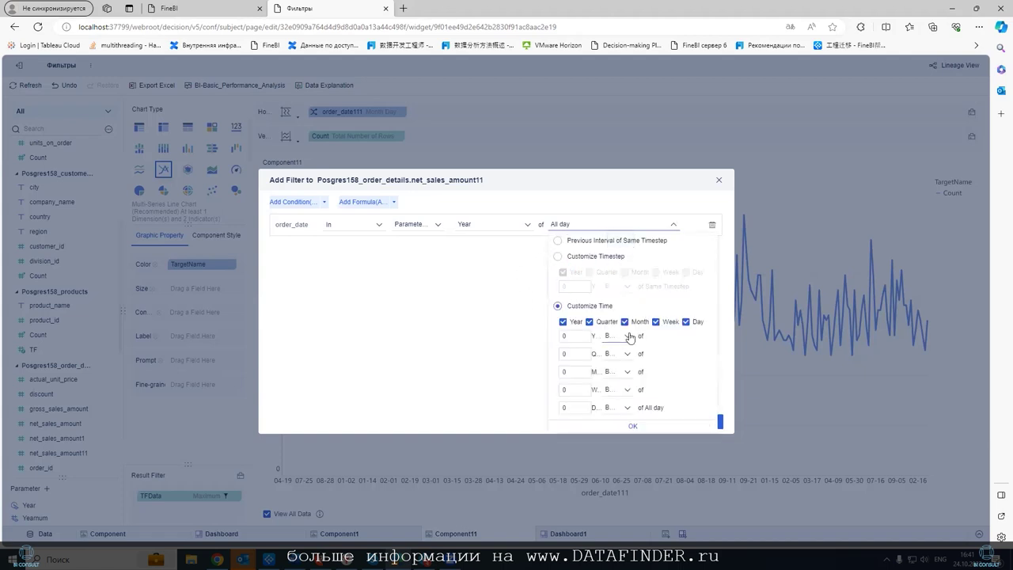
{"action": "left_click", "coordinate": [557, 256]}
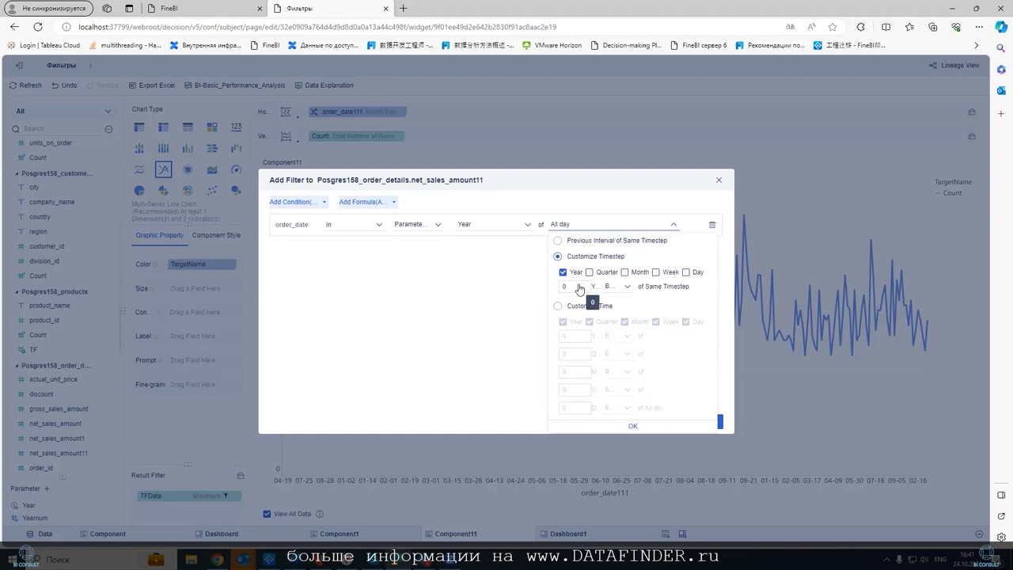
{"action": "left_click", "coordinate": [625, 273]}
{"action": "left_click", "coordinate": [618, 305]}
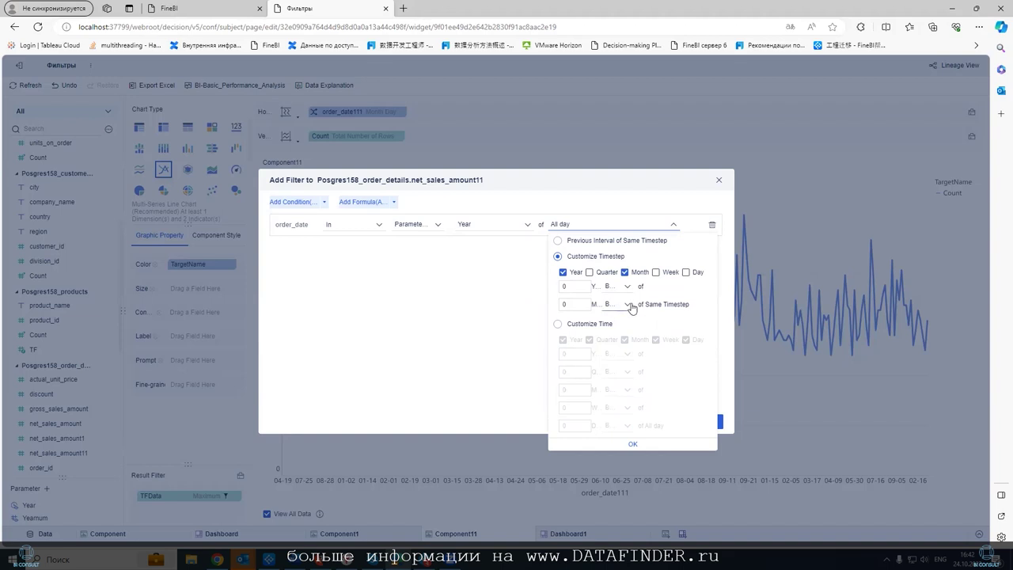
{"action": "left_click", "coordinate": [619, 337]}
{"action": "left_click", "coordinate": [625, 304]}
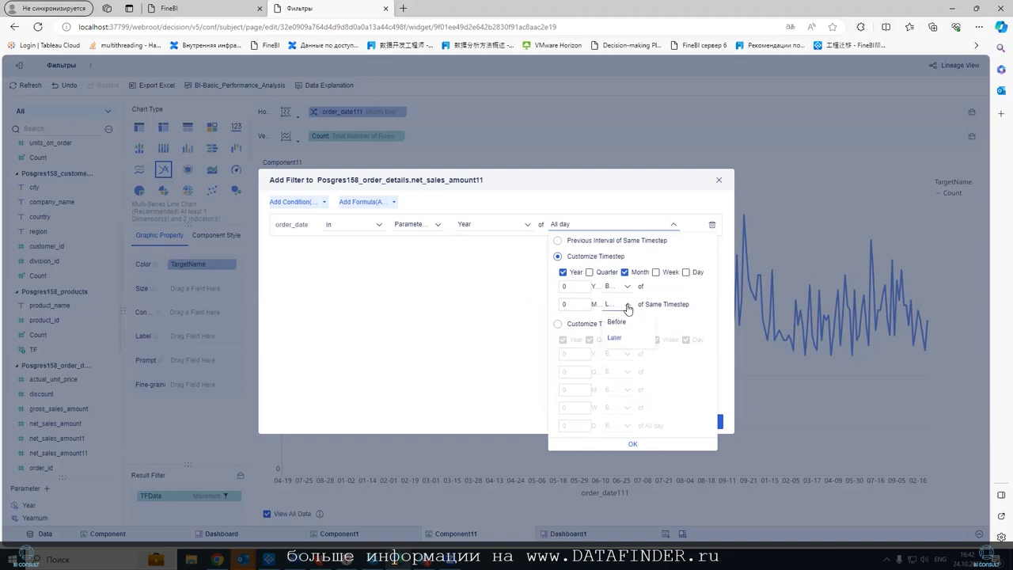
{"action": "left_click", "coordinate": [623, 301]}
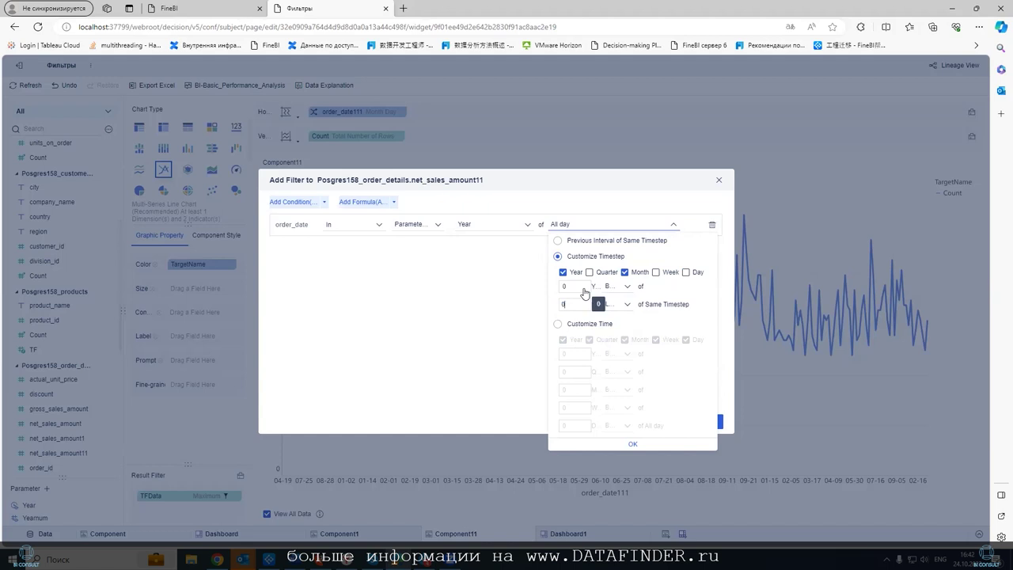
{"action": "left_click", "coordinate": [624, 305]}
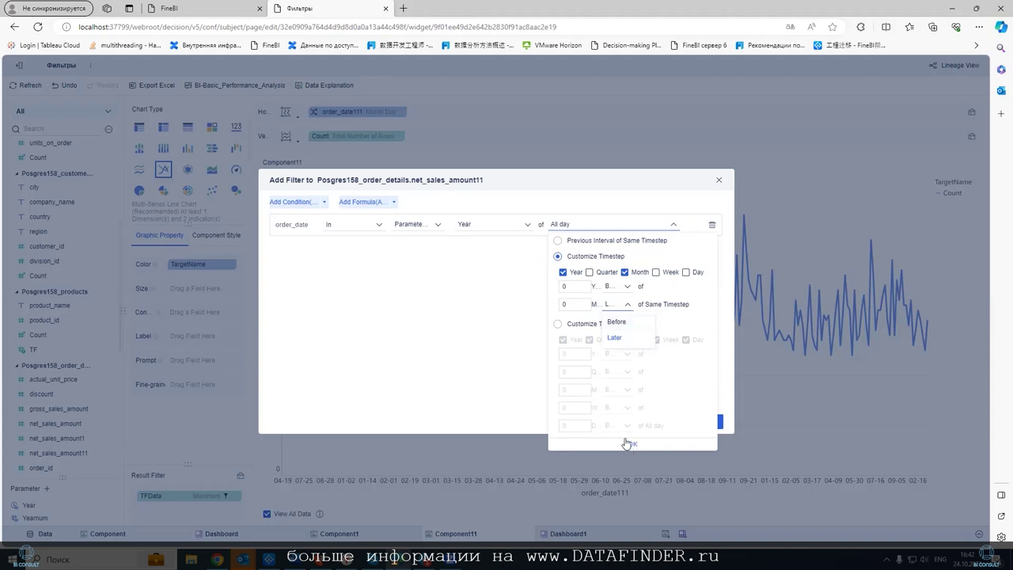
{"action": "left_click", "coordinate": [429, 319]}
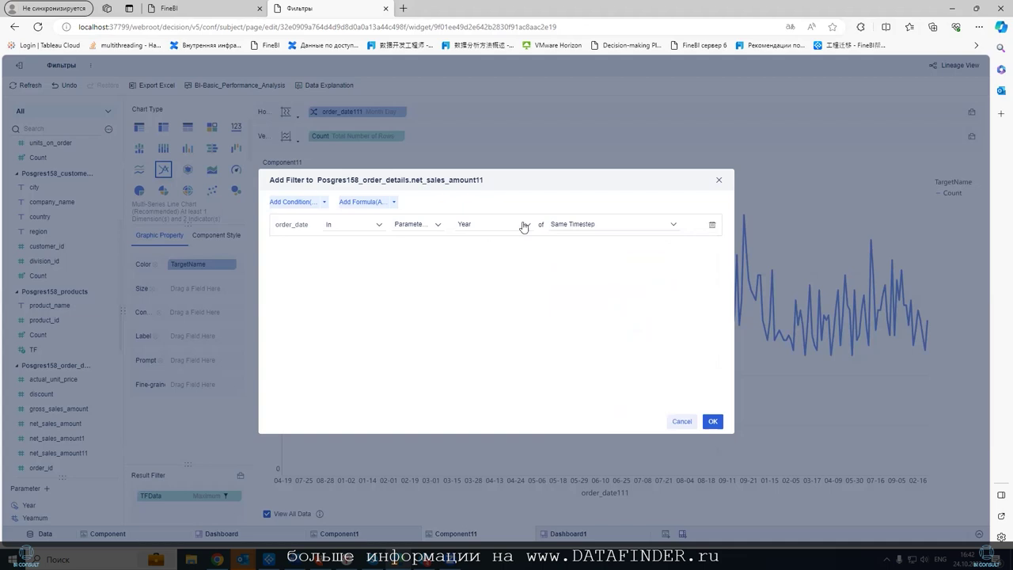
{"action": "left_click", "coordinate": [380, 226]}
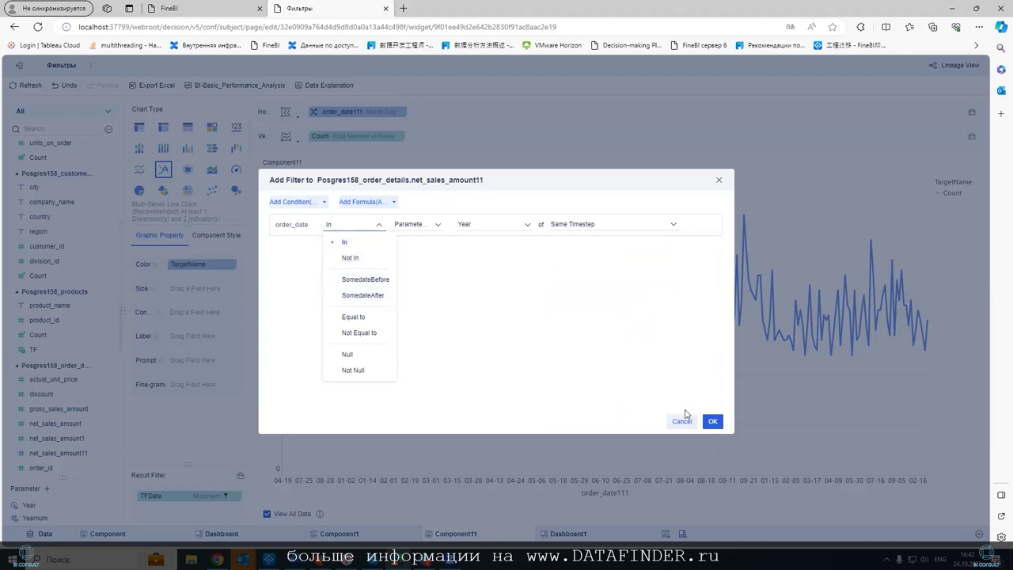
{"action": "left_click", "coordinate": [709, 424]}
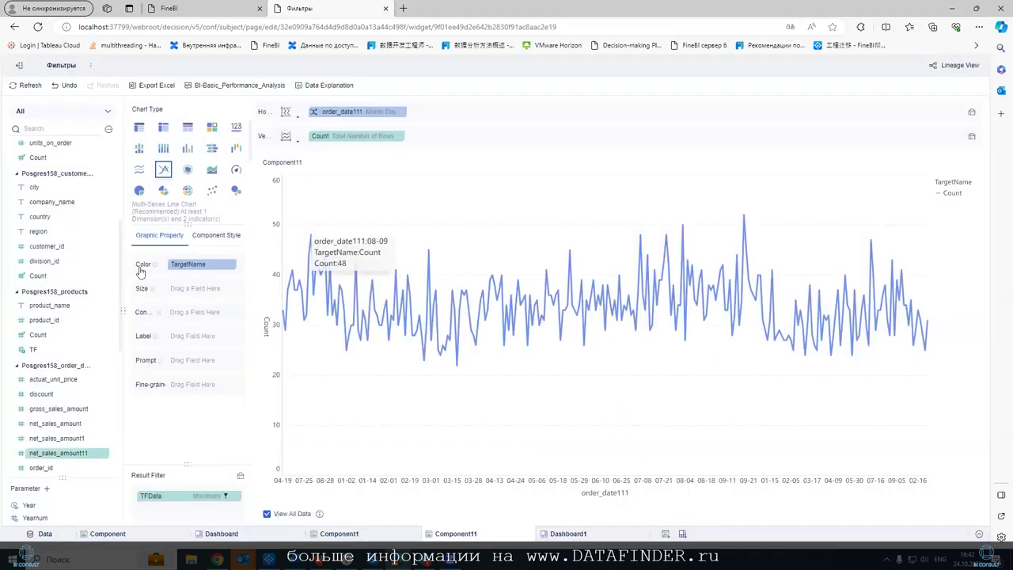
- Return to Dashboard1 and add a text filter component using category_name from Posgres158_categories
{"action": "left_click", "coordinate": [568, 535]}
{"action": "left_click", "coordinate": [89, 85]}
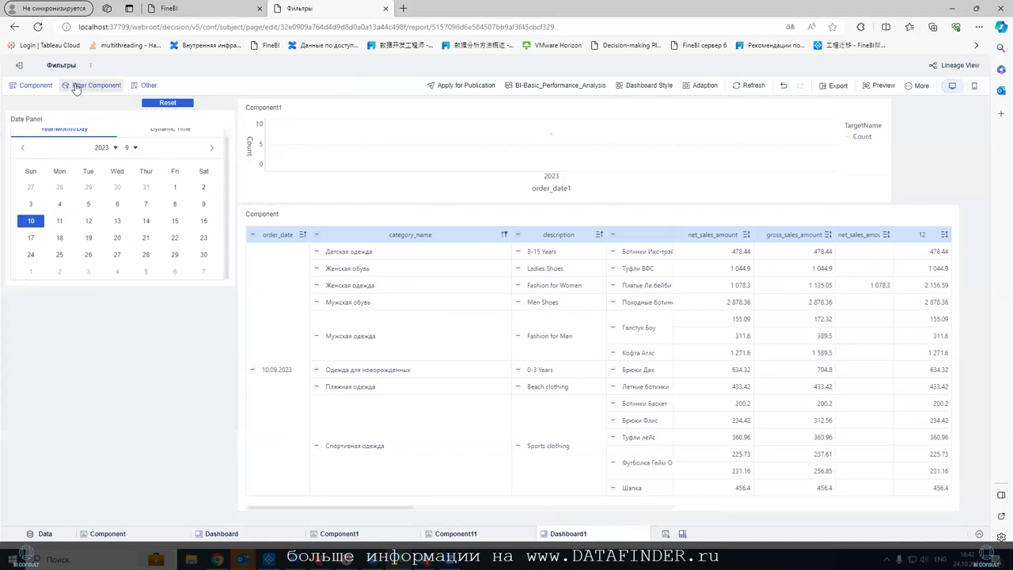
{"action": "left_click_drag", "start_coordinate": [28, 255], "coordinate": [205, 372]}
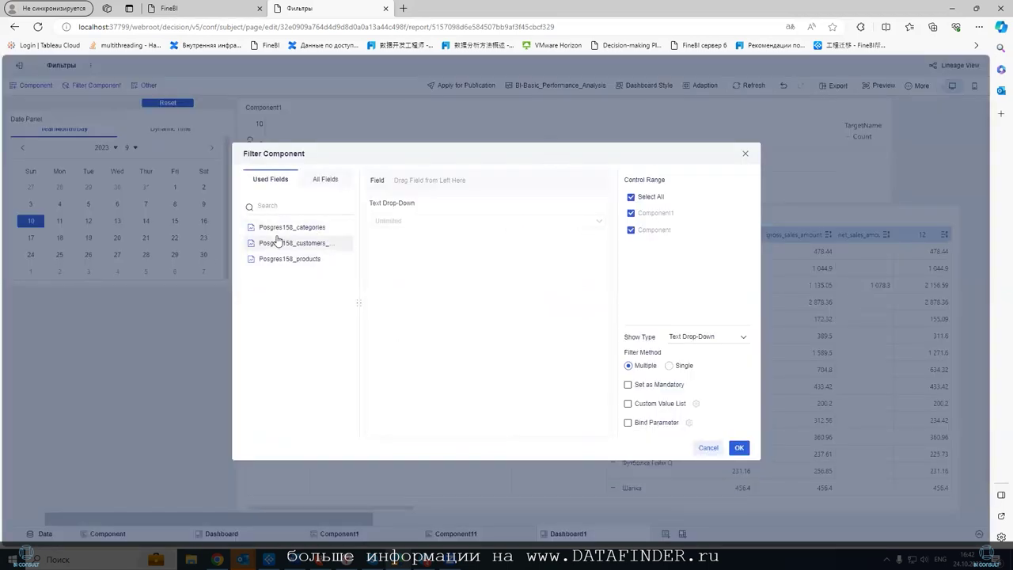
{"action": "left_click", "coordinate": [251, 228]}
{"action": "left_click_drag", "start_coordinate": [281, 244], "coordinate": [423, 181]}
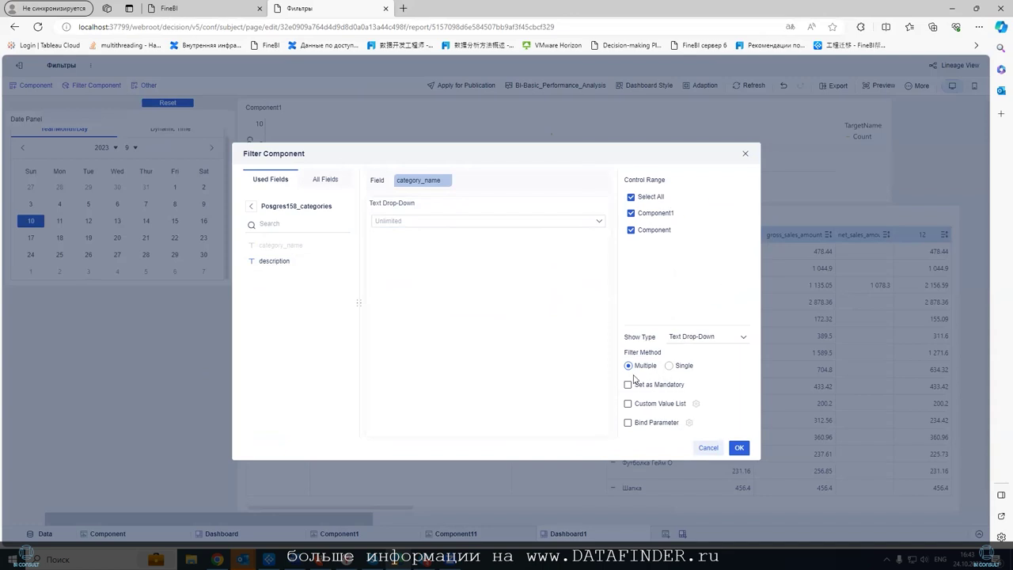
- Change the category_name filter's show type to Text List
{"action": "left_click", "coordinate": [704, 337]}
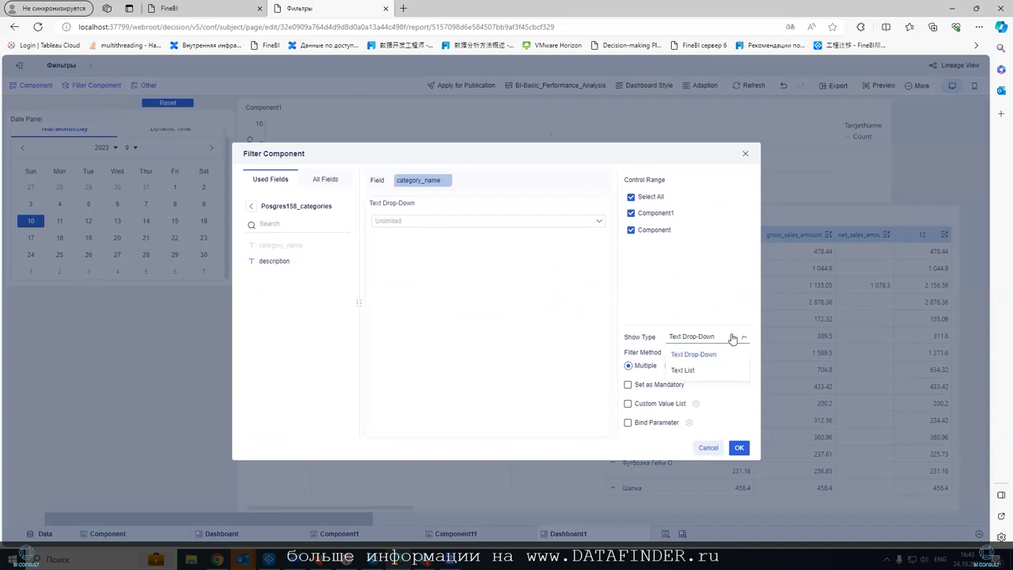
{"action": "left_click", "coordinate": [697, 371]}
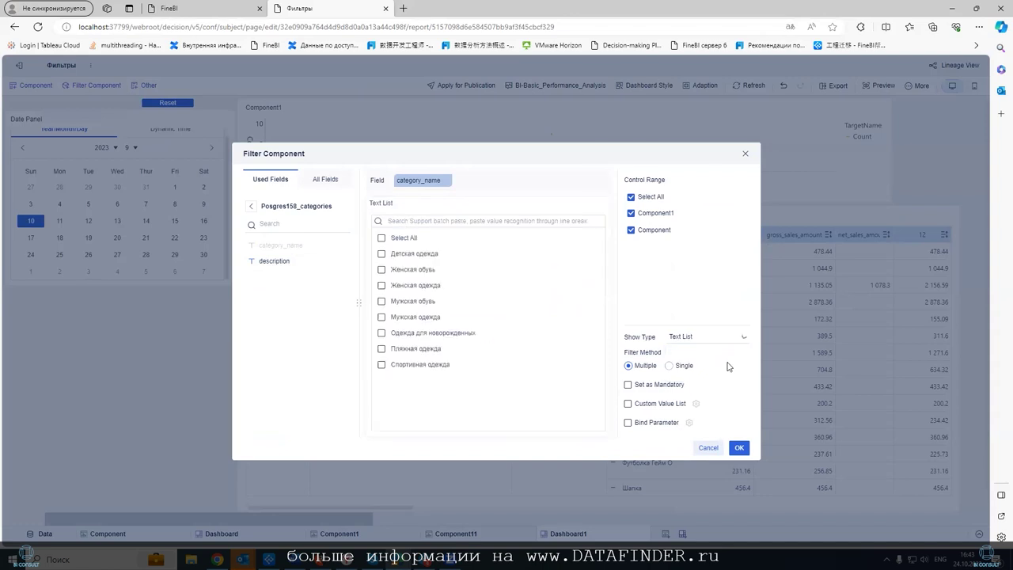
{"action": "left_click", "coordinate": [704, 338]}
{"action": "left_click", "coordinate": [694, 354]}
{"action": "left_click", "coordinate": [702, 337]}
{"action": "left_click", "coordinate": [700, 369]}
- Try the Single filter method and the Set as Mandatory option on the category_name filter
{"action": "left_click", "coordinate": [668, 365]}
{"action": "left_click", "coordinate": [627, 366]}
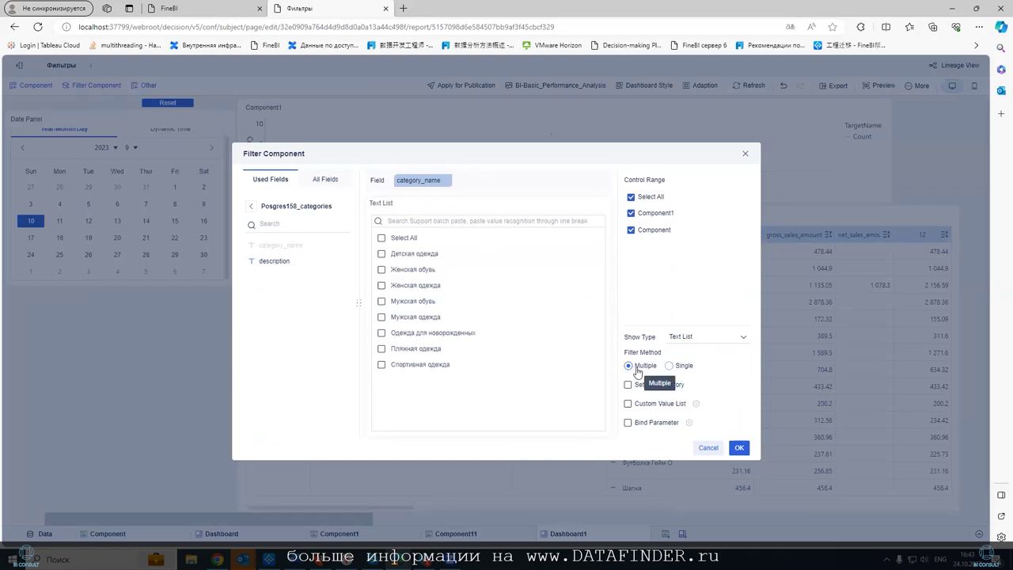
{"action": "left_click", "coordinate": [630, 366]}
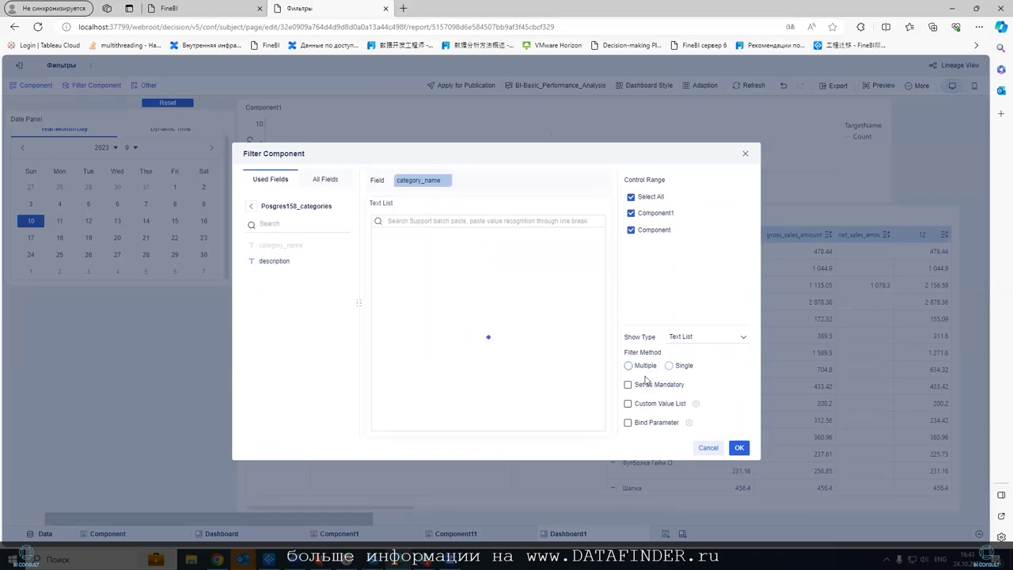
{"action": "left_click", "coordinate": [631, 385]}
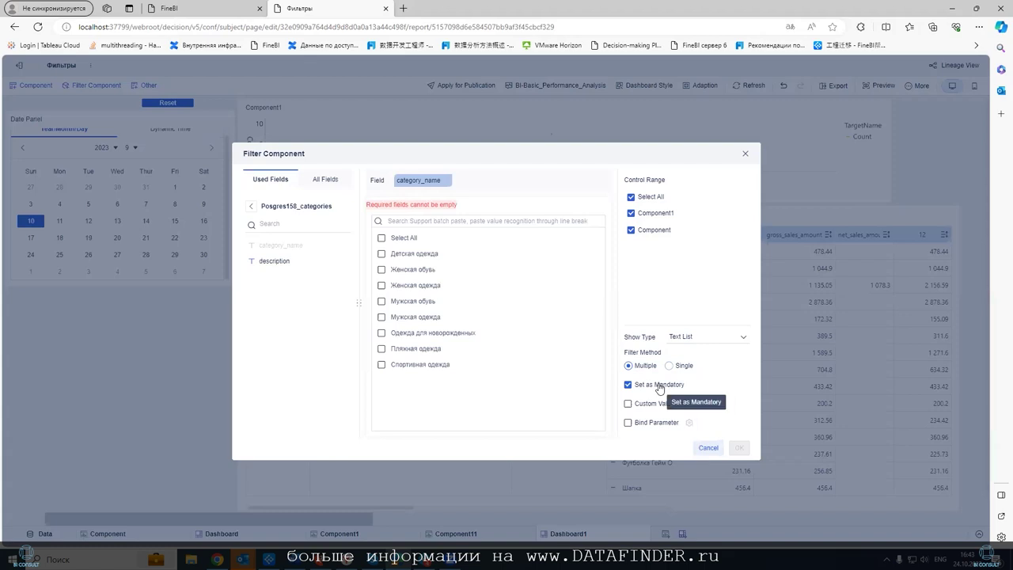
{"action": "left_click", "coordinate": [658, 387]}
- Enable a custom value list for the category_name filter, enter the option value мужская одежда and select it
{"action": "left_click", "coordinate": [659, 404]}
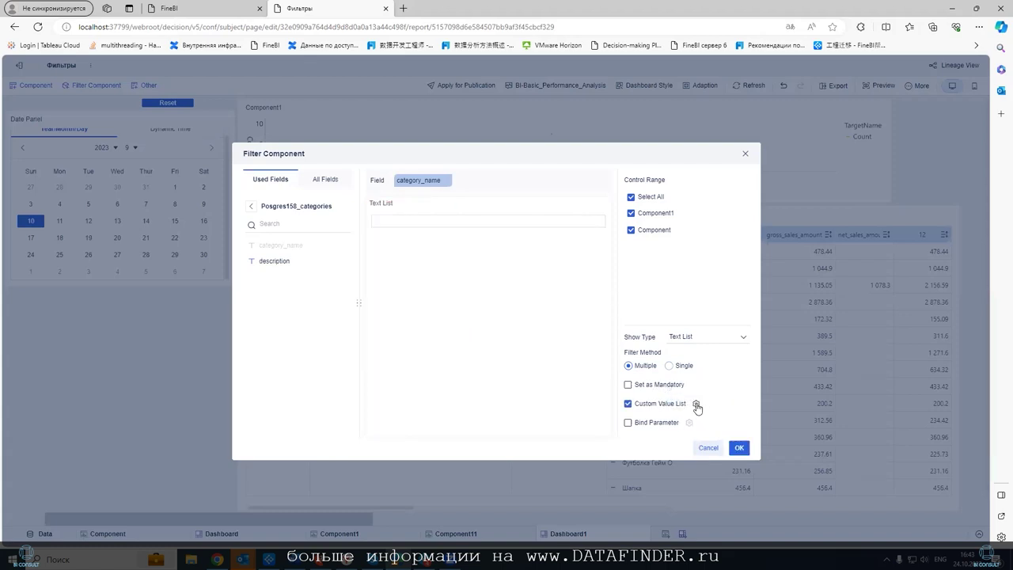
{"action": "left_click", "coordinate": [695, 405]}
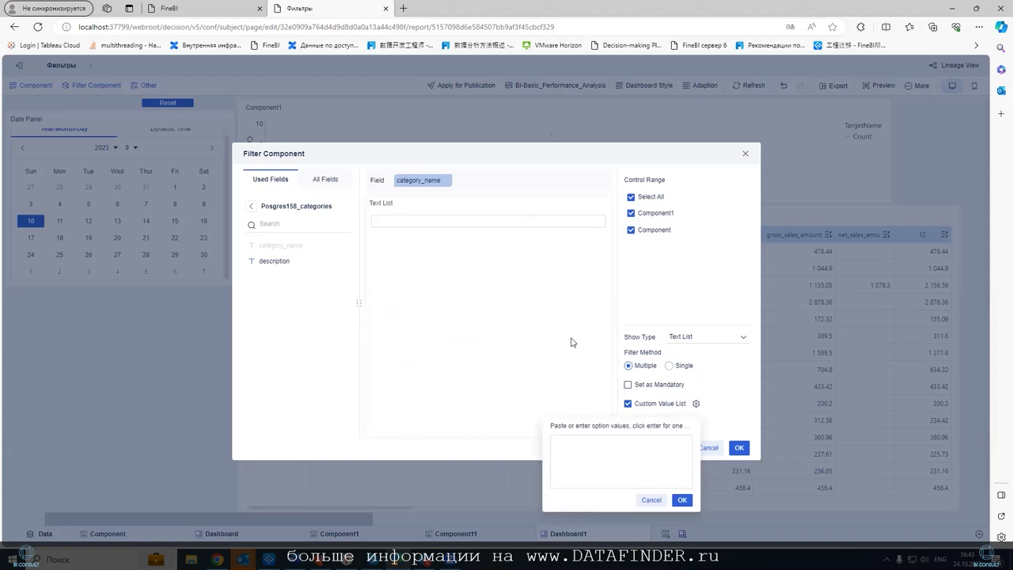
{"action": "left_click", "coordinate": [586, 446]}
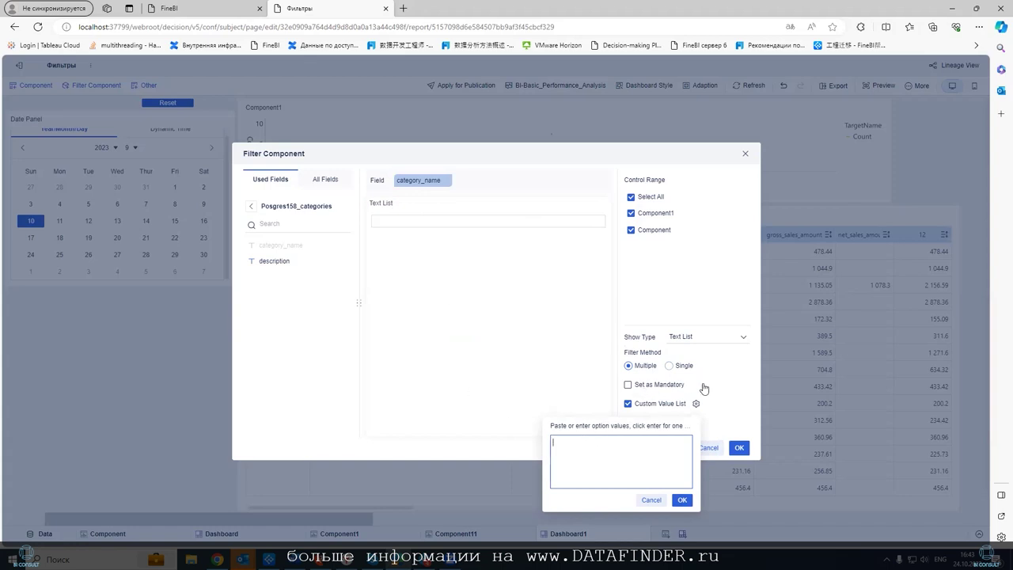
{"action": "type", "text": "ve"}
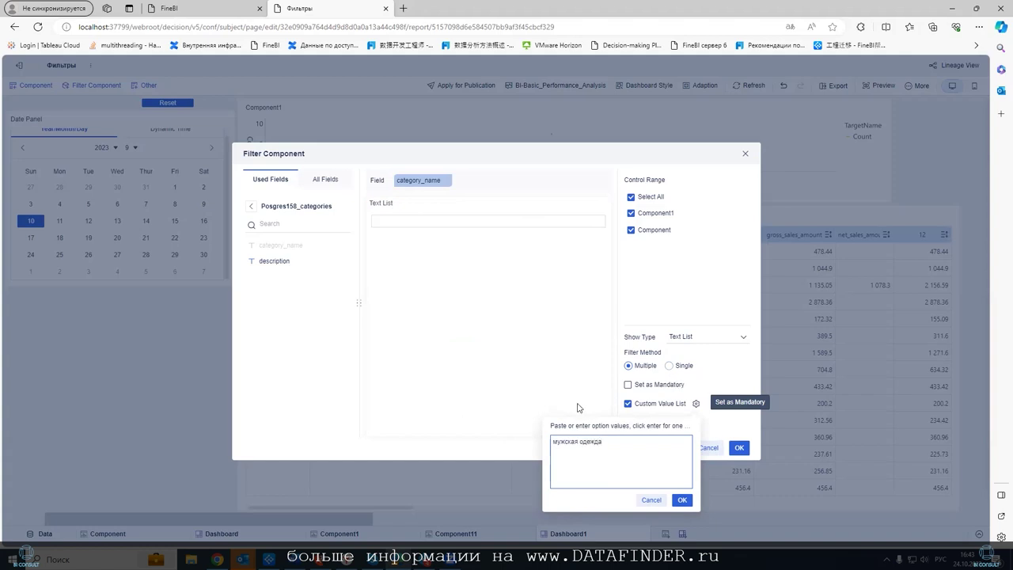
{"action": "left_click", "coordinate": [681, 500]}
{"action": "left_click", "coordinate": [381, 254]}
- Clear all option values from the custom value list, leaving the custom list enabled
{"action": "left_click", "coordinate": [628, 404]}
{"action": "left_click", "coordinate": [628, 403]}
{"action": "left_click", "coordinate": [696, 403]}
{"action": "key", "text": "ctrl+a"}
{"action": "key", "text": "BackSpace"}
{"action": "left_click", "coordinate": [681, 500]}
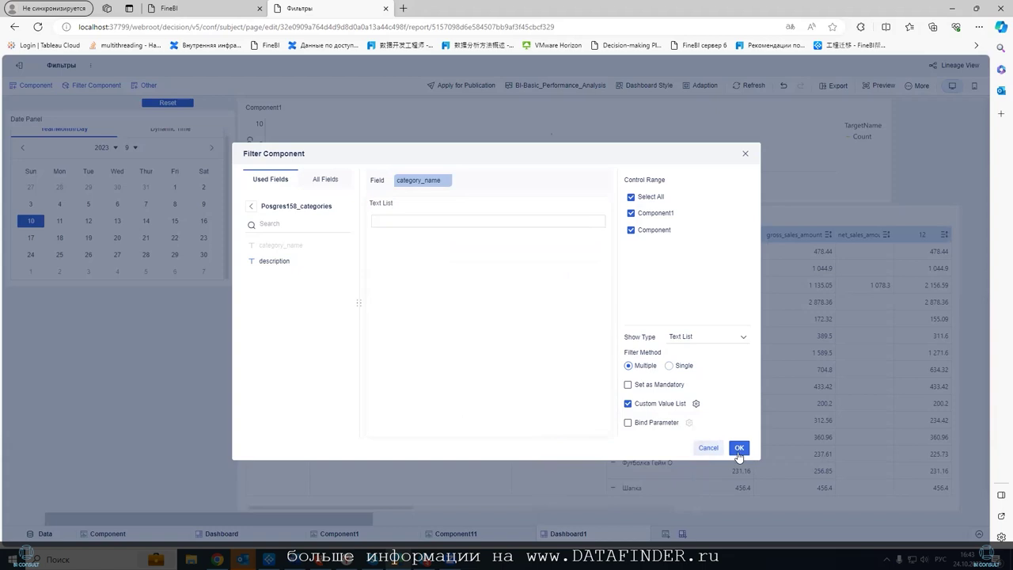
- Apply the category_name filter settings and place the Text List filter between the Component1 chart and the table
{"action": "left_click", "coordinate": [739, 449]}
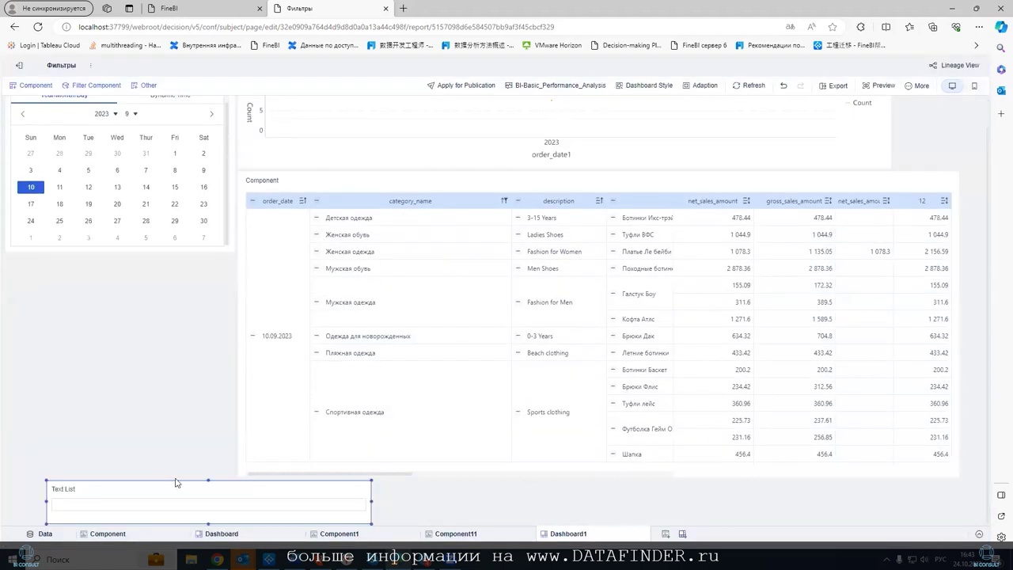
{"action": "left_click_drag", "start_coordinate": [174, 477], "coordinate": [364, 197]}
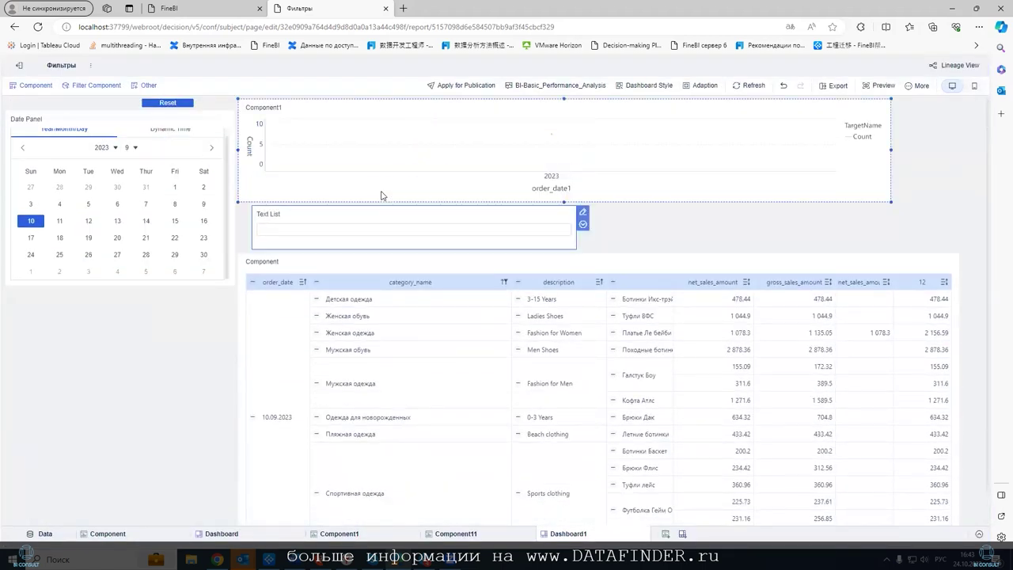
- Enter мужская одежда in the Text List filter and correct it to Мужская одежда to filter the dashboard
{"action": "left_click", "coordinate": [656, 126]}
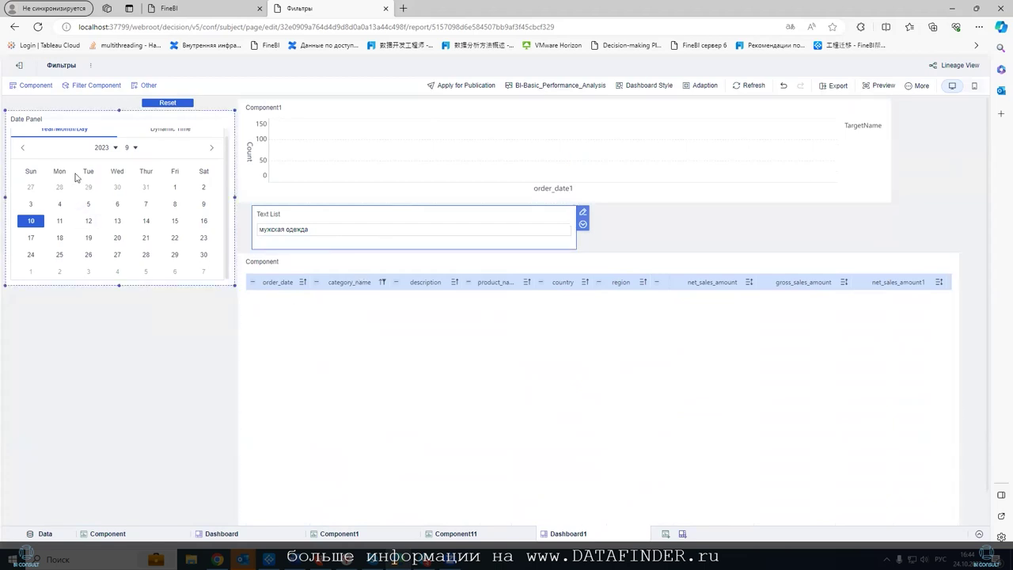
{"action": "left_click", "coordinate": [321, 230]}
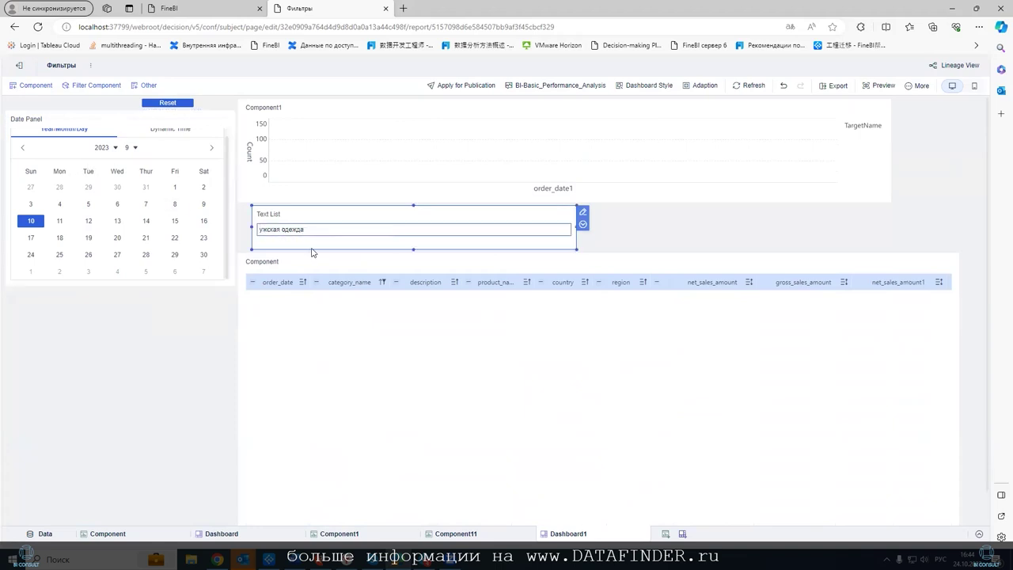
{"action": "left_click", "coordinate": [312, 252]}
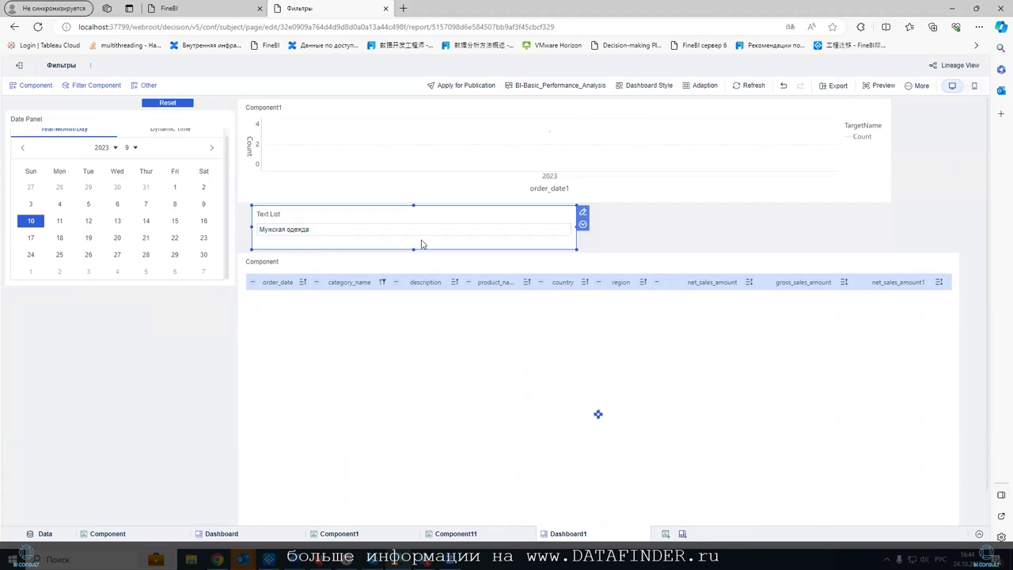
{"action": "left_click", "coordinate": [490, 262]}
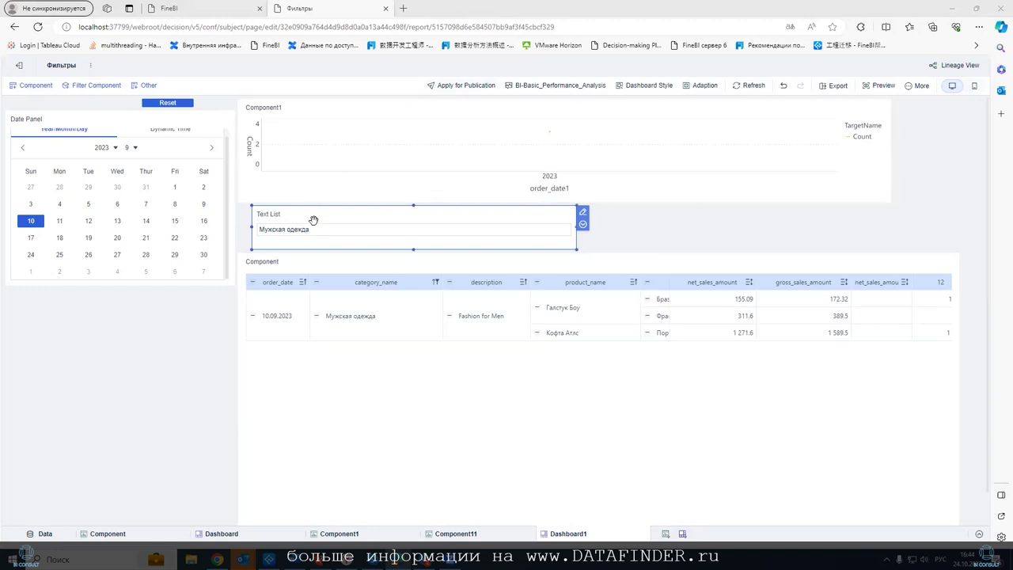
- Disable the custom value list in the Text List filter's settings and apply the change
{"action": "left_click", "coordinate": [323, 237]}
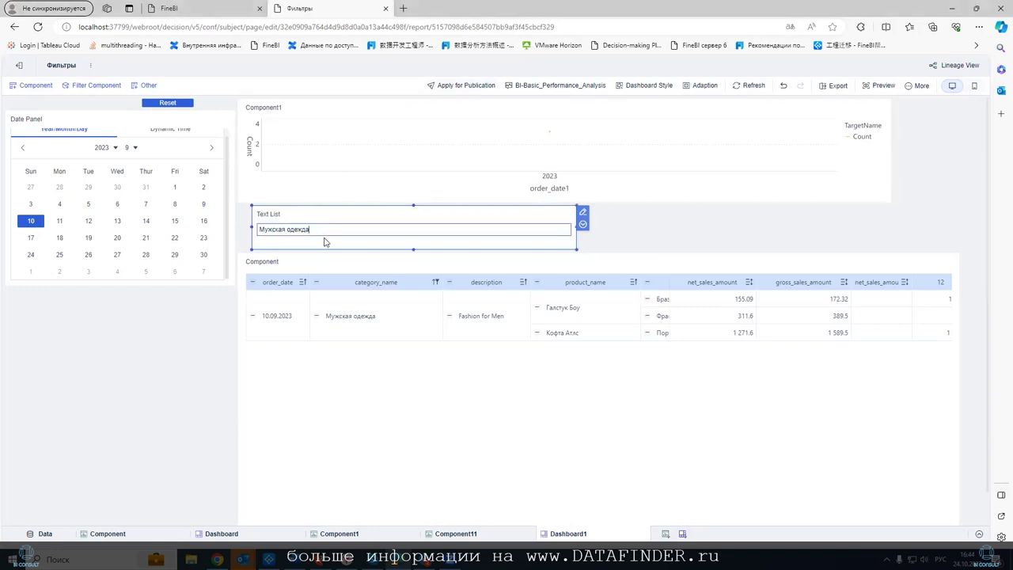
{"action": "left_click", "coordinate": [582, 212]}
{"action": "left_click", "coordinate": [663, 405]}
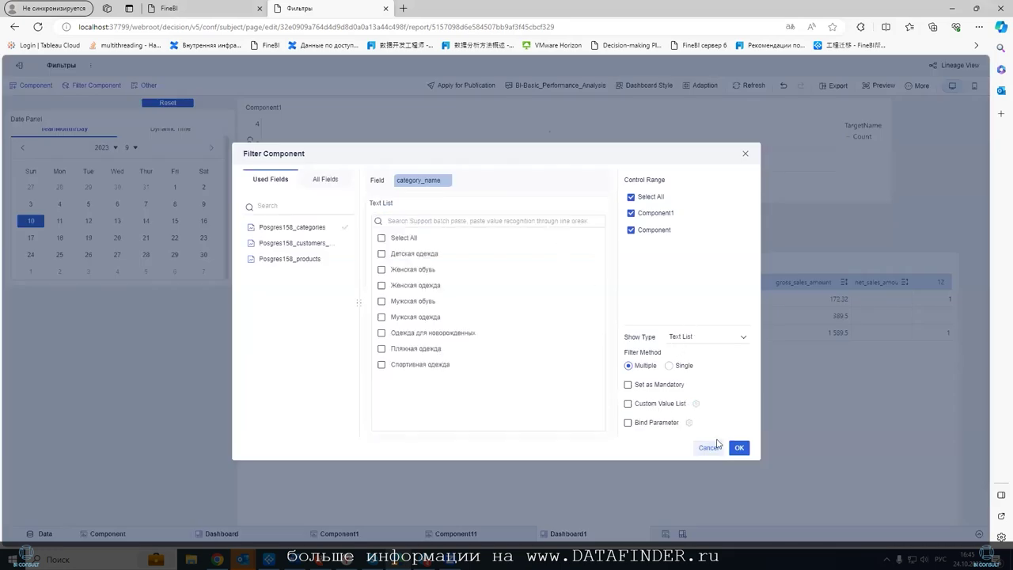
{"action": "left_click", "coordinate": [736, 448]}
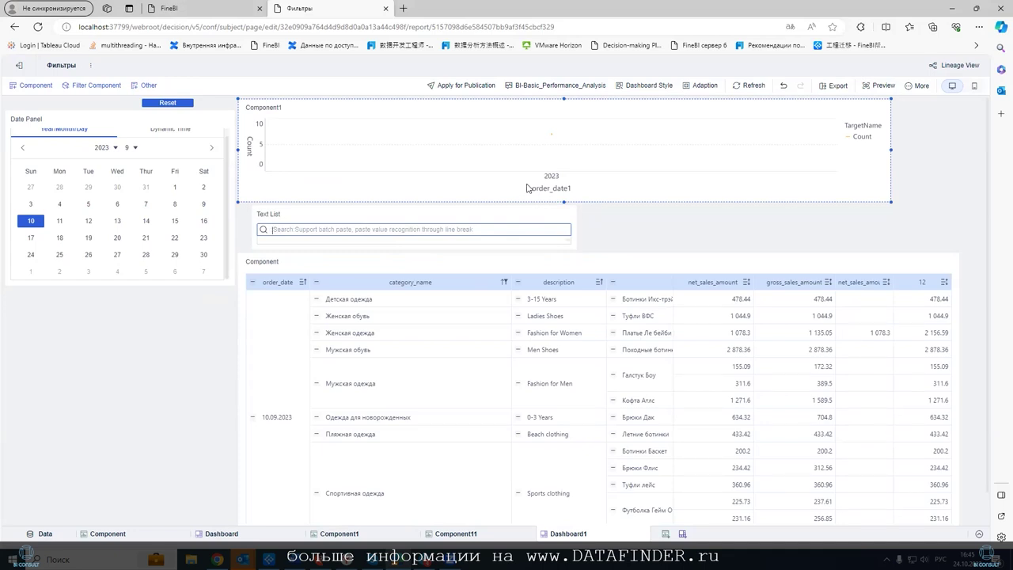
- Open the dashboard's table component for editing and look through its Total Row, Format and Table Row Height style settings
{"action": "left_click", "coordinate": [622, 272]}
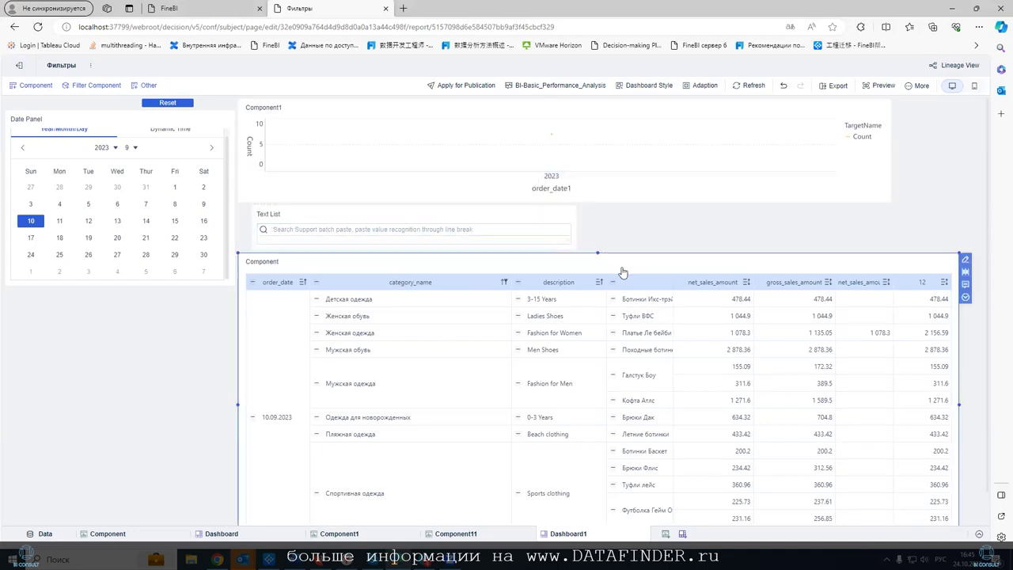
{"action": "left_click", "coordinate": [965, 260]}
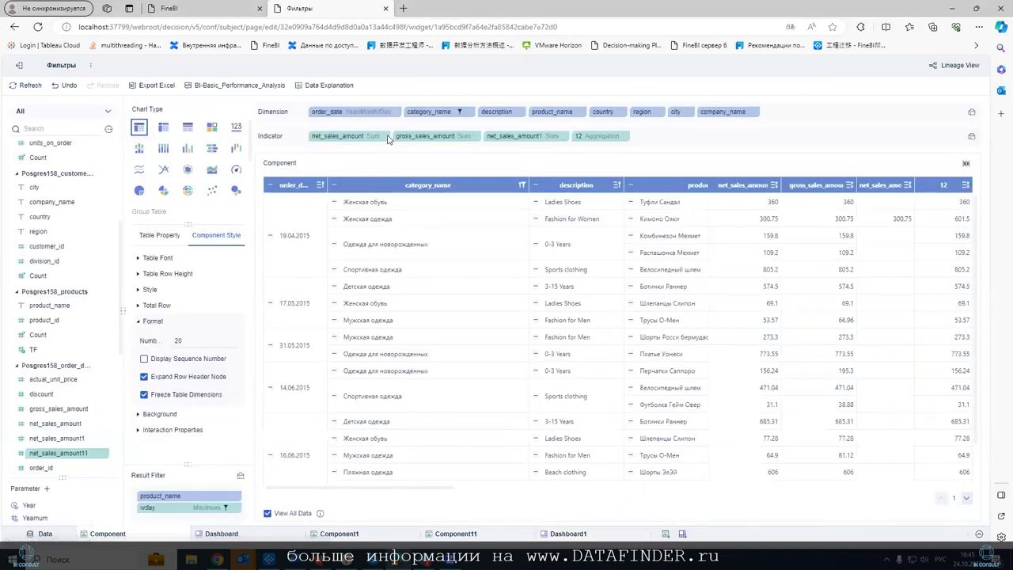
{"action": "left_click", "coordinate": [137, 304]}
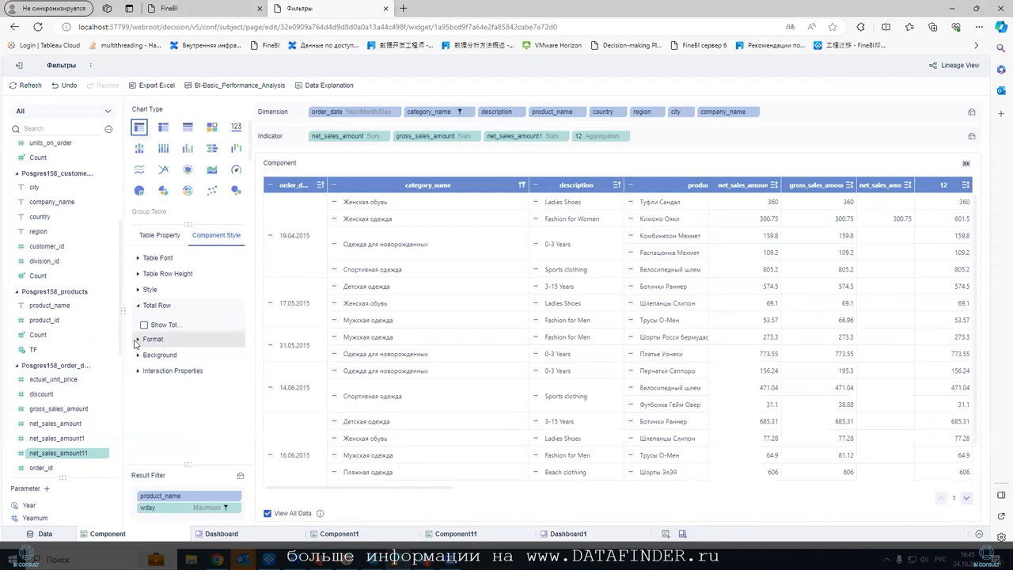
{"action": "left_click", "coordinate": [136, 340]}
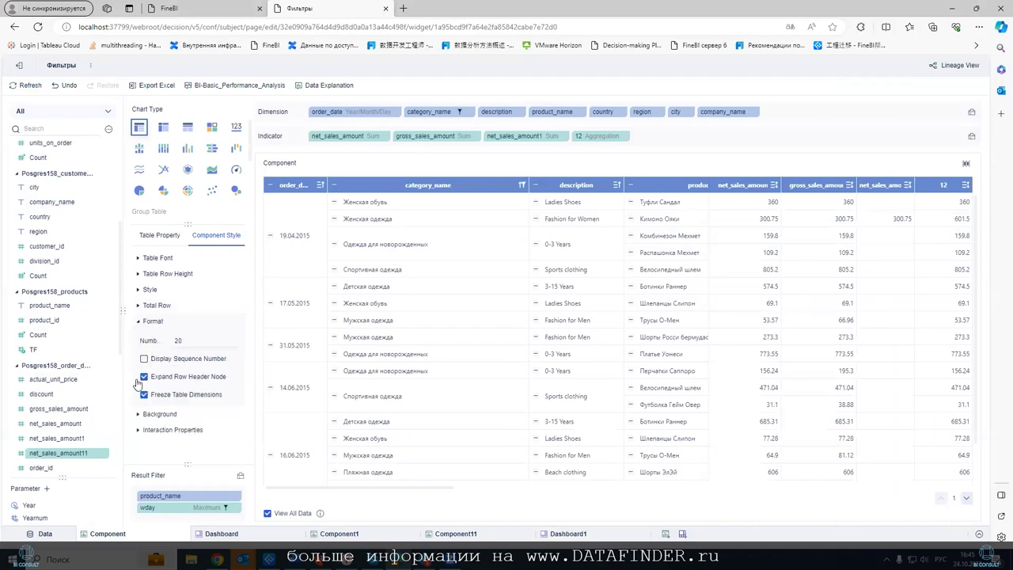
{"action": "left_click", "coordinate": [137, 275]}
{"action": "left_click", "coordinate": [139, 275]}
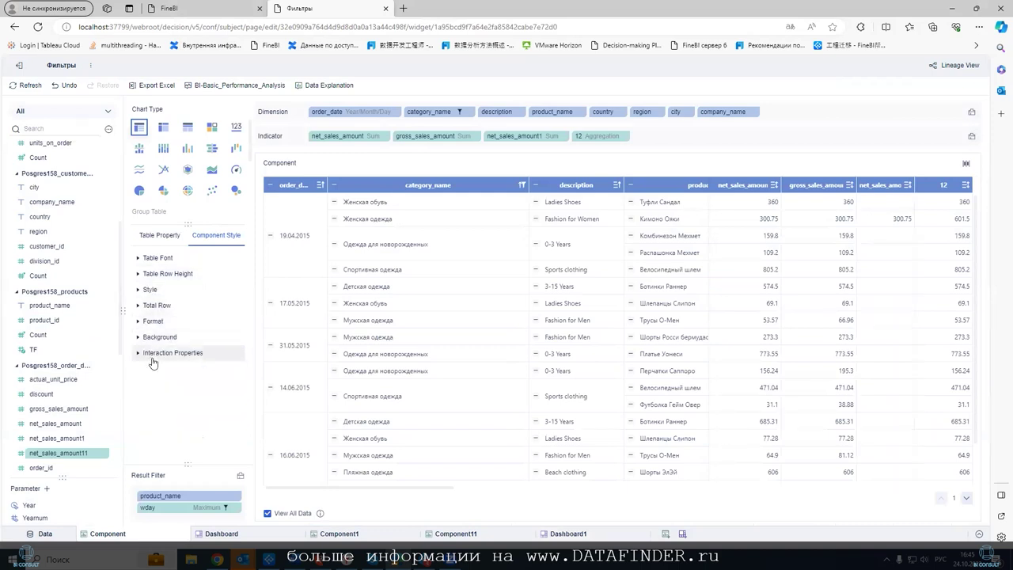
- Set the table's number of rows per page to 1000 in the format settings and browse on to page 2
{"action": "left_click", "coordinate": [139, 321]}
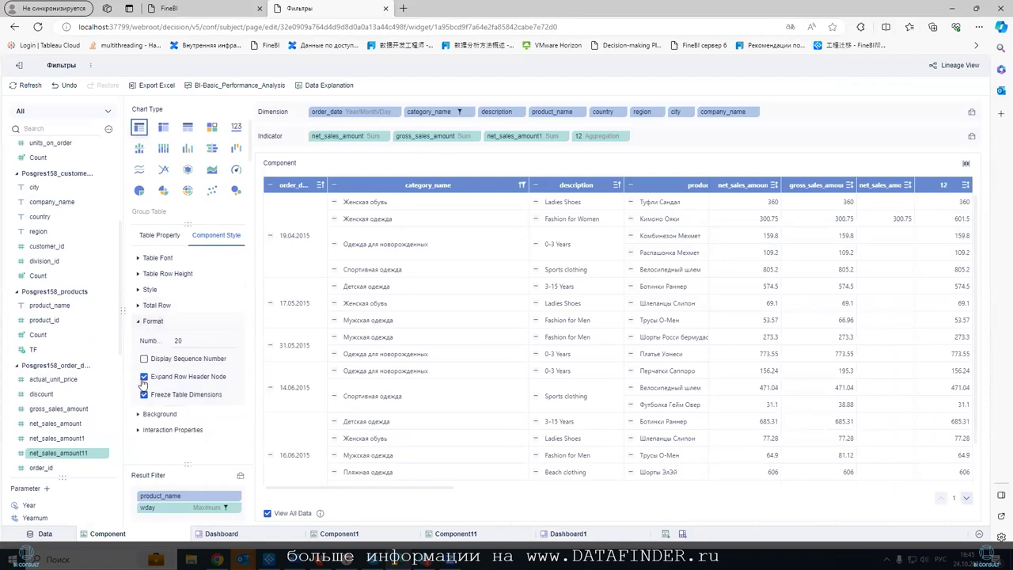
{"action": "left_click", "coordinate": [193, 342]}
{"action": "type", "text": "100"}
{"action": "type", "text": "10"}
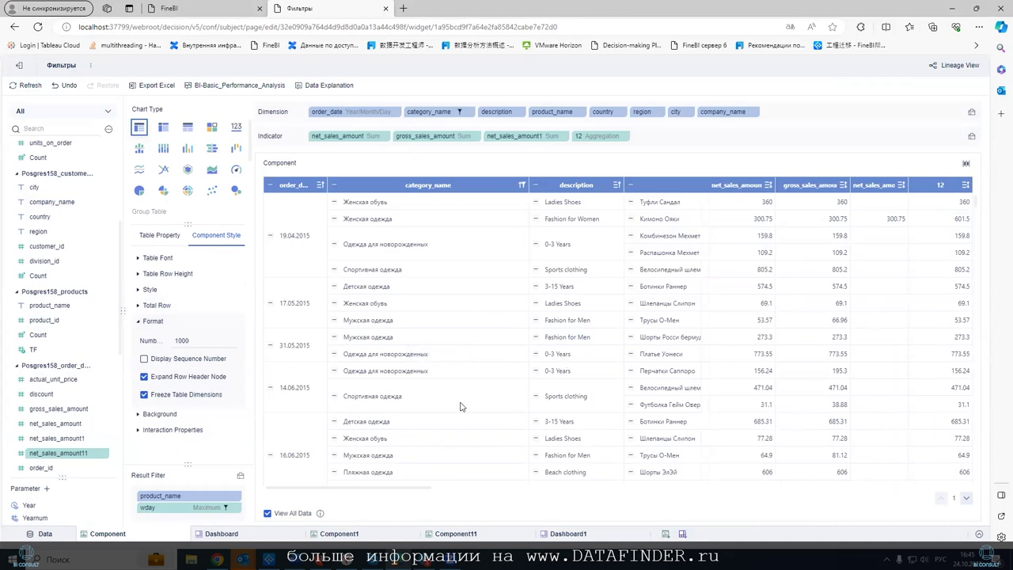
{"action": "scroll", "coordinate": [557, 431], "scroll_direction": "down", "scroll_amount": 10}
{"action": "scroll", "coordinate": [559, 423], "scroll_direction": "down", "scroll_amount": 15}
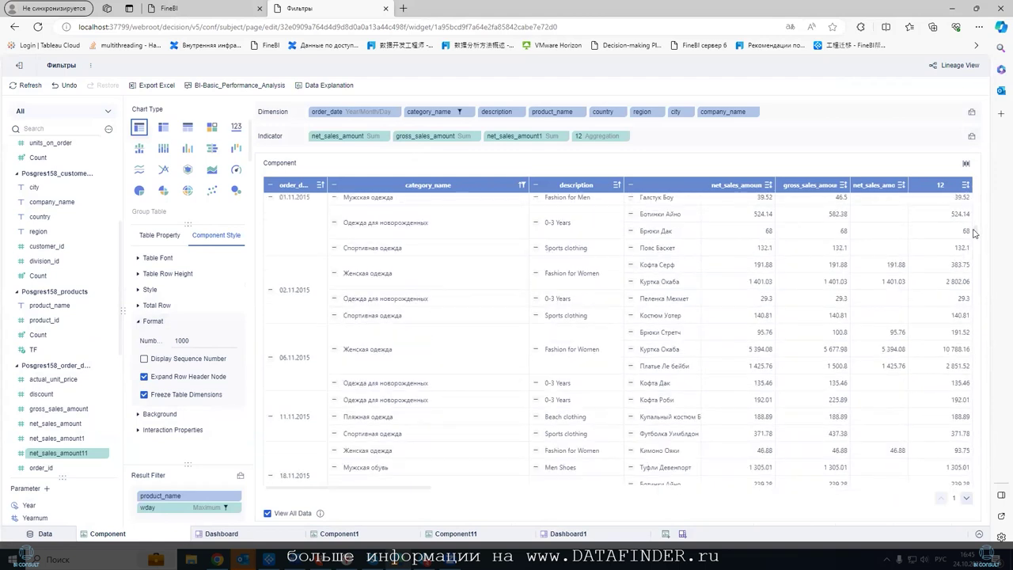
{"action": "scroll", "coordinate": [979, 328], "scroll_direction": "down", "scroll_amount": 20}
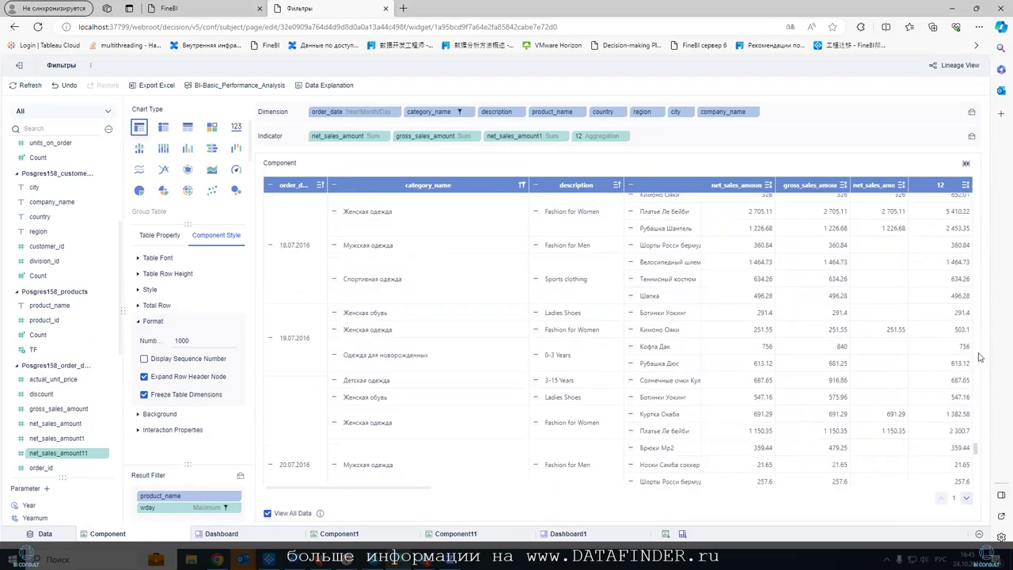
{"action": "left_click", "coordinate": [966, 497]}
{"action": "scroll", "coordinate": [894, 378], "scroll_direction": "up", "scroll_amount": 10}
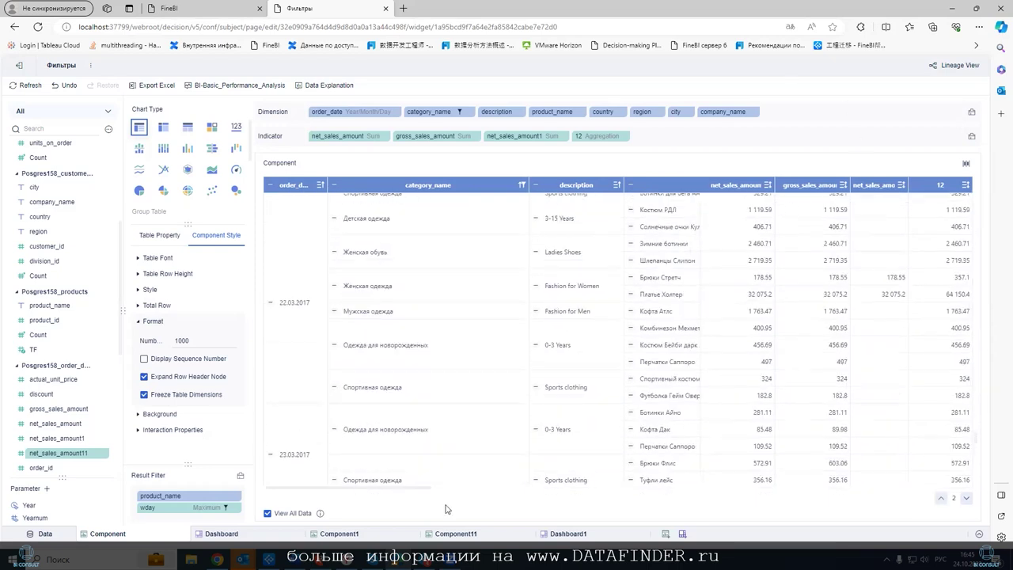
- Reset the filters on Dashboard1 and look through the table's rows
{"action": "left_click", "coordinate": [568, 534]}
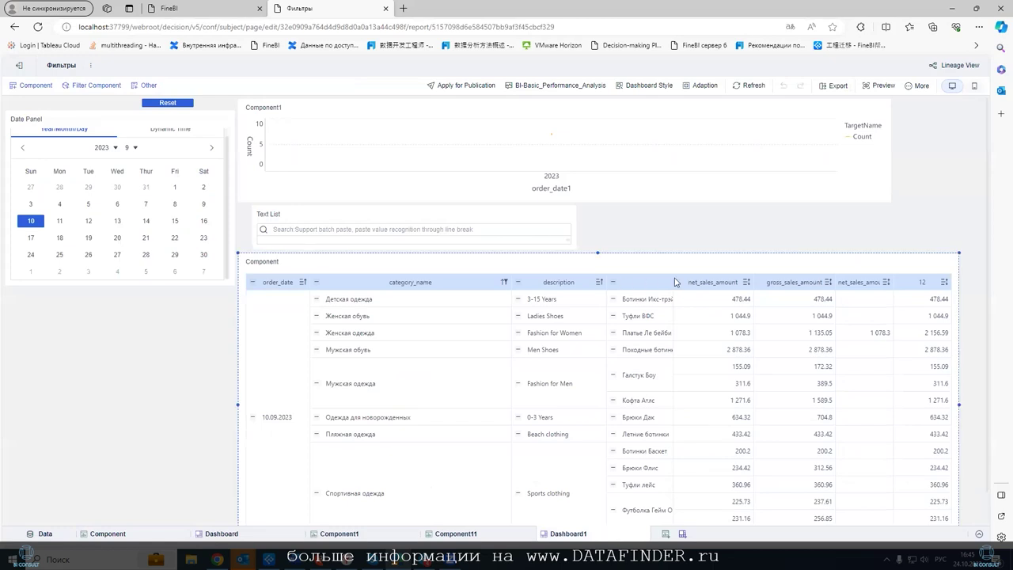
{"action": "scroll", "coordinate": [815, 356], "scroll_direction": "down", "scroll_amount": 1}
{"action": "scroll", "coordinate": [697, 410], "scroll_direction": "up", "scroll_amount": 1}
{"action": "scroll", "coordinate": [699, 407], "scroll_direction": "down", "scroll_amount": 1}
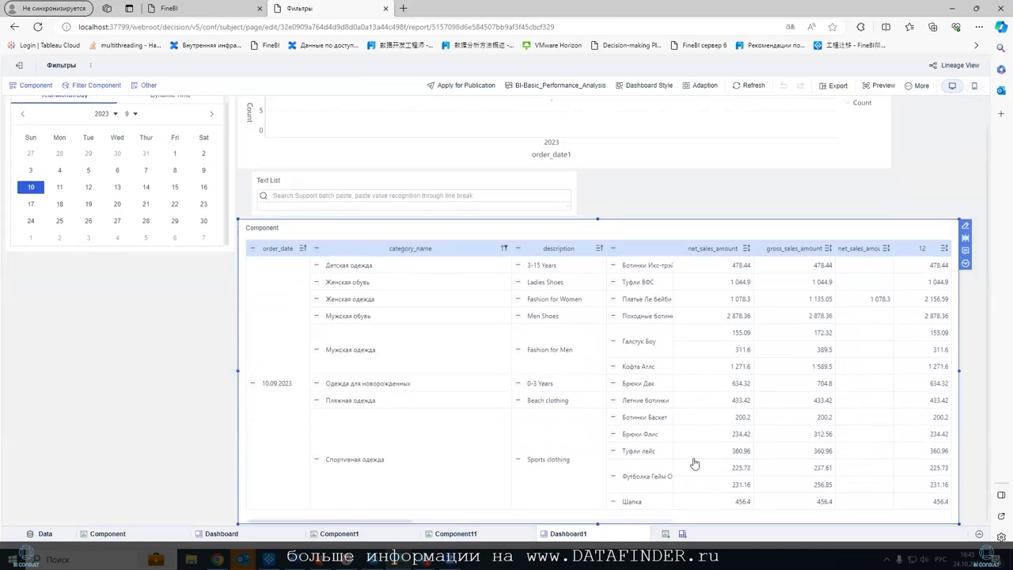
{"action": "scroll", "coordinate": [401, 516], "scroll_direction": "right", "scroll_amount": 3}
{"action": "scroll", "coordinate": [401, 517], "scroll_direction": "left", "scroll_amount": 3}
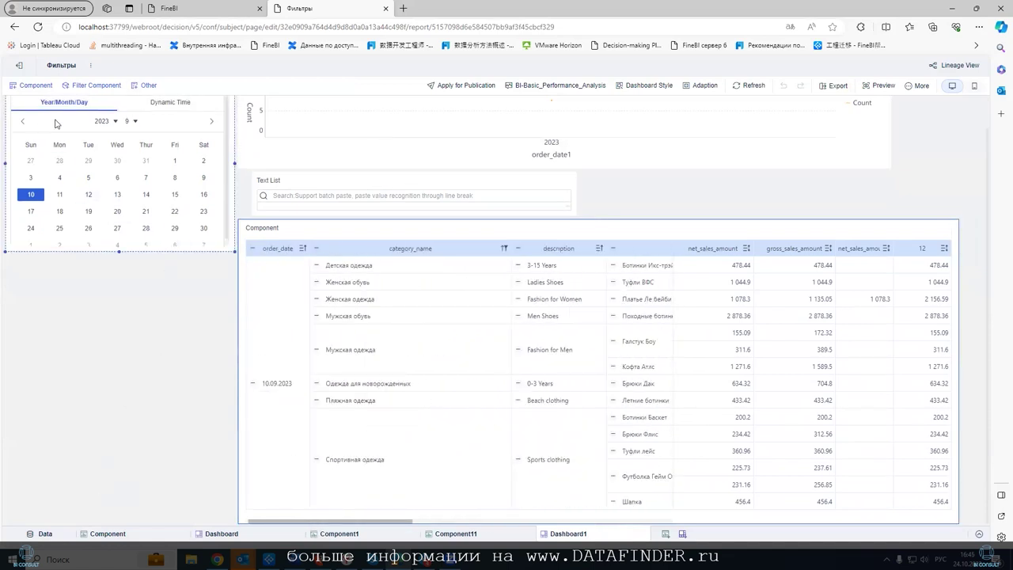
{"action": "scroll", "coordinate": [55, 122], "scroll_direction": "up", "scroll_amount": 1}
{"action": "left_click", "coordinate": [168, 103]}
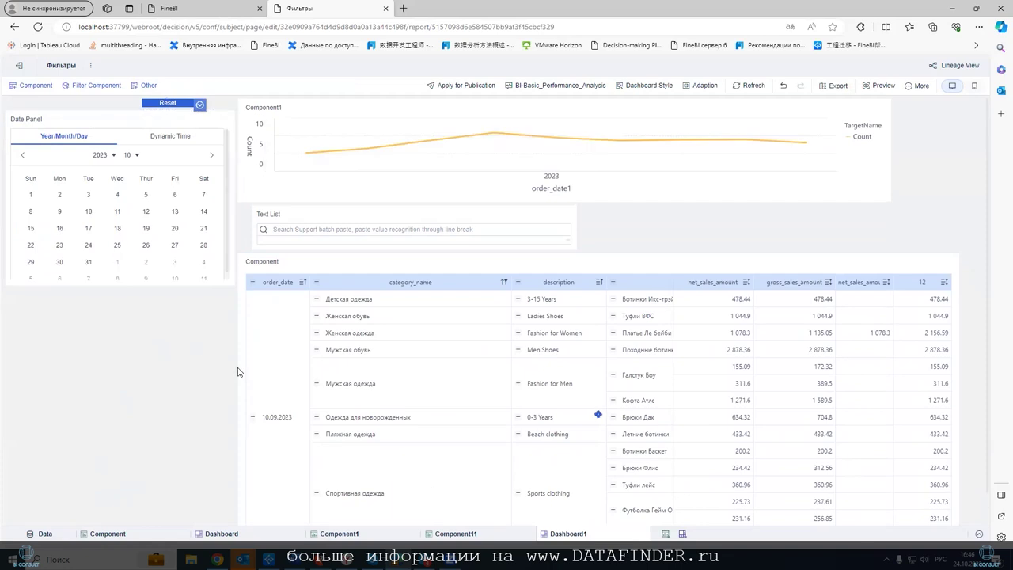
{"action": "scroll", "coordinate": [933, 392], "scroll_direction": "down", "scroll_amount": 2}
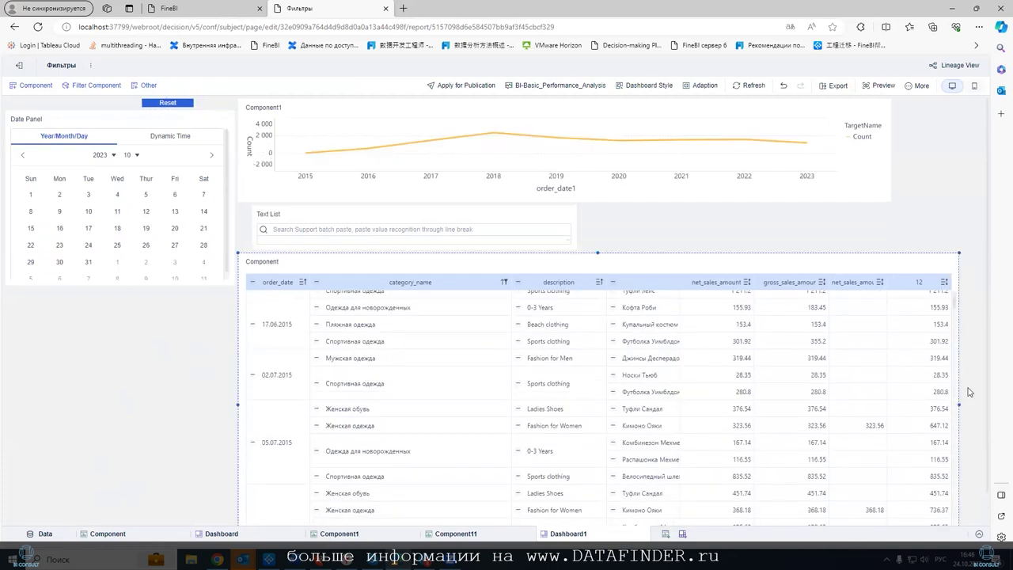
{"action": "scroll", "coordinate": [970, 392], "scroll_direction": "down", "scroll_amount": 1}
{"action": "left_click", "coordinate": [958, 312]}
{"action": "scroll", "coordinate": [863, 362], "scroll_direction": "down", "scroll_amount": 10}
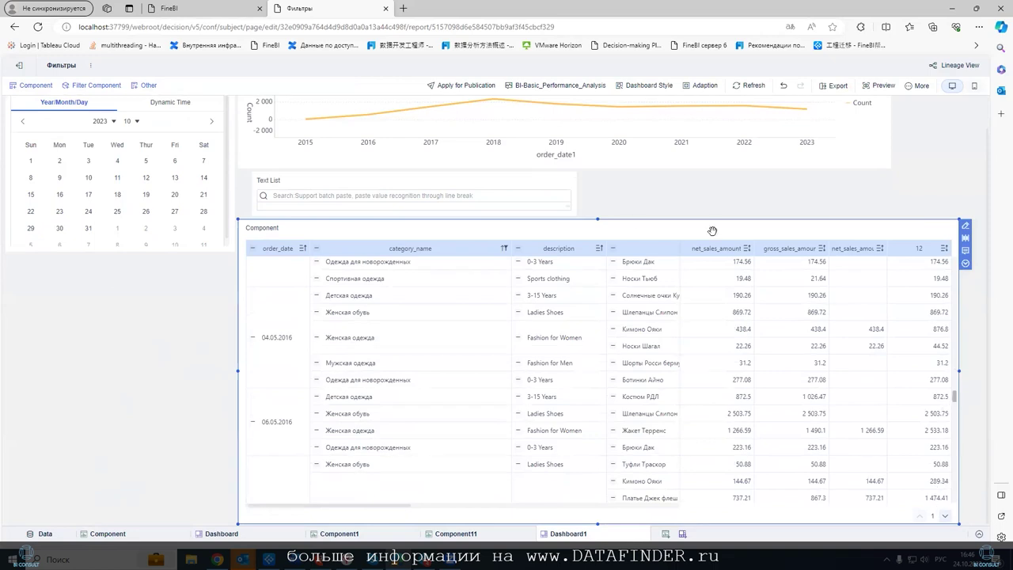
- Reposition the table directly beneath the Component1 chart, above the Text List filter, and page through its rows
{"action": "left_click_drag", "start_coordinate": [598, 218], "coordinate": [589, 118]}
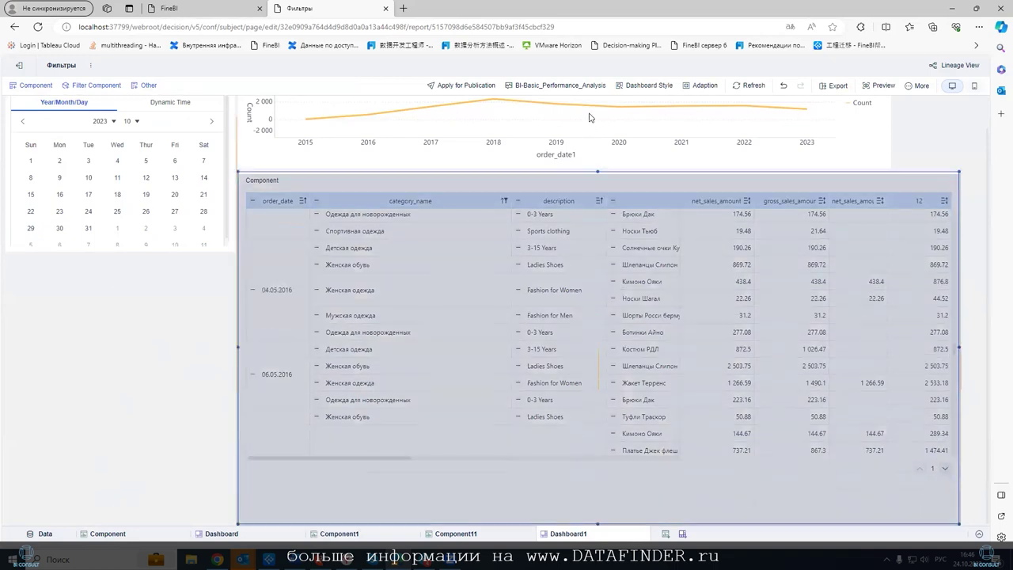
{"action": "scroll", "coordinate": [870, 348], "scroll_direction": "down", "scroll_amount": 5}
{"action": "scroll", "coordinate": [882, 350], "scroll_direction": "down", "scroll_amount": 10}
{"action": "left_click", "coordinate": [946, 469]}
{"action": "left_click", "coordinate": [920, 469]}
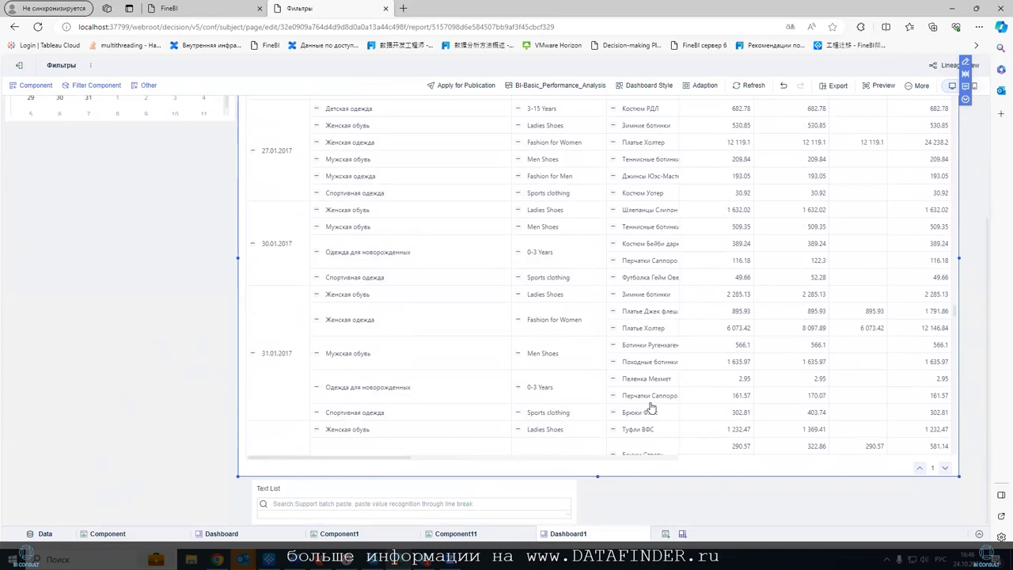
{"action": "scroll", "coordinate": [507, 361], "scroll_direction": "up", "scroll_amount": 10}
{"action": "scroll", "coordinate": [516, 353], "scroll_direction": "up", "scroll_amount": 10}
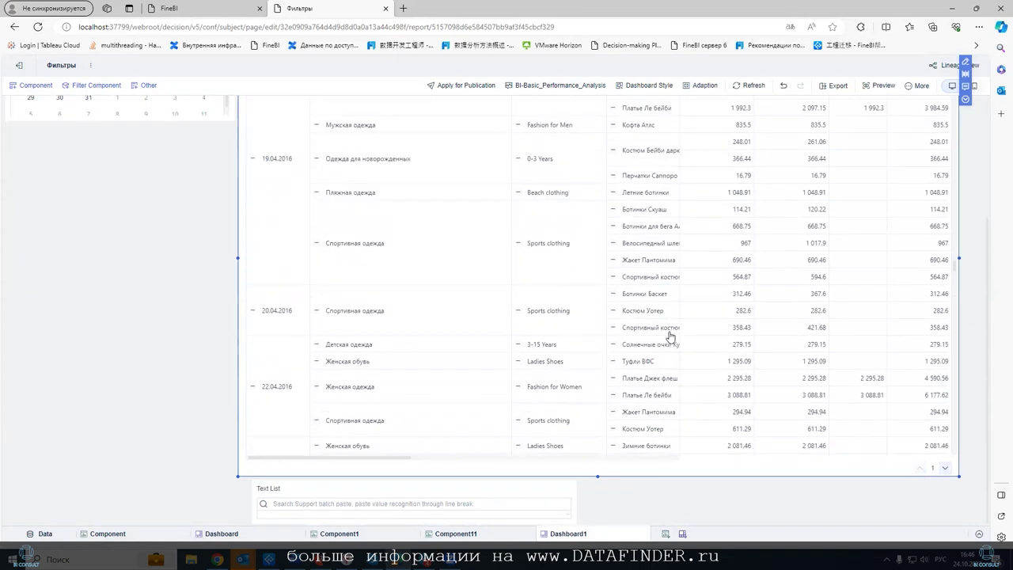
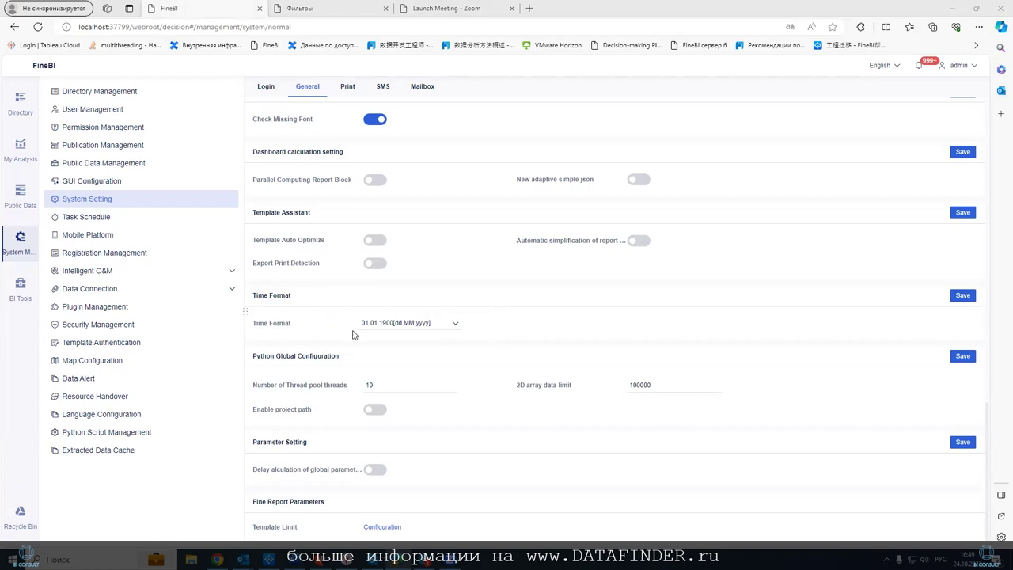
- Examine the available Time Format options and their help hint in the general system settings
{"action": "left_click", "coordinate": [453, 329]}
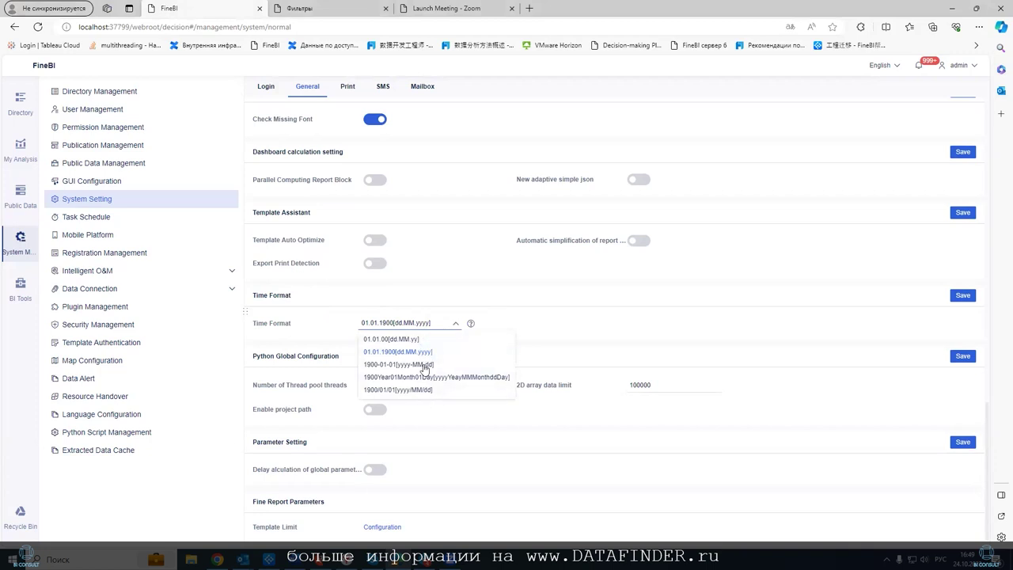
{"action": "left_click", "coordinate": [471, 324]}
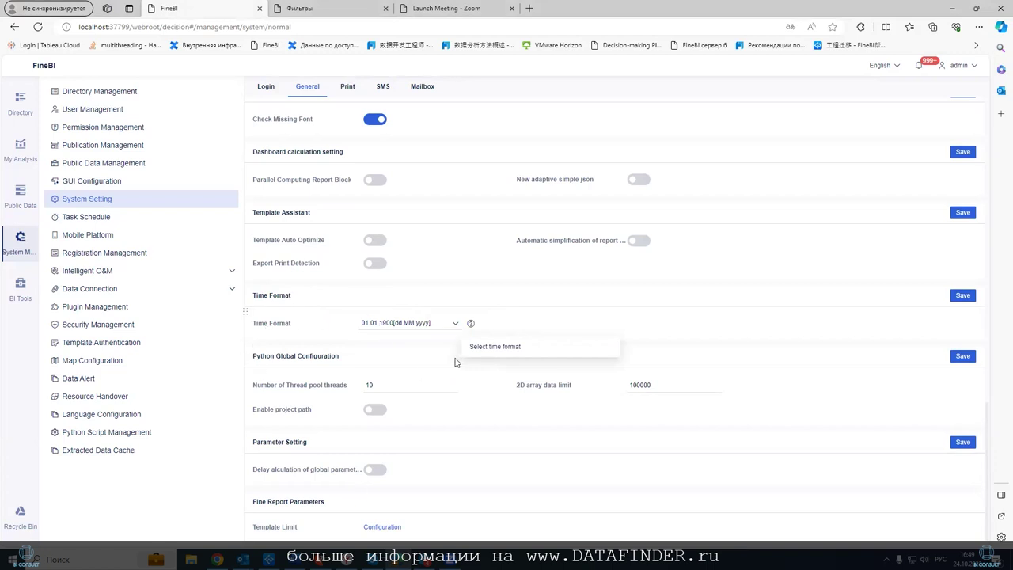
{"action": "scroll", "coordinate": [457, 349], "scroll_direction": "up", "scroll_amount": 2}
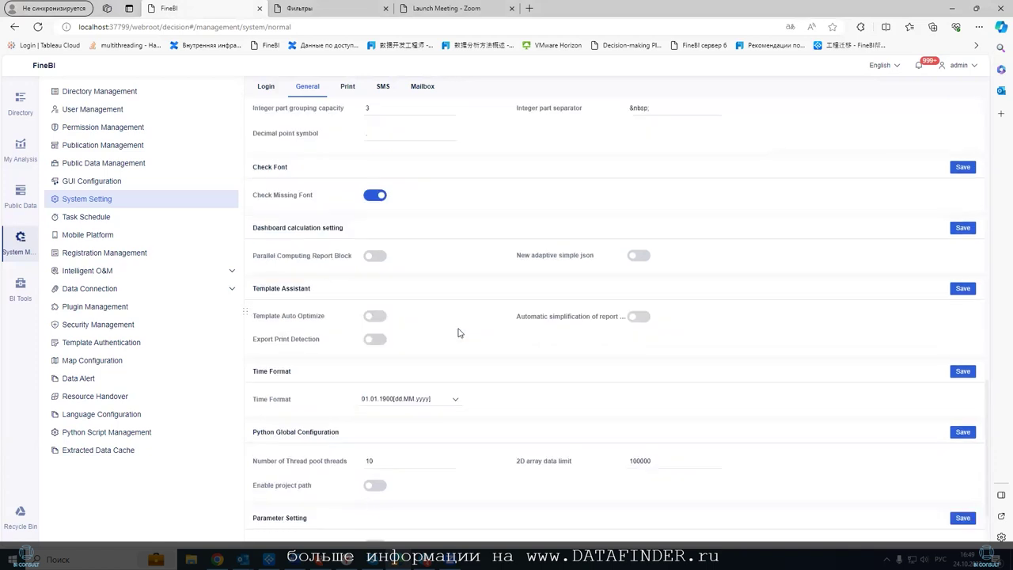
- Return to the Фильтры dashboard and view the date panel, chart and table
{"action": "left_click", "coordinate": [378, 12]}
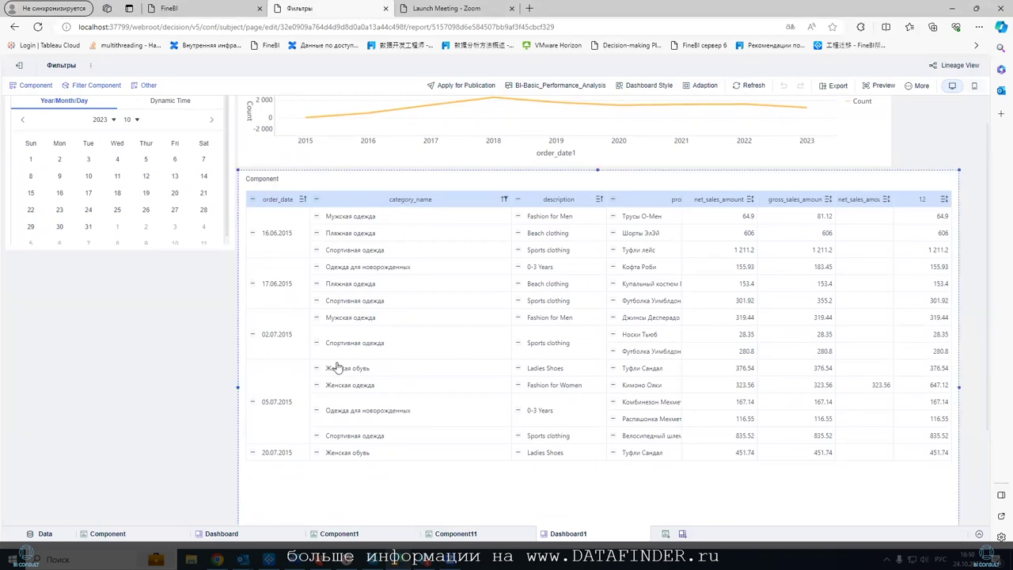
{"action": "left_click", "coordinate": [430, 188]}
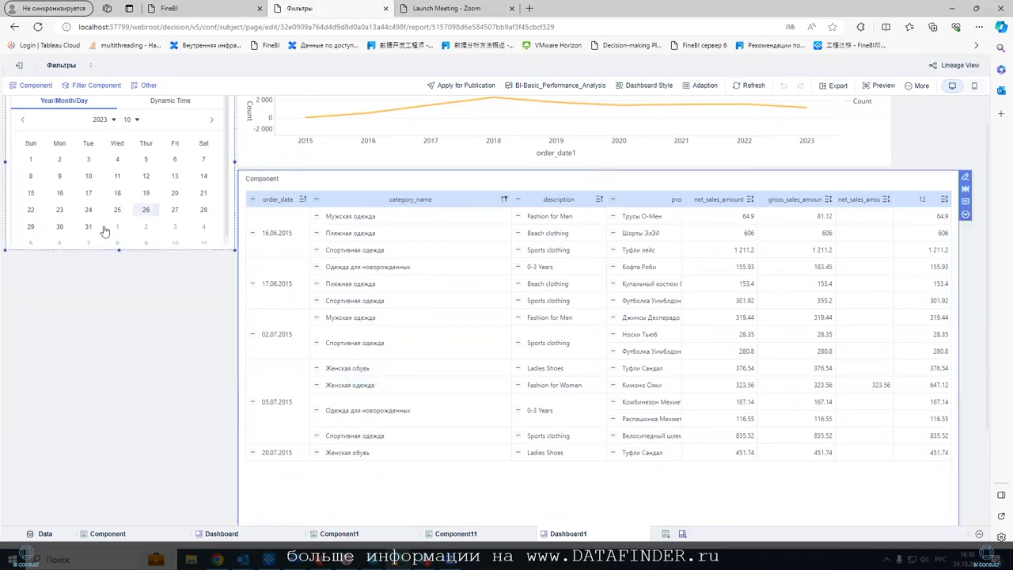
{"action": "scroll", "coordinate": [176, 258], "scroll_direction": "up", "scroll_amount": 1}
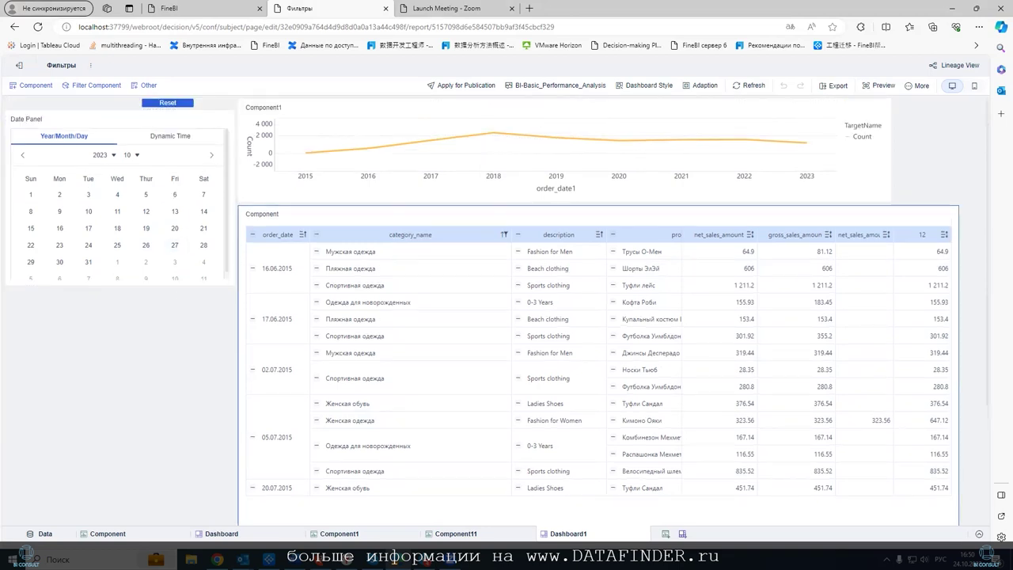
- Move the Text List filter between the Component1 chart and the table, and enlarge it to make room for its category list
{"action": "scroll", "coordinate": [336, 356], "scroll_direction": "down", "scroll_amount": 5}
{"action": "left_click_drag", "start_coordinate": [324, 479], "coordinate": [339, 203]}
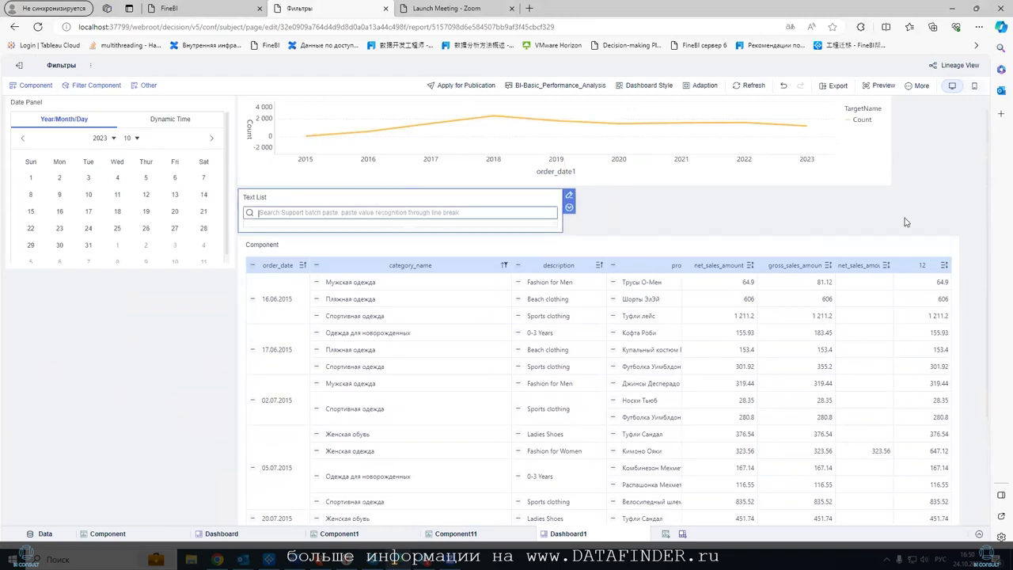
{"action": "type", "text": "Ис"}
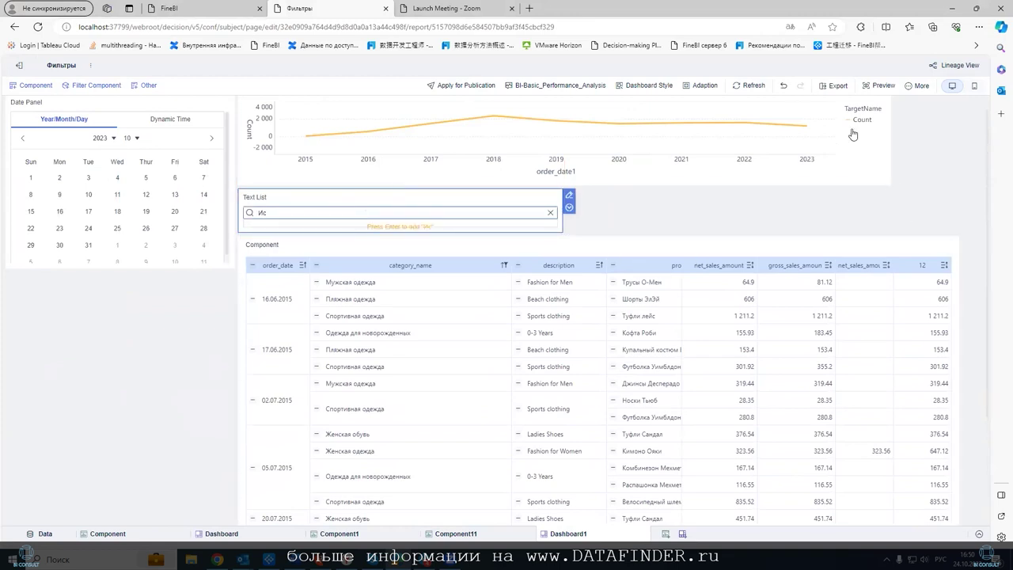
{"action": "left_click_drag", "start_coordinate": [563, 229], "coordinate": [576, 292]}
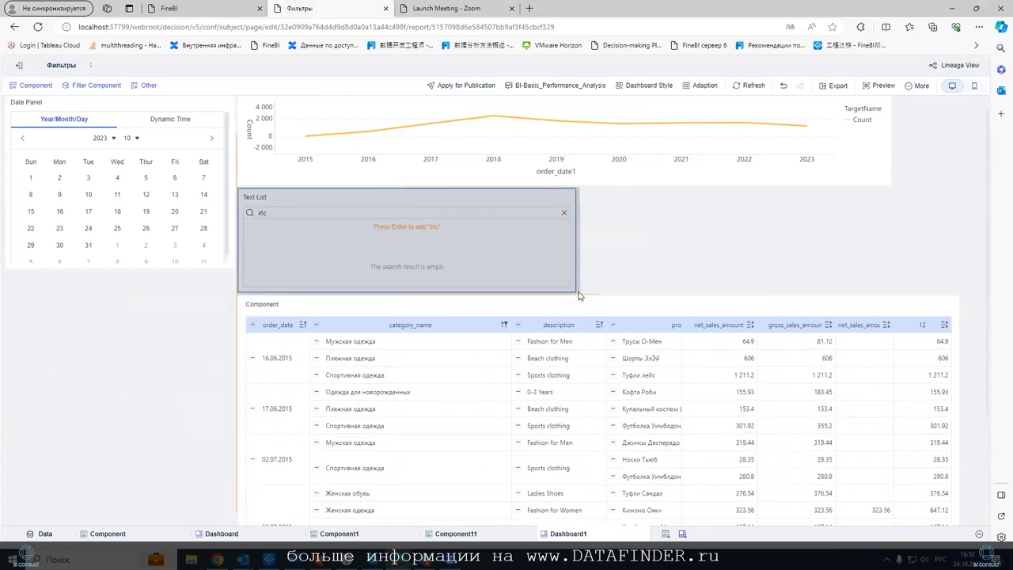
{"action": "double_click", "coordinate": [497, 203]}
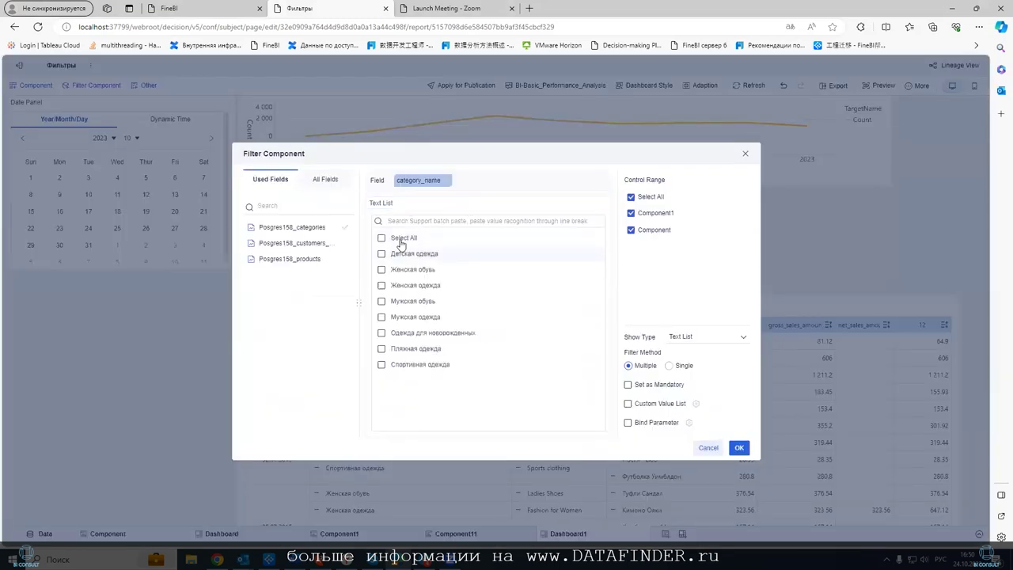
{"action": "left_click", "coordinate": [736, 448]}
- Search the Text List filter for categories containing "М" and then "ж", clearing each search
{"action": "left_click", "coordinate": [300, 211]}
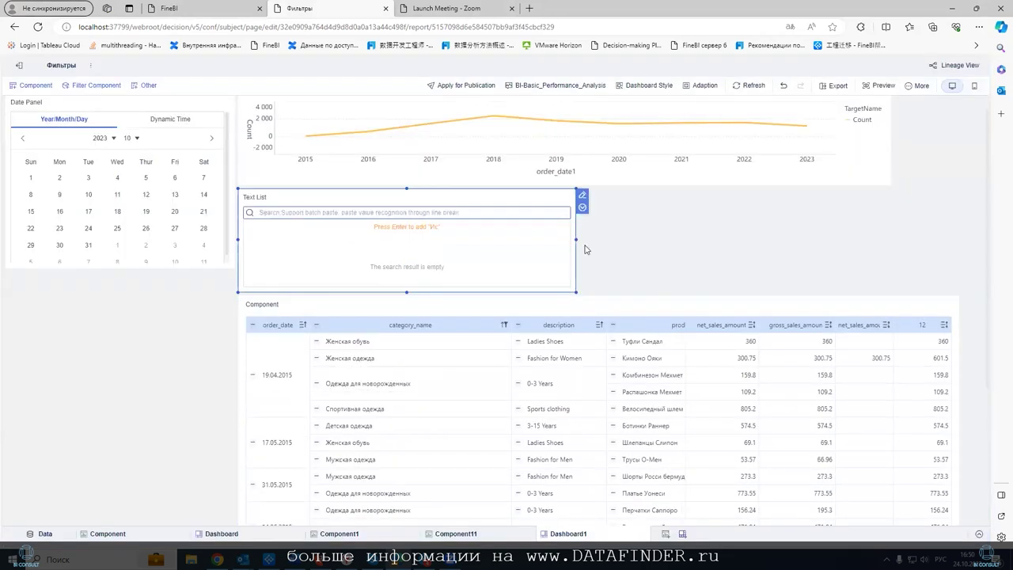
{"action": "type", "text": "М"}
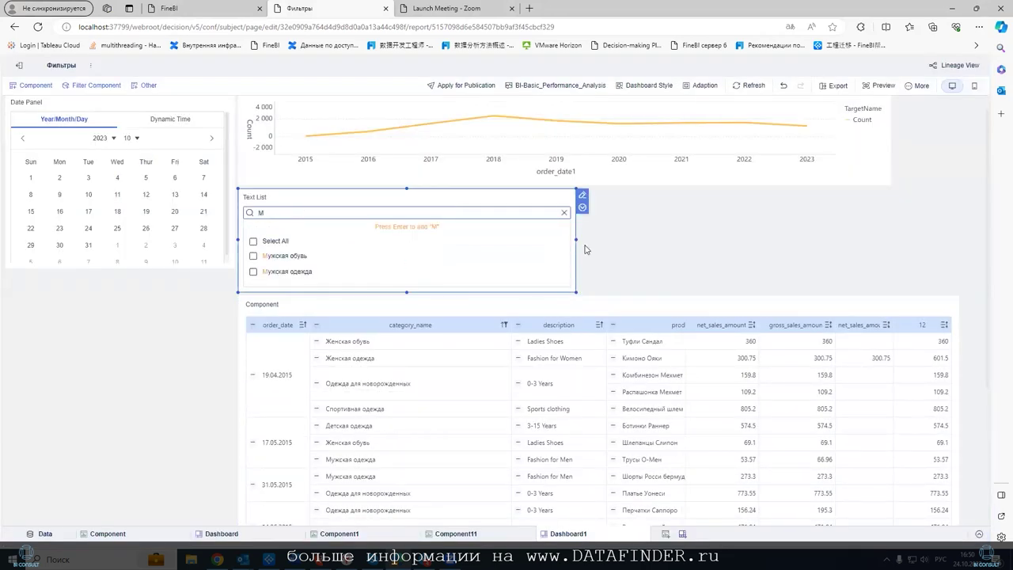
{"action": "key", "text": "BackSpace"}
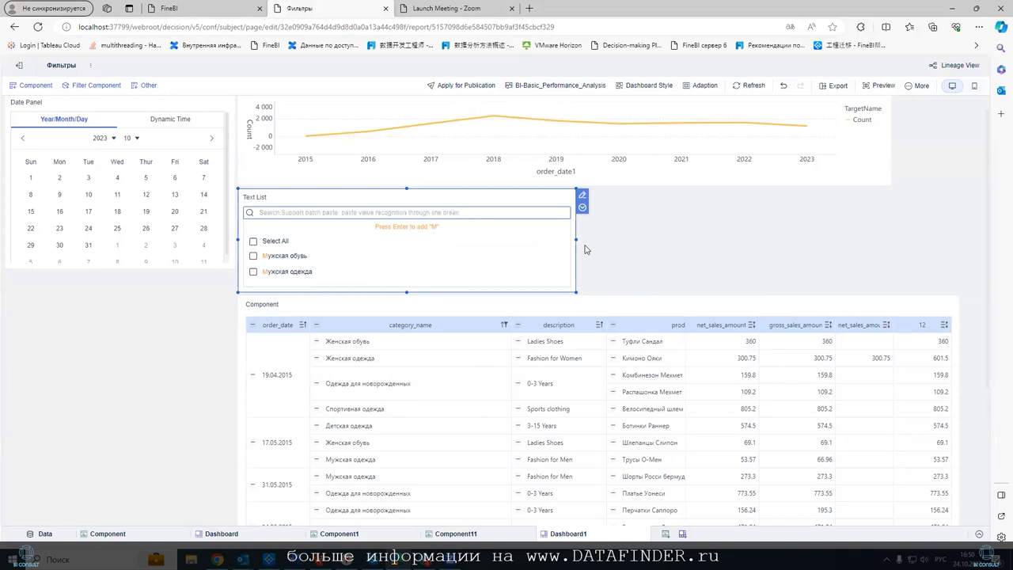
{"action": "type", "text": "ж"}
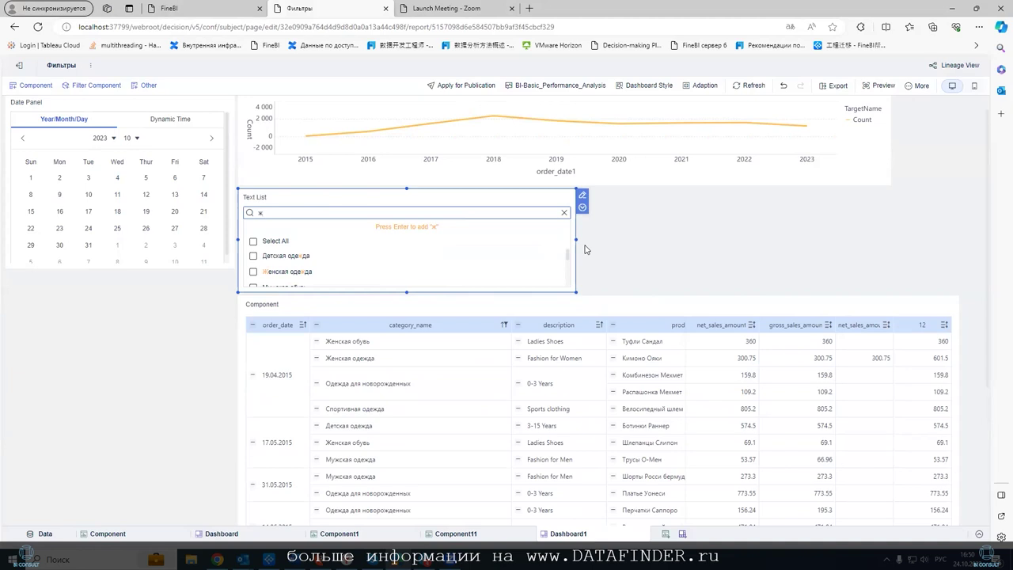
{"action": "key", "text": "BackSpace"}
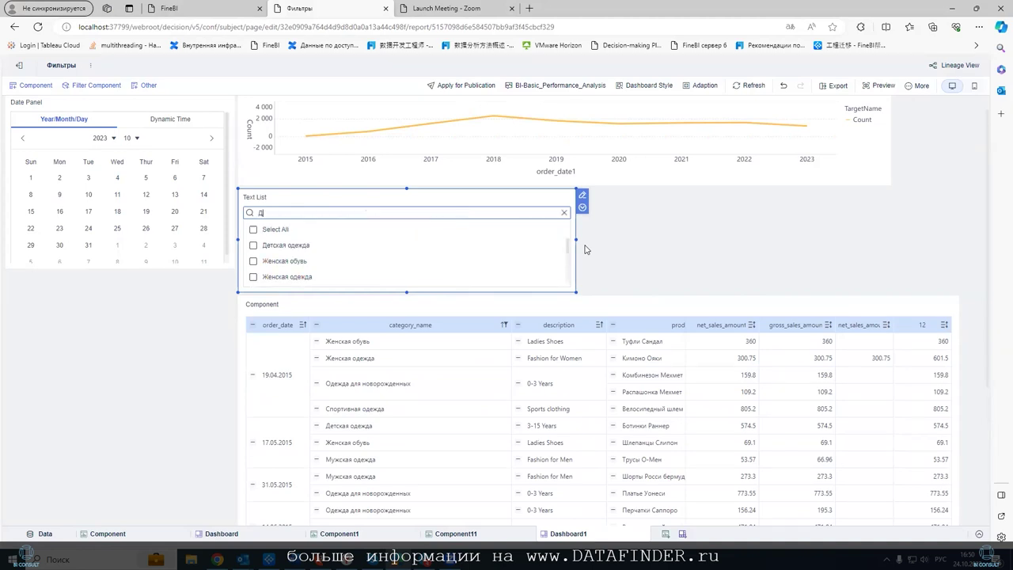
- Search the Text List filter for "д" and "дет", clear the search and browse the full category list
{"action": "type", "text": "Де"}
{"action": "key", "text": "BackSpace"}
{"action": "key", "text": "BackSpace"}
{"action": "type", "text": "д"}
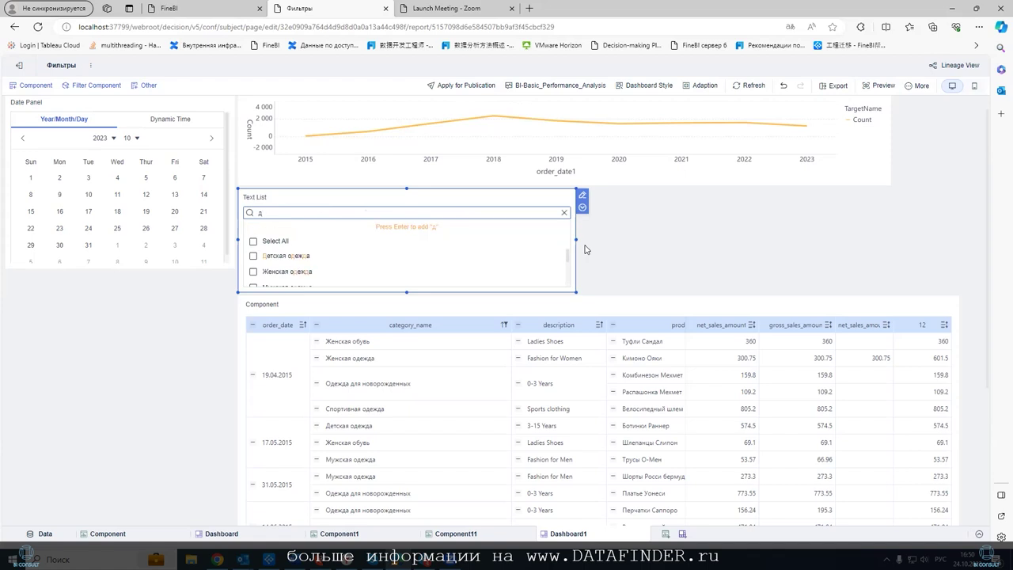
{"action": "type", "text": "ес"}
{"action": "key", "text": "BackSpace"}
{"action": "type", "text": "т"}
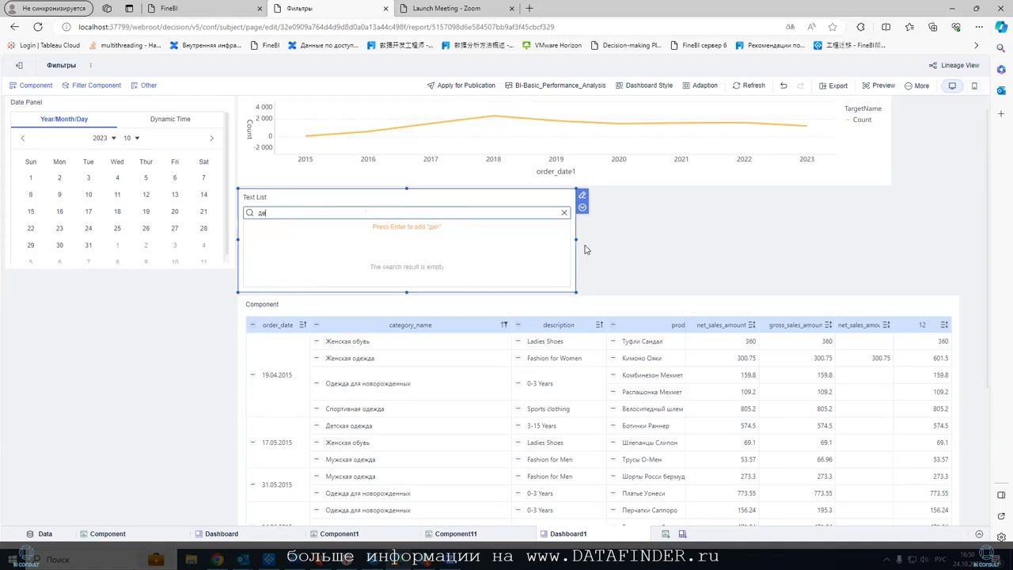
{"action": "key", "text": "BackSpace"}
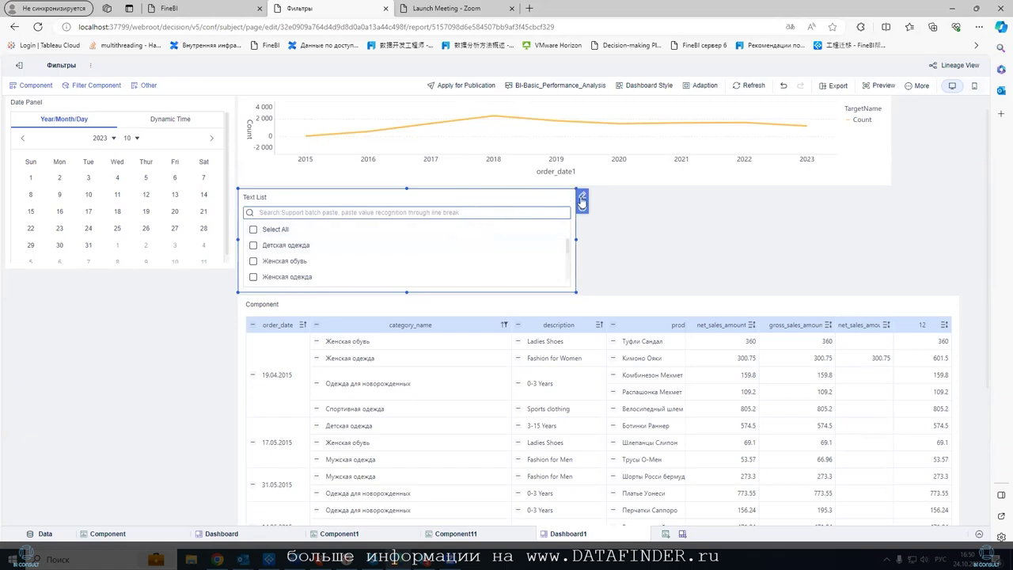
{"action": "left_click", "coordinate": [568, 251]}
{"action": "scroll", "coordinate": [568, 251], "scroll_direction": "down", "scroll_amount": 3}
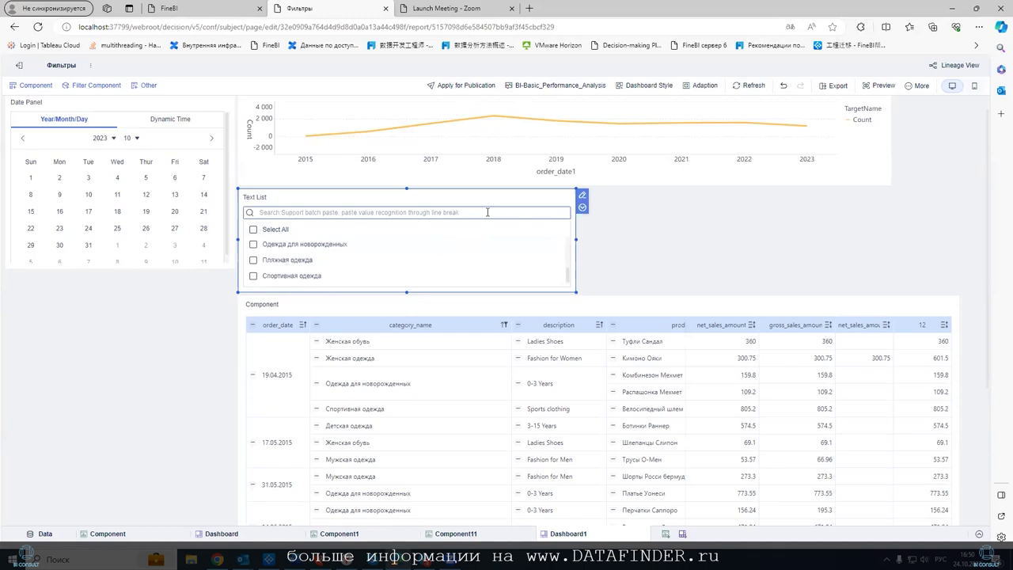
- Change the category_name filter's show type from Text List to Text Drop-Down
{"action": "left_click", "coordinate": [583, 196]}
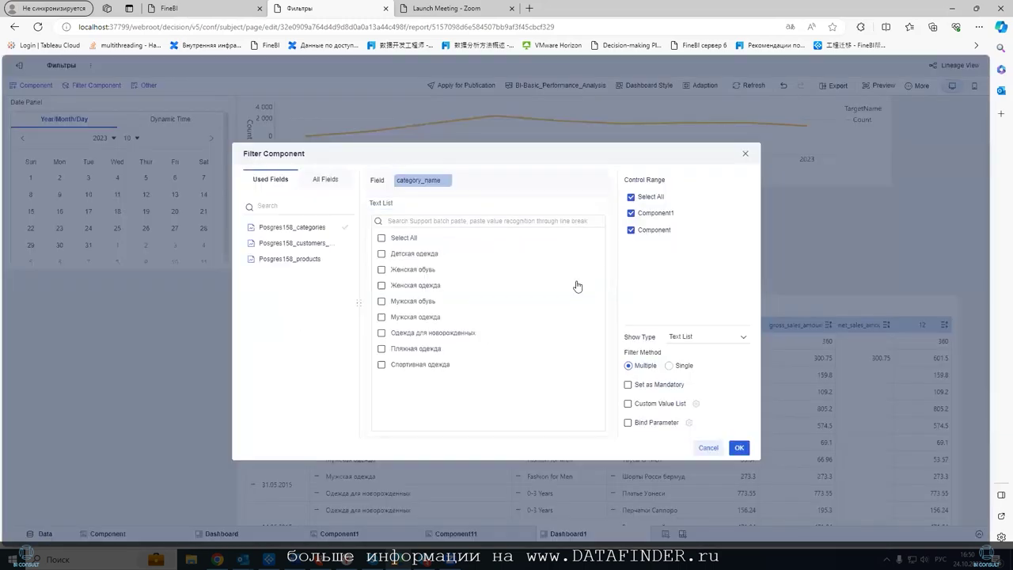
{"action": "left_click", "coordinate": [694, 342]}
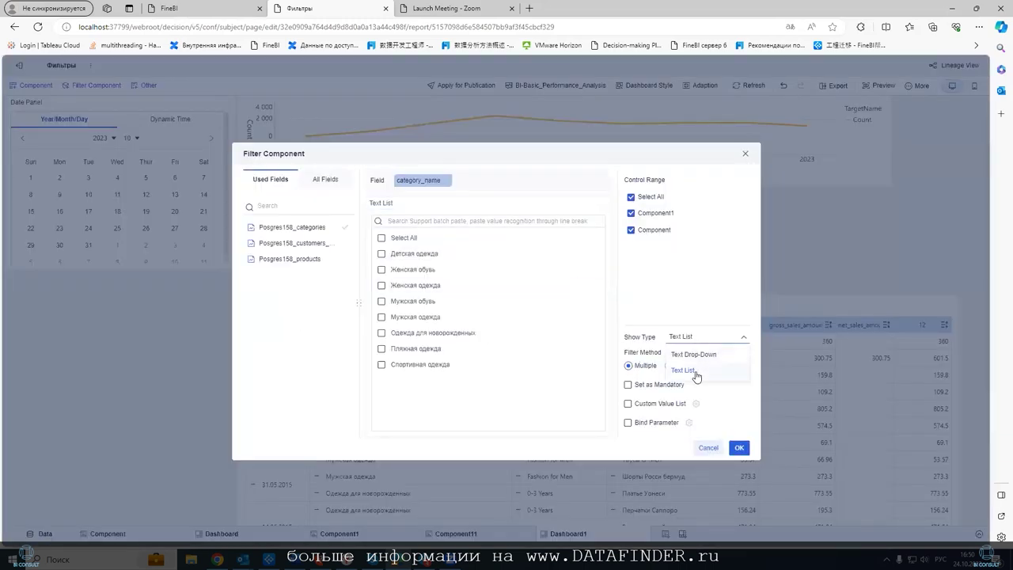
{"action": "left_click", "coordinate": [706, 351]}
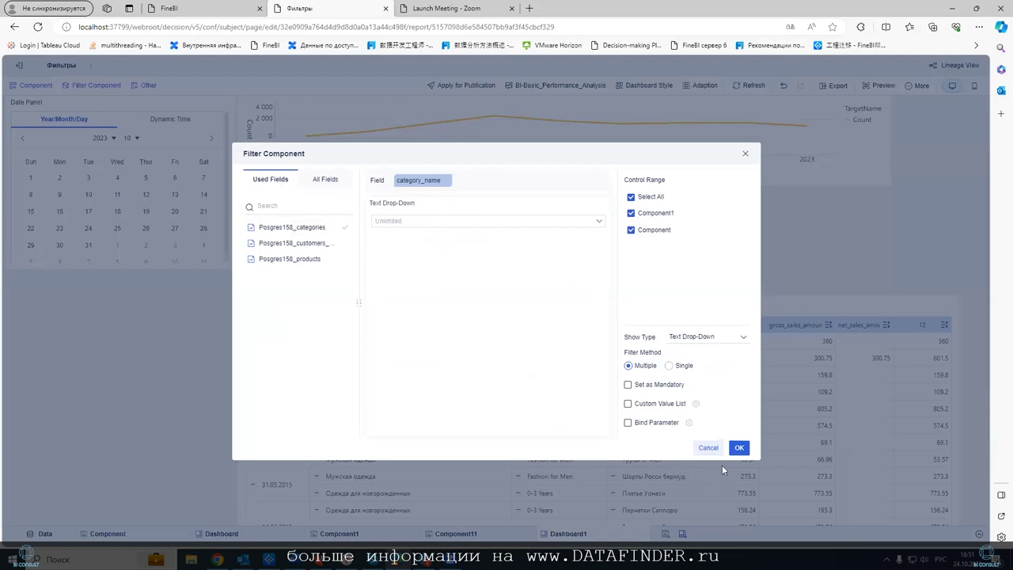
{"action": "left_click", "coordinate": [739, 448]}
- Search the Text Drop-Down filter for "ж" and apply Мужская обувь, Мужская одежда, Пляжная одежда and Спортивная одежда
{"action": "left_click", "coordinate": [327, 250]}
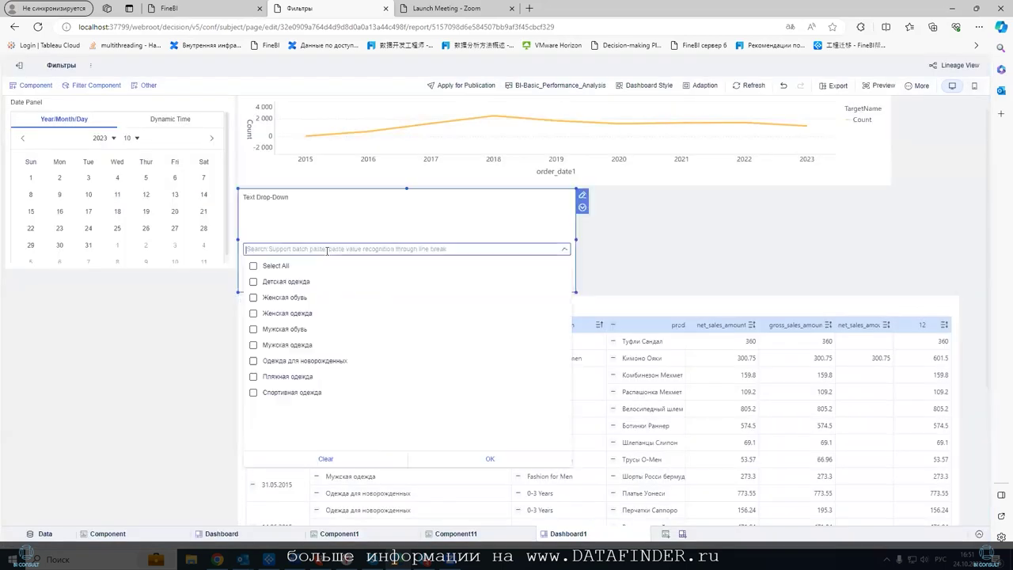
{"action": "type", "text": "Жен"}
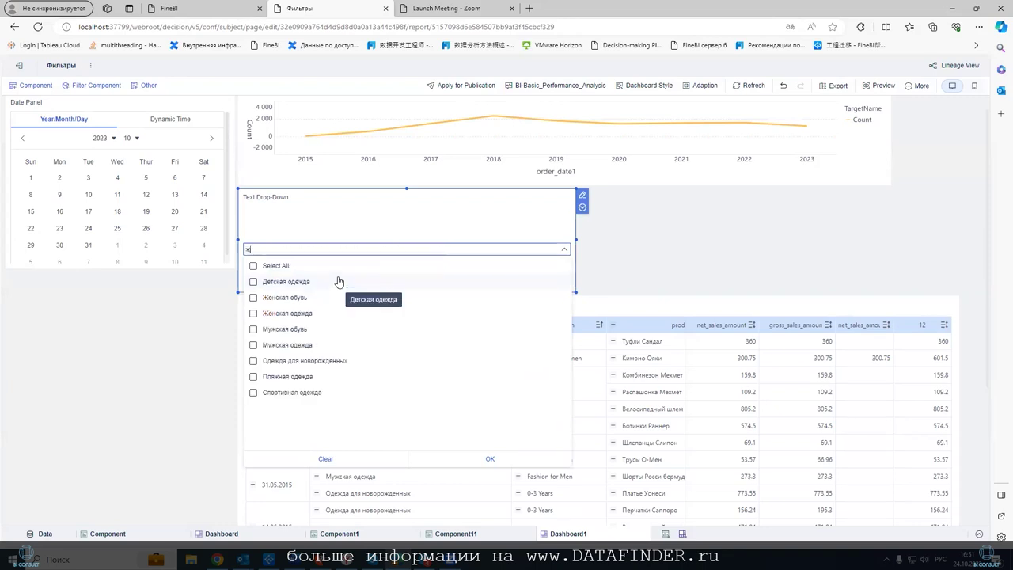
{"action": "type", "text": "ж"}
{"action": "left_click", "coordinate": [253, 323]}
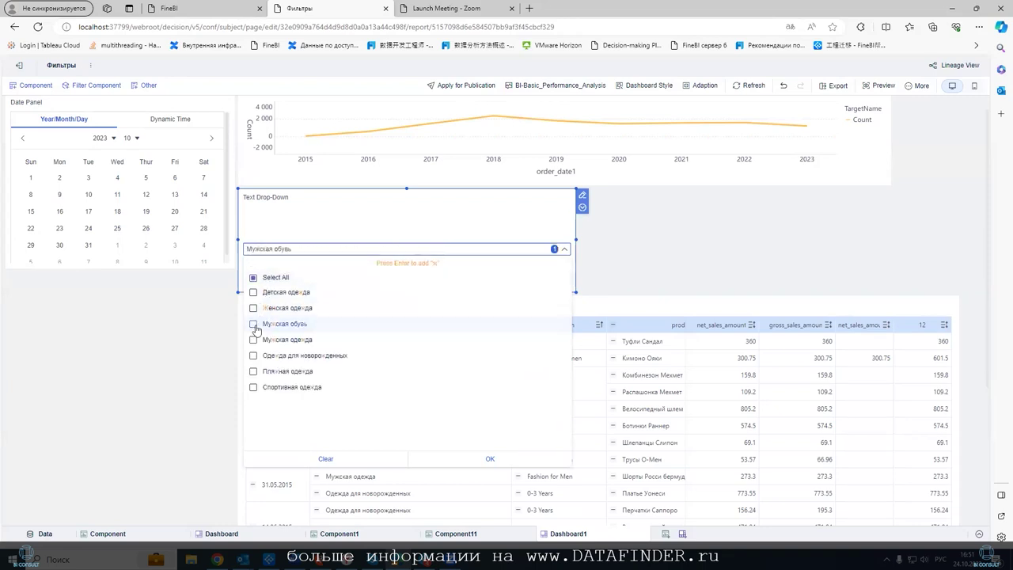
{"action": "left_click", "coordinate": [254, 339]}
{"action": "left_click", "coordinate": [269, 371]}
{"action": "left_click", "coordinate": [273, 387]}
{"action": "left_click", "coordinate": [489, 460]}
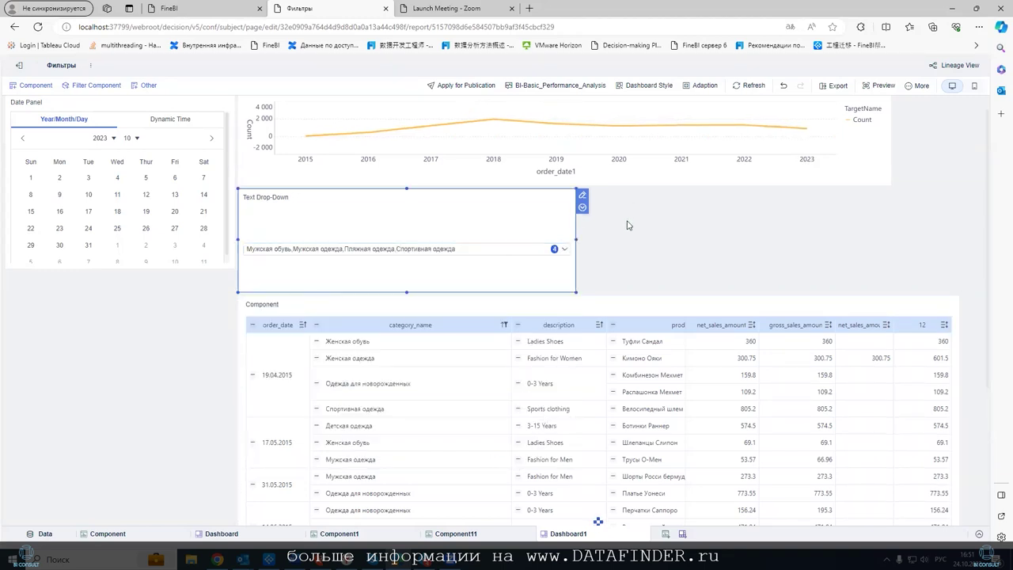
- View the table component's filter criteria, examine its Filter Component, Filter Detail and Result Filter conditions, and close the criteria view
{"action": "left_click", "coordinate": [663, 298]}
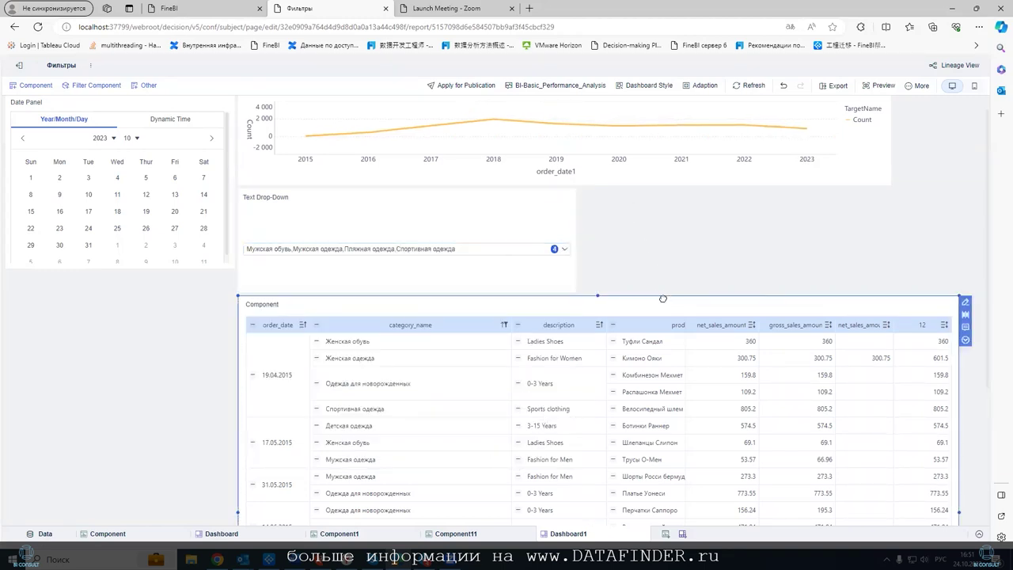
{"action": "left_click", "coordinate": [965, 340]}
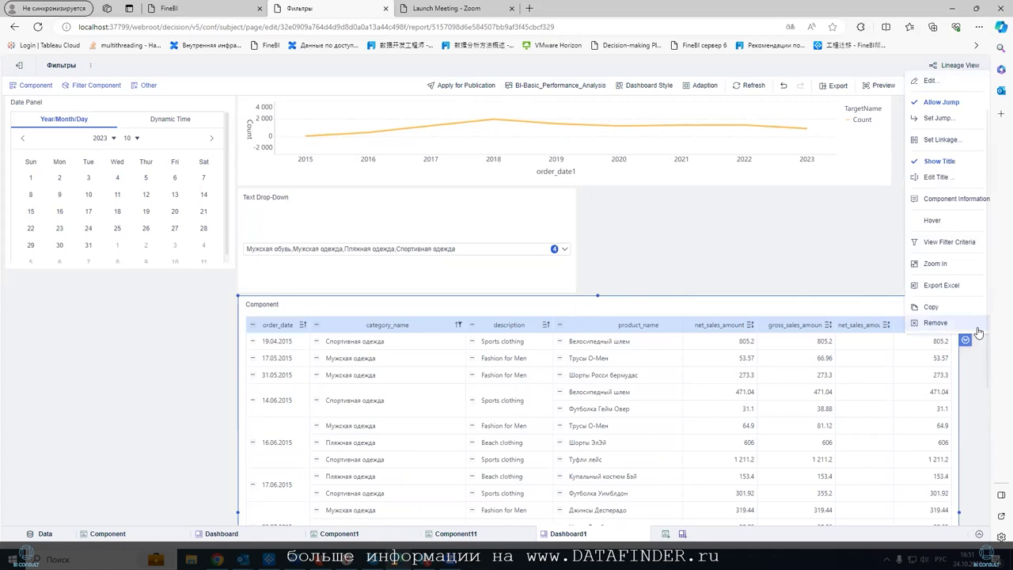
{"action": "left_click", "coordinate": [949, 242]}
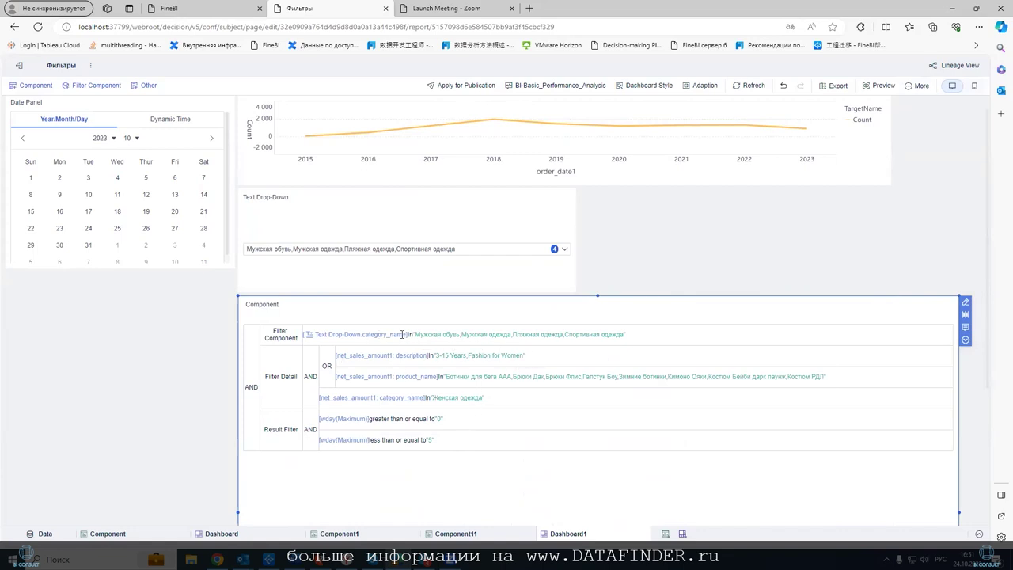
{"action": "left_click_drag", "start_coordinate": [637, 340], "coordinate": [267, 335]}
{"action": "left_click", "coordinate": [280, 342]}
{"action": "mouse_move", "coordinate": [292, 377]}
{"action": "left_mouse_down"}
{"action": "mouse_move", "coordinate": [265, 377]}
{"action": "mouse_move", "coordinate": [299, 377]}
{"action": "left_mouse_up"}
{"action": "left_click", "coordinate": [283, 375]}
{"action": "left_click", "coordinate": [301, 434]}
{"action": "left_click_drag", "start_coordinate": [299, 429], "coordinate": [267, 432]}
{"action": "left_click", "coordinate": [269, 433]}
{"action": "scroll", "coordinate": [863, 386], "scroll_direction": "down", "scroll_amount": 3}
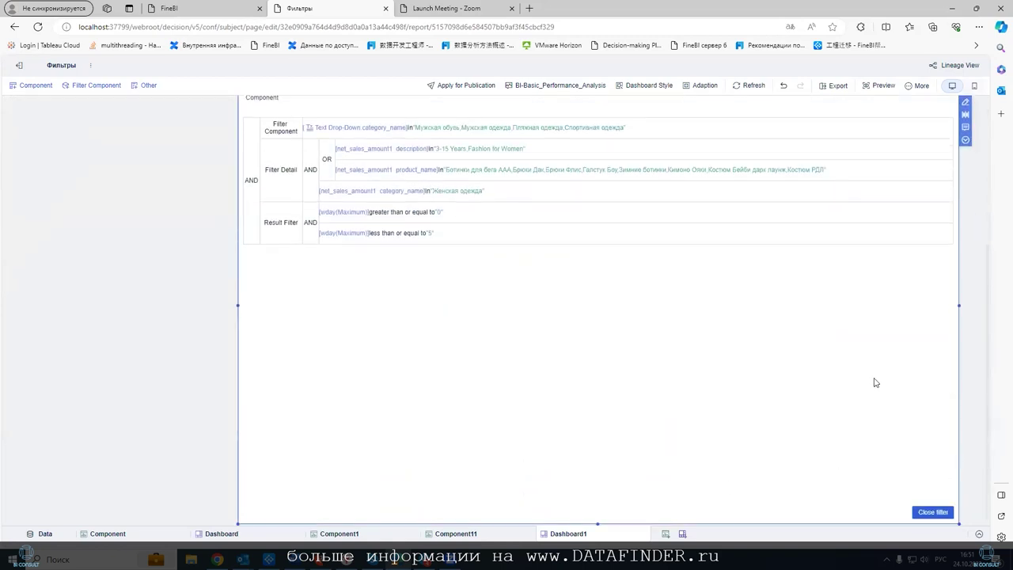
{"action": "left_click", "coordinate": [929, 512]}
{"action": "scroll", "coordinate": [261, 244], "scroll_direction": "up", "scroll_amount": 3}
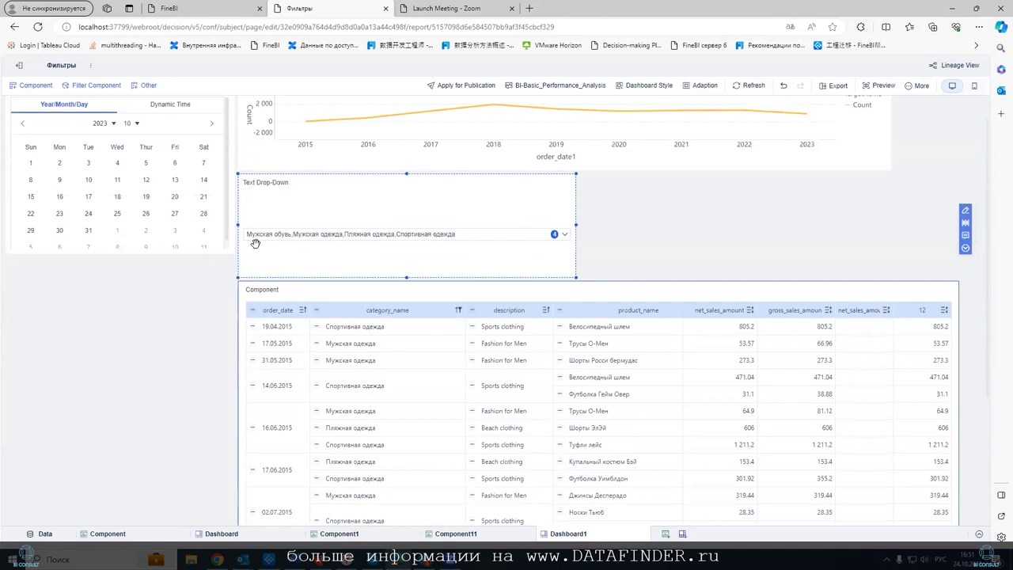
- Add a Drop-Down Tree filter component to the dashboard and open the fields of the Posgres158_customers_full table
{"action": "left_click", "coordinate": [92, 85]}
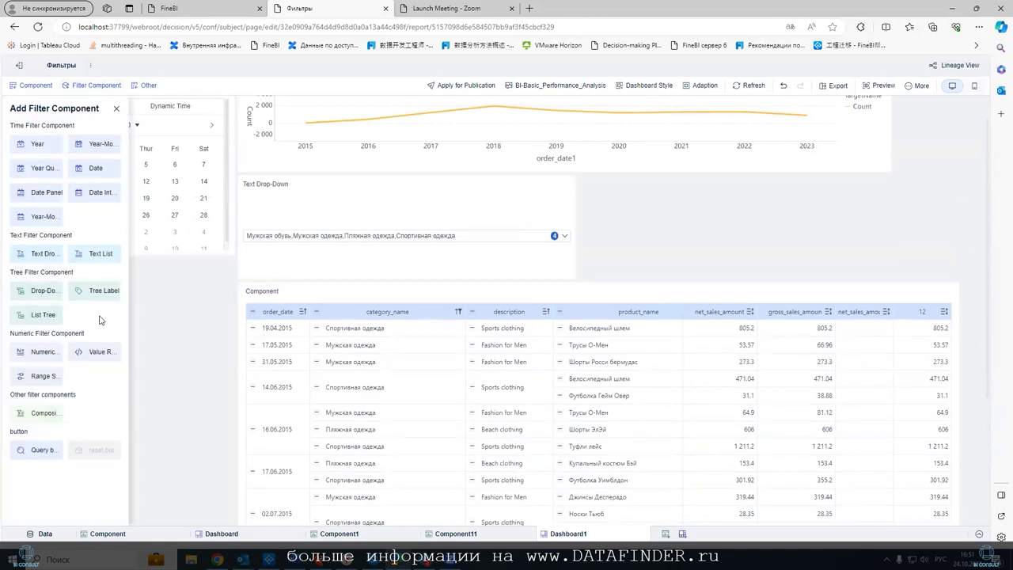
{"action": "left_click_drag", "start_coordinate": [30, 291], "coordinate": [84, 302]}
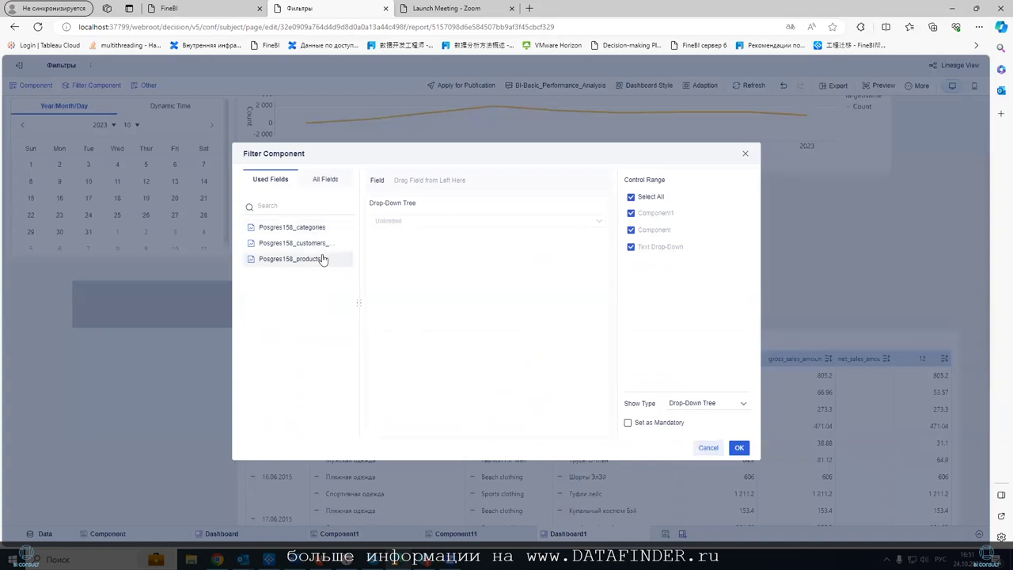
{"action": "left_click_drag", "start_coordinate": [360, 302], "coordinate": [417, 302]}
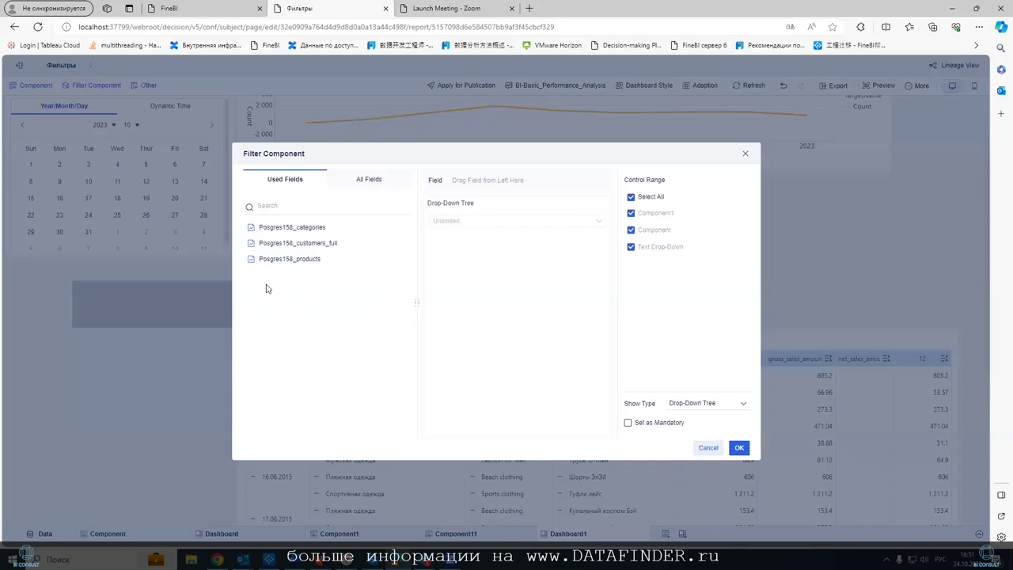
{"action": "left_click", "coordinate": [267, 230]}
{"action": "left_click", "coordinate": [251, 208]}
{"action": "left_click", "coordinate": [285, 245]}
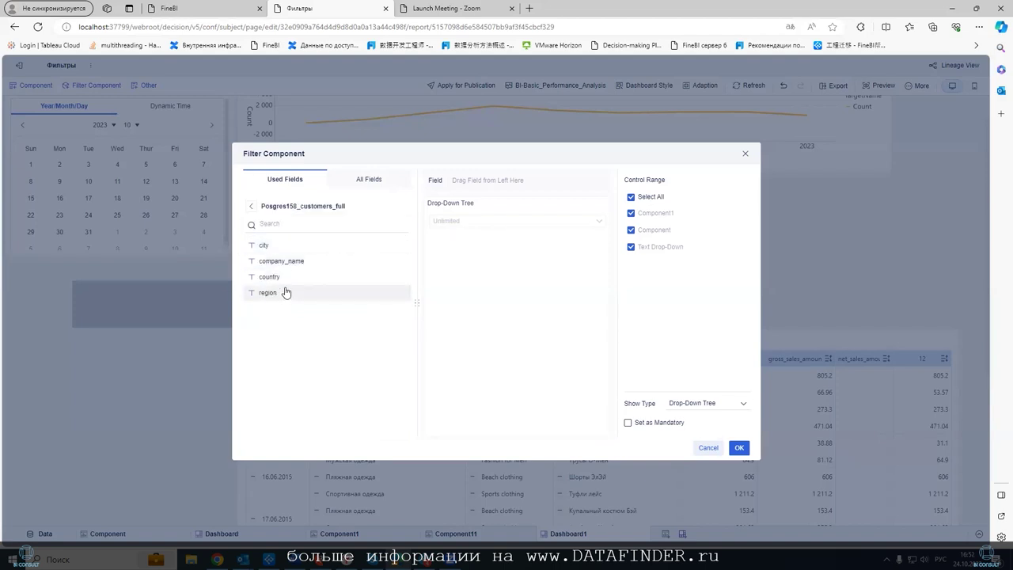
- Assign country, region, city and company_name, in that order, as the Drop-Down Tree filter's fields
{"action": "left_click_drag", "start_coordinate": [303, 281], "coordinate": [482, 180]}
{"action": "left_click_drag", "start_coordinate": [287, 294], "coordinate": [502, 199]}
{"action": "left_click_drag", "start_coordinate": [285, 253], "coordinate": [577, 183]}
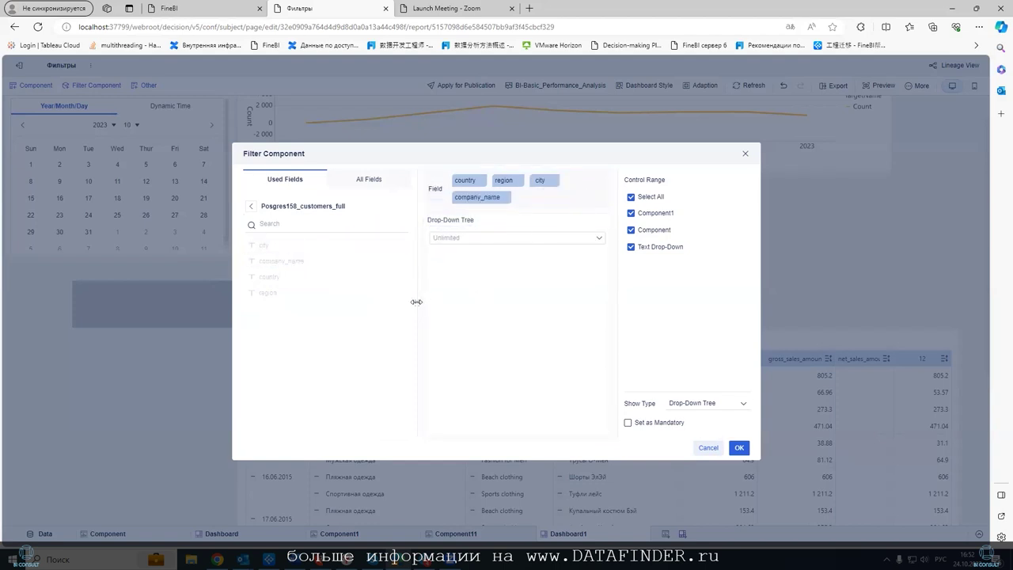
{"action": "left_click_drag", "start_coordinate": [416, 301], "coordinate": [358, 305]}
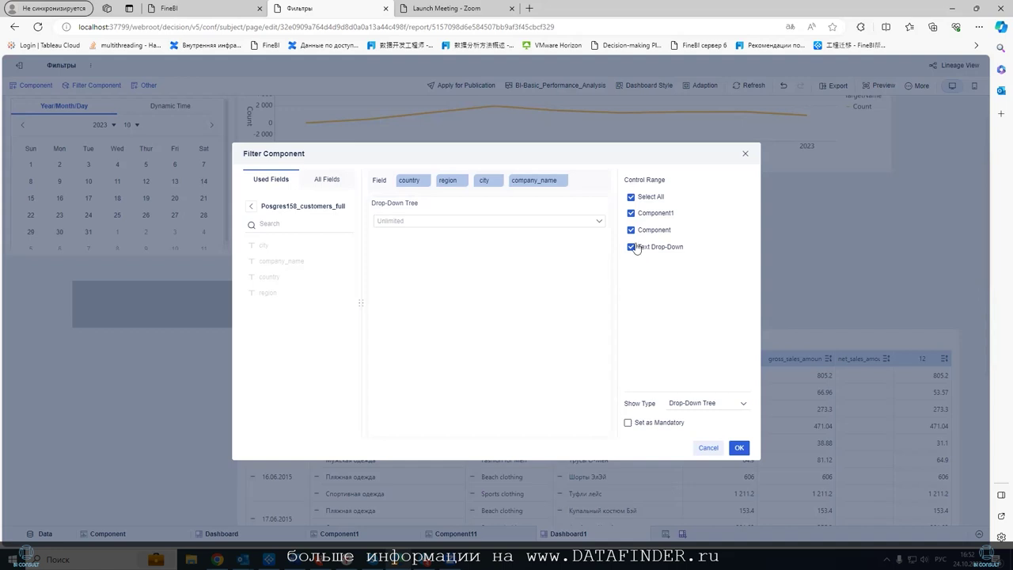
- Expand Австрия in the Drop-Down Tree preview through Европа down to the companies under Грац and Зальцбург
{"action": "left_click", "coordinate": [597, 226]}
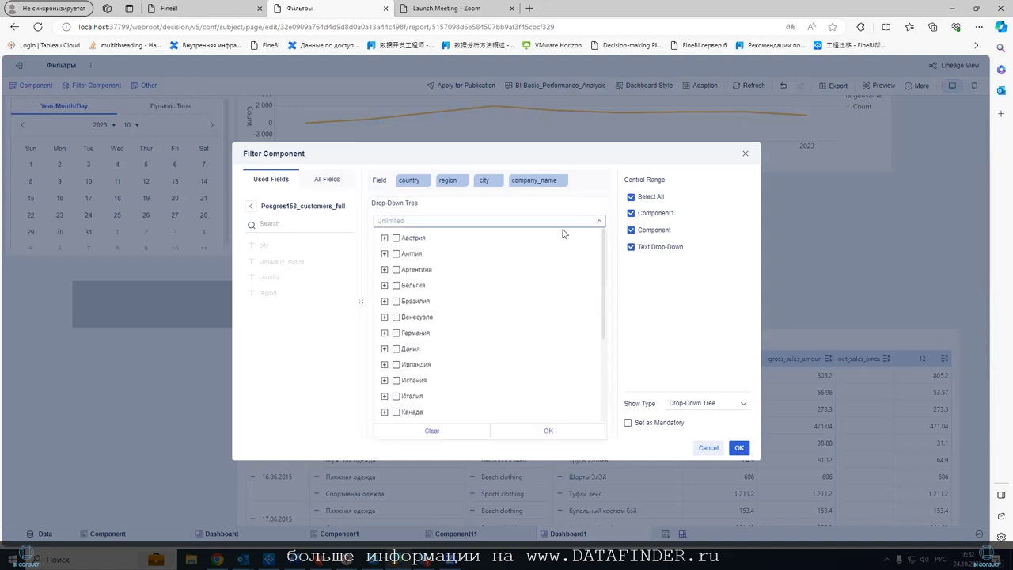
{"action": "left_click", "coordinate": [385, 237]}
{"action": "left_click", "coordinate": [398, 253]}
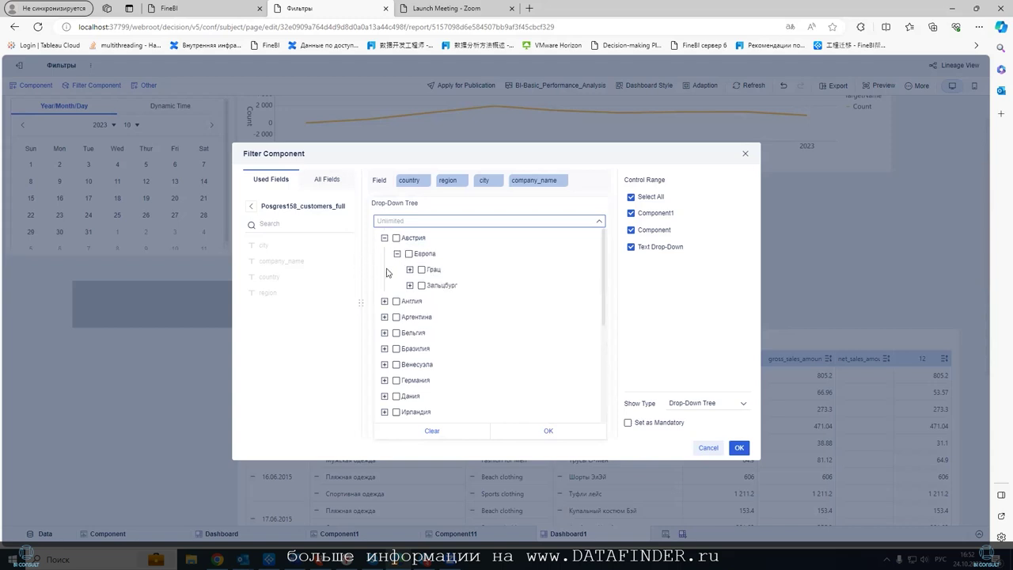
{"action": "left_click", "coordinate": [410, 269]}
{"action": "left_click", "coordinate": [408, 302]}
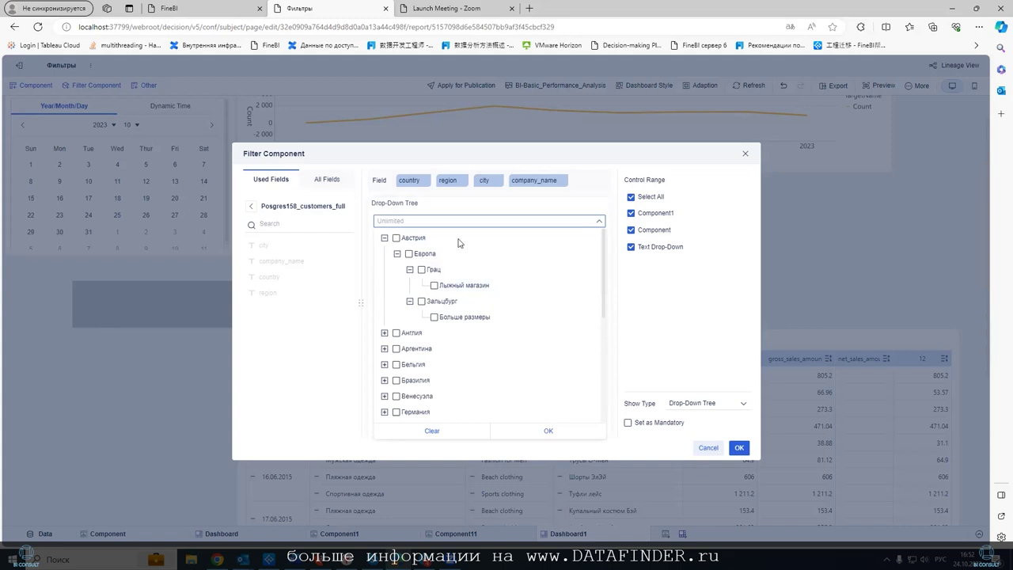
{"action": "left_click", "coordinate": [434, 317]}
{"action": "left_click", "coordinate": [421, 301]}
- Expand Англия in the Drop-Down Tree preview and inspect its Европа region
{"action": "left_click", "coordinate": [385, 332]}
{"action": "left_click", "coordinate": [398, 348]}
{"action": "left_click", "coordinate": [409, 348]}
{"action": "left_click", "coordinate": [396, 333]}
{"action": "left_click", "coordinate": [397, 349]}
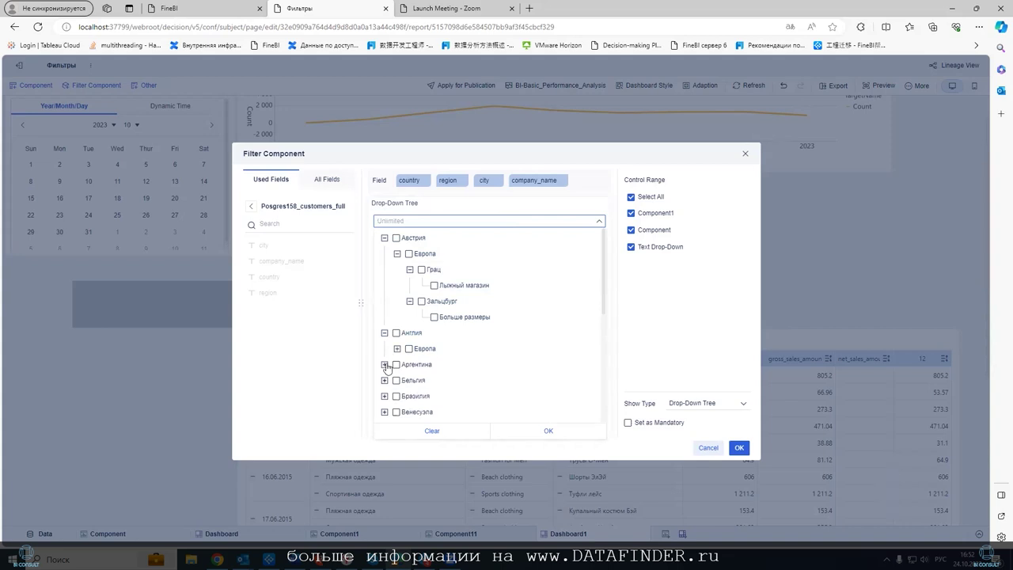
- Select the companies Все для Мачо and Хозтовары under Аргентина, Юж. Америка, Буэнос Айрес in the Drop-Down Tree preview and confirm
{"action": "left_click", "coordinate": [385, 365]}
{"action": "left_click", "coordinate": [397, 381]}
{"action": "left_click", "coordinate": [409, 395]}
{"action": "left_click", "coordinate": [434, 411]}
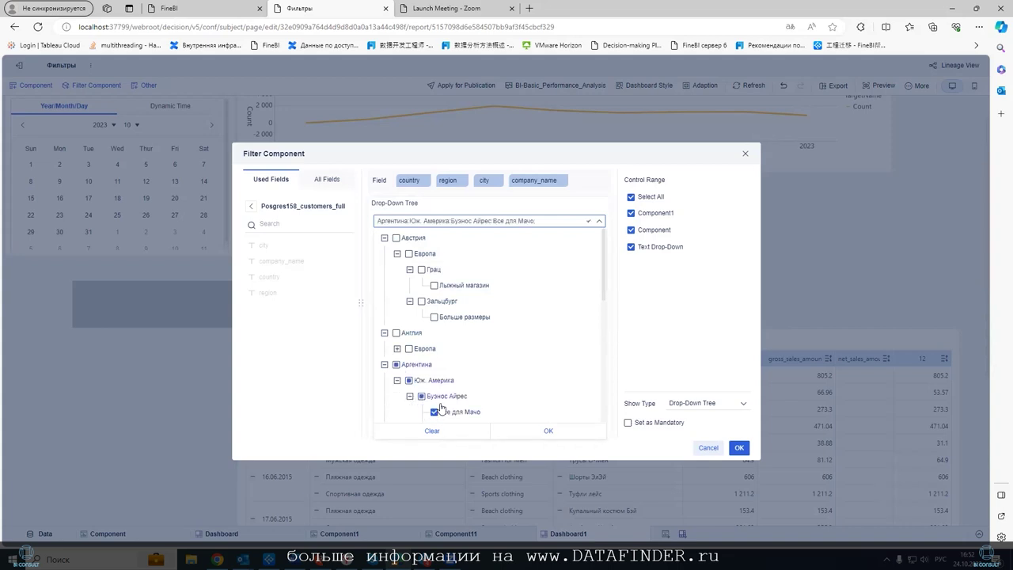
{"action": "scroll", "coordinate": [496, 360], "scroll_direction": "down", "scroll_amount": 3}
{"action": "left_click", "coordinate": [434, 327]}
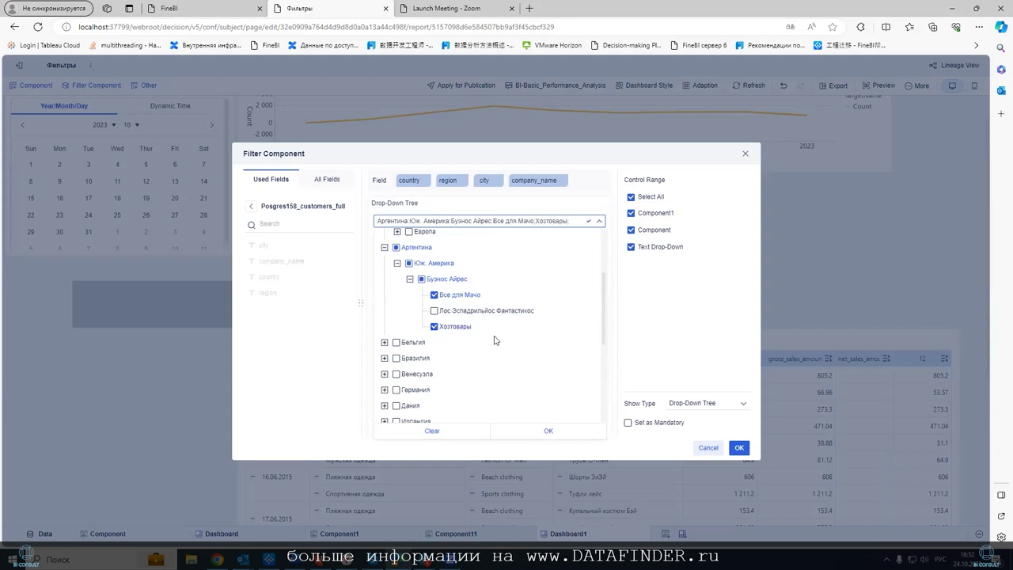
{"action": "left_click", "coordinate": [545, 432]}
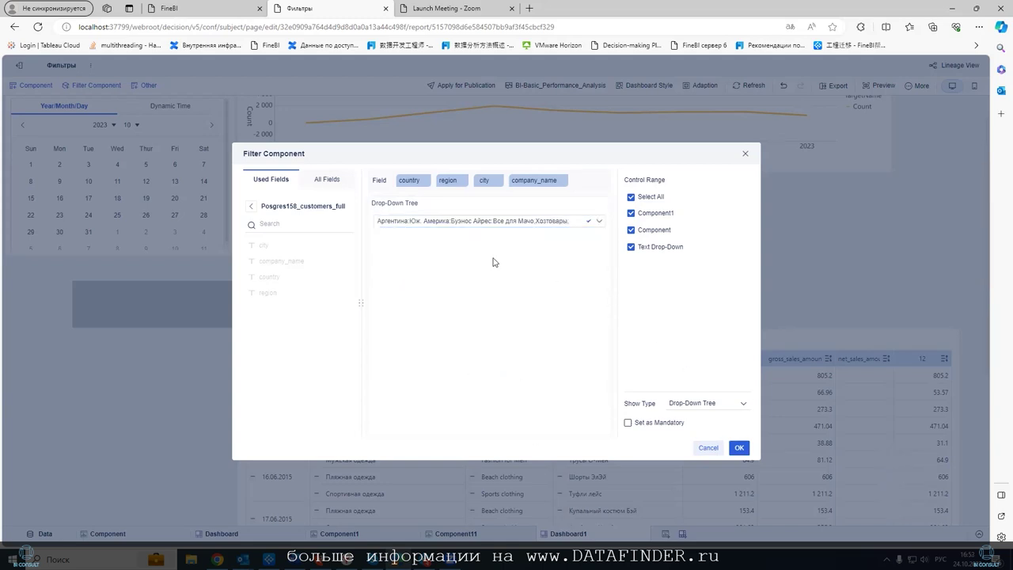
- Open the filter settings of the country field, add an AND condition and inspect its list of selectable countries
{"action": "left_click", "coordinate": [425, 180]}
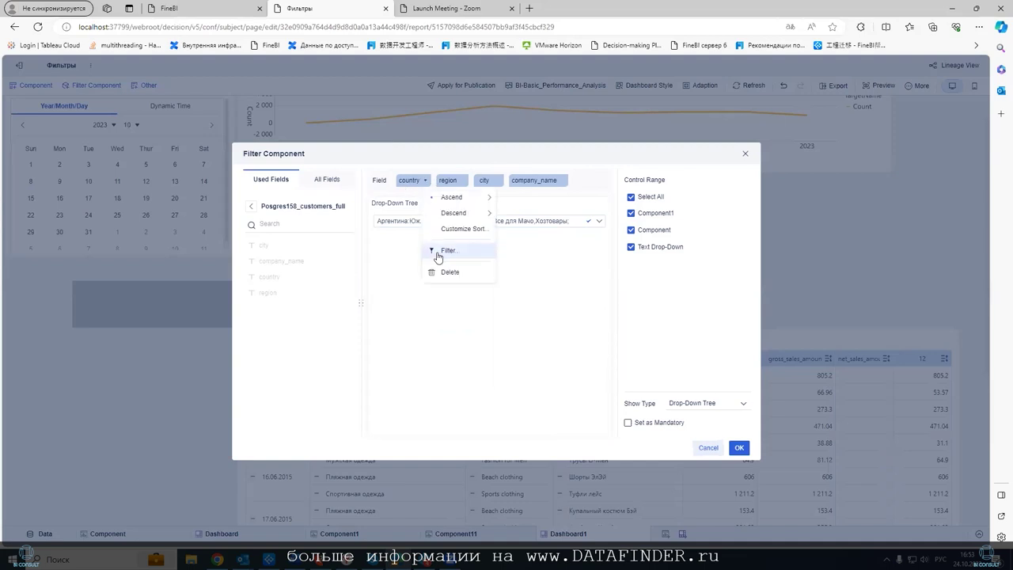
{"action": "left_click", "coordinate": [440, 253]}
{"action": "left_click", "coordinate": [287, 202]}
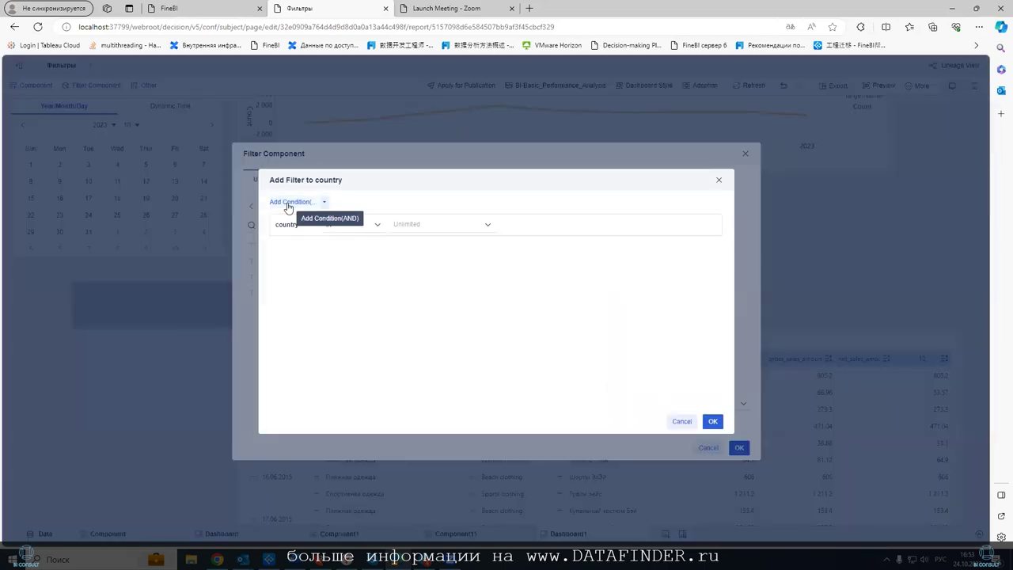
{"action": "left_click", "coordinate": [397, 224]}
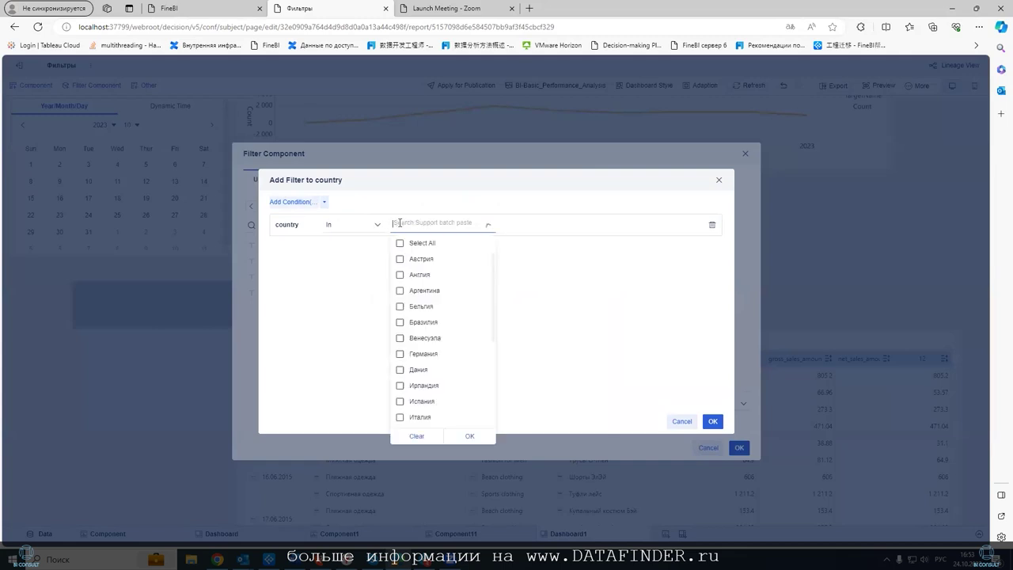
- Try the Not begin with, Null and Not Null operators on the country condition and delete that condition
{"action": "left_click", "coordinate": [377, 229]}
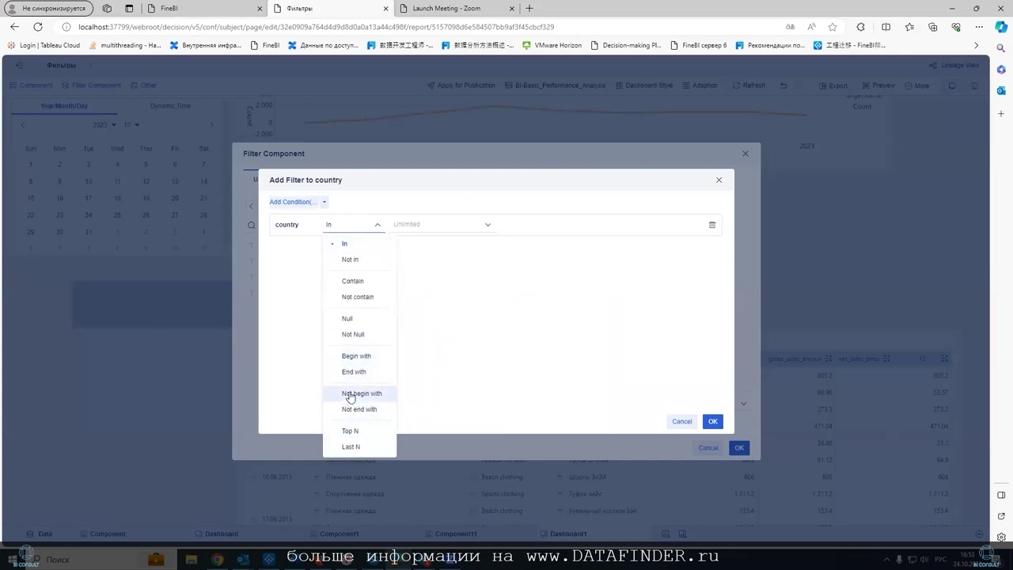
{"action": "left_click", "coordinate": [350, 393]}
{"action": "left_click", "coordinate": [377, 230]}
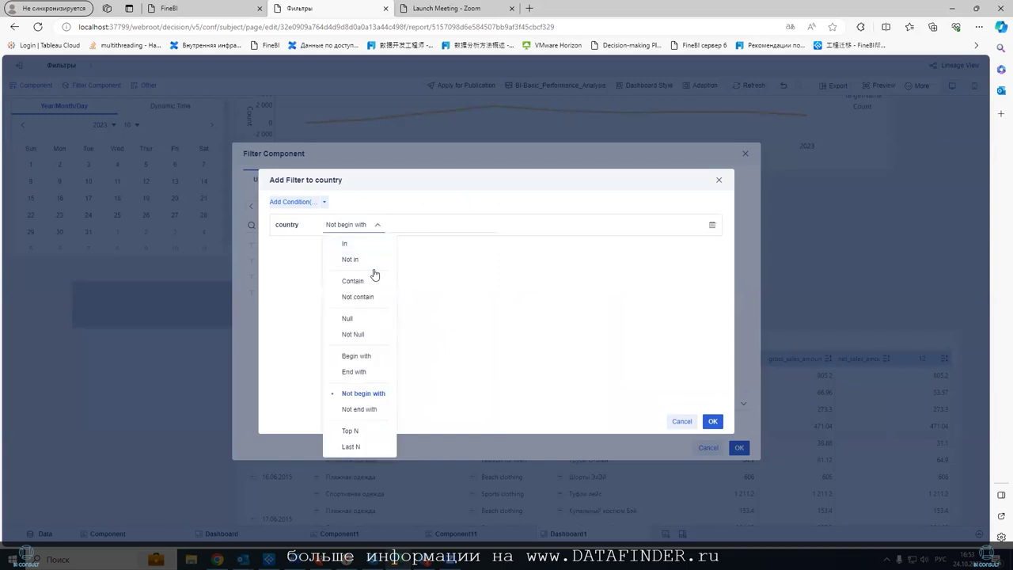
{"action": "left_click", "coordinate": [371, 321]}
{"action": "left_click", "coordinate": [369, 227]}
{"action": "left_click", "coordinate": [360, 336]}
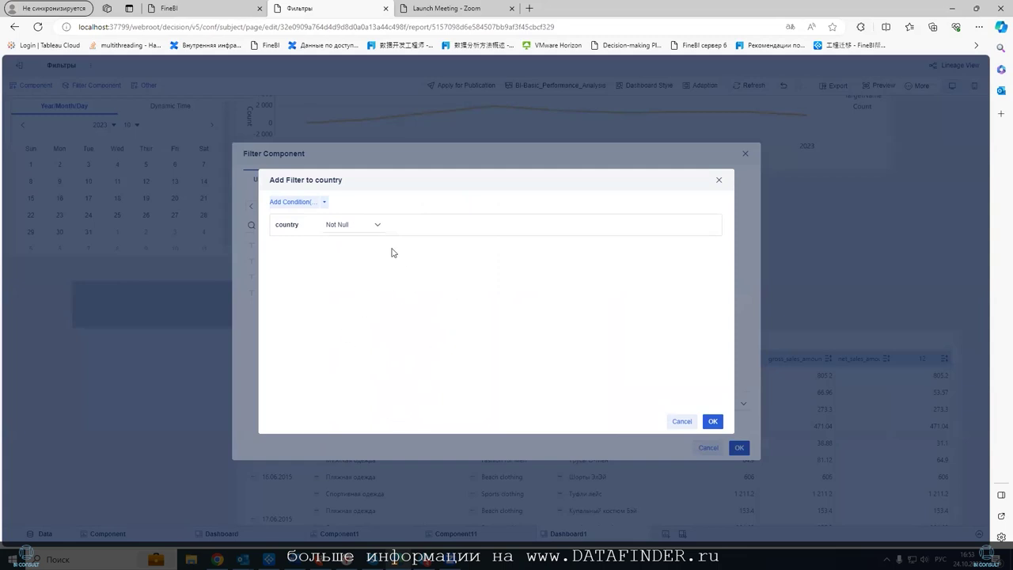
{"action": "left_click", "coordinate": [712, 227]}
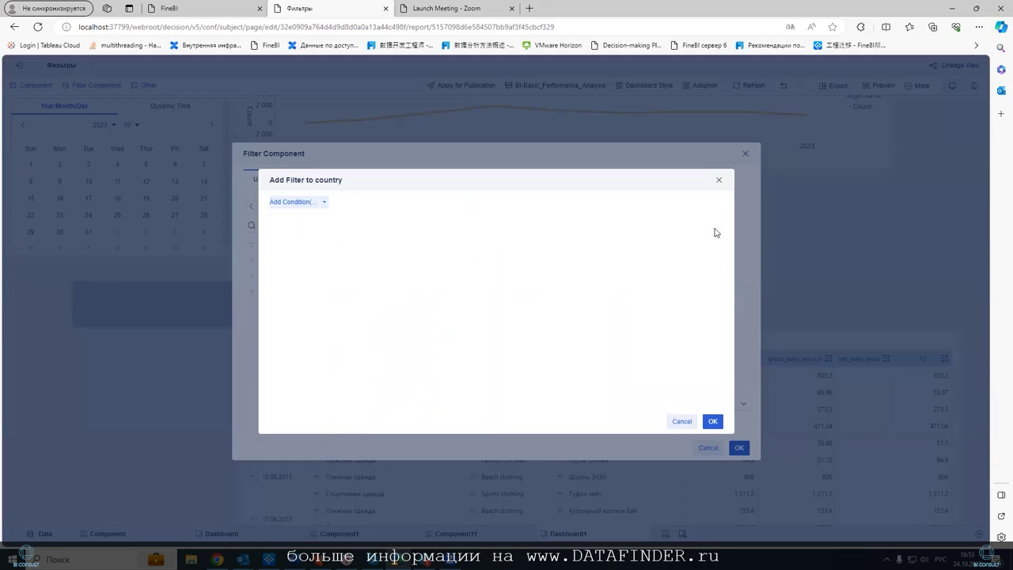
- Close the country filter conditions, try setting the drop-down tree as mandatory, and confirm the filter component's settings
{"action": "left_click", "coordinate": [712, 421]}
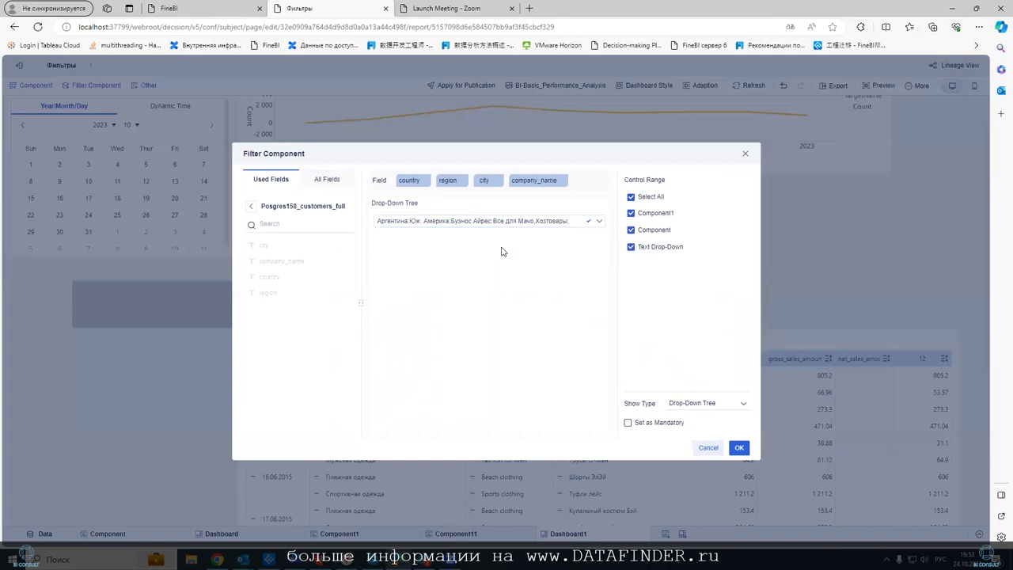
{"action": "left_click", "coordinate": [628, 424]}
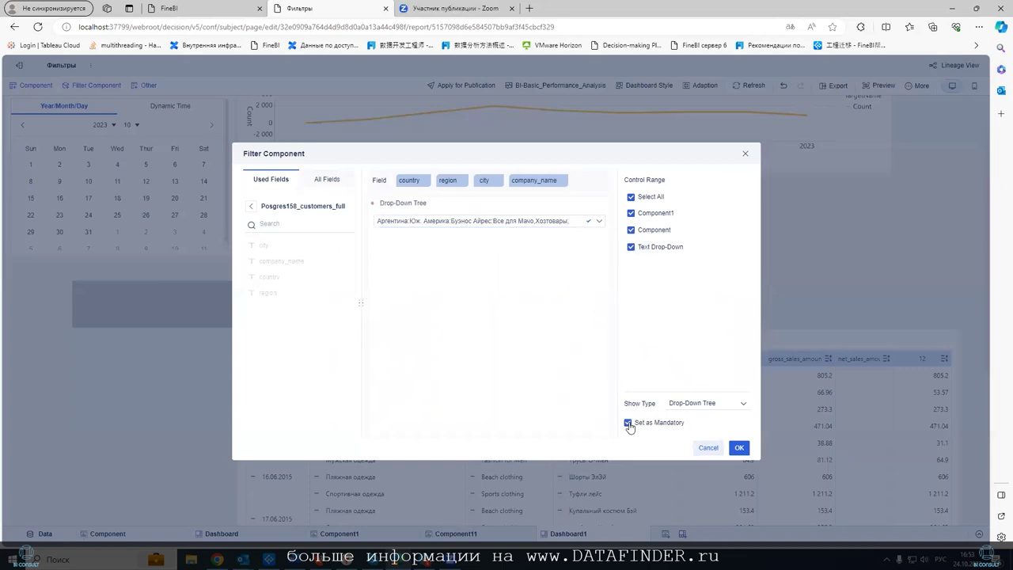
{"action": "left_click", "coordinate": [738, 448]}
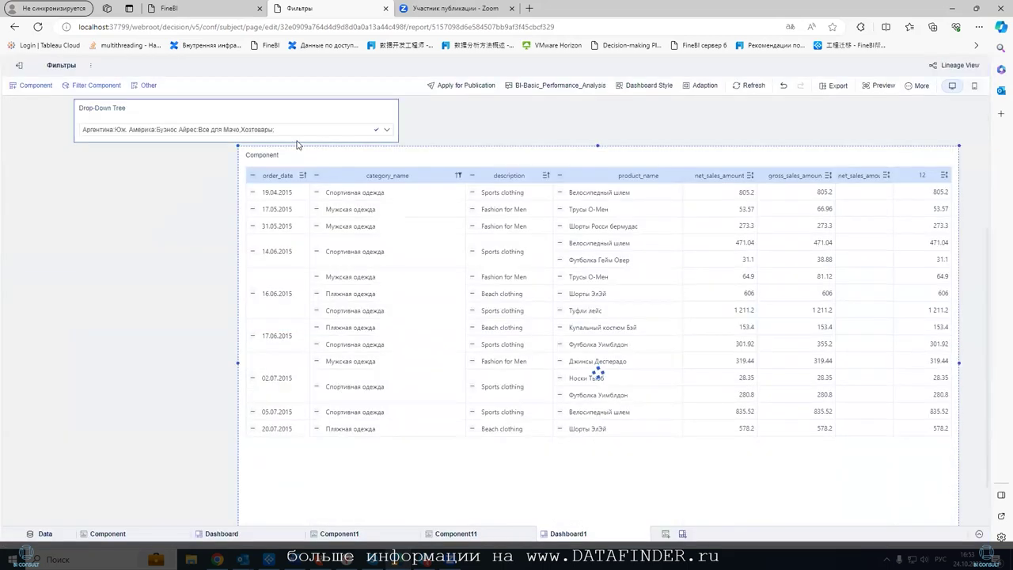
- Reorder the drop-down tree filter's fields so region comes before country, and confirm the filter component
{"action": "left_click", "coordinate": [295, 130]}
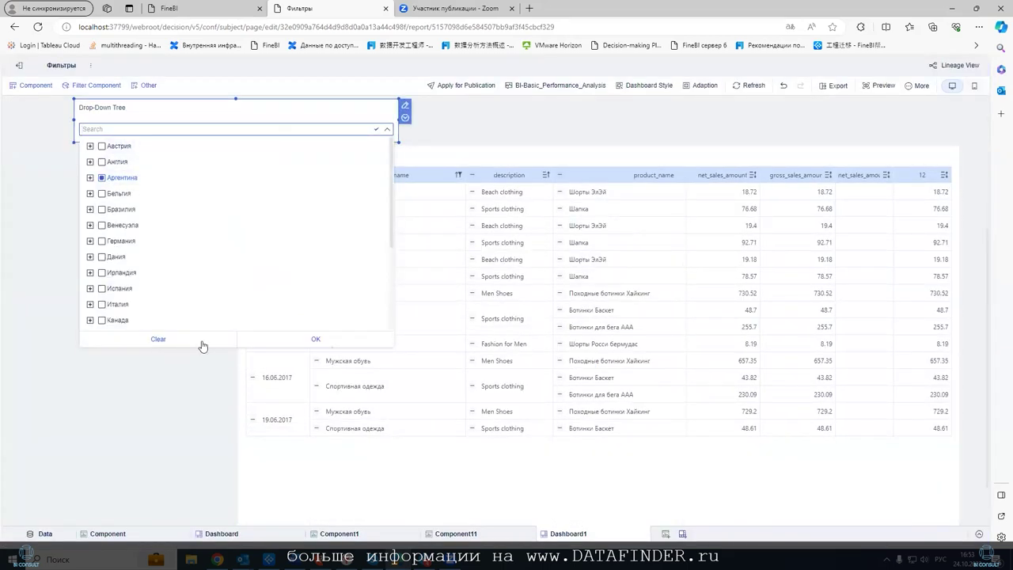
{"action": "left_click", "coordinate": [405, 106]}
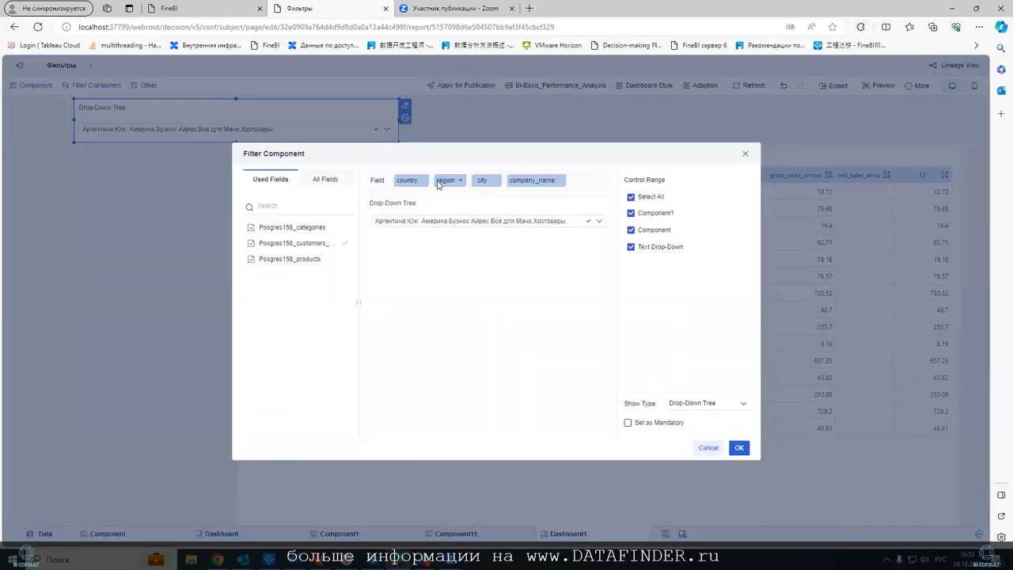
{"action": "left_click_drag", "start_coordinate": [437, 183], "coordinate": [410, 187]}
{"action": "left_click", "coordinate": [415, 221]}
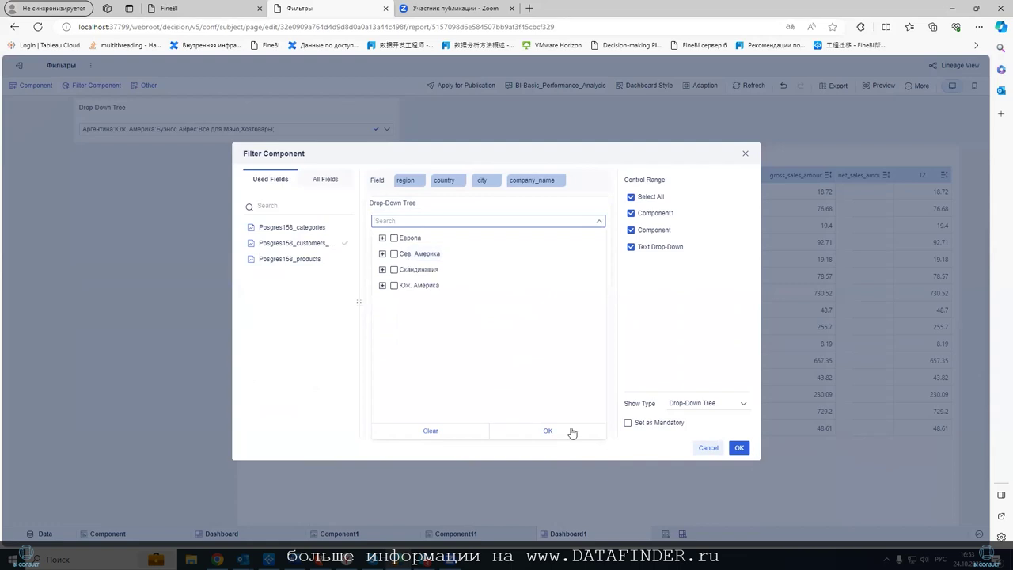
{"action": "left_click", "coordinate": [546, 430]}
{"action": "left_click", "coordinate": [739, 448]}
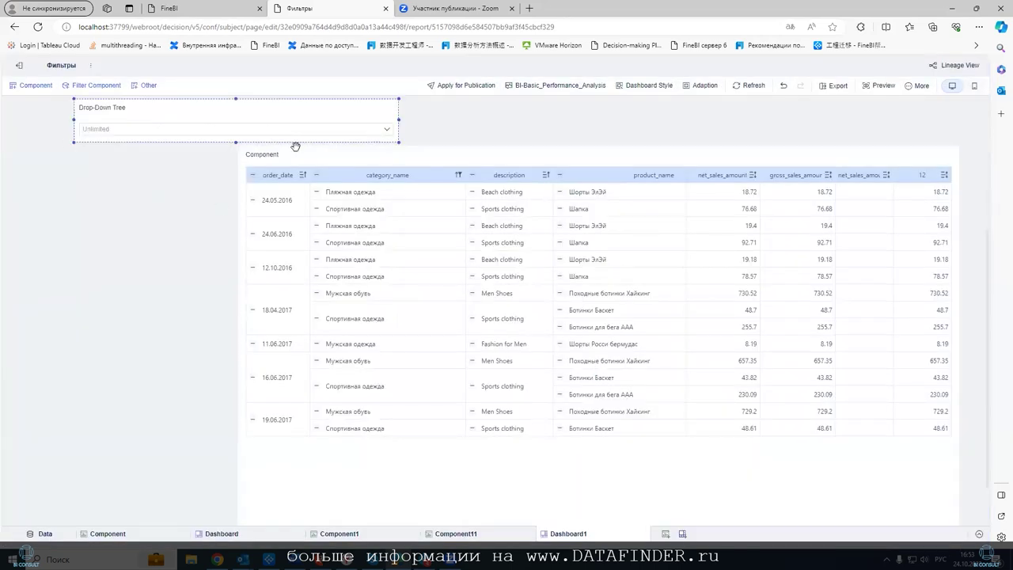
- In the drop-down tree filter, select Лыжный магазин under Европа, Австрия, Грац
{"action": "left_click", "coordinate": [135, 129]}
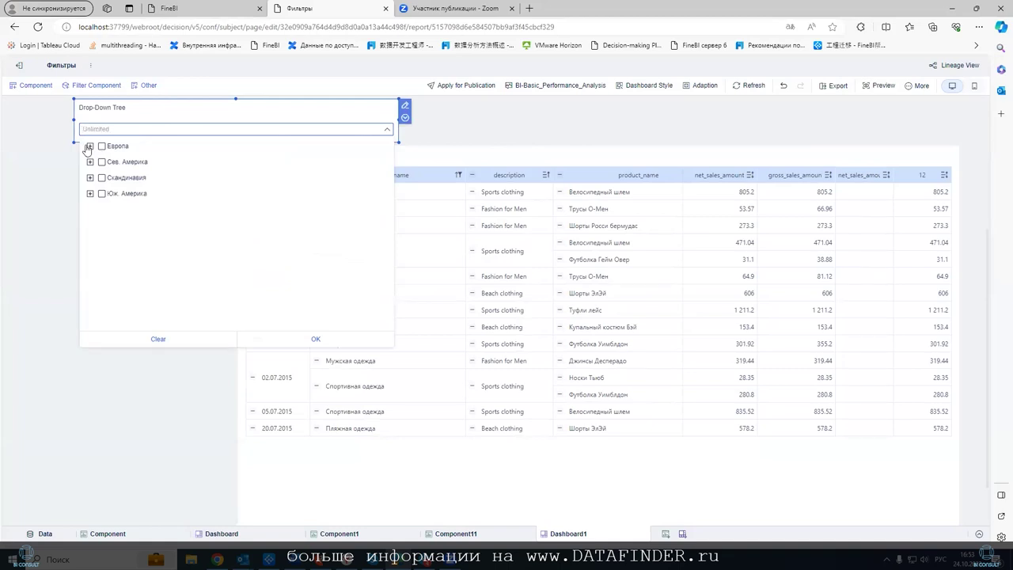
{"action": "left_click", "coordinate": [89, 146]}
{"action": "left_click", "coordinate": [102, 163]}
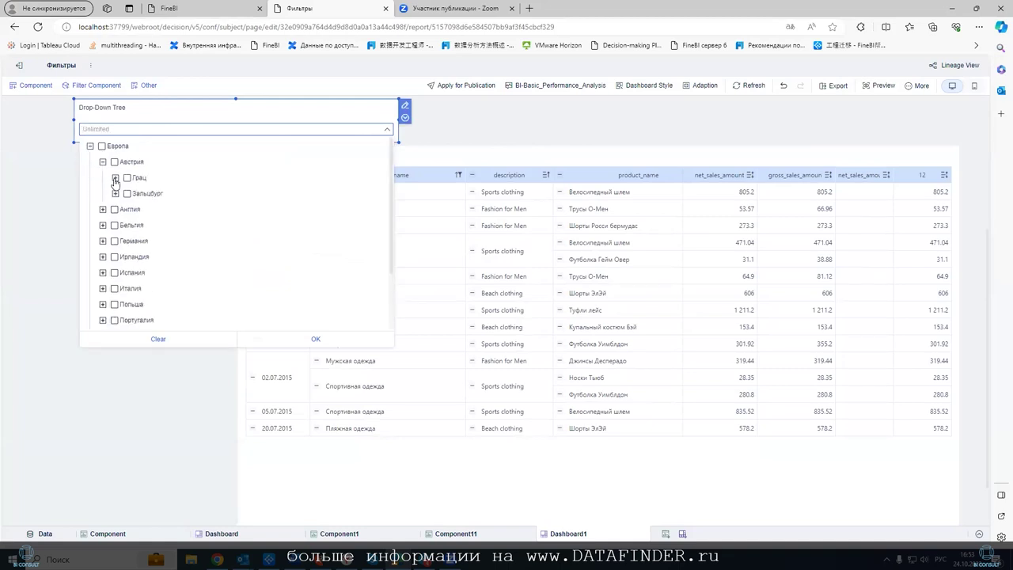
{"action": "left_click", "coordinate": [115, 178]}
{"action": "left_click", "coordinate": [139, 194]}
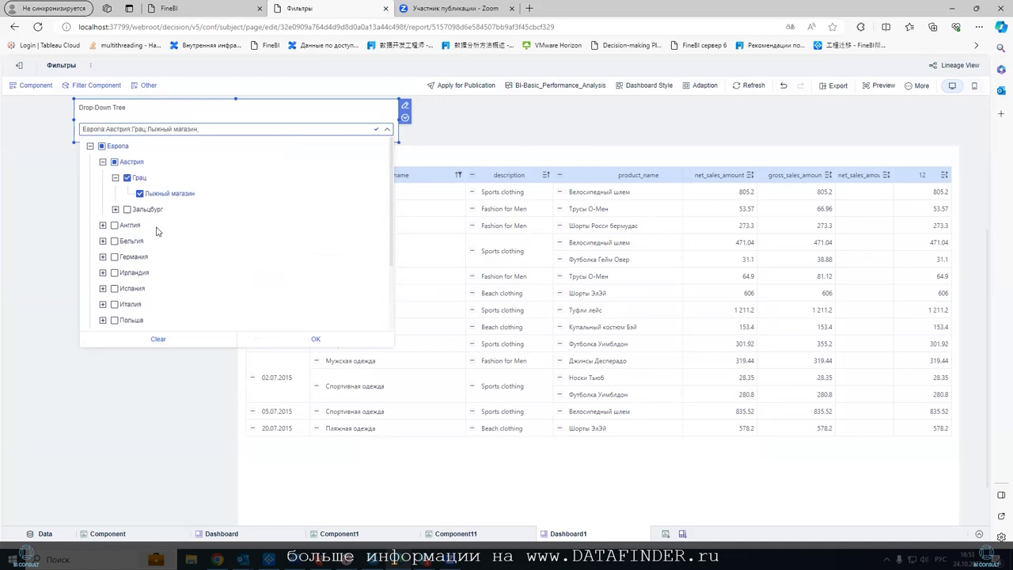
- Add Одежда XXXL under Англия, Ковз to the drop-down tree selection and apply the filter
{"action": "left_click", "coordinate": [102, 226]}
{"action": "left_click", "coordinate": [115, 241]}
{"action": "left_click", "coordinate": [139, 256]}
{"action": "left_click", "coordinate": [231, 342]}
- Open the Component table, widen its field list, and look through the fields of the source tables
{"action": "left_click", "coordinate": [108, 534]}
{"action": "scroll", "coordinate": [108, 285], "scroll_direction": "up", "scroll_amount": 5}
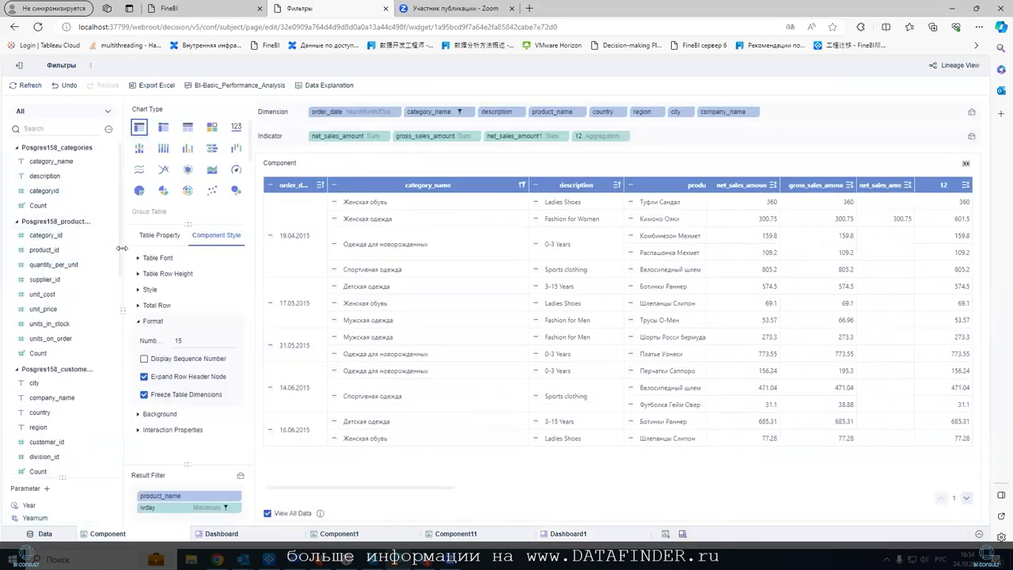
{"action": "left_click_drag", "start_coordinate": [123, 308], "coordinate": [182, 307]}
{"action": "scroll", "coordinate": [181, 333], "scroll_direction": "down", "scroll_amount": 5}
{"action": "scroll", "coordinate": [176, 166], "scroll_direction": "up", "scroll_amount": 5}
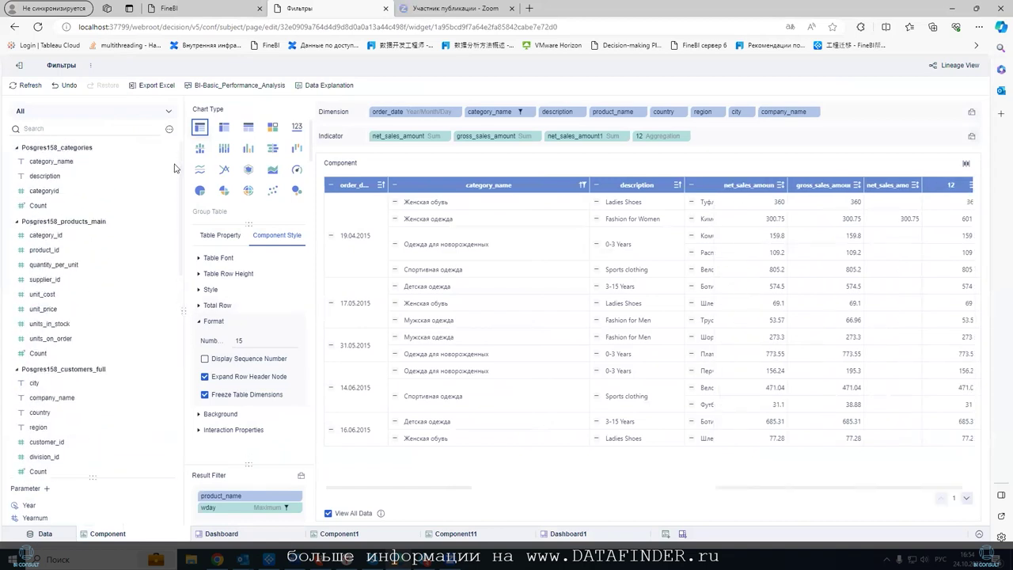
{"action": "scroll", "coordinate": [129, 222], "scroll_direction": "down", "scroll_amount": 6}
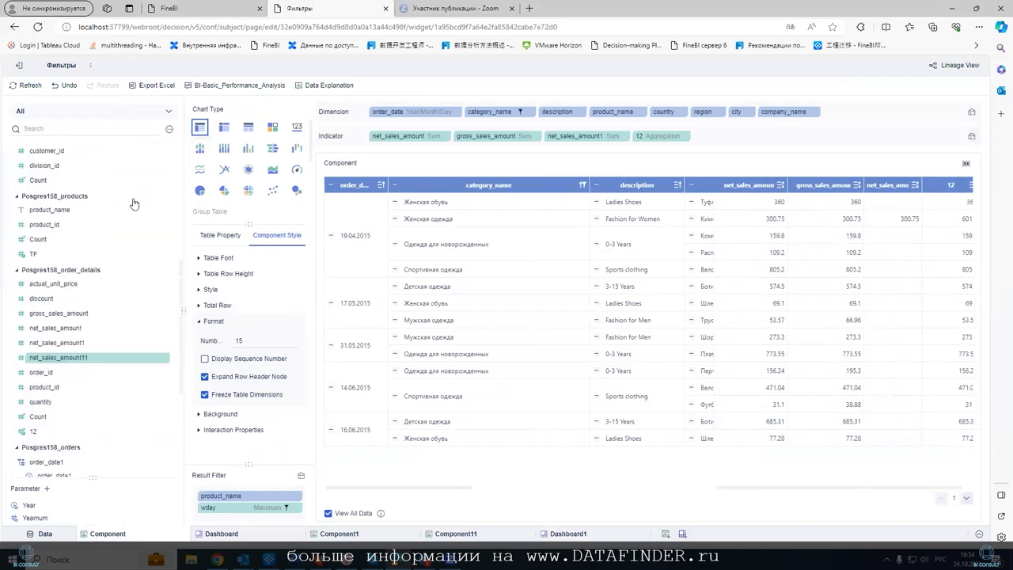
{"action": "scroll", "coordinate": [95, 301], "scroll_direction": "down", "scroll_amount": 4}
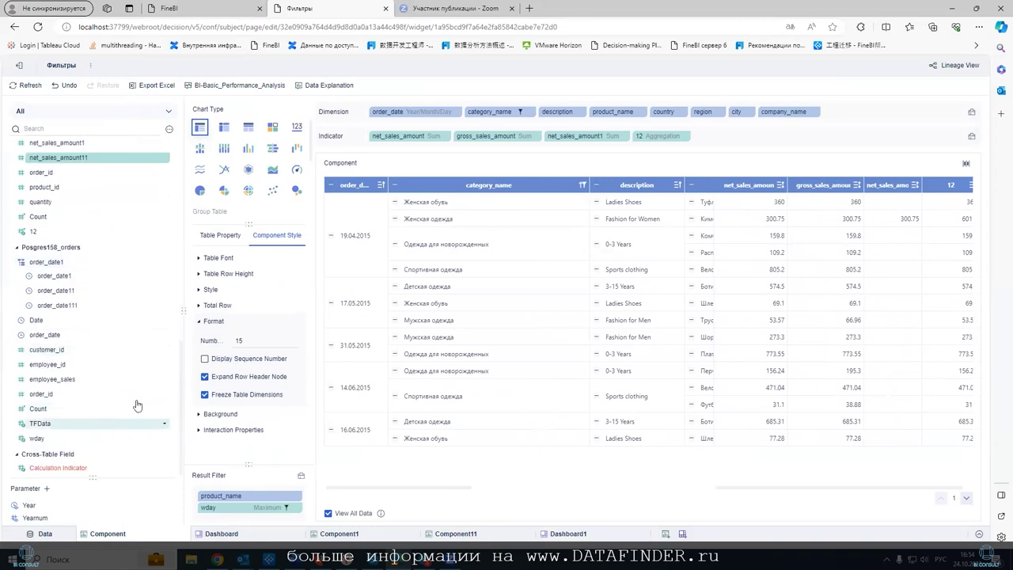
{"action": "scroll", "coordinate": [110, 333], "scroll_direction": "up", "scroll_amount": 2}
{"action": "scroll", "coordinate": [83, 277], "scroll_direction": "up", "scroll_amount": 5}
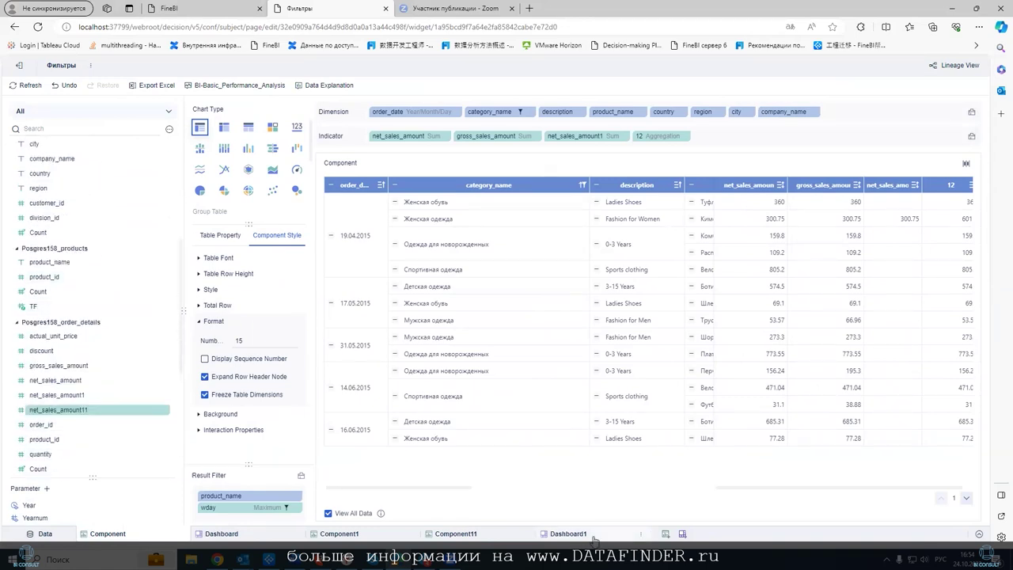
- On Dashboard1, add Род и Вит under Скандинавия, Дания, Копенгаген to the drop-down tree selection and apply it
{"action": "left_click", "coordinate": [568, 533]}
{"action": "left_click", "coordinate": [262, 139]}
{"action": "left_click", "coordinate": [262, 139]}
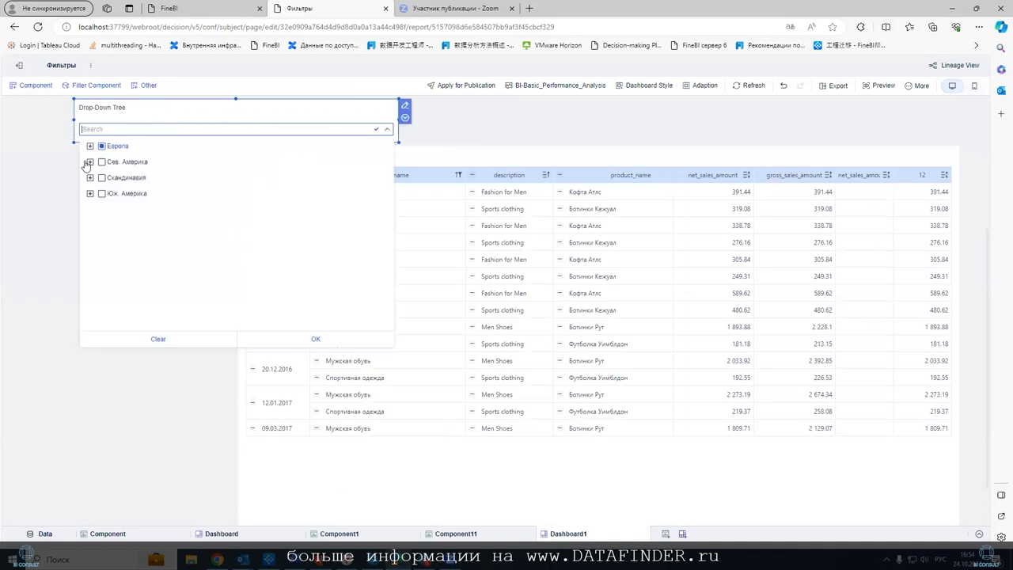
{"action": "left_click", "coordinate": [89, 177]}
{"action": "left_click", "coordinate": [103, 193]}
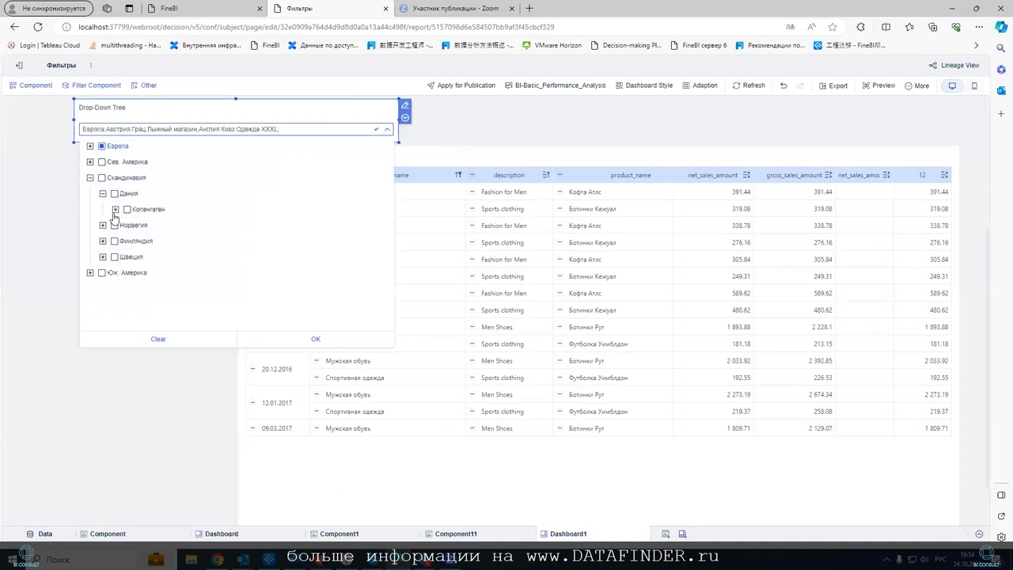
{"action": "left_click", "coordinate": [116, 209]}
{"action": "left_click", "coordinate": [139, 225]}
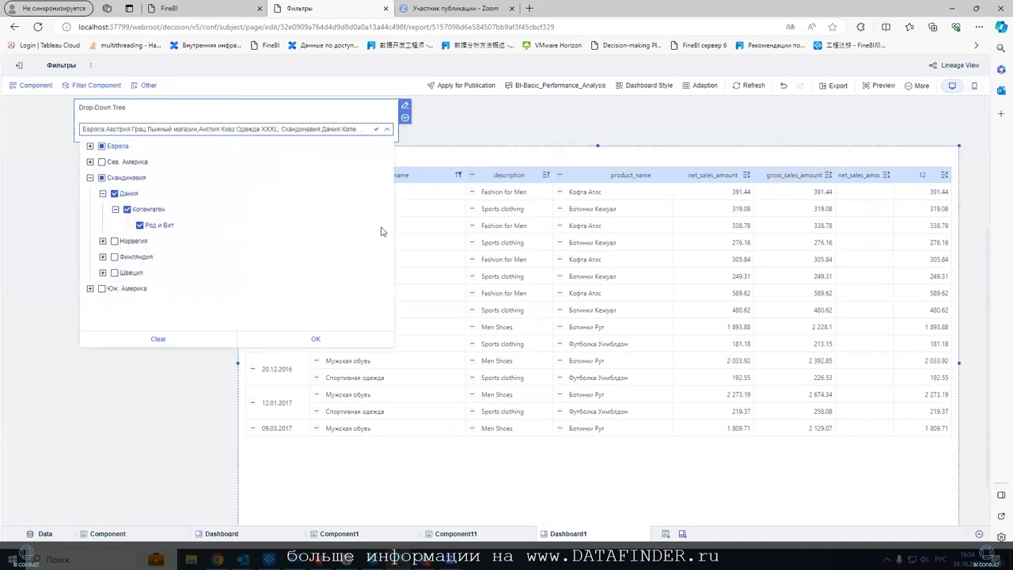
{"action": "left_click", "coordinate": [316, 341]}
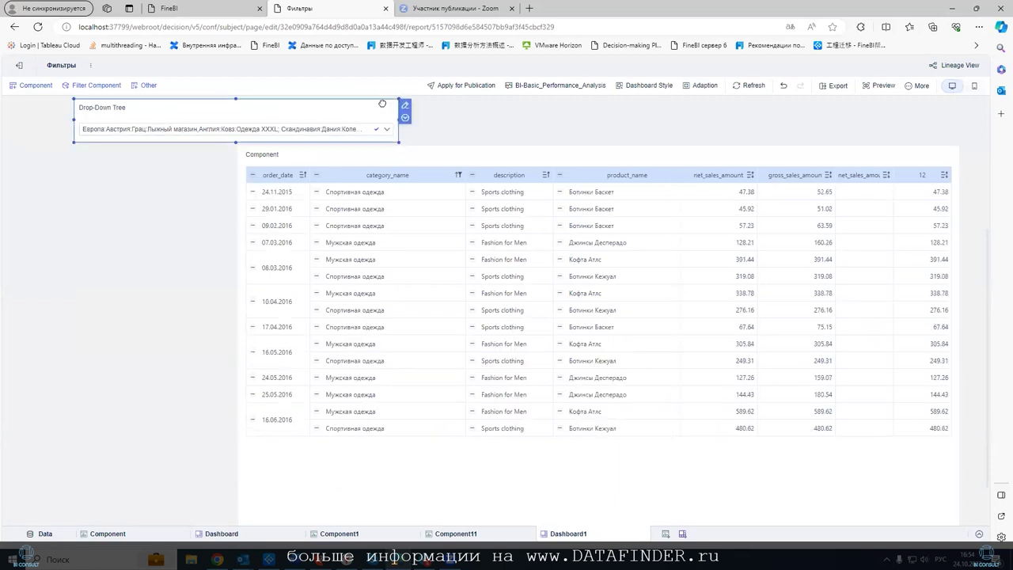
- Change the tree filter's show type to Tree Label, review its label values, and confirm
{"action": "left_click", "coordinate": [404, 107]}
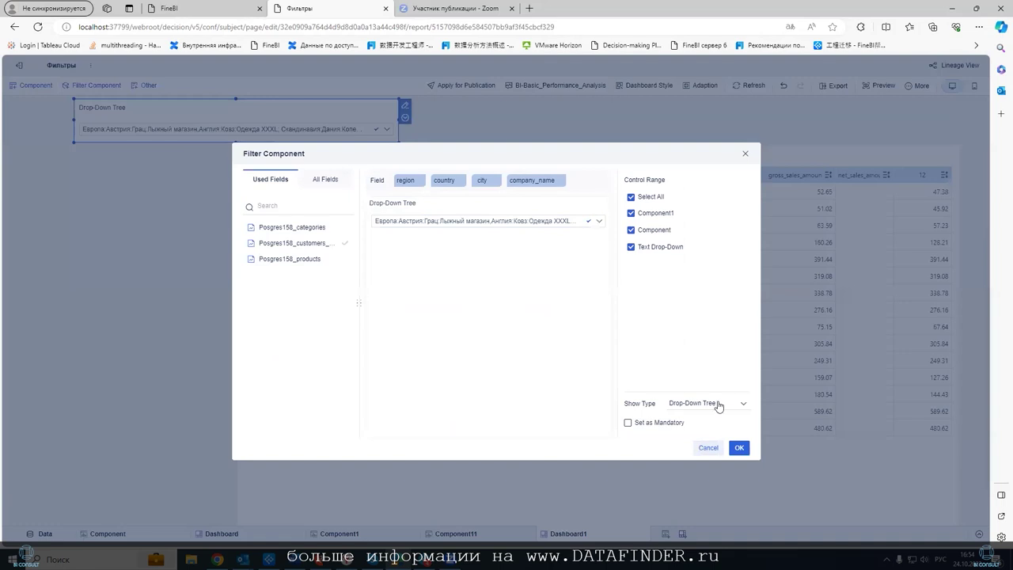
{"action": "left_click", "coordinate": [716, 403]}
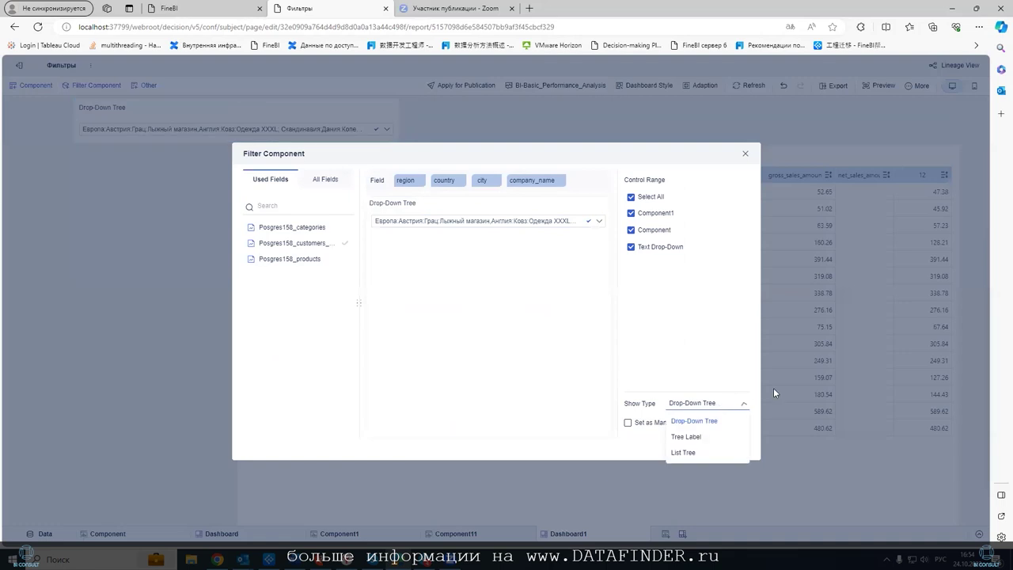
{"action": "left_click", "coordinate": [704, 440]}
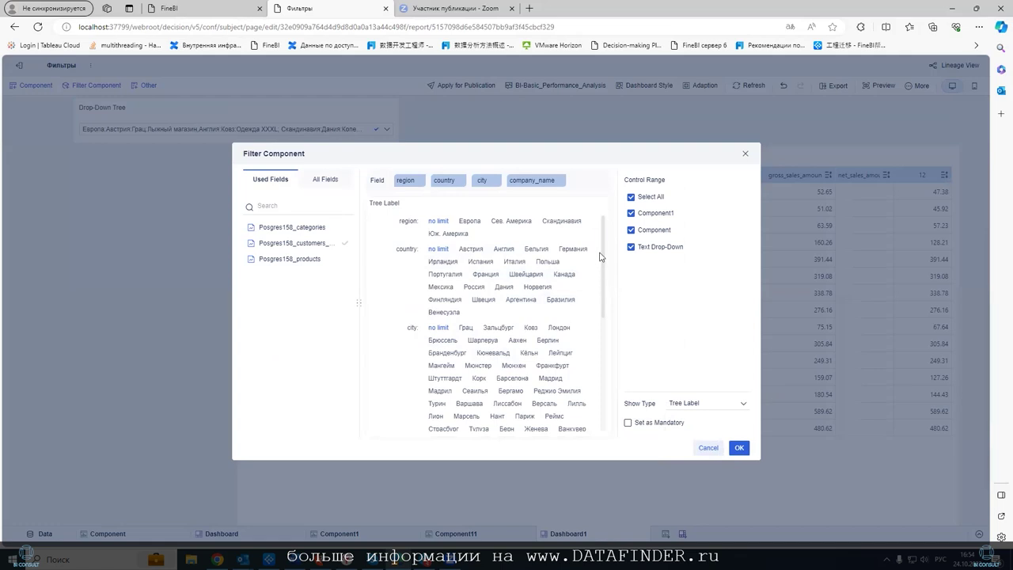
{"action": "scroll", "coordinate": [601, 259], "scroll_direction": "down", "scroll_amount": 5}
{"action": "scroll", "coordinate": [604, 263], "scroll_direction": "up", "scroll_amount": 2}
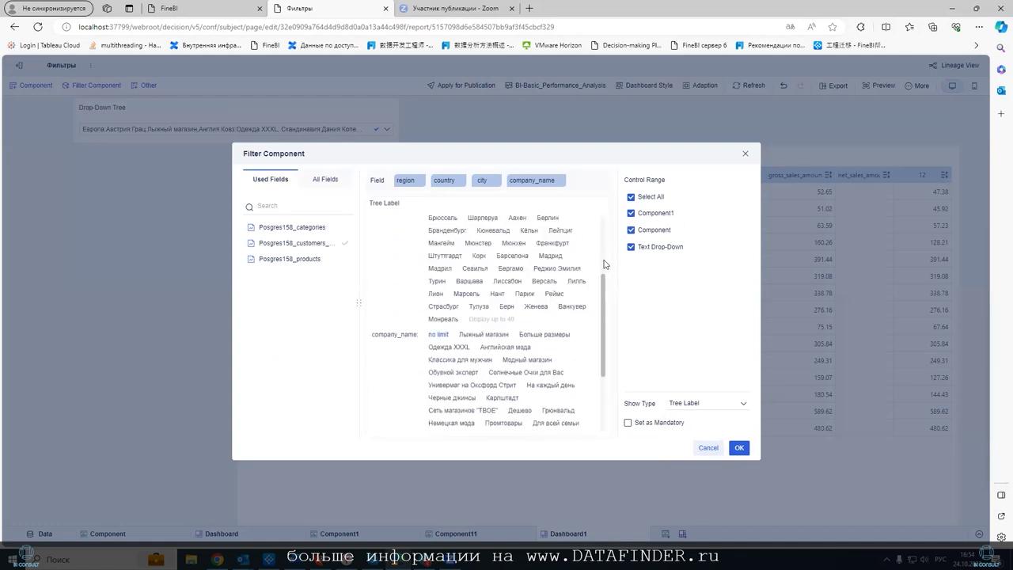
{"action": "scroll", "coordinate": [604, 263], "scroll_direction": "up", "scroll_amount": 3}
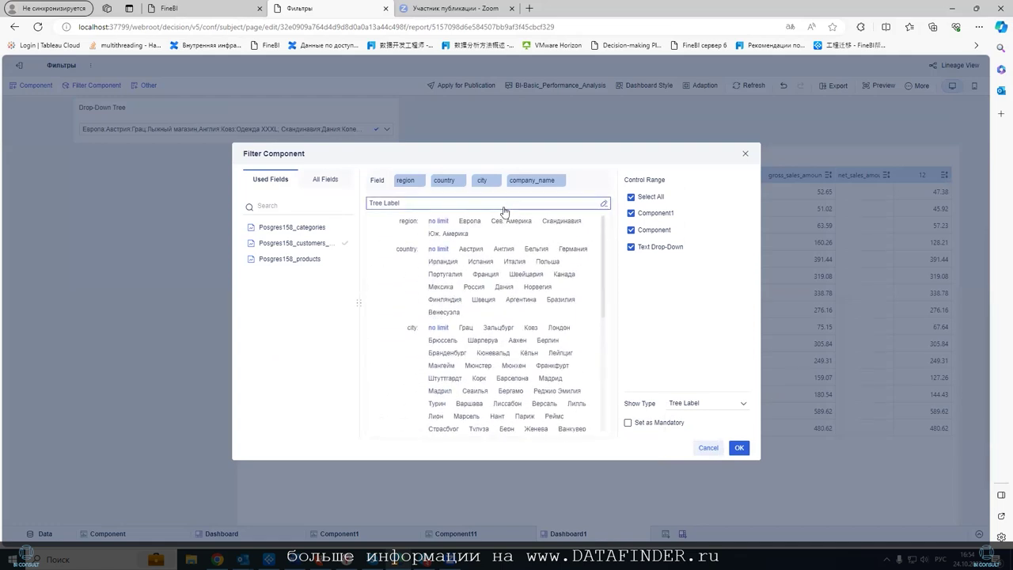
{"action": "left_click", "coordinate": [739, 448]}
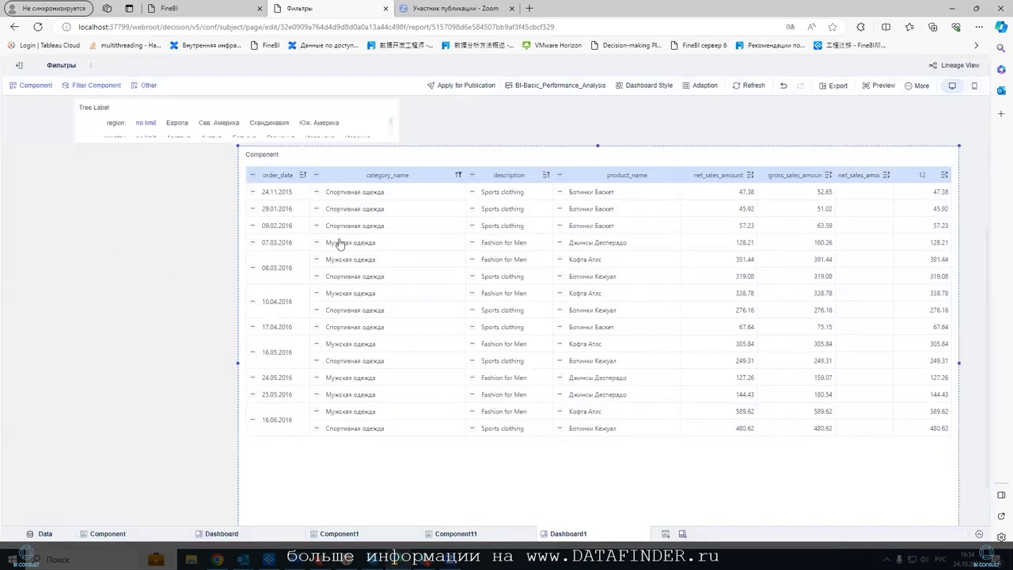
- Move the Tree Label filter under the Date Panel and resize it into a tall column beside the table
{"action": "left_click", "coordinate": [171, 106]}
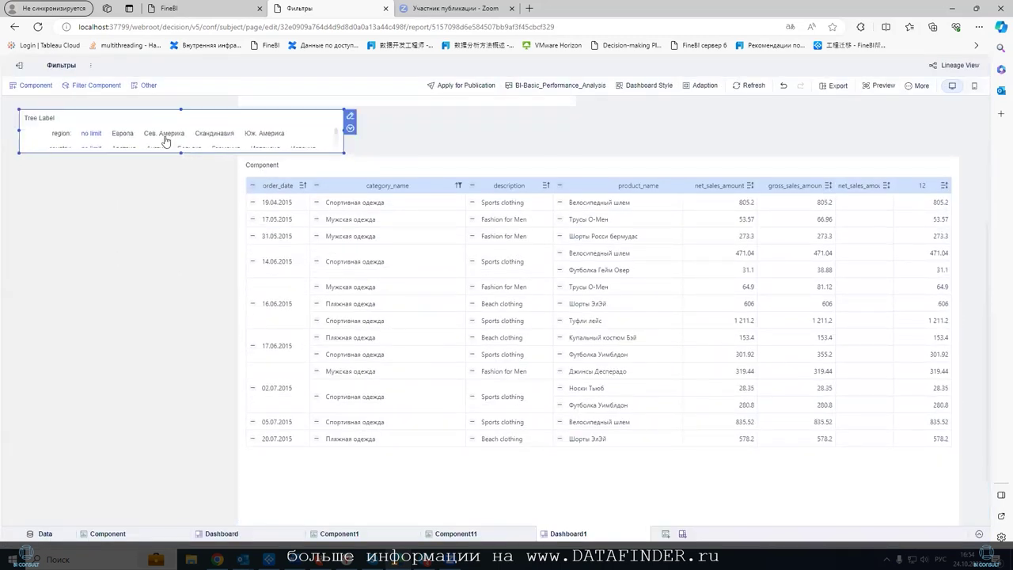
{"action": "left_click_drag", "start_coordinate": [343, 154], "coordinate": [227, 513]}
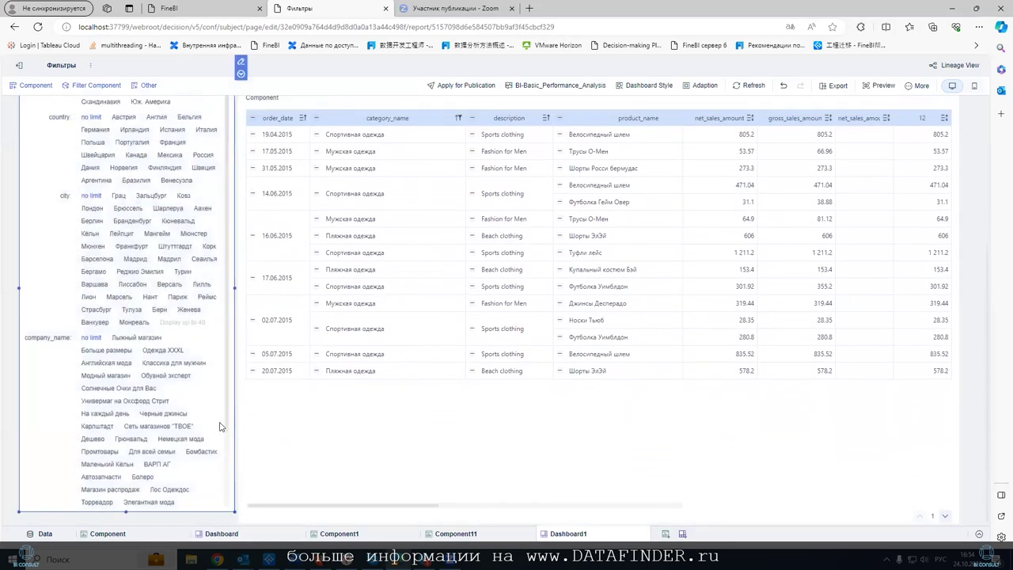
{"action": "left_click", "coordinate": [234, 289]}
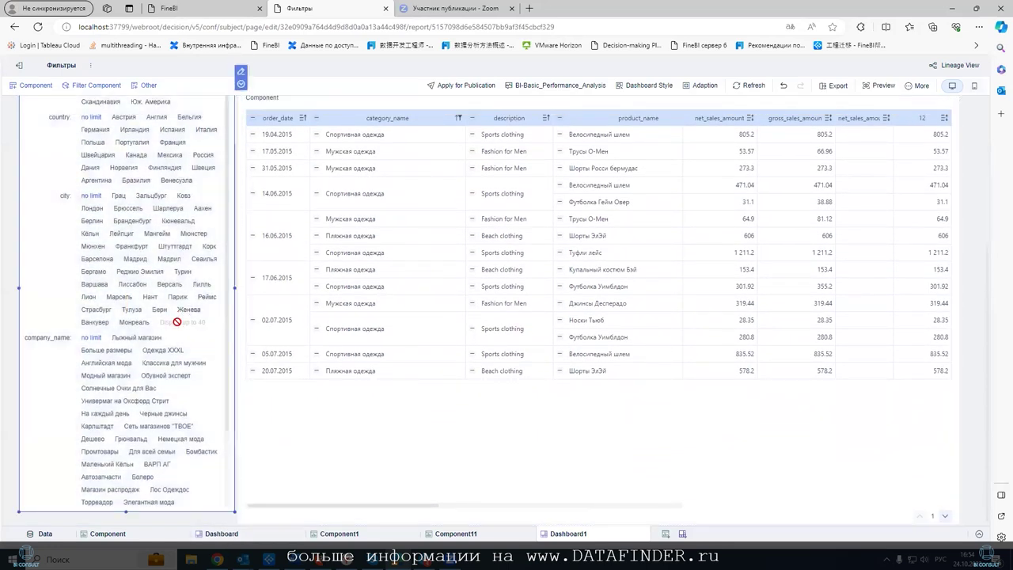
- Filter the dashboard by the cities Париж, Кюневальд and Реджио Эмилия in the Tree Label component
{"action": "left_click", "coordinate": [176, 297]}
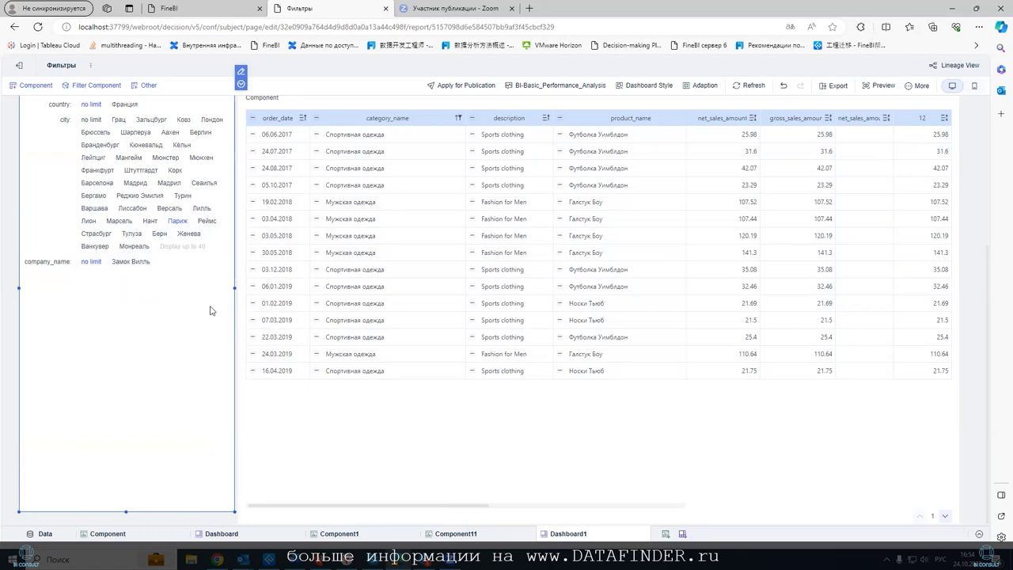
{"action": "scroll", "coordinate": [138, 218], "scroll_direction": "up", "scroll_amount": 3}
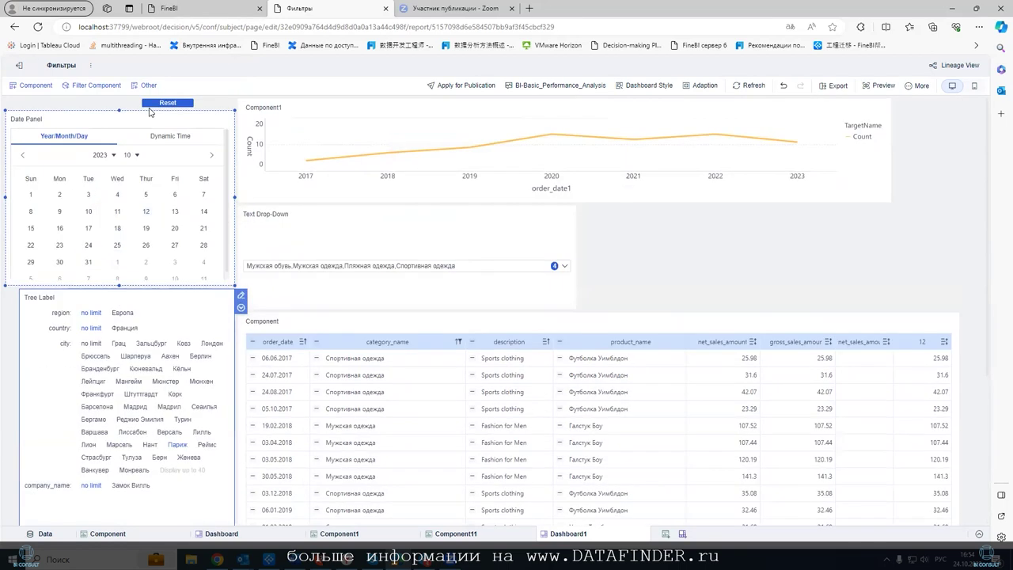
{"action": "left_click", "coordinate": [136, 369]}
{"action": "left_click", "coordinate": [131, 420]}
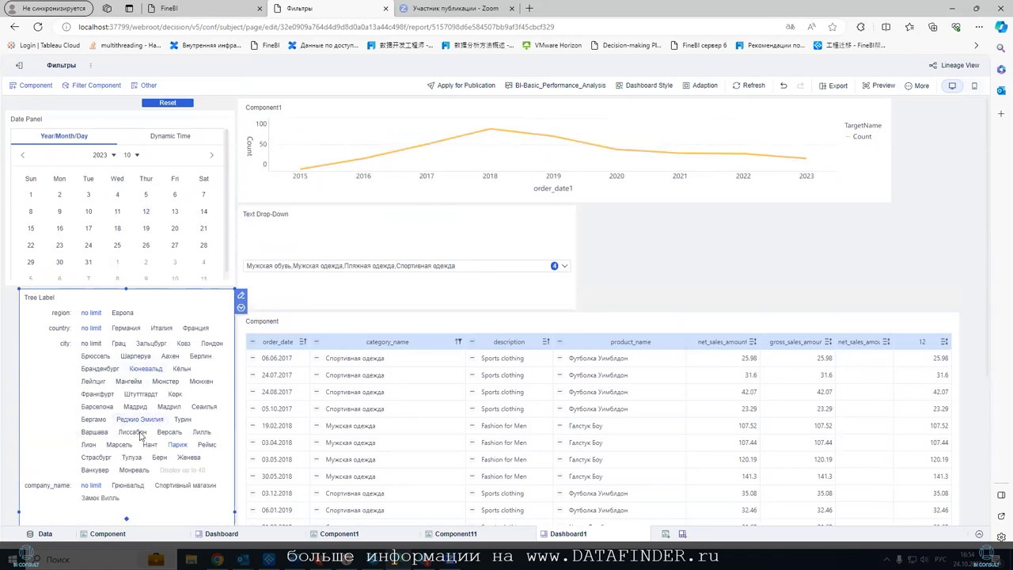
{"action": "scroll", "coordinate": [134, 399], "scroll_direction": "down", "scroll_amount": 3}
{"action": "scroll", "coordinate": [112, 342], "scroll_direction": "up", "scroll_amount": 3}
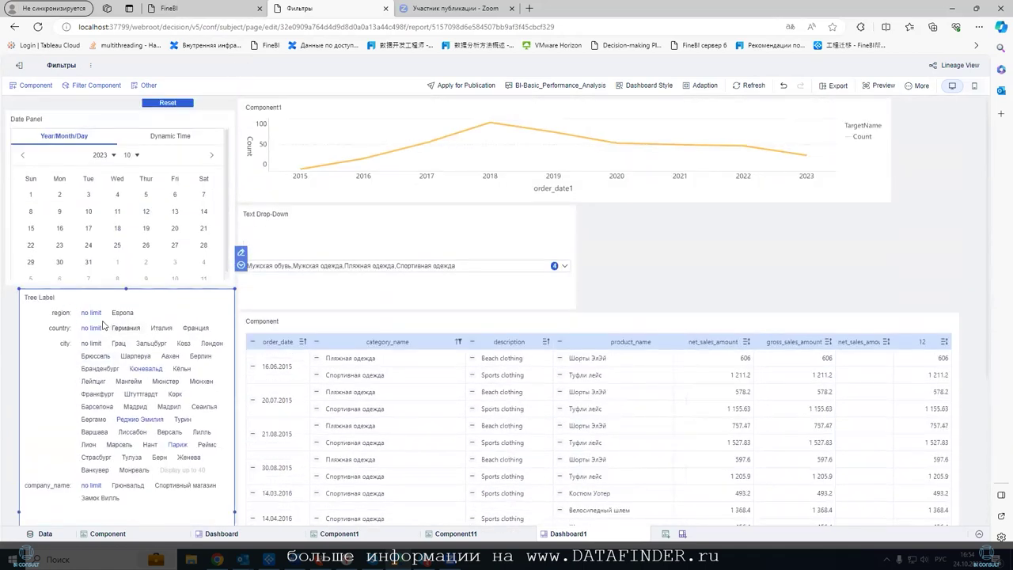
- Select Германия as the country in the Tree Label filter and review the filtered dashboard
{"action": "left_click", "coordinate": [132, 328]}
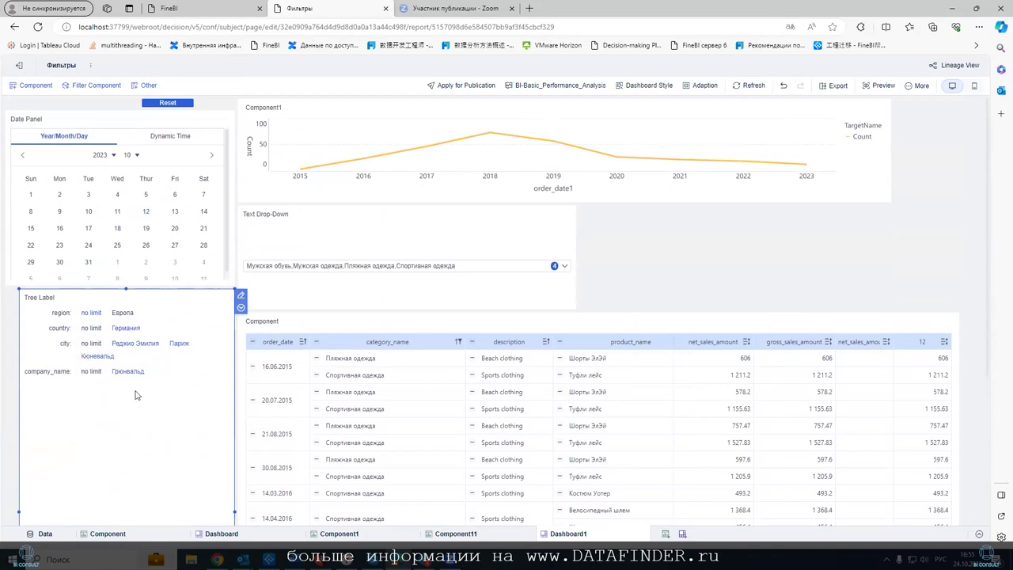
{"action": "scroll", "coordinate": [139, 400], "scroll_direction": "down", "scroll_amount": 5}
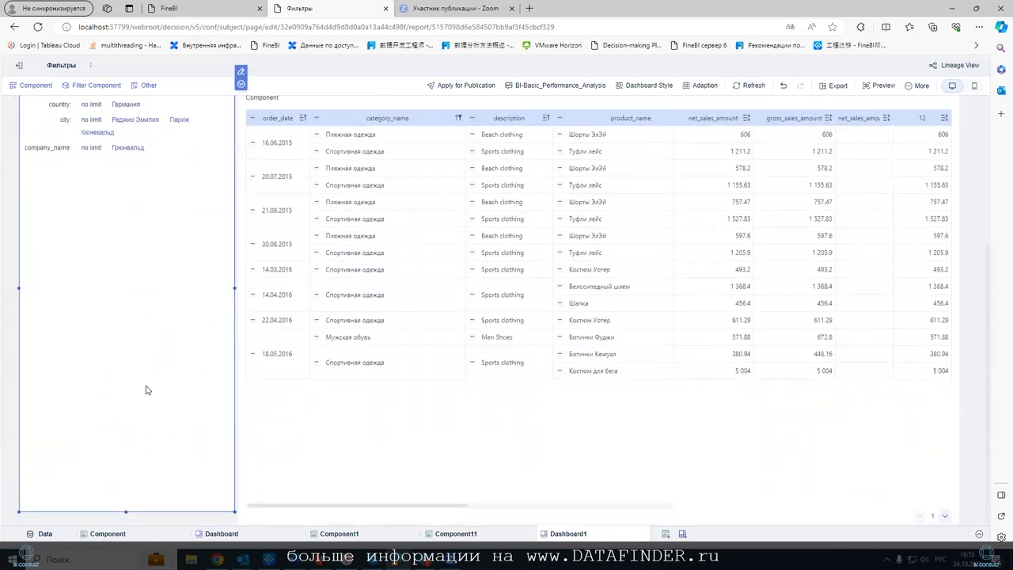
{"action": "scroll", "coordinate": [142, 297], "scroll_direction": "up", "scroll_amount": 5}
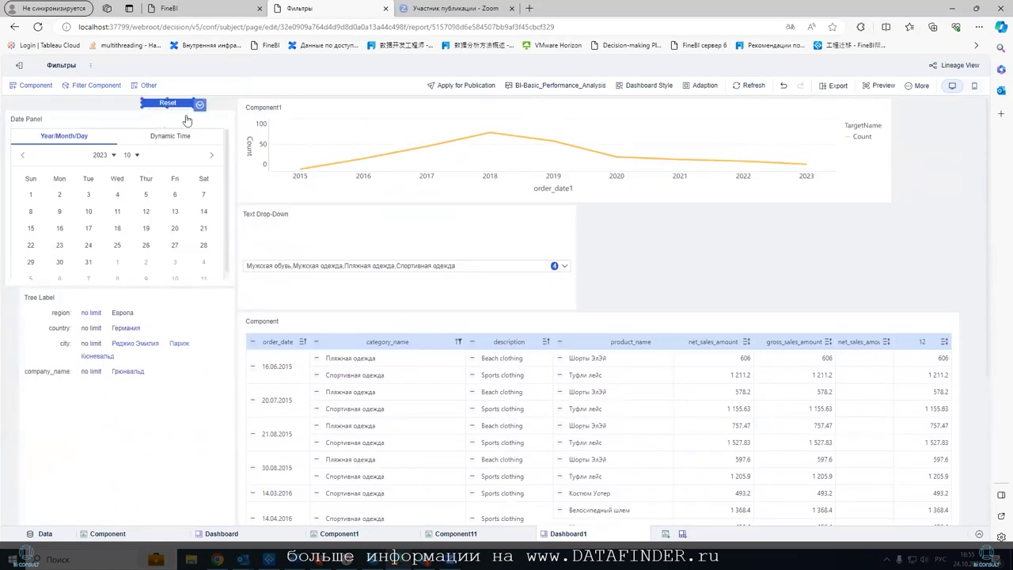
- Reset the dashboard filters and filter the Tree Label by countries Канада and Португалия, city Монреаль and company Давенпорт
{"action": "left_click", "coordinate": [184, 106]}
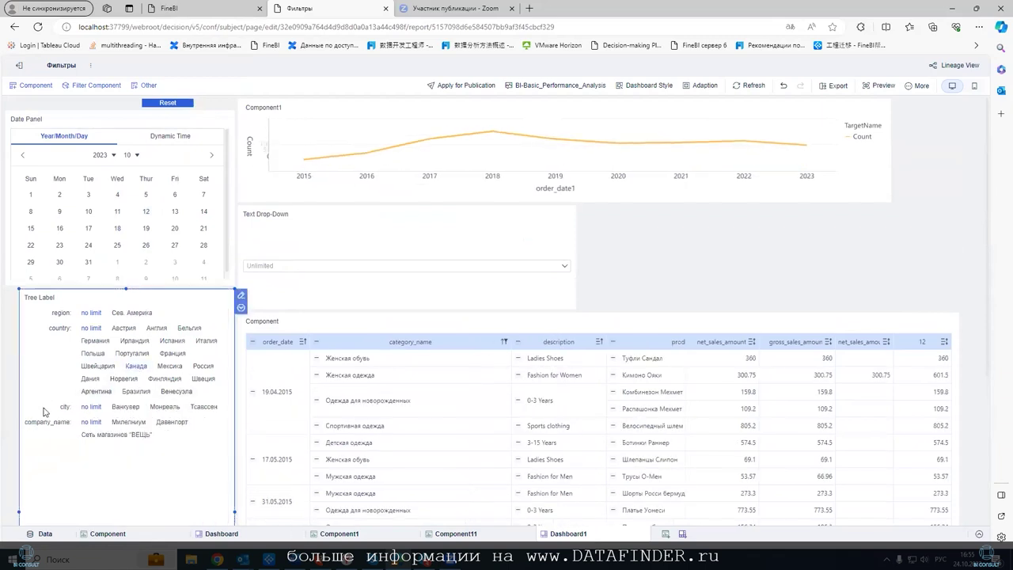
{"action": "left_click", "coordinate": [132, 353]}
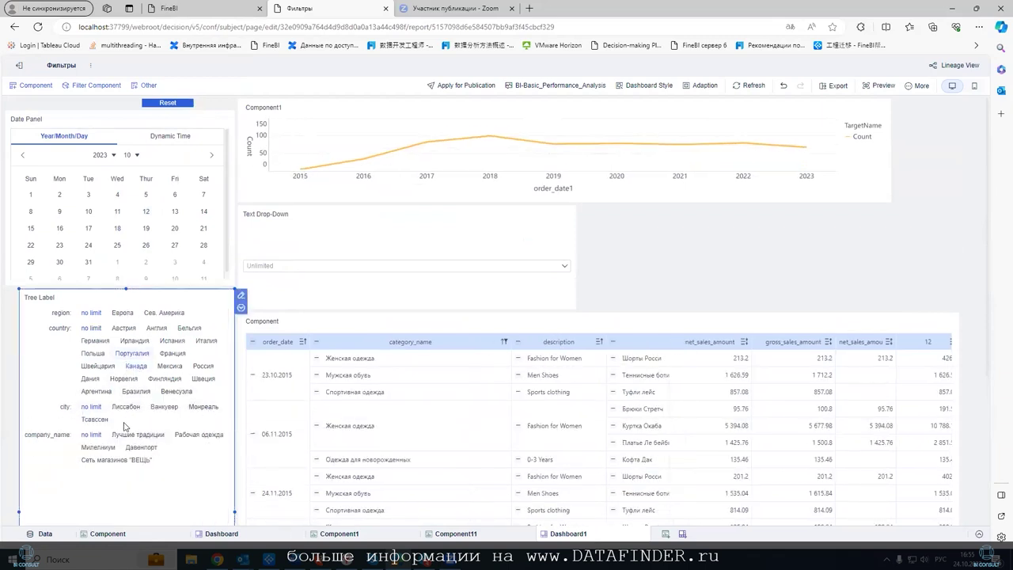
{"action": "left_click", "coordinate": [199, 407]}
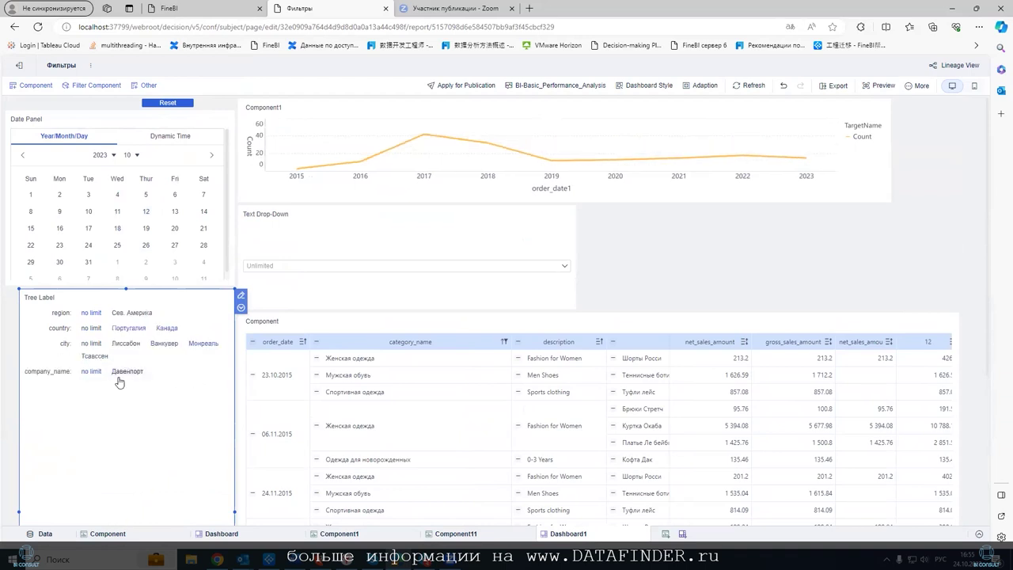
{"action": "left_click", "coordinate": [119, 380]}
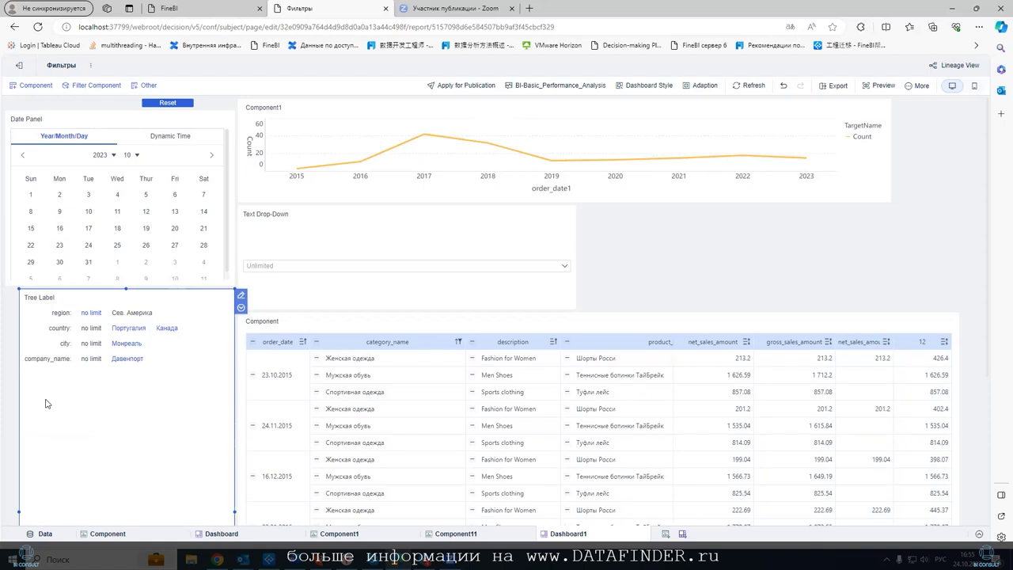
- View the filter criteria applied to the table component and close the criteria view
{"action": "left_click", "coordinate": [296, 365]}
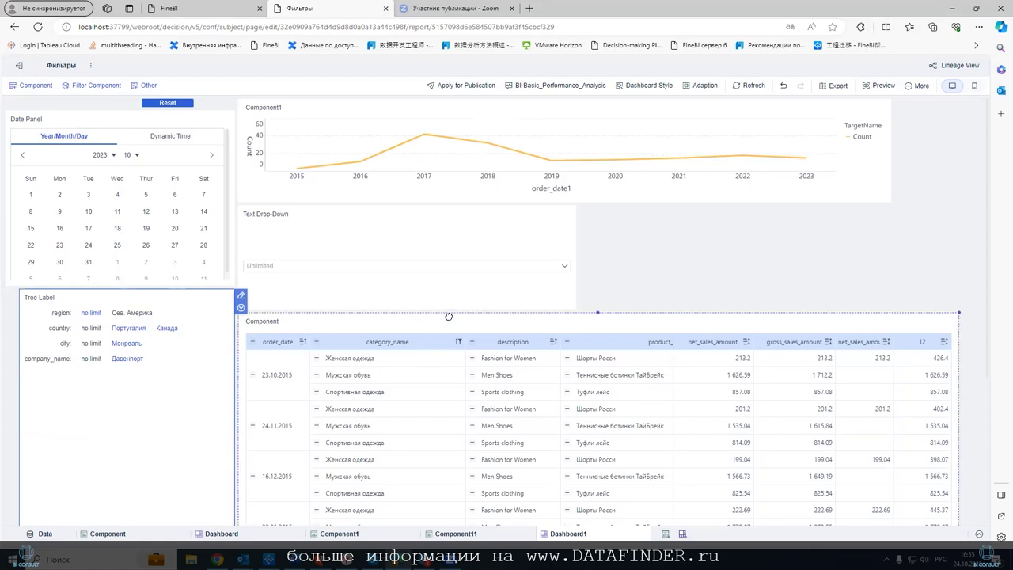
{"action": "left_click", "coordinate": [965, 359]}
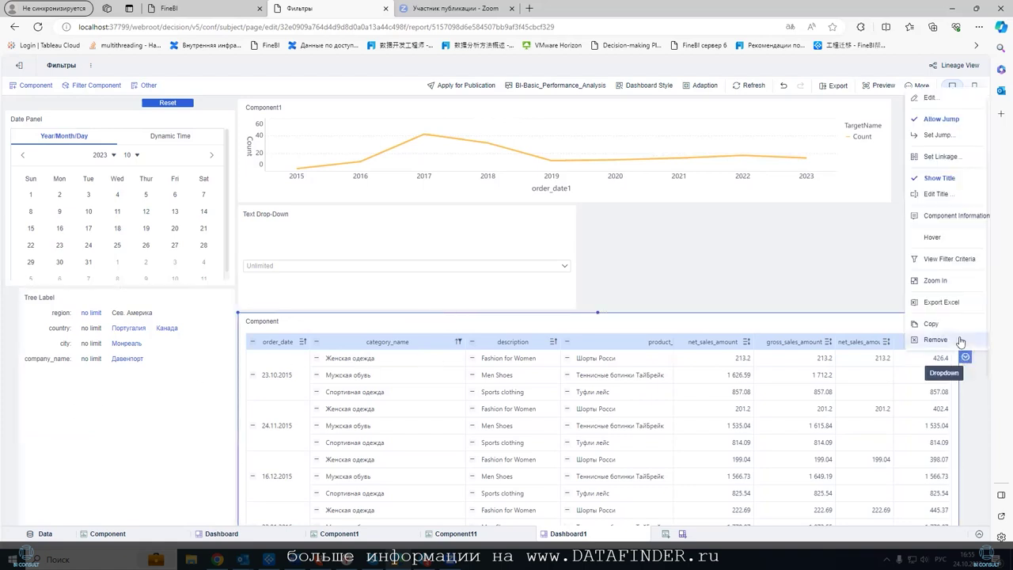
{"action": "left_click", "coordinate": [919, 262]}
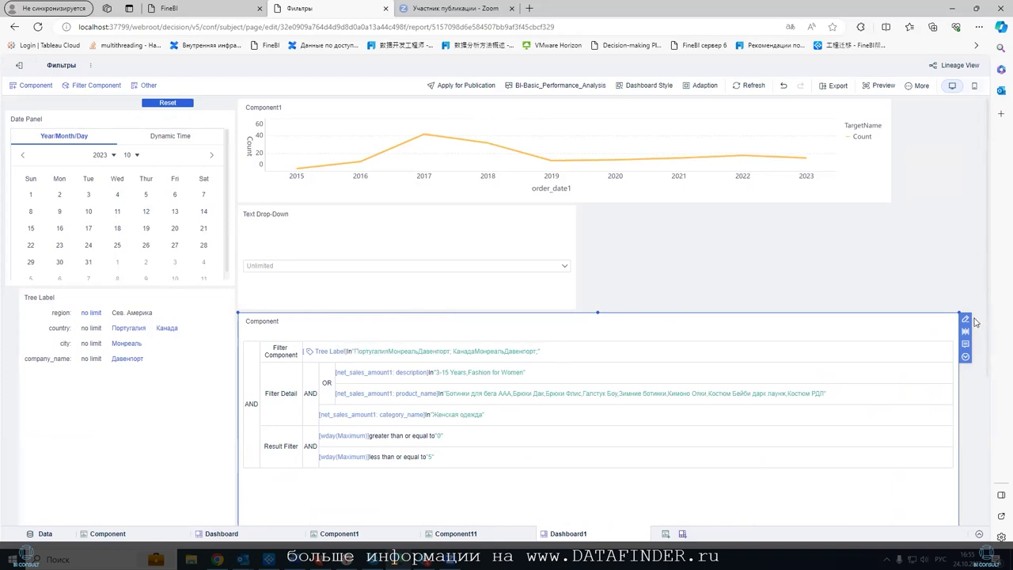
{"action": "left_click", "coordinate": [965, 357]}
{"action": "left_click", "coordinate": [927, 342]}
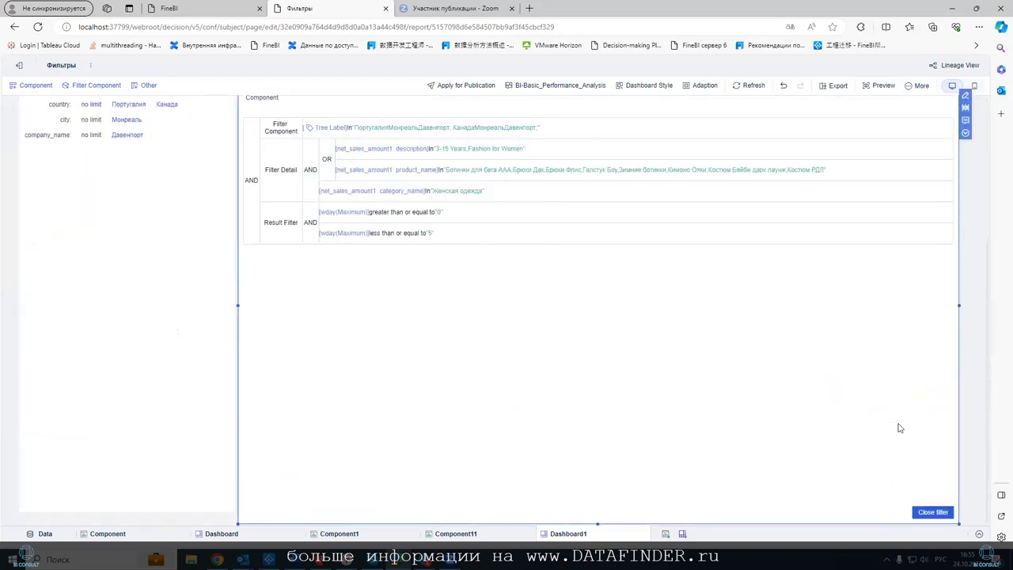
{"action": "left_click", "coordinate": [933, 512]}
- Change the Tree Label filter's show type to List Tree after previewing Drop-Down Tree, and confirm the settings
{"action": "left_click", "coordinate": [190, 274]}
{"action": "left_click", "coordinate": [246, 270]}
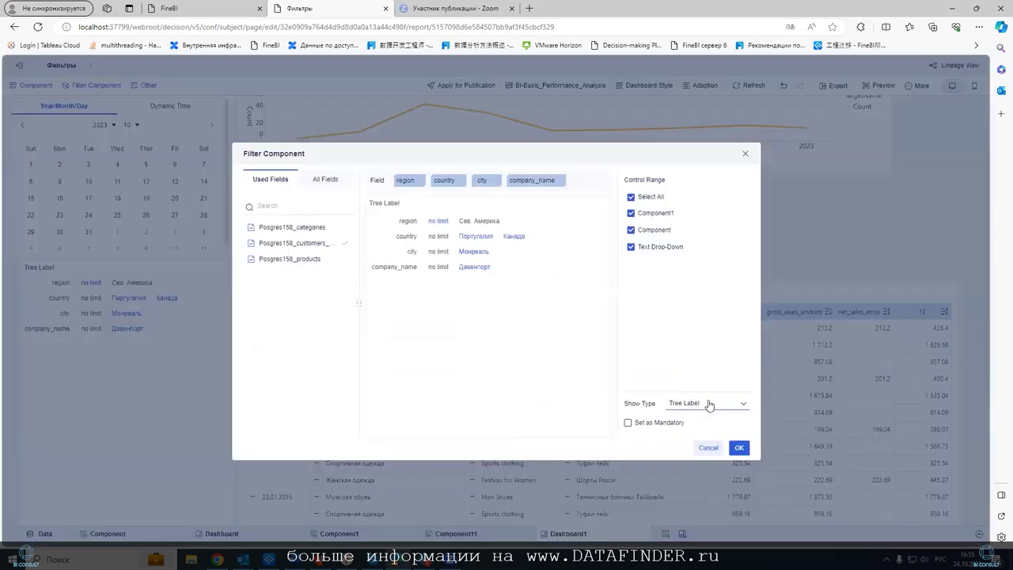
{"action": "left_click", "coordinate": [709, 404]}
{"action": "left_click", "coordinate": [708, 459]}
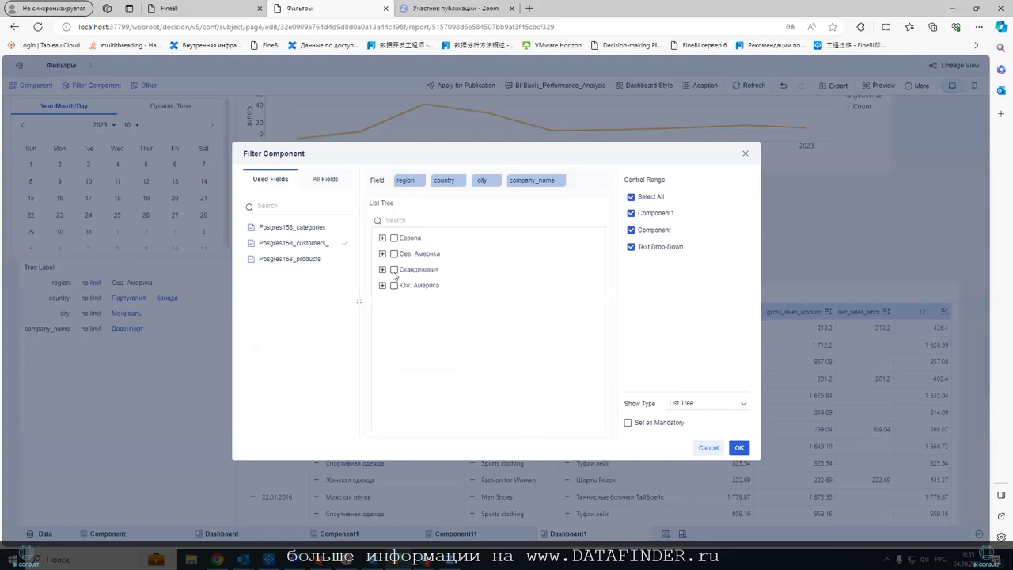
{"action": "left_click", "coordinate": [704, 405]}
{"action": "left_click", "coordinate": [706, 420]}
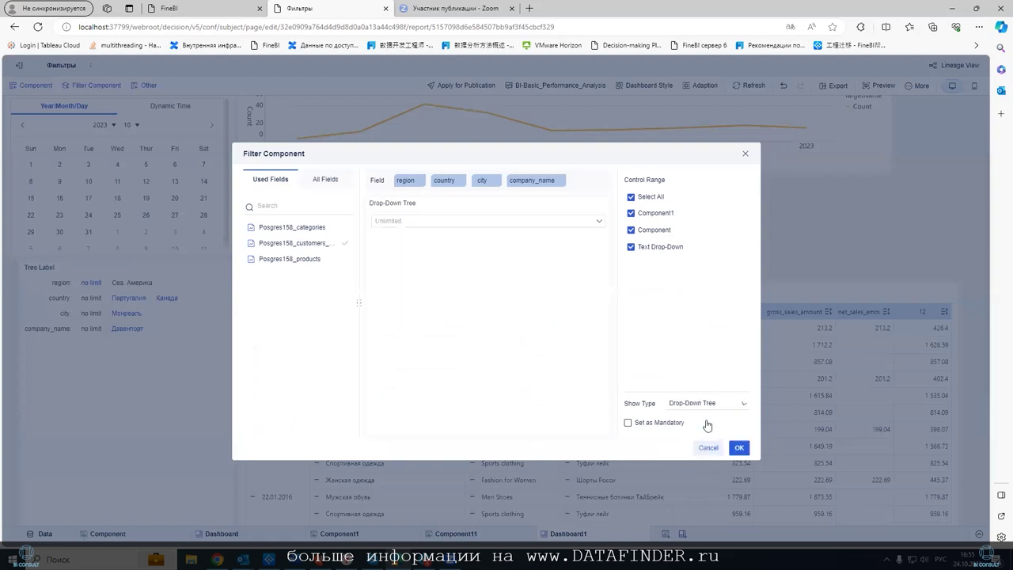
{"action": "left_click", "coordinate": [703, 407]}
{"action": "left_click", "coordinate": [689, 452]}
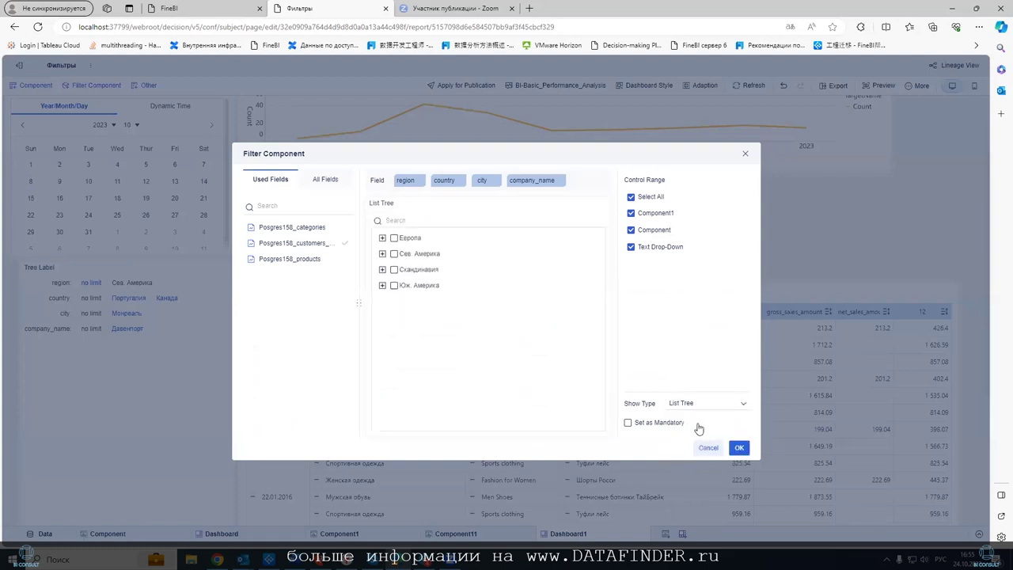
{"action": "left_click", "coordinate": [382, 316]}
{"action": "left_click", "coordinate": [738, 448]}
- Expand Европа and Германия in the List Tree filter to examine their countries and cities
{"action": "left_click", "coordinate": [52, 310]}
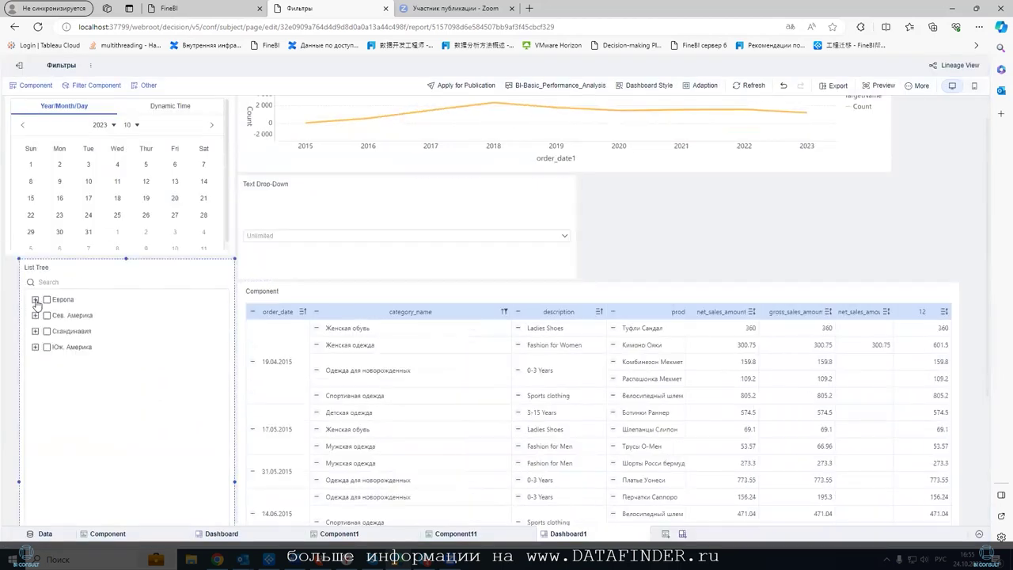
{"action": "left_click", "coordinate": [35, 299]}
{"action": "scroll", "coordinate": [47, 315], "scroll_direction": "down", "scroll_amount": 1}
{"action": "left_click", "coordinate": [47, 298]}
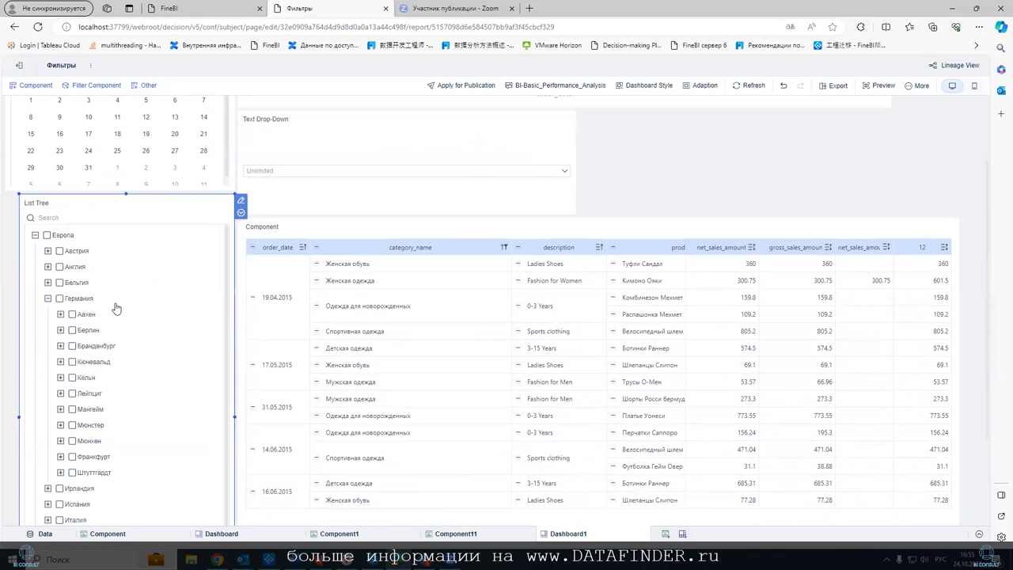
- Search the List Tree filter's values for "е" and for "с"
{"action": "left_click", "coordinate": [494, 212]}
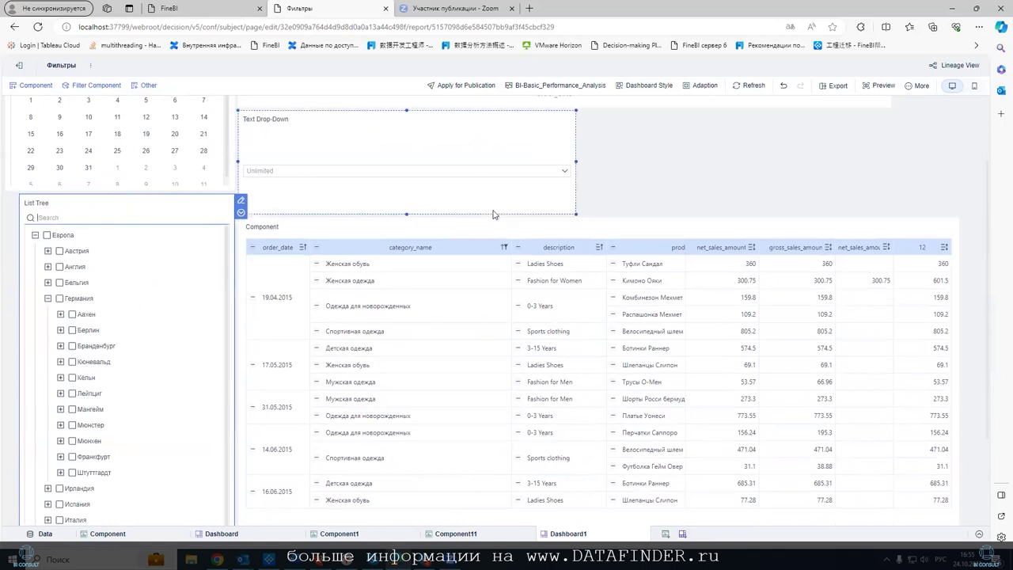
{"action": "type", "text": "е"}
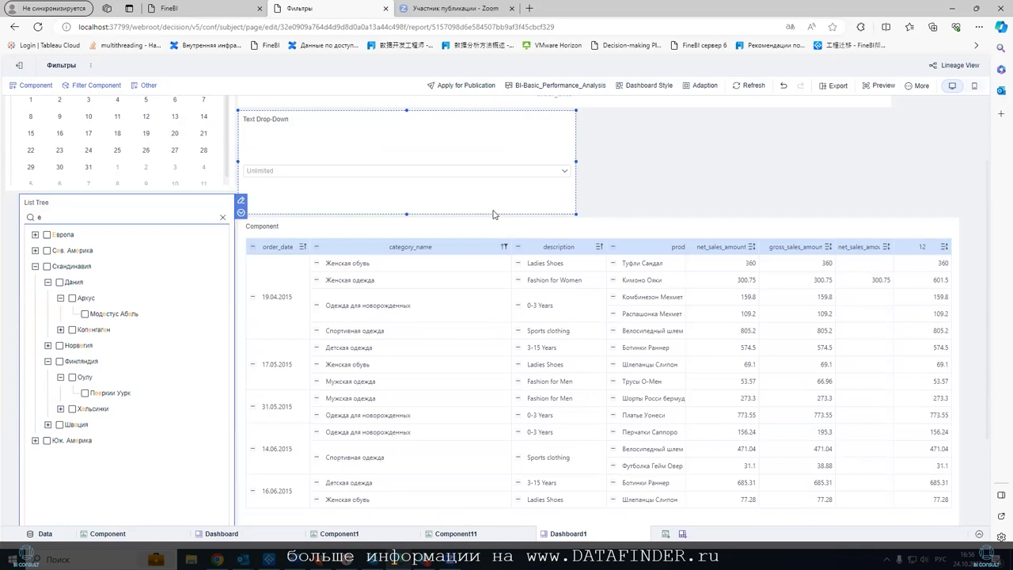
{"action": "key", "text": "BackSpace"}
{"action": "type", "text": "о"}
{"action": "key", "text": "BackSpace"}
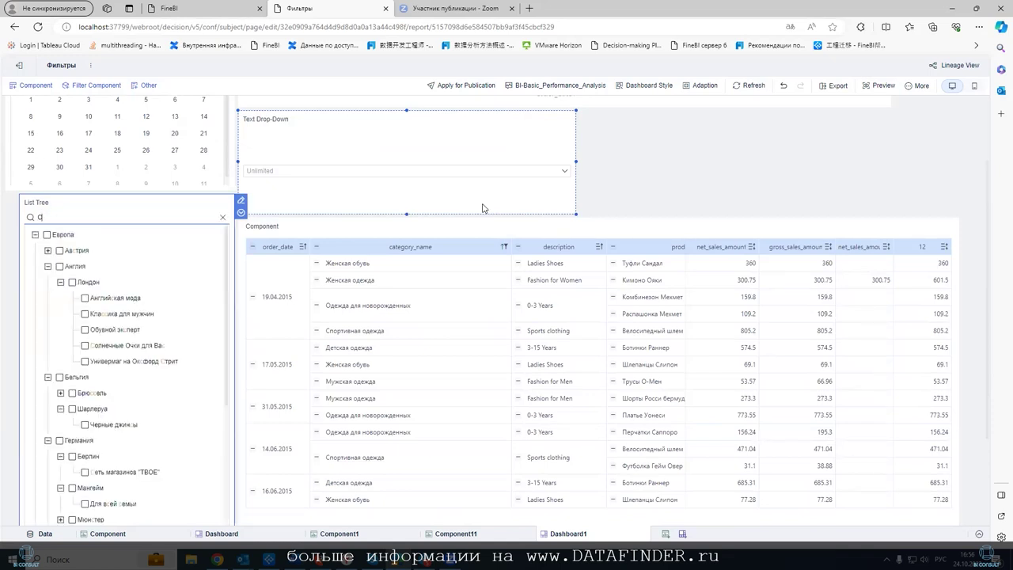
- Filter the dashboard by Английская мода in Лондон and Сеть магазинов "ТВОЕ" in Берлин, and look through the other matches
{"action": "left_click", "coordinate": [84, 297]}
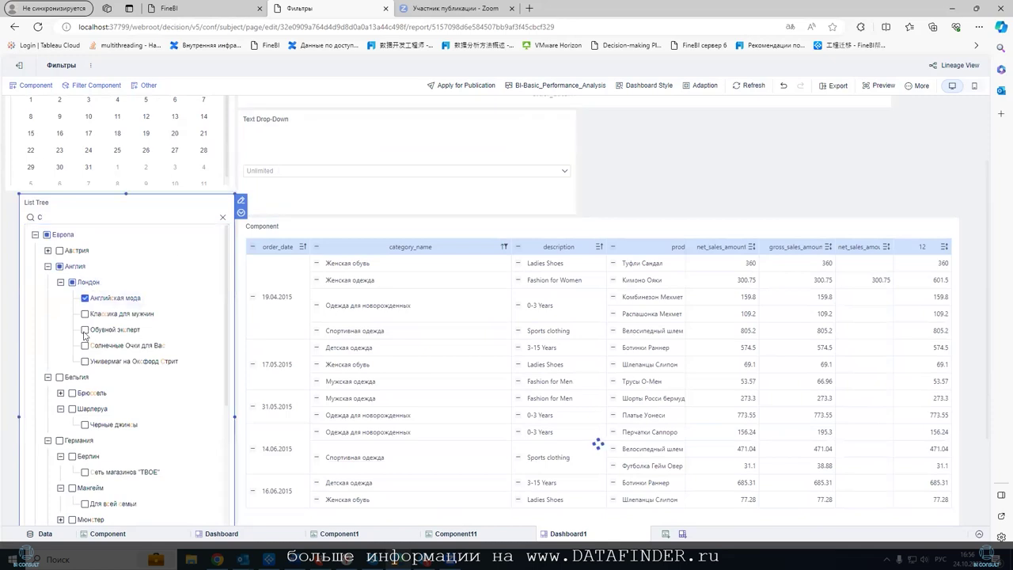
{"action": "left_click", "coordinate": [93, 473]}
{"action": "scroll", "coordinate": [162, 443], "scroll_direction": "down", "scroll_amount": 3}
{"action": "scroll", "coordinate": [163, 445], "scroll_direction": "down", "scroll_amount": 3}
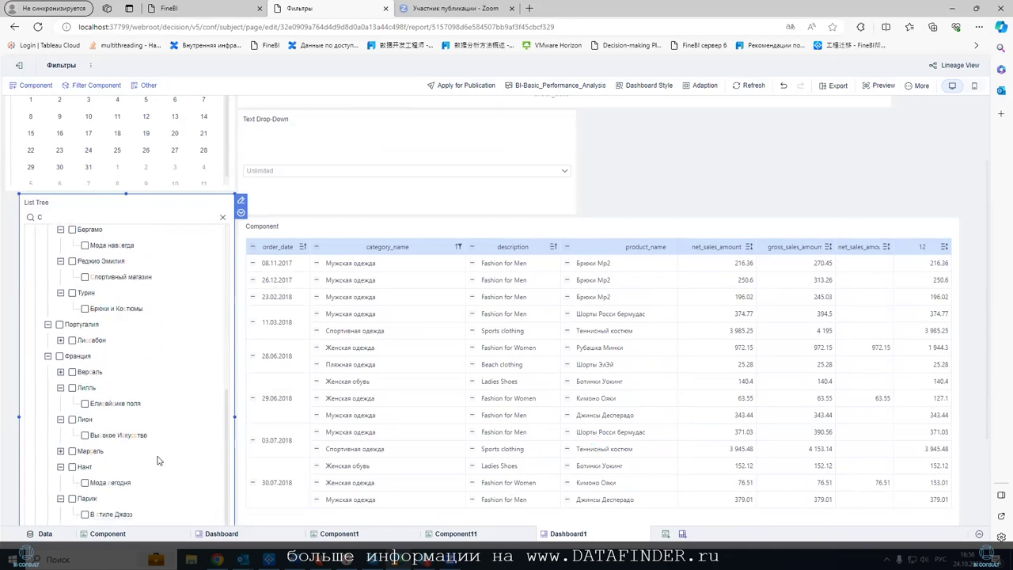
- Review the show types available for the List Tree filter, keep its settings, and remove the filter from the dashboard
{"action": "left_click", "coordinate": [241, 200]}
{"action": "left_click", "coordinate": [704, 403]}
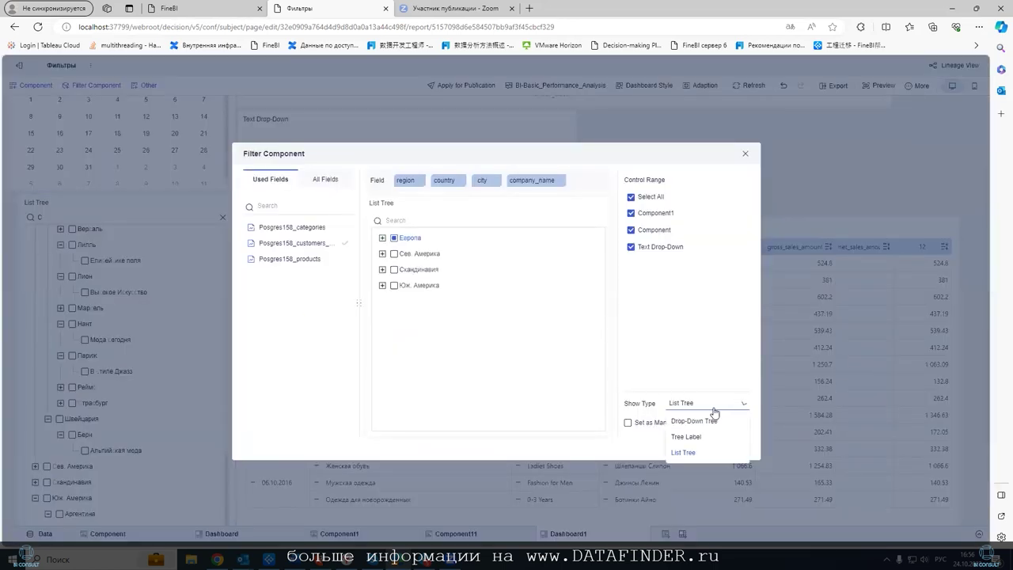
{"action": "left_click", "coordinate": [674, 338]}
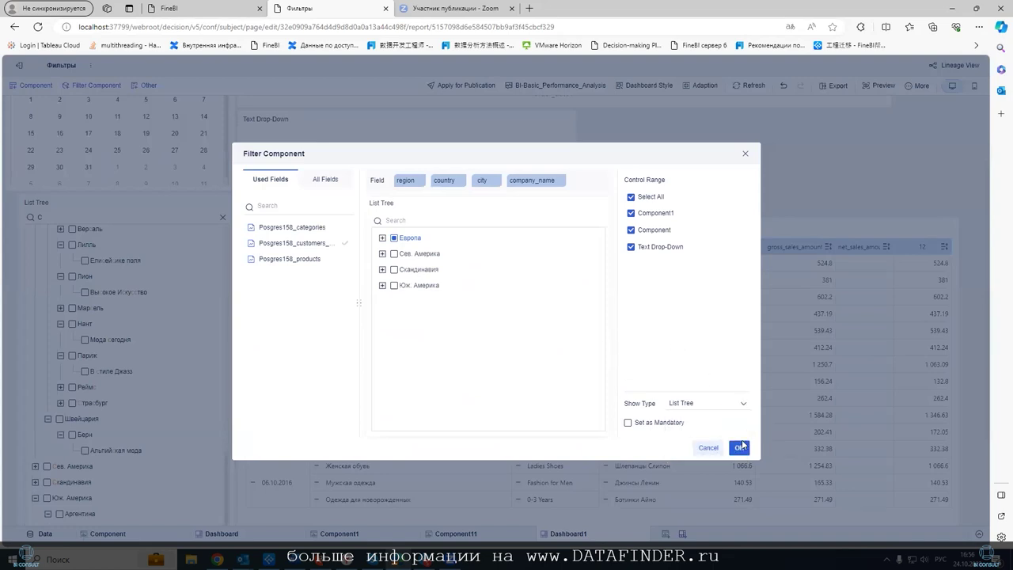
{"action": "left_click", "coordinate": [738, 447]}
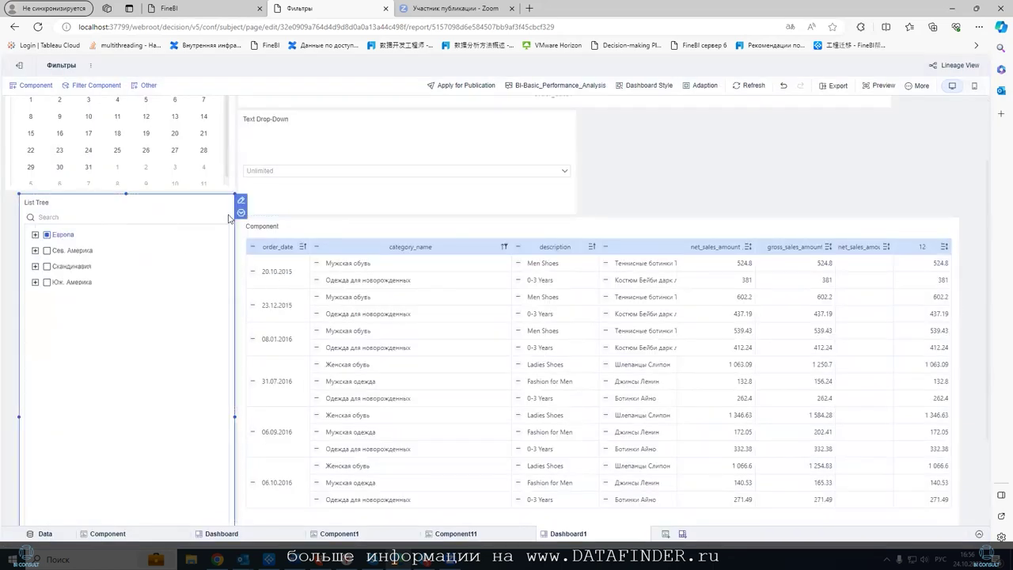
{"action": "left_click", "coordinate": [241, 212]}
{"action": "left_click", "coordinate": [262, 370]}
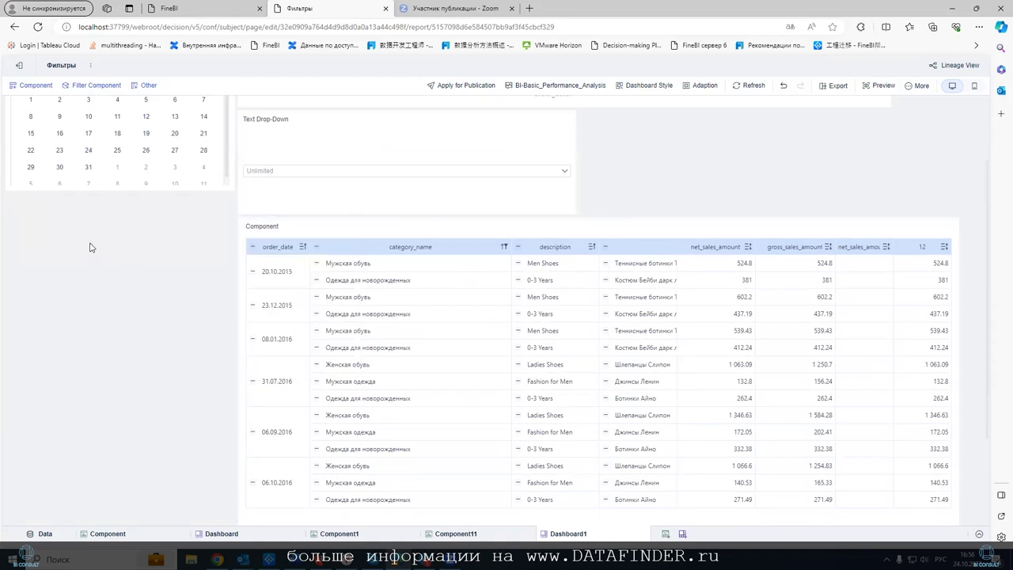
- Add a Numerical Drop-down filter component to the dashboard below the Date Panel
{"action": "scroll", "coordinate": [53, 292], "scroll_direction": "up", "scroll_amount": 3}
{"action": "left_click", "coordinate": [106, 85]}
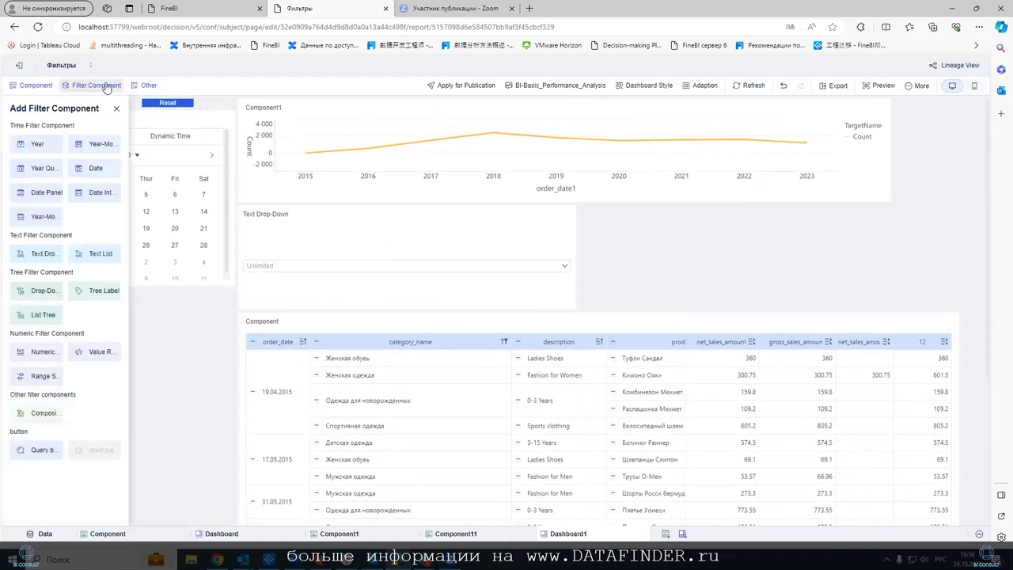
{"action": "left_click_drag", "start_coordinate": [38, 354], "coordinate": [231, 352]}
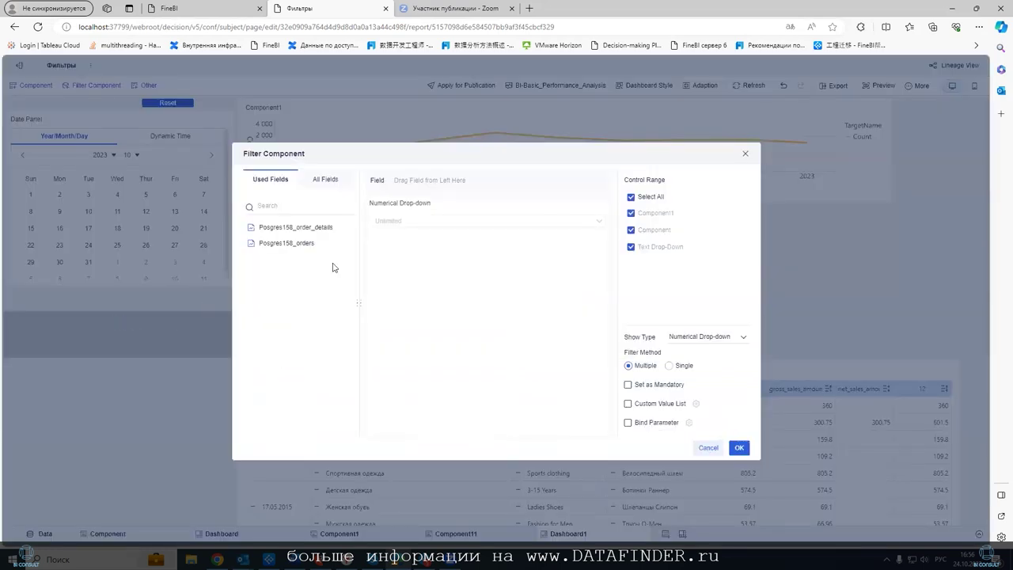
- Preview the new numeric filter with the Value Range and Range Slider show types
{"action": "left_click", "coordinate": [740, 337]}
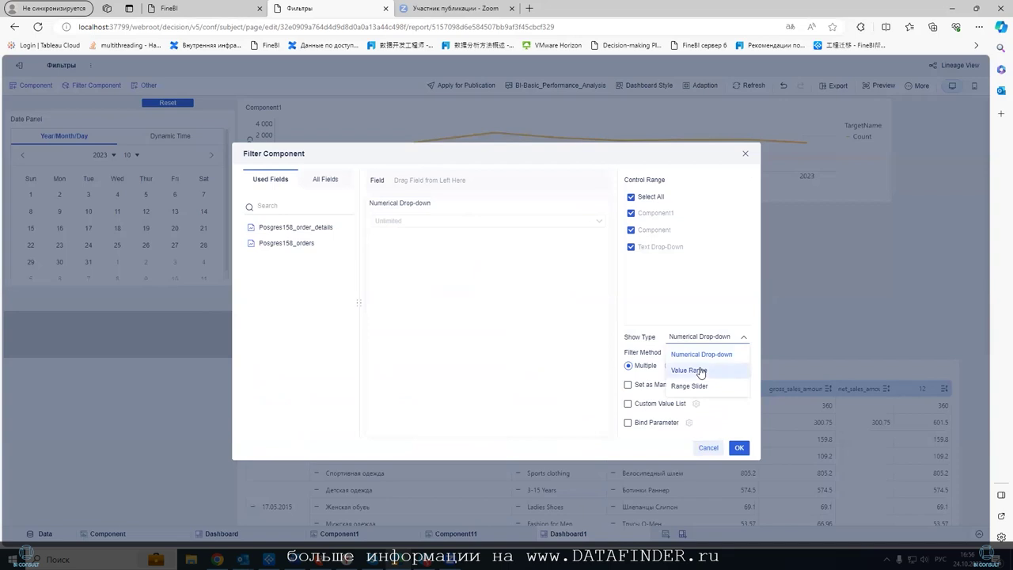
{"action": "left_click", "coordinate": [700, 370]}
{"action": "left_click", "coordinate": [736, 424]}
{"action": "left_click", "coordinate": [712, 471]}
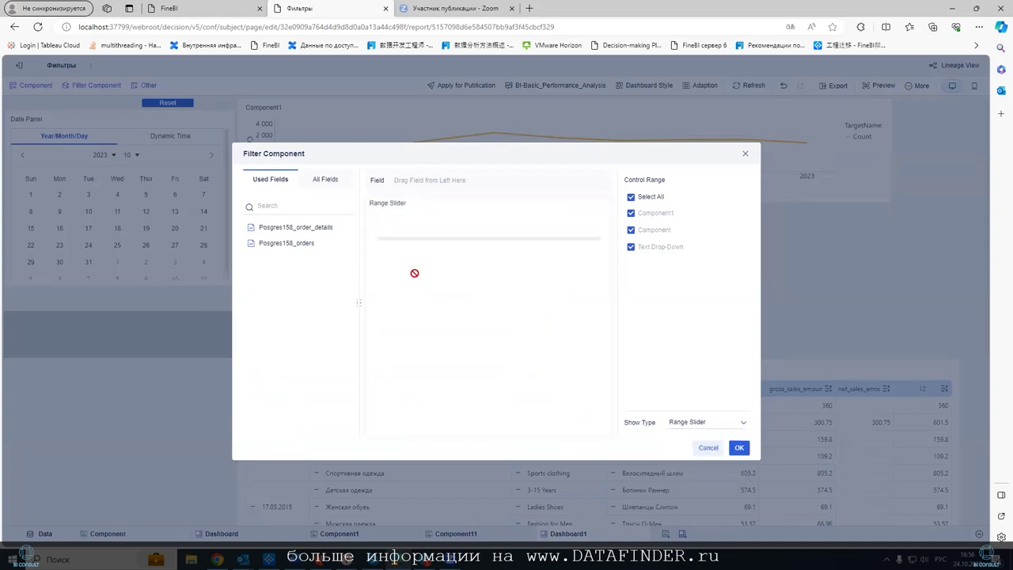
- Bind the numeric filter to the gross_sales_amount field of Posgres158_order_details
{"action": "left_click", "coordinate": [253, 227]}
{"action": "left_click_drag", "start_coordinate": [303, 246], "coordinate": [443, 182]}
{"action": "mouse_move", "coordinate": [375, 239]}
{"action": "left_mouse_down"}
{"action": "mouse_move", "coordinate": [412, 239]}
{"action": "mouse_move", "coordinate": [376, 239]}
{"action": "left_mouse_up"}
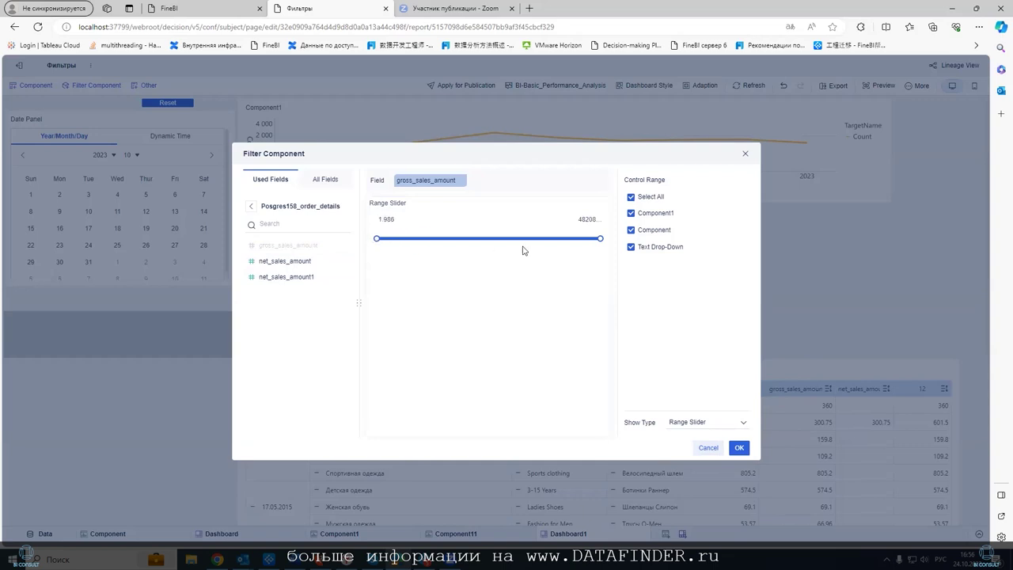
- Set the filter's show type to Numerical Drop-down and look through its selectable gross_sales_amount values
{"action": "left_click", "coordinate": [712, 423]}
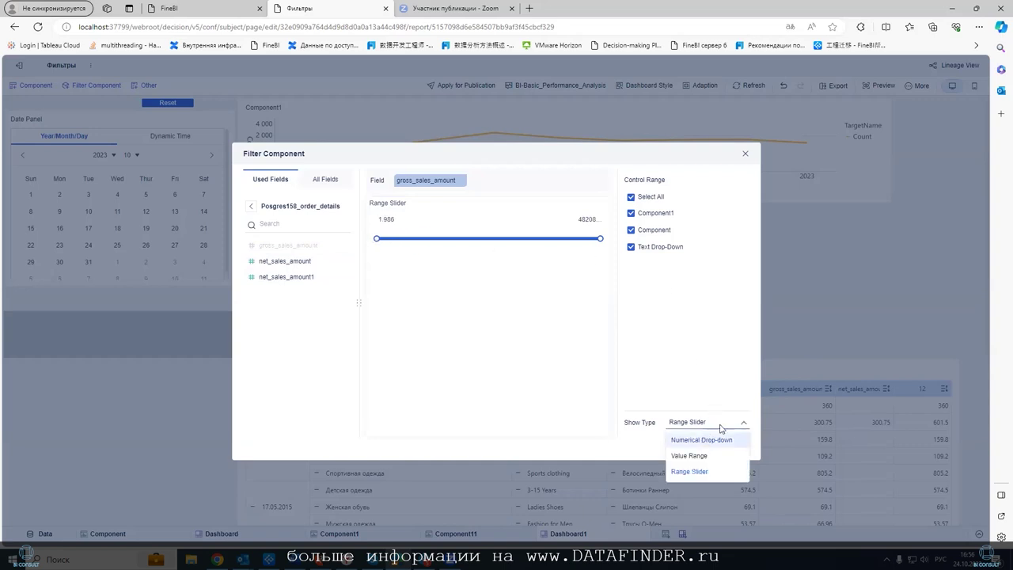
{"action": "left_click", "coordinate": [720, 436]}
{"action": "left_click", "coordinate": [422, 224]}
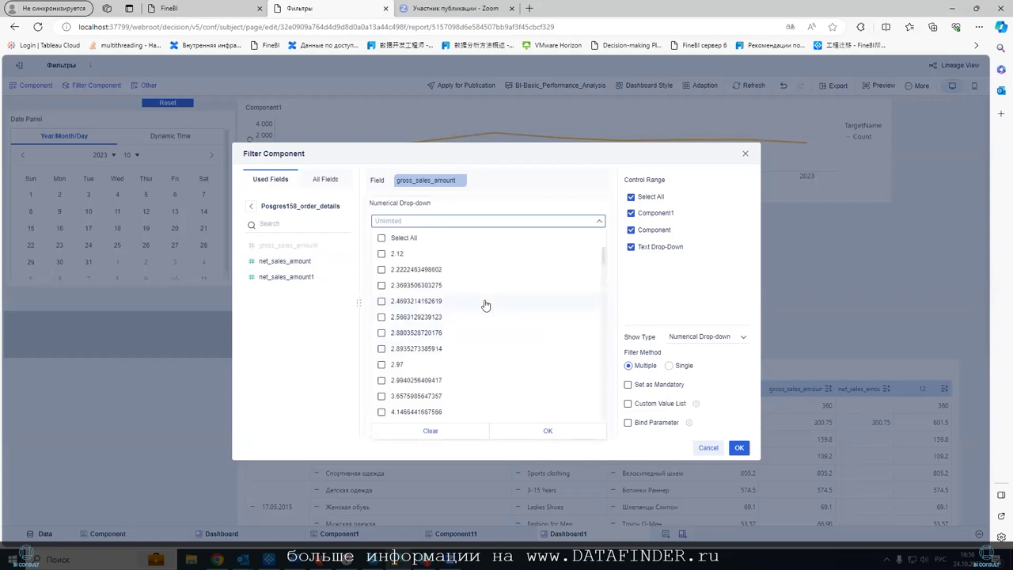
{"action": "scroll", "coordinate": [435, 308], "scroll_direction": "down", "scroll_amount": 10}
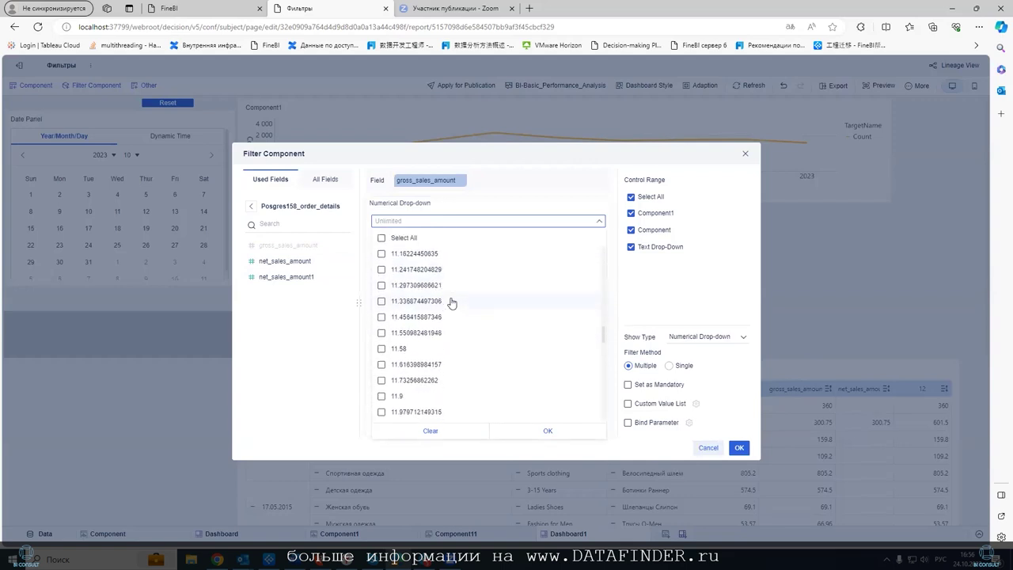
{"action": "scroll", "coordinate": [451, 303], "scroll_direction": "down", "scroll_amount": 5}
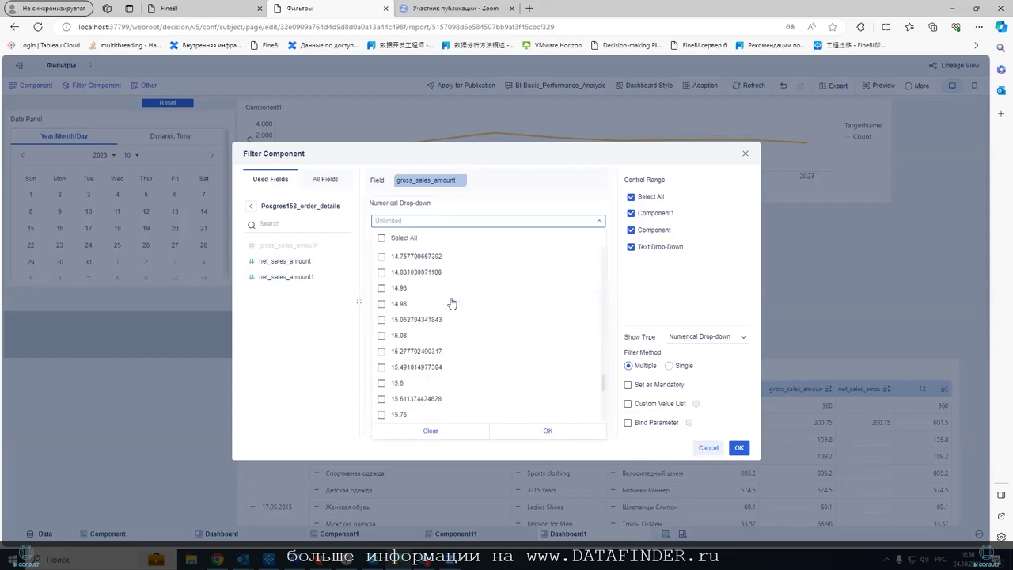
{"action": "left_click", "coordinate": [671, 369]}
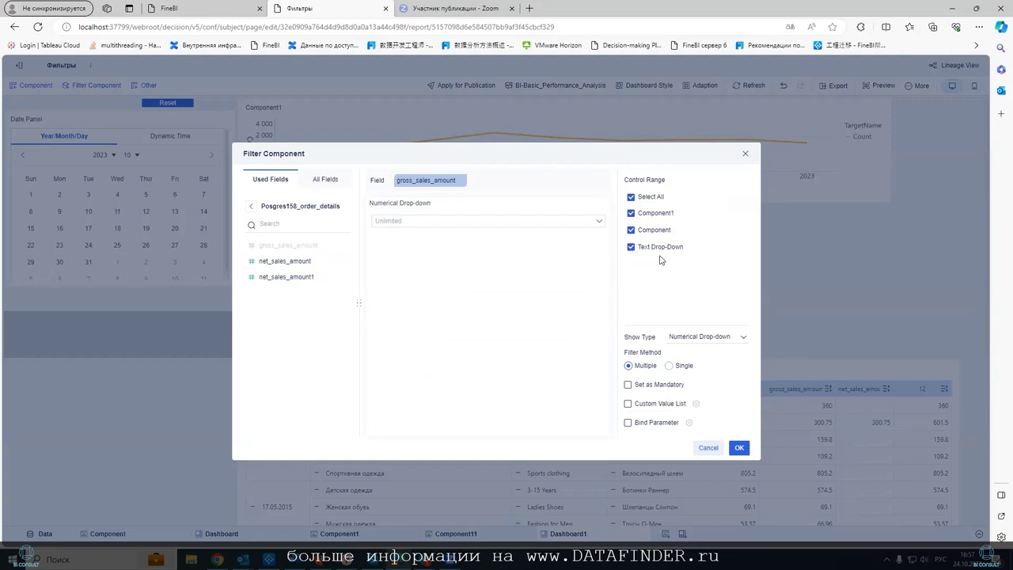
- Enable the filter's custom value list, enter 10 as an option value, and confirm the filter component
{"action": "left_click", "coordinate": [628, 404]}
{"action": "left_click", "coordinate": [696, 403]}
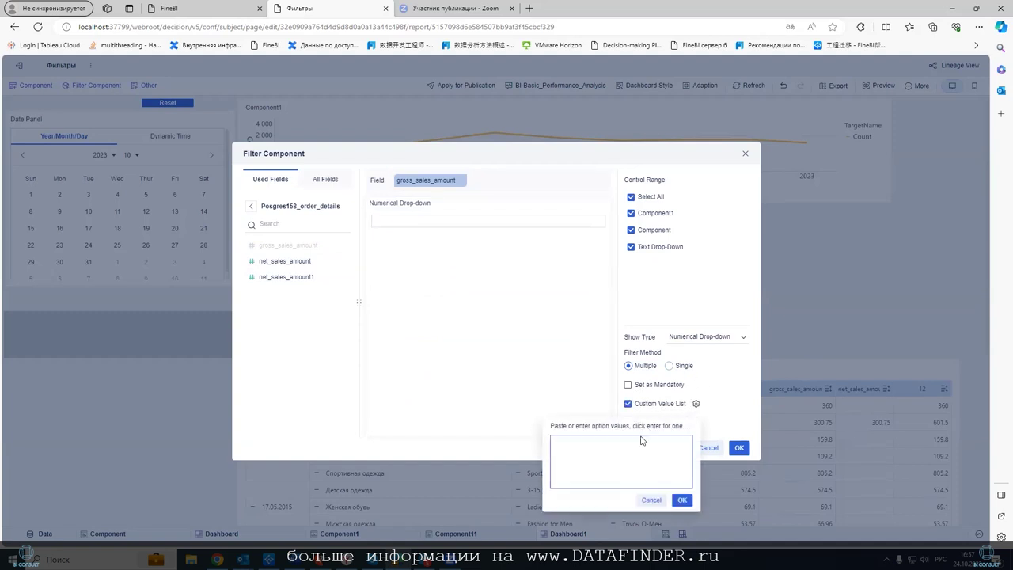
{"action": "left_click", "coordinate": [609, 443]}
{"action": "type", "text": "10"}
{"action": "key", "text": "Return"}
{"action": "key", "text": "BackSpace"}
{"action": "left_click", "coordinate": [681, 499]}
{"action": "left_click", "coordinate": [734, 448]}
- Try filtering the dashboard by 100.9 in the Numerical Drop-down filter, and reset the filters
{"action": "left_click", "coordinate": [159, 131]}
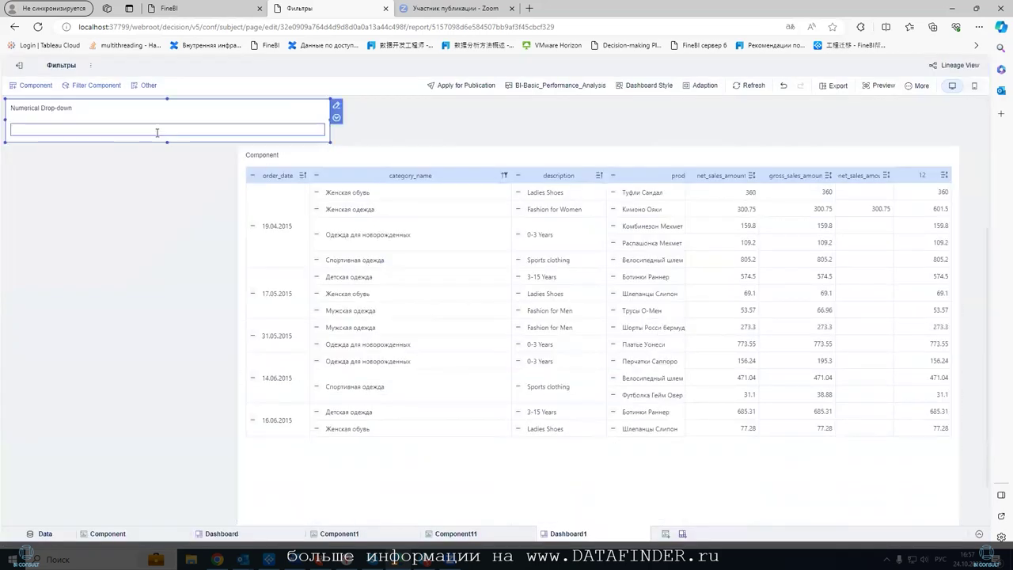
{"action": "type", "text": "1"}
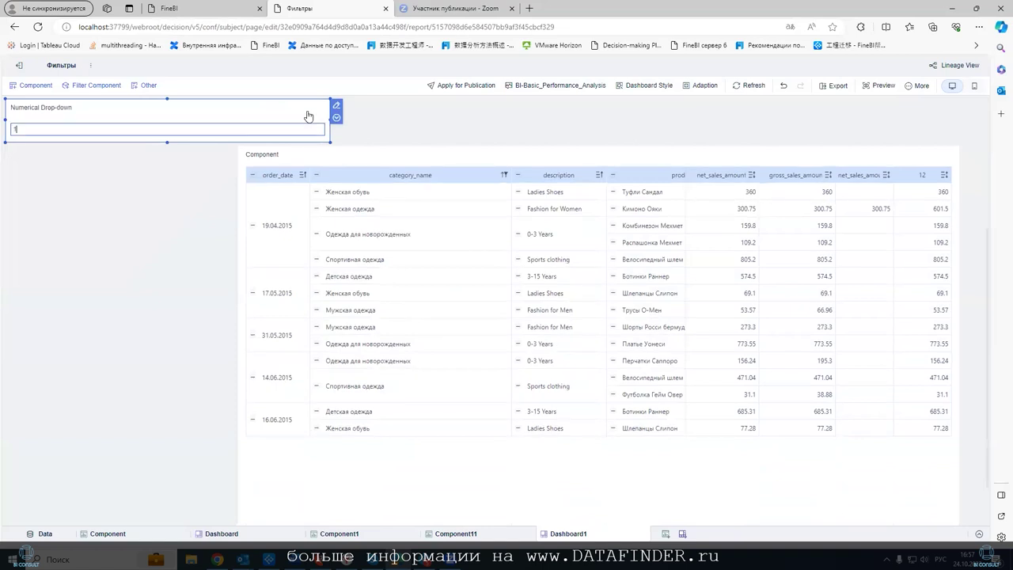
{"action": "type", "text": "00.9"}
{"action": "key", "text": "Return"}
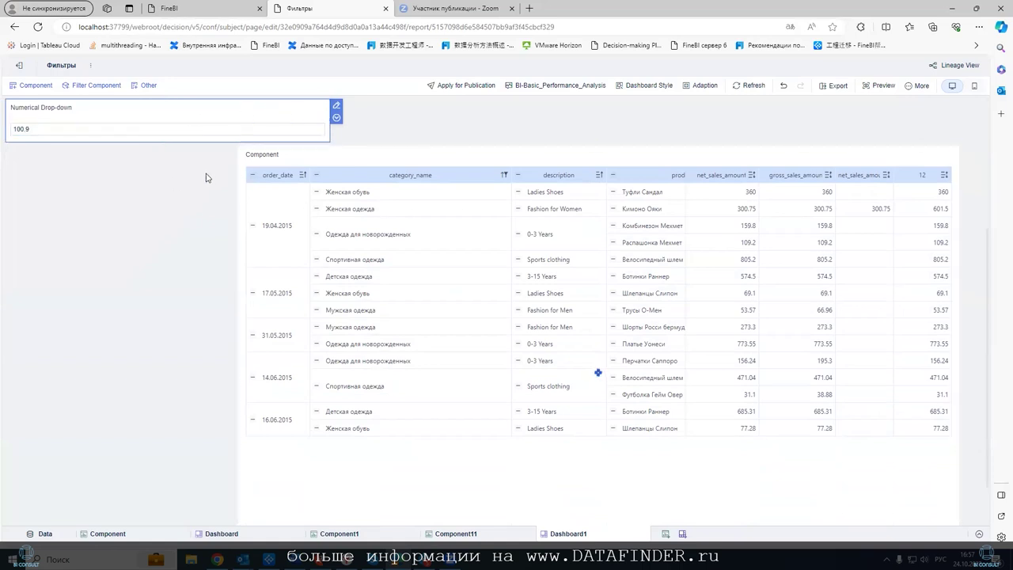
{"action": "left_click", "coordinate": [122, 128]}
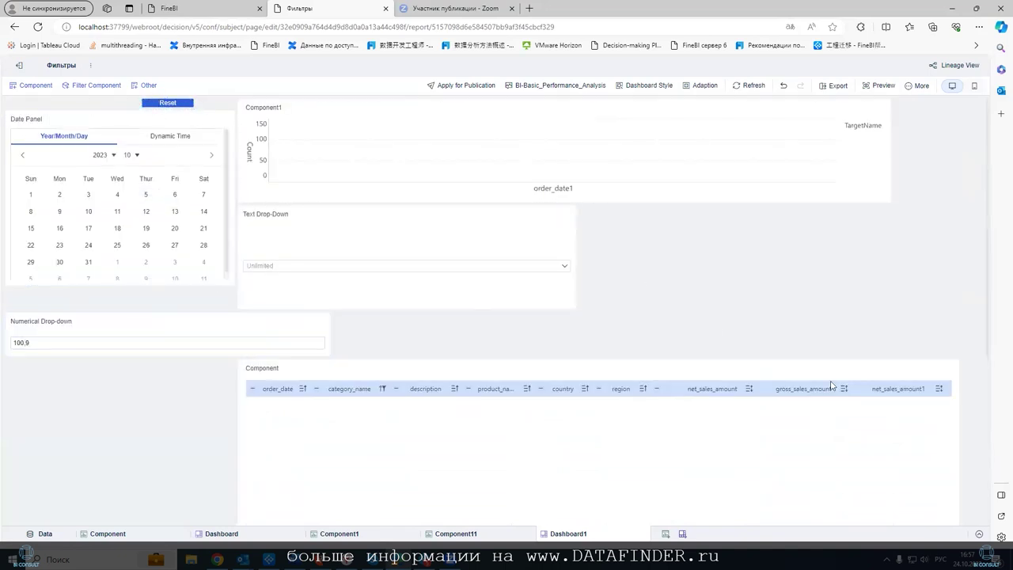
{"action": "left_click", "coordinate": [163, 106]}
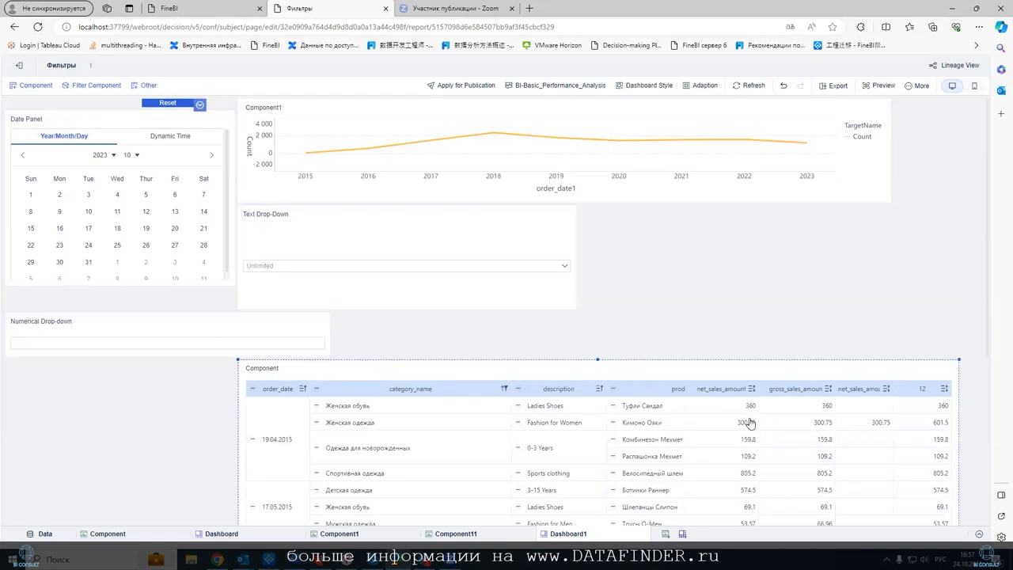
- Copy the value 109.2 from the table into the Numerical Drop-down filter, apply it and review the filtered rows
{"action": "double_click", "coordinate": [748, 455]}
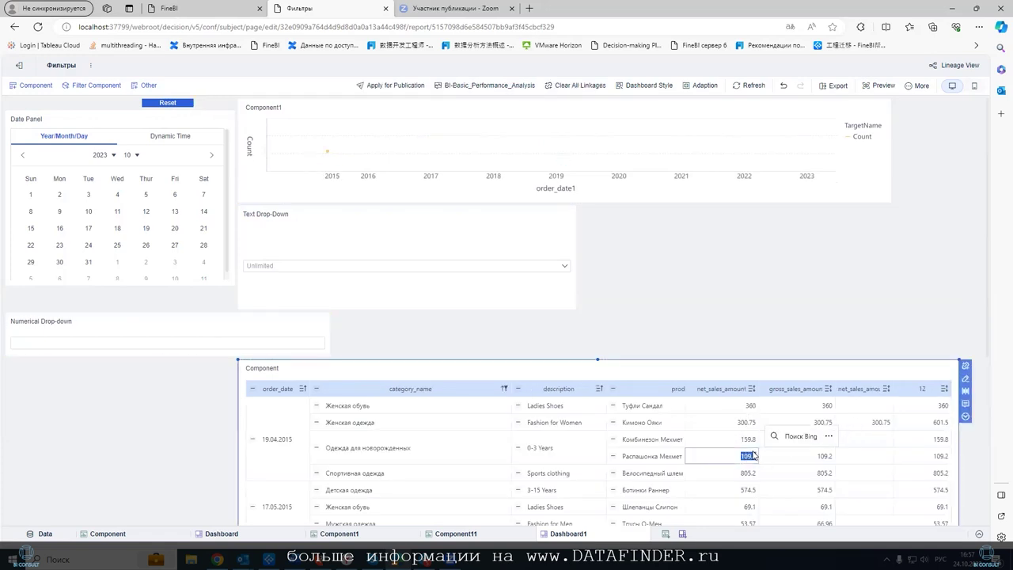
{"action": "left_click", "coordinate": [81, 345]}
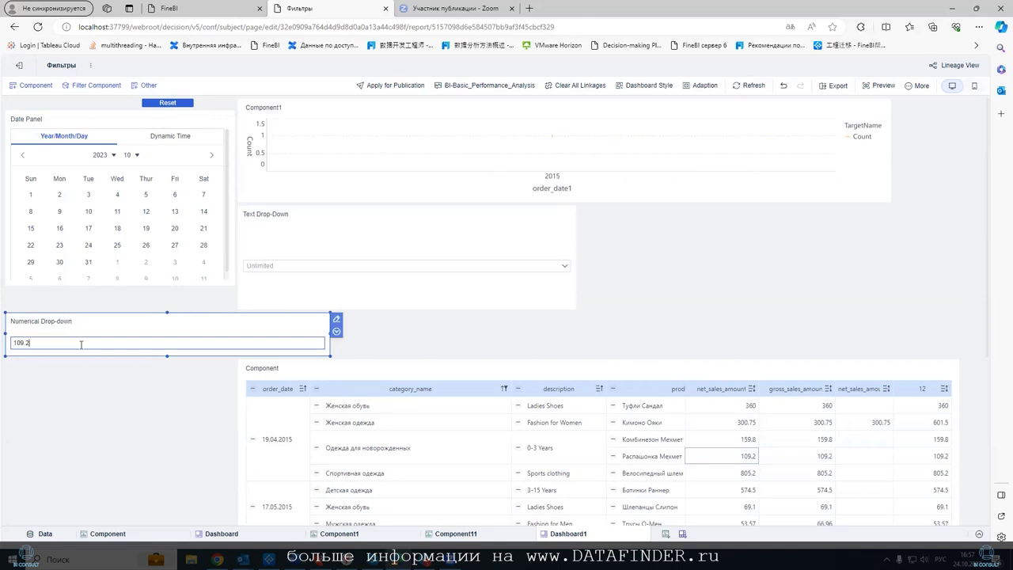
{"action": "left_click", "coordinate": [180, 373]}
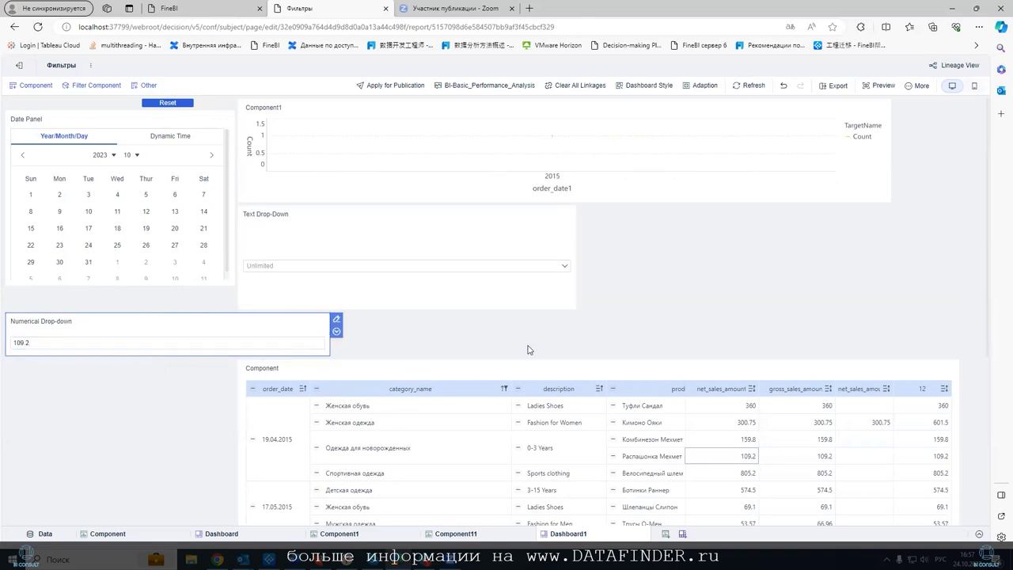
{"action": "left_click", "coordinate": [759, 362]}
{"action": "scroll", "coordinate": [765, 359], "scroll_direction": "down", "scroll_amount": 2}
{"action": "scroll", "coordinate": [765, 360], "scroll_direction": "down", "scroll_amount": 1}
{"action": "scroll", "coordinate": [752, 348], "scroll_direction": "up", "scroll_amount": 1}
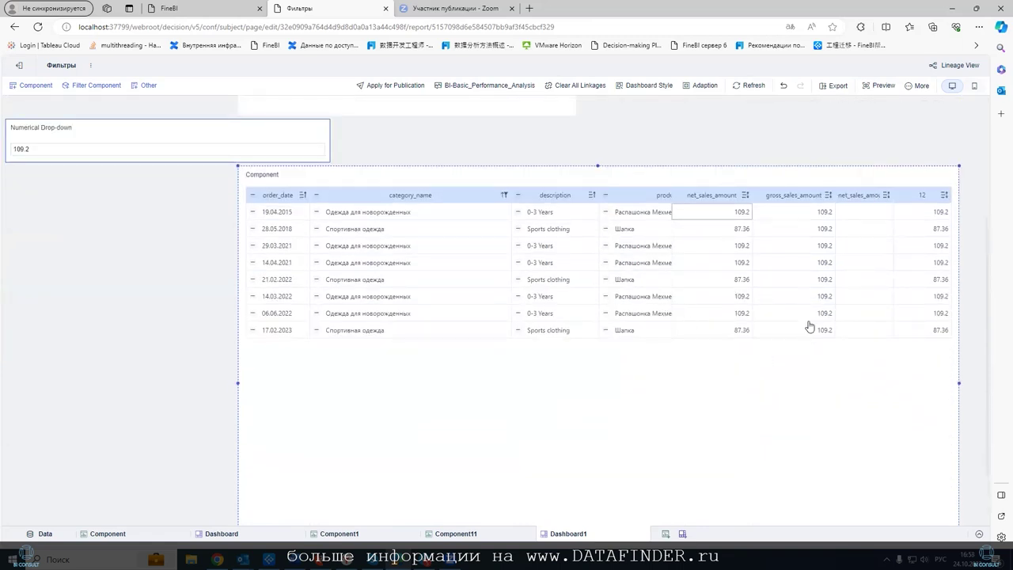
- Clear the Numerical Drop-down filter's value and bind the filter to the Yearnum widget parameter
{"action": "left_click", "coordinate": [158, 149]}
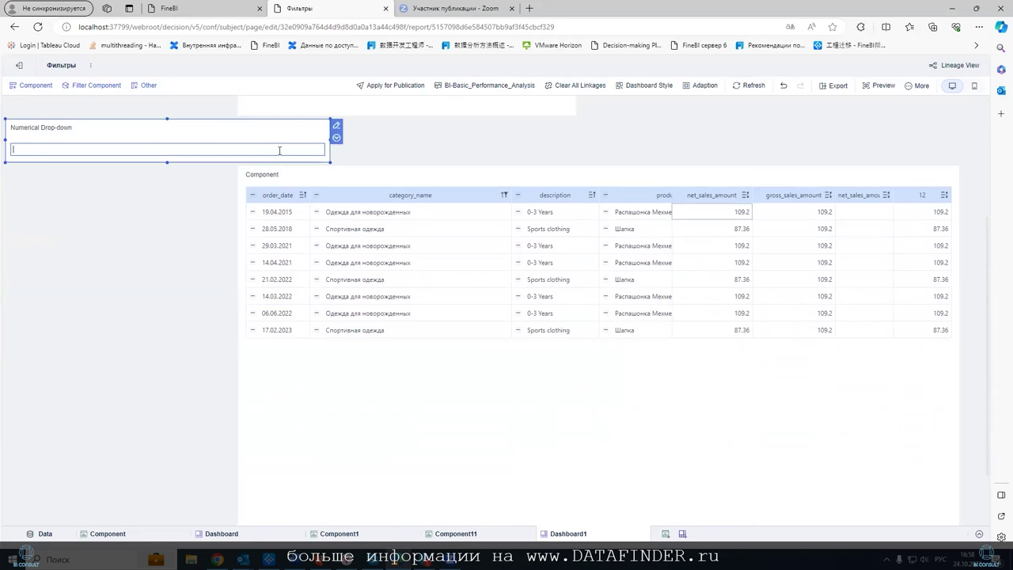
{"action": "left_click", "coordinate": [336, 125]}
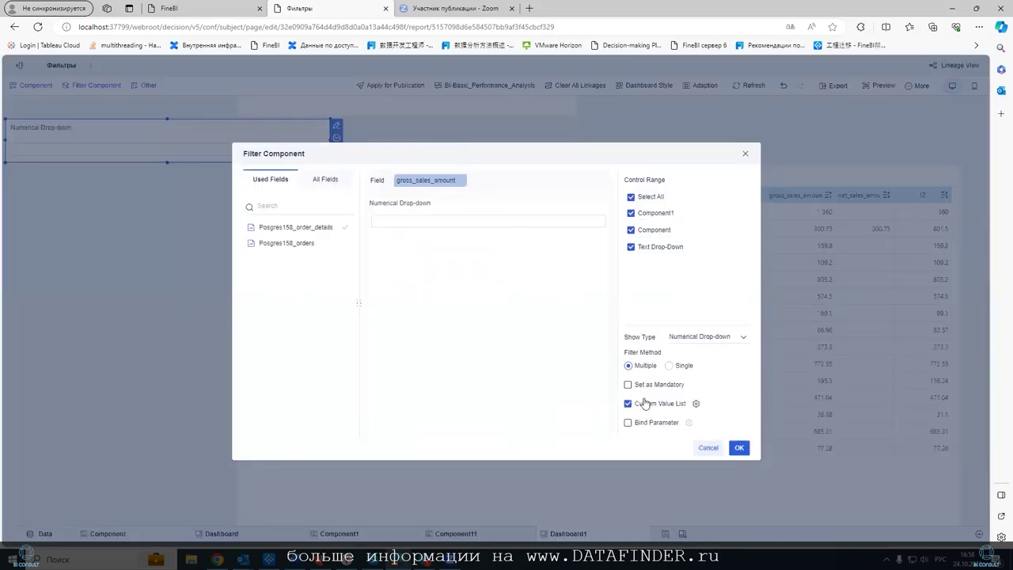
{"action": "left_click", "coordinate": [628, 423]}
{"action": "left_click", "coordinate": [688, 423]}
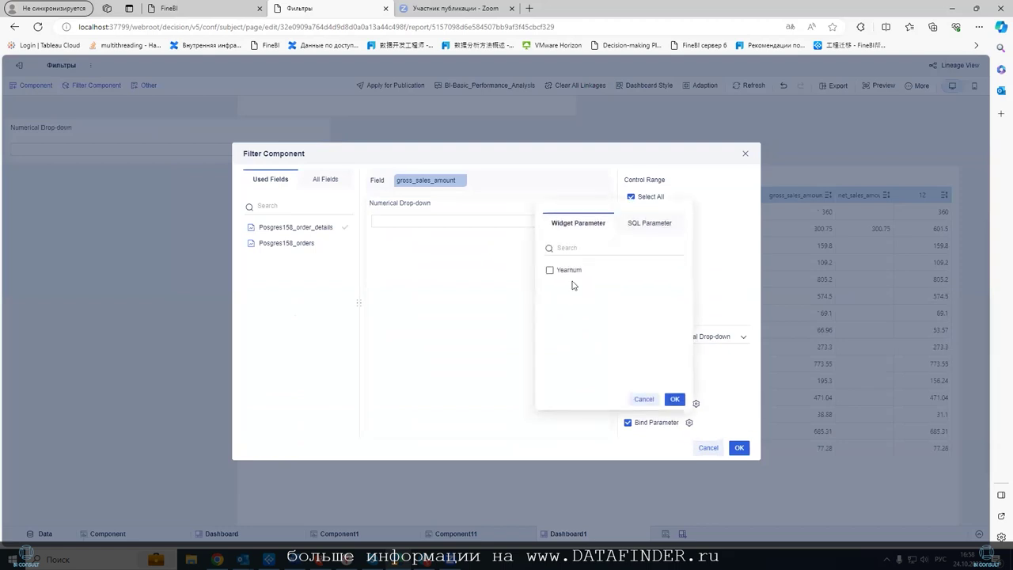
{"action": "left_click", "coordinate": [549, 271]}
{"action": "left_click", "coordinate": [674, 399]}
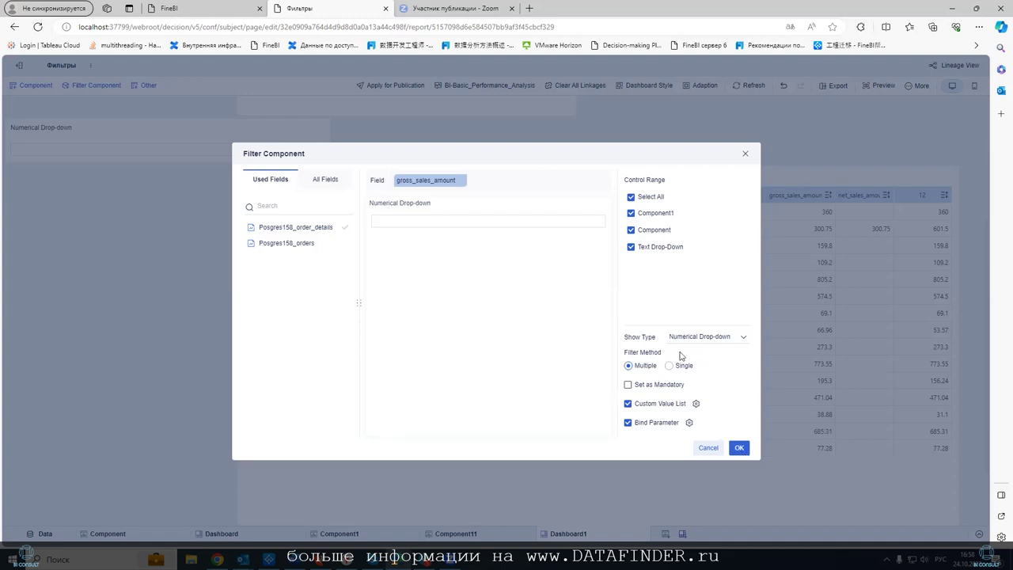
- Preview the Value Range show type, set the filter's show type to Range Slider and confirm the filter component
{"action": "left_click", "coordinate": [712, 337]}
{"action": "left_click", "coordinate": [688, 370]}
{"action": "left_click", "coordinate": [424, 220]}
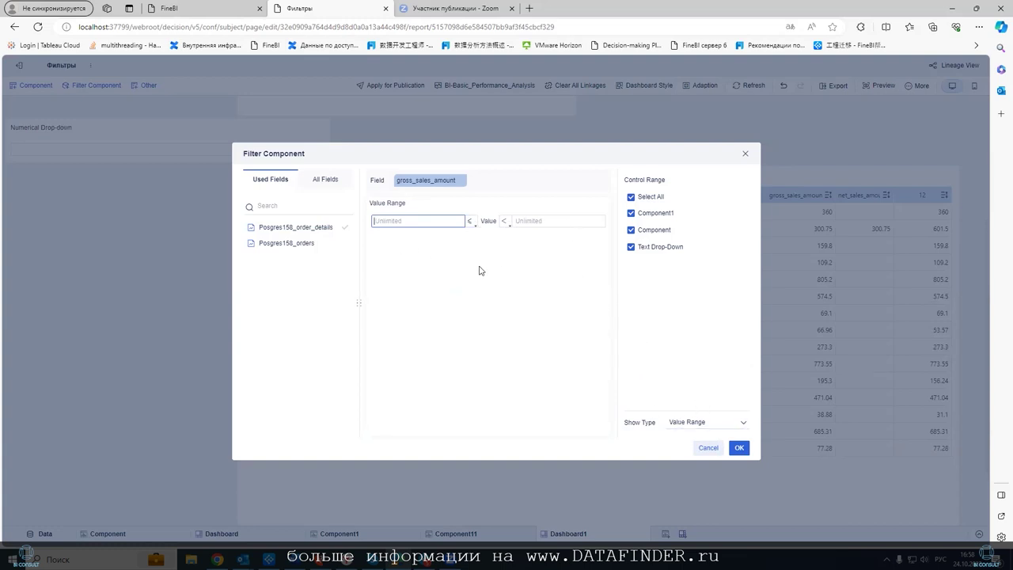
{"action": "left_click", "coordinate": [731, 423]}
{"action": "left_click", "coordinate": [700, 472]}
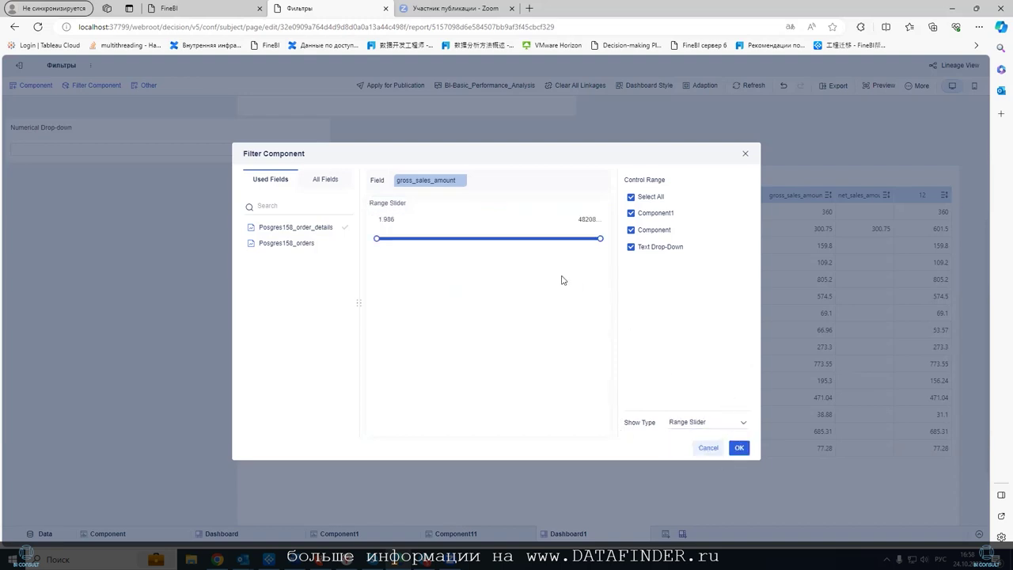
{"action": "left_click", "coordinate": [710, 421]}
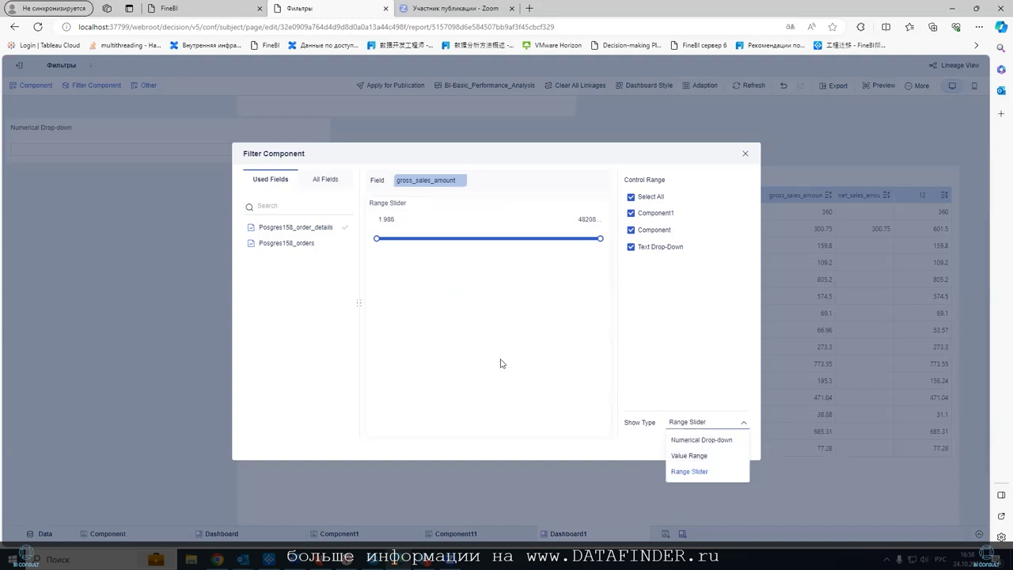
{"action": "left_click", "coordinate": [681, 426]}
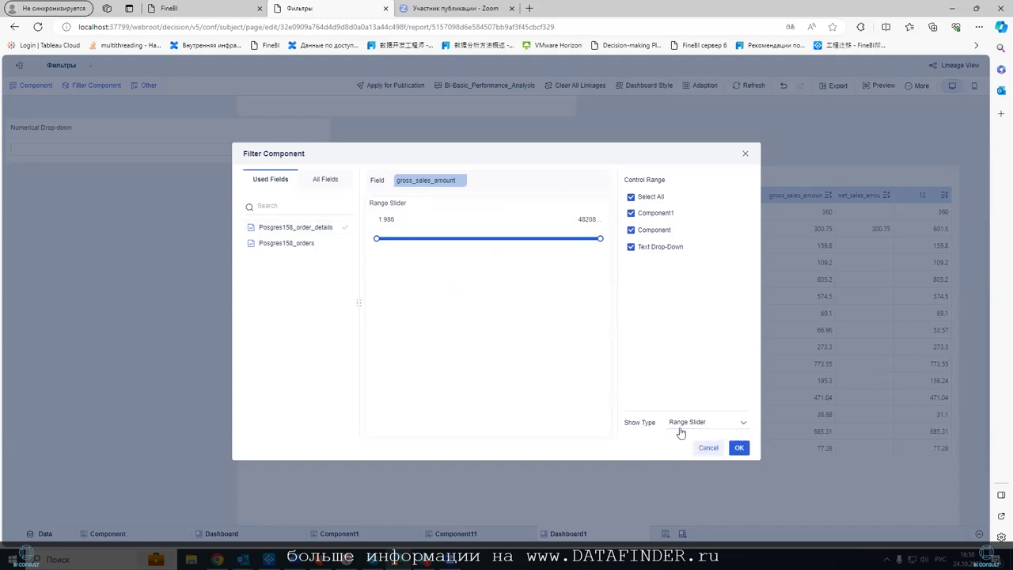
{"action": "left_click", "coordinate": [752, 442]}
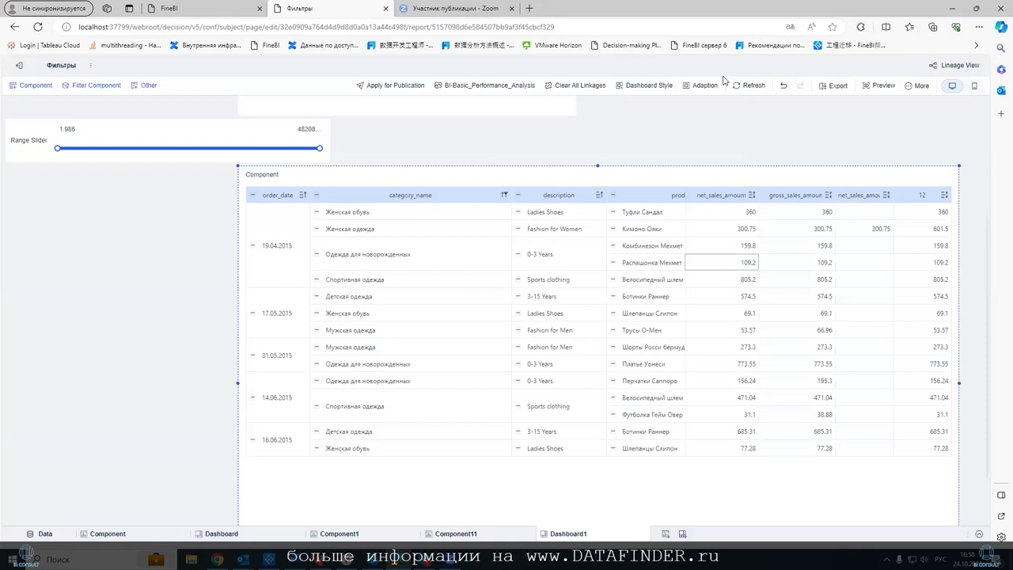
- Delete the Range Slider filter component from the dashboard
{"action": "left_click", "coordinate": [916, 86]}
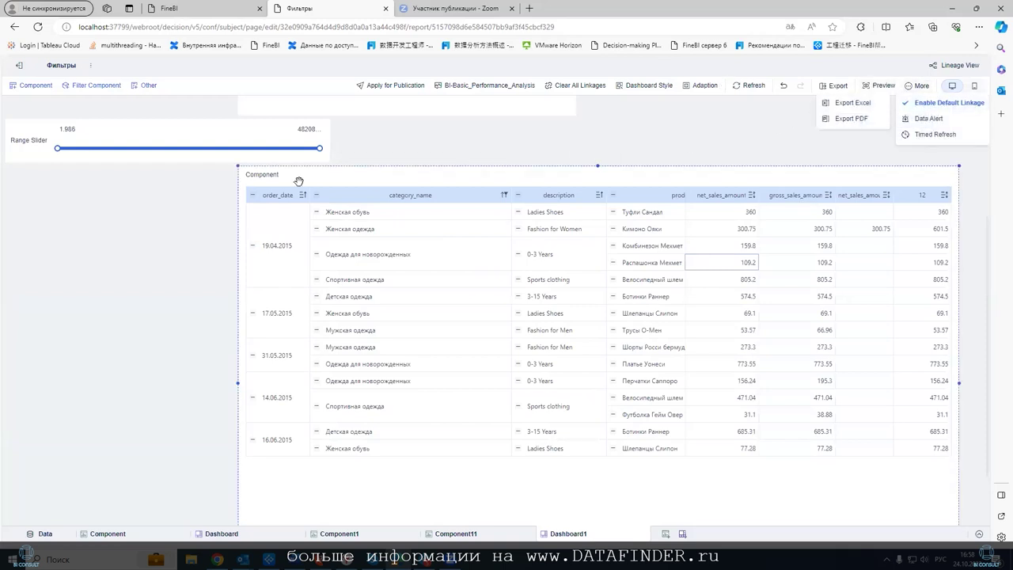
{"action": "left_click", "coordinate": [149, 129]}
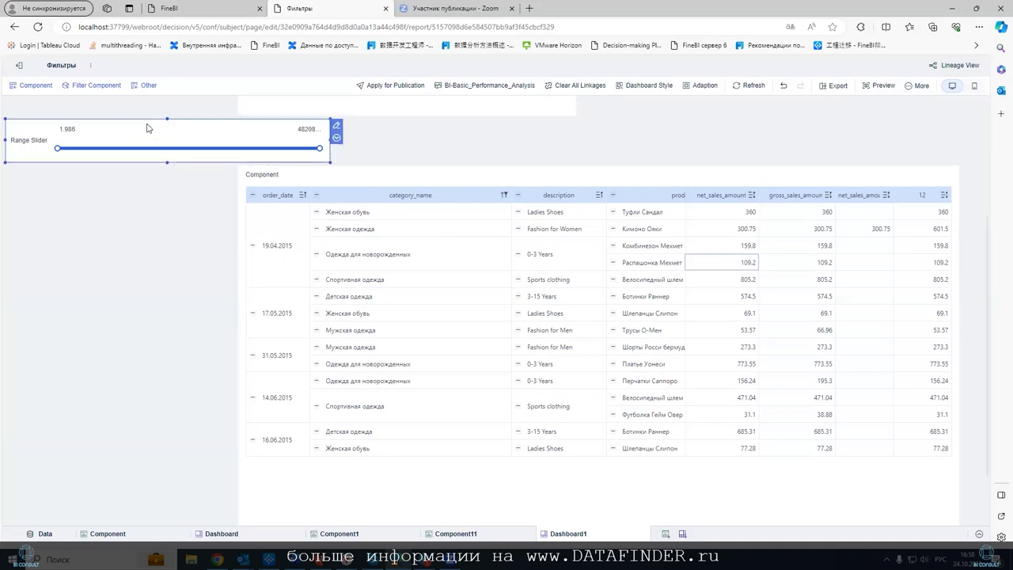
{"action": "left_click", "coordinate": [335, 130]}
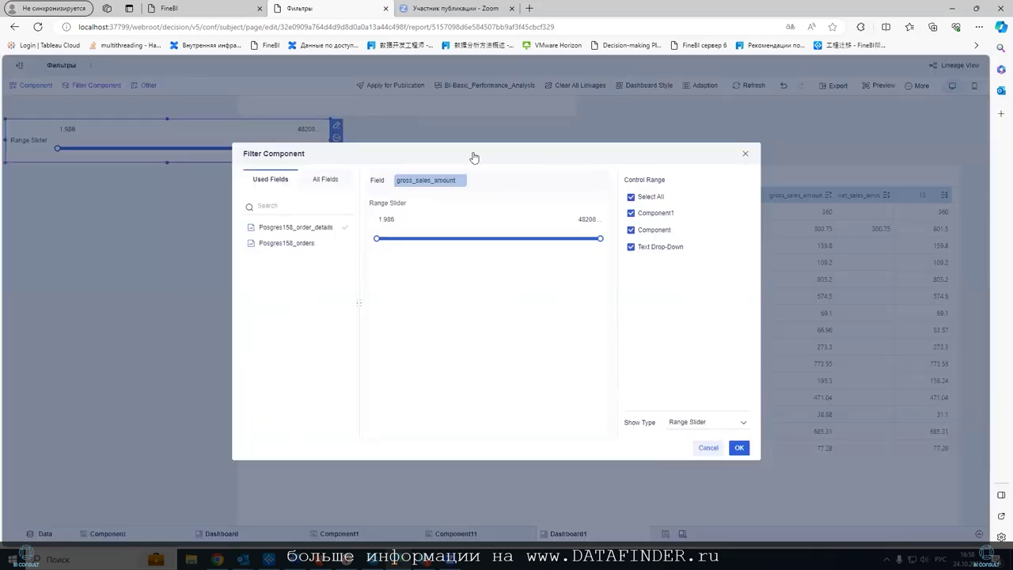
{"action": "left_click", "coordinate": [738, 447]}
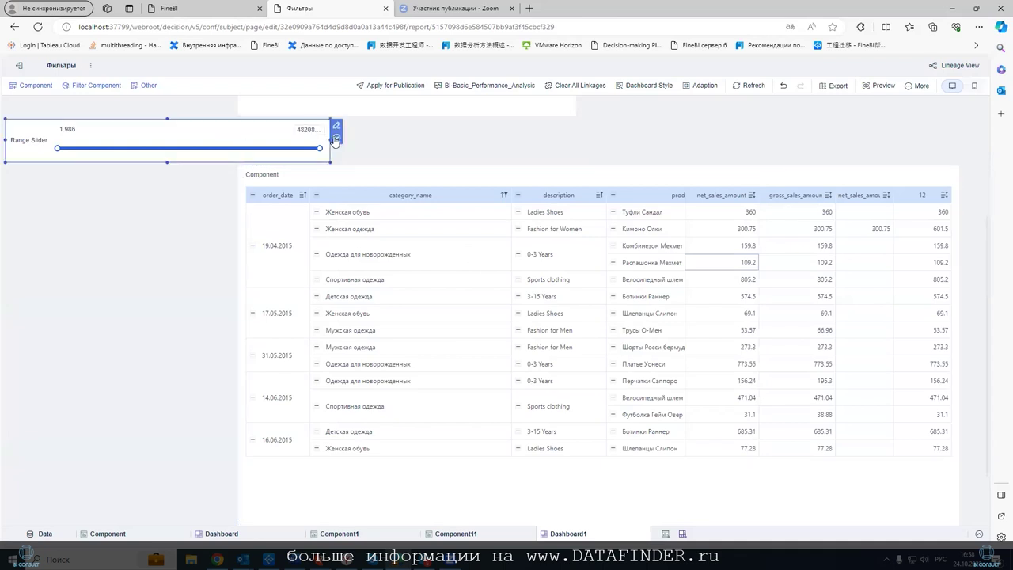
{"action": "left_click", "coordinate": [336, 137]}
{"action": "left_click", "coordinate": [360, 273]}
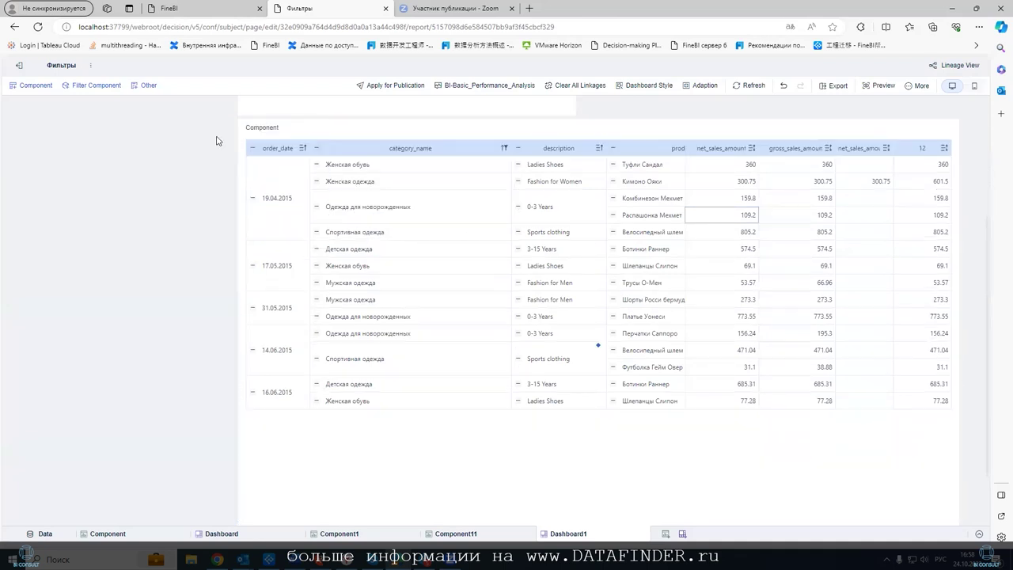
- Add a Composite Filter component, place it above the data table, and add an AND condition to it
{"action": "left_click", "coordinate": [101, 87]}
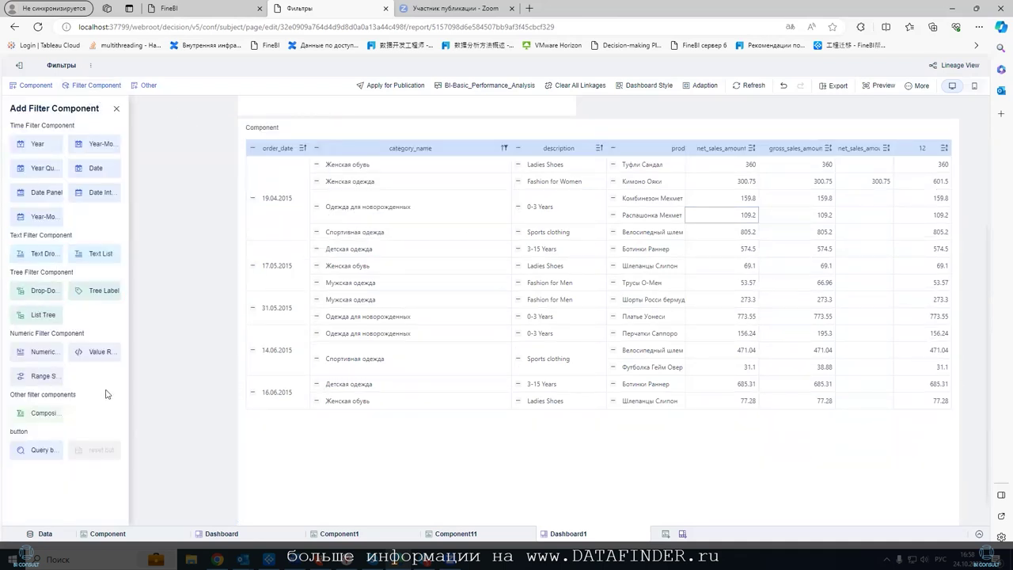
{"action": "left_click_drag", "start_coordinate": [30, 417], "coordinate": [100, 351]}
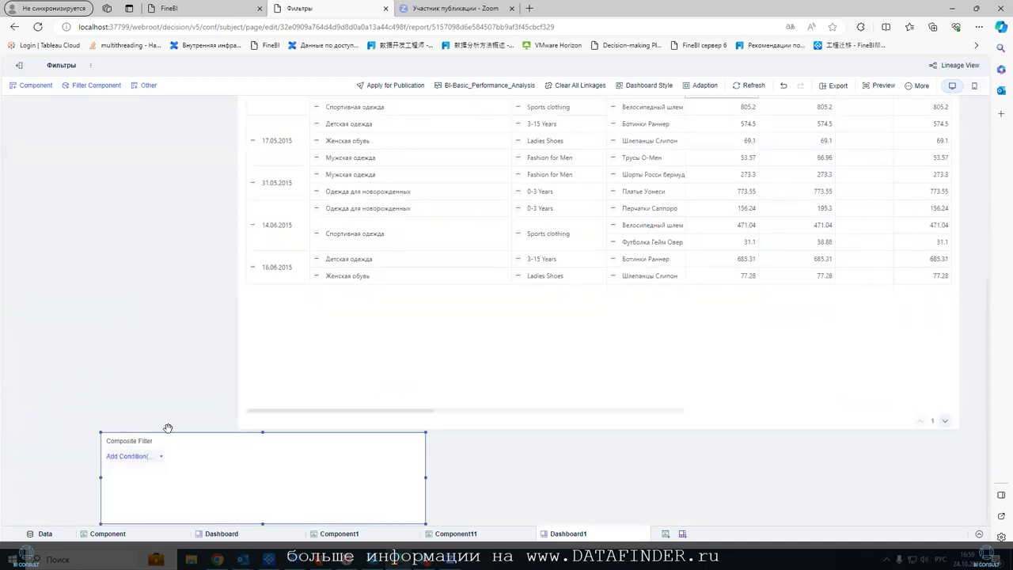
{"action": "left_click_drag", "start_coordinate": [176, 430], "coordinate": [150, 121]}
{"action": "left_click", "coordinate": [83, 151]}
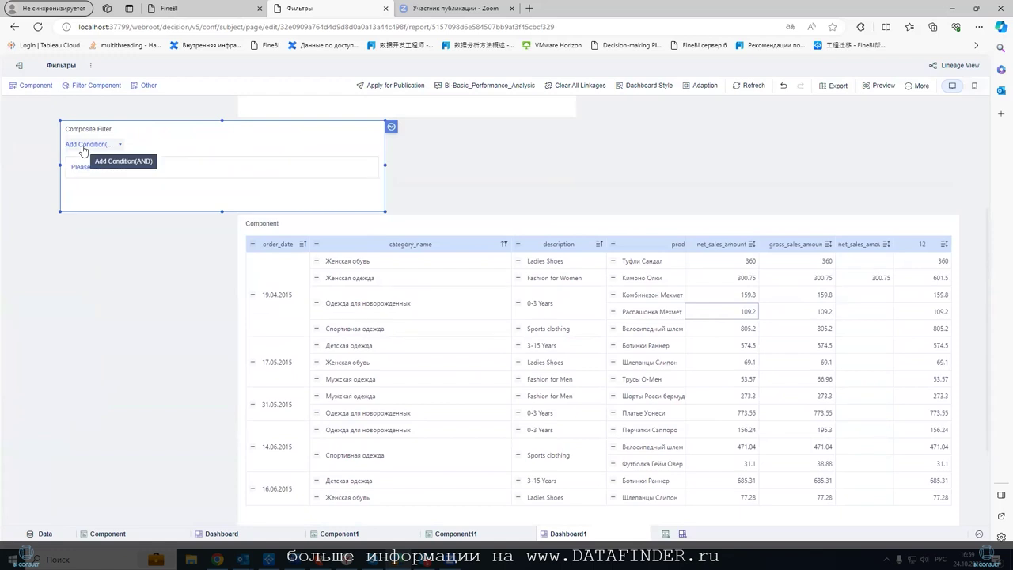
- Switch the dashboard to preview mode and set the composite condition's field to category_name from Posgres158_categories
{"action": "left_click", "coordinate": [87, 168]}
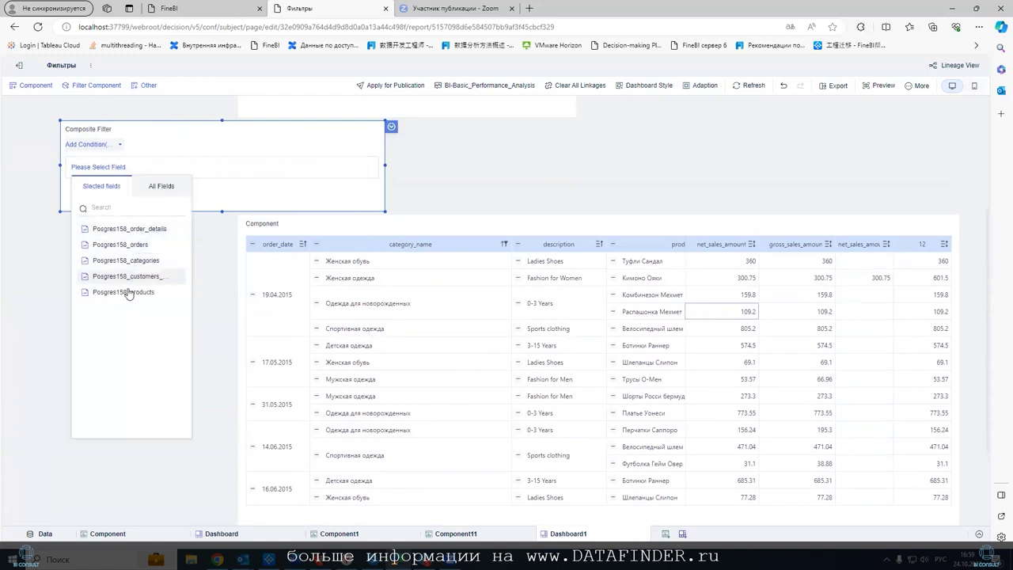
{"action": "left_click", "coordinate": [150, 189]}
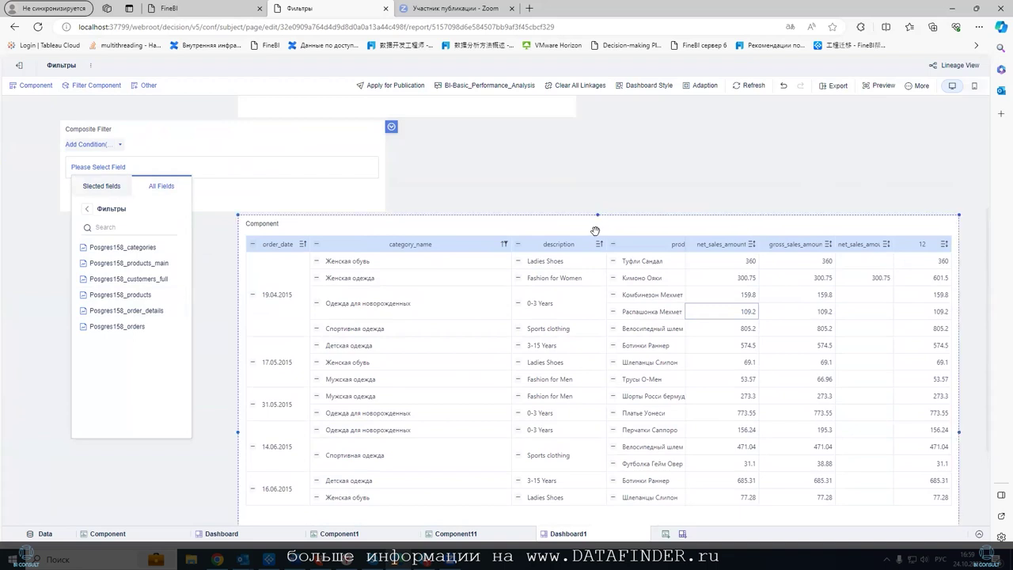
{"action": "left_click", "coordinate": [874, 86]}
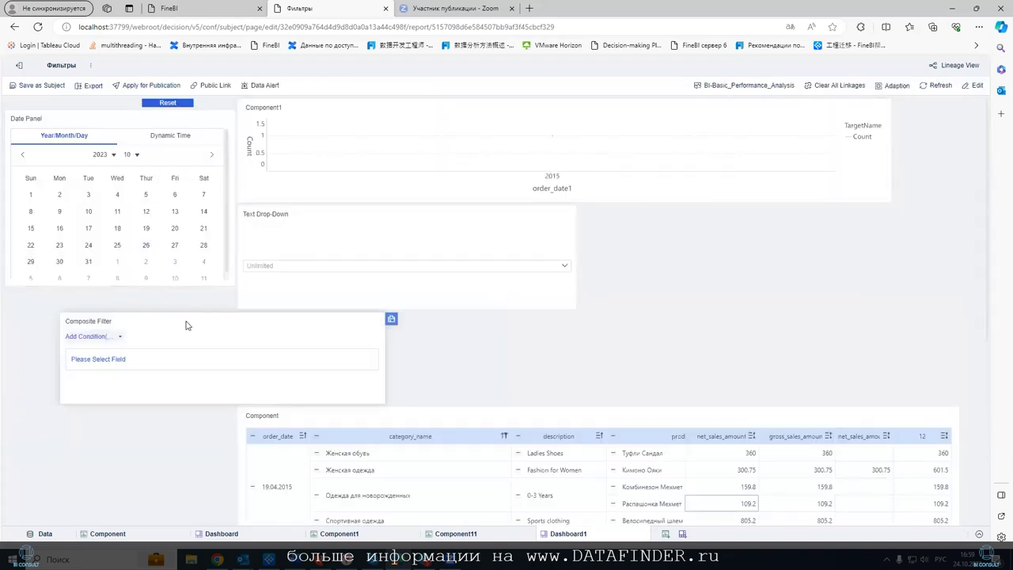
{"action": "left_click", "coordinate": [117, 361]}
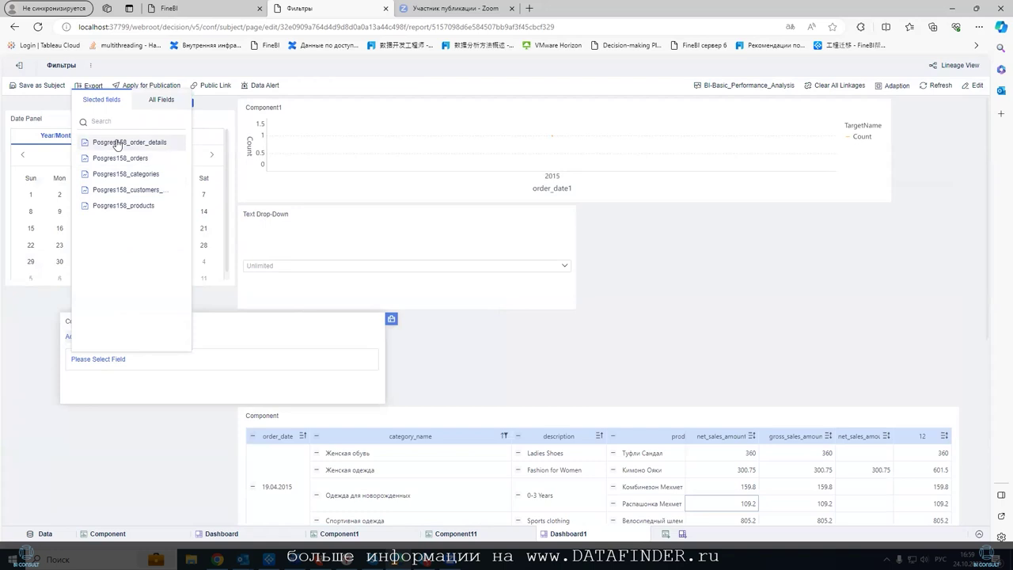
{"action": "left_click", "coordinate": [106, 173]}
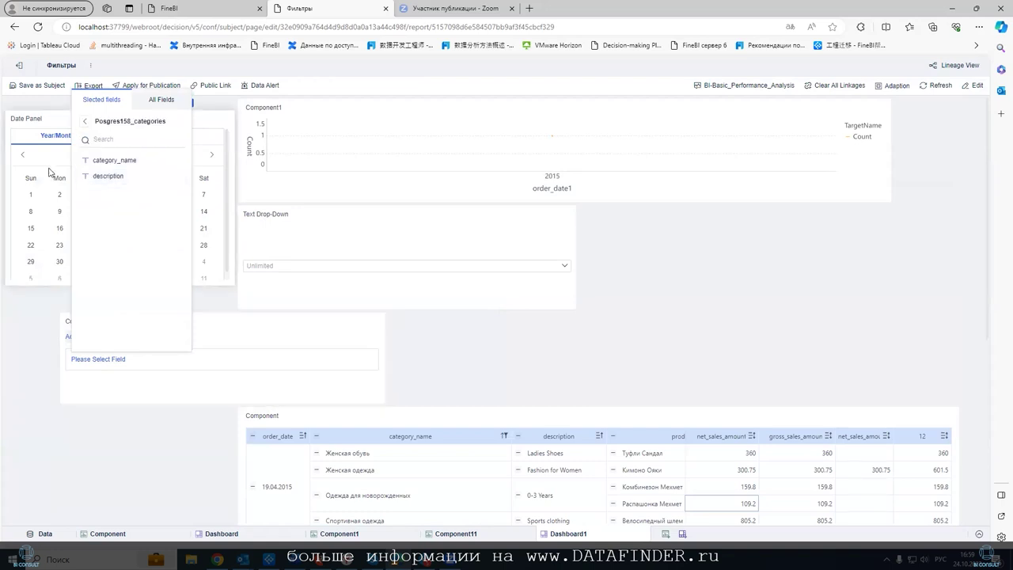
{"action": "left_click", "coordinate": [101, 162]}
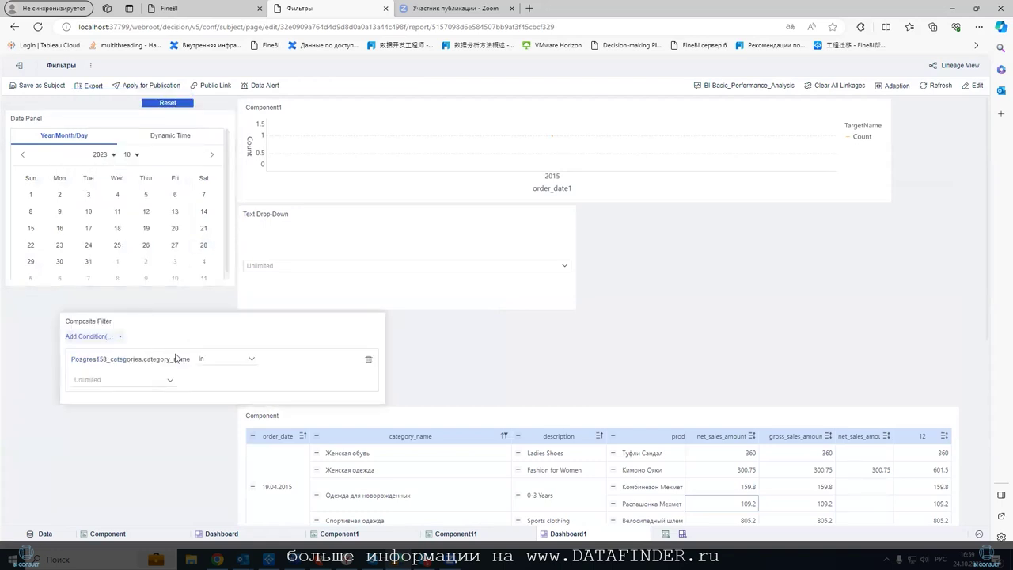
- Limit the category_name condition to Женская обувь, Женская одежда, Мужская одежда and Спортивная одежда, and apply it
{"action": "left_click", "coordinate": [126, 380]}
{"action": "left_click", "coordinate": [114, 251]}
{"action": "left_click", "coordinate": [107, 219]}
{"action": "left_click", "coordinate": [107, 204]}
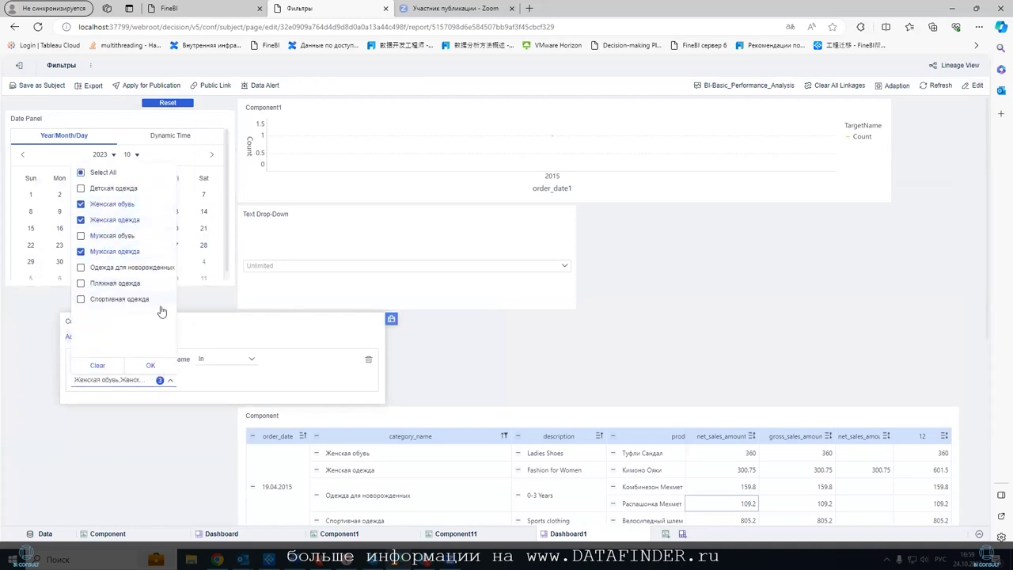
{"action": "left_click", "coordinate": [116, 300]}
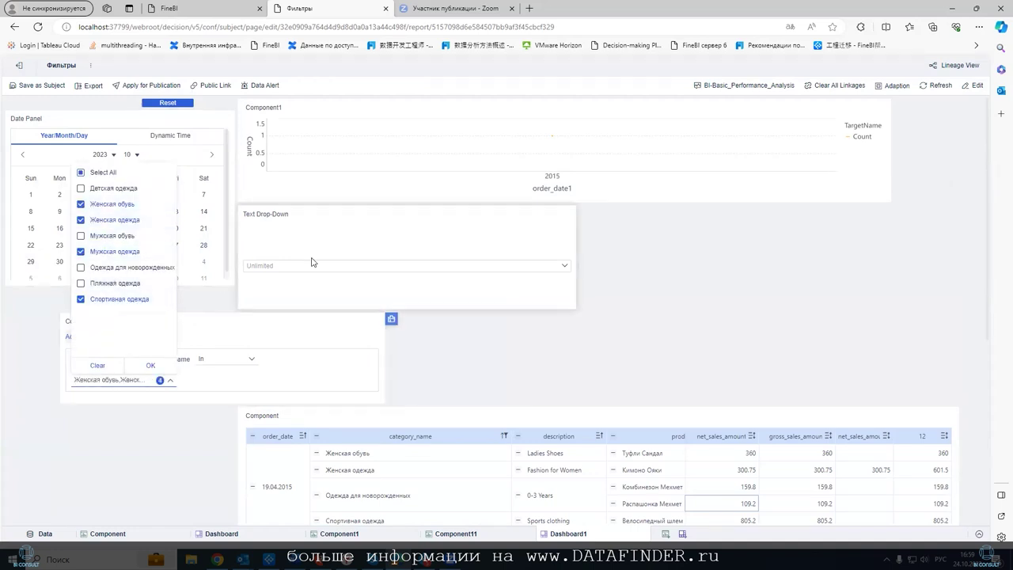
{"action": "left_click", "coordinate": [158, 367]}
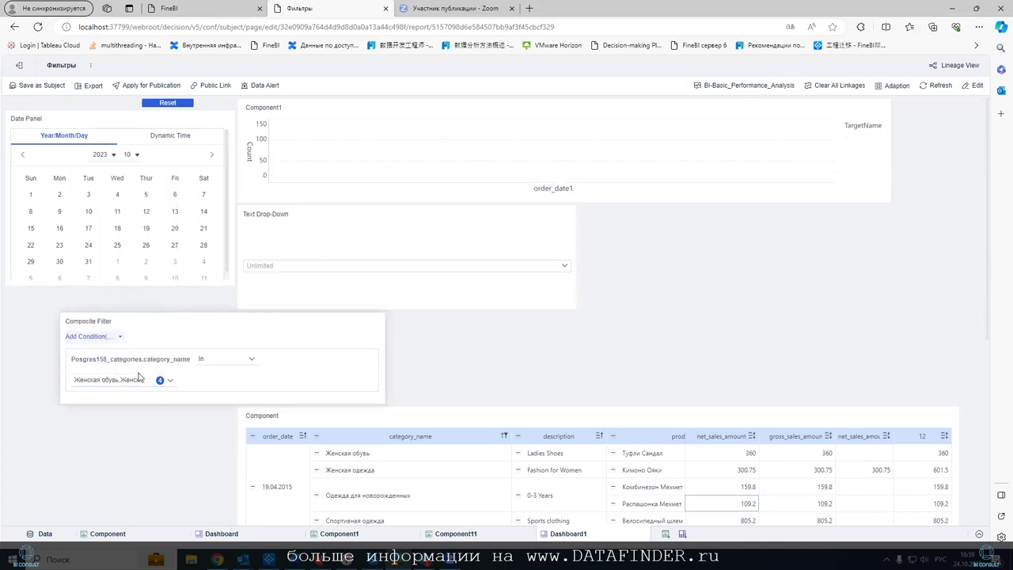
- Add Пляжная одежда to the selected values of the composite filter's category_name condition
{"action": "left_click", "coordinate": [164, 380]}
{"action": "left_click", "coordinate": [123, 299]}
{"action": "left_click", "coordinate": [298, 332]}
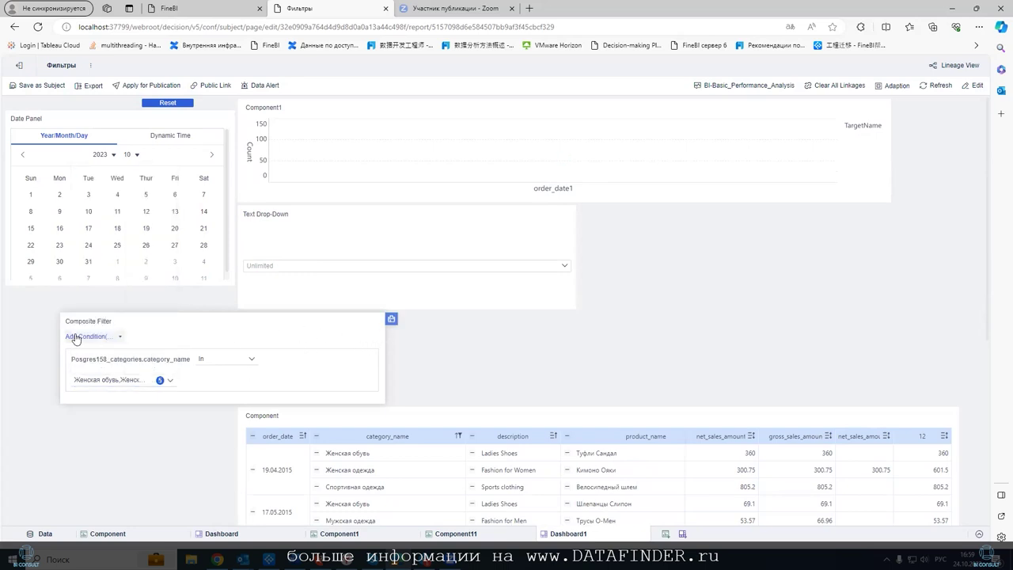
- Add an AND condition and an OR condition to the composite filter, setting the AND condition's field to product_name from Posgres158_products
{"action": "scroll", "coordinate": [94, 368], "scroll_direction": "down", "scroll_amount": 3}
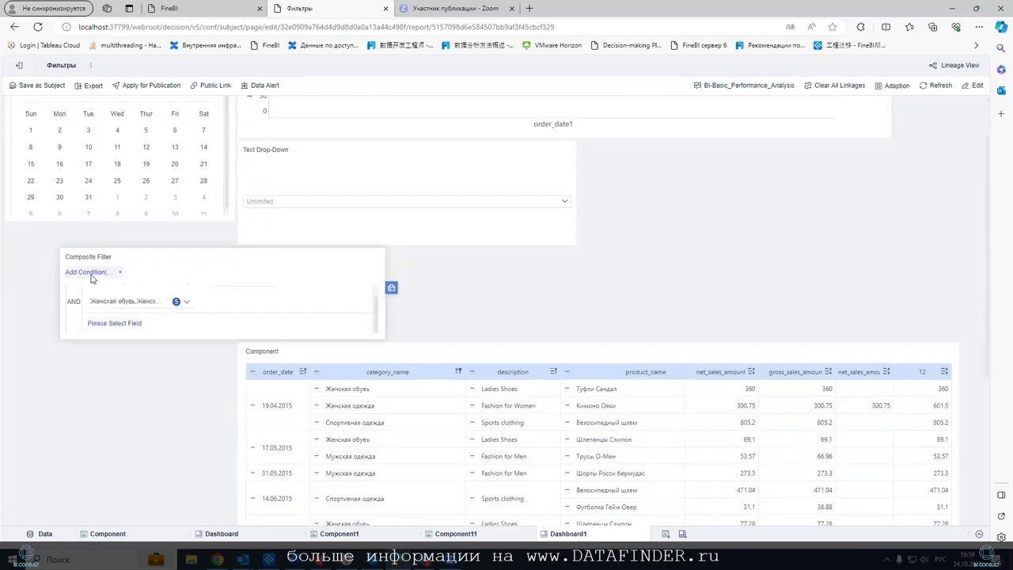
{"action": "left_click", "coordinate": [116, 272]}
{"action": "left_click", "coordinate": [135, 304]}
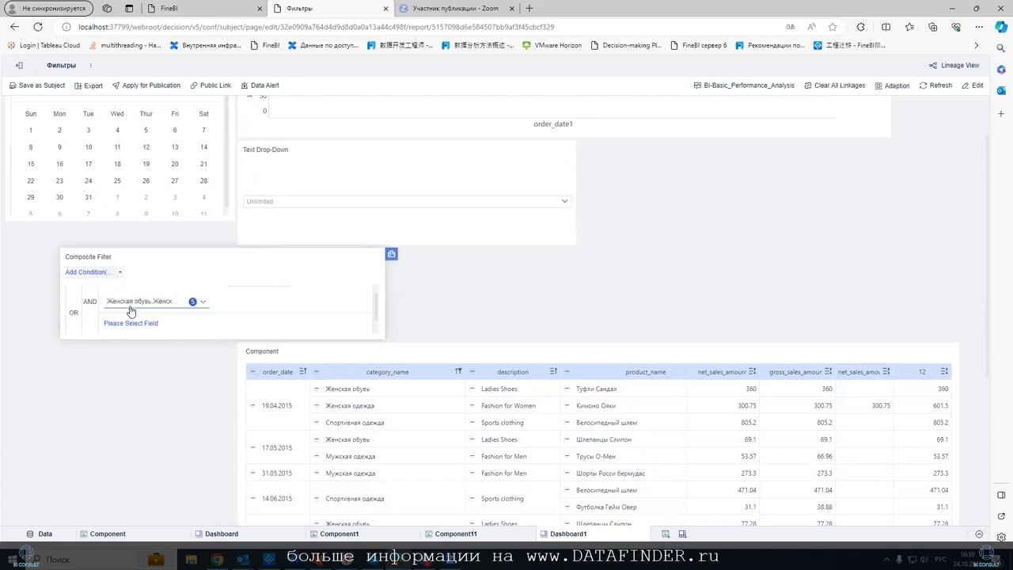
{"action": "left_click", "coordinate": [110, 305]}
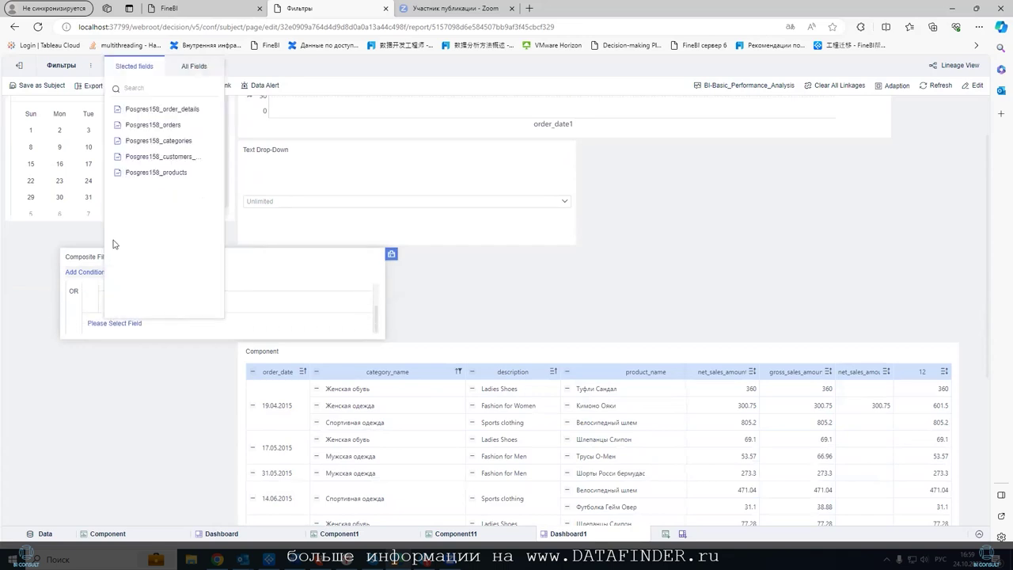
{"action": "left_click", "coordinate": [147, 156]}
{"action": "left_click", "coordinate": [132, 129]}
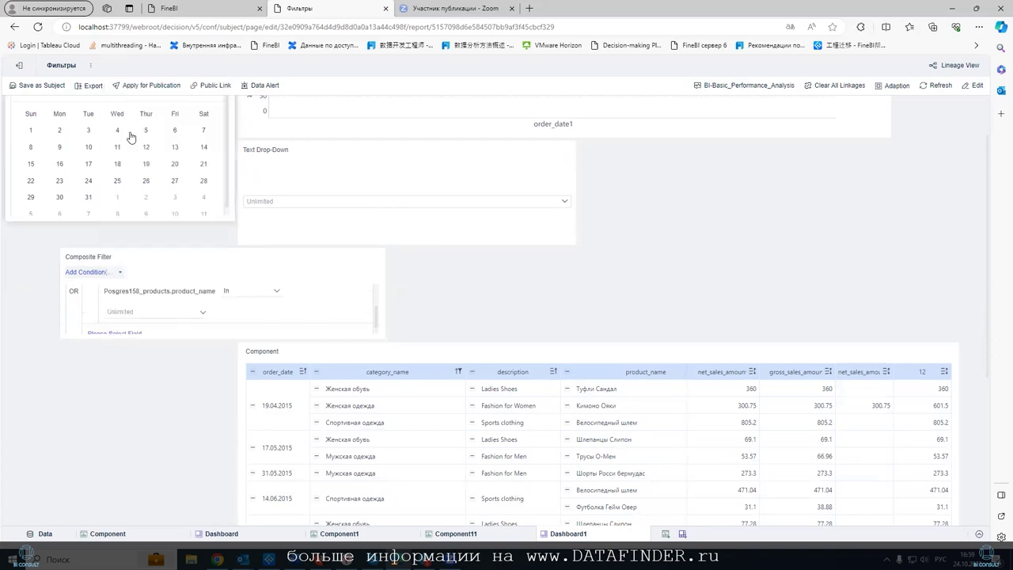
- Limit product_name to Ботинки Данске, Ботинки Раннер, Брюки Мр2, Брюки Флис, Велосипедный шлем and Джинсы Десперадо, and check the data table
{"action": "left_click", "coordinate": [162, 313]}
{"action": "left_click", "coordinate": [115, 392]}
{"action": "left_click", "coordinate": [115, 440]}
{"action": "scroll", "coordinate": [142, 415], "scroll_direction": "down", "scroll_amount": 3}
{"action": "left_click", "coordinate": [140, 412]}
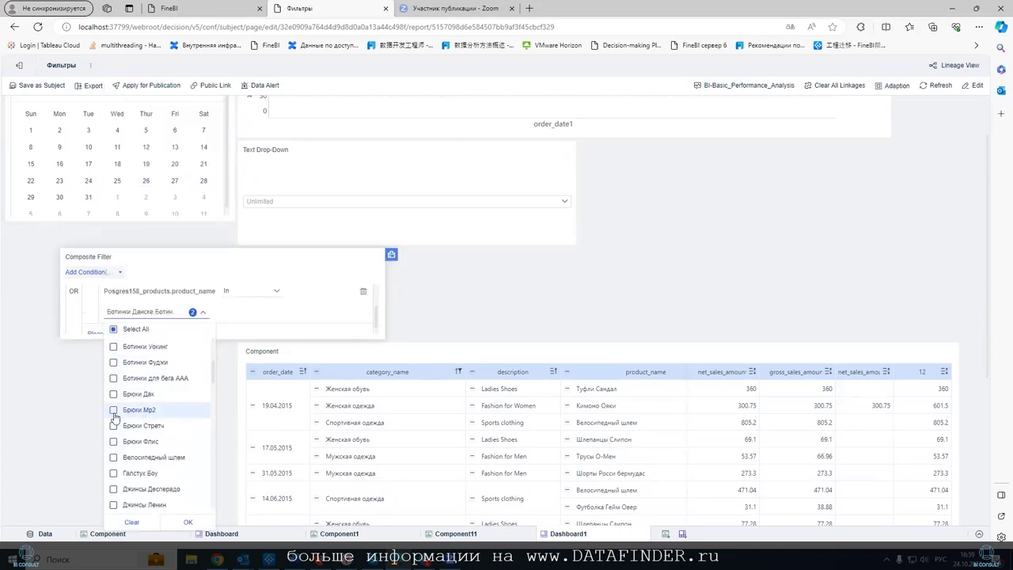
{"action": "left_click", "coordinate": [115, 443]}
{"action": "left_click", "coordinate": [119, 458]}
{"action": "left_click", "coordinate": [114, 488]}
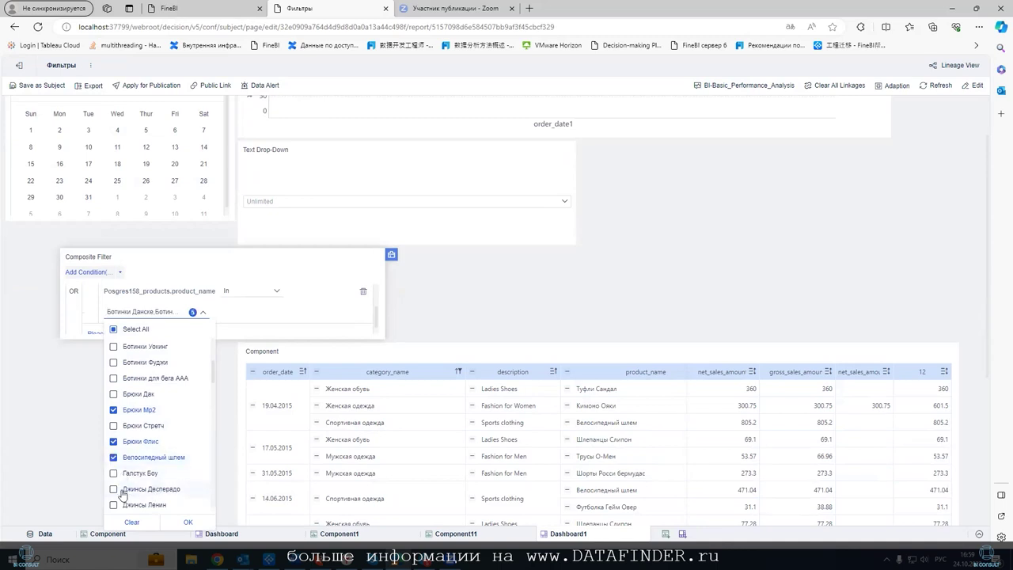
{"action": "left_click", "coordinate": [187, 523]}
{"action": "scroll", "coordinate": [475, 333], "scroll_direction": "down", "scroll_amount": 1}
{"action": "scroll", "coordinate": [443, 277], "scroll_direction": "down", "scroll_amount": 4}
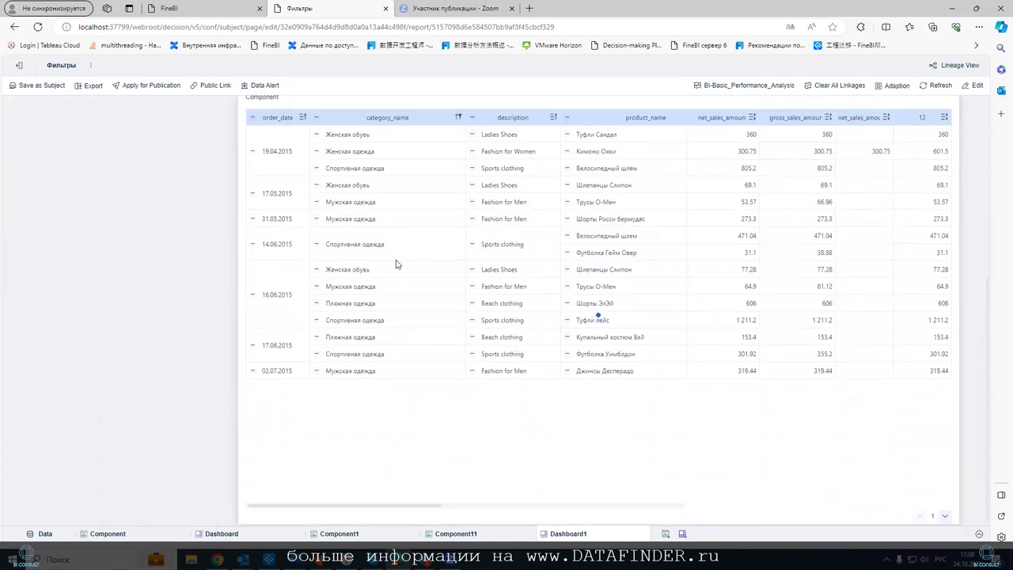
{"action": "scroll", "coordinate": [409, 254], "scroll_direction": "up", "scroll_amount": 6}
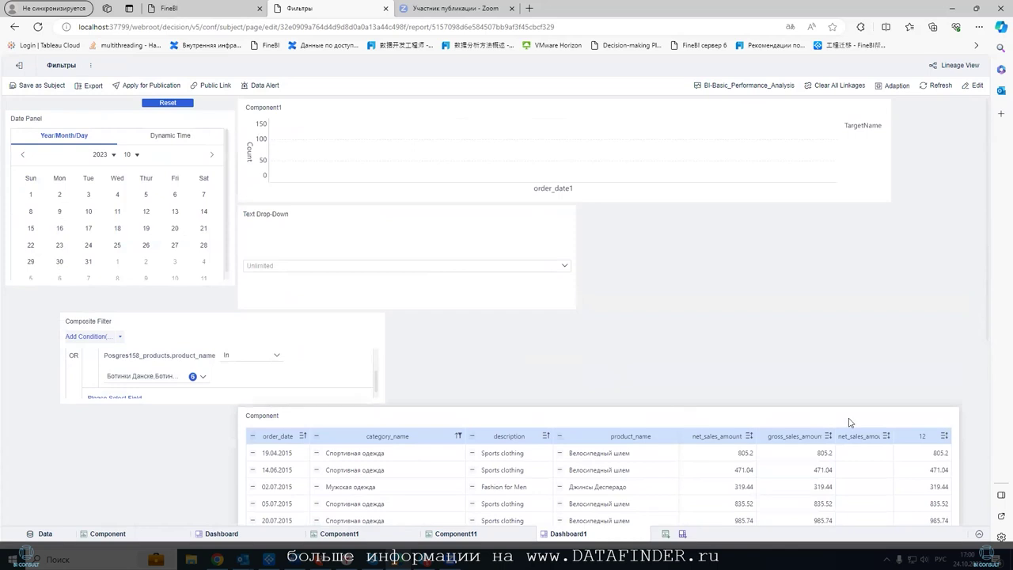
- View the filter criteria applied to the data table component
{"action": "left_click", "coordinate": [965, 463]}
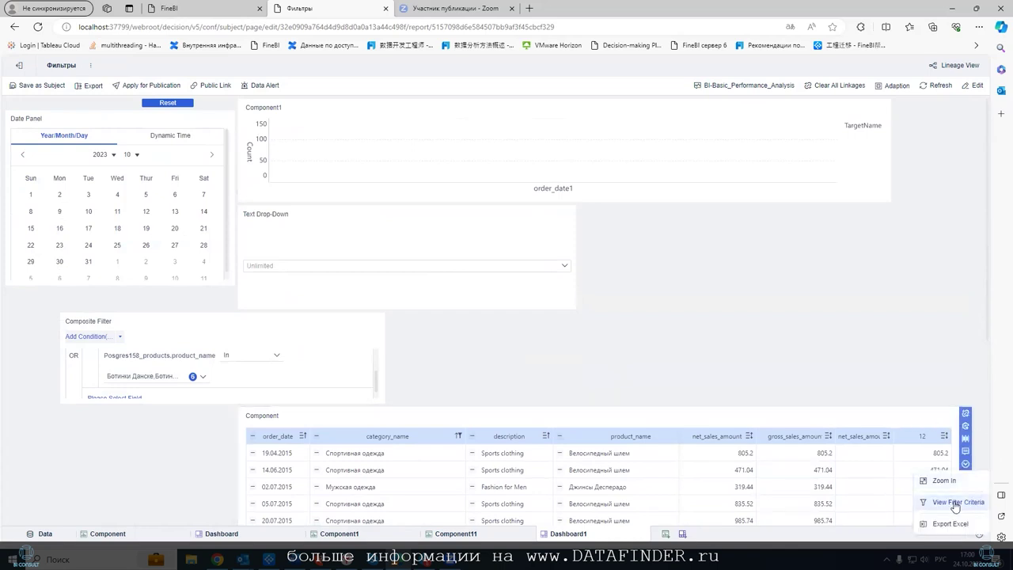
{"action": "left_click", "coordinate": [955, 501]}
{"action": "scroll", "coordinate": [633, 343], "scroll_direction": "down", "scroll_amount": 3}
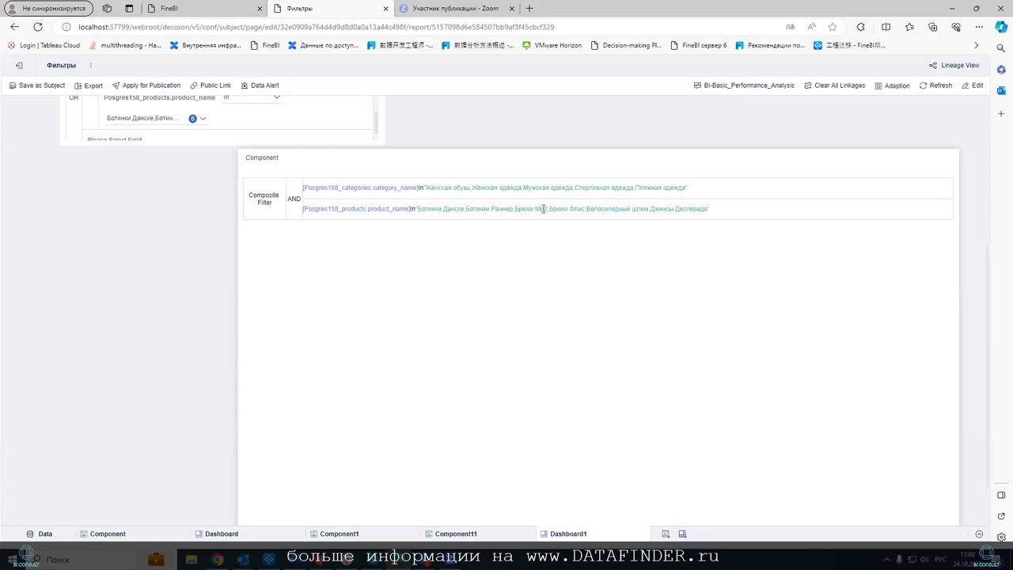
- Set the OR condition's field to supplier_id from Posgres158_products_main in the composite filter
{"action": "scroll", "coordinate": [281, 179], "scroll_direction": "up", "scroll_amount": 3}
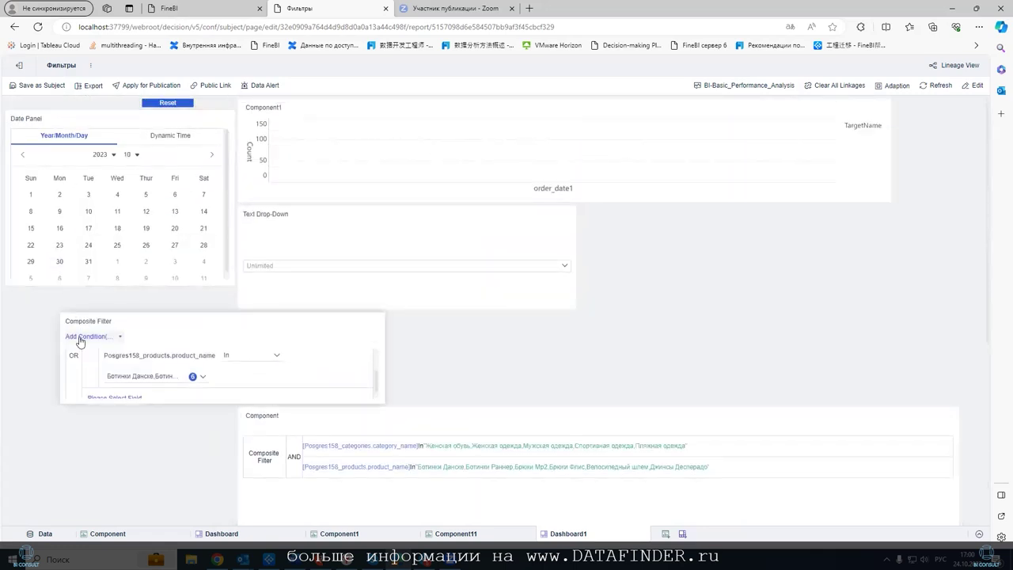
{"action": "scroll", "coordinate": [150, 354], "scroll_direction": "down", "scroll_amount": 2}
{"action": "left_click", "coordinate": [135, 368]}
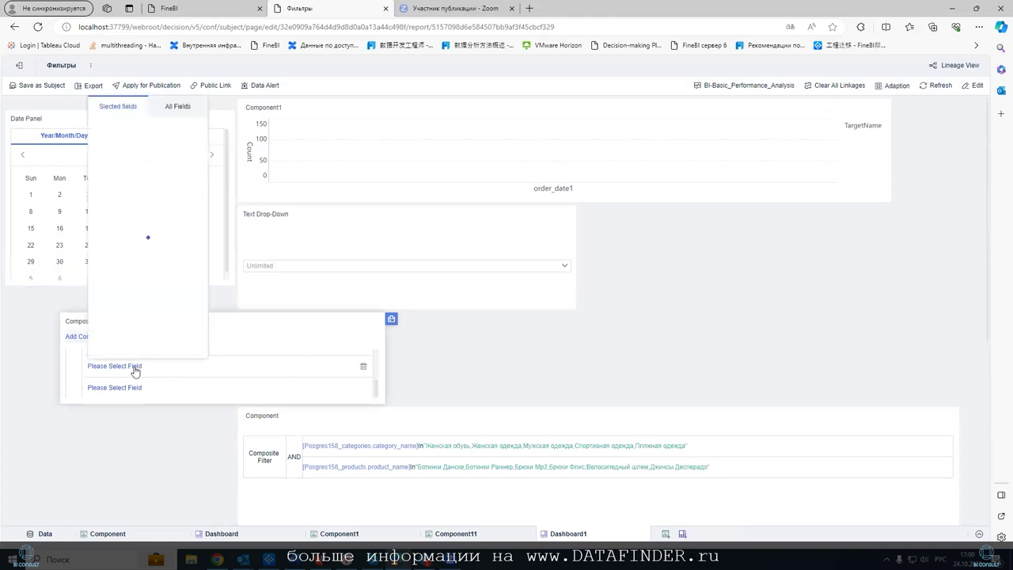
{"action": "left_click", "coordinate": [184, 182]}
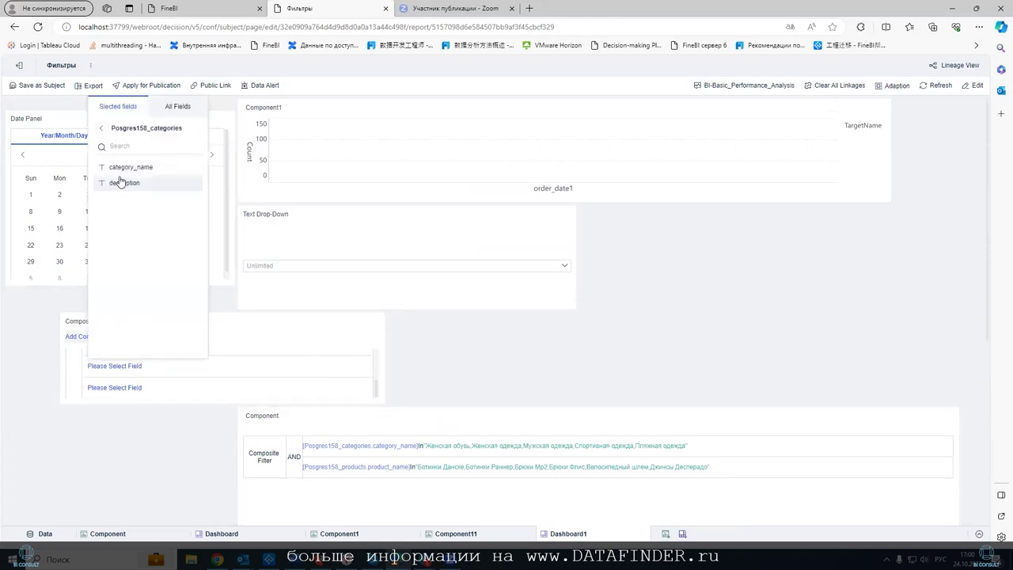
{"action": "left_click", "coordinate": [178, 106]}
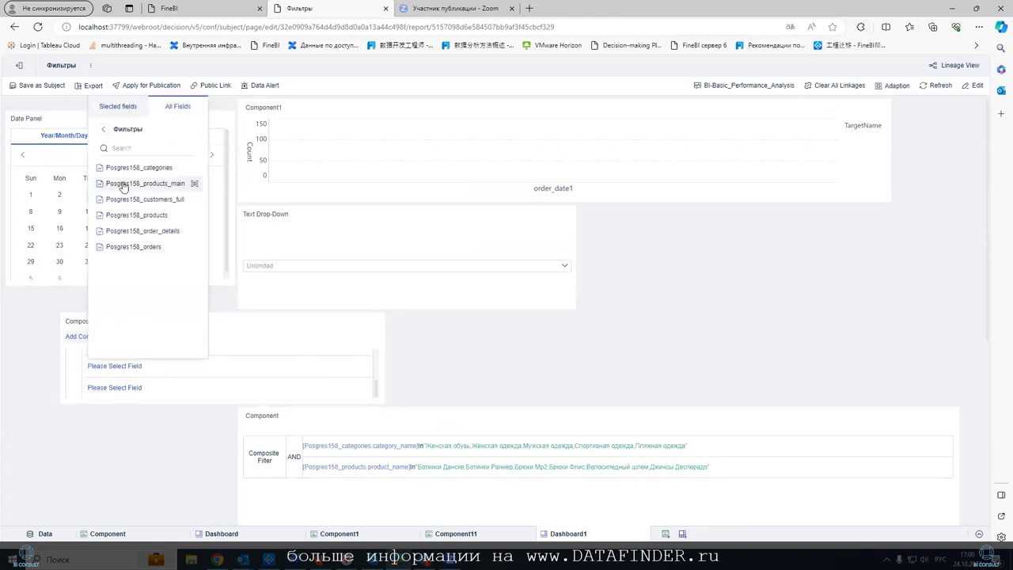
{"action": "left_click", "coordinate": [182, 183]}
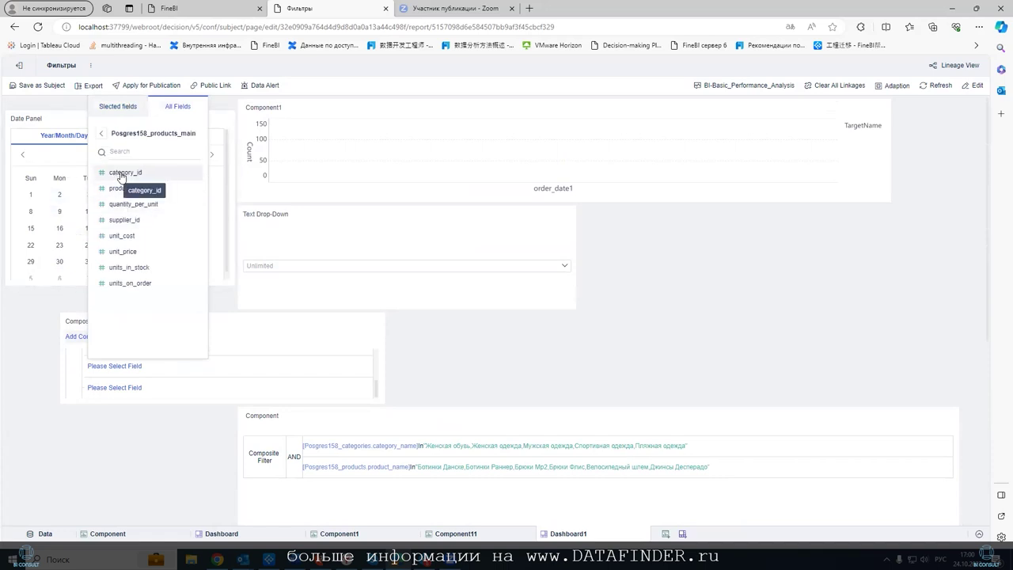
{"action": "left_click", "coordinate": [123, 219]}
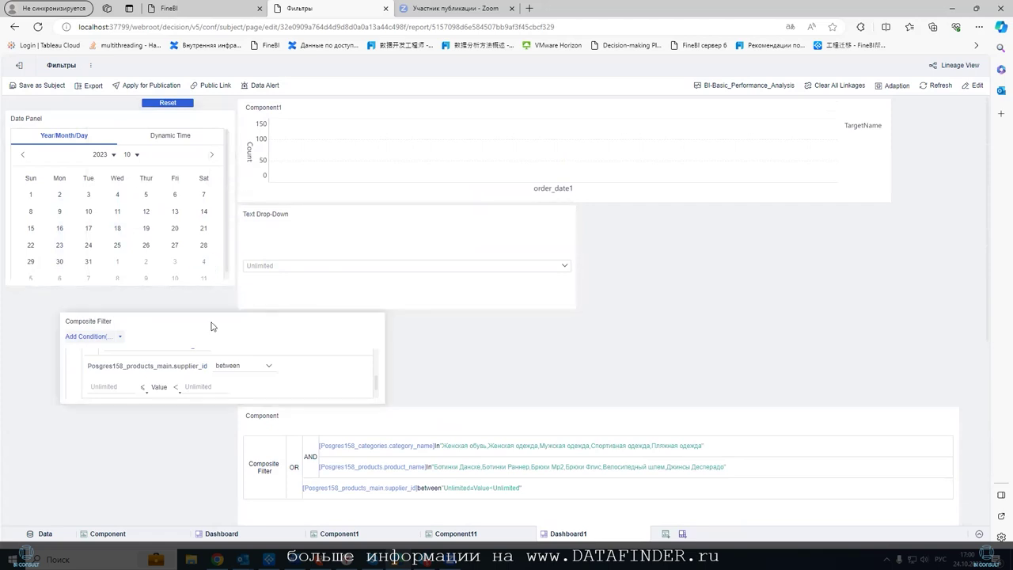
{"action": "left_click", "coordinate": [106, 386]}
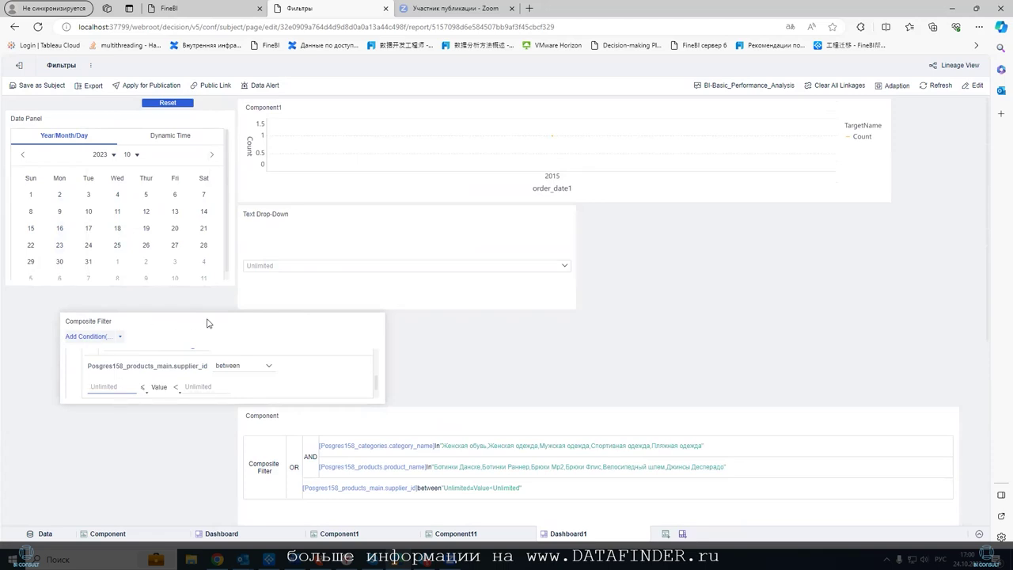
{"action": "left_click_drag", "start_coordinate": [377, 380], "coordinate": [384, 354]}
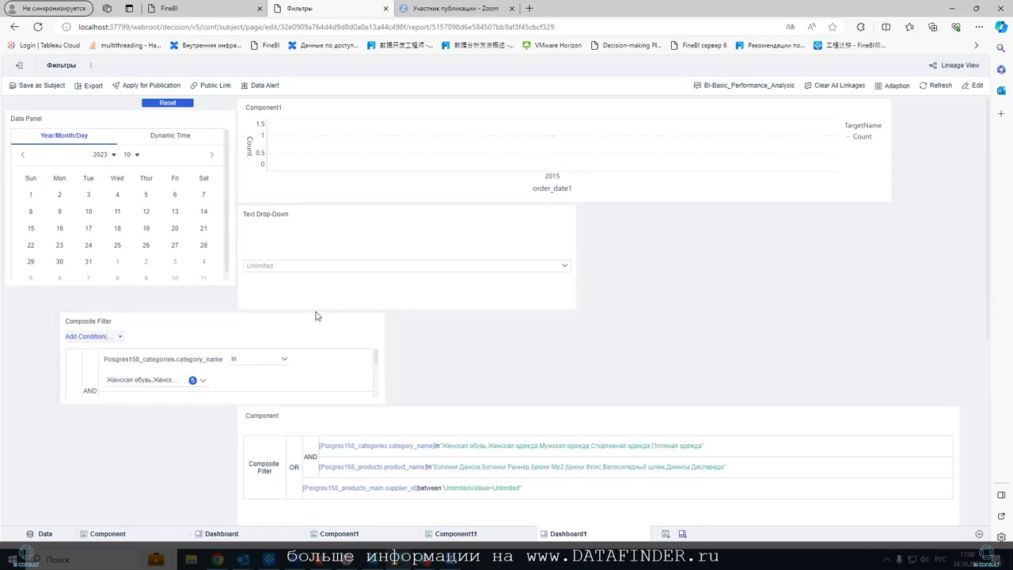
{"action": "left_click", "coordinate": [136, 85]}
{"action": "left_click", "coordinate": [589, 448]}
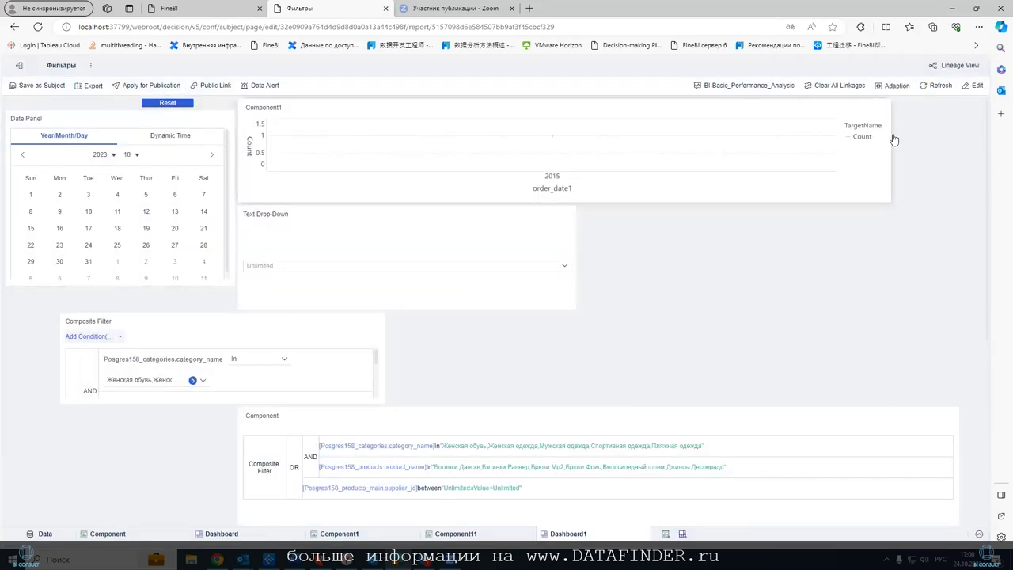
- Return to edit mode, add a Query button below the composite filter, and turn off its automatic query when previewing
{"action": "left_click", "coordinate": [970, 88]}
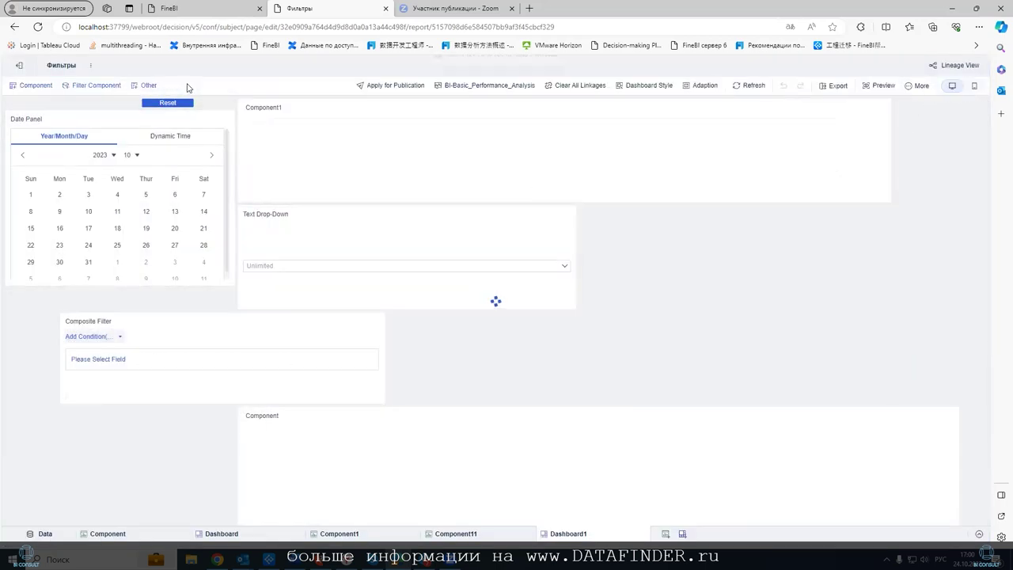
{"action": "left_click", "coordinate": [75, 85]}
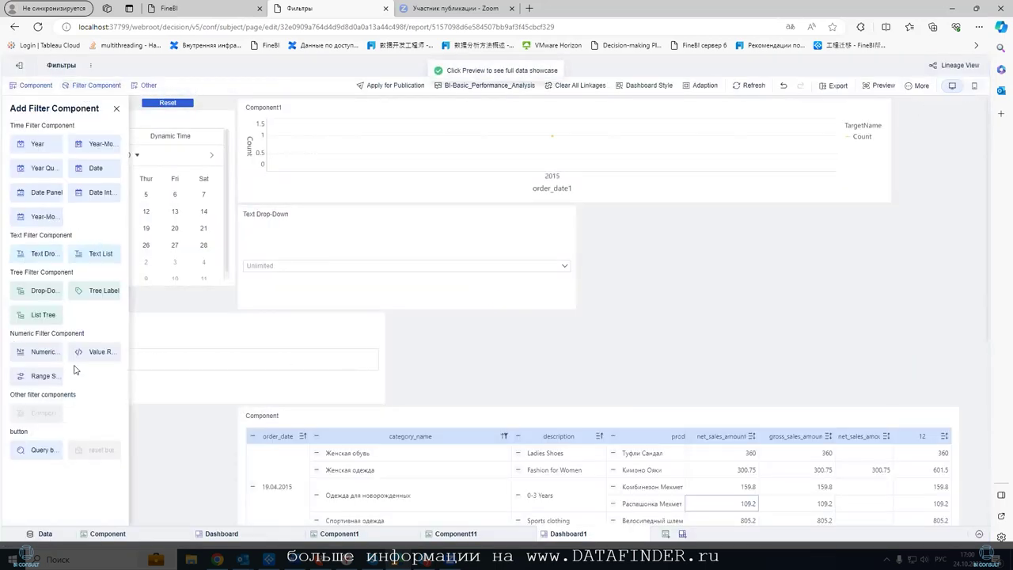
{"action": "left_click_drag", "start_coordinate": [37, 451], "coordinate": [104, 425]}
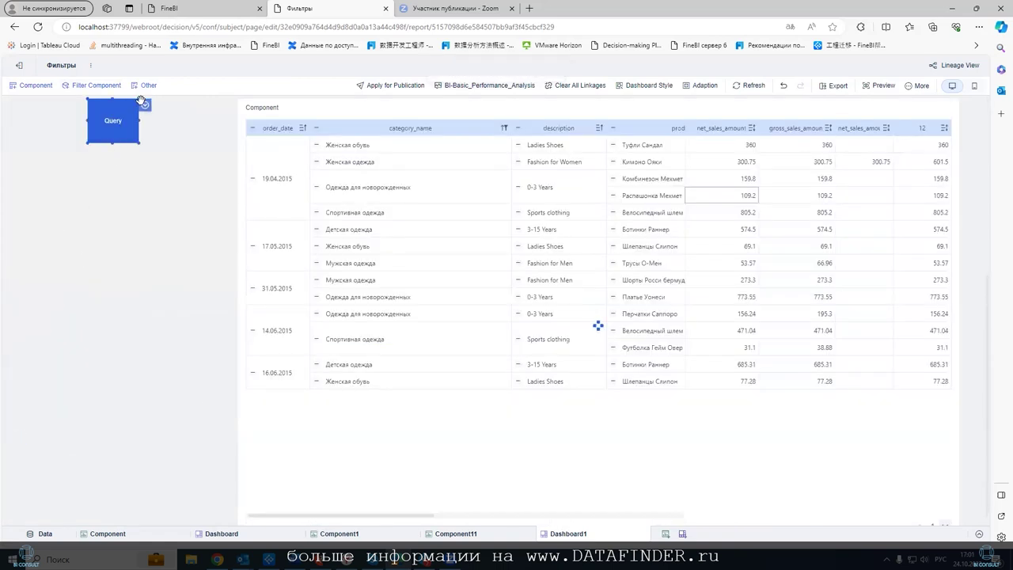
{"action": "left_click", "coordinate": [144, 104]}
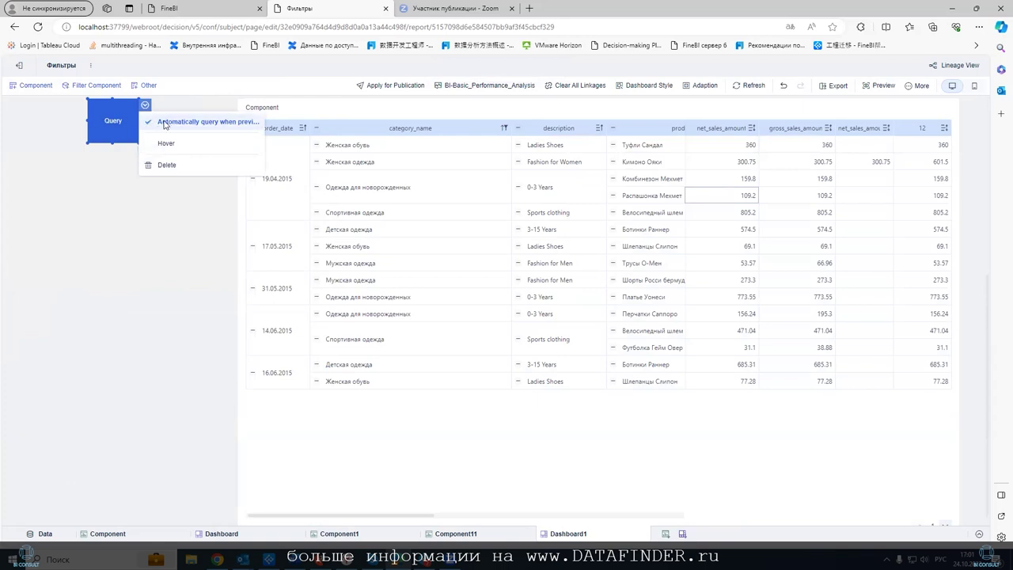
{"action": "left_click", "coordinate": [164, 124]}
- Place the Query button as a narrow bar above the date panel and widen the Reset button to sit directly beside it
{"action": "scroll", "coordinate": [134, 158], "scroll_direction": "up", "scroll_amount": 4}
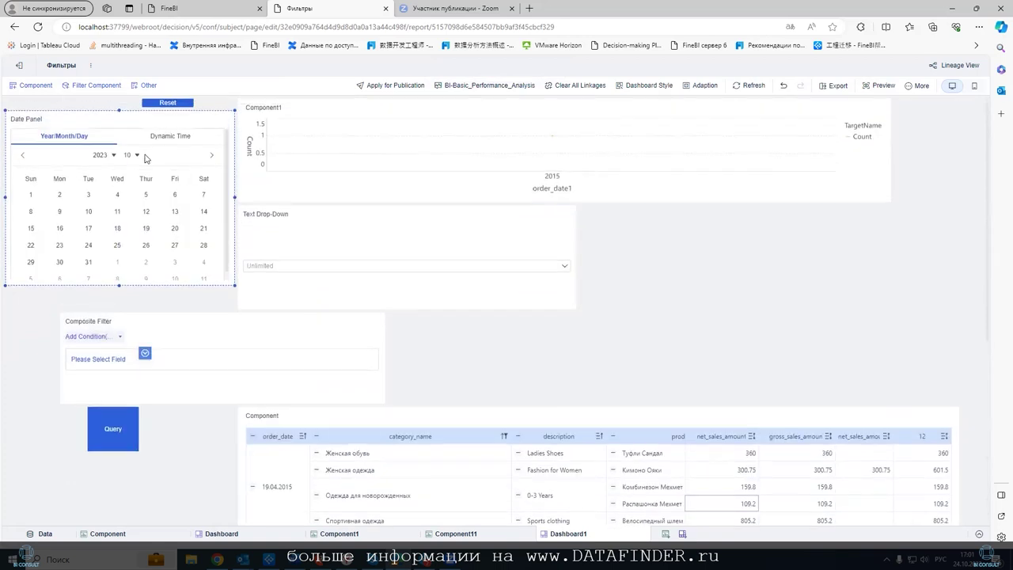
{"action": "left_click", "coordinate": [116, 434]}
{"action": "left_click_drag", "start_coordinate": [137, 450], "coordinate": [106, 107]}
{"action": "left_click", "coordinate": [101, 129]}
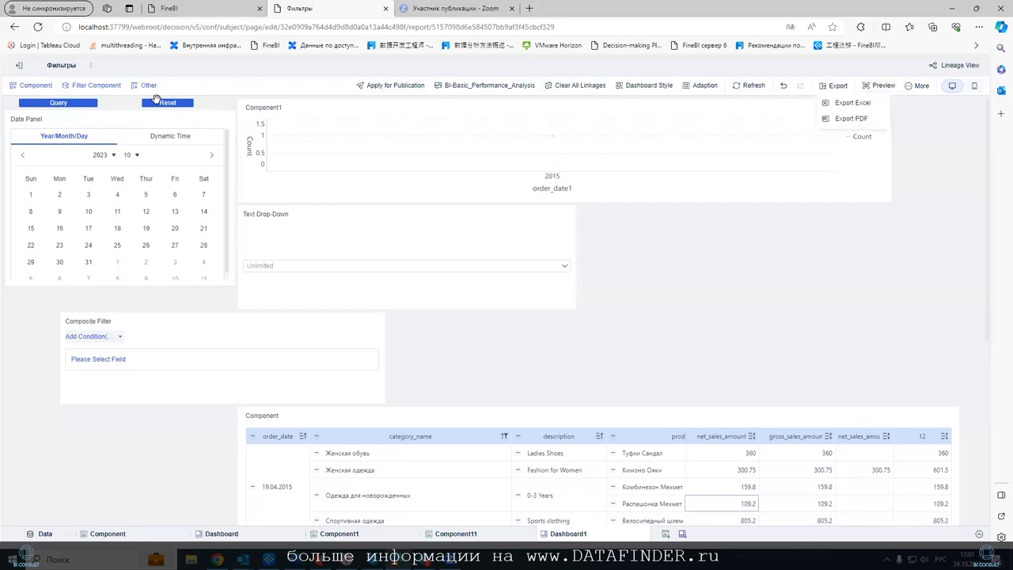
{"action": "left_click_drag", "start_coordinate": [144, 103], "coordinate": [101, 103]}
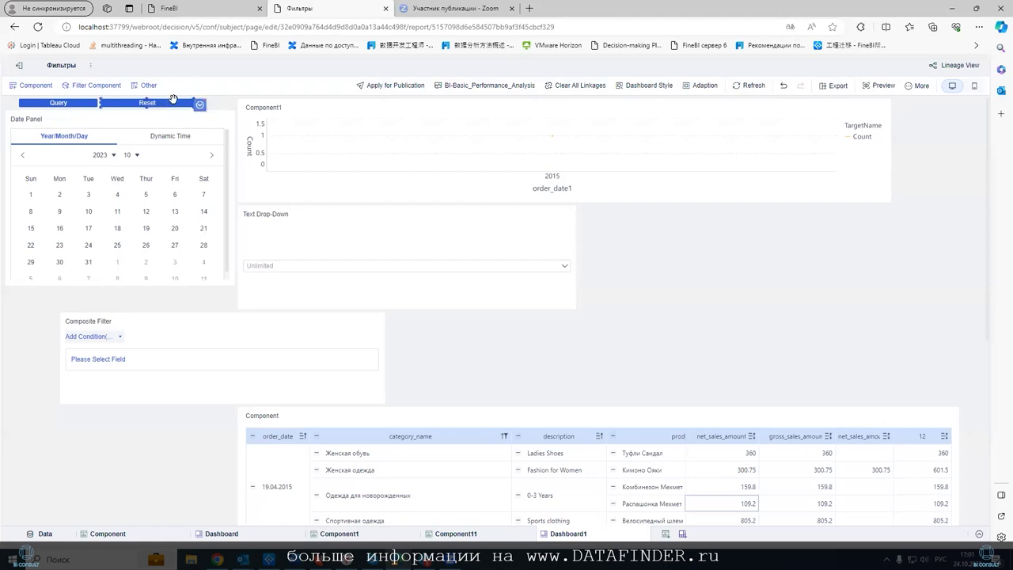
- Filter the dashboard by 11 October 2023 in the date panel and reset the filters
{"action": "left_click", "coordinate": [71, 119]}
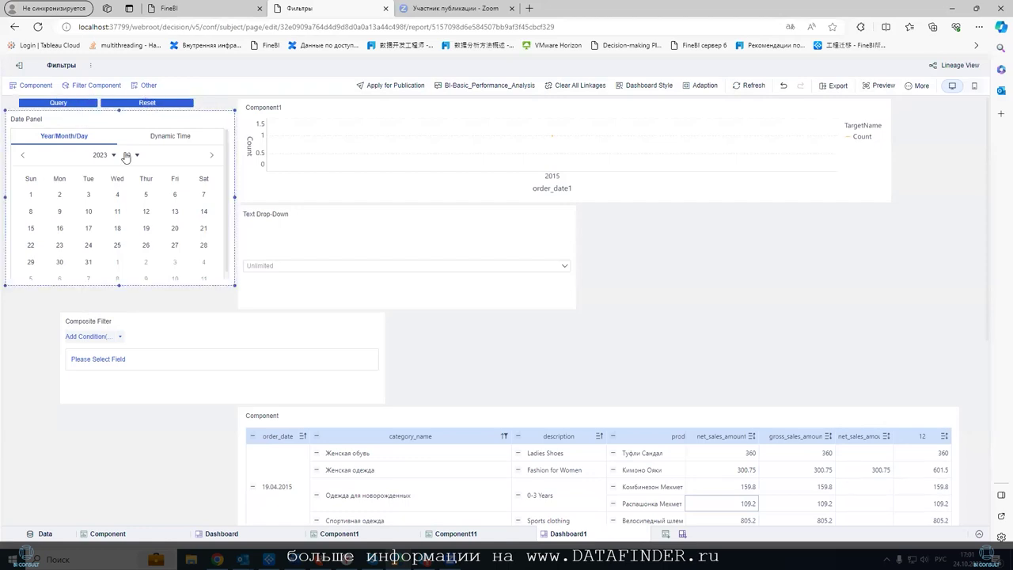
{"action": "left_click", "coordinate": [117, 211]}
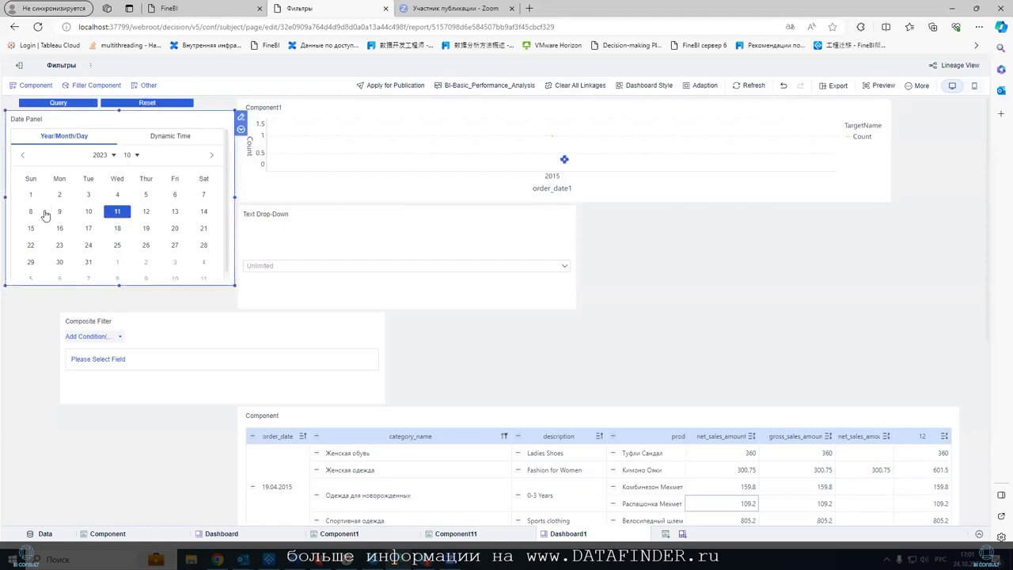
{"action": "left_click", "coordinate": [603, 115]}
{"action": "left_click", "coordinate": [216, 108]}
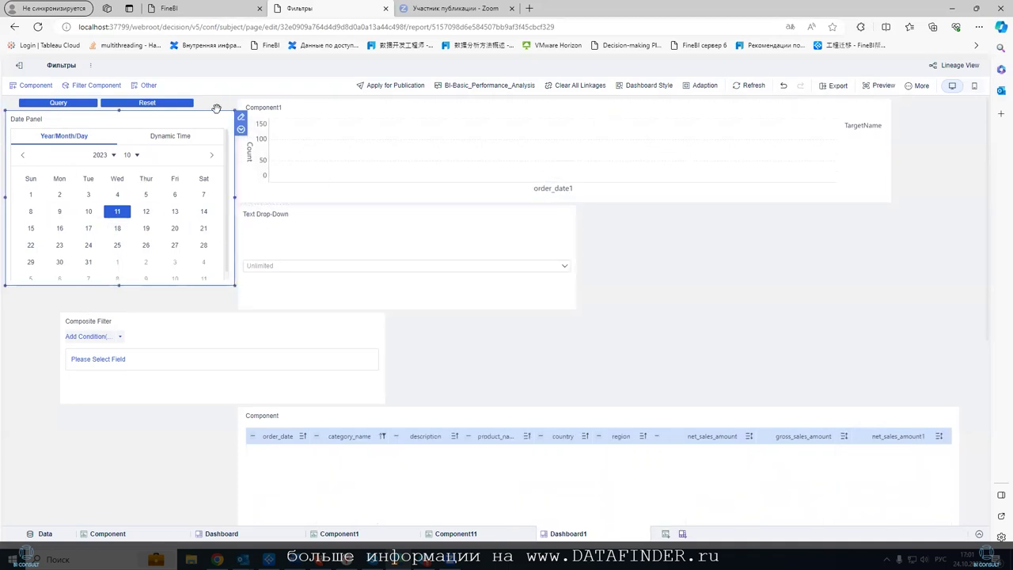
{"action": "left_click", "coordinate": [131, 103]}
- Display the Query button's available options, including the automatic query and hover settings
{"action": "left_click", "coordinate": [38, 103]}
{"action": "left_click_drag", "start_coordinate": [55, 102], "coordinate": [90, 101]}
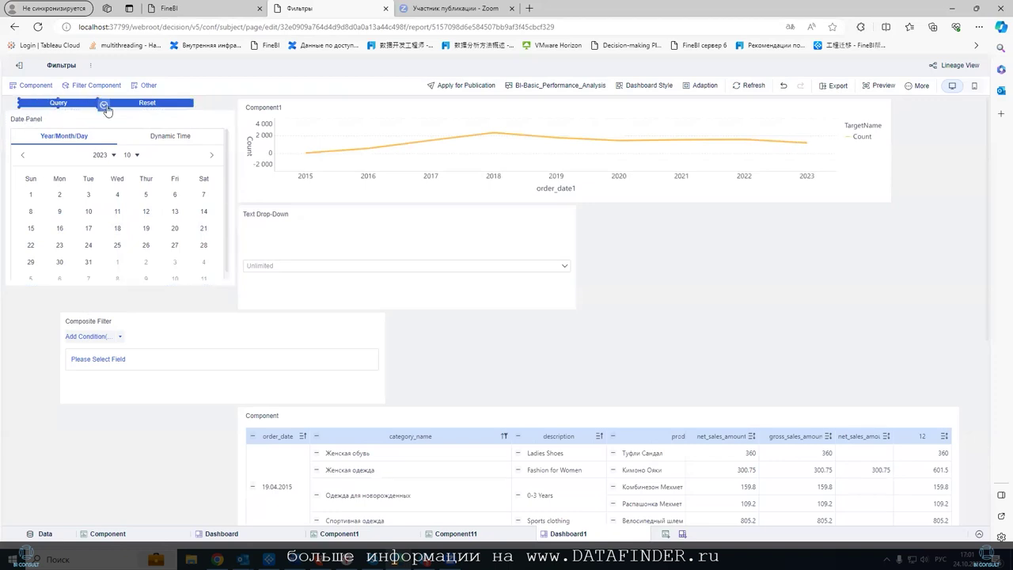
{"action": "left_click", "coordinate": [103, 105]}
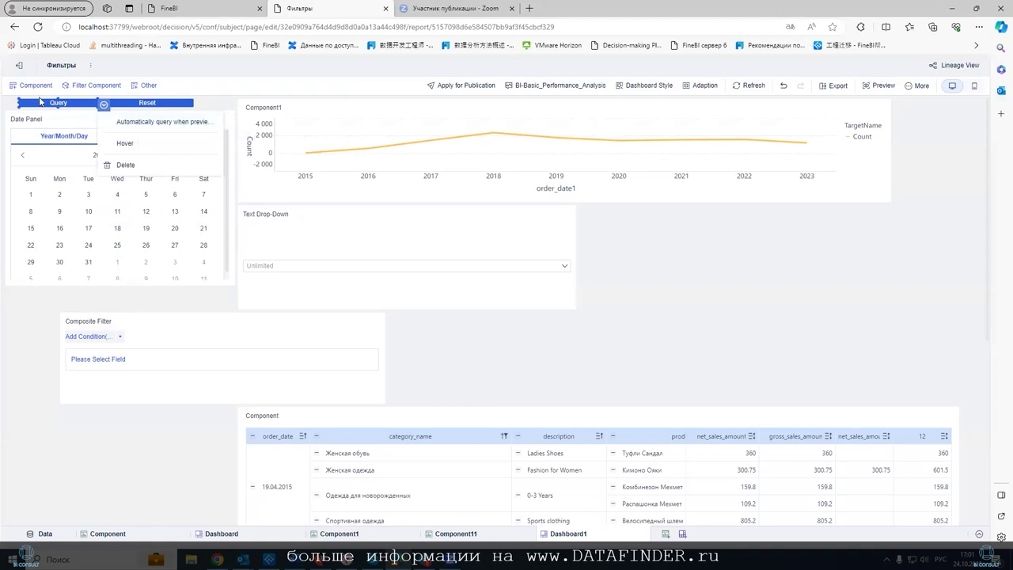
- Filter the dashboard by 4 October 2023 in the date panel and clear the selection with the Reset component
{"action": "left_click", "coordinate": [117, 195]}
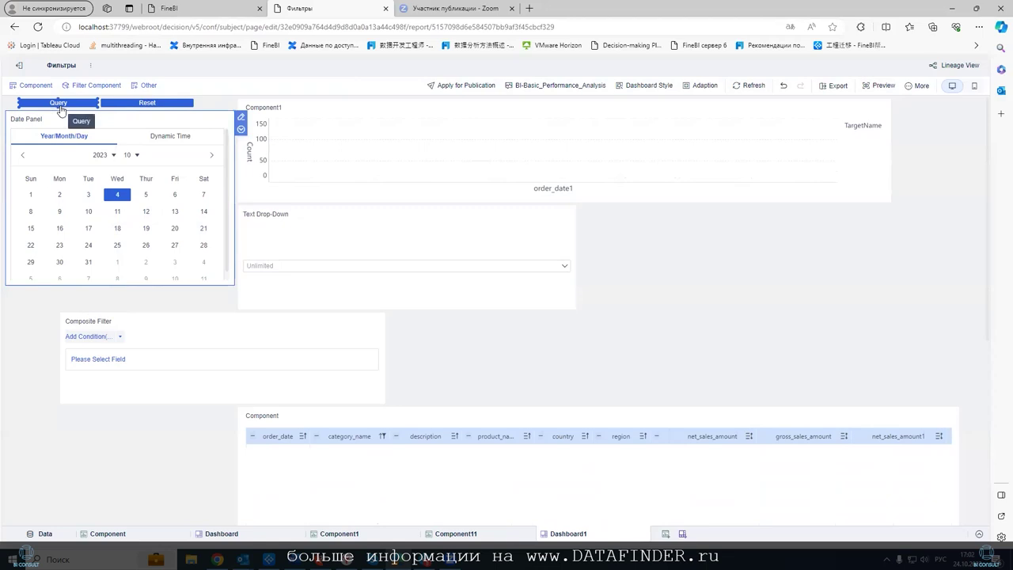
{"action": "left_click", "coordinate": [52, 228]}
{"action": "left_click", "coordinate": [151, 104]}
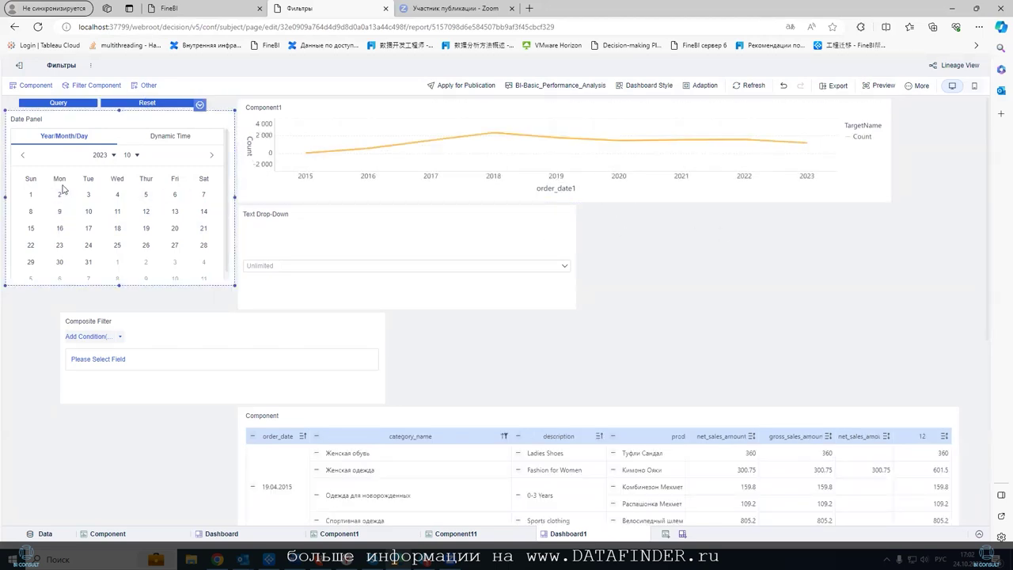
- Switch the date panel's month to September 2023, filter by 10 September 2023 and check the chart and table
{"action": "left_click", "coordinate": [136, 156]}
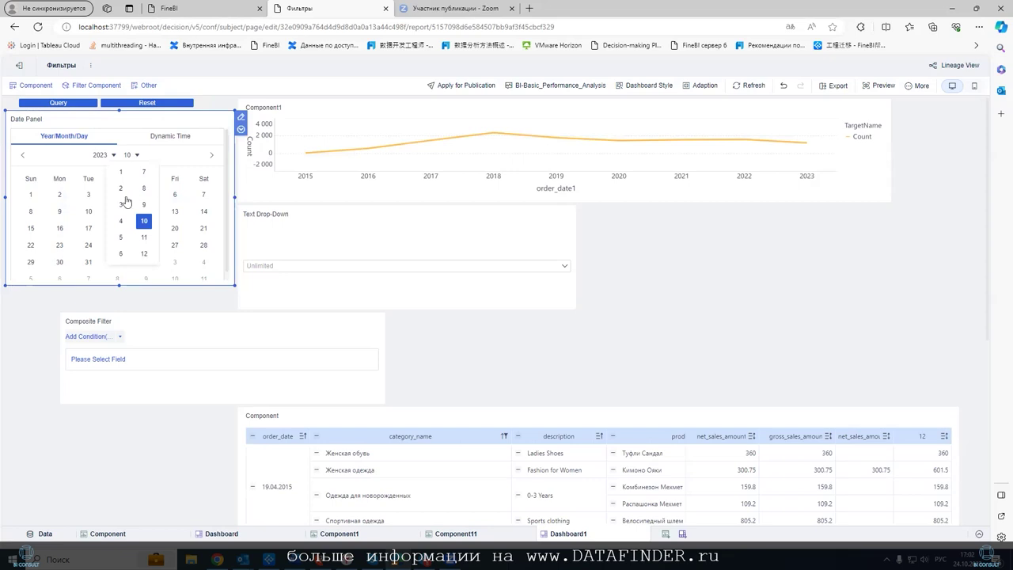
{"action": "left_click", "coordinate": [141, 204]}
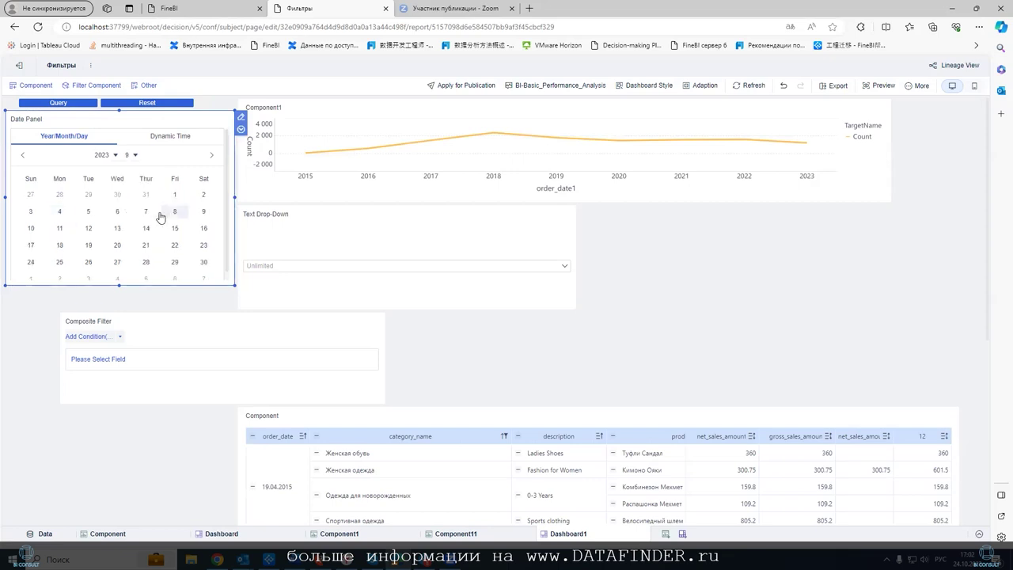
{"action": "left_click", "coordinate": [31, 228]}
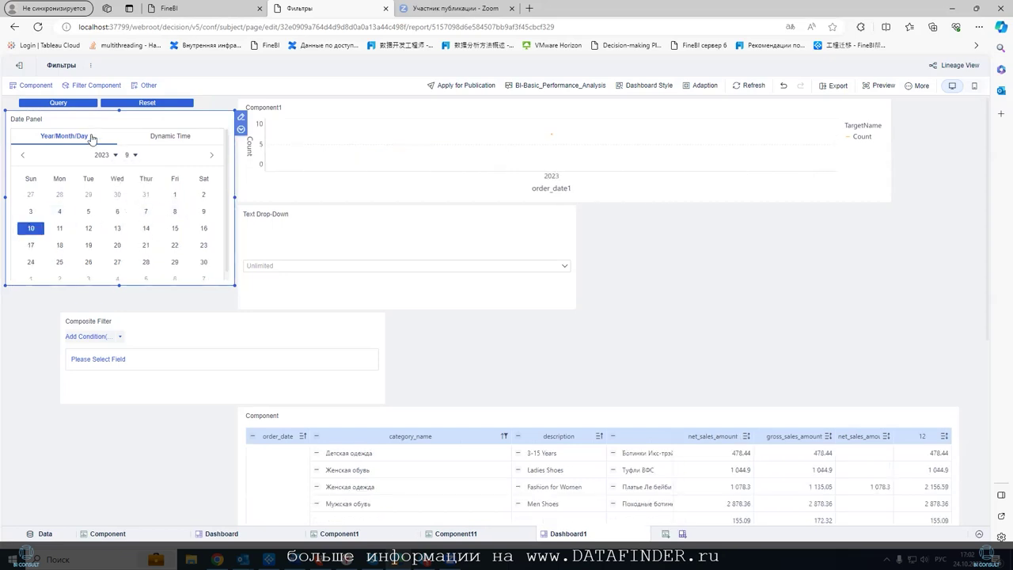
{"action": "scroll", "coordinate": [419, 443], "scroll_direction": "down", "scroll_amount": 3}
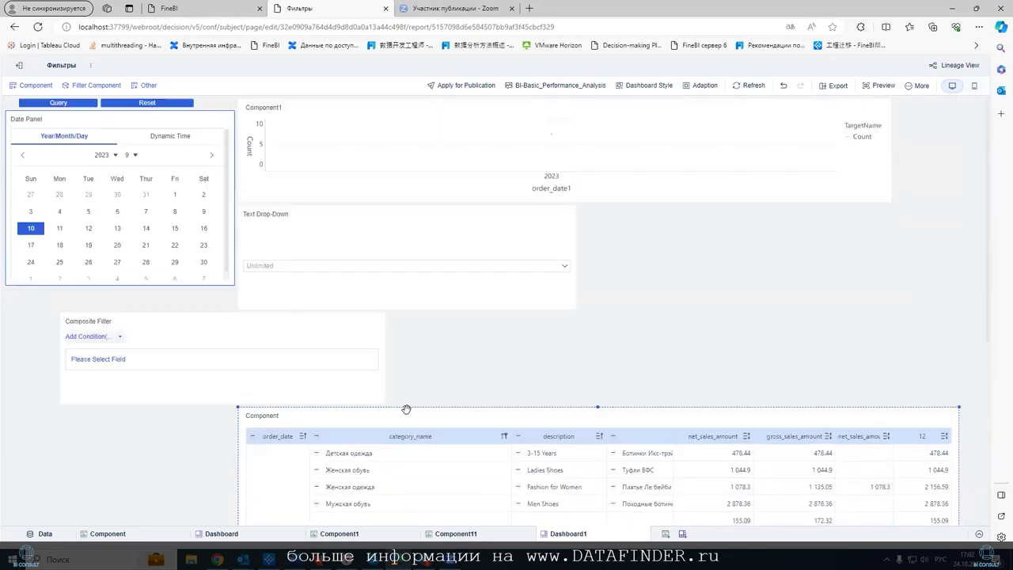
{"action": "scroll", "coordinate": [389, 355], "scroll_direction": "up", "scroll_amount": 3}
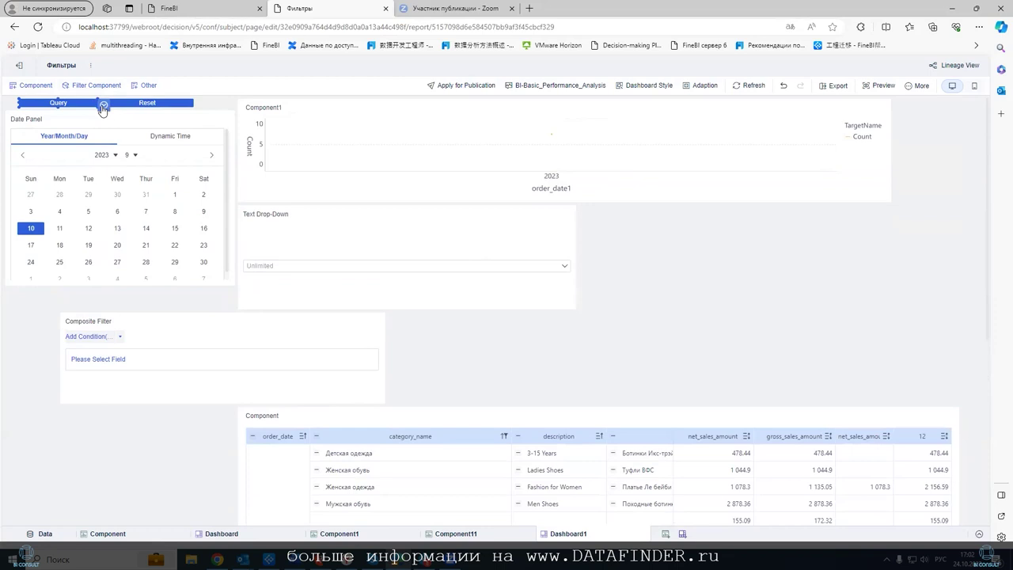
- Filter the dashboard by 11 September 2023 in the date panel and examine the table's records for that day
{"action": "left_click", "coordinate": [59, 229]}
{"action": "scroll", "coordinate": [477, 323], "scroll_direction": "down", "scroll_amount": 5}
{"action": "scroll", "coordinate": [321, 269], "scroll_direction": "up", "scroll_amount": 4}
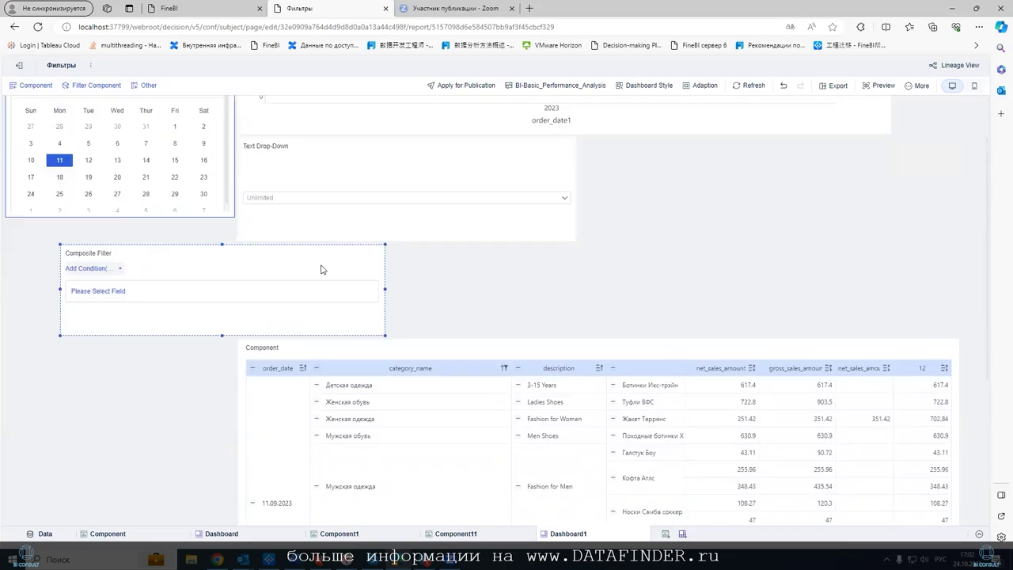
{"action": "scroll", "coordinate": [321, 269], "scroll_direction": "up", "scroll_amount": 1}
{"action": "scroll", "coordinate": [589, 400], "scroll_direction": "down", "scroll_amount": 3}
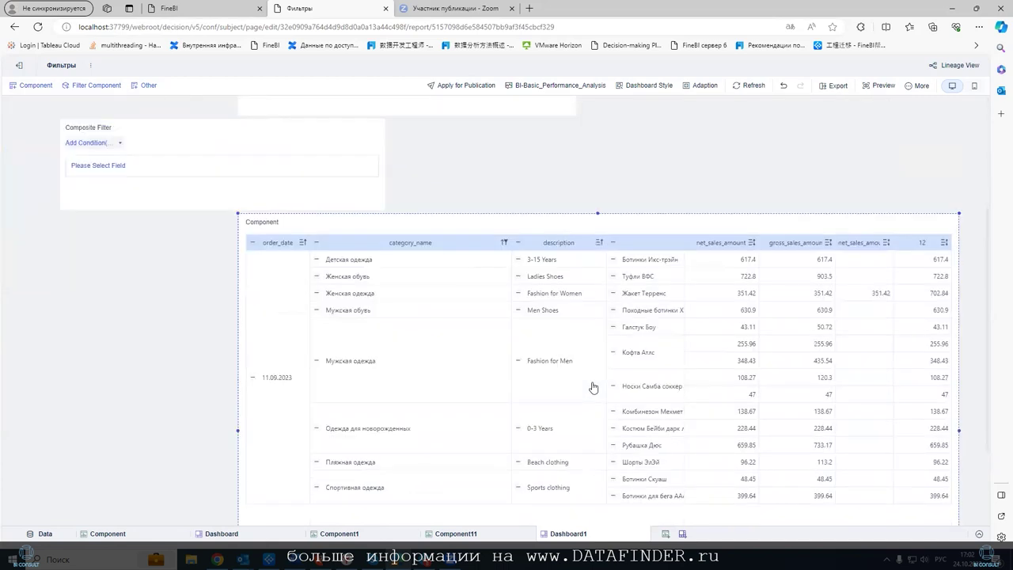
{"action": "scroll", "coordinate": [147, 188], "scroll_direction": "up", "scroll_amount": 3}
- Preview the dashboard filtered by 12 September 2023, check the table, and return to edit mode
{"action": "left_click", "coordinate": [101, 105]}
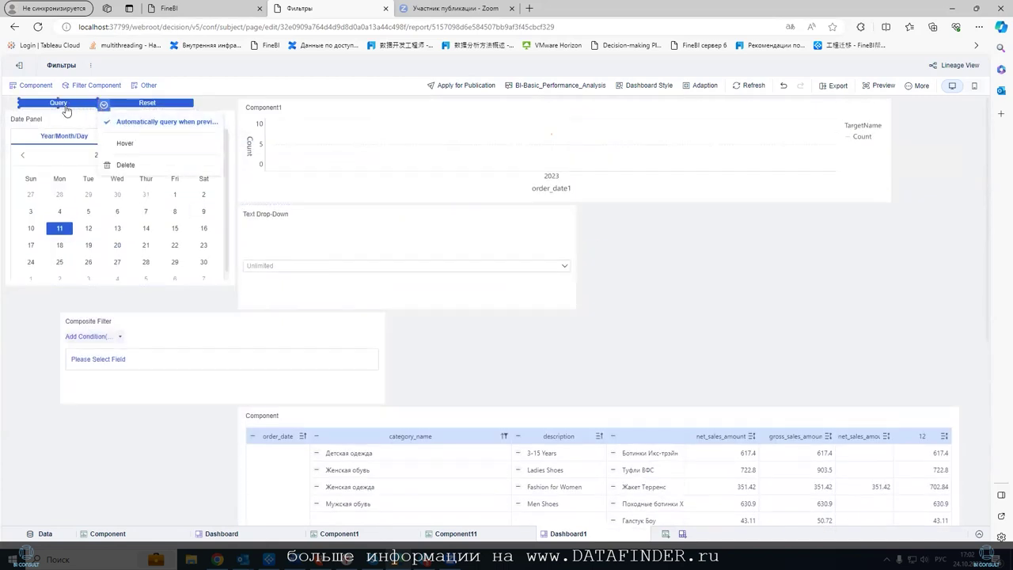
{"action": "left_click", "coordinate": [843, 133]}
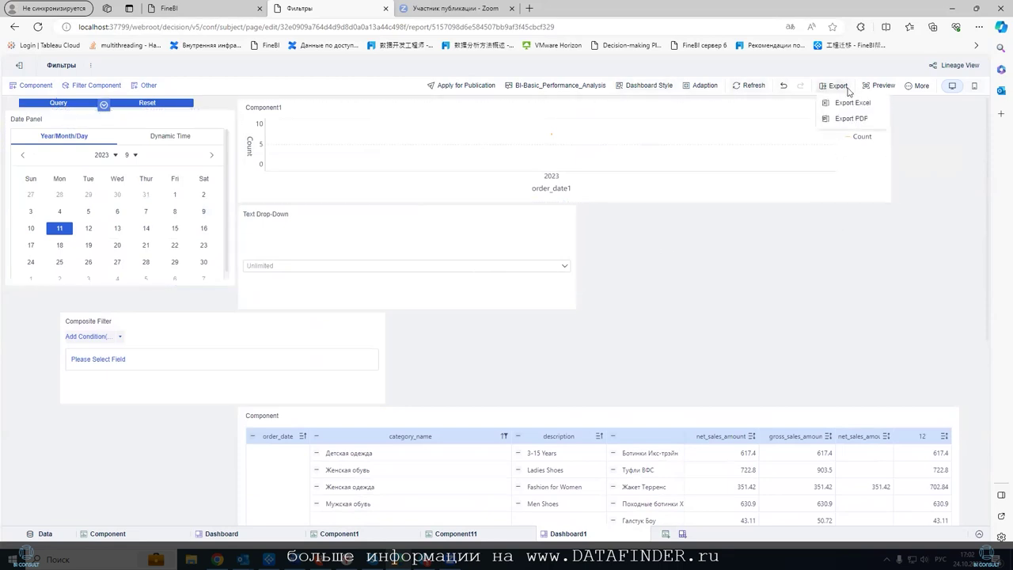
{"action": "left_click", "coordinate": [877, 87]}
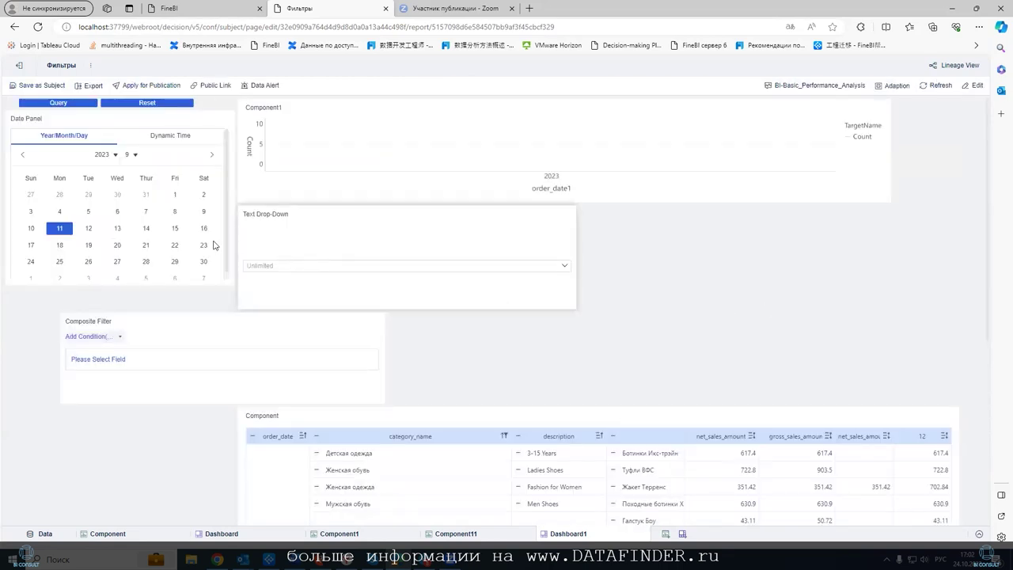
{"action": "scroll", "coordinate": [443, 434], "scroll_direction": "down", "scroll_amount": 4}
{"action": "scroll", "coordinate": [418, 400], "scroll_direction": "up", "scroll_amount": 3}
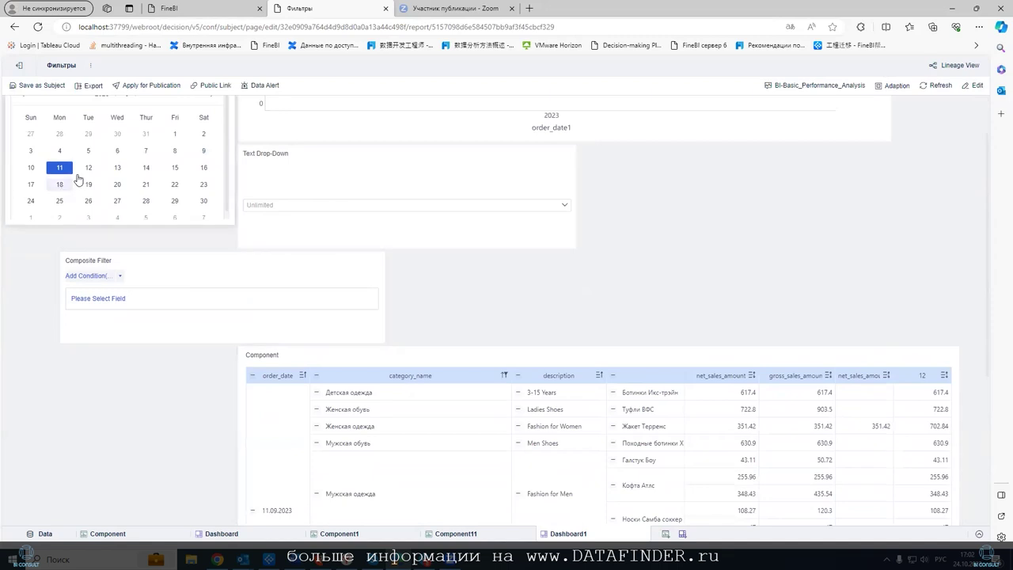
{"action": "left_click", "coordinate": [88, 167]}
{"action": "scroll", "coordinate": [404, 400], "scroll_direction": "down", "scroll_amount": 3}
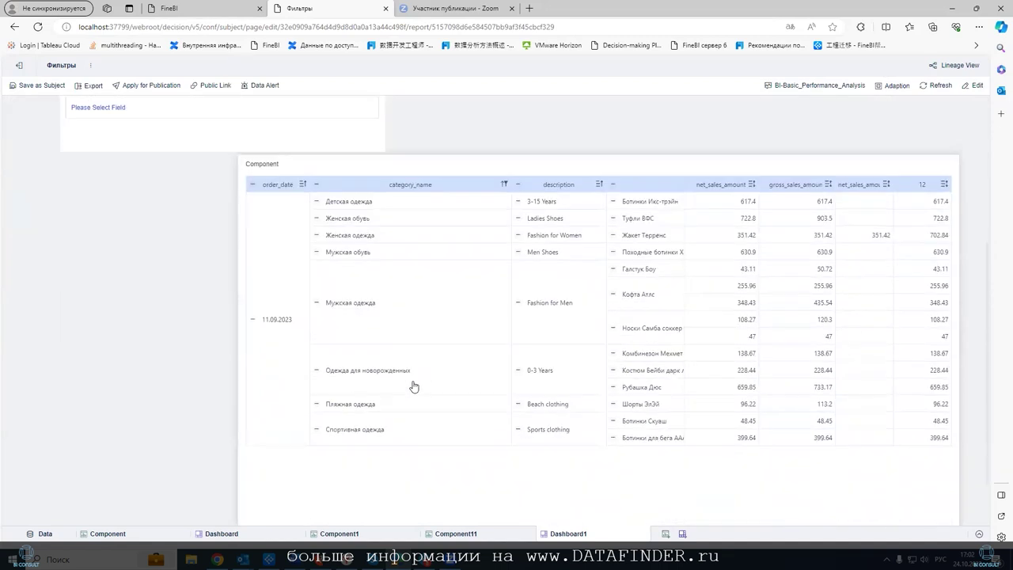
{"action": "scroll", "coordinate": [361, 351], "scroll_direction": "up", "scroll_amount": 4}
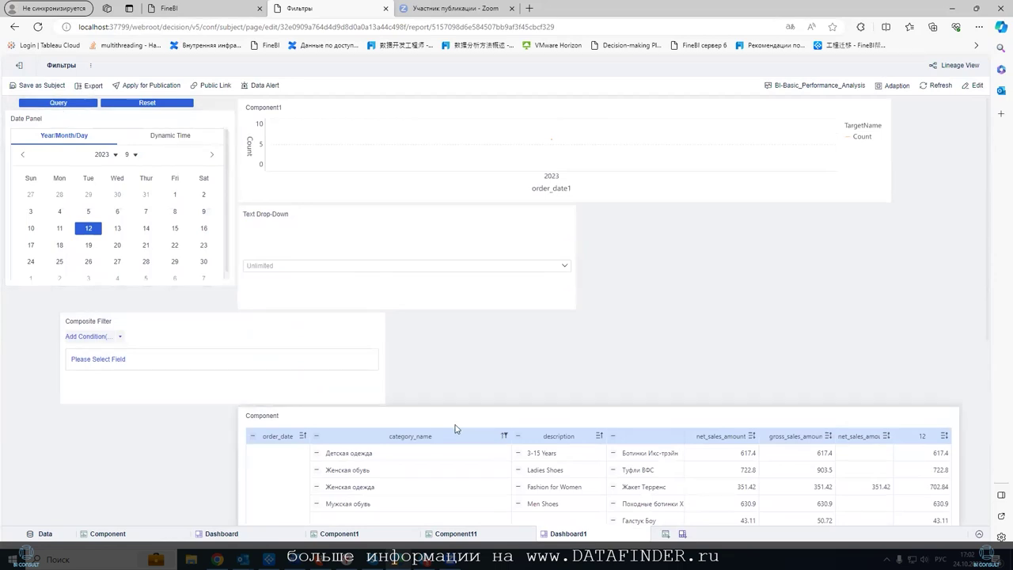
{"action": "scroll", "coordinate": [460, 414], "scroll_direction": "down", "scroll_amount": 2}
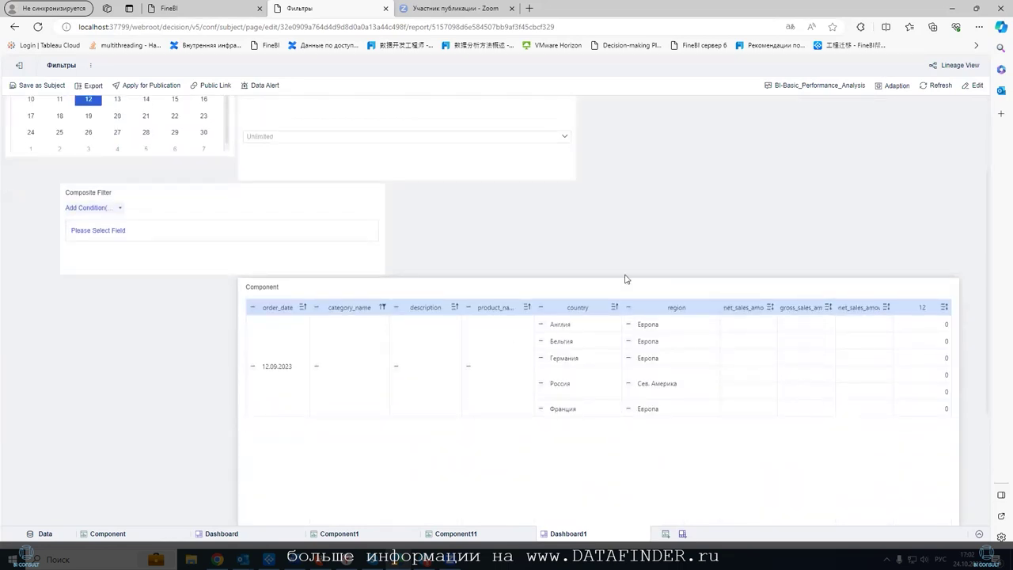
{"action": "left_click", "coordinate": [972, 85]}
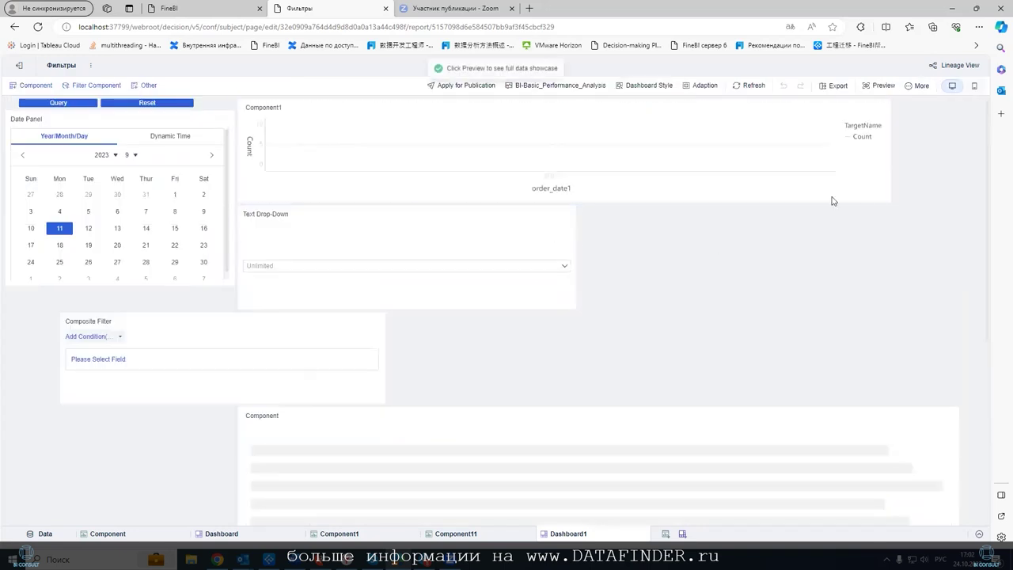
- Remove the Component1 chart and the Text Drop-Down filter, and move the composite filter into the freed space above the table
{"action": "left_click", "coordinate": [898, 155]}
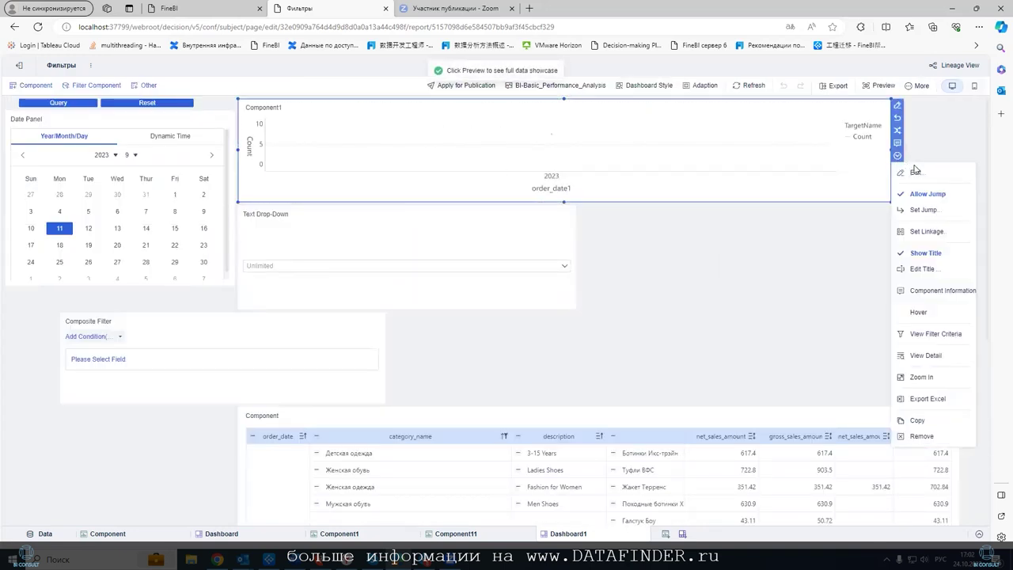
{"action": "left_click", "coordinate": [921, 436]}
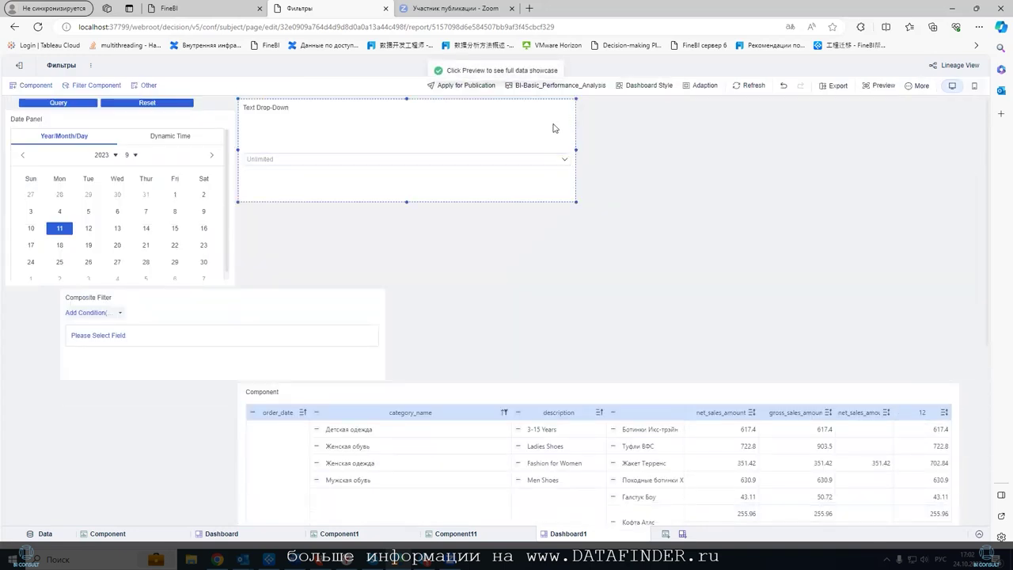
{"action": "left_click", "coordinate": [583, 124]}
{"action": "left_click", "coordinate": [619, 277]}
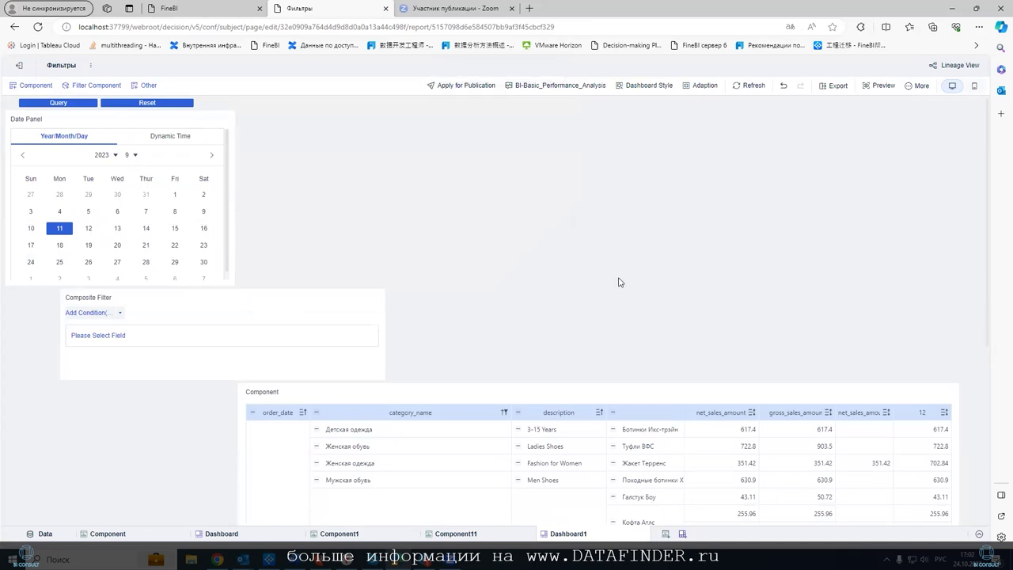
{"action": "left_click_drag", "start_coordinate": [333, 300], "coordinate": [579, 110]}
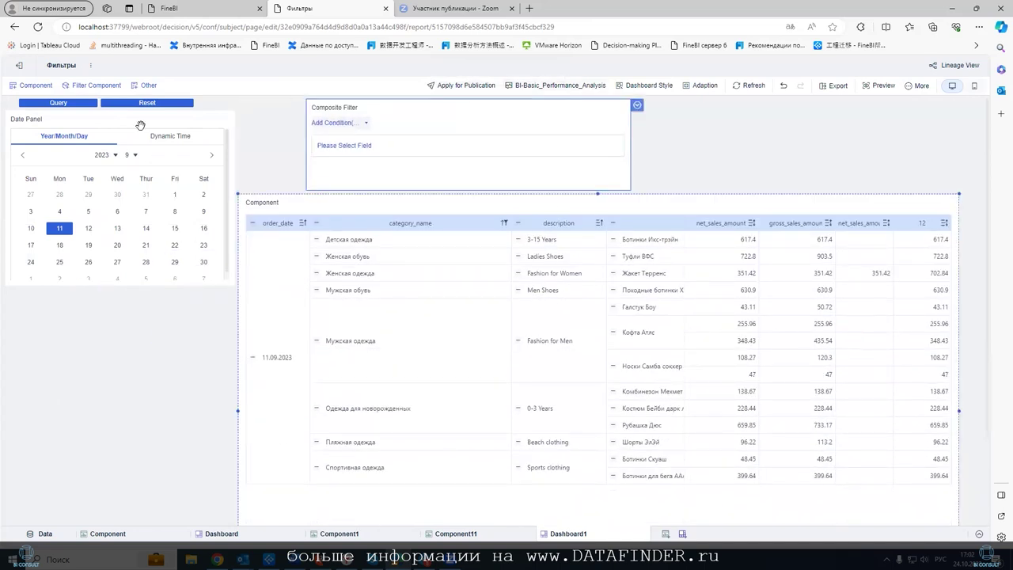
- Filter the table by 12, 13 and 14 September 2023 in turn, checking the Query button's options in between
{"action": "left_click", "coordinate": [89, 228]}
{"action": "left_click", "coordinate": [117, 228]}
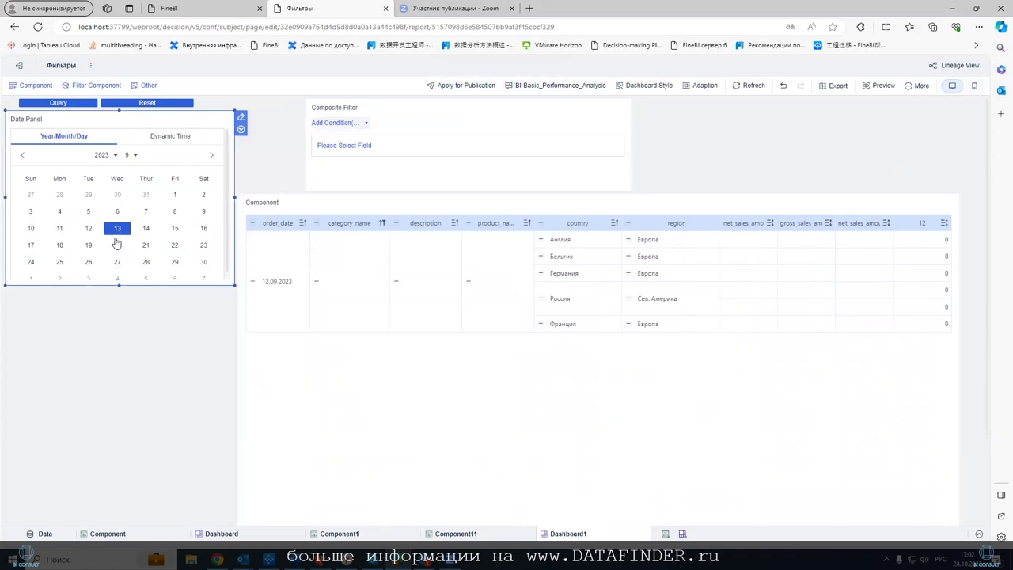
{"action": "left_click", "coordinate": [82, 110]}
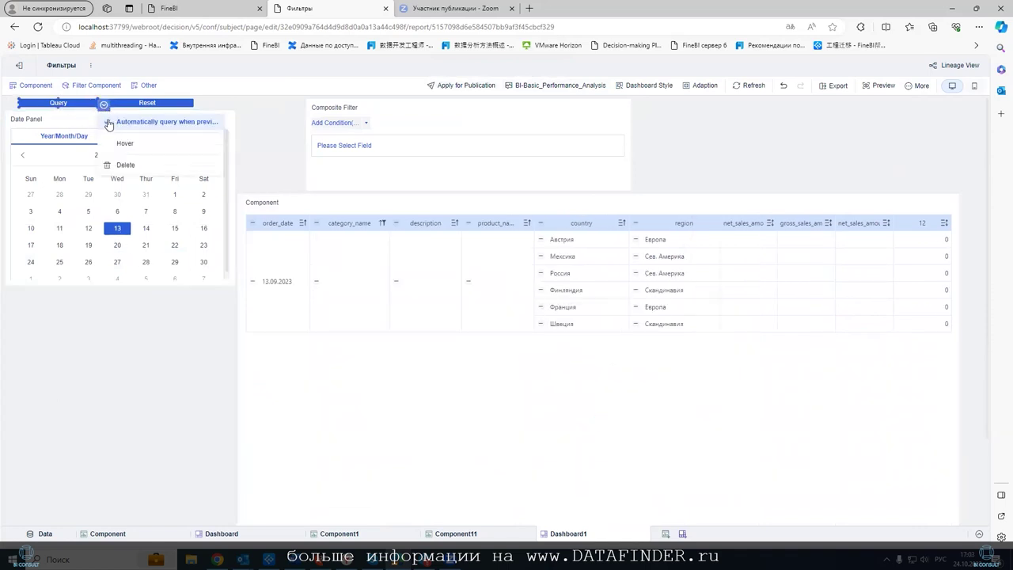
{"action": "left_click", "coordinate": [146, 228]}
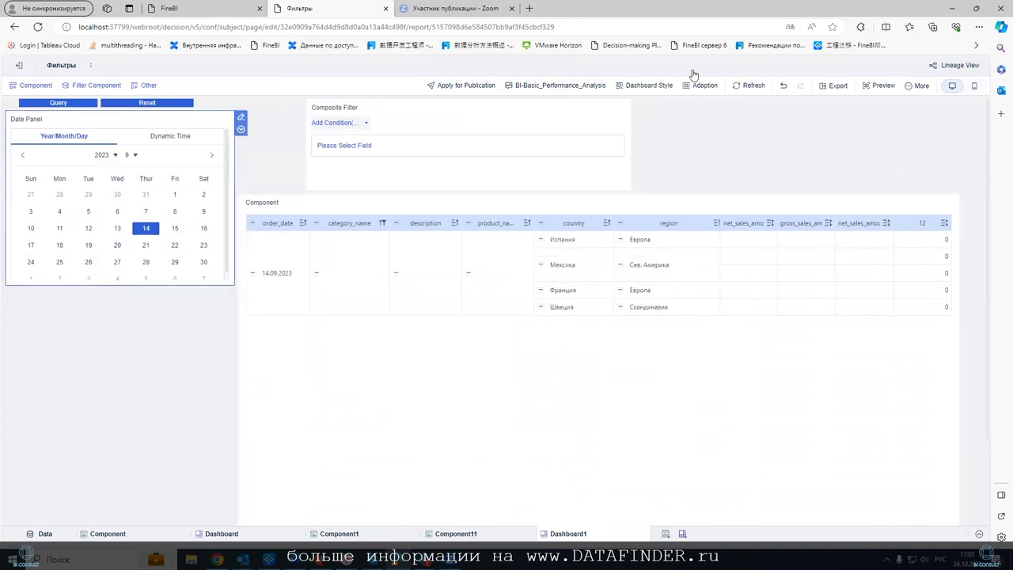
- Delete the composite filter from the dashboard and filter the table by 18 September 2023 in the date panel
{"action": "left_click", "coordinate": [366, 130]}
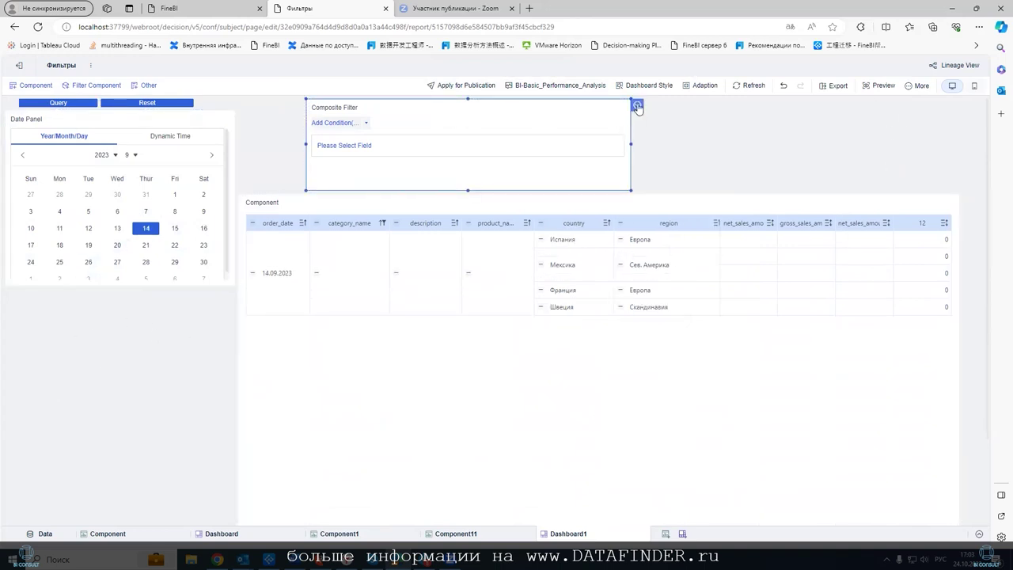
{"action": "left_click", "coordinate": [637, 109]}
{"action": "left_click", "coordinate": [670, 205]}
{"action": "left_click", "coordinate": [101, 103]}
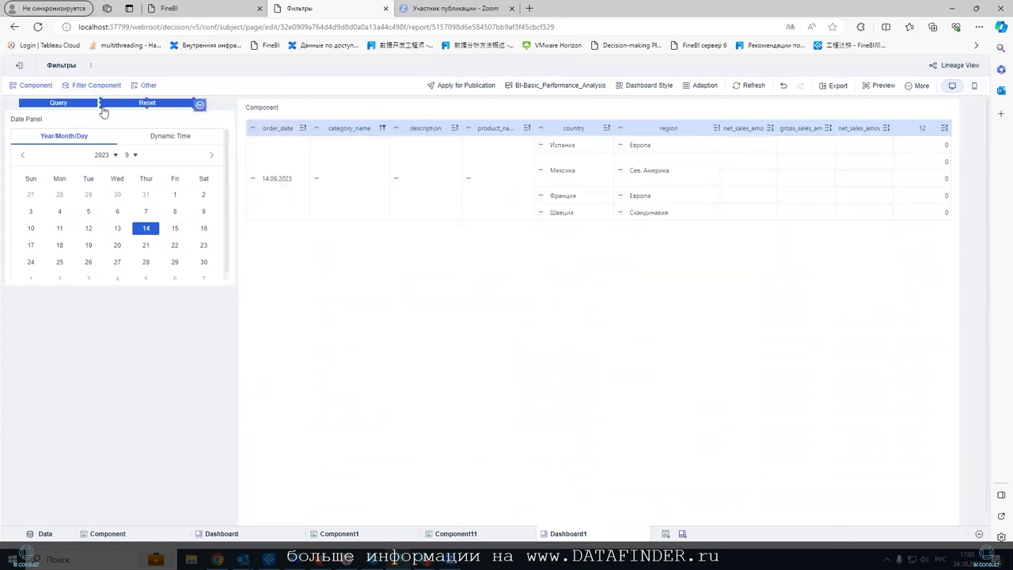
{"action": "left_click", "coordinate": [60, 244]}
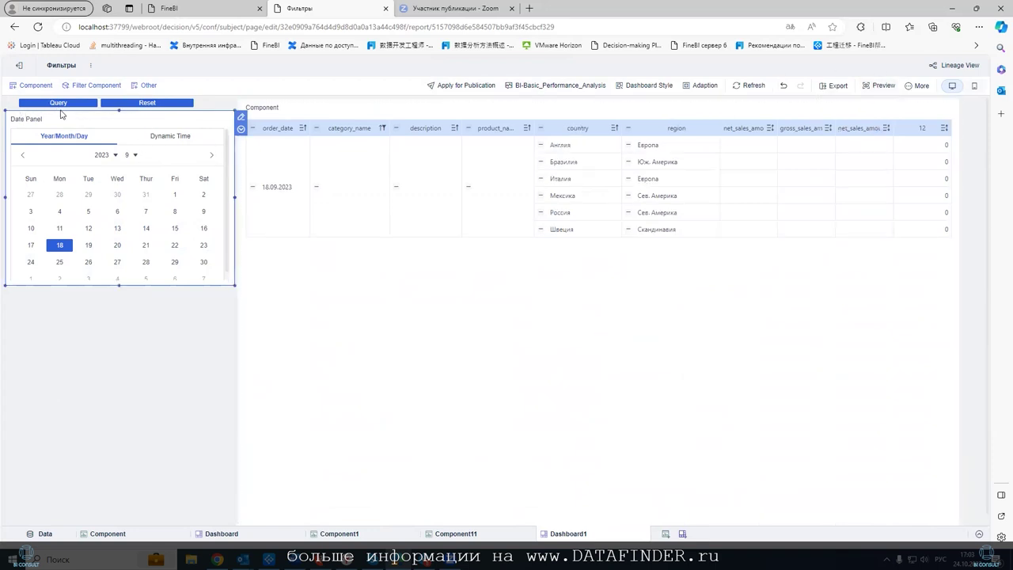
- Preview the dashboard and query the table for 19, 20 and 21 September 2023 in turn with the Query button
{"action": "left_click", "coordinate": [870, 91]}
{"action": "left_click", "coordinate": [870, 89]}
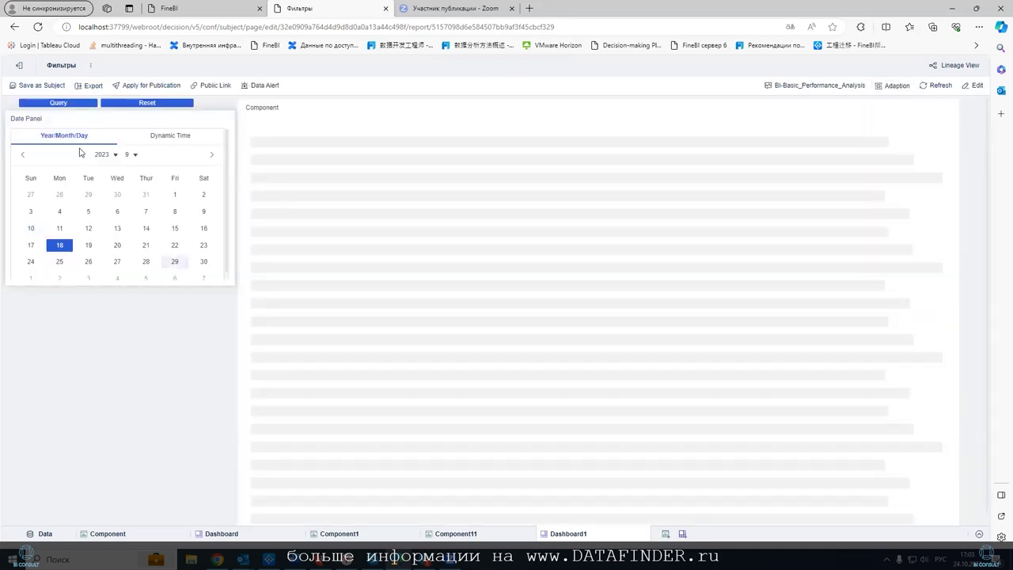
{"action": "left_click", "coordinate": [89, 245]}
{"action": "left_click", "coordinate": [61, 103]}
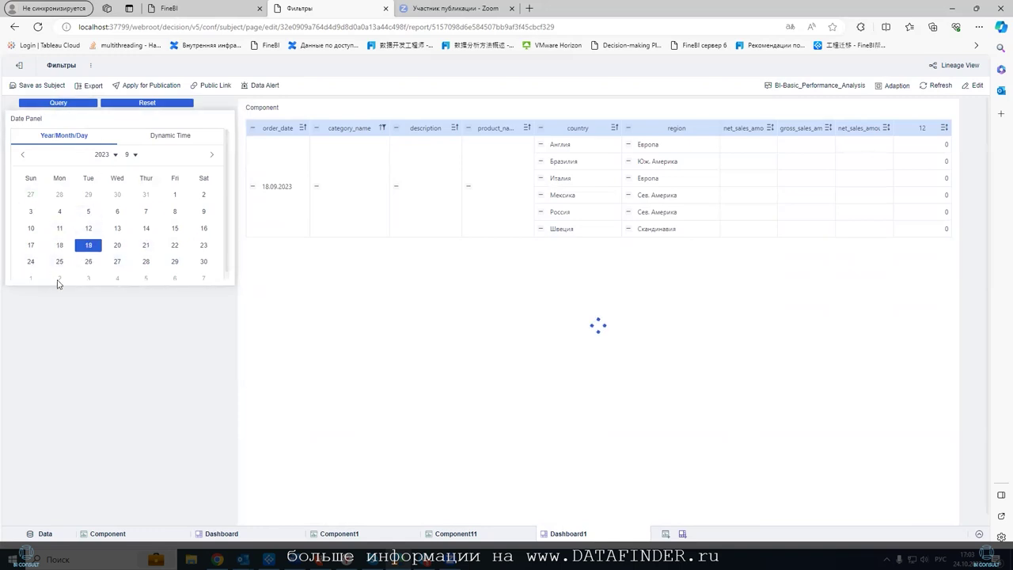
{"action": "left_click", "coordinate": [117, 245]}
{"action": "left_click", "coordinate": [52, 104]}
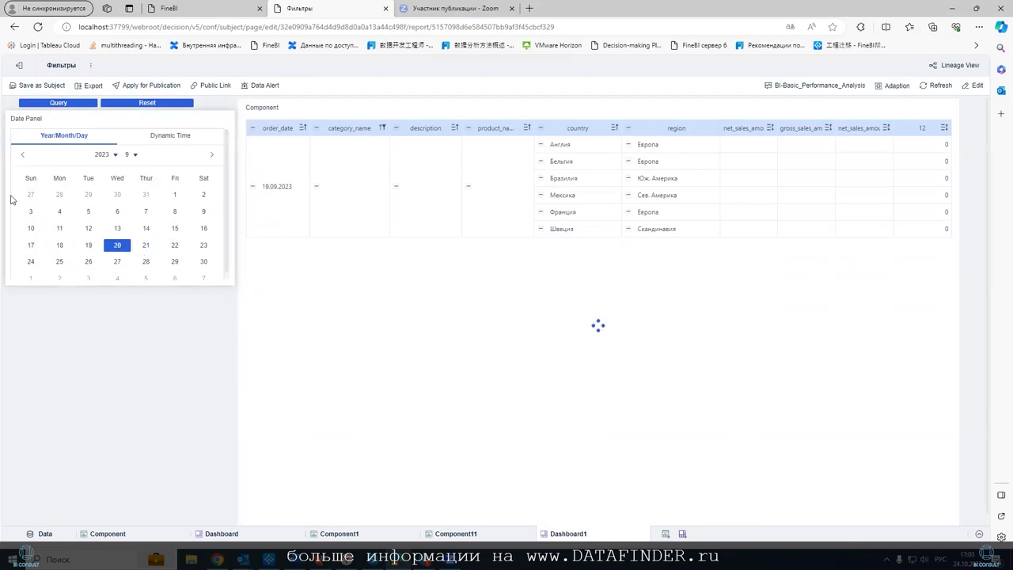
{"action": "left_click", "coordinate": [147, 245]}
{"action": "left_click", "coordinate": [70, 103]}
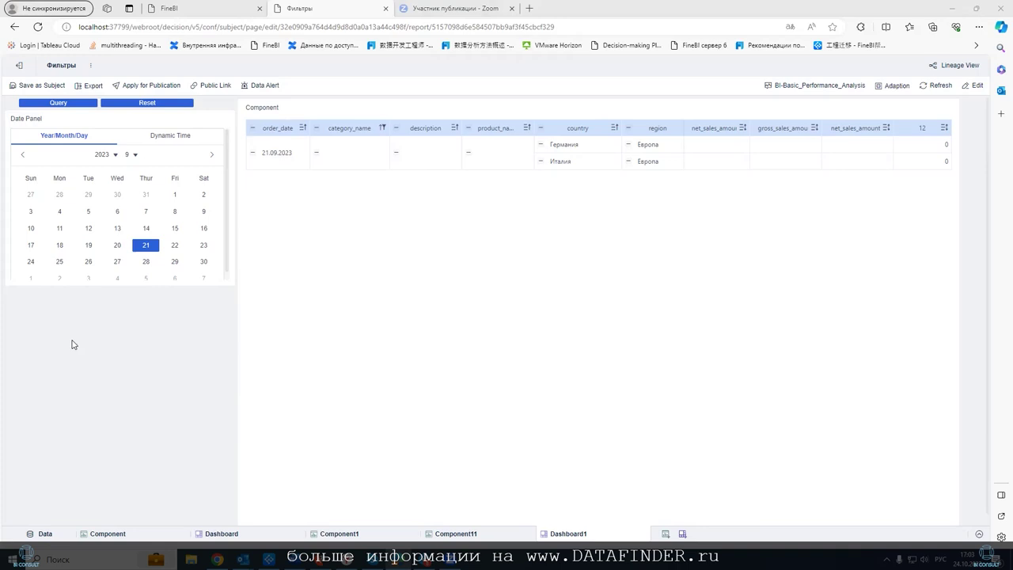
- Duplicate the Component group table as a new component
{"action": "left_click", "coordinate": [35, 534]}
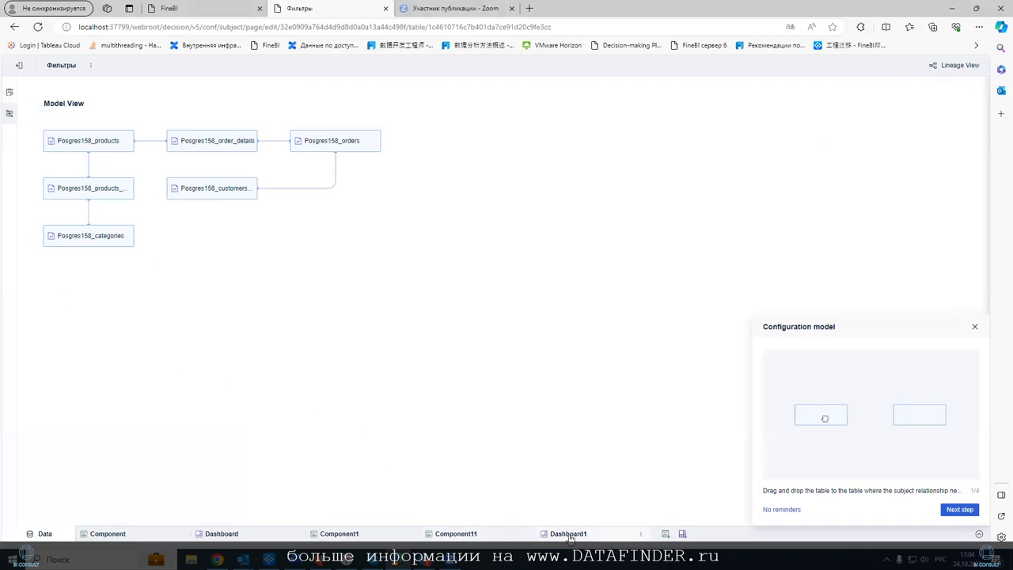
{"action": "left_click", "coordinate": [612, 539]}
{"action": "left_click", "coordinate": [466, 538]}
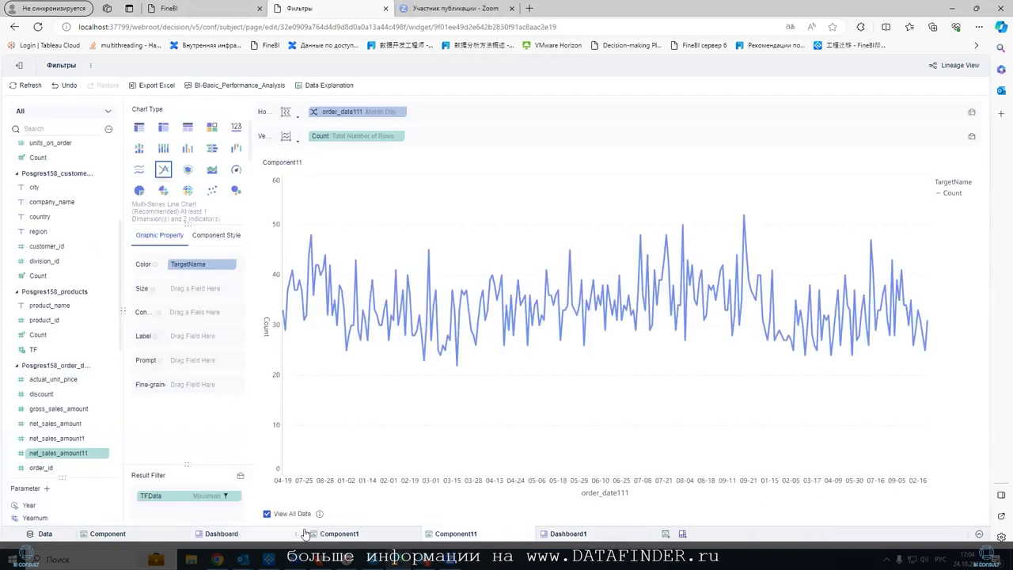
{"action": "left_click", "coordinate": [126, 537]}
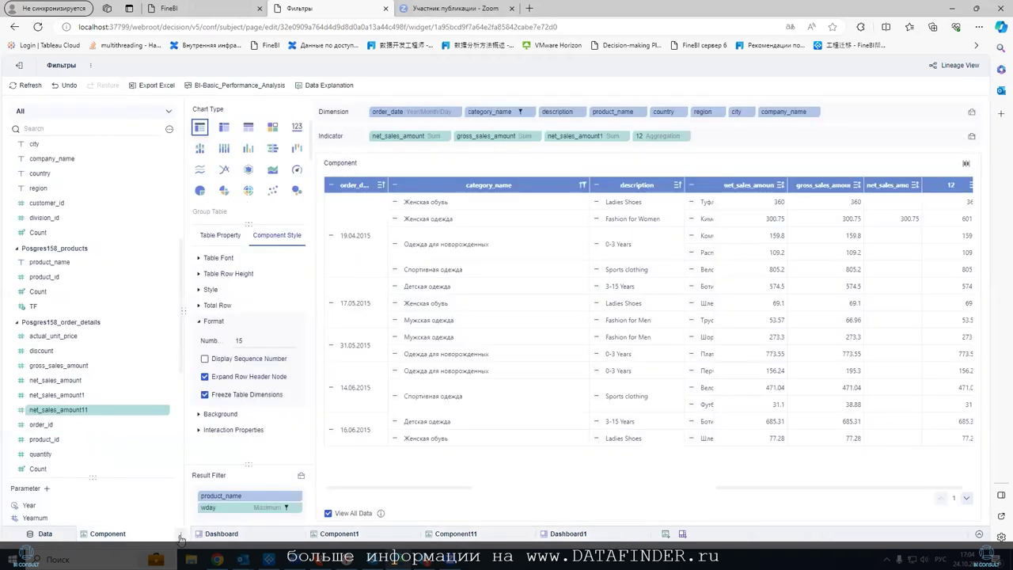
{"action": "left_click", "coordinate": [180, 538]}
{"action": "left_click", "coordinate": [202, 438]}
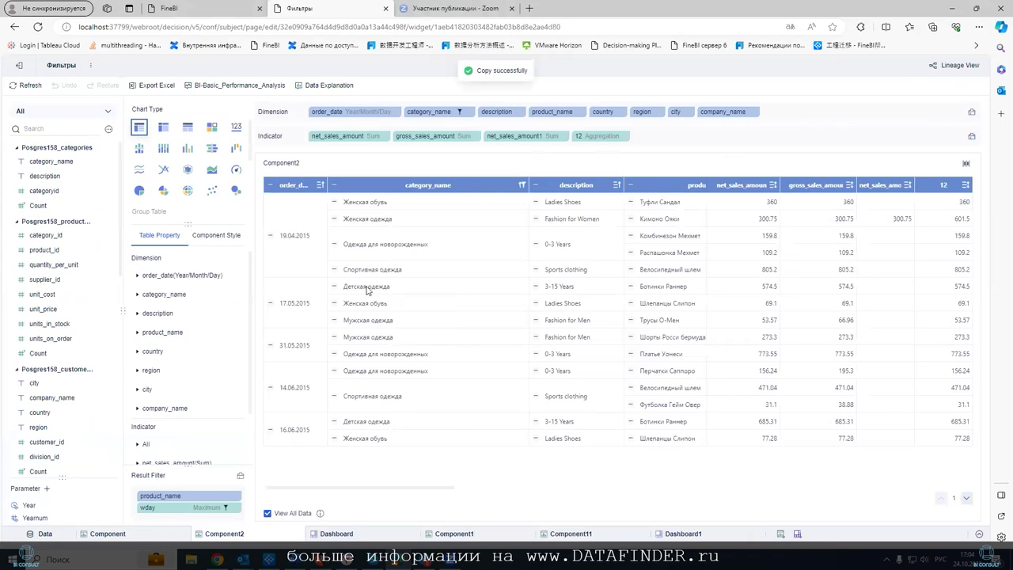
- Add Component2 to Dashboard1 and place it below the Component table, toward the middle of the dashboard
{"action": "left_click", "coordinate": [681, 534]}
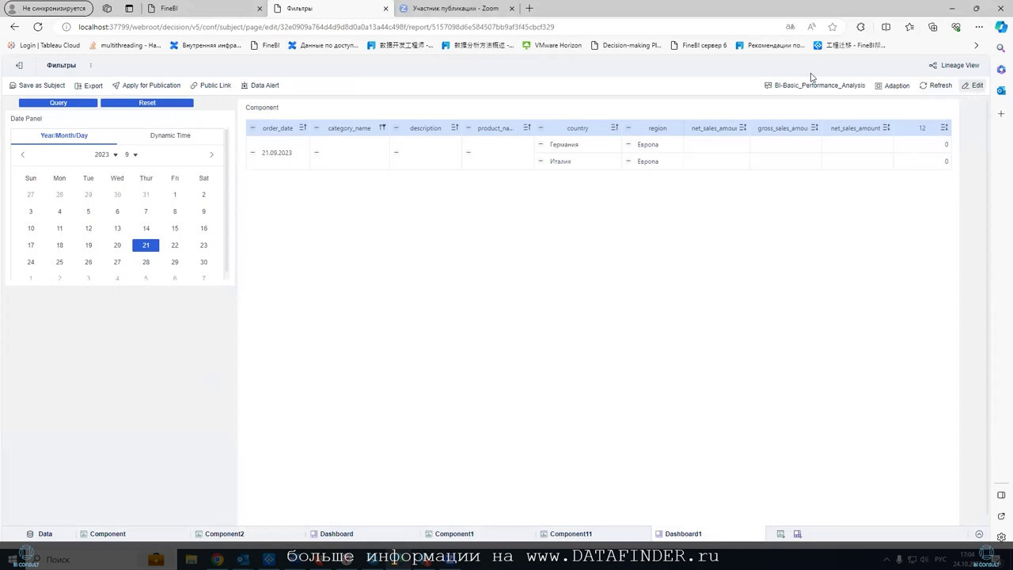
{"action": "left_click", "coordinate": [36, 85]}
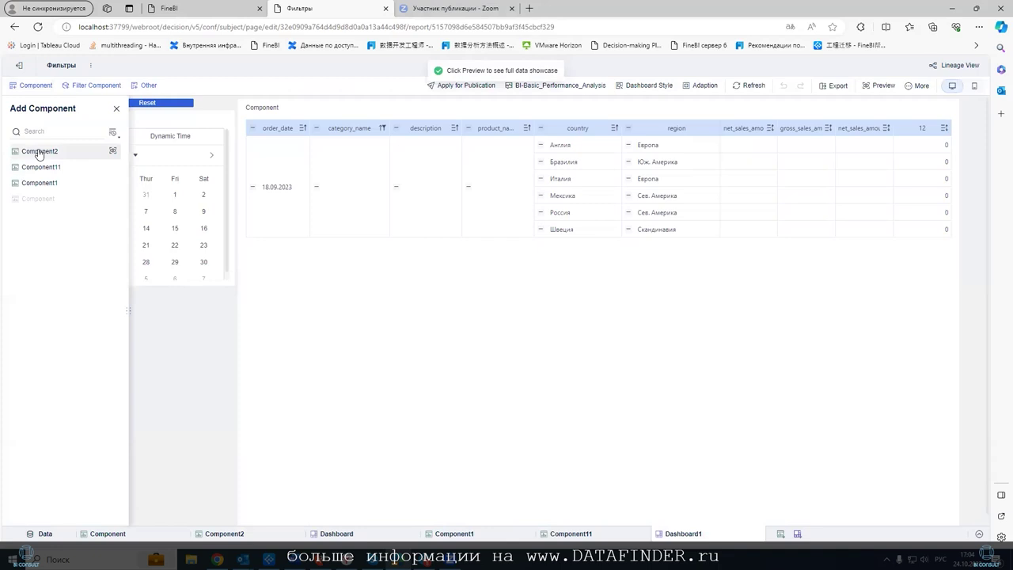
{"action": "left_click", "coordinate": [65, 154]}
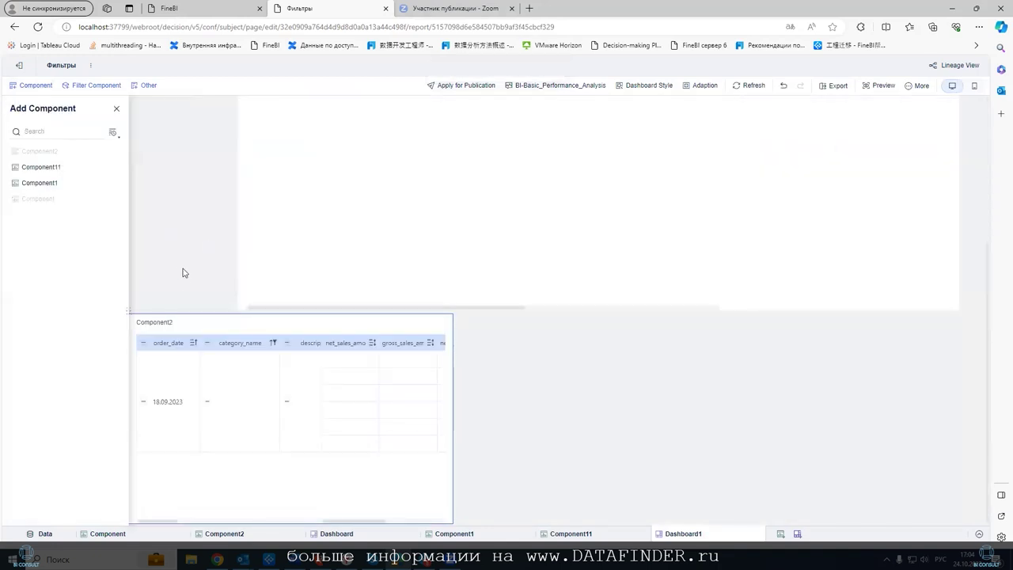
{"action": "left_click_drag", "start_coordinate": [176, 312], "coordinate": [390, 355]}
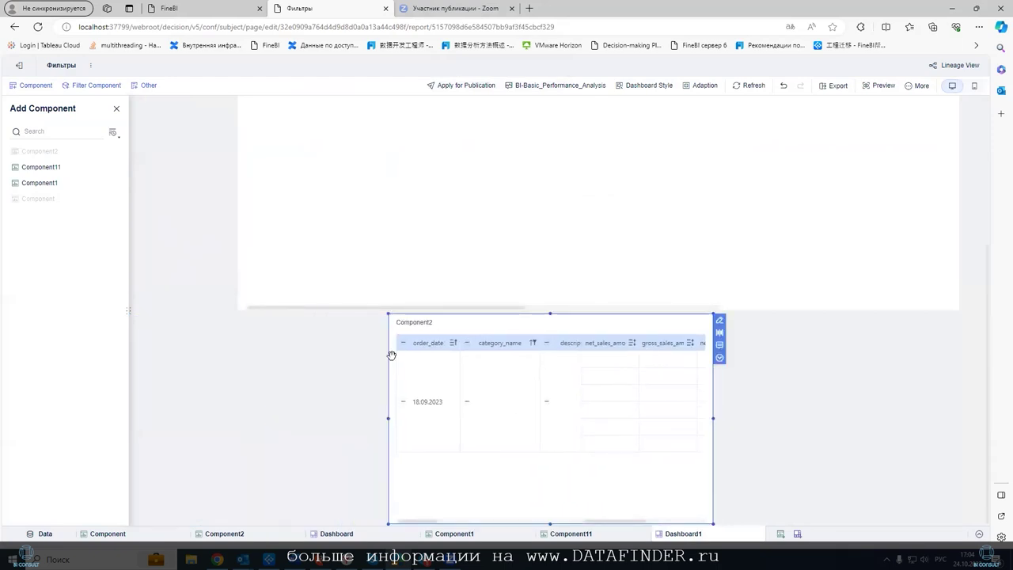
{"action": "left_click", "coordinate": [425, 402]}
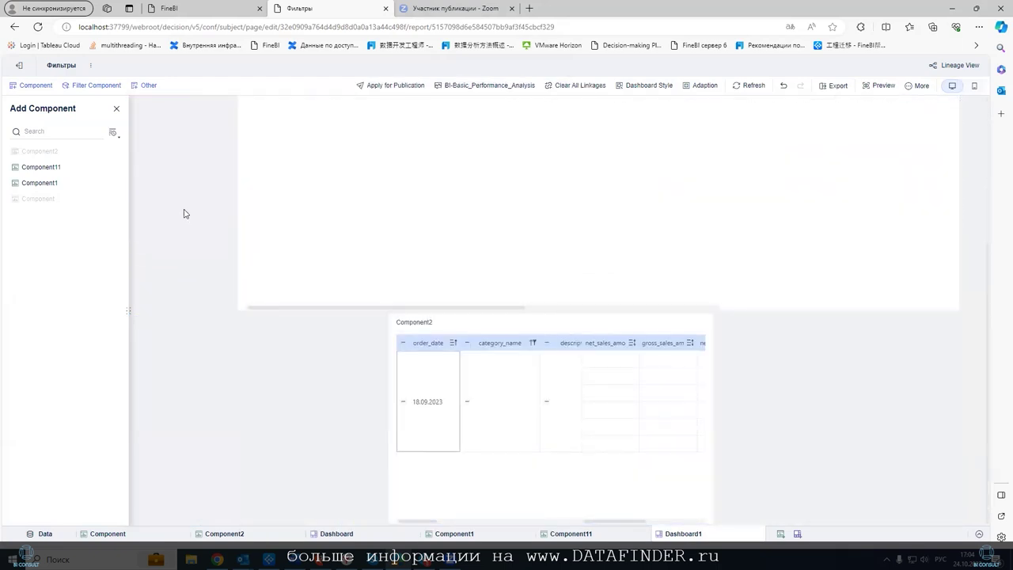
{"action": "left_click", "coordinate": [118, 109]}
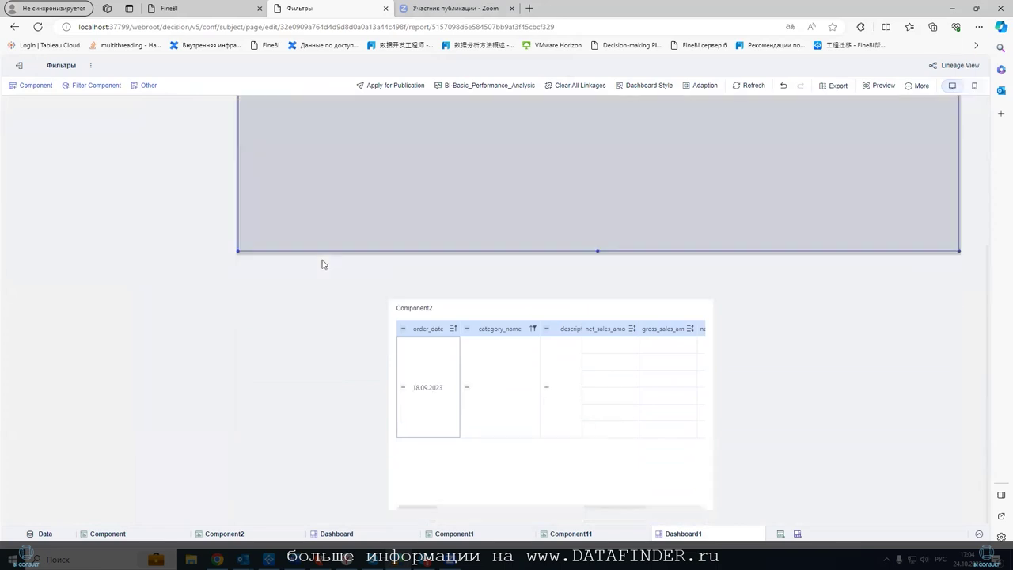
- Widen Component2 on both sides so it spans about the same width as the Component table above
{"action": "left_click", "coordinate": [396, 364]}
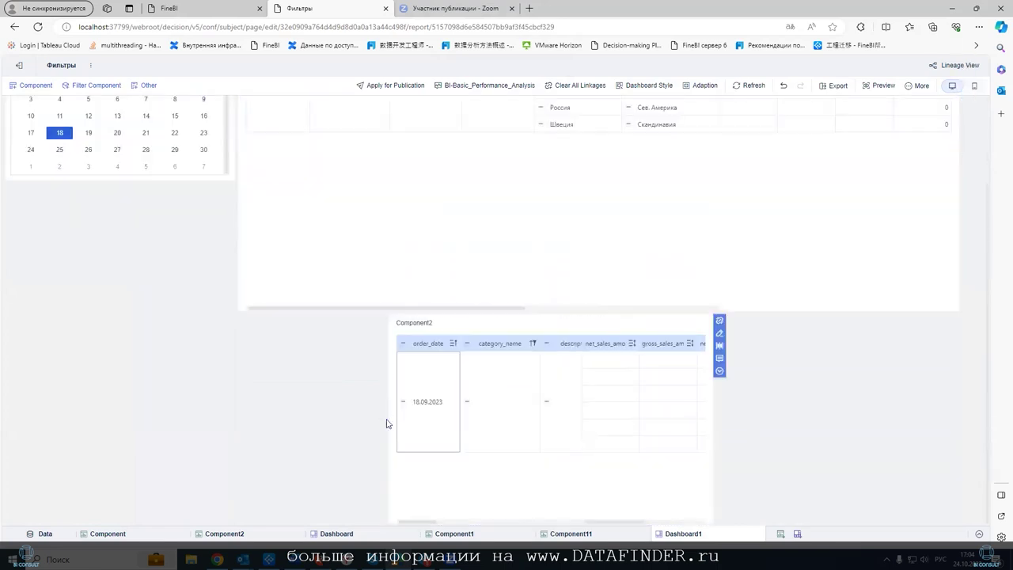
{"action": "left_click_drag", "start_coordinate": [385, 420], "coordinate": [243, 408]}
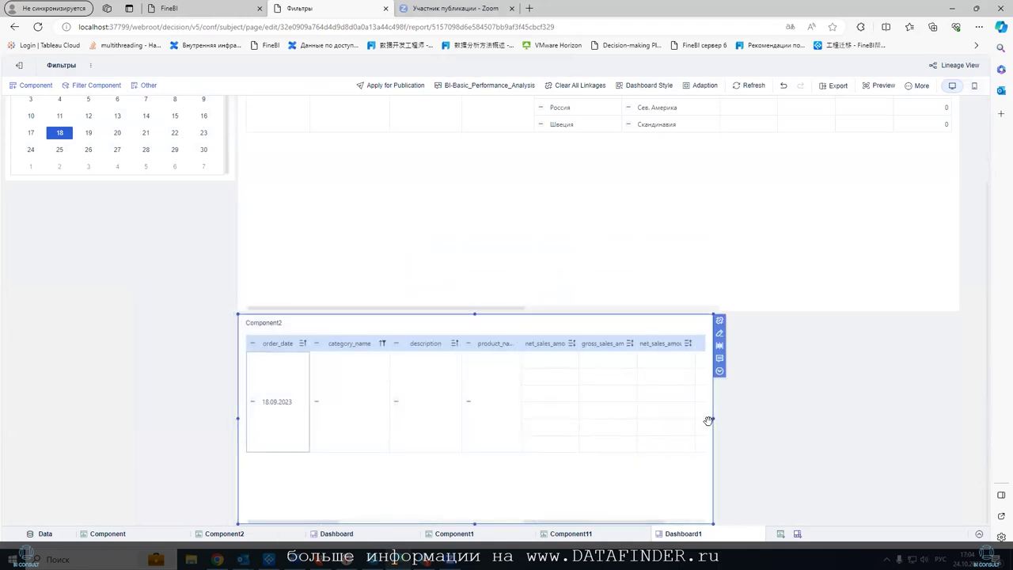
{"action": "left_click_drag", "start_coordinate": [710, 417], "coordinate": [971, 420]}
{"action": "scroll", "coordinate": [314, 307], "scroll_direction": "up", "scroll_amount": 2}
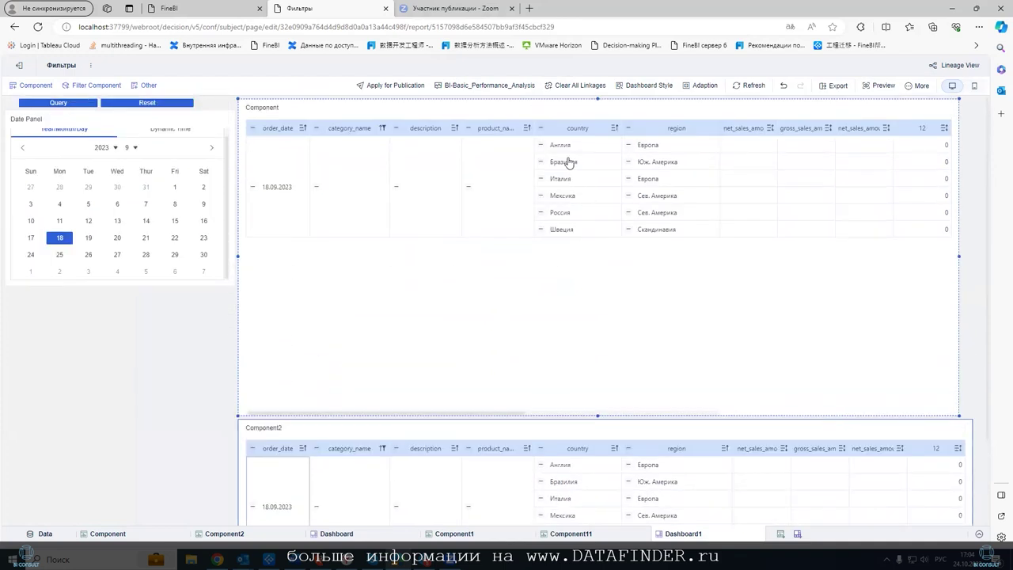
- Filter Component2 through the Component table's linkage by Бразилия, Мексика and the Юж. Америка region in turn
{"action": "left_click", "coordinate": [568, 162]}
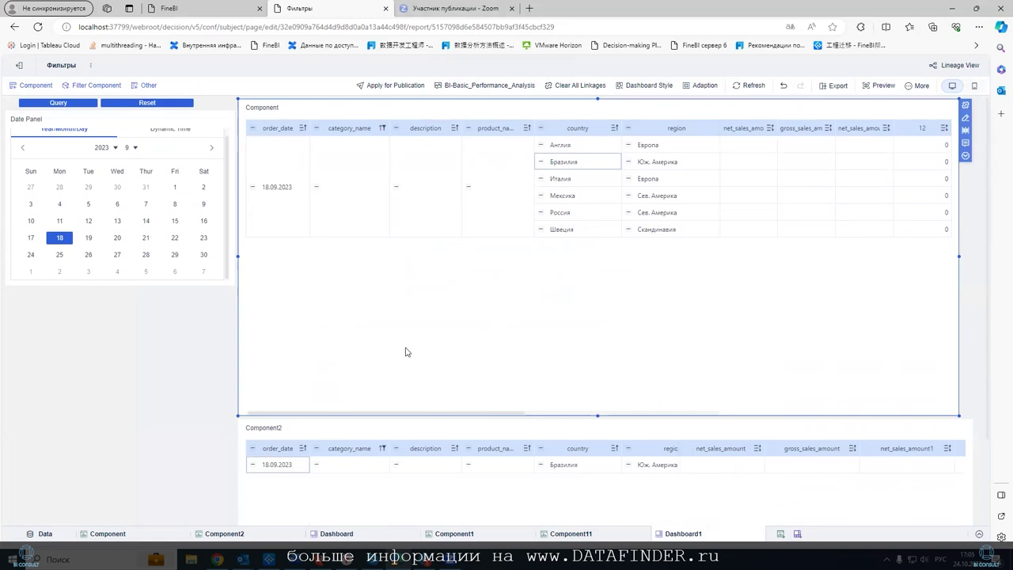
{"action": "left_click", "coordinate": [564, 196]}
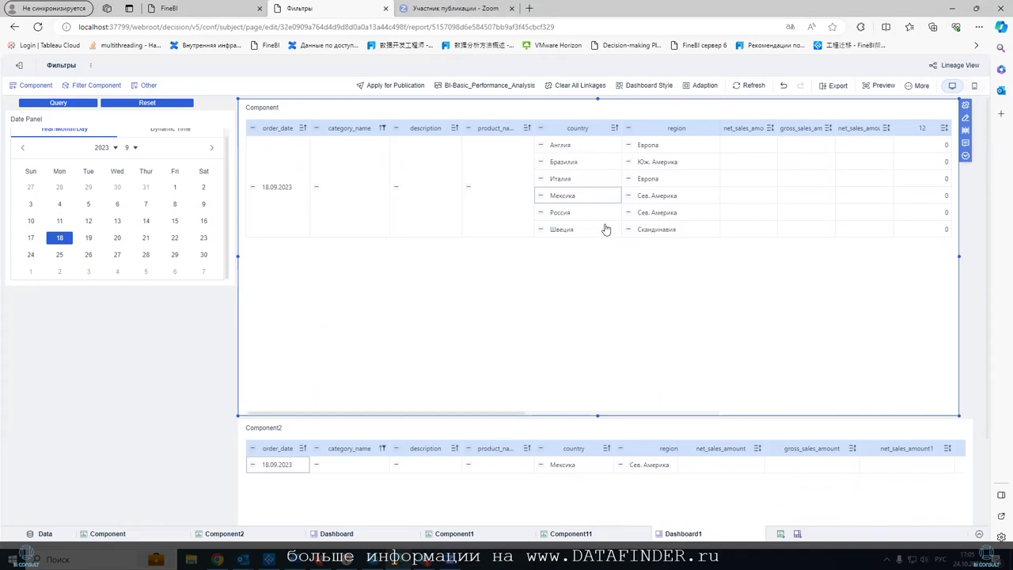
{"action": "left_click", "coordinate": [645, 166]}
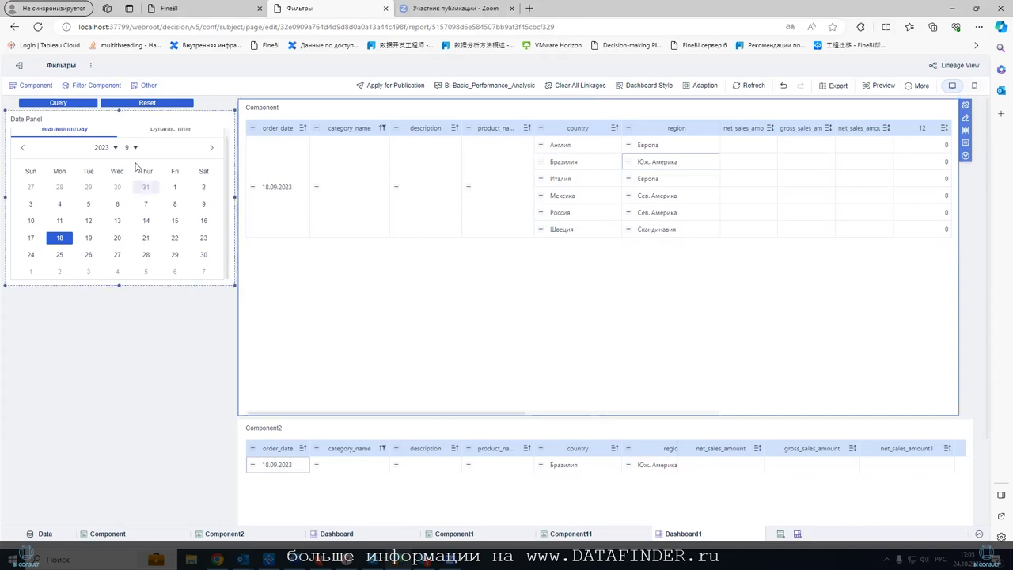
- Check the date panel's options and reset the dashboard's date filter
{"action": "left_click", "coordinate": [77, 143]}
{"action": "left_click", "coordinate": [241, 129]}
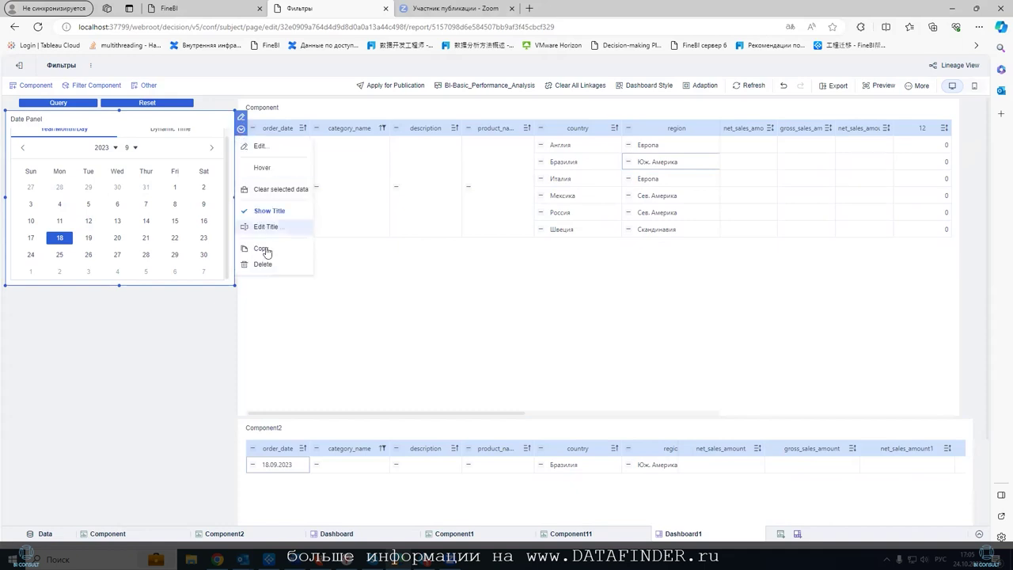
{"action": "left_click", "coordinate": [134, 108]}
{"action": "left_click", "coordinate": [333, 326]}
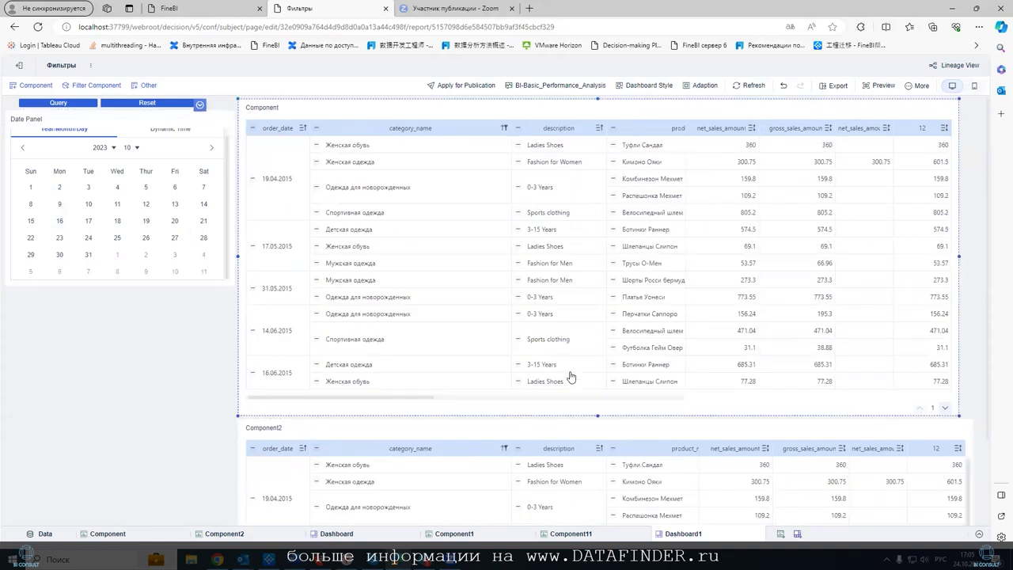
- Filter Component2 by the Европа region cell in the Component table's first Велосипедный шлем row and examine the linked row's columns
{"action": "left_click_drag", "start_coordinate": [426, 400], "coordinate": [585, 404]}
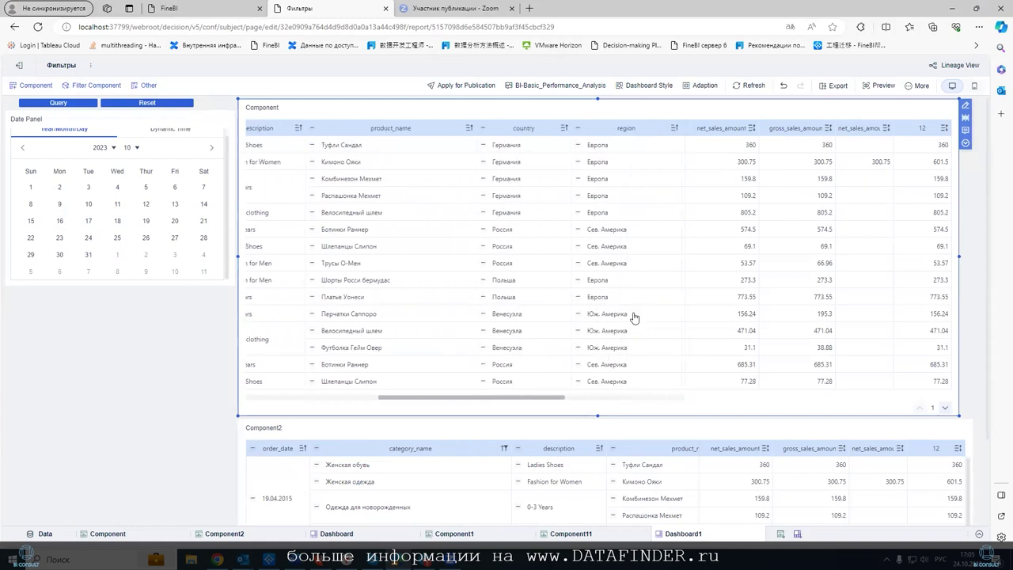
{"action": "left_click", "coordinate": [599, 216]}
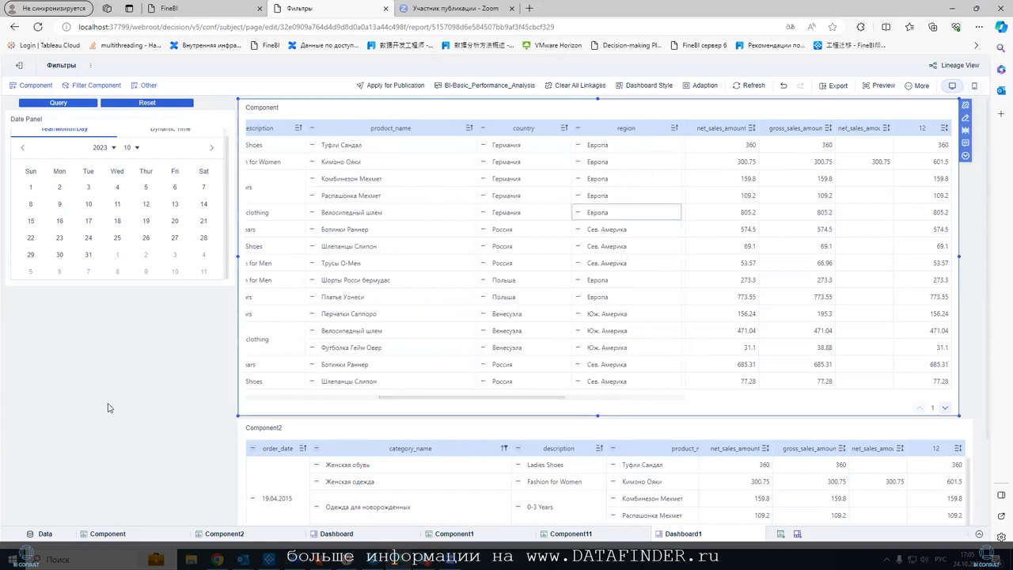
{"action": "left_click", "coordinate": [560, 496]}
{"action": "scroll", "coordinate": [418, 487], "scroll_direction": "down", "scroll_amount": 2}
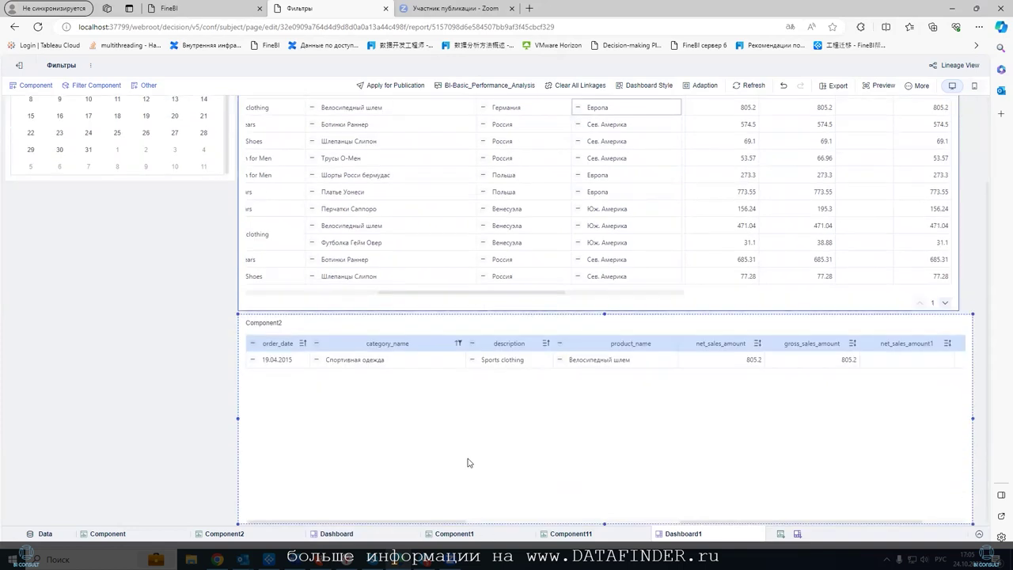
{"action": "left_click_drag", "start_coordinate": [421, 521], "coordinate": [539, 517]}
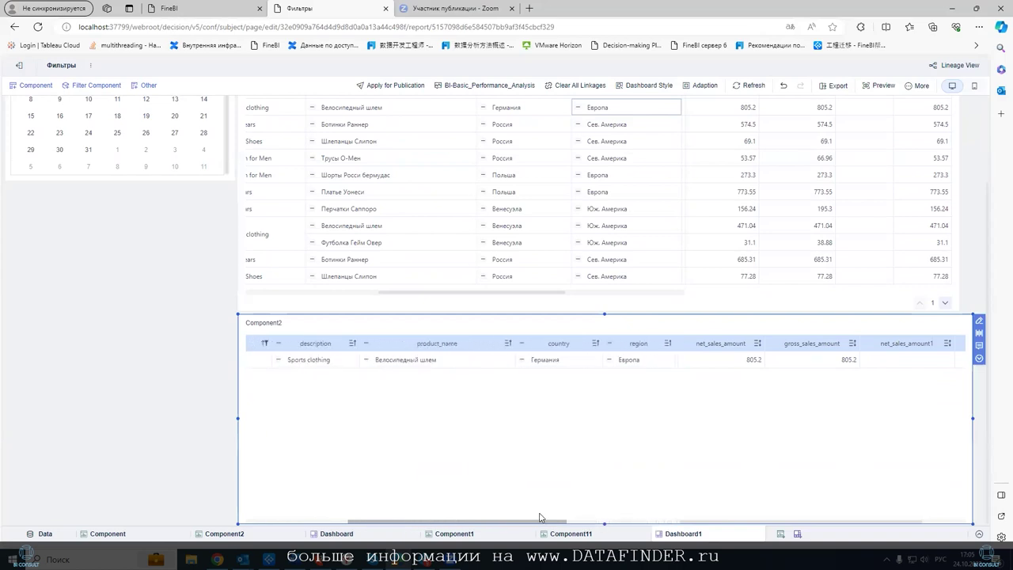
{"action": "scroll", "coordinate": [515, 338], "scroll_direction": "up", "scroll_amount": 3}
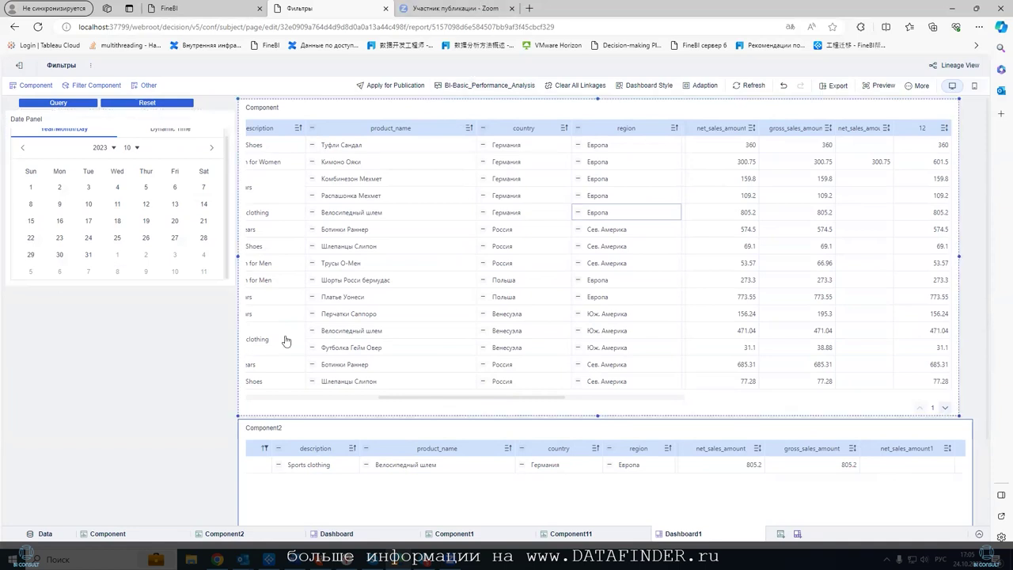
{"action": "left_click", "coordinate": [305, 491]}
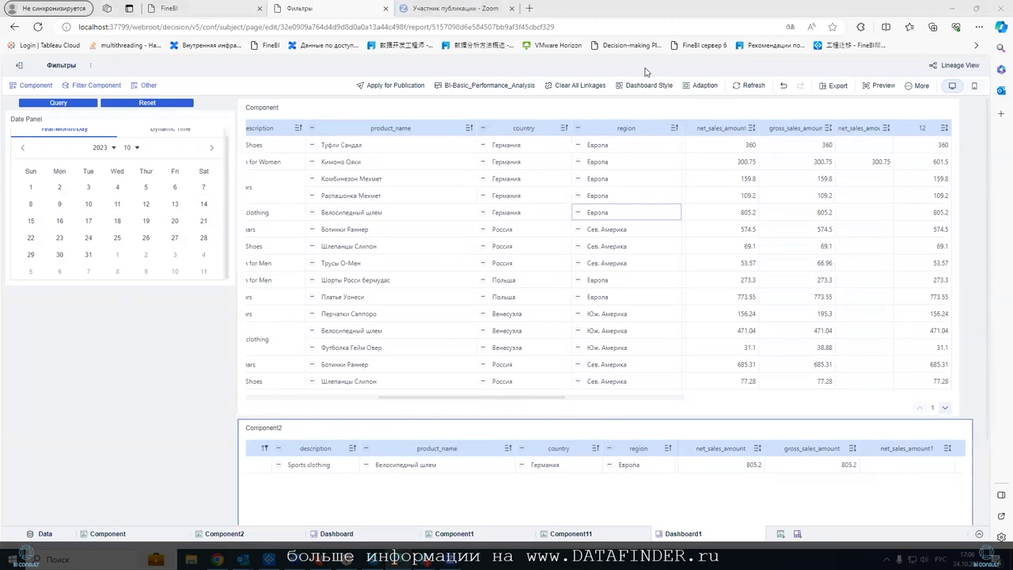
{"action": "left_click", "coordinate": [145, 426]}
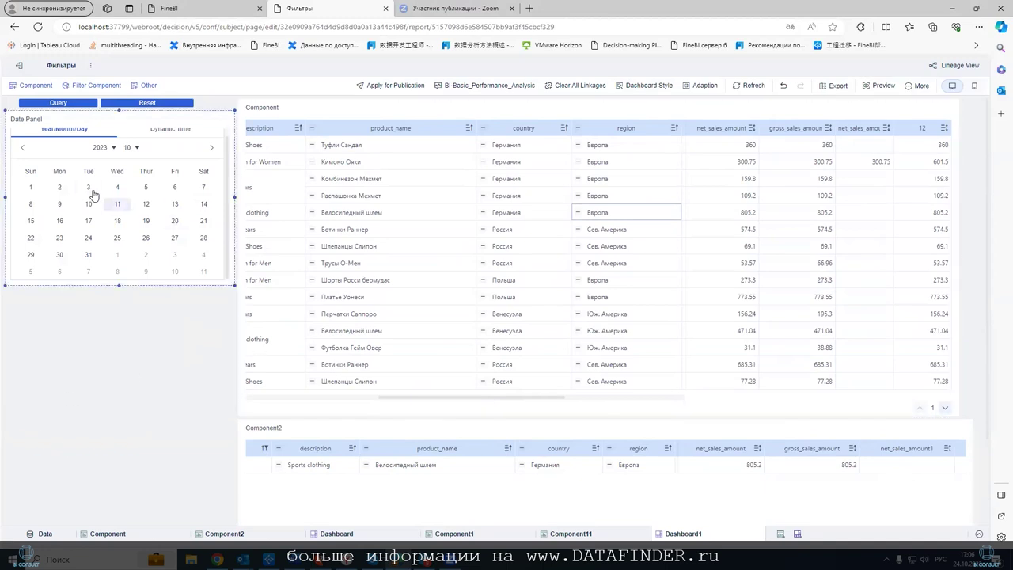
{"action": "left_click", "coordinate": [16, 87]}
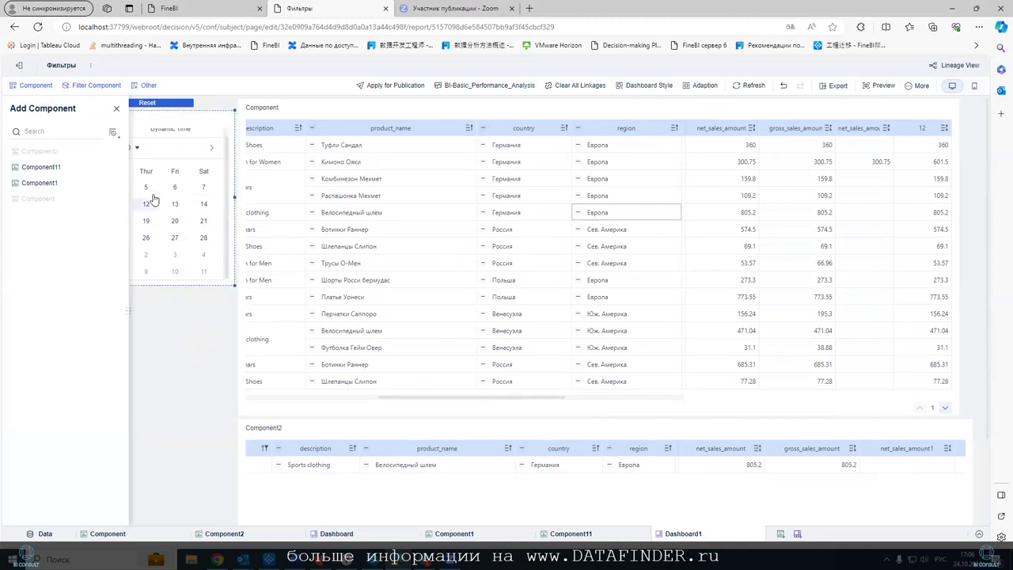
{"action": "left_click", "coordinate": [116, 108]}
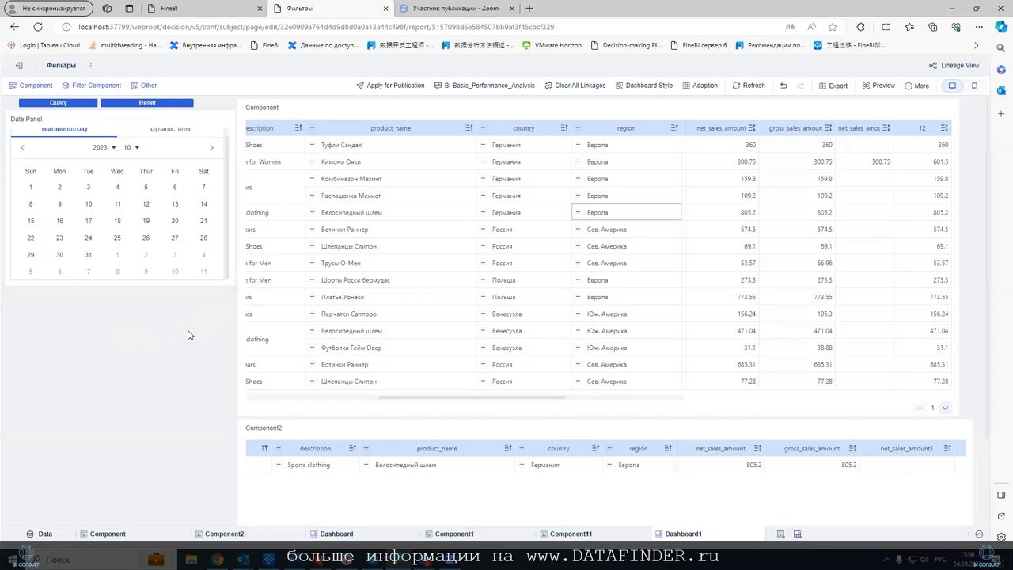
{"action": "left_click", "coordinate": [417, 404]}
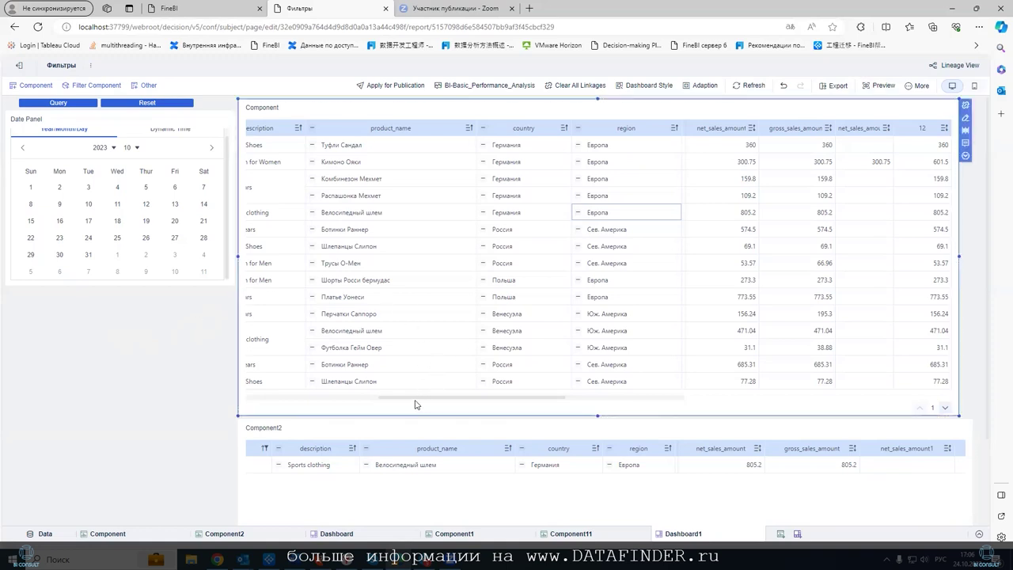
{"action": "left_click_drag", "start_coordinate": [416, 398], "coordinate": [279, 396]}
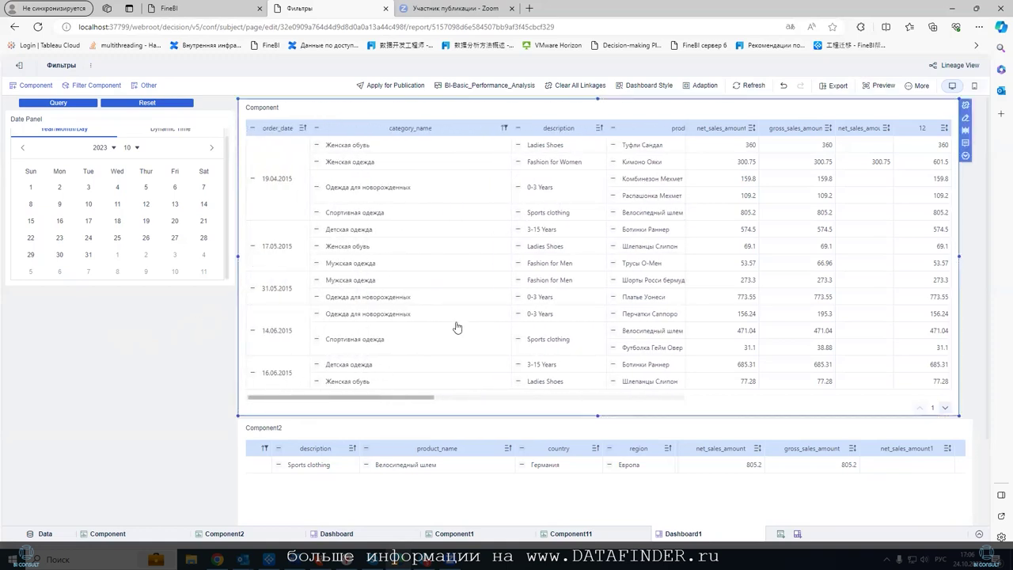
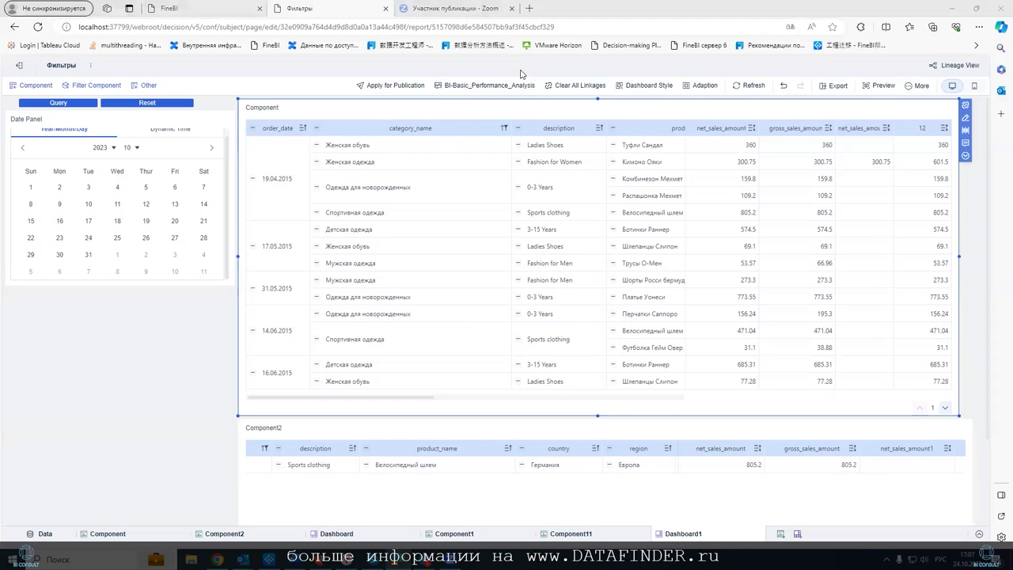
{"action": "left_click", "coordinate": [158, 339]}
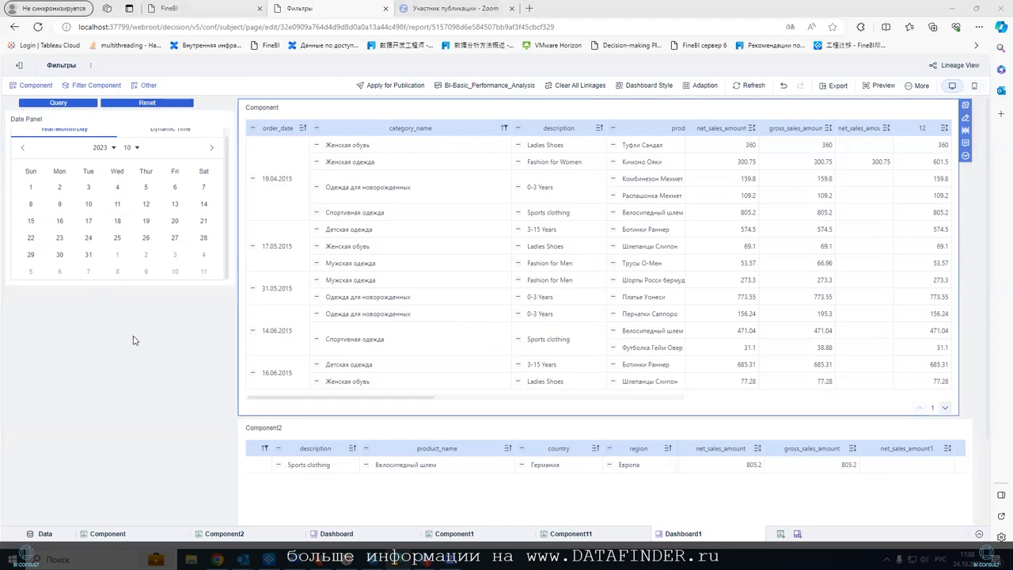
{"action": "left_click", "coordinate": [704, 162]}
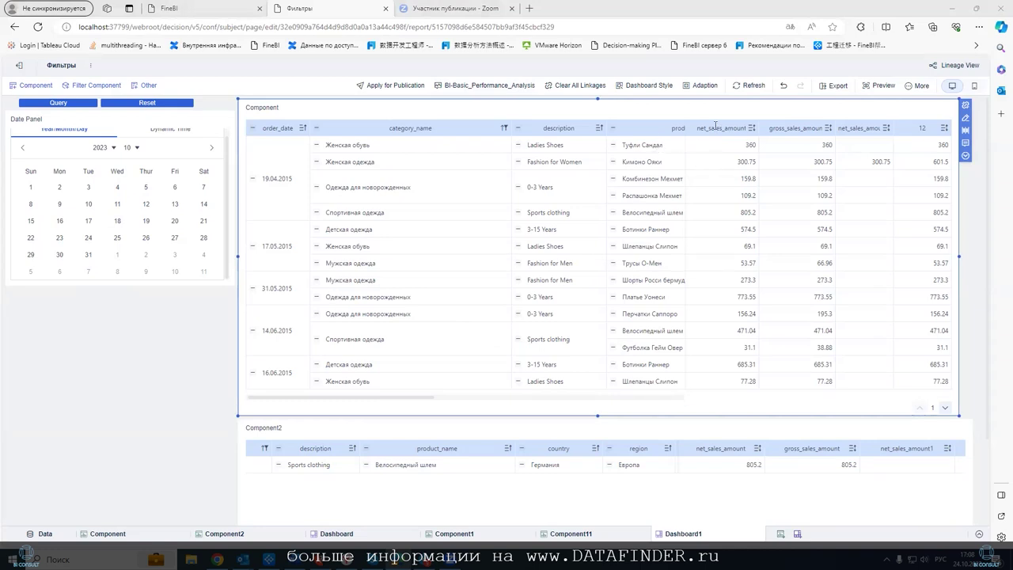
{"action": "left_click", "coordinate": [89, 219]}
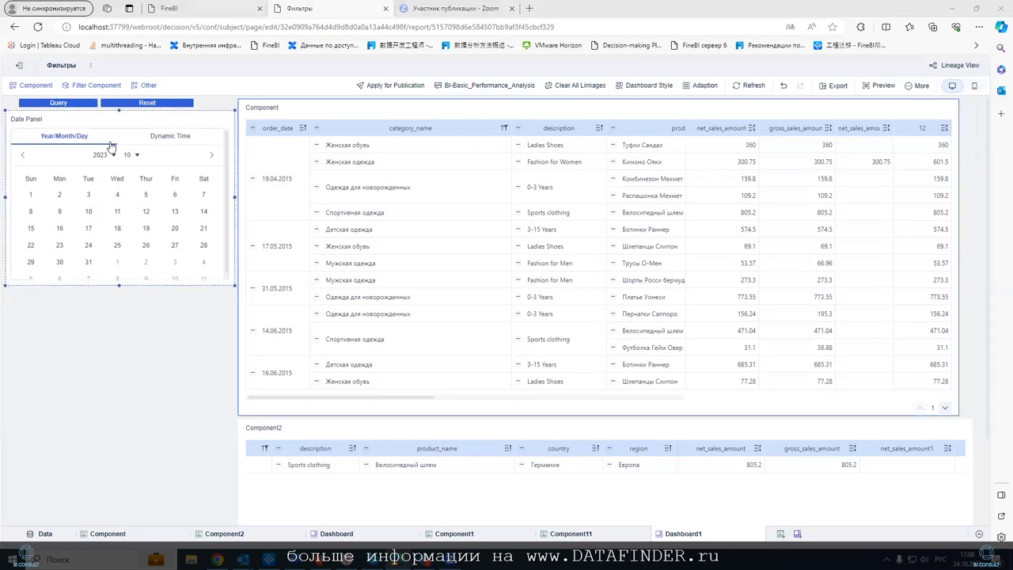
{"action": "left_click", "coordinate": [96, 85]}
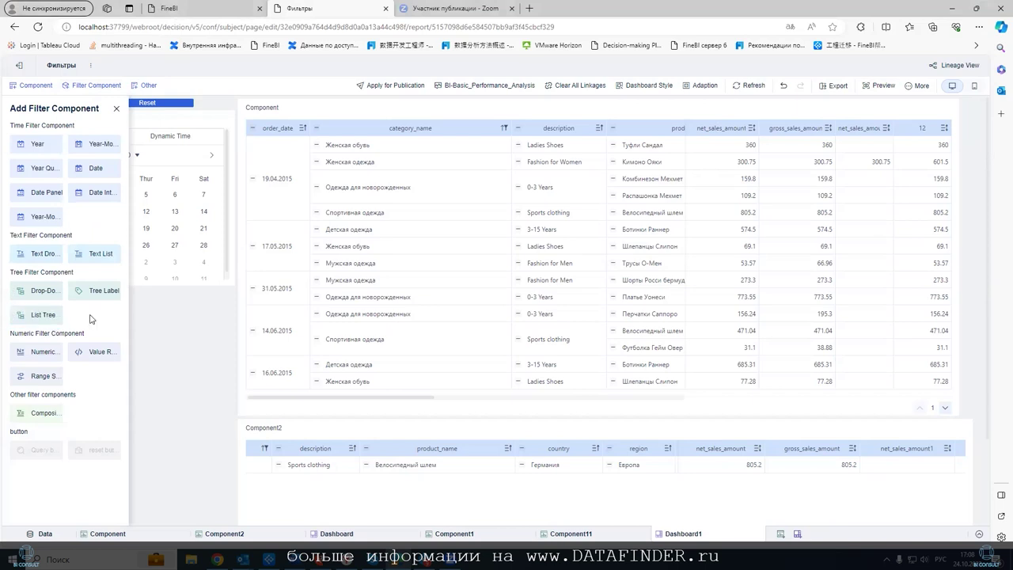
{"action": "left_click_drag", "start_coordinate": [32, 376], "coordinate": [93, 376]}
{"action": "left_click", "coordinate": [697, 450]}
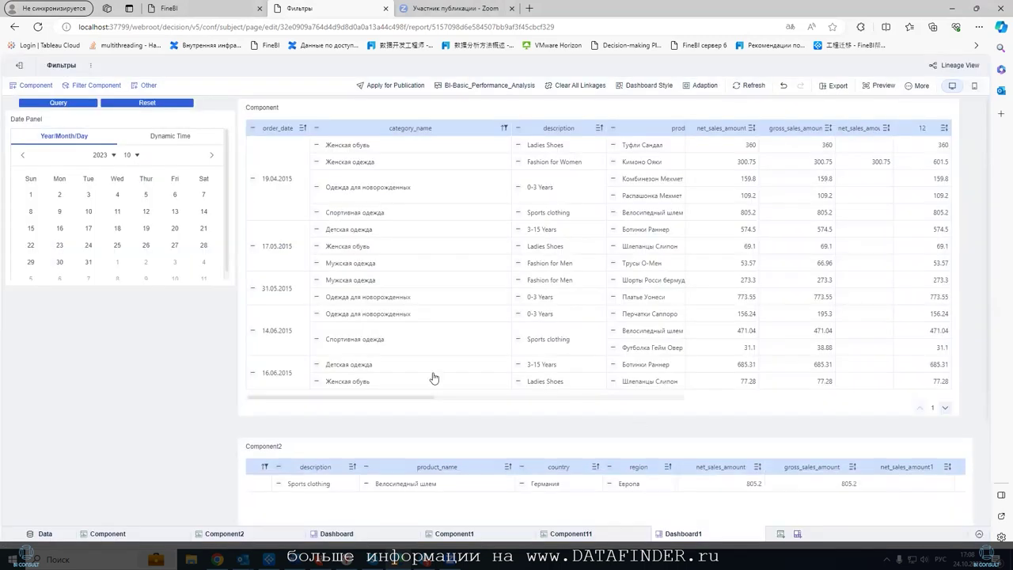
{"action": "left_click", "coordinate": [103, 534]}
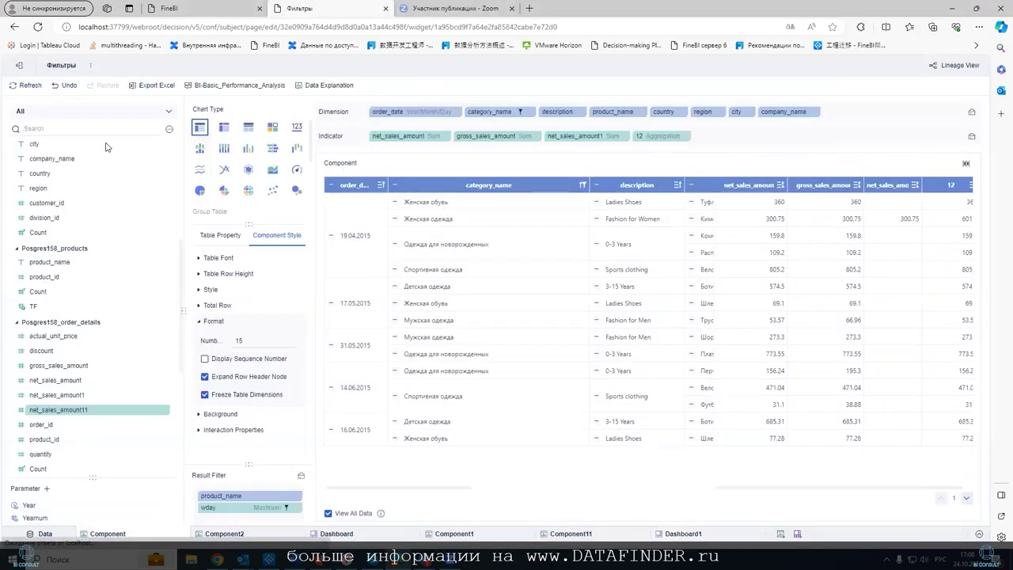
{"action": "left_click", "coordinate": [167, 114]}
{"action": "left_click", "coordinate": [212, 148]}
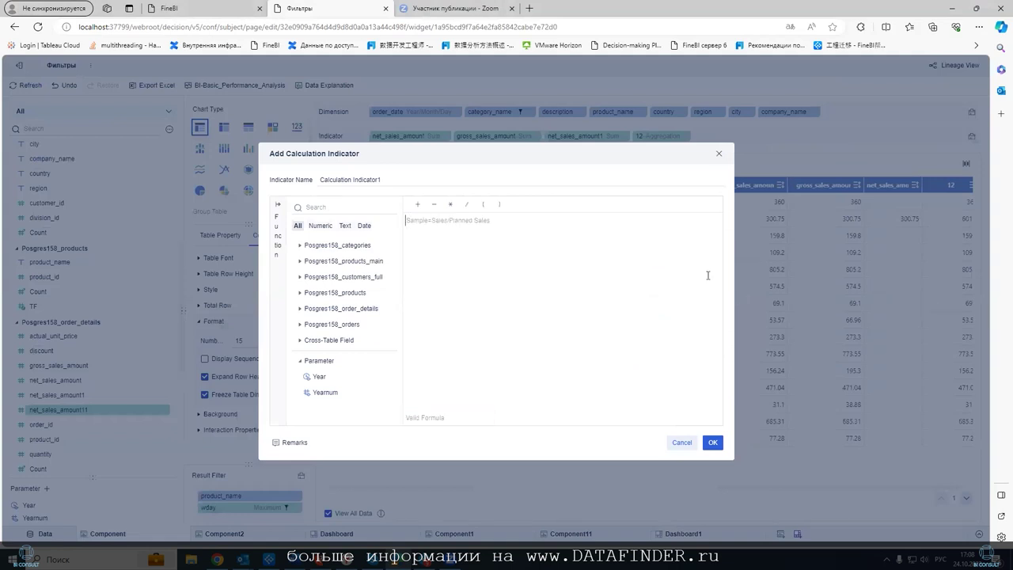
{"action": "left_click", "coordinate": [682, 443]}
- Add a numerical drop-down filter component to Dashboard1 in the empty area below the date panel
{"action": "left_click", "coordinate": [744, 532]}
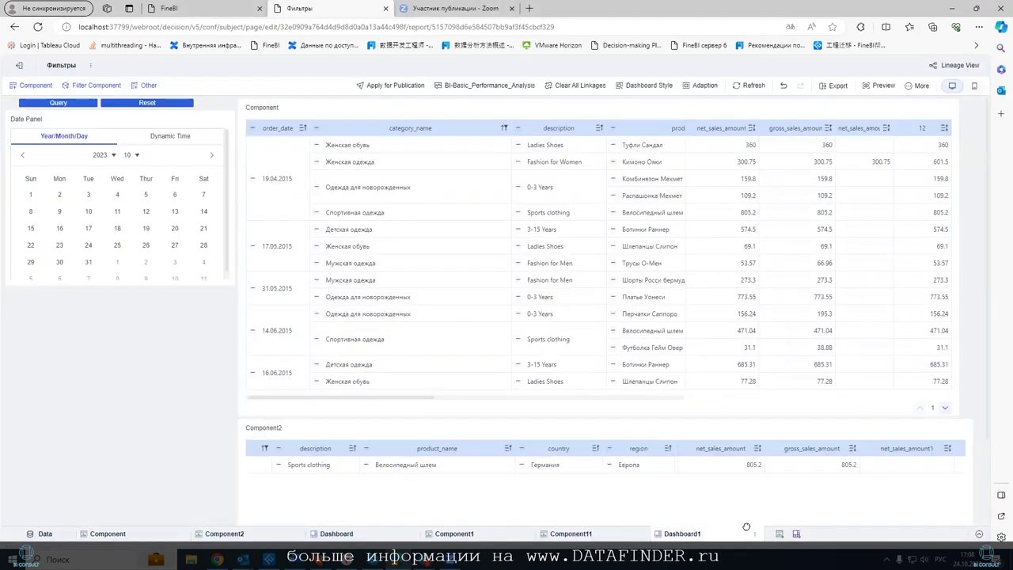
{"action": "left_click", "coordinate": [90, 87]}
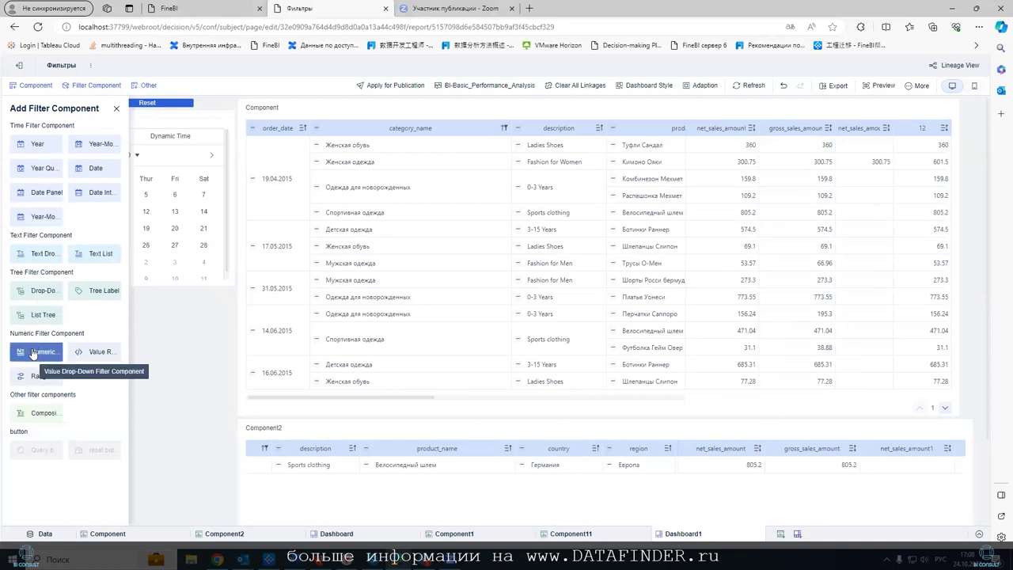
{"action": "left_click_drag", "start_coordinate": [31, 353], "coordinate": [134, 325]}
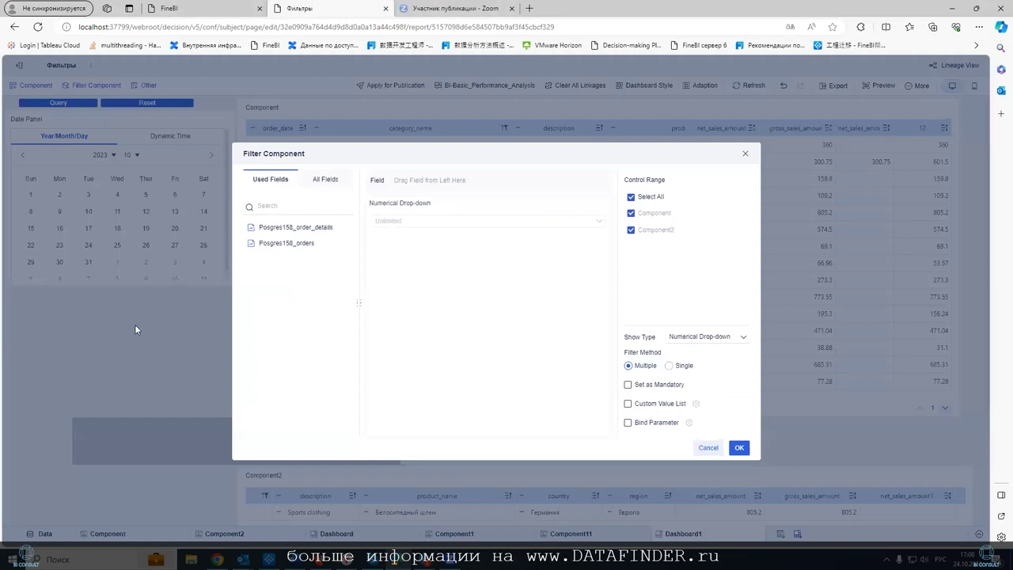
- Enable an empty custom value list for the numerical drop-down and bind the filter to the Yearnum parameter
{"action": "left_click", "coordinate": [628, 403]}
{"action": "left_click", "coordinate": [696, 404]}
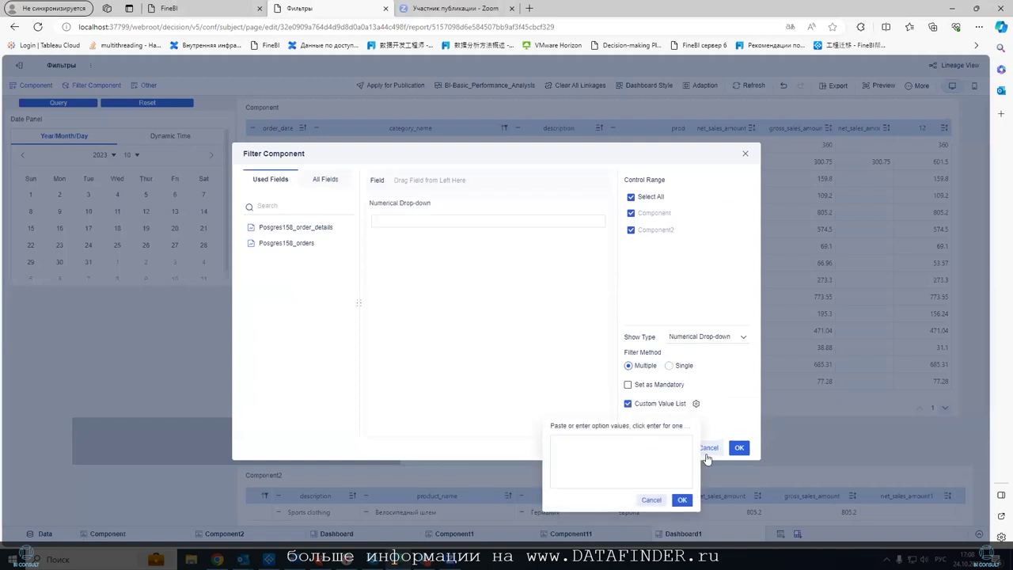
{"action": "left_click", "coordinate": [681, 500]}
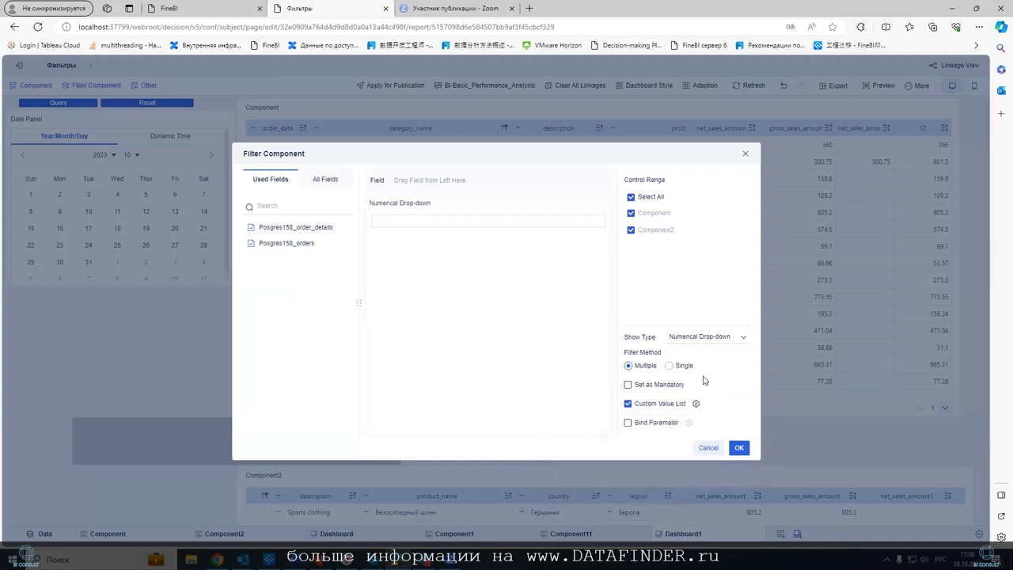
{"action": "left_click", "coordinate": [644, 423]}
{"action": "left_click", "coordinate": [689, 422]}
{"action": "left_click", "coordinate": [563, 271]}
{"action": "left_click", "coordinate": [674, 399]}
{"action": "left_click", "coordinate": [739, 447]}
- Shrink the Numerical Drop-down filter to fit beside the Component table and place it directly beneath the date panel
{"action": "scroll", "coordinate": [673, 432], "scroll_direction": "down", "scroll_amount": 2}
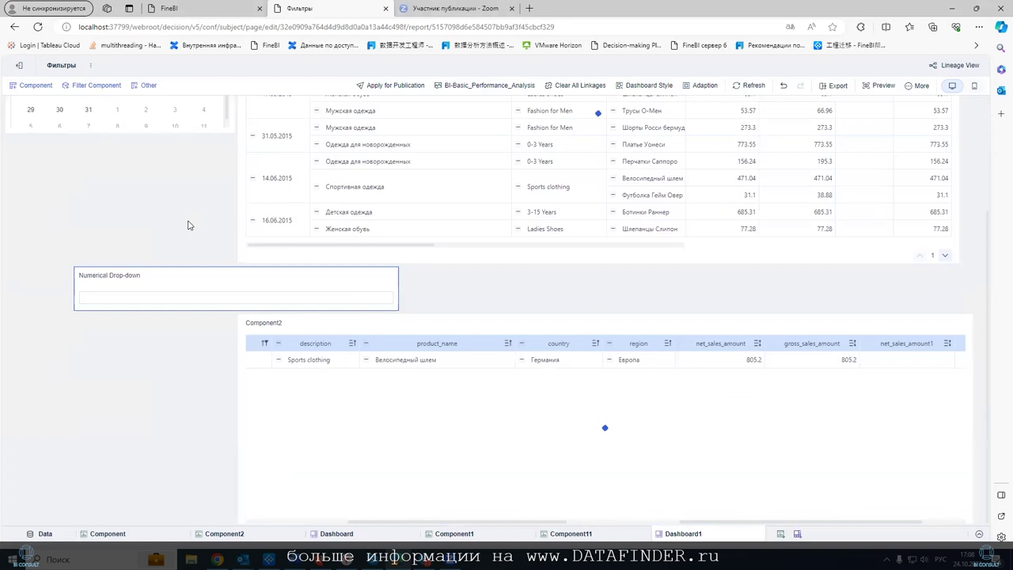
{"action": "left_click_drag", "start_coordinate": [182, 276], "coordinate": [126, 220]}
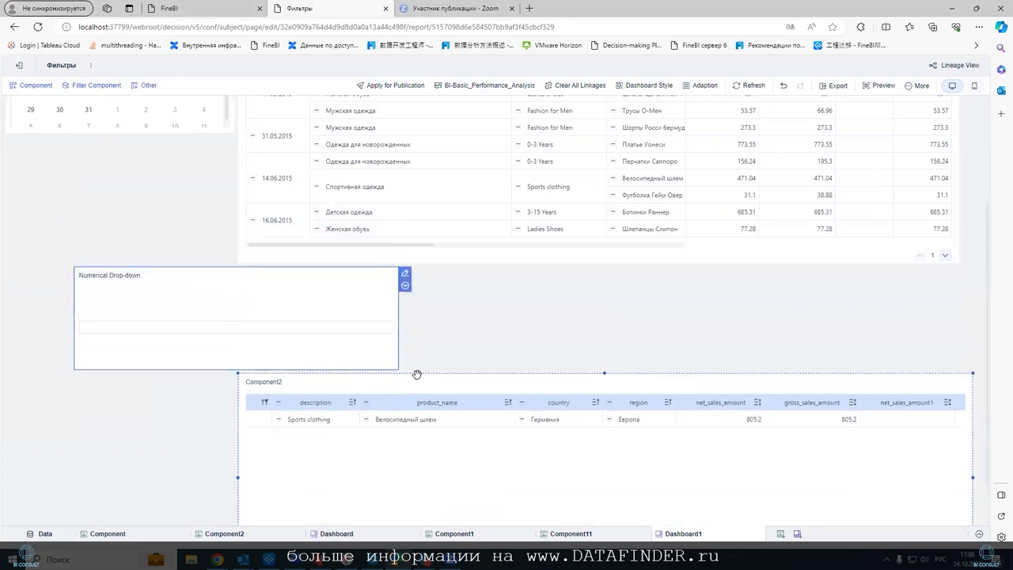
{"action": "left_click_drag", "start_coordinate": [400, 372], "coordinate": [216, 318]}
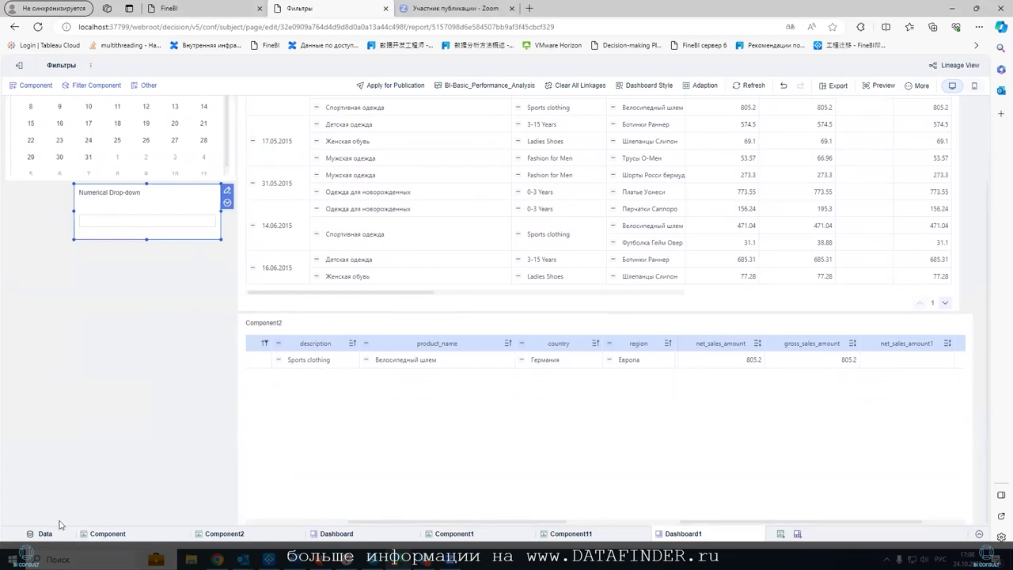
{"action": "left_click", "coordinate": [131, 534]}
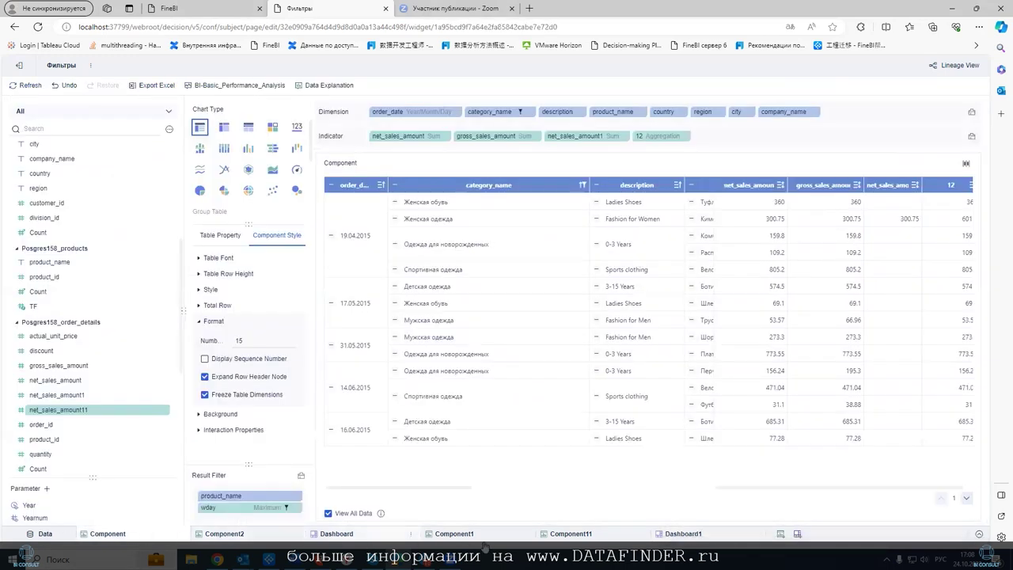
{"action": "left_click", "coordinate": [680, 533]}
{"action": "scroll", "coordinate": [436, 352], "scroll_direction": "up", "scroll_amount": 2}
{"action": "scroll", "coordinate": [438, 356], "scroll_direction": "down", "scroll_amount": 1}
{"action": "scroll", "coordinate": [433, 317], "scroll_direction": "up", "scroll_amount": 2}
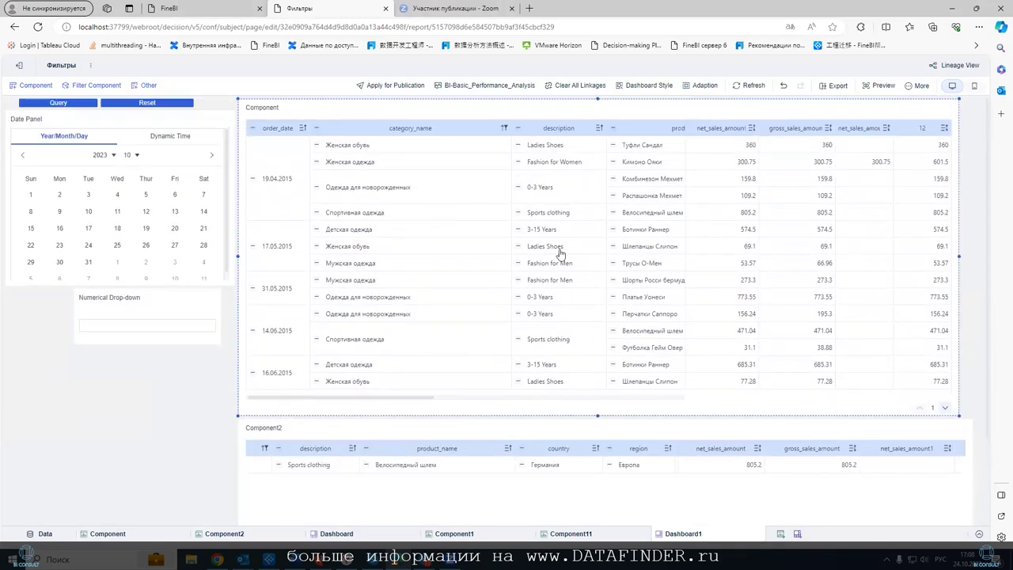
- In Component, remove wday from the result filter and add net_sales_amount in its place
{"action": "left_click", "coordinate": [152, 530]}
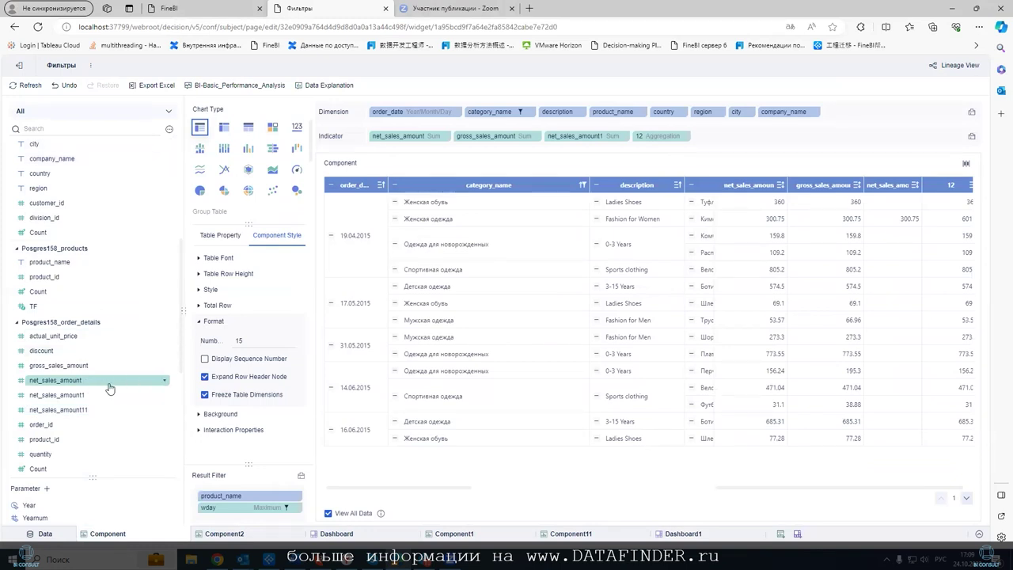
{"action": "left_click", "coordinate": [291, 508]}
{"action": "left_click", "coordinate": [297, 492]}
- Set the net_sales_amount (Sum) result filter to More than the Yearnum parameter
{"action": "left_click", "coordinate": [296, 508]}
{"action": "left_click", "coordinate": [307, 455]}
{"action": "left_click", "coordinate": [292, 203]}
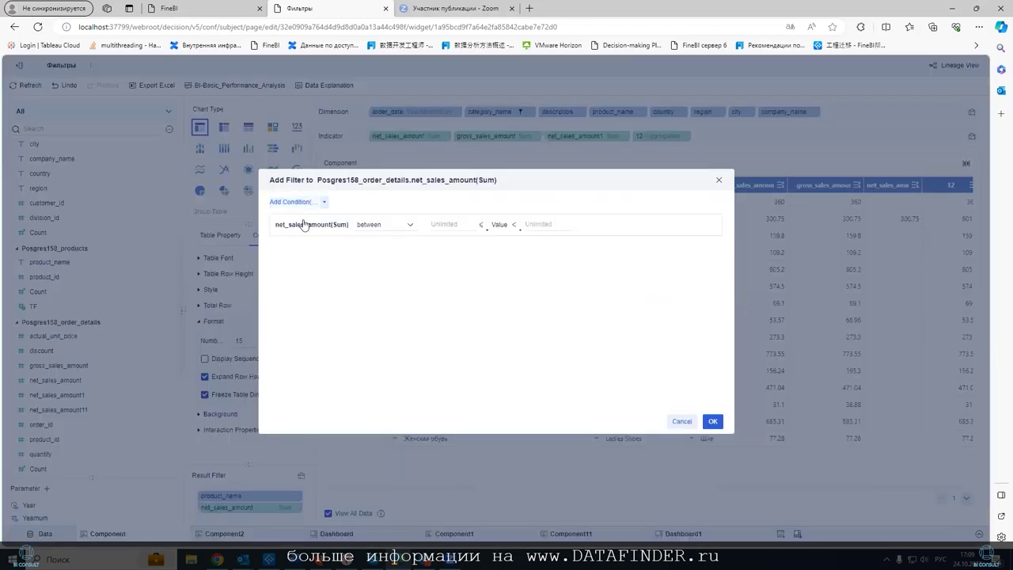
{"action": "left_click", "coordinate": [374, 225]}
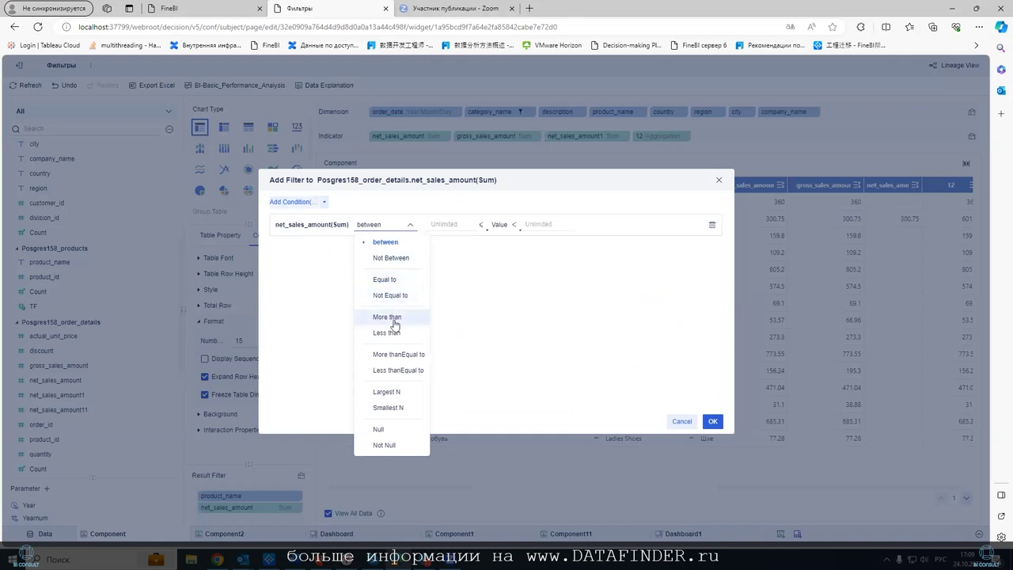
{"action": "left_click", "coordinate": [391, 317]}
{"action": "left_click", "coordinate": [451, 257]}
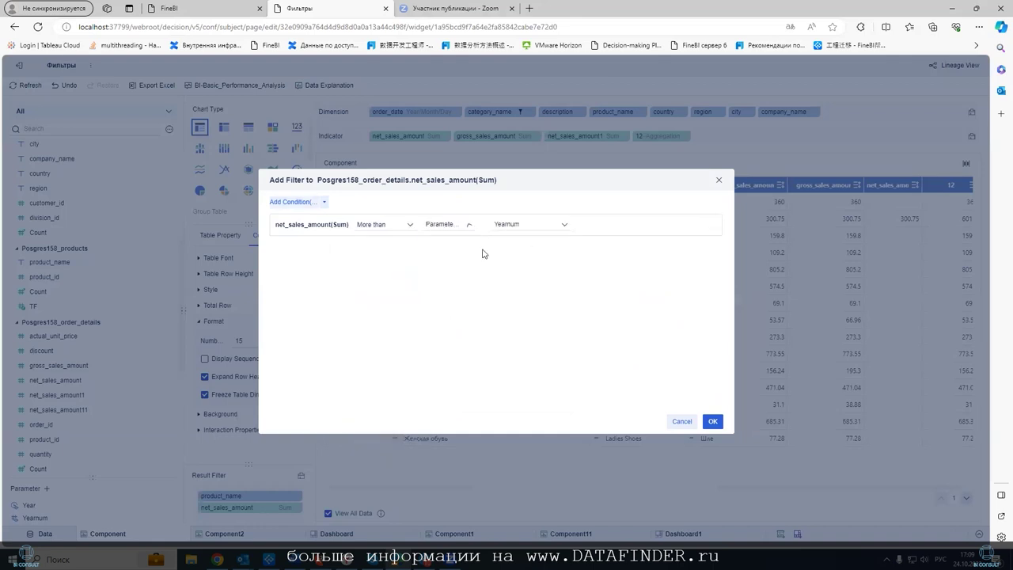
{"action": "left_click", "coordinate": [712, 422]}
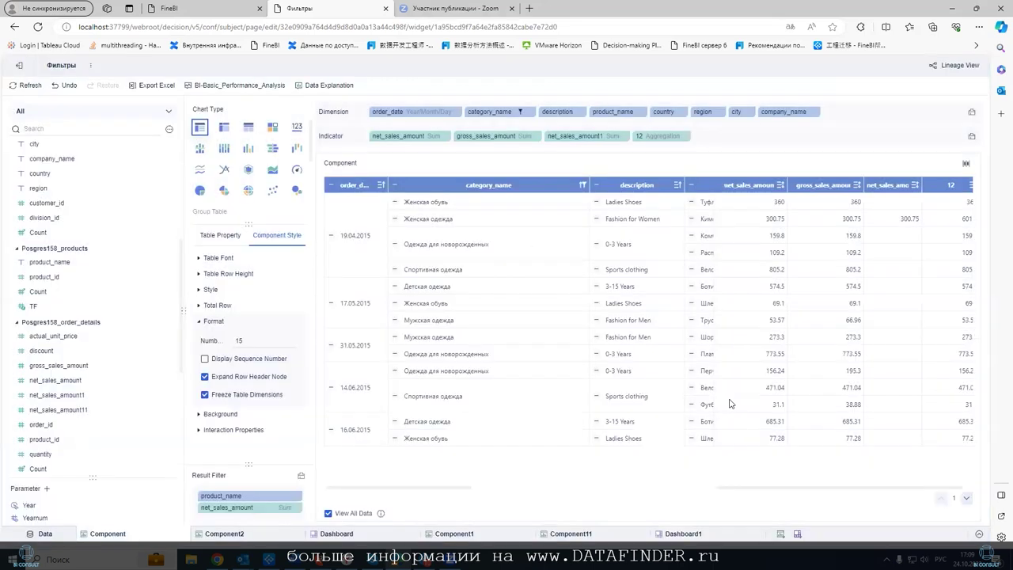
- Set the default value of the Yearnum parameter to 1000
{"action": "left_click", "coordinate": [169, 518]}
{"action": "left_click", "coordinate": [183, 453]}
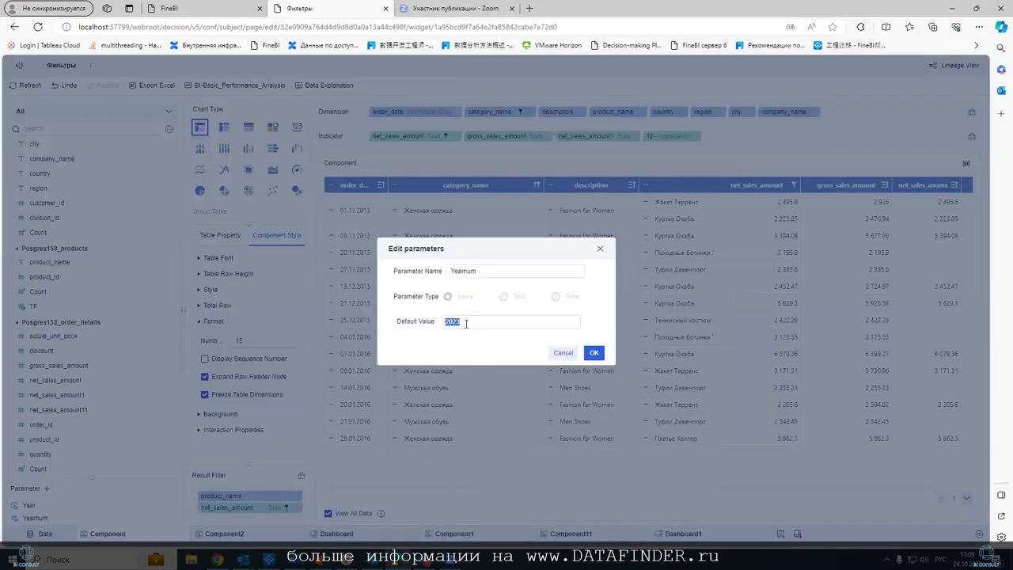
{"action": "type", "text": "1000"}
{"action": "left_click", "coordinate": [594, 352]}
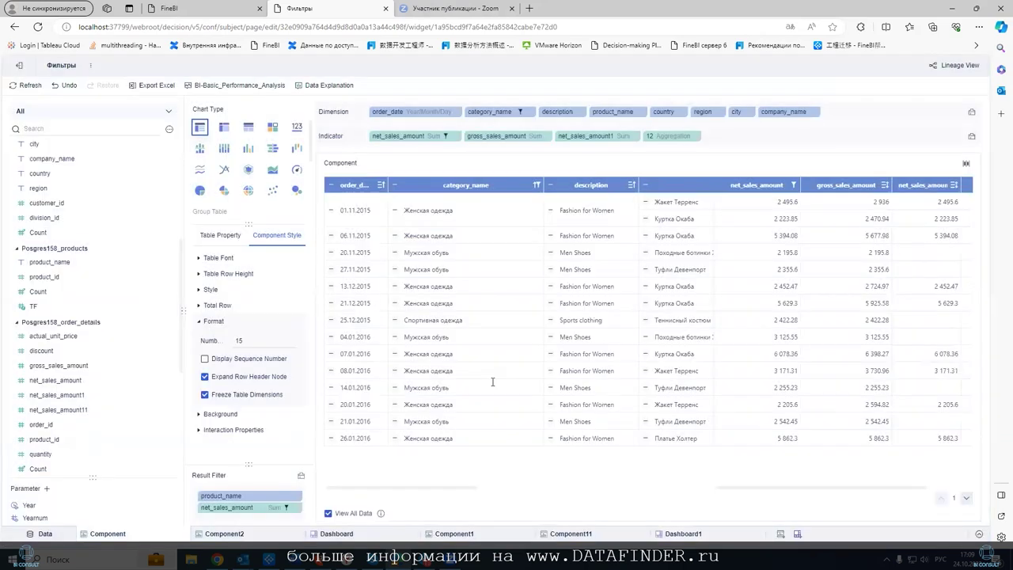
- Filter Dashboard1 with 200 in the Numerical Drop-down and widen that filter to align with the date panel's left edge
{"action": "left_click", "coordinate": [704, 535]}
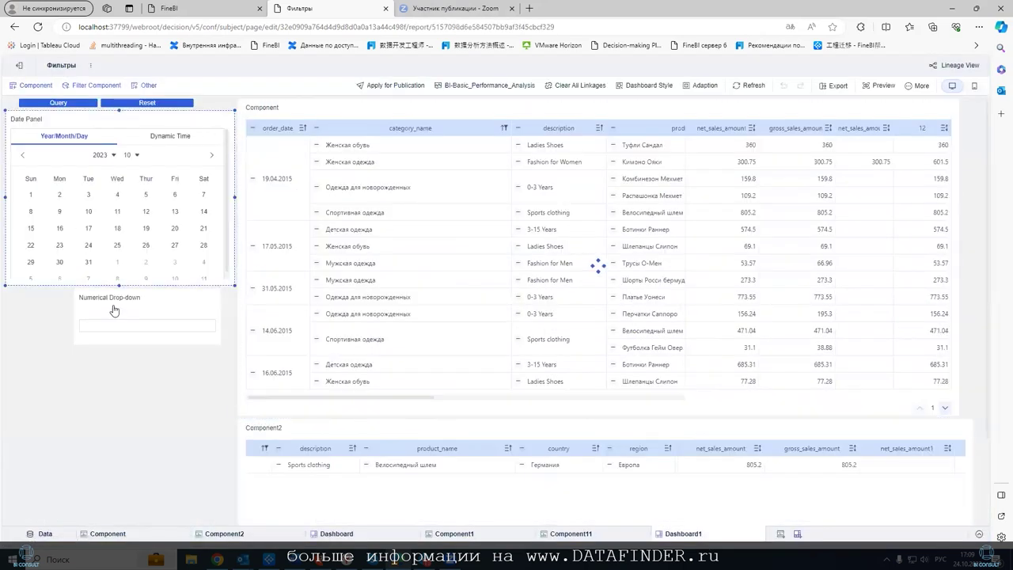
{"action": "left_click", "coordinate": [99, 325]}
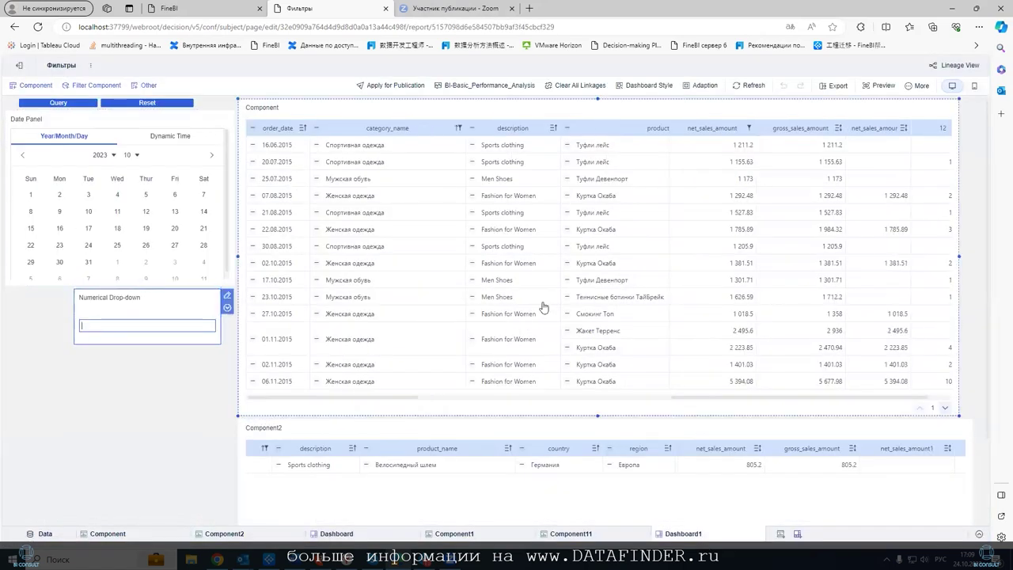
{"action": "type", "text": "200"}
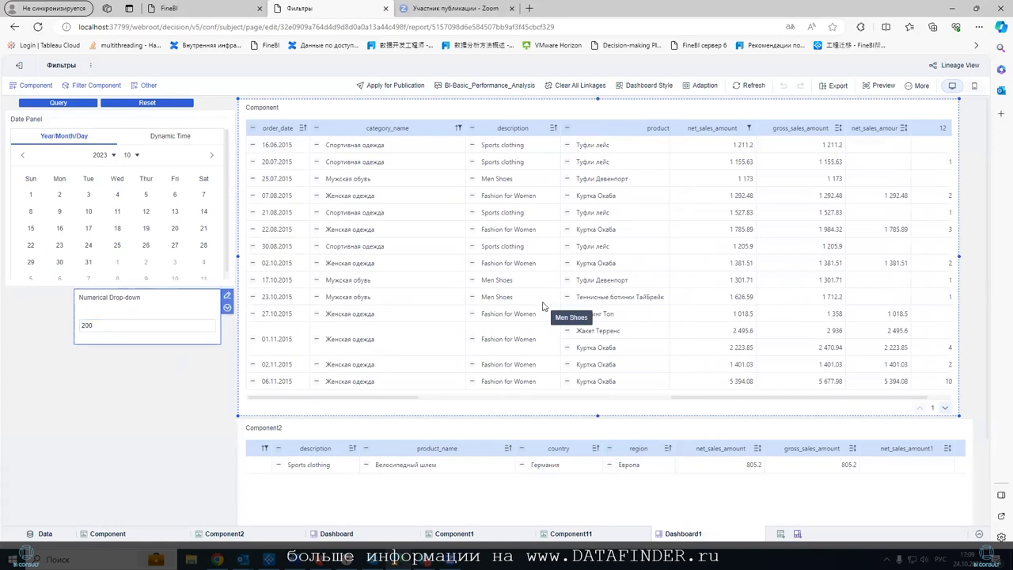
{"action": "left_click", "coordinate": [197, 372]}
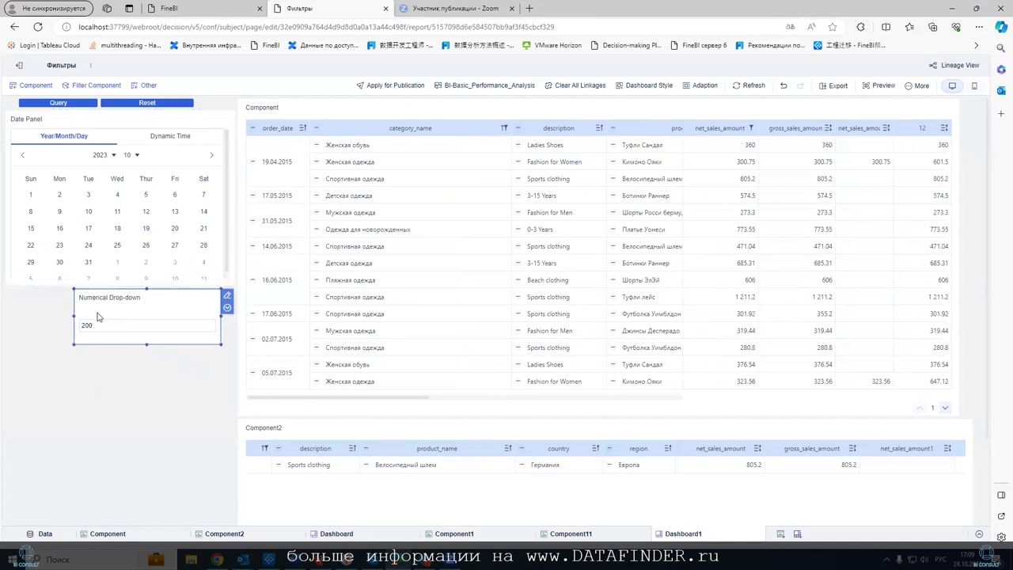
{"action": "left_click_drag", "start_coordinate": [58, 320], "coordinate": [6, 320]}
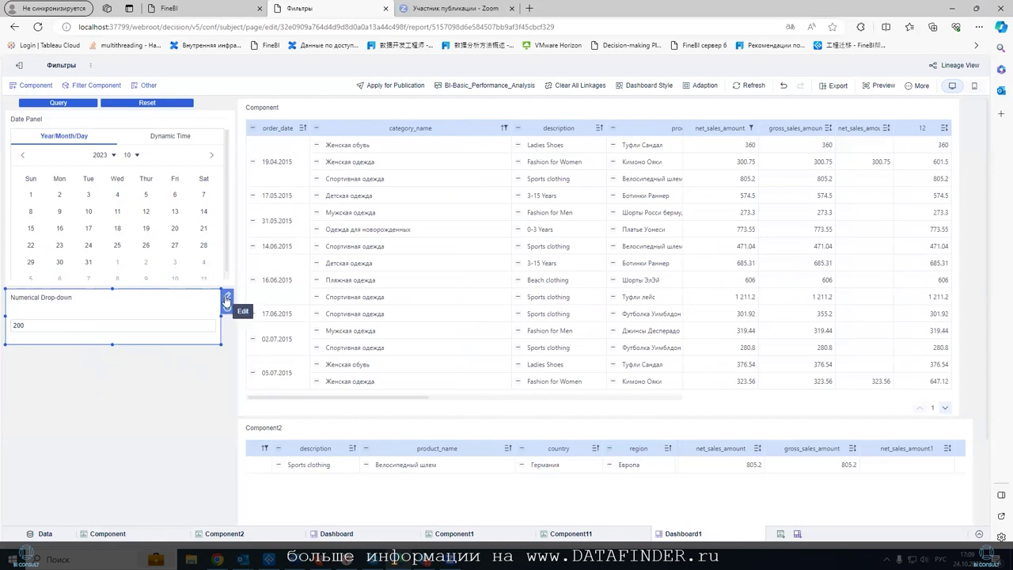
- Try a range slider filter component below the Numerical Drop-down using net_sales_amount from Posgres158_order_details
{"action": "left_click", "coordinate": [89, 85]}
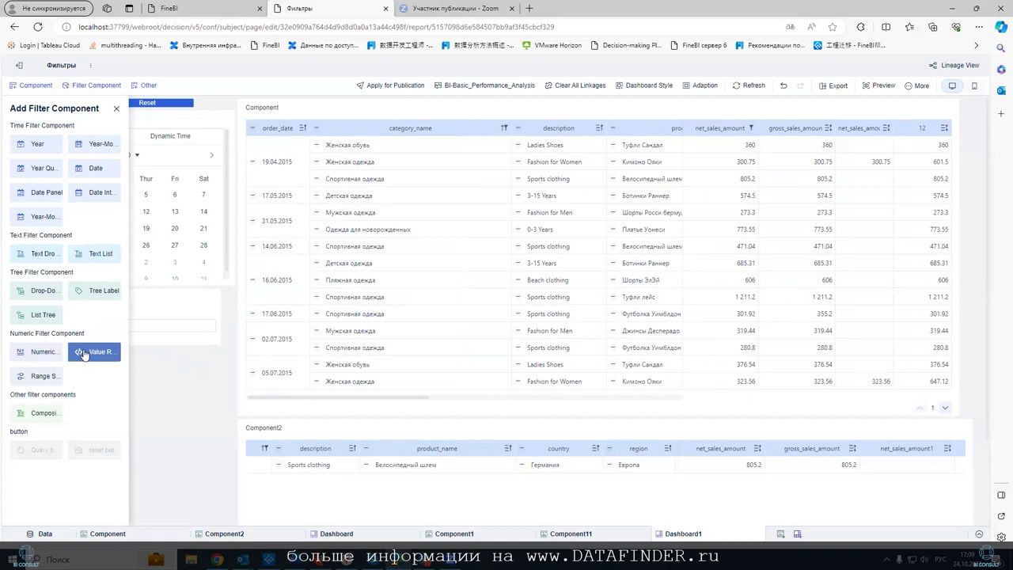
{"action": "left_click_drag", "start_coordinate": [49, 378], "coordinate": [100, 388]}
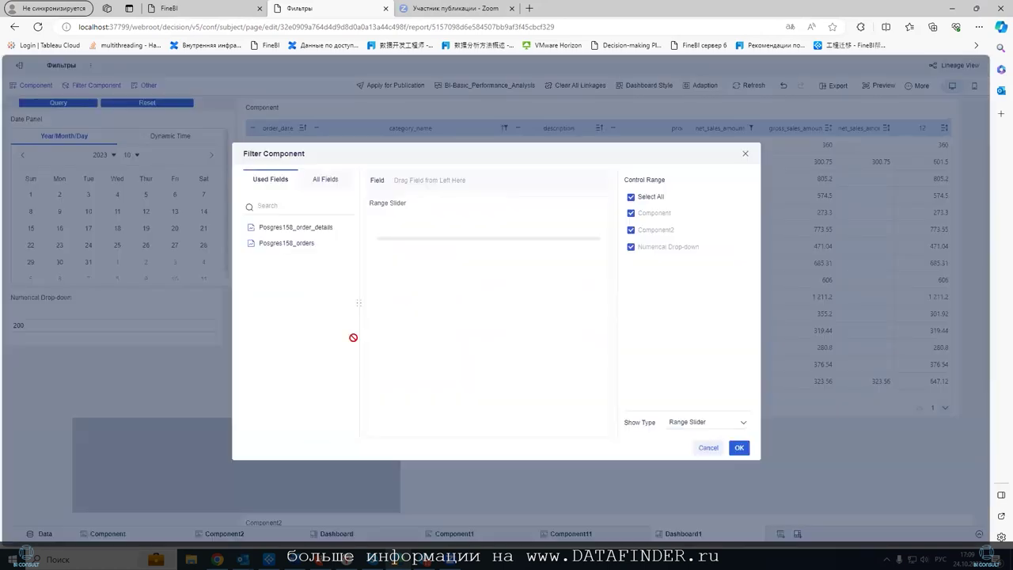
{"action": "left_click", "coordinate": [272, 243]}
{"action": "left_click", "coordinate": [250, 206]}
{"action": "left_click", "coordinate": [281, 245]}
{"action": "left_click_drag", "start_coordinate": [294, 257], "coordinate": [427, 181]}
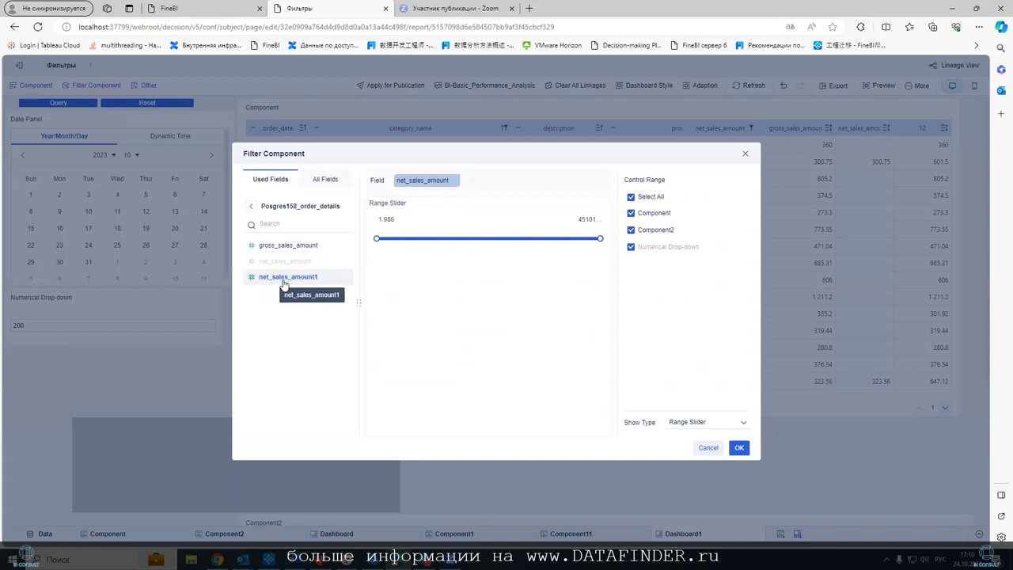
- Replace the range slider's field with net_sales_amount1 and then with gross_sales_amount
{"action": "left_click", "coordinate": [458, 182]}
{"action": "left_click", "coordinate": [475, 198]}
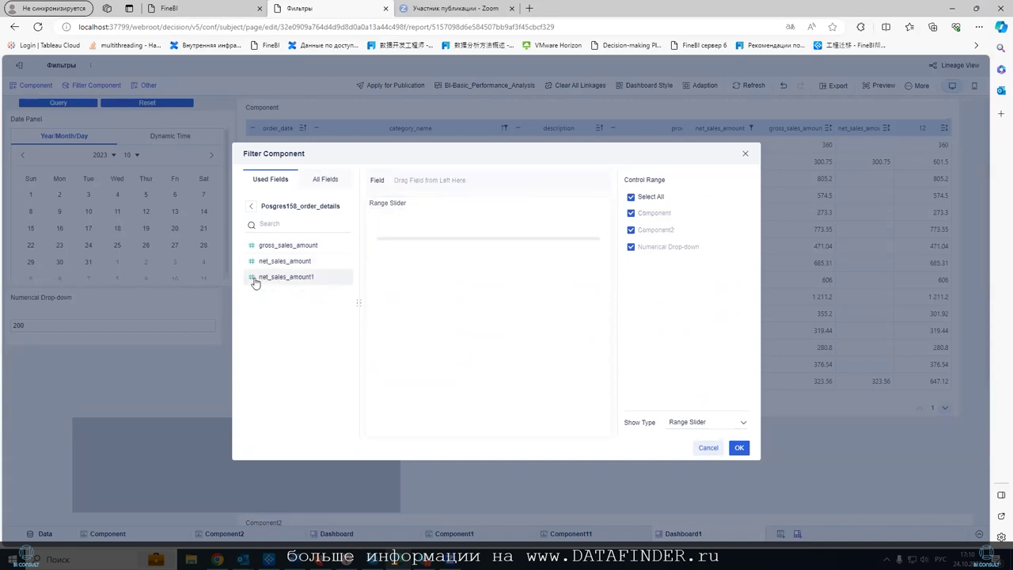
{"action": "left_click_drag", "start_coordinate": [264, 278], "coordinate": [423, 182]}
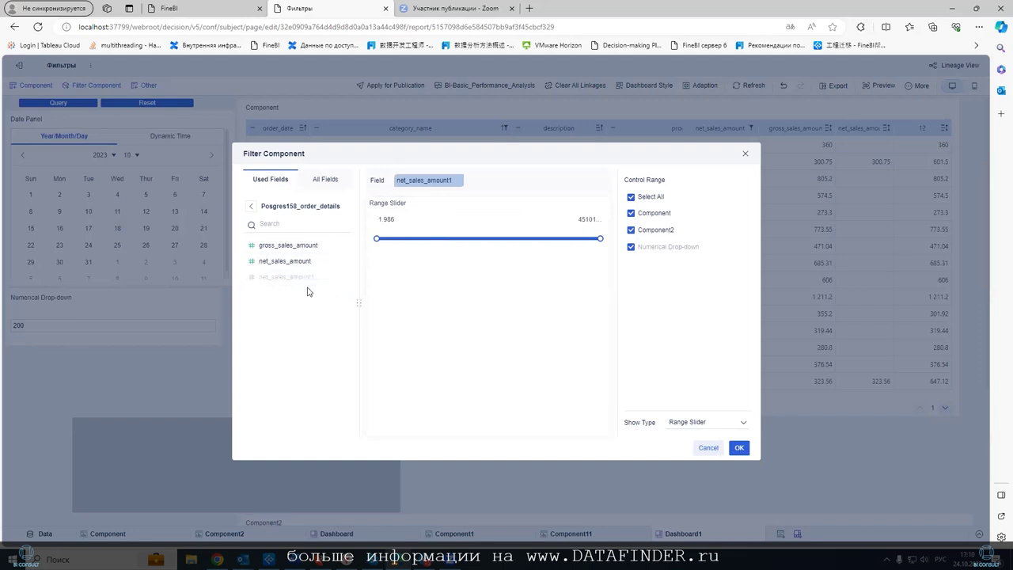
{"action": "left_click", "coordinate": [459, 181]}
{"action": "left_click", "coordinate": [465, 198]}
{"action": "left_click_drag", "start_coordinate": [272, 245], "coordinate": [431, 182]}
- Try a lower bound of about 14,000 on the gross_sales_amount range slider and discard the filter component
{"action": "left_click", "coordinate": [460, 181]}
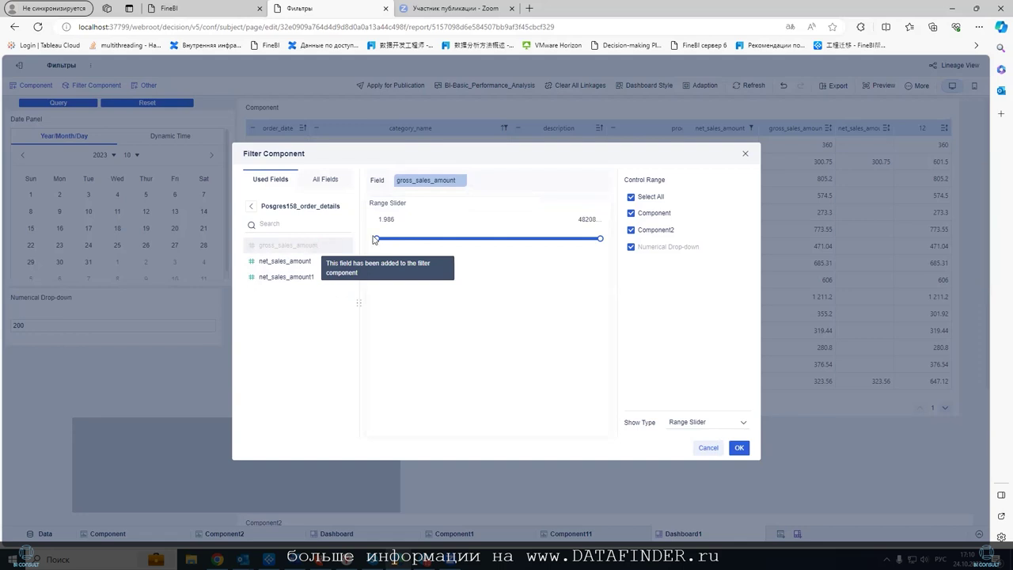
{"action": "left_click_drag", "start_coordinate": [378, 239], "coordinate": [440, 239]}
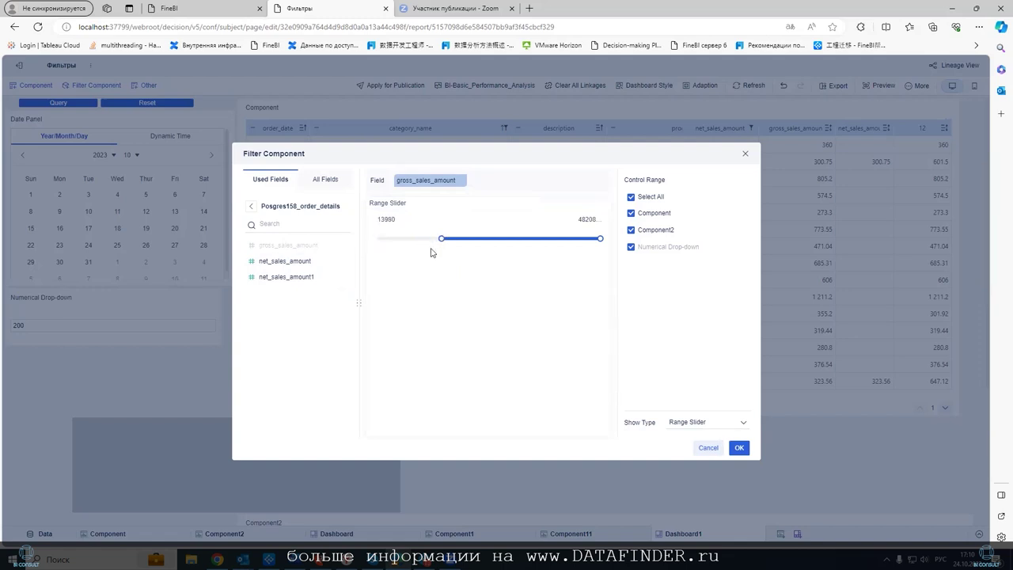
{"action": "left_click", "coordinate": [703, 448]}
{"action": "left_click", "coordinate": [59, 312]}
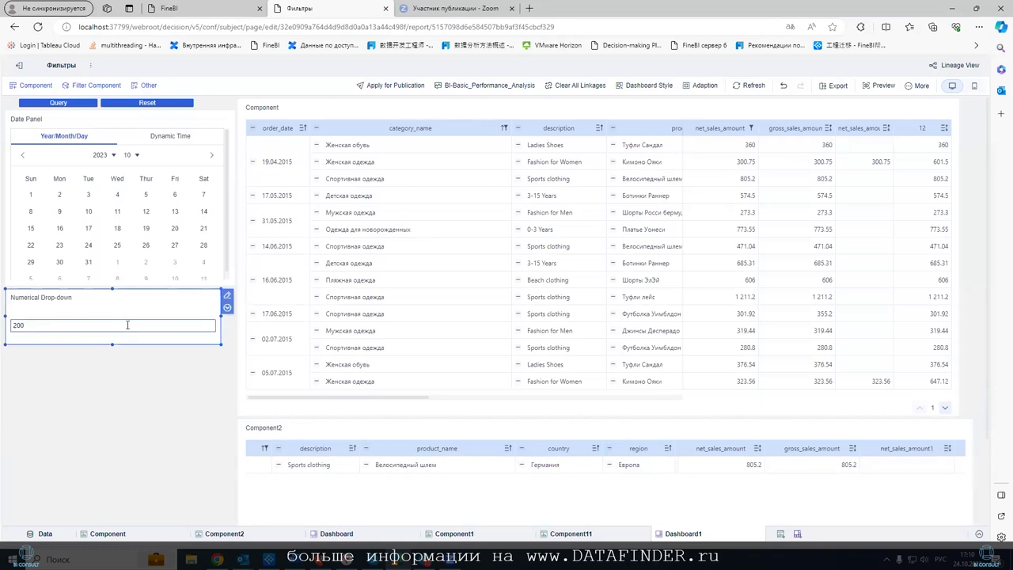
{"action": "left_click", "coordinate": [289, 177]}
{"action": "left_click", "coordinate": [426, 118]}
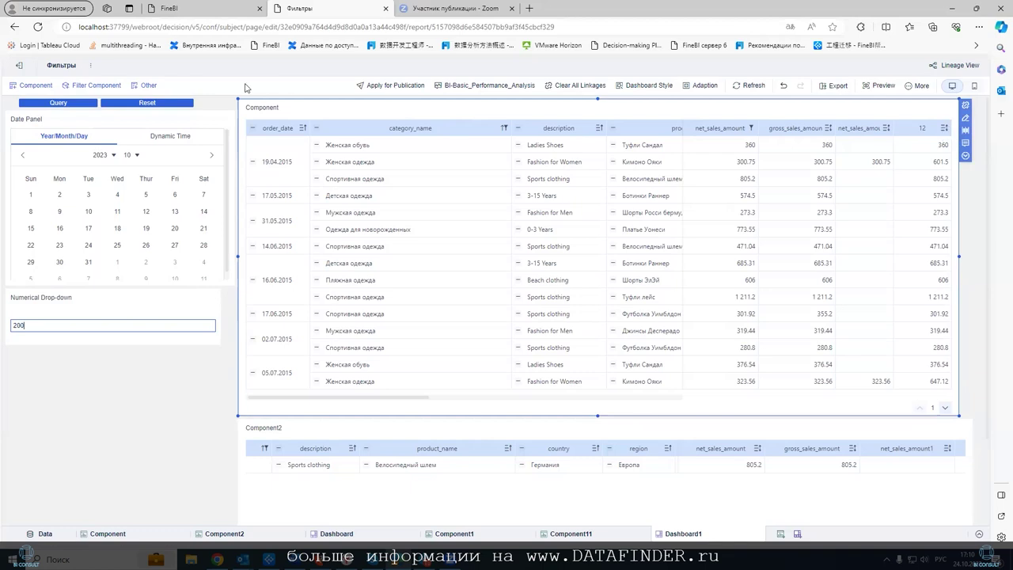
- Create a new component as a multi-series line chart and put net_sales_amount on its vertical axis
{"action": "left_click", "coordinate": [780, 533]}
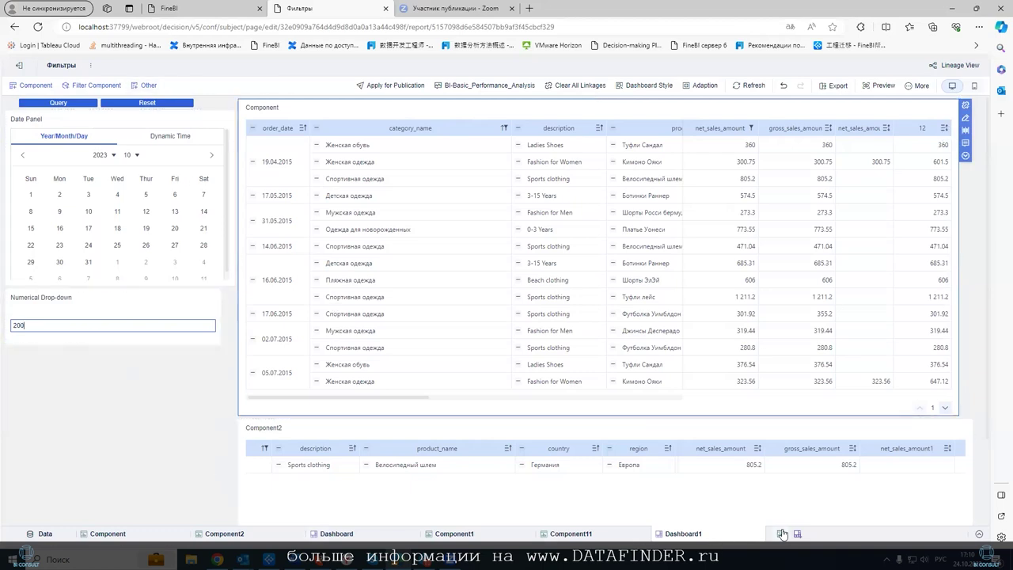
{"action": "left_click", "coordinate": [163, 169]}
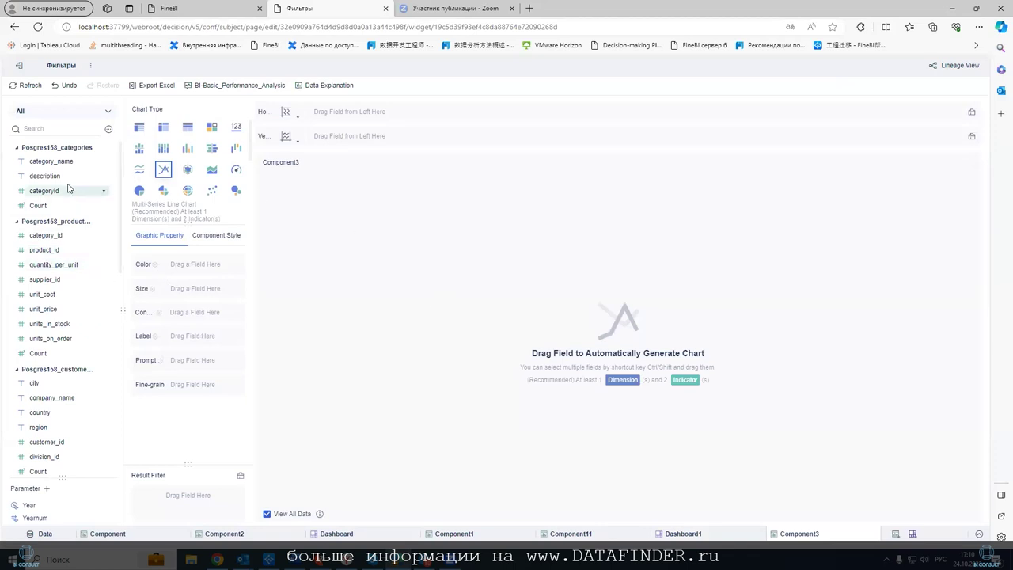
{"action": "scroll", "coordinate": [106, 411], "scroll_direction": "down", "scroll_amount": 3}
{"action": "scroll", "coordinate": [106, 389], "scroll_direction": "down", "scroll_amount": 1}
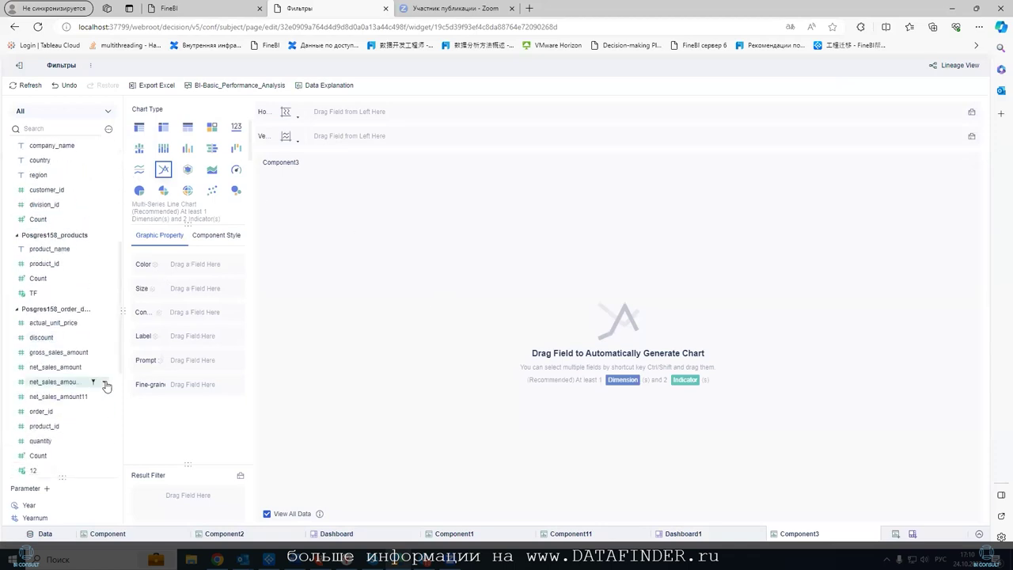
{"action": "left_click_drag", "start_coordinate": [68, 365], "coordinate": [360, 132]}
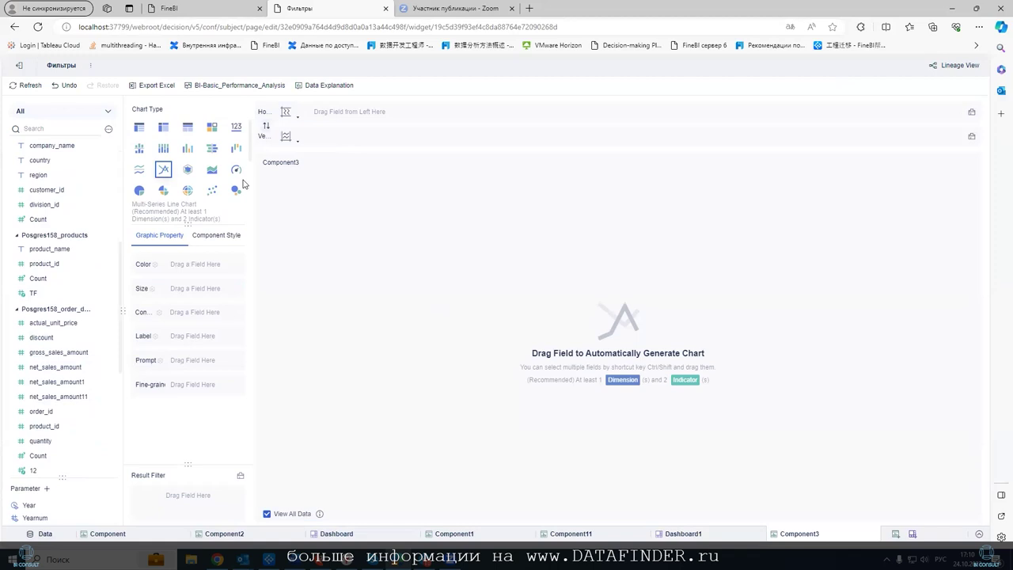
- Put order_date from Posgres158_orders on the line chart's horizontal axis and open its grouping options
{"action": "scroll", "coordinate": [66, 188], "scroll_direction": "up", "scroll_amount": 3}
{"action": "scroll", "coordinate": [71, 218], "scroll_direction": "up", "scroll_amount": 1}
{"action": "scroll", "coordinate": [82, 278], "scroll_direction": "down", "scroll_amount": 2}
{"action": "scroll", "coordinate": [75, 340], "scroll_direction": "down", "scroll_amount": 1}
{"action": "scroll", "coordinate": [82, 353], "scroll_direction": "down", "scroll_amount": 3}
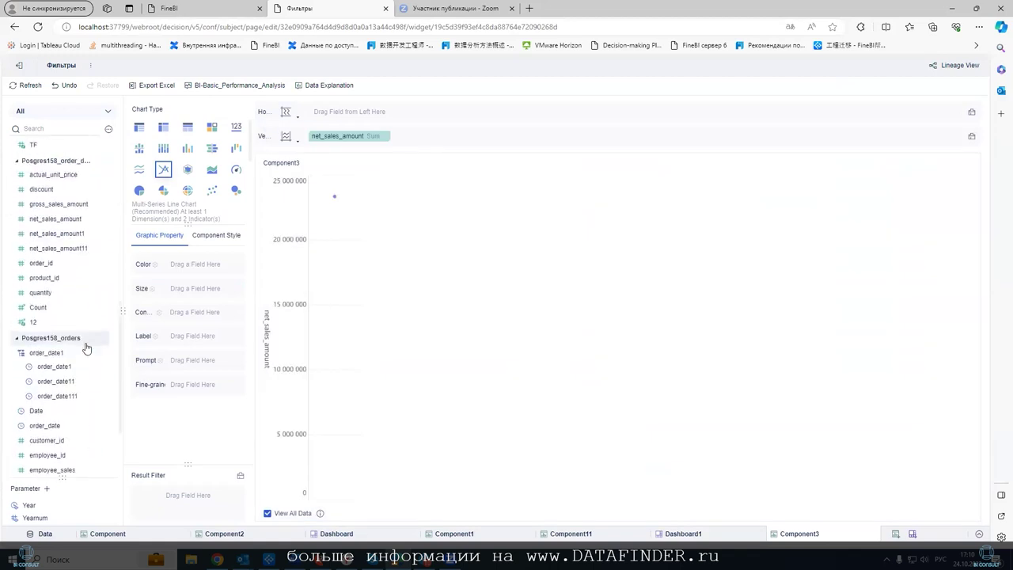
{"action": "left_click_drag", "start_coordinate": [56, 422], "coordinate": [340, 112]}
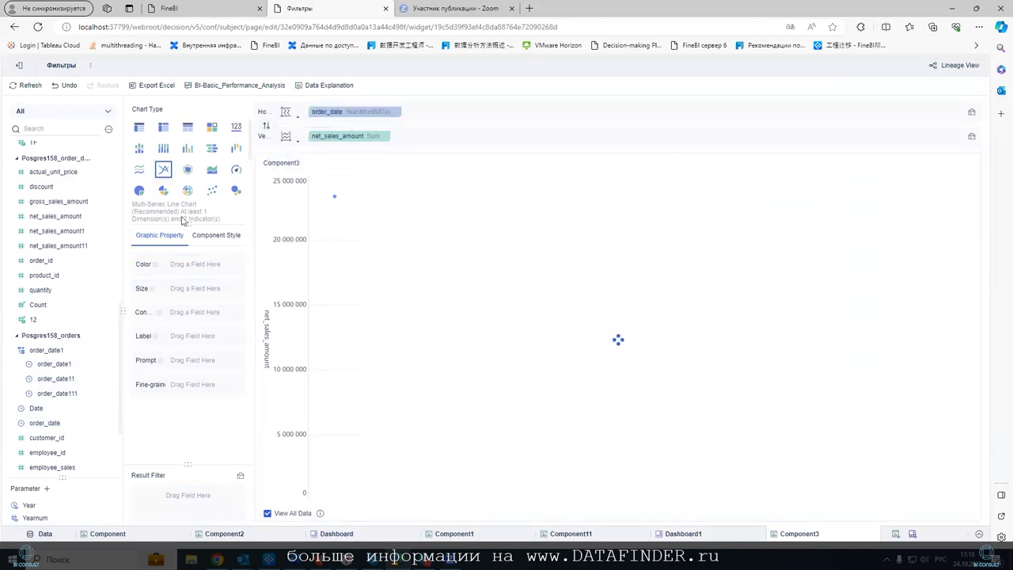
{"action": "left_click", "coordinate": [395, 111]}
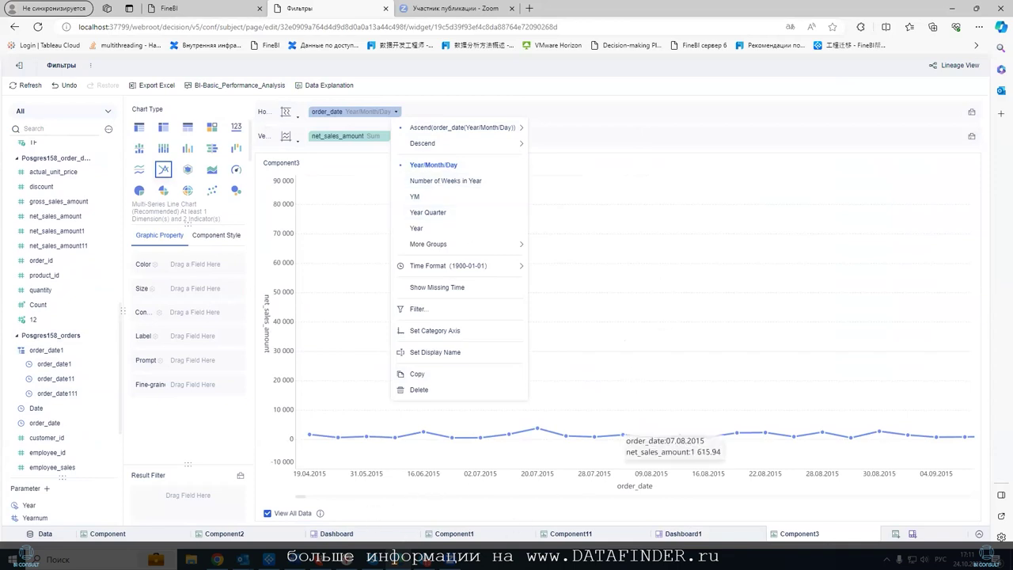
- Place Component3 on Dashboard1 above Component2 and open it for editing
{"action": "left_click", "coordinate": [683, 533]}
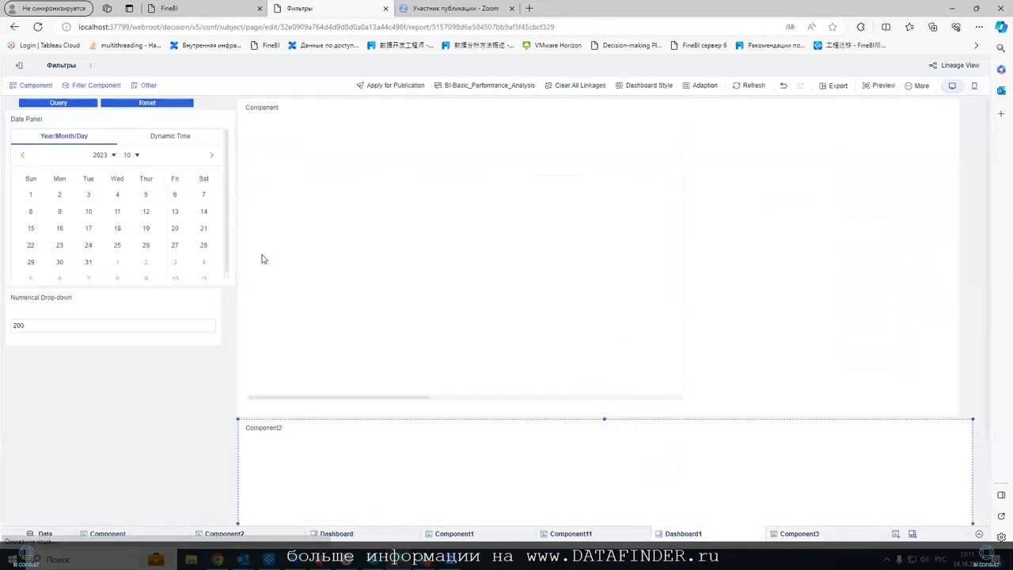
{"action": "left_click", "coordinate": [22, 88]}
{"action": "left_click_drag", "start_coordinate": [39, 151], "coordinate": [289, 304]}
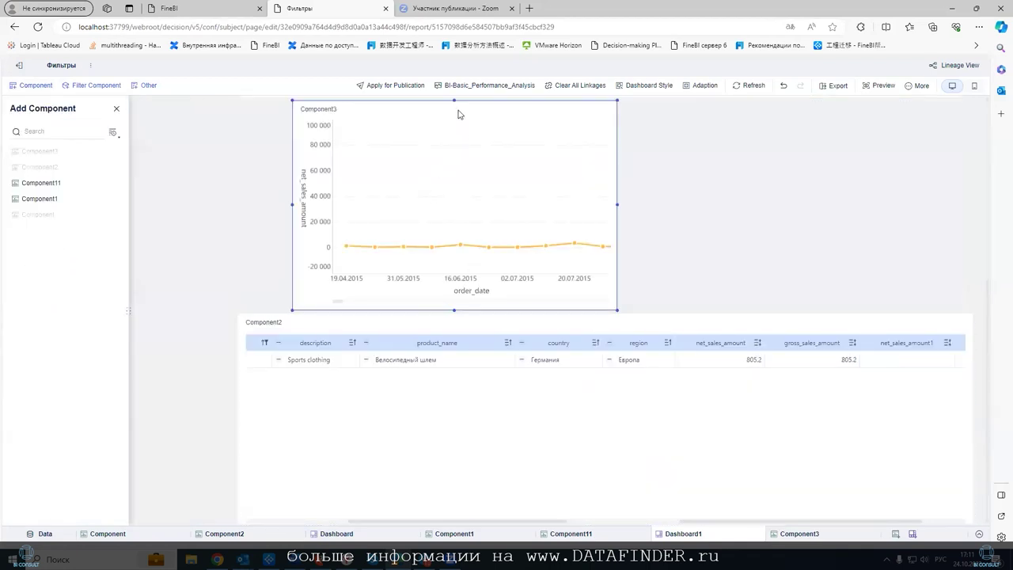
{"action": "left_click", "coordinate": [624, 110]}
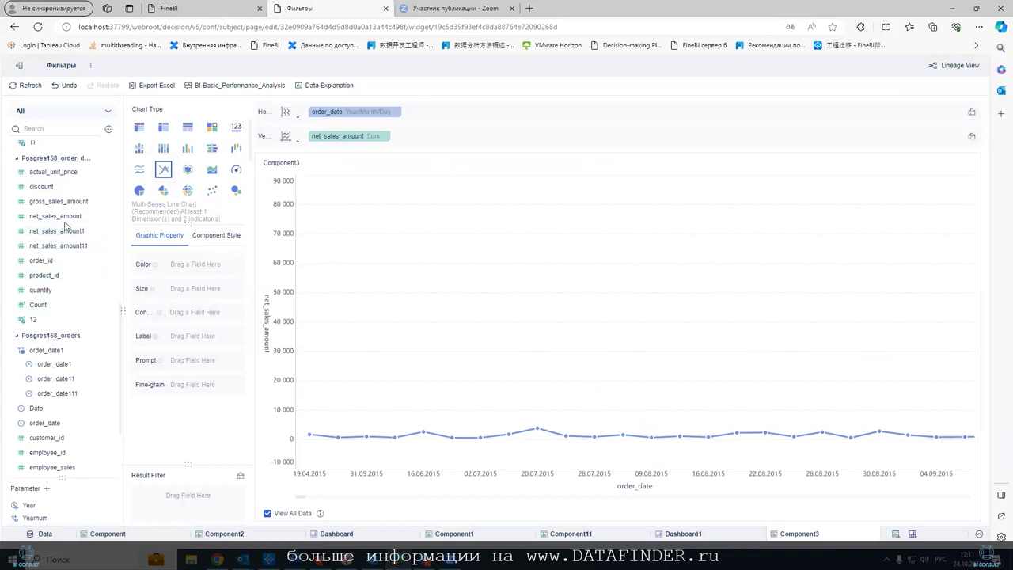
- Try net_sales_amount as a result filter on Component3 and expand the chart's legend style settings
{"action": "left_click_drag", "start_coordinate": [61, 217], "coordinate": [162, 495]}
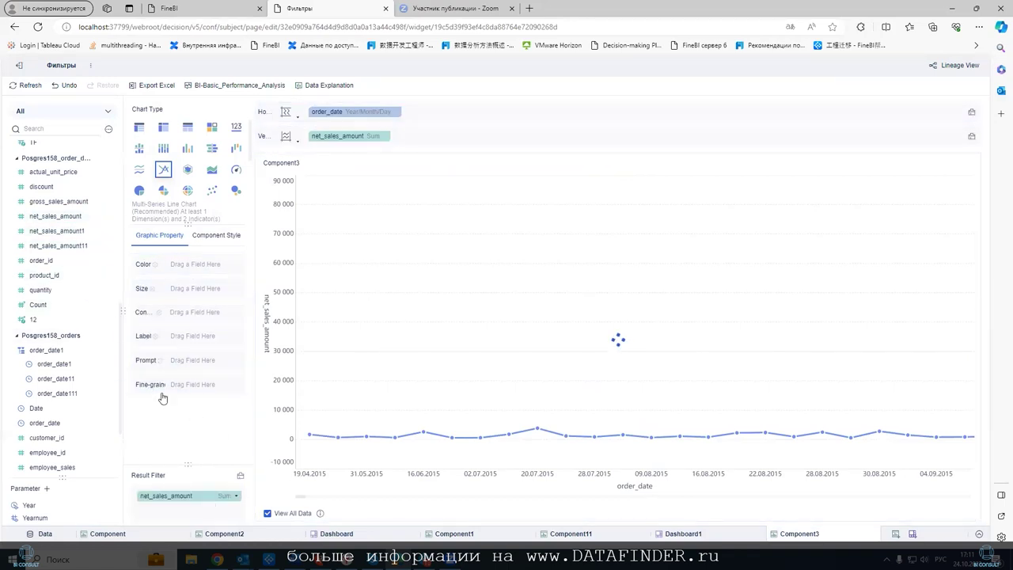
{"action": "left_click", "coordinate": [220, 236]}
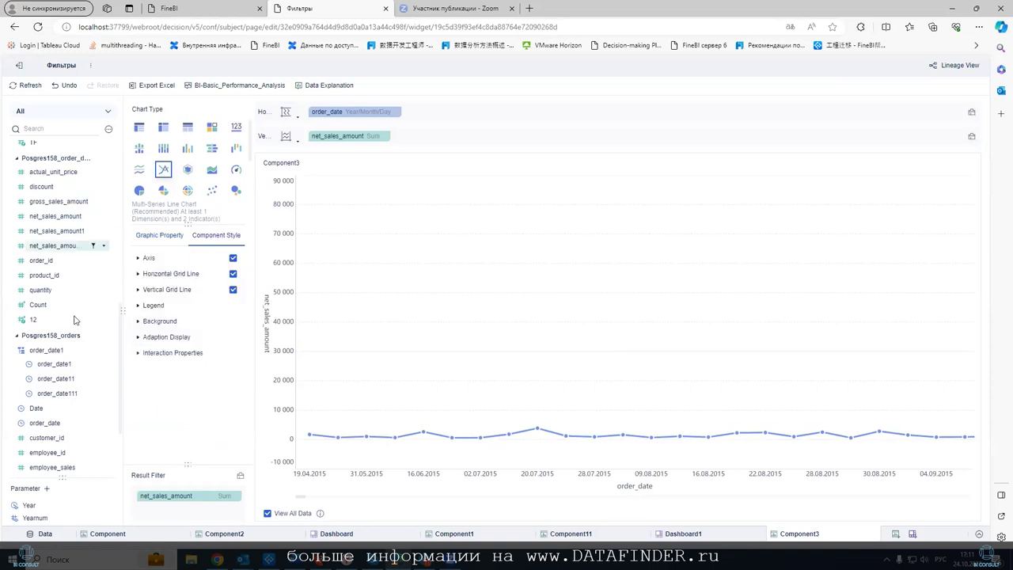
{"action": "left_click", "coordinate": [152, 306]}
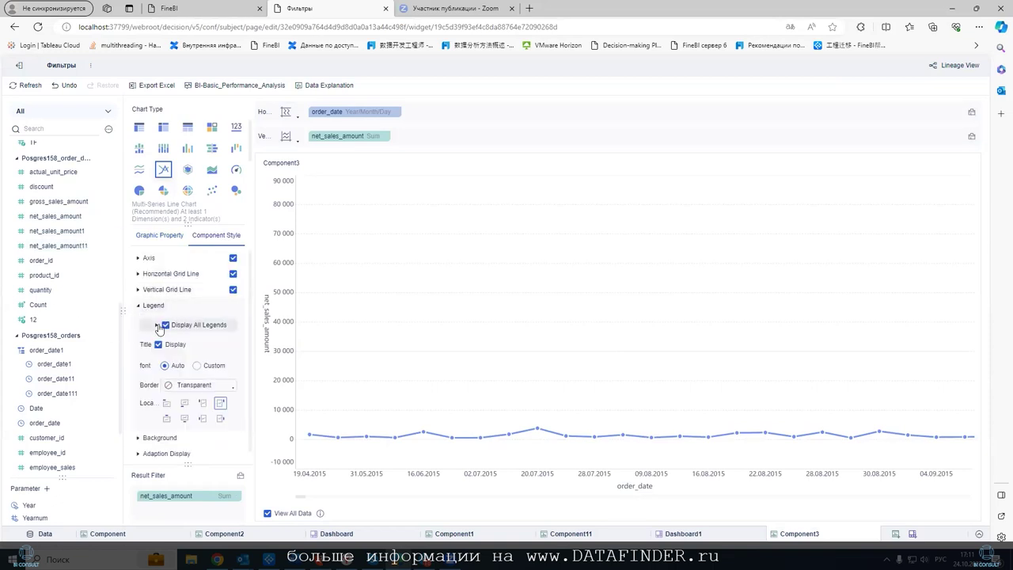
{"action": "scroll", "coordinate": [174, 326], "scroll_direction": "down", "scroll_amount": 1}
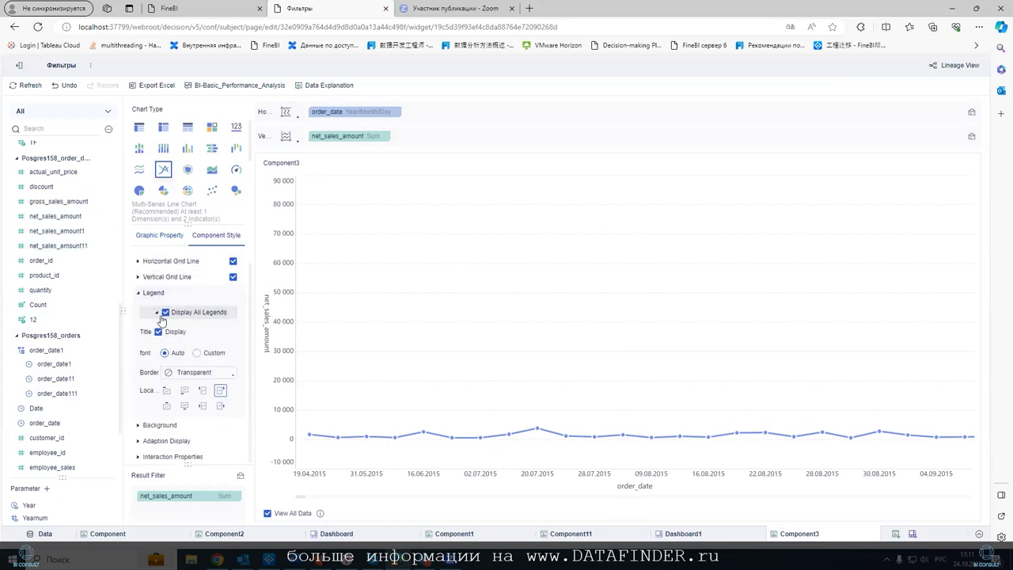
- Try net_sales_amount as the chart's prompt field instead of a result filter and review the legend style settings
{"action": "double_click", "coordinate": [161, 492]}
{"action": "left_click", "coordinate": [147, 235]}
{"action": "left_click_drag", "start_coordinate": [181, 496], "coordinate": [193, 360]}
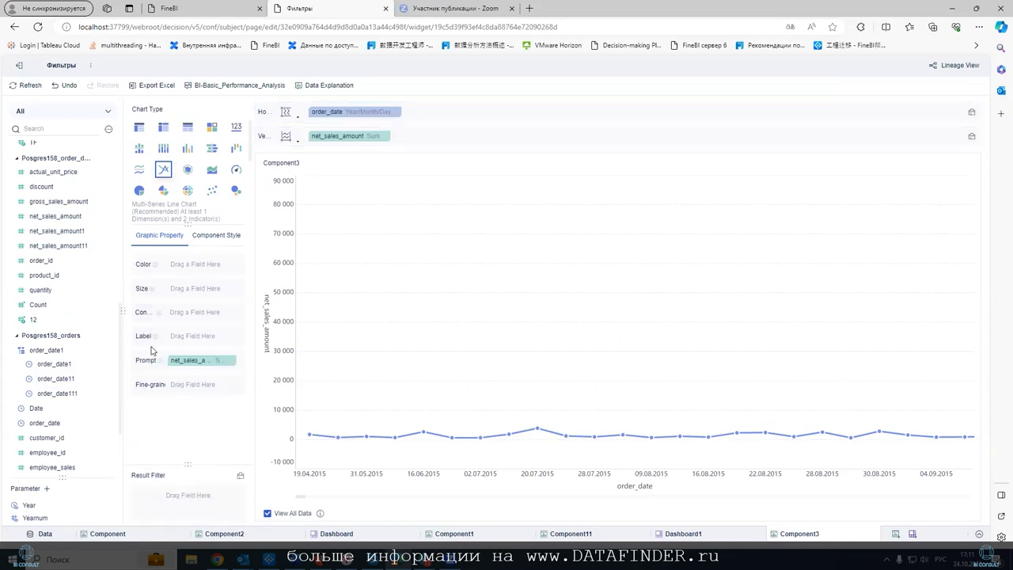
{"action": "left_click", "coordinate": [219, 238]}
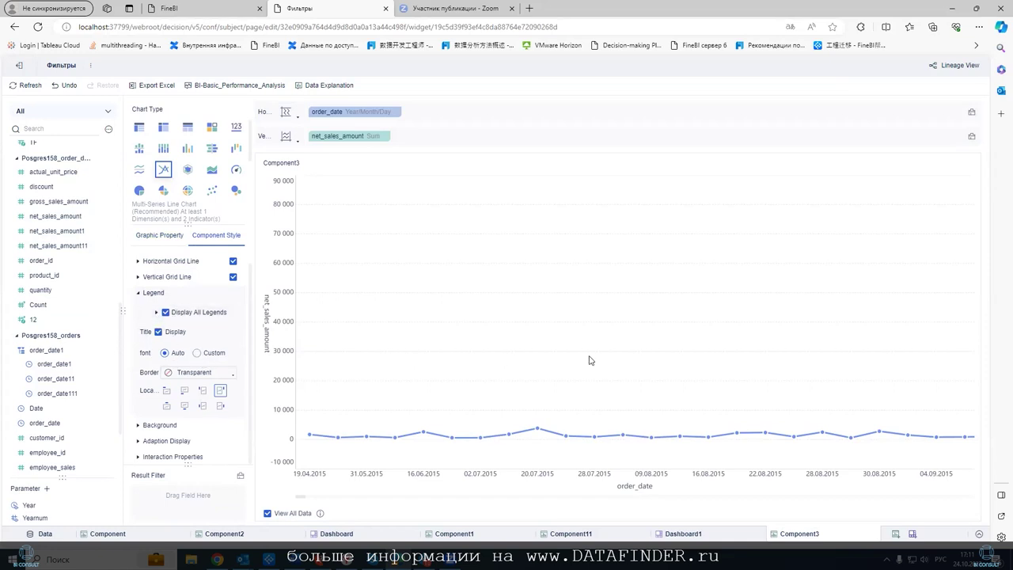
- Move net_sales_amount from the prompt to the chart's color property and raise the legend range's lower bound to about 34,600
{"action": "left_click", "coordinate": [159, 235]}
{"action": "left_click_drag", "start_coordinate": [196, 360], "coordinate": [197, 264]}
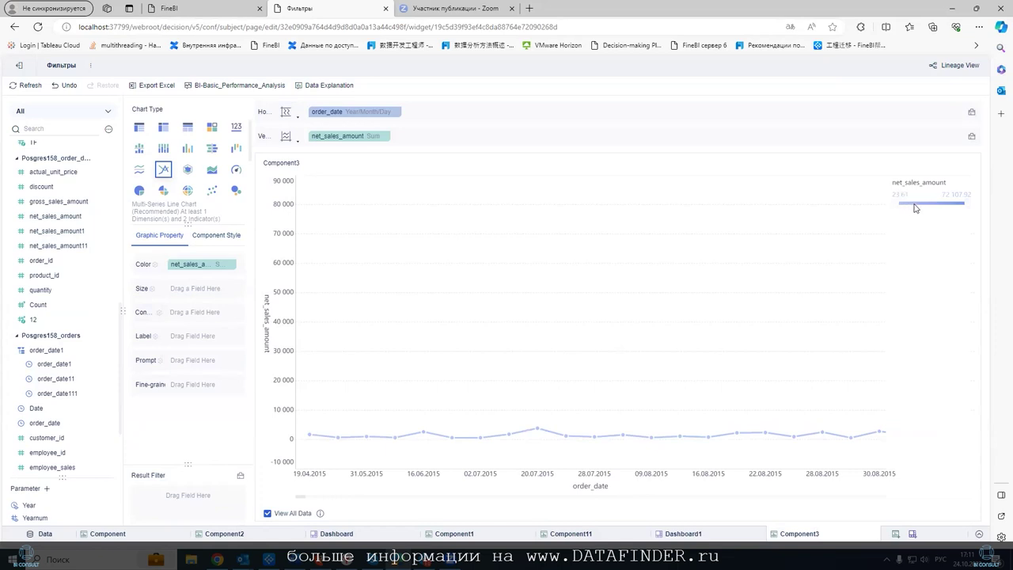
{"action": "left_click_drag", "start_coordinate": [538, 301], "coordinate": [386, 534]}
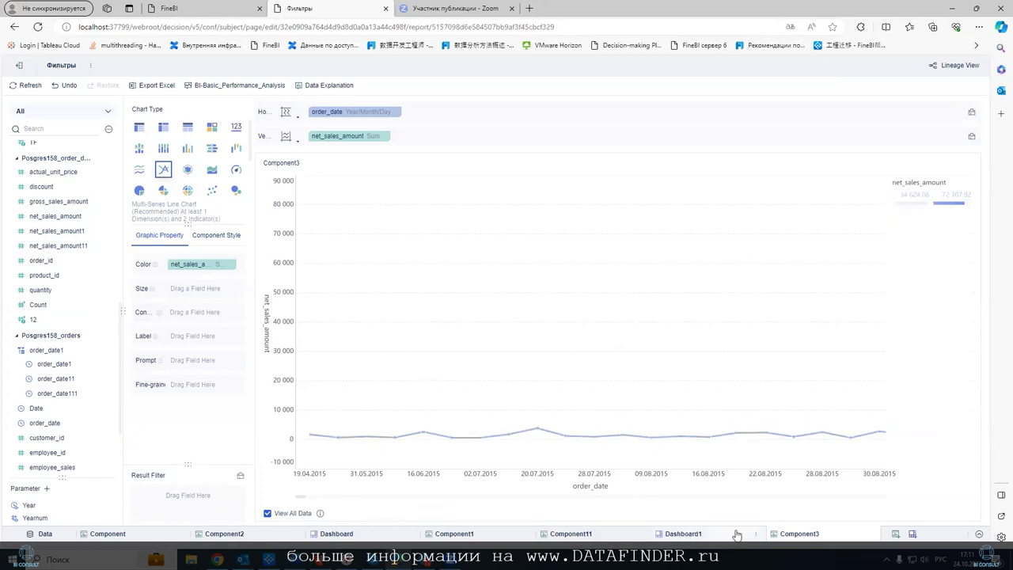
- Narrow the net_sales_amount legend range of Component3 on Dashboard1 to about 35,300 to 53,400
{"action": "left_click", "coordinate": [689, 534]}
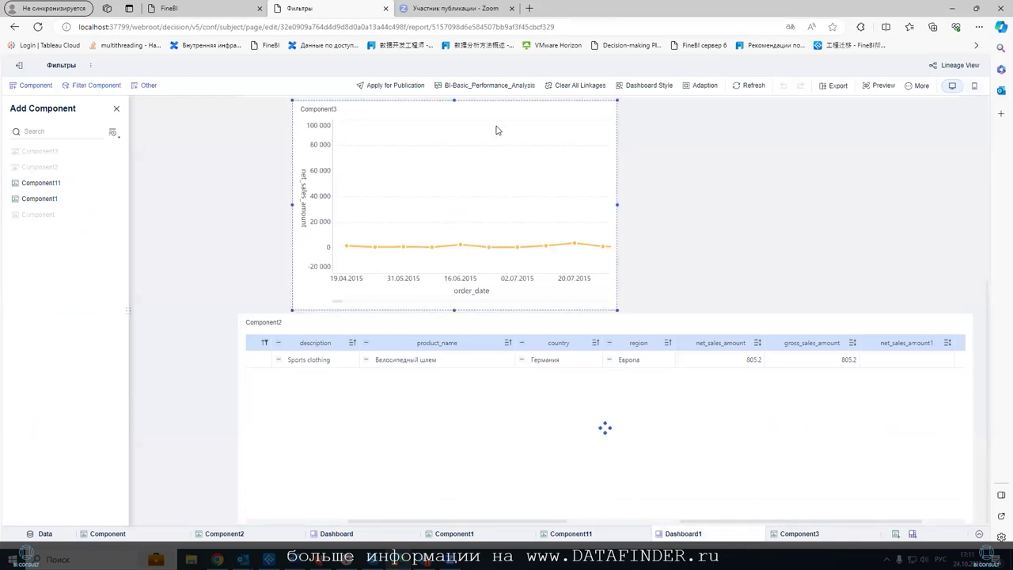
{"action": "left_click", "coordinate": [535, 149]}
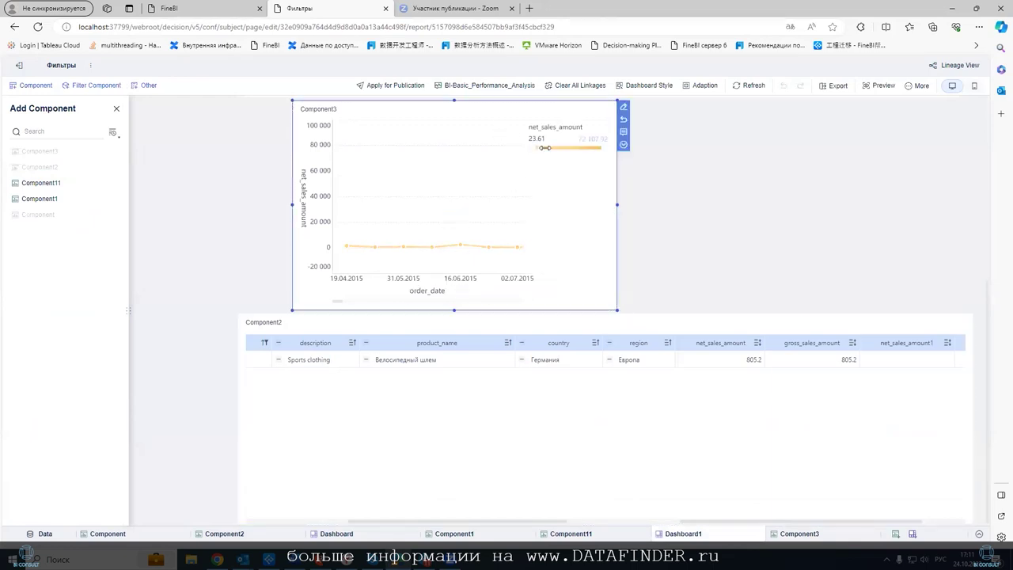
{"action": "mouse_move", "coordinate": [563, 156]}
{"action": "left_mouse_down"}
{"action": "mouse_move", "coordinate": [590, 151]}
{"action": "mouse_move", "coordinate": [575, 154]}
{"action": "left_mouse_up"}
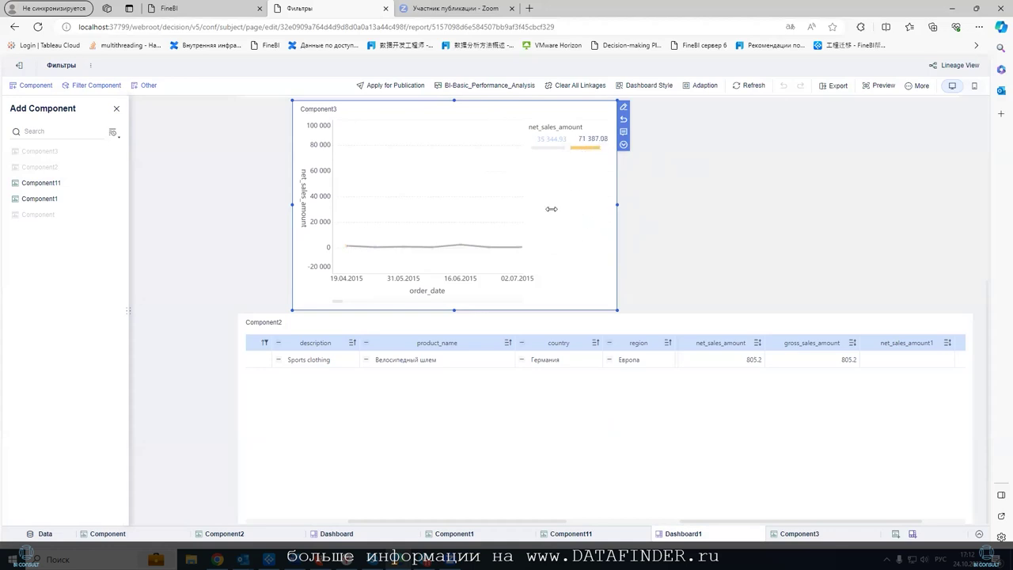
{"action": "left_click_drag", "start_coordinate": [463, 218], "coordinate": [554, 261]}
- Remove Component3 from Dashboard1 and close the list of addable components
{"action": "left_click", "coordinate": [623, 146]}
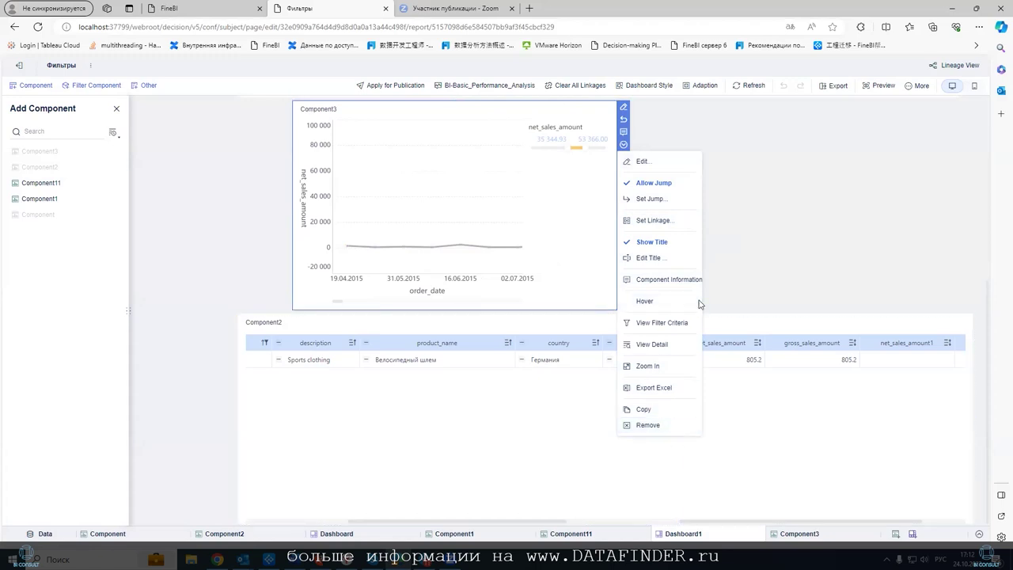
{"action": "left_click", "coordinate": [669, 425]}
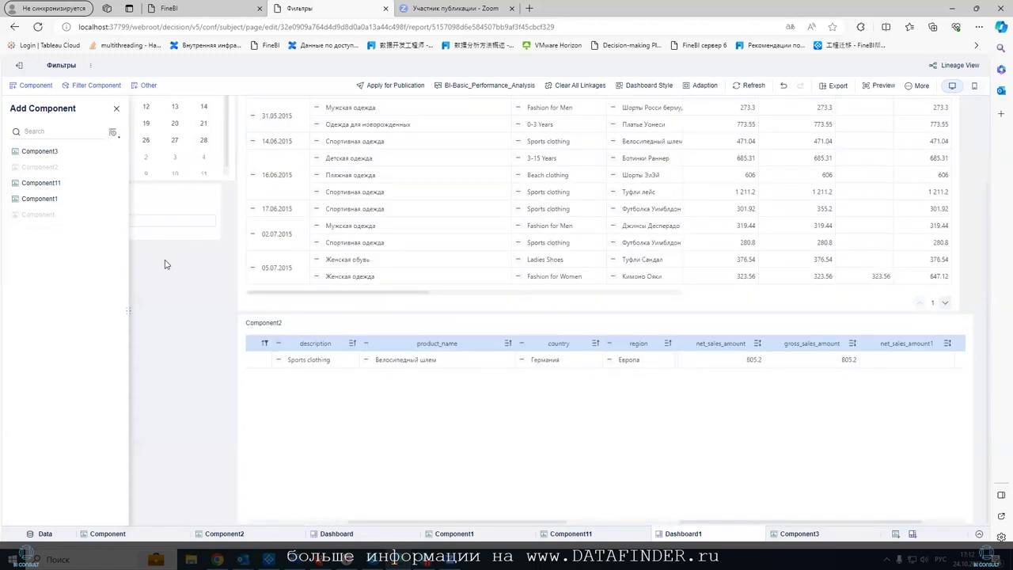
{"action": "left_click", "coordinate": [115, 111]}
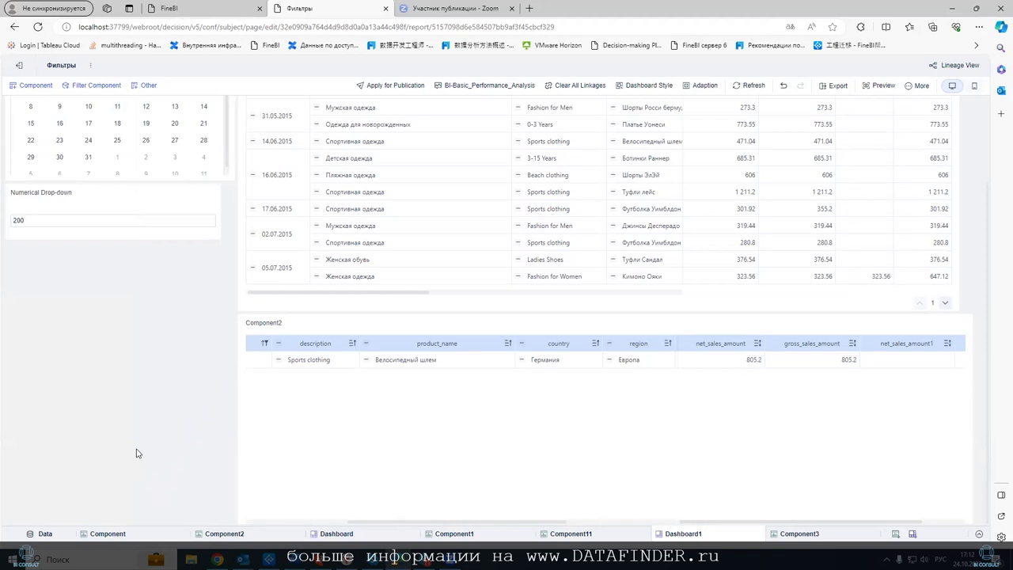
{"action": "left_click", "coordinate": [278, 387]}
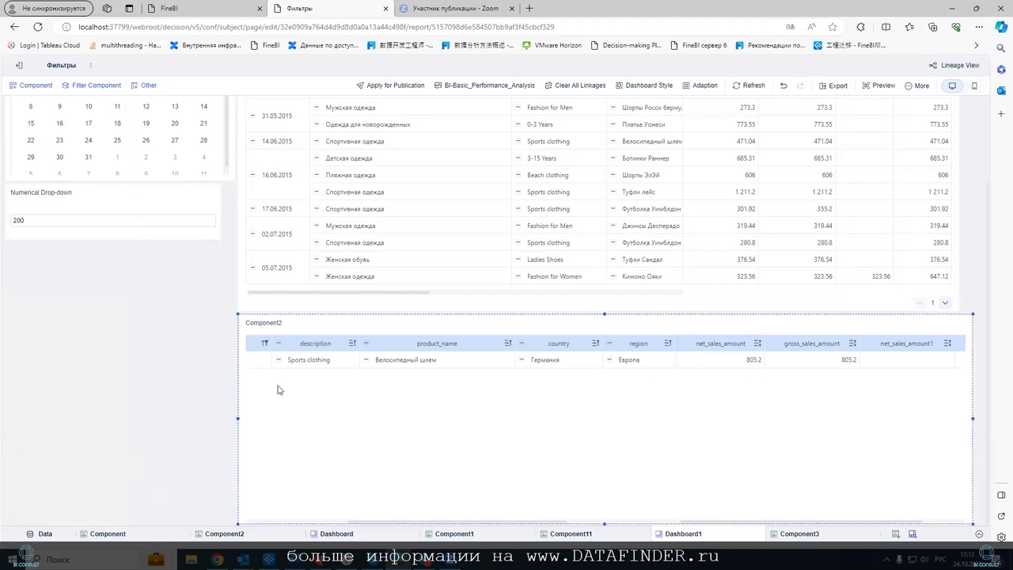
{"action": "left_click", "coordinate": [248, 420]}
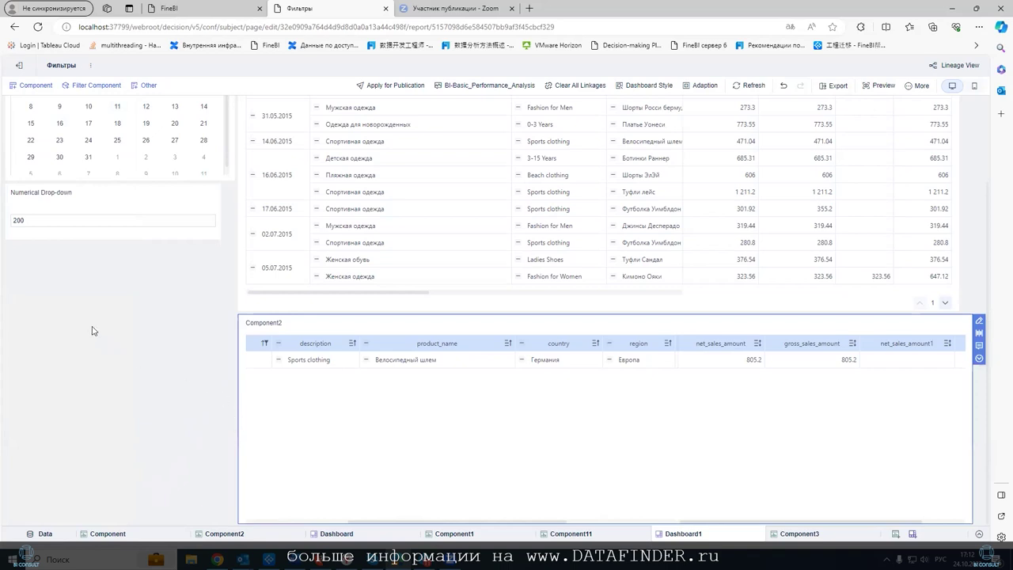
{"action": "left_click", "coordinate": [176, 208]}
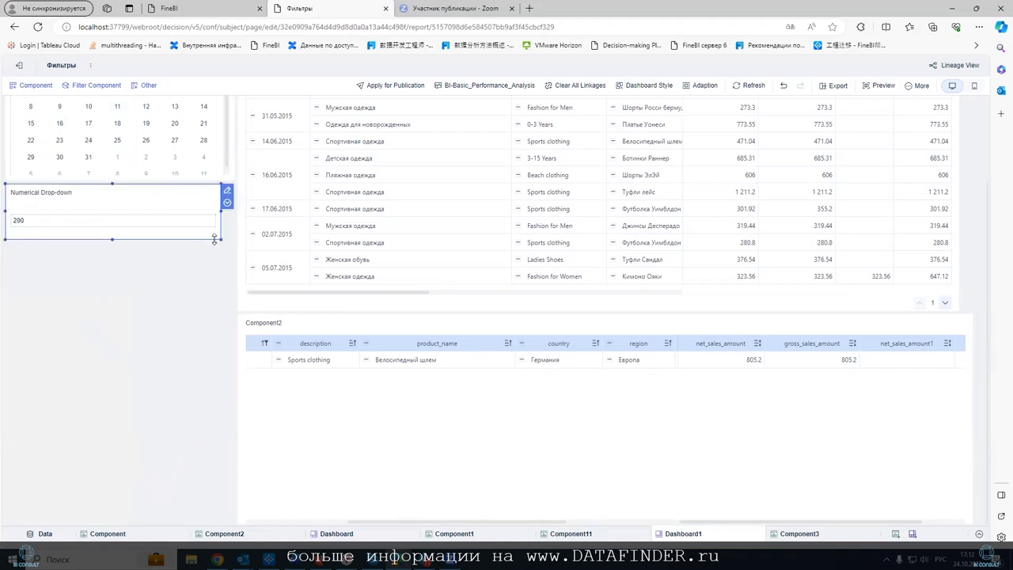
{"action": "mouse_move", "coordinate": [221, 239]}
{"action": "left_mouse_down"}
{"action": "mouse_move", "coordinate": [206, 243]}
{"action": "mouse_move", "coordinate": [218, 237]}
{"action": "left_mouse_up"}
{"action": "left_click", "coordinate": [246, 466]}
{"action": "left_click", "coordinate": [156, 537]}
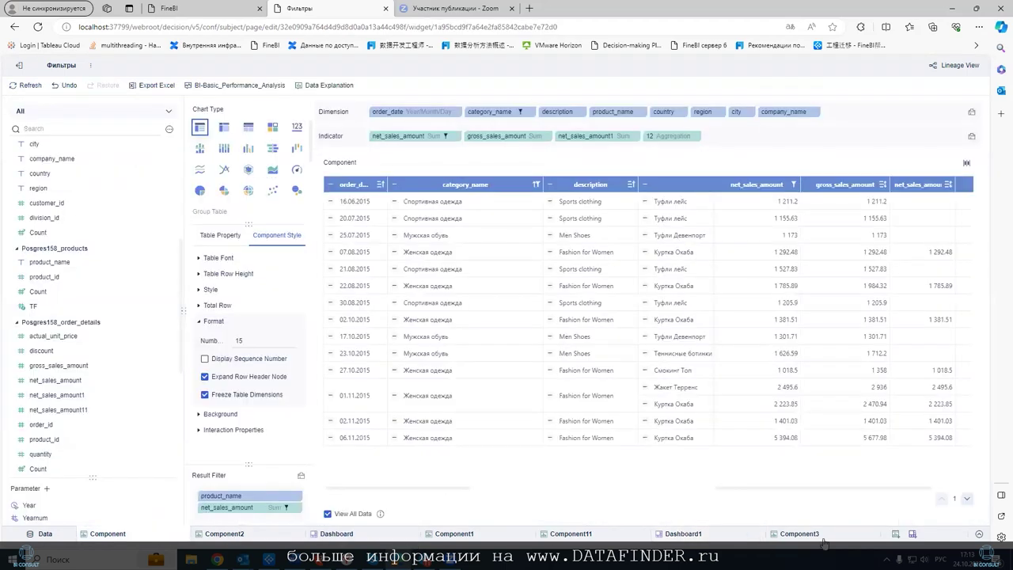
{"action": "left_click", "coordinate": [805, 534]}
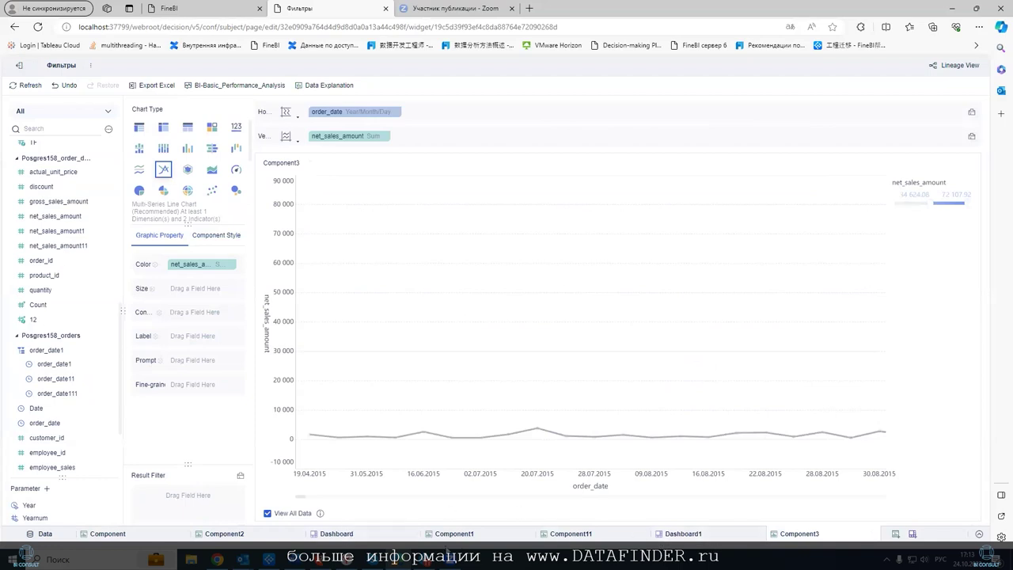
- Start a new calculation indicator in Component2 and insert the SUM_AGG function into its formula
{"action": "left_click", "coordinate": [586, 533]}
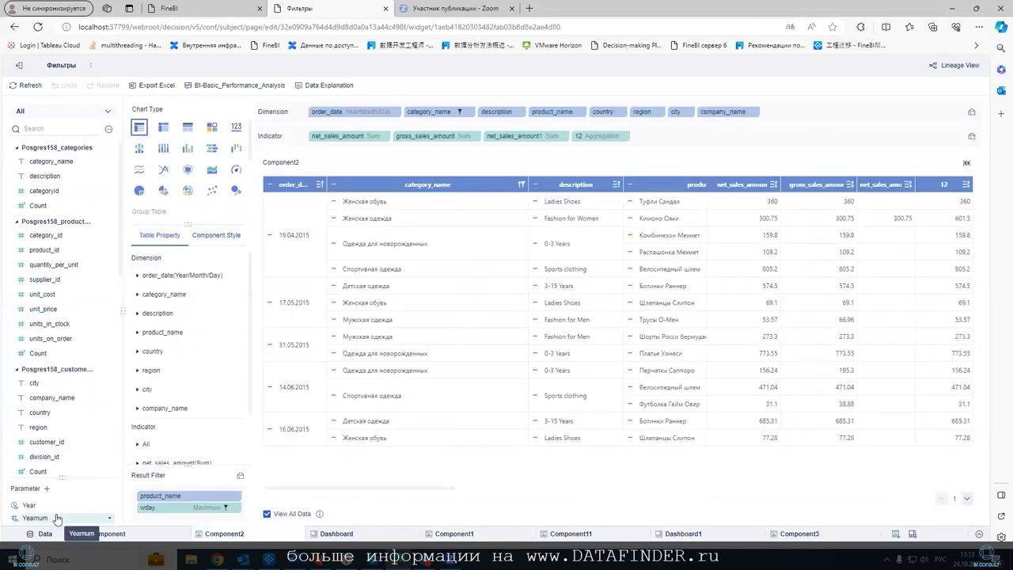
{"action": "left_click", "coordinate": [109, 130]}
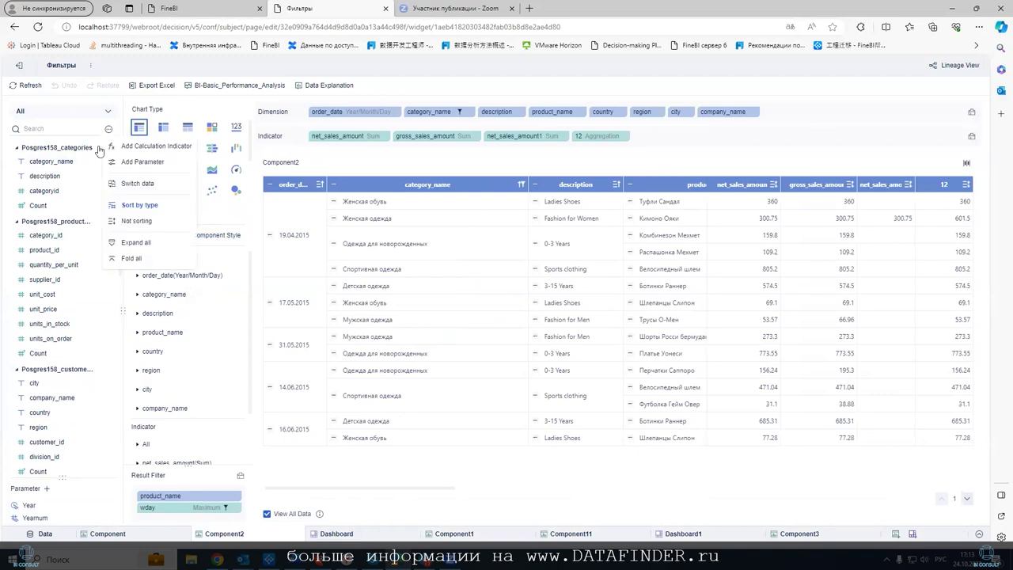
{"action": "left_click", "coordinate": [112, 147]}
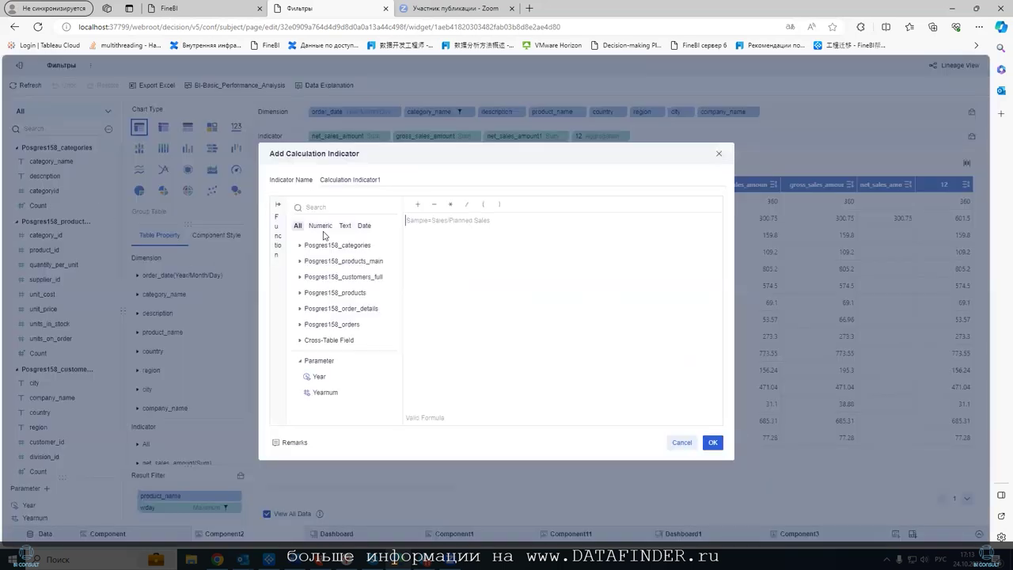
{"action": "type", "text": "sr"}
{"action": "key", "text": "BackSpace"}
{"action": "key", "text": "BackSpace"}
{"action": "type", "text": "ыгь"}
{"action": "key", "text": "BackSpace"}
{"action": "key", "text": "BackSpace"}
{"action": "key", "text": "BackSpace"}
{"action": "key", "text": "alt+shift"}
{"action": "type", "text": "SUM"}
{"action": "key", "text": "Return"}
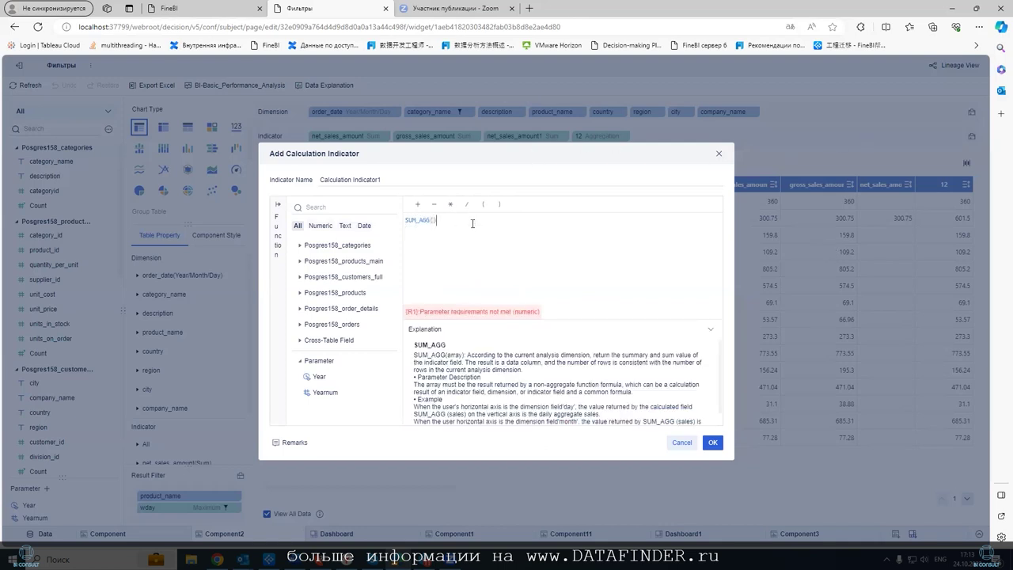
- Extend the formula to SUM_AGG(net_sales_amount)>Year using the Year parameter and the net_sales_amount field
{"action": "left_click", "coordinate": [501, 222]}
{"action": "type", "text": ">"}
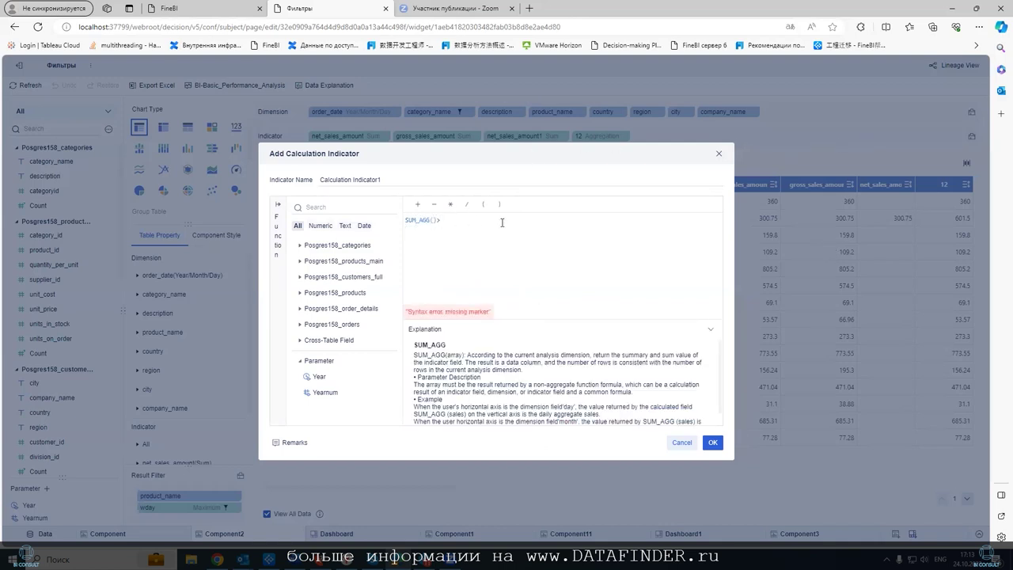
{"action": "left_click", "coordinate": [318, 377]}
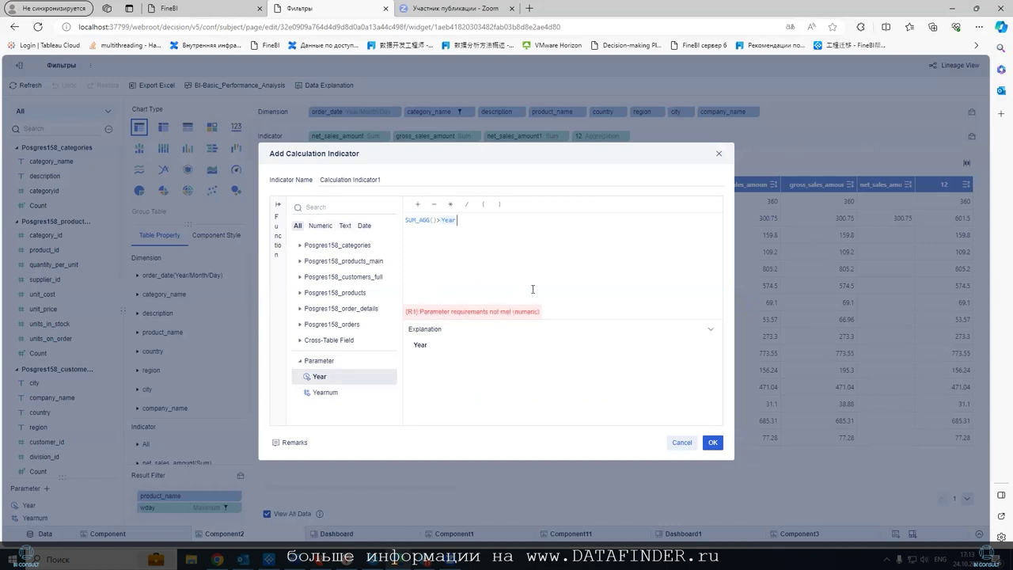
{"action": "left_click", "coordinate": [433, 220]}
{"action": "type", "text": "net"}
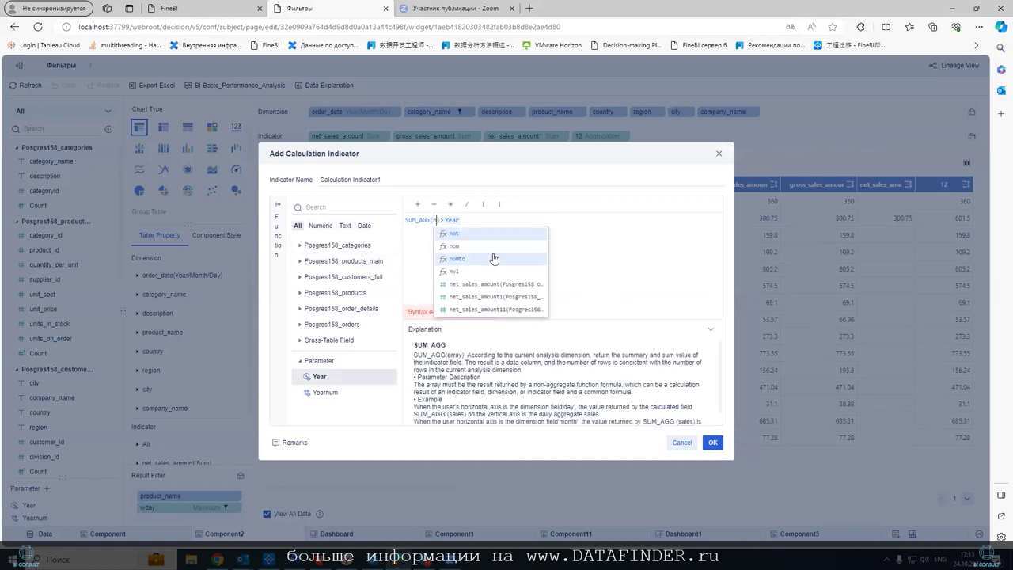
{"action": "left_click", "coordinate": [496, 282]}
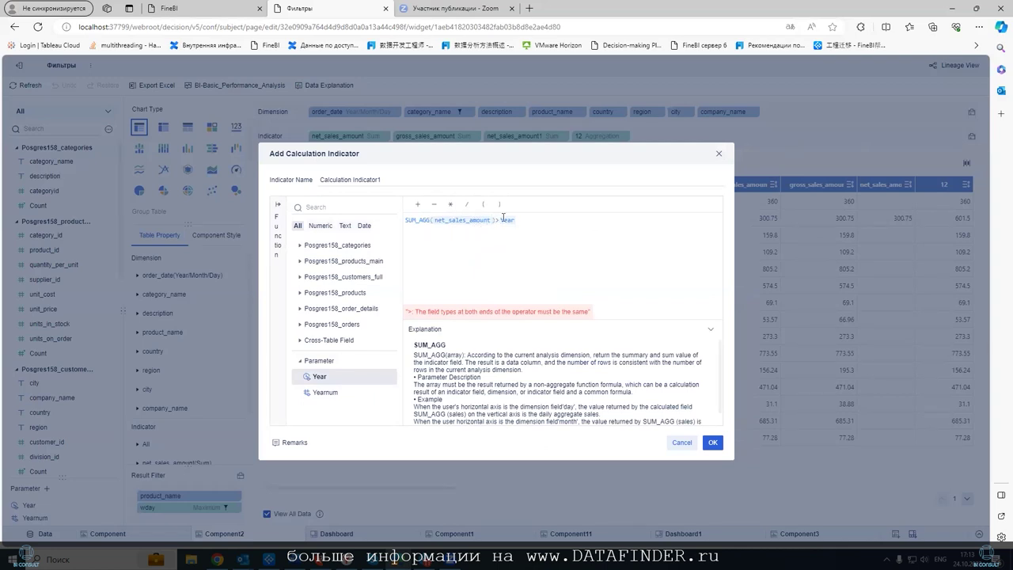
- Replace the Year parameter in the indicator formula with the Yearnum parameter
{"action": "left_click", "coordinate": [519, 219]}
{"action": "key", "text": "BackSpace"}
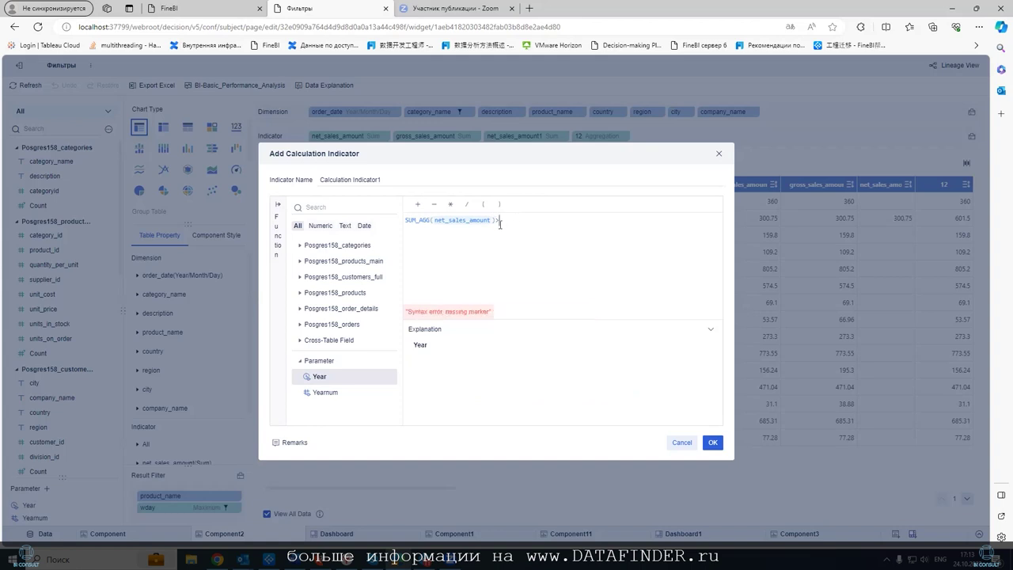
{"action": "left_click", "coordinate": [326, 393]}
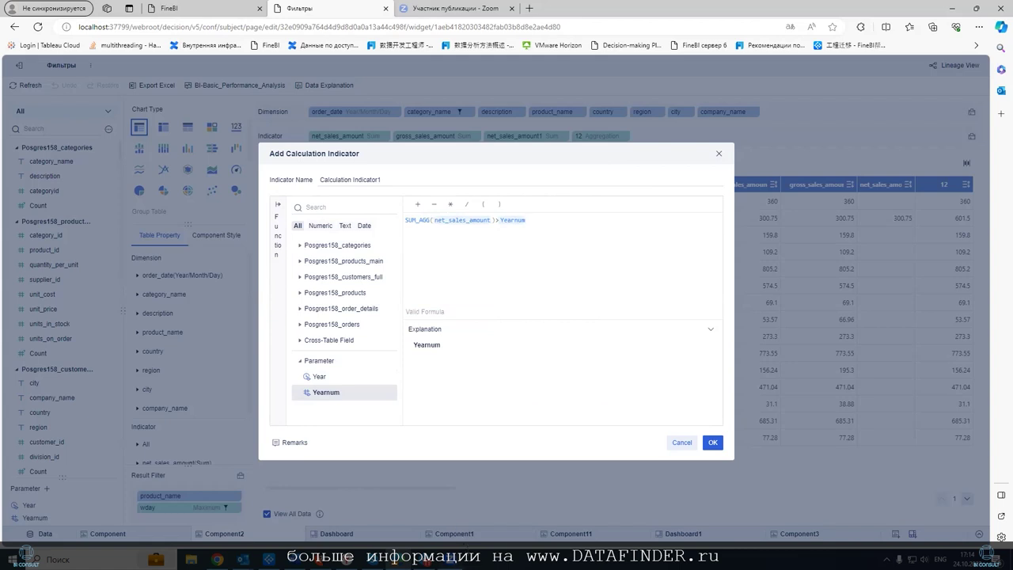
- Try a > sign at the start of the indicator formula and discard the new calculation indicator
{"action": "left_click", "coordinate": [406, 220]}
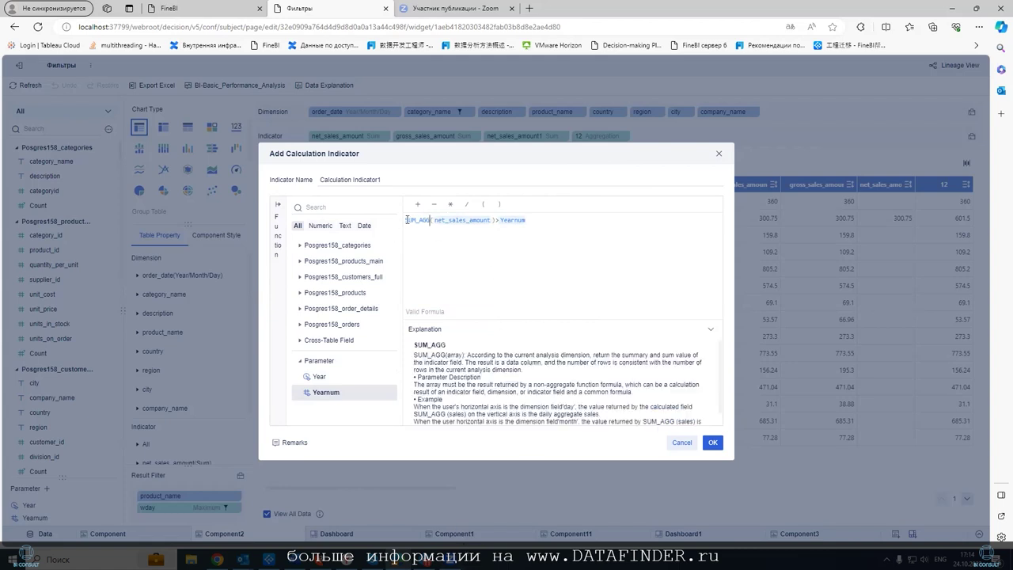
{"action": "type", "text": ">"}
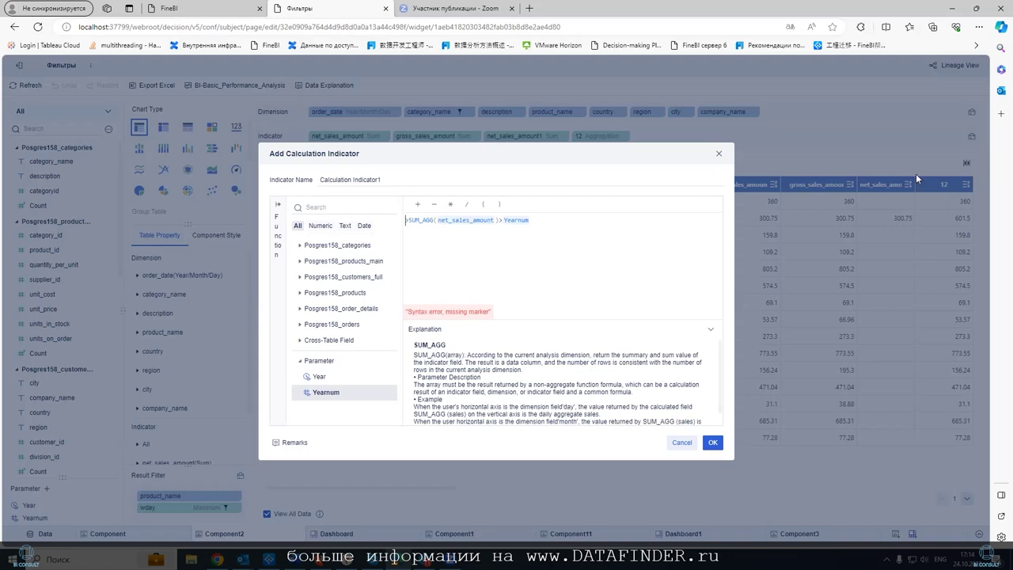
{"action": "left_click", "coordinate": [582, 225]}
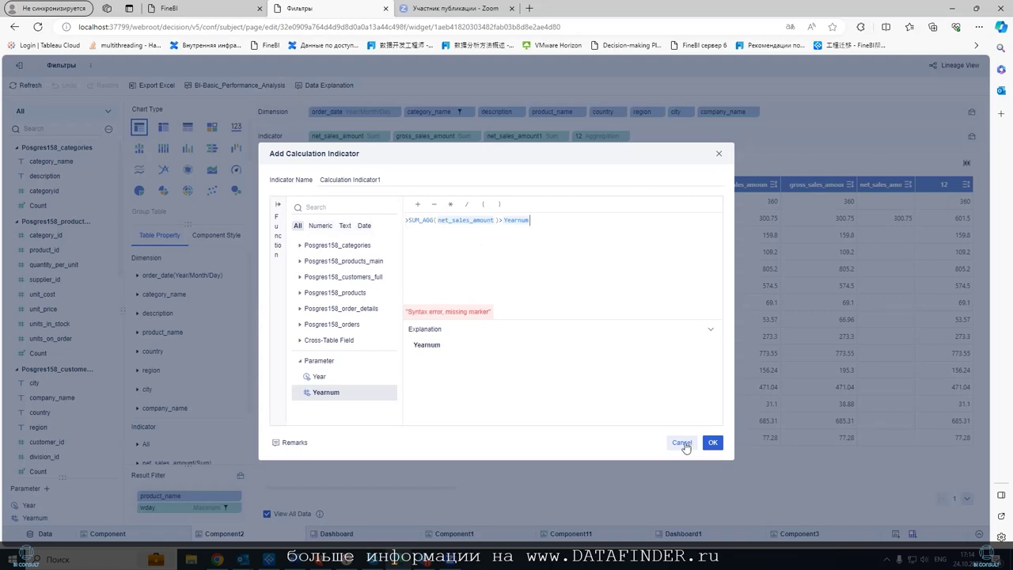
{"action": "key", "text": "Escape"}
- Open the settings for adding a new parameter to view its type options, and leave without adding one
{"action": "left_click", "coordinate": [108, 129]}
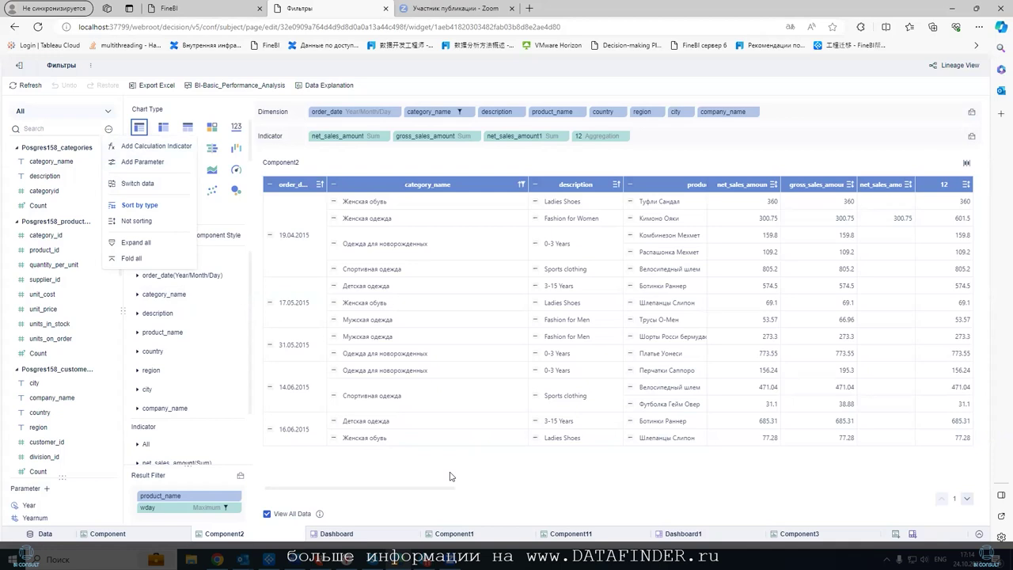
{"action": "left_click", "coordinate": [152, 163]}
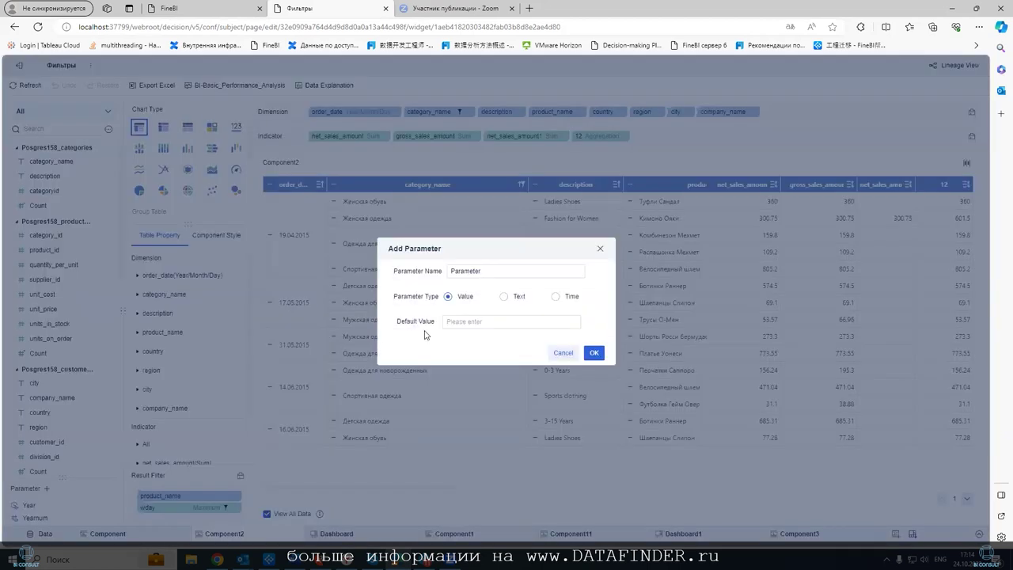
{"action": "left_click", "coordinate": [563, 352]}
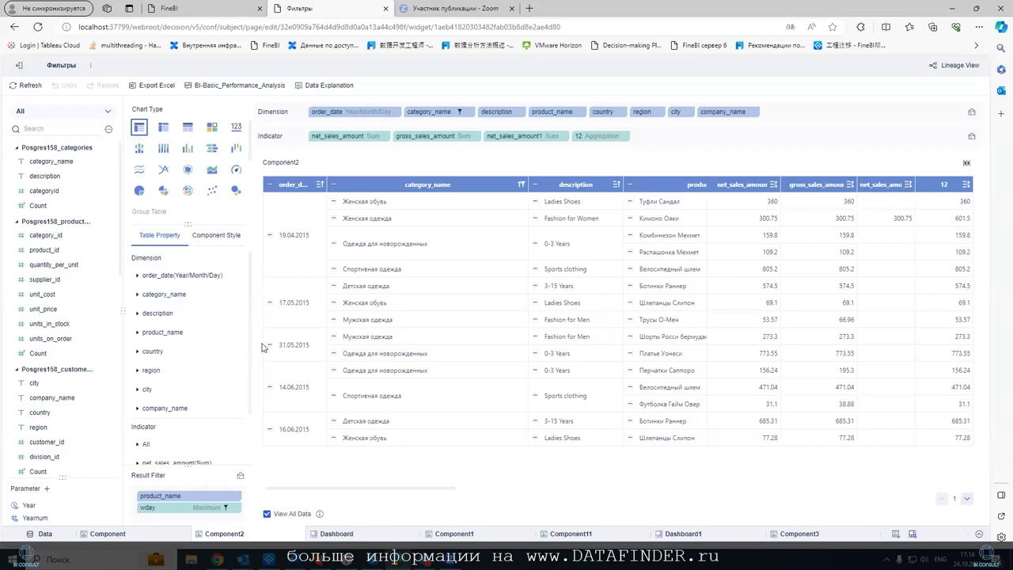
- Look over the Component2 settings and switch to the Component1 line chart
{"action": "scroll", "coordinate": [117, 324], "scroll_direction": "down", "scroll_amount": 5}
{"action": "scroll", "coordinate": [117, 348], "scroll_direction": "up", "scroll_amount": 5}
{"action": "left_click", "coordinate": [453, 533]}
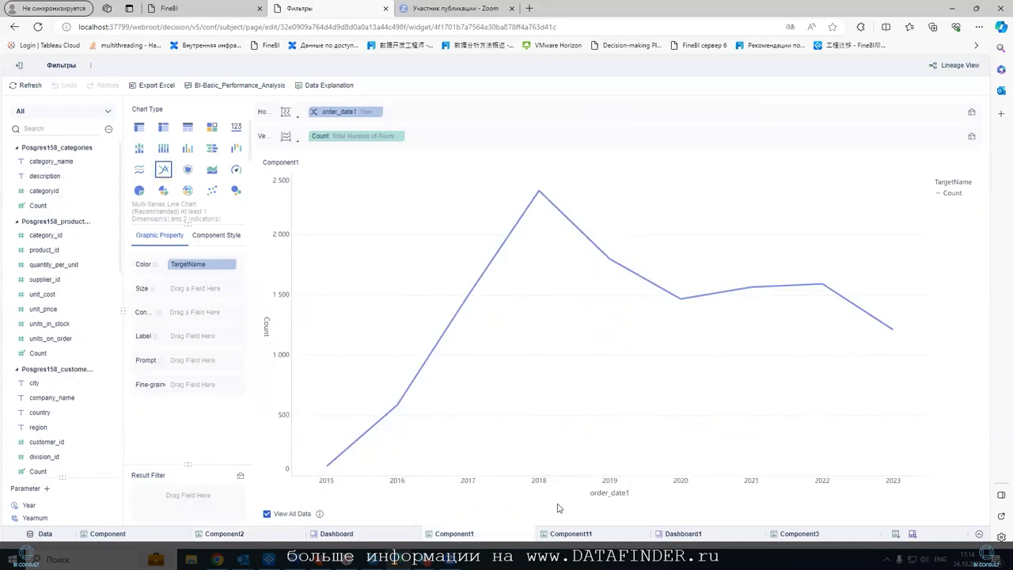